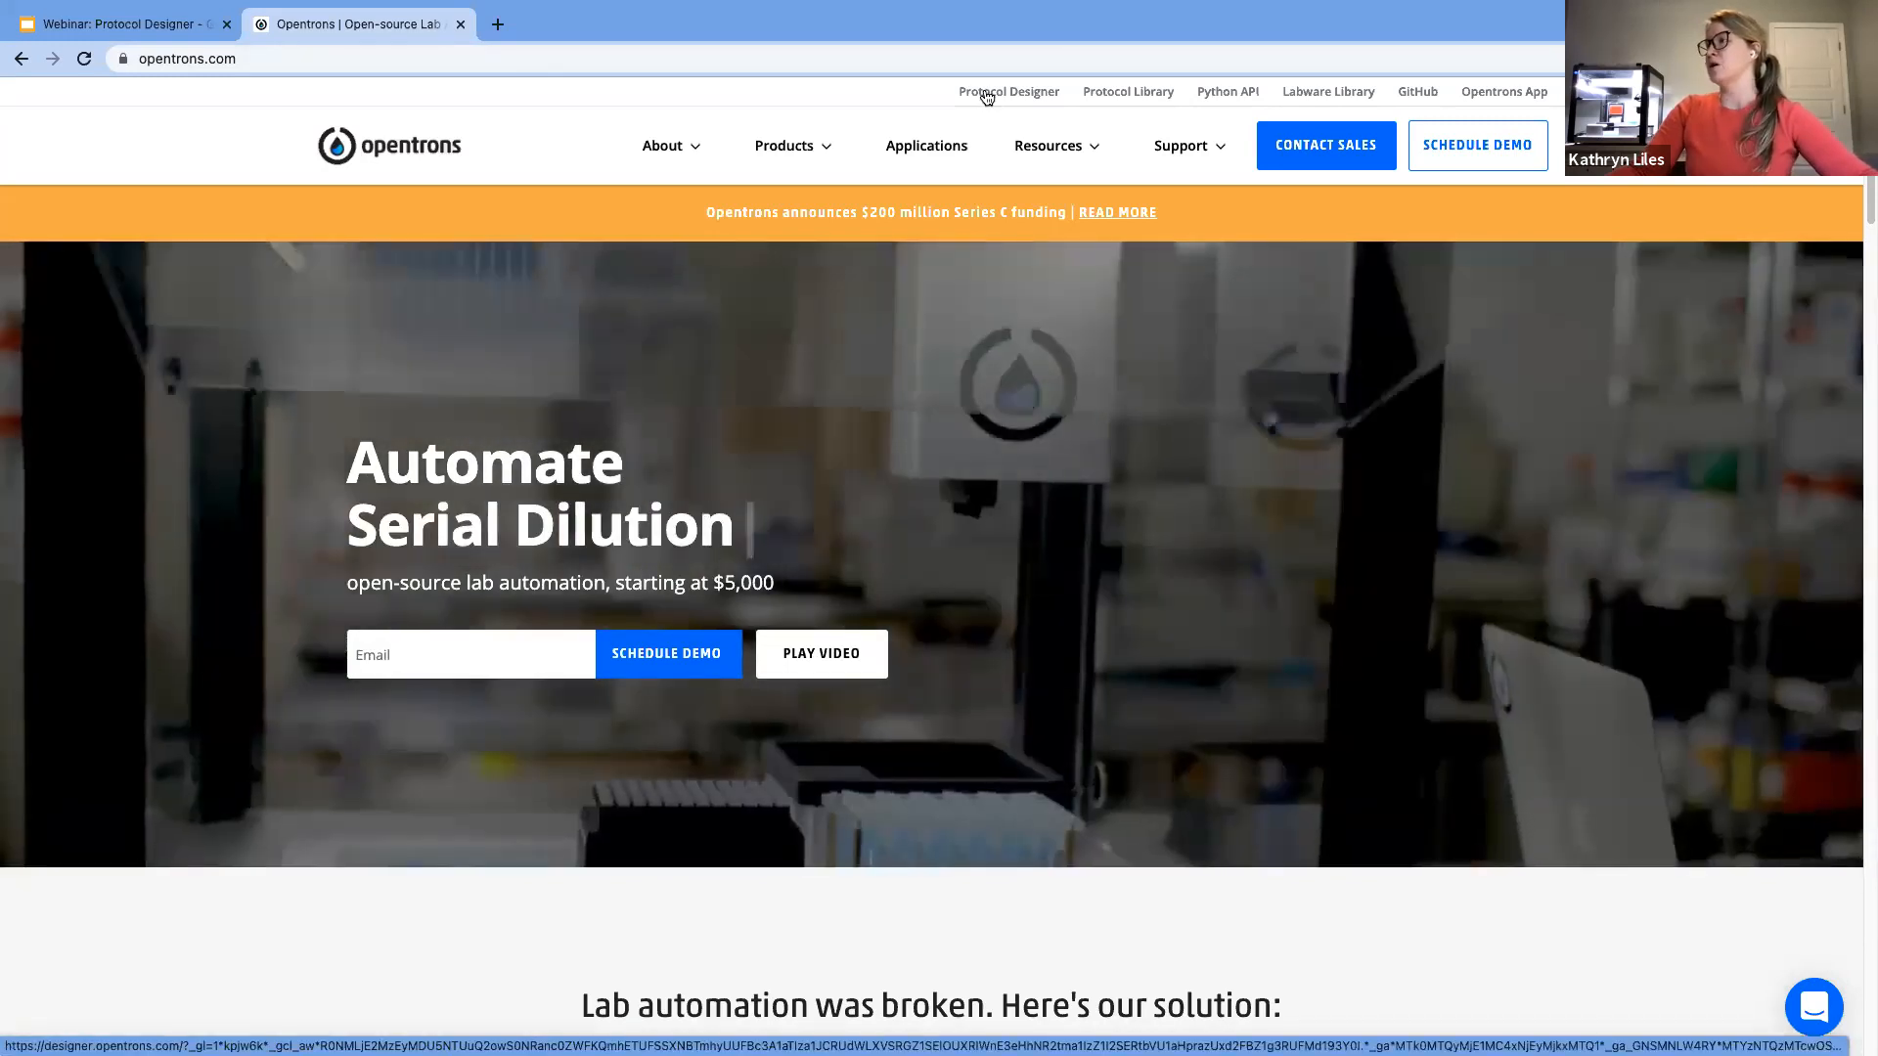
Step: Open Protocol Designer from the Opentrons website and create a new protocol named Sample Prep
click(986, 98)
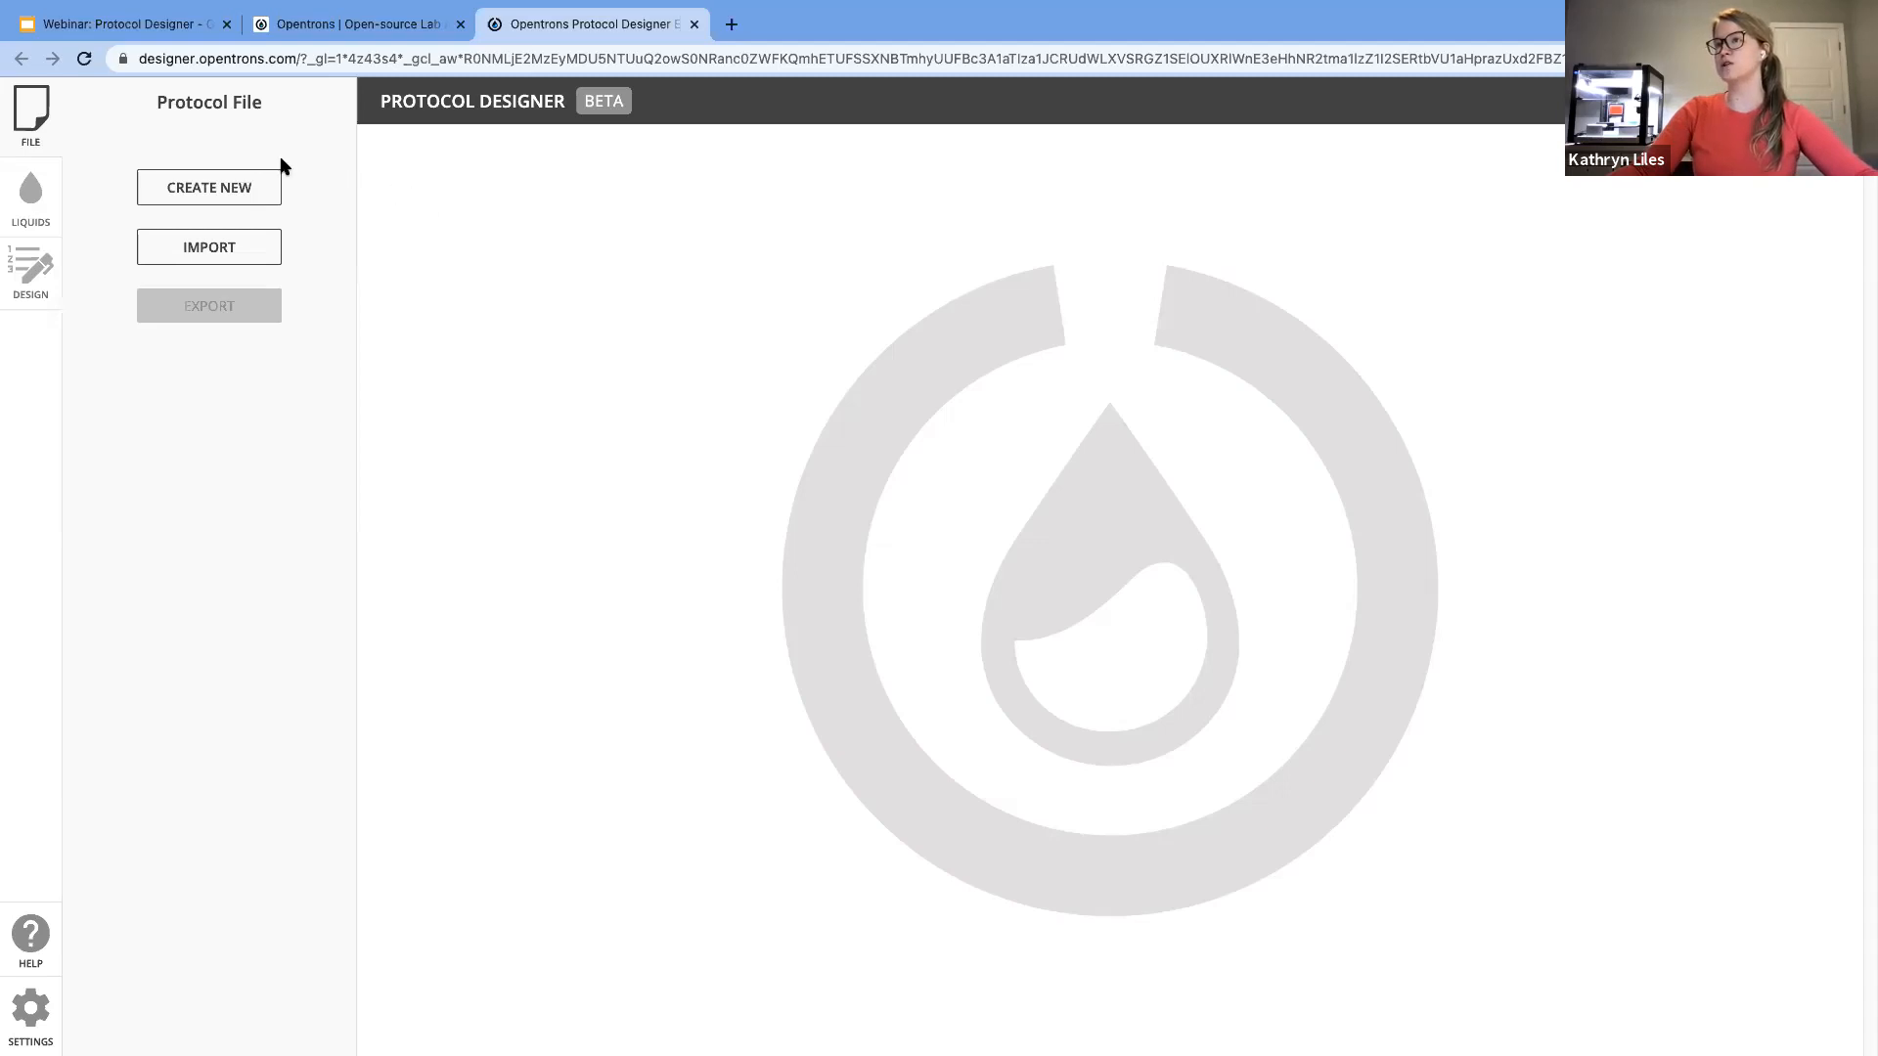
click(220, 200)
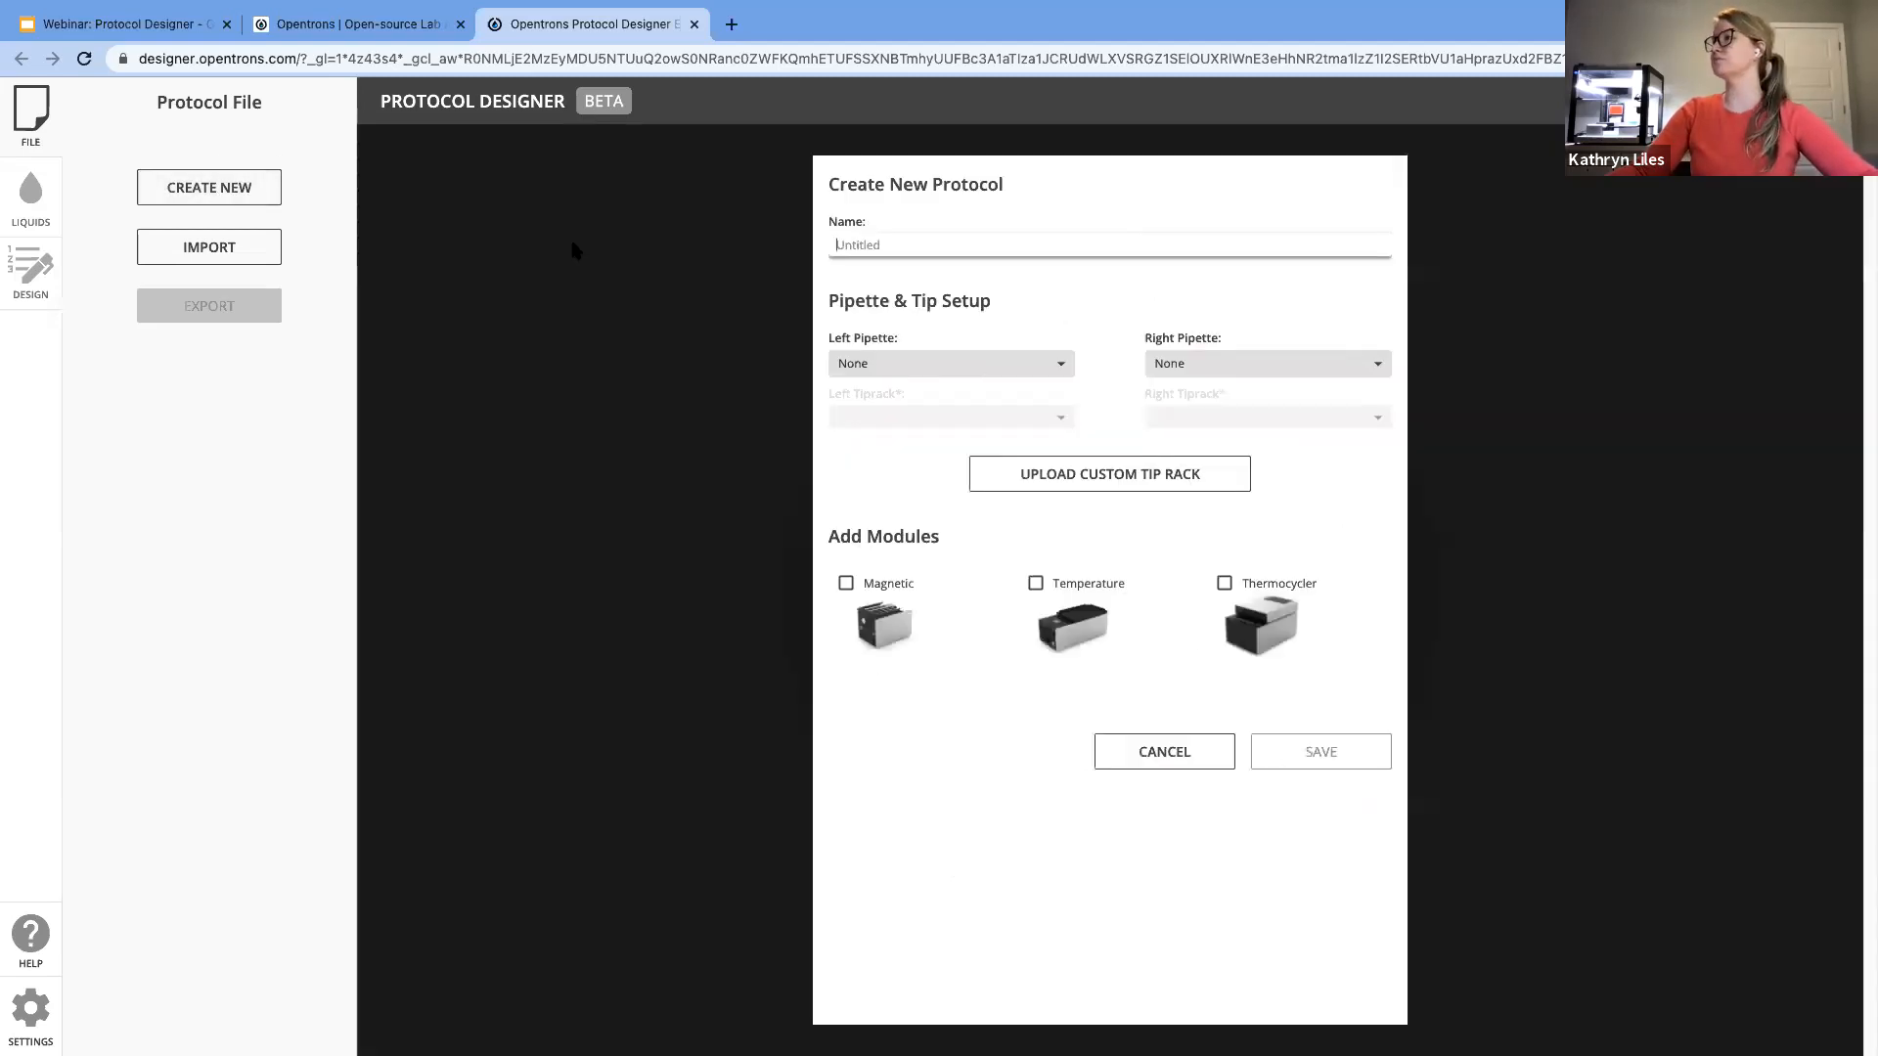
click(890, 251)
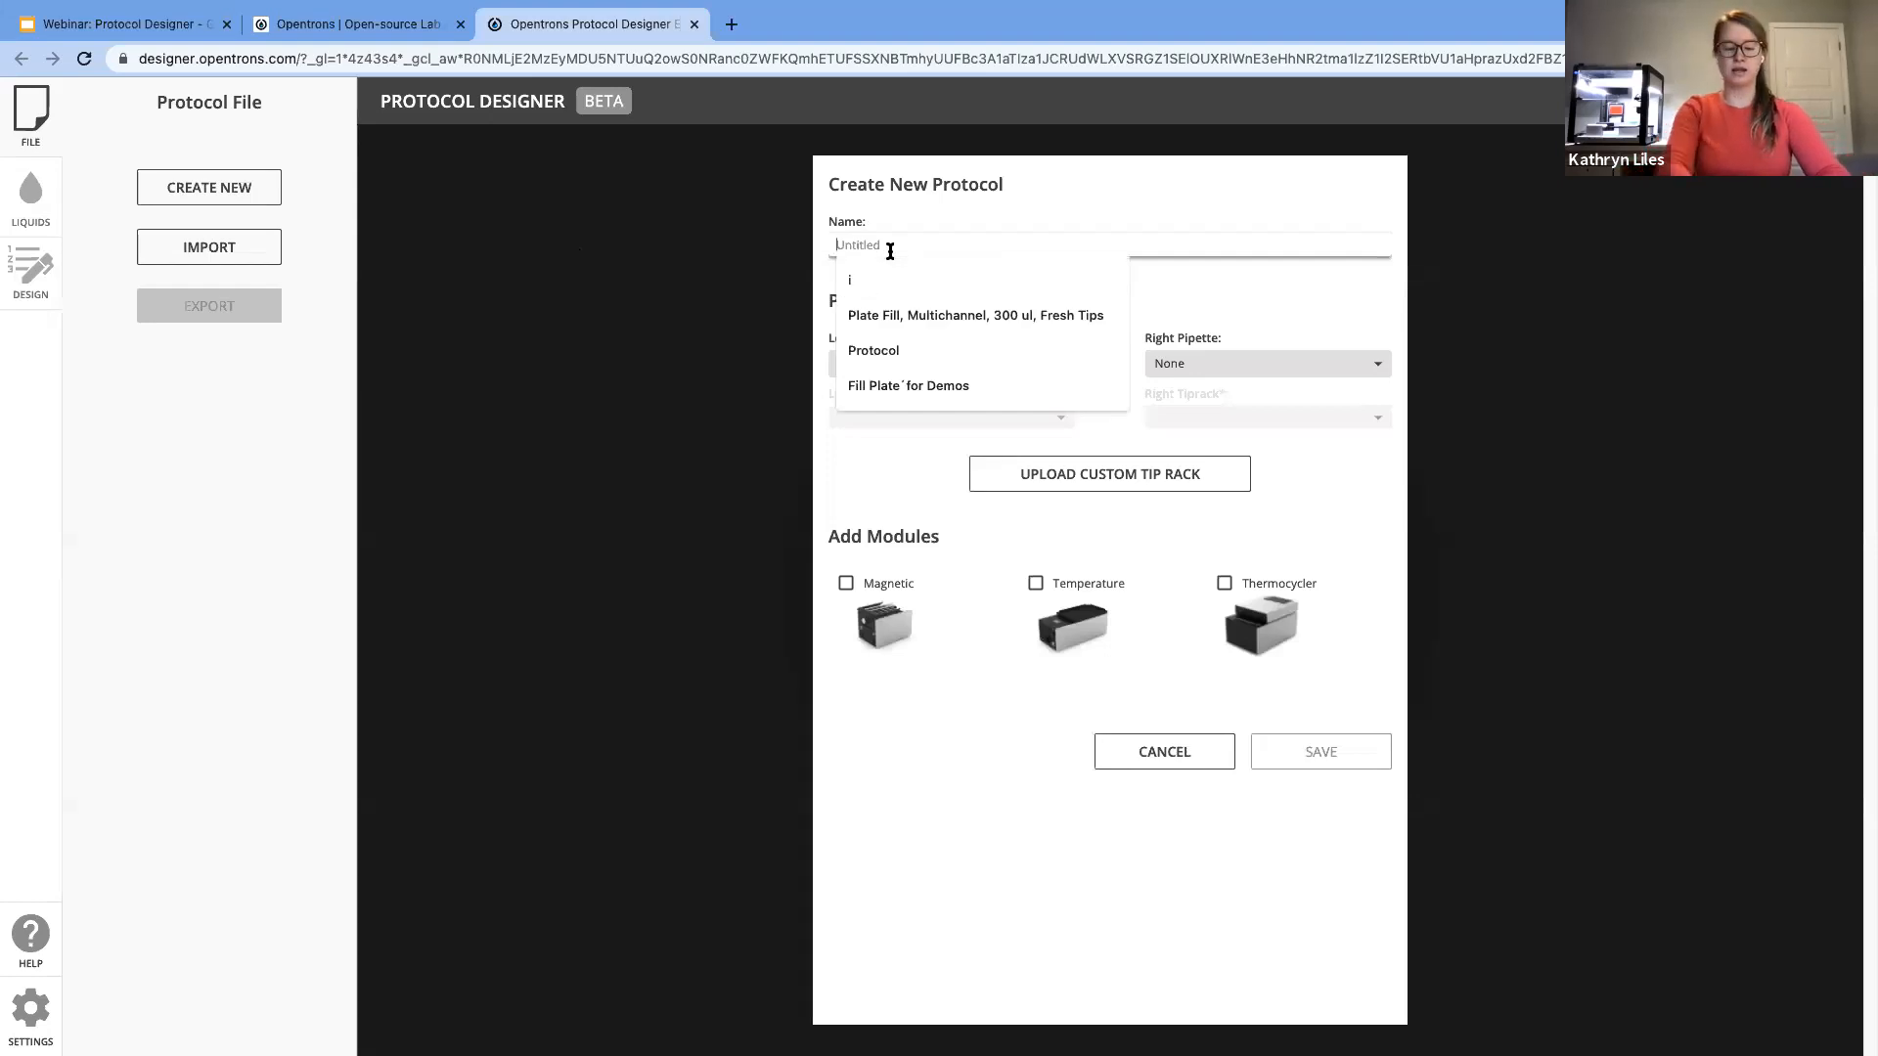
text(Samp)
key(BackSpace)
text(mple Re)
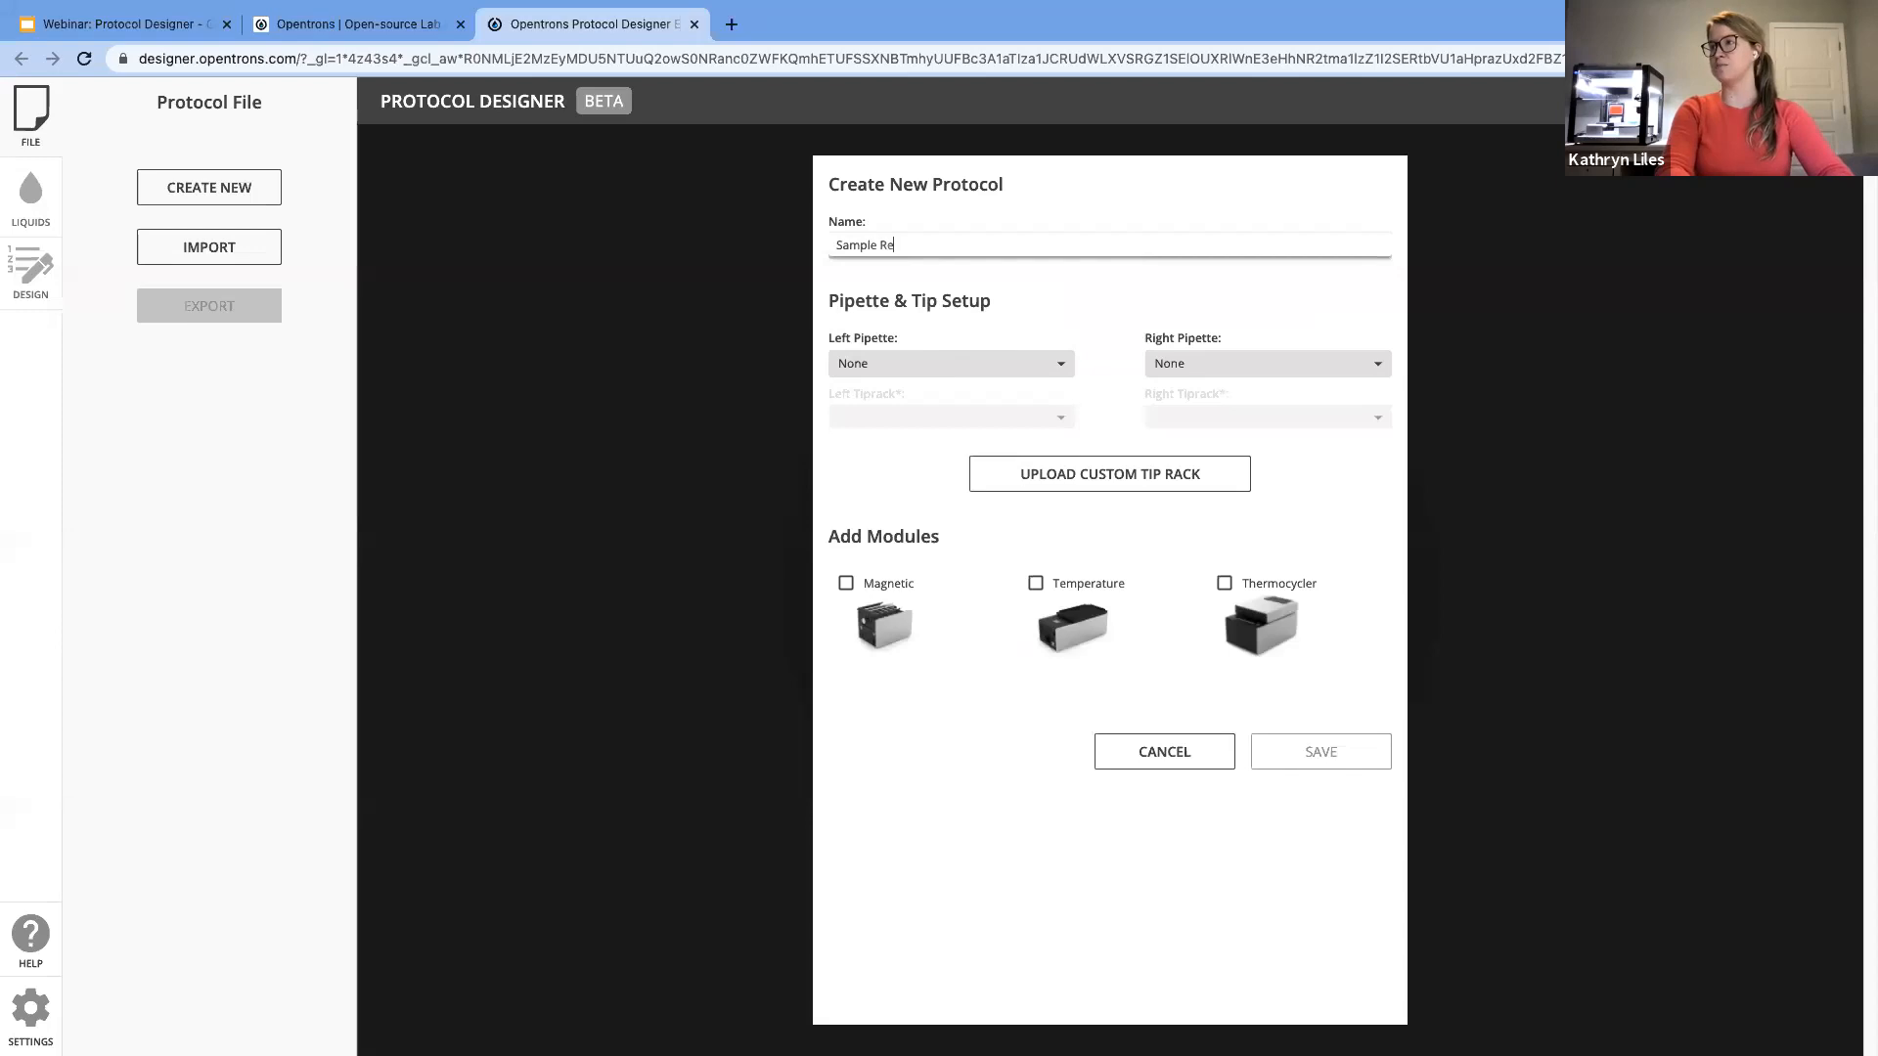
key(BackSpace)
key(BackSpace)
text(Prep)
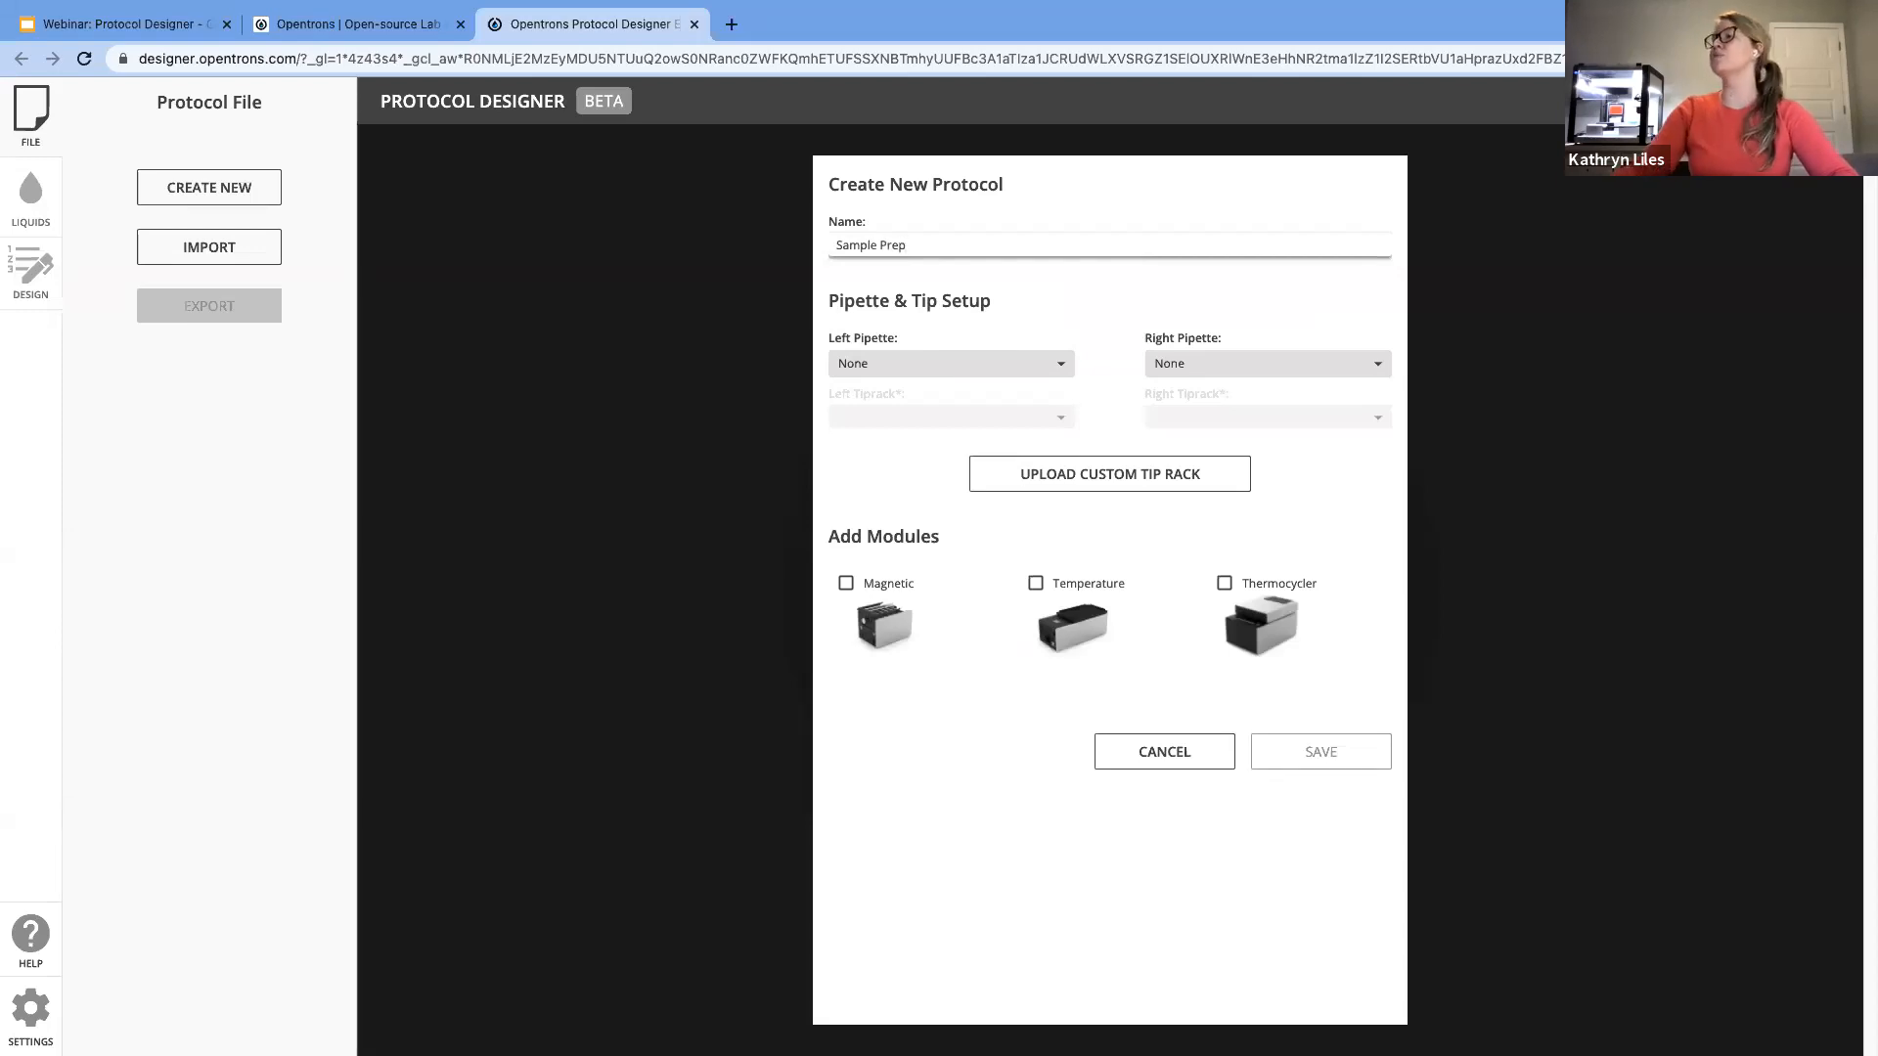
click(946, 289)
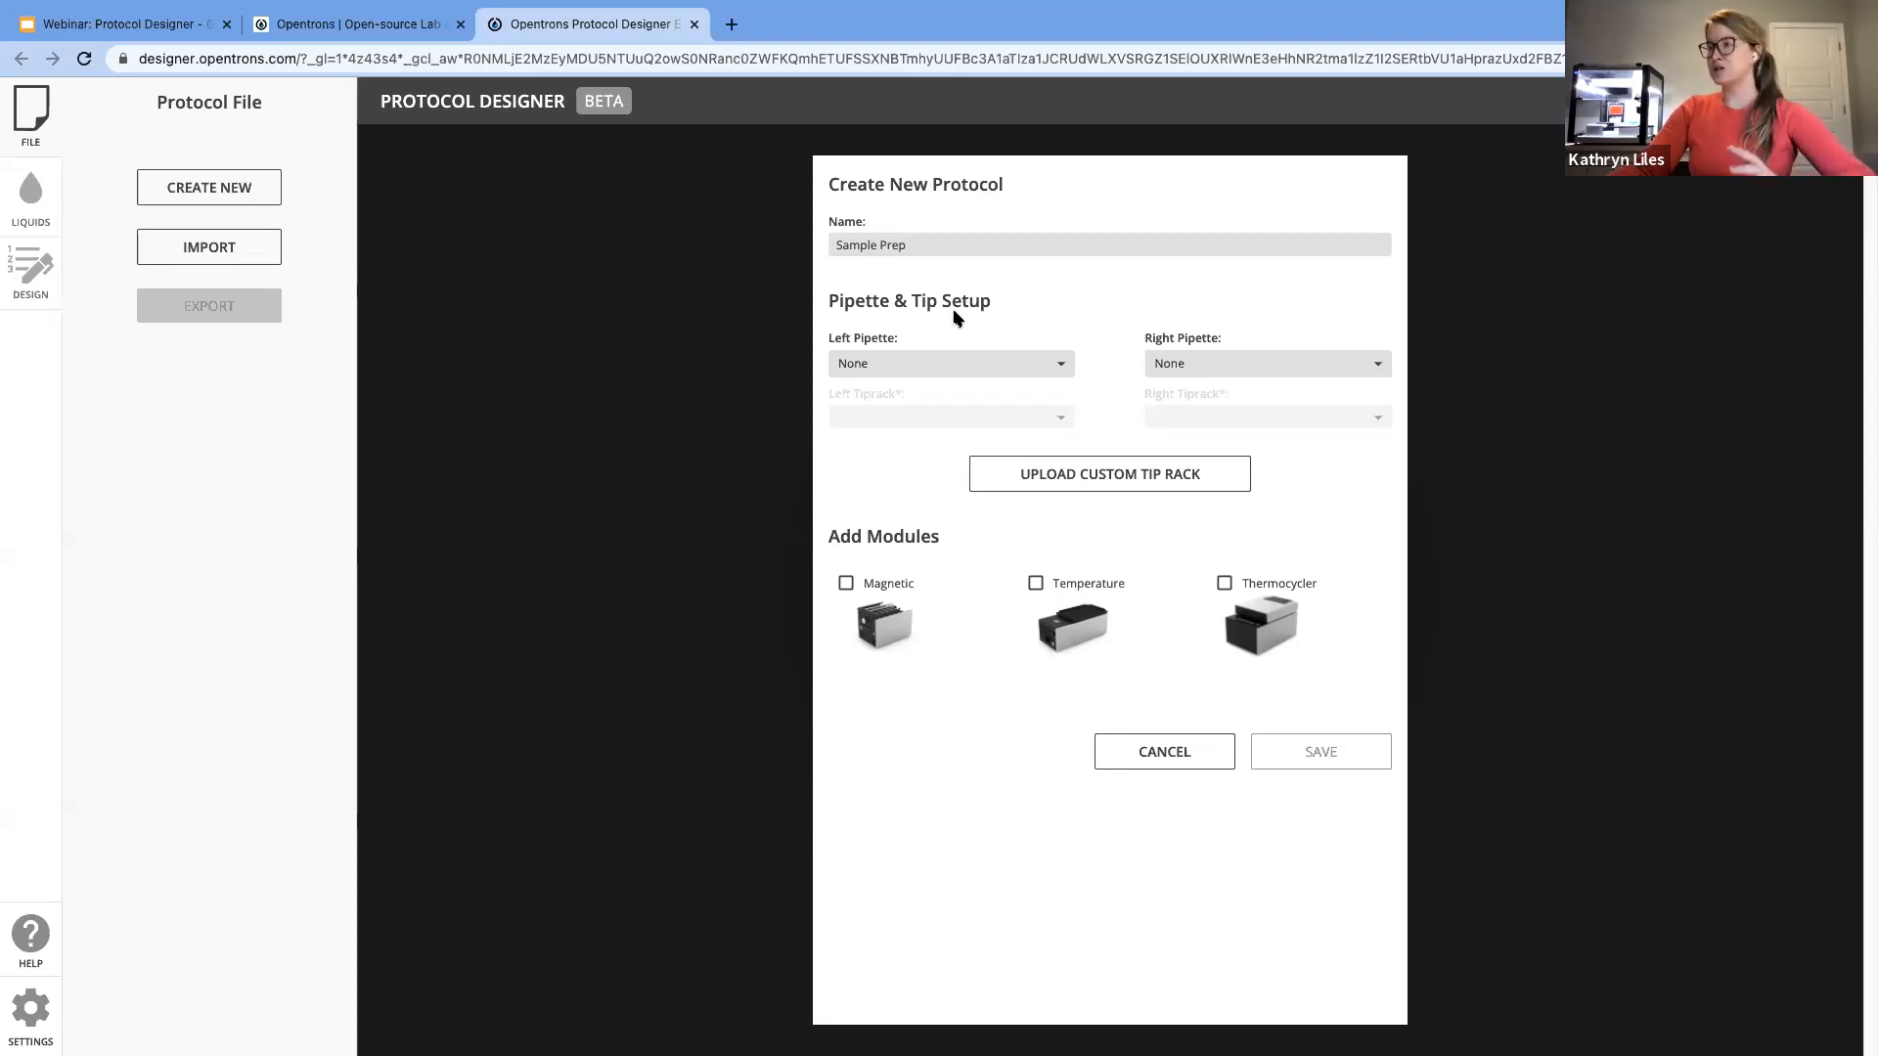
Step: Set the left pipette to P300 8-Channel GEN2 with the Opentrons 96 Tip Rack 300 µL
click(958, 362)
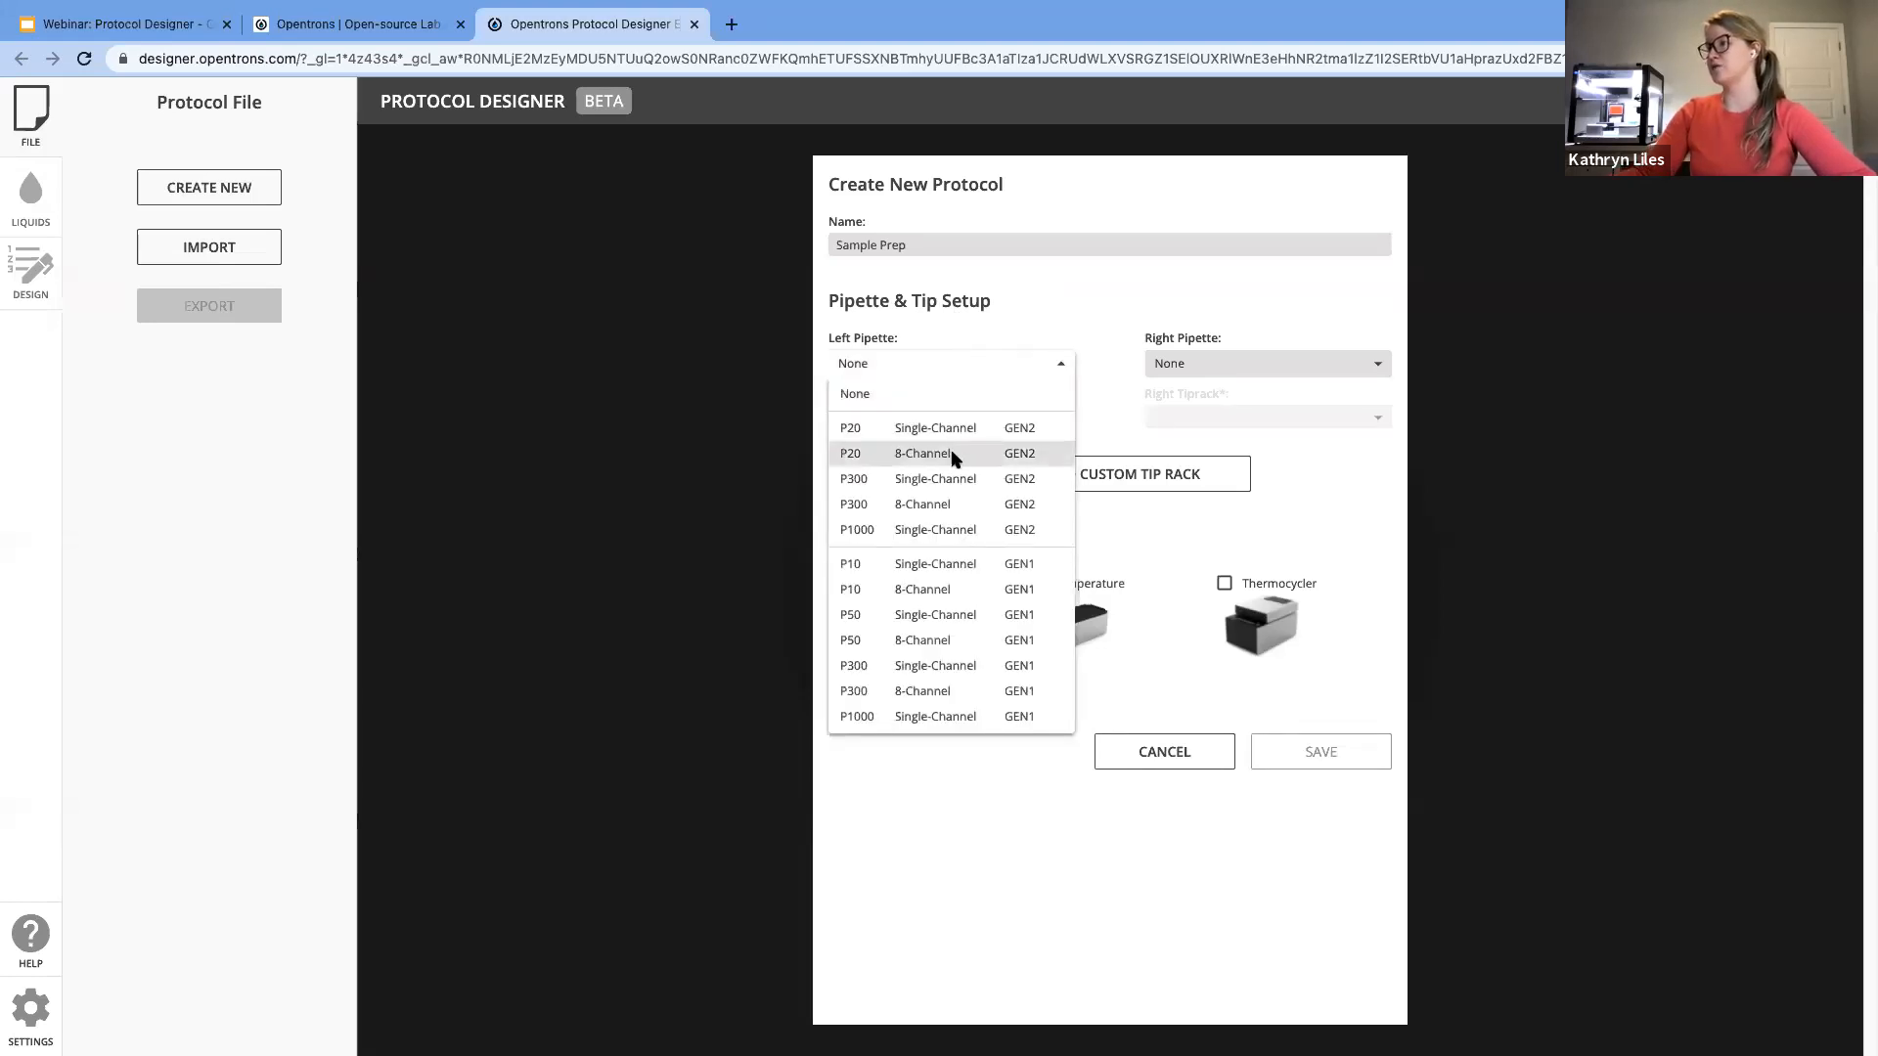
click(949, 505)
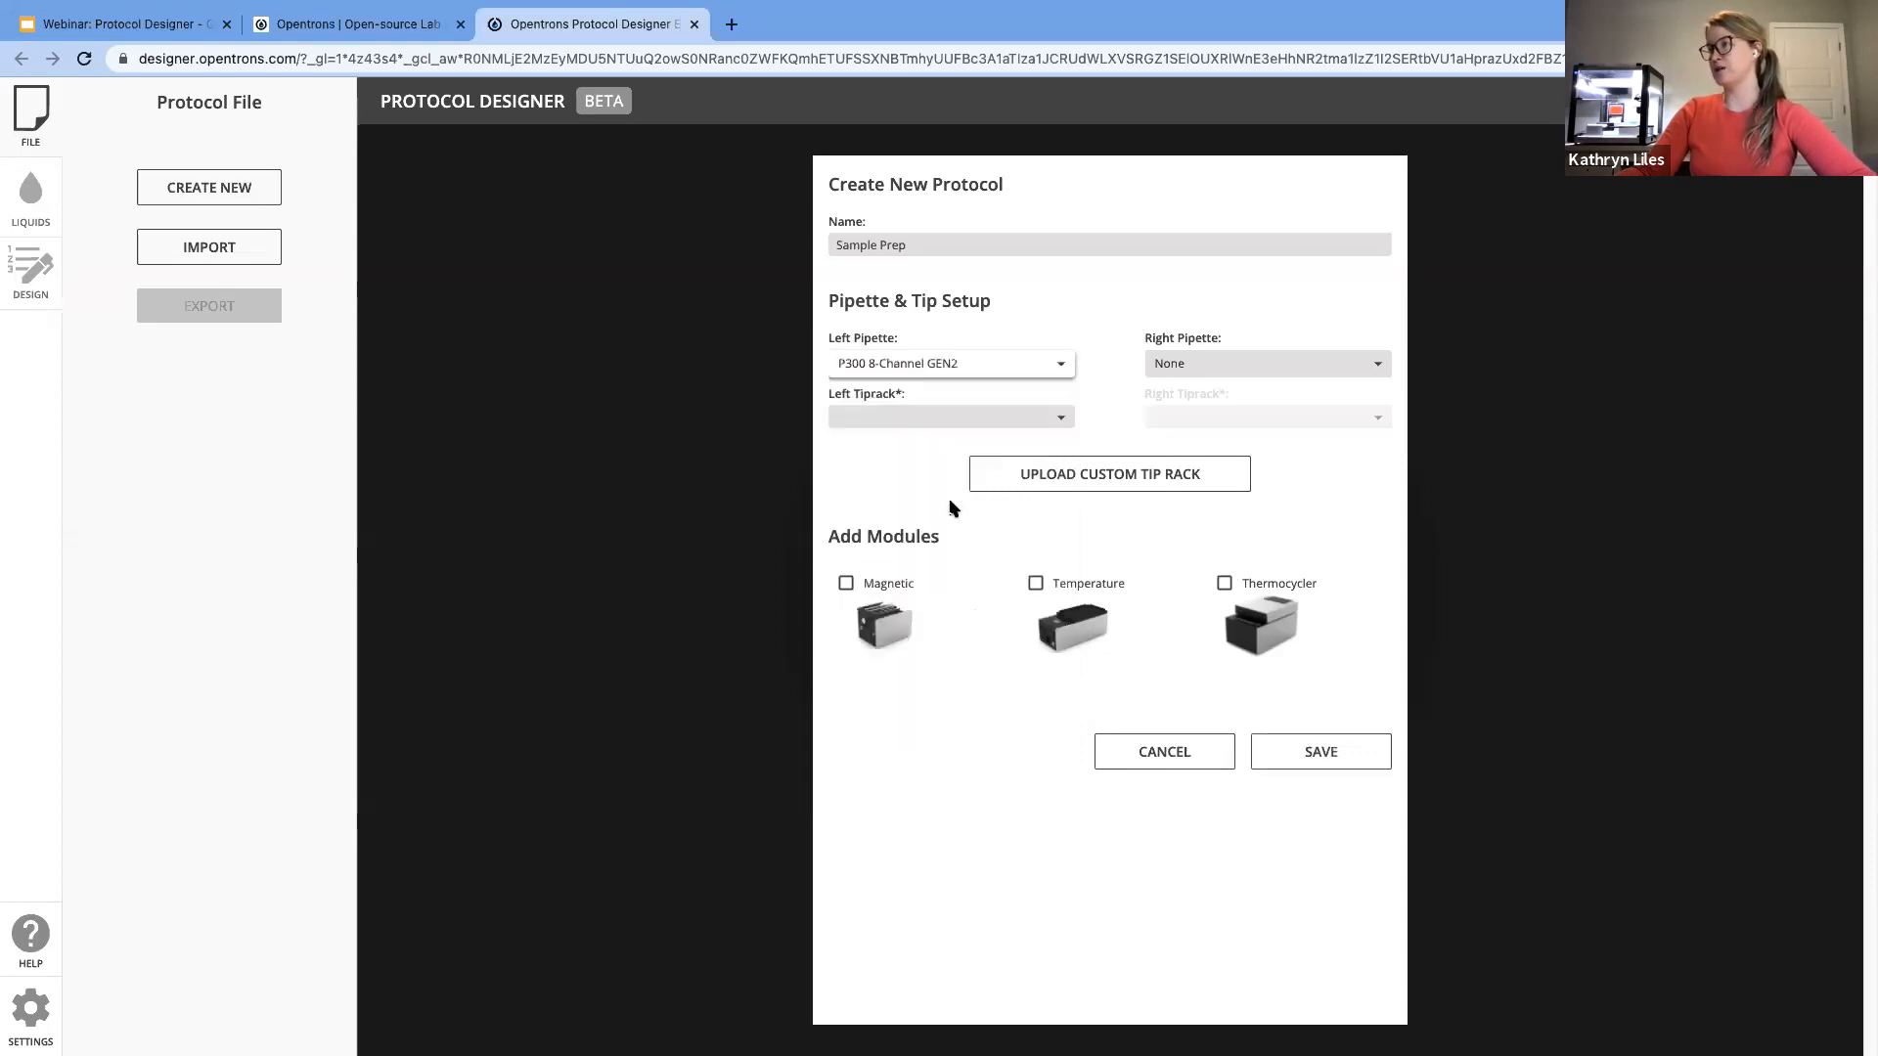
click(892, 418)
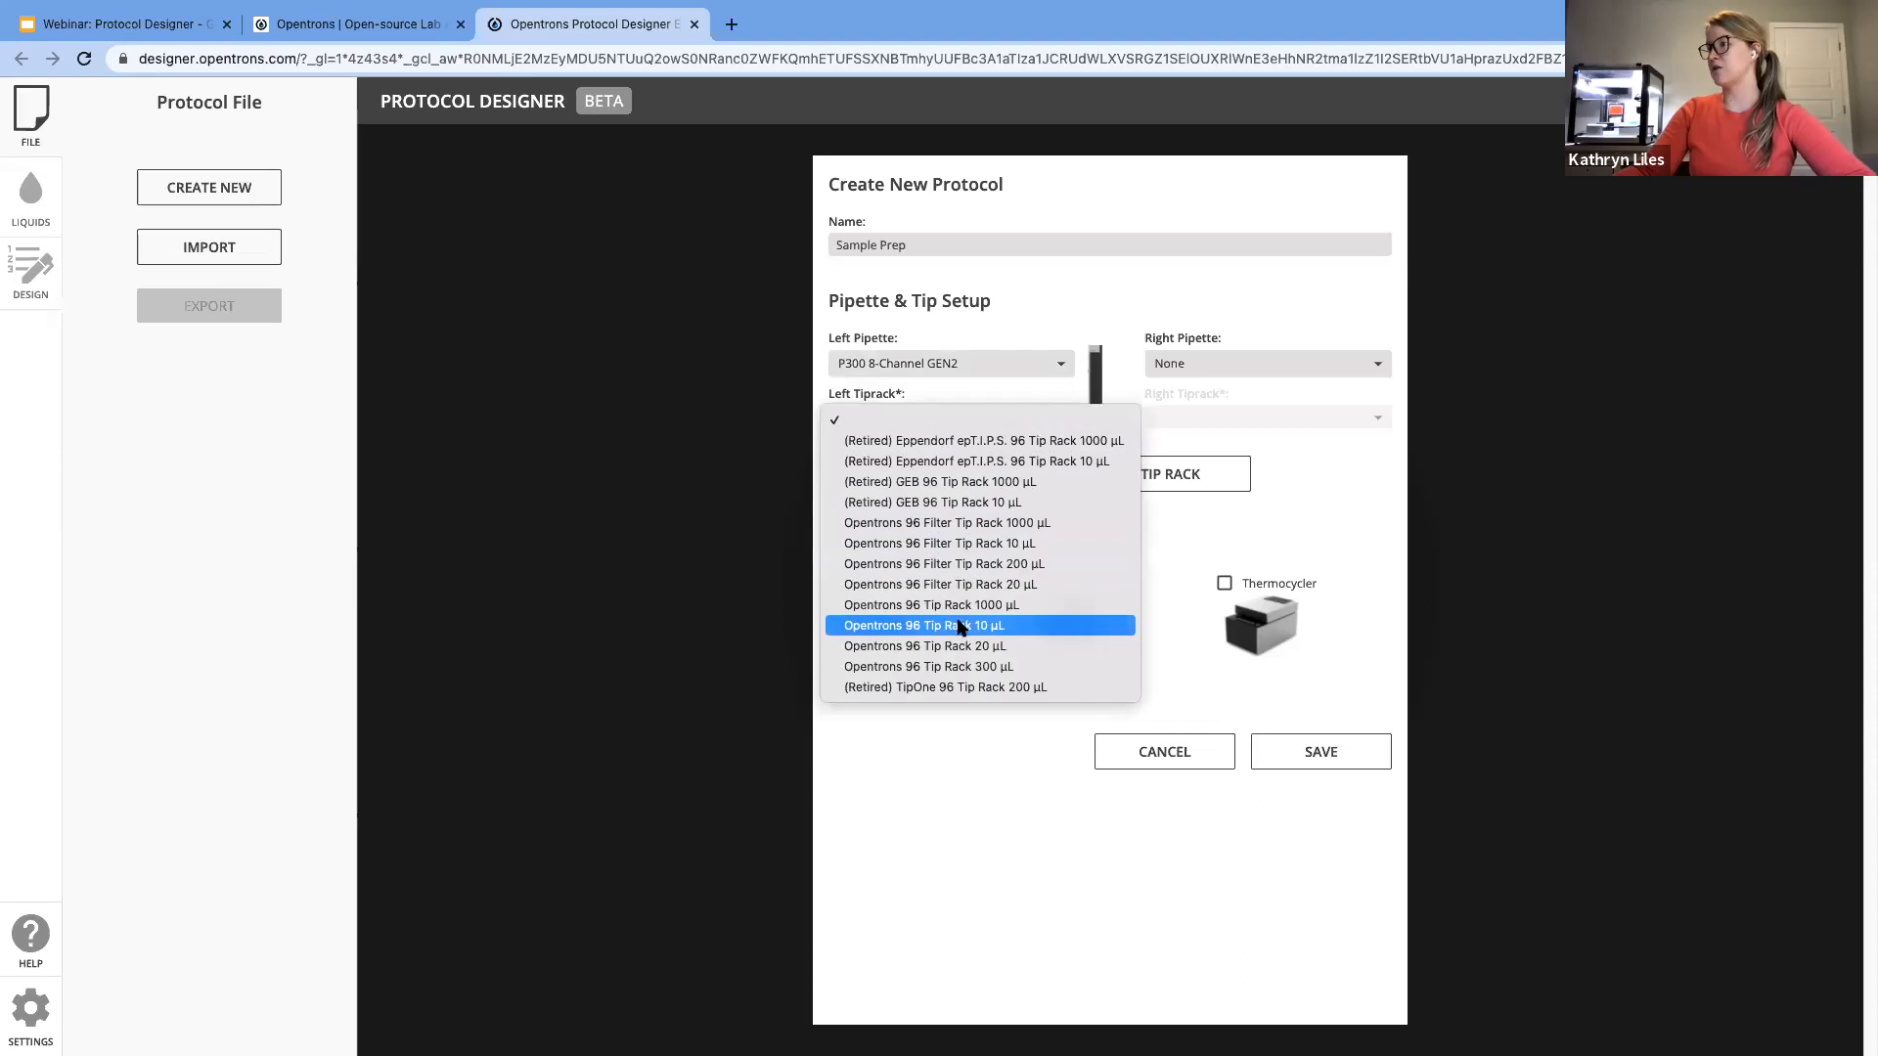
click(965, 669)
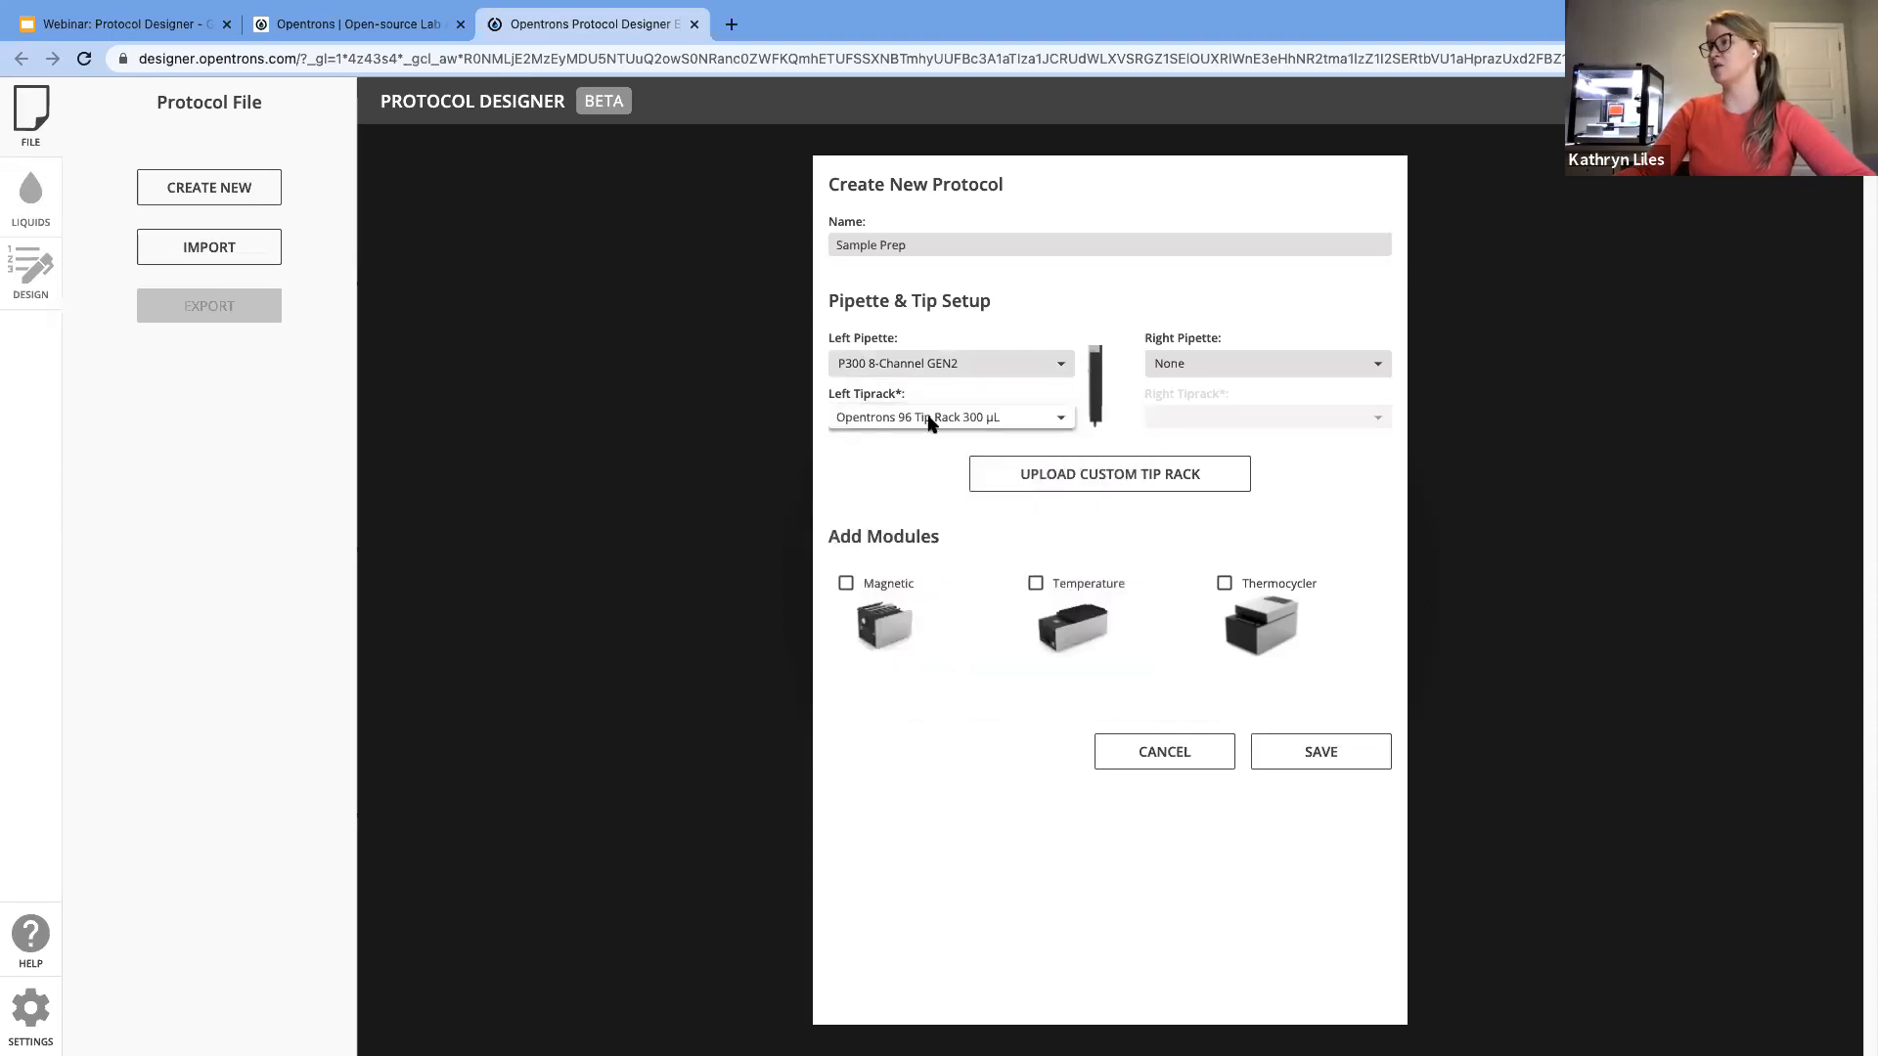
Step: Set the right pipette to P20 Single-Channel GEN2 with the Opentrons 96 Tip Rack 20 µL
click(1259, 363)
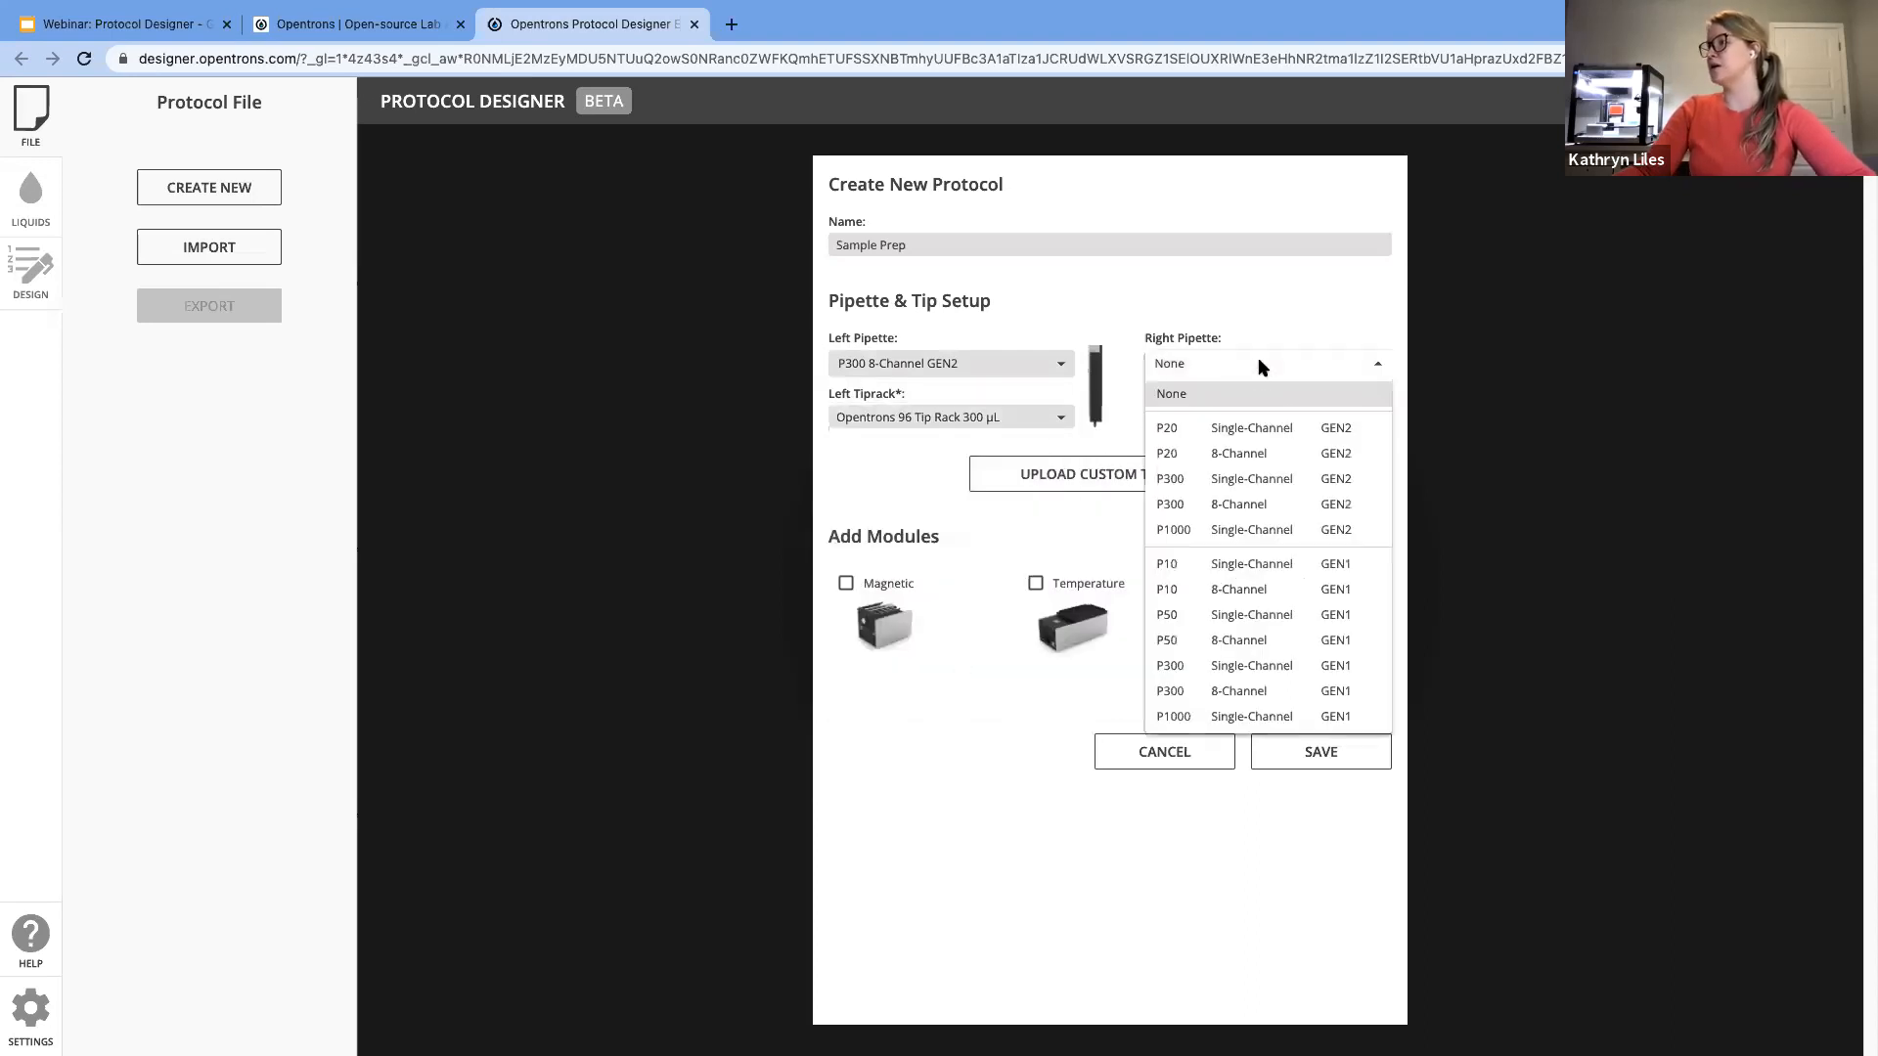
click(1260, 429)
click(1224, 417)
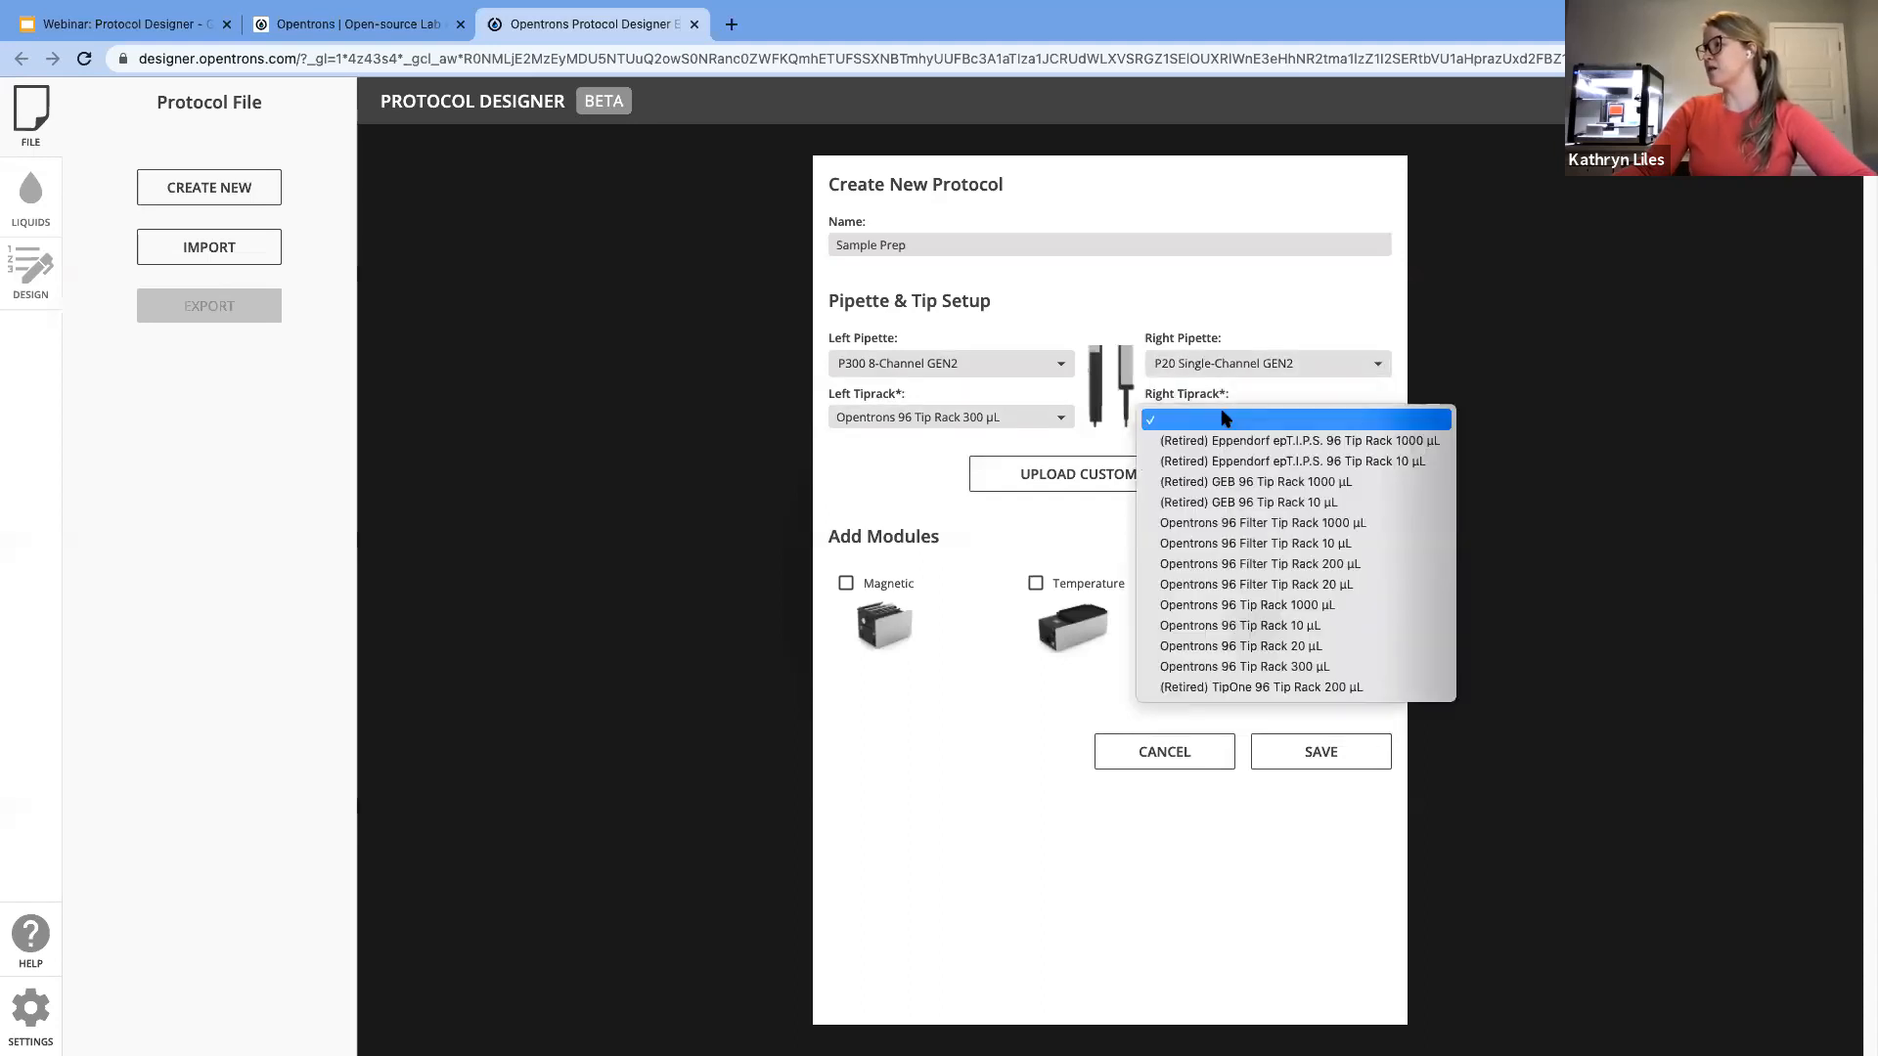
click(1280, 646)
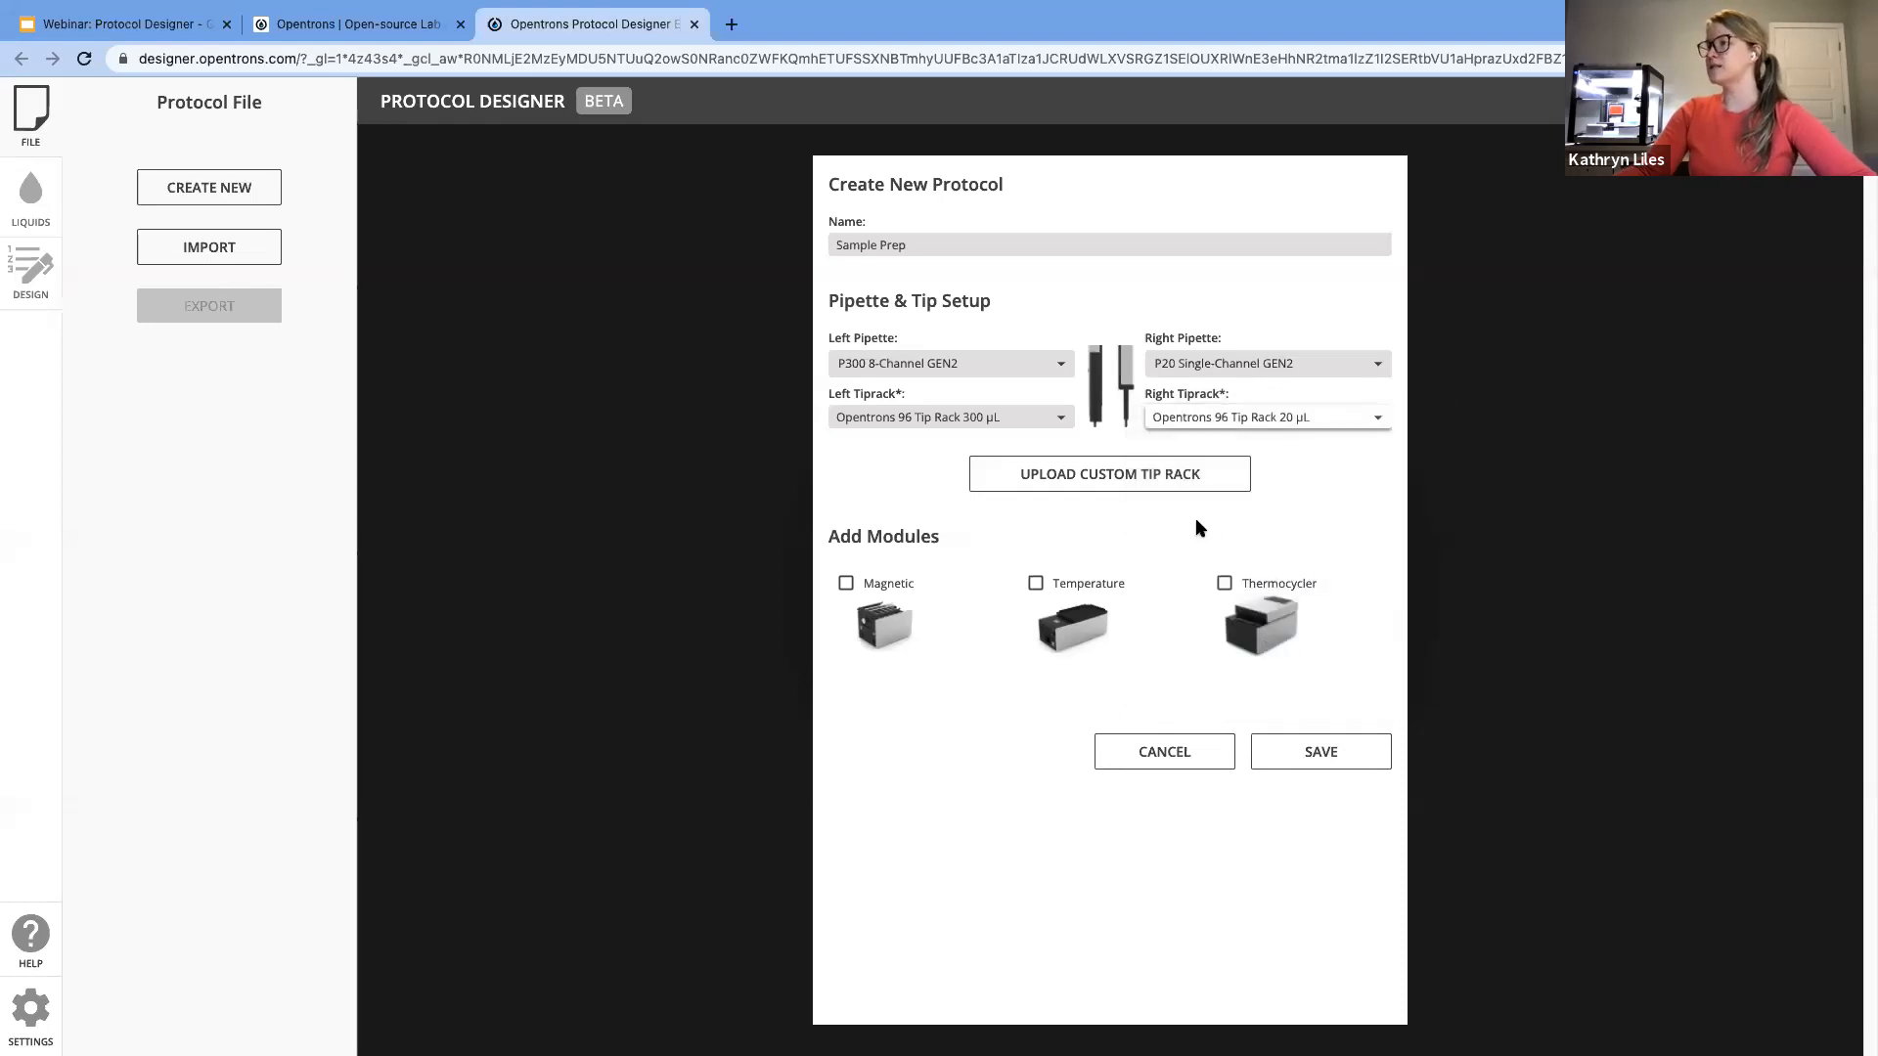
Step: Add a Magnetic GEN2, a Temperature GEN2 and a Thermocycler GEN1 module, and save the new protocol
click(847, 585)
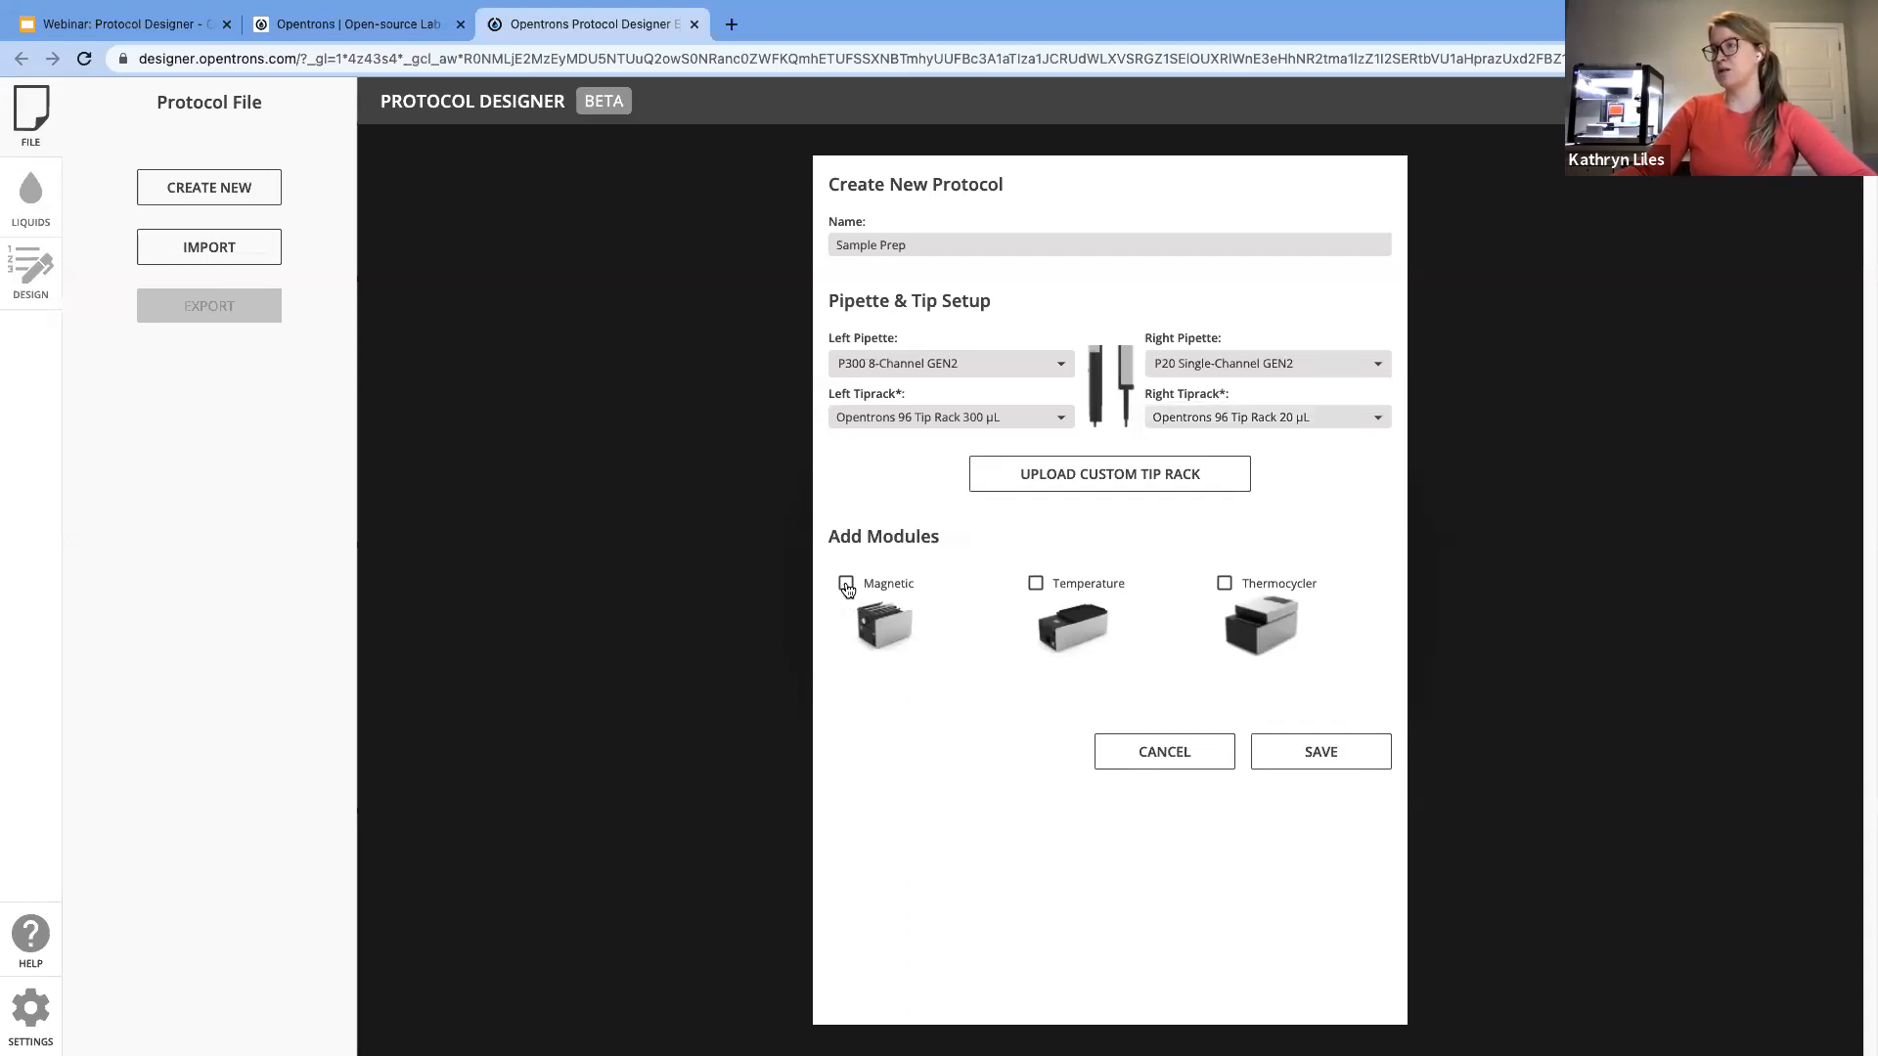
click(1036, 584)
click(1226, 584)
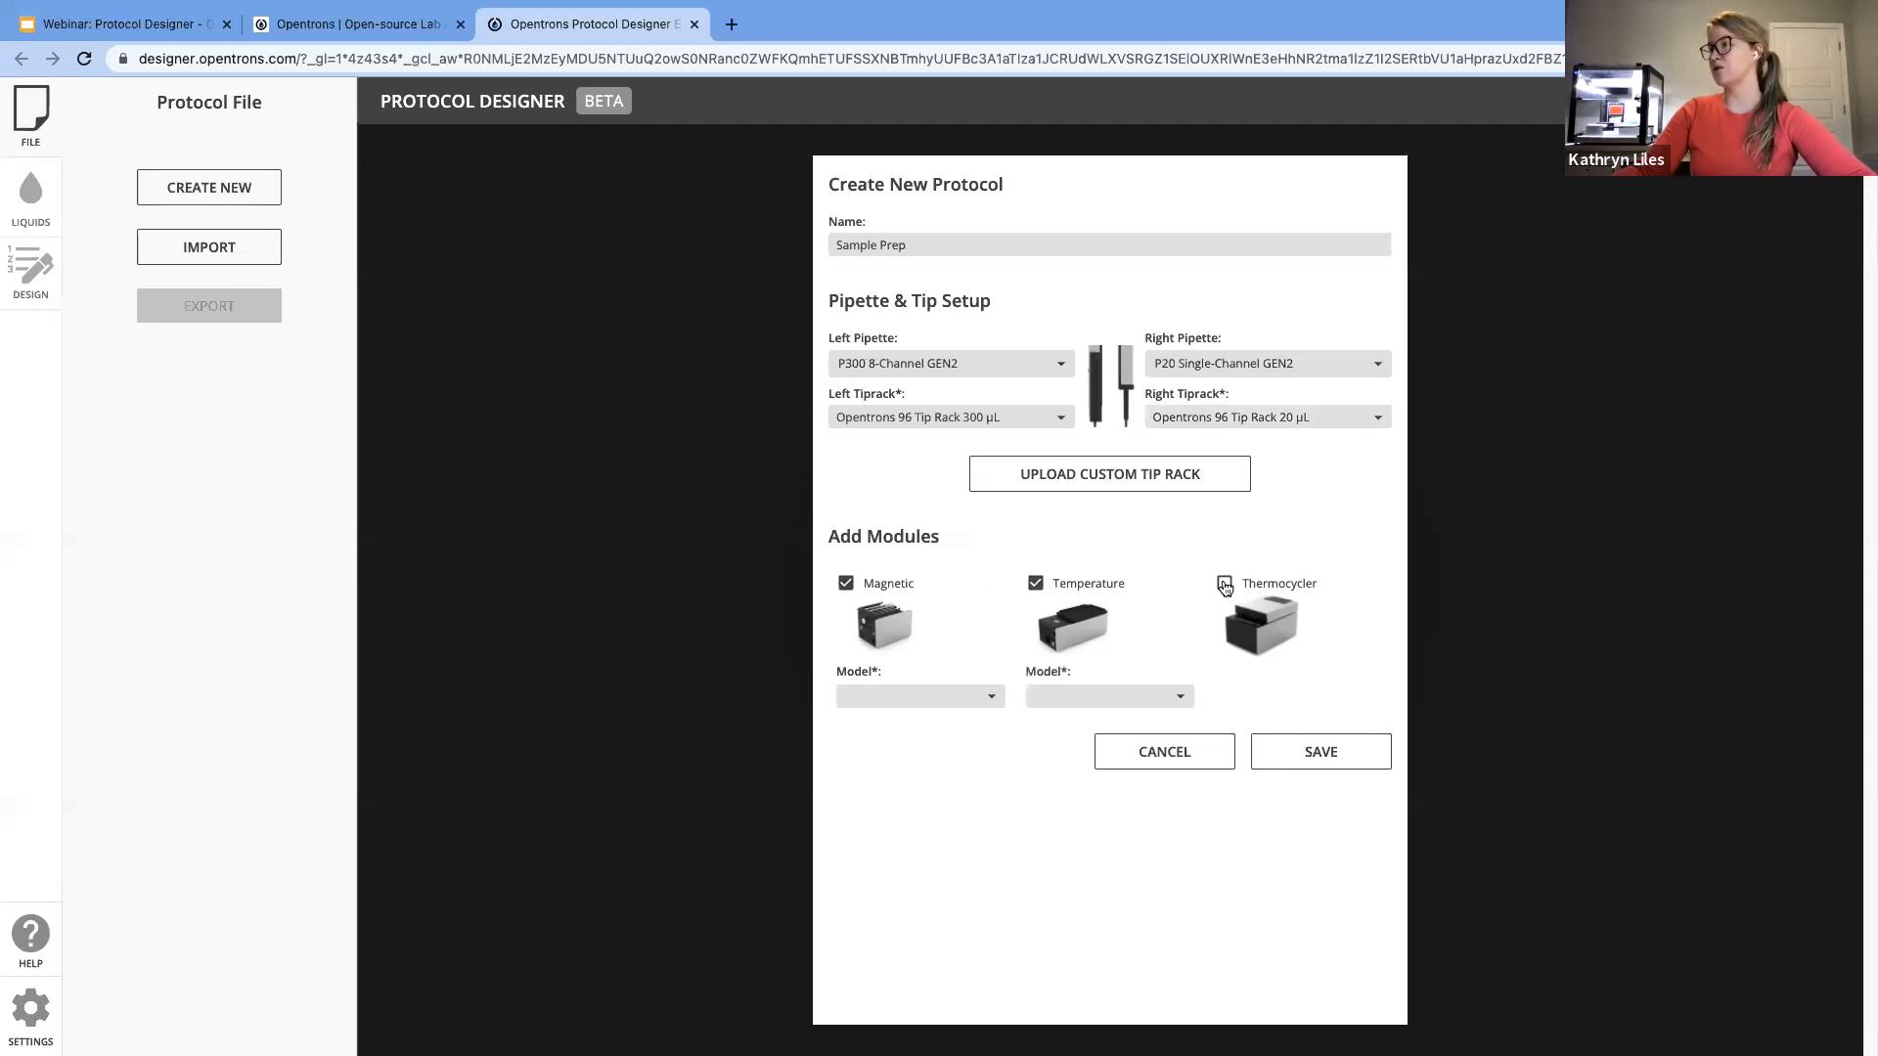
click(974, 698)
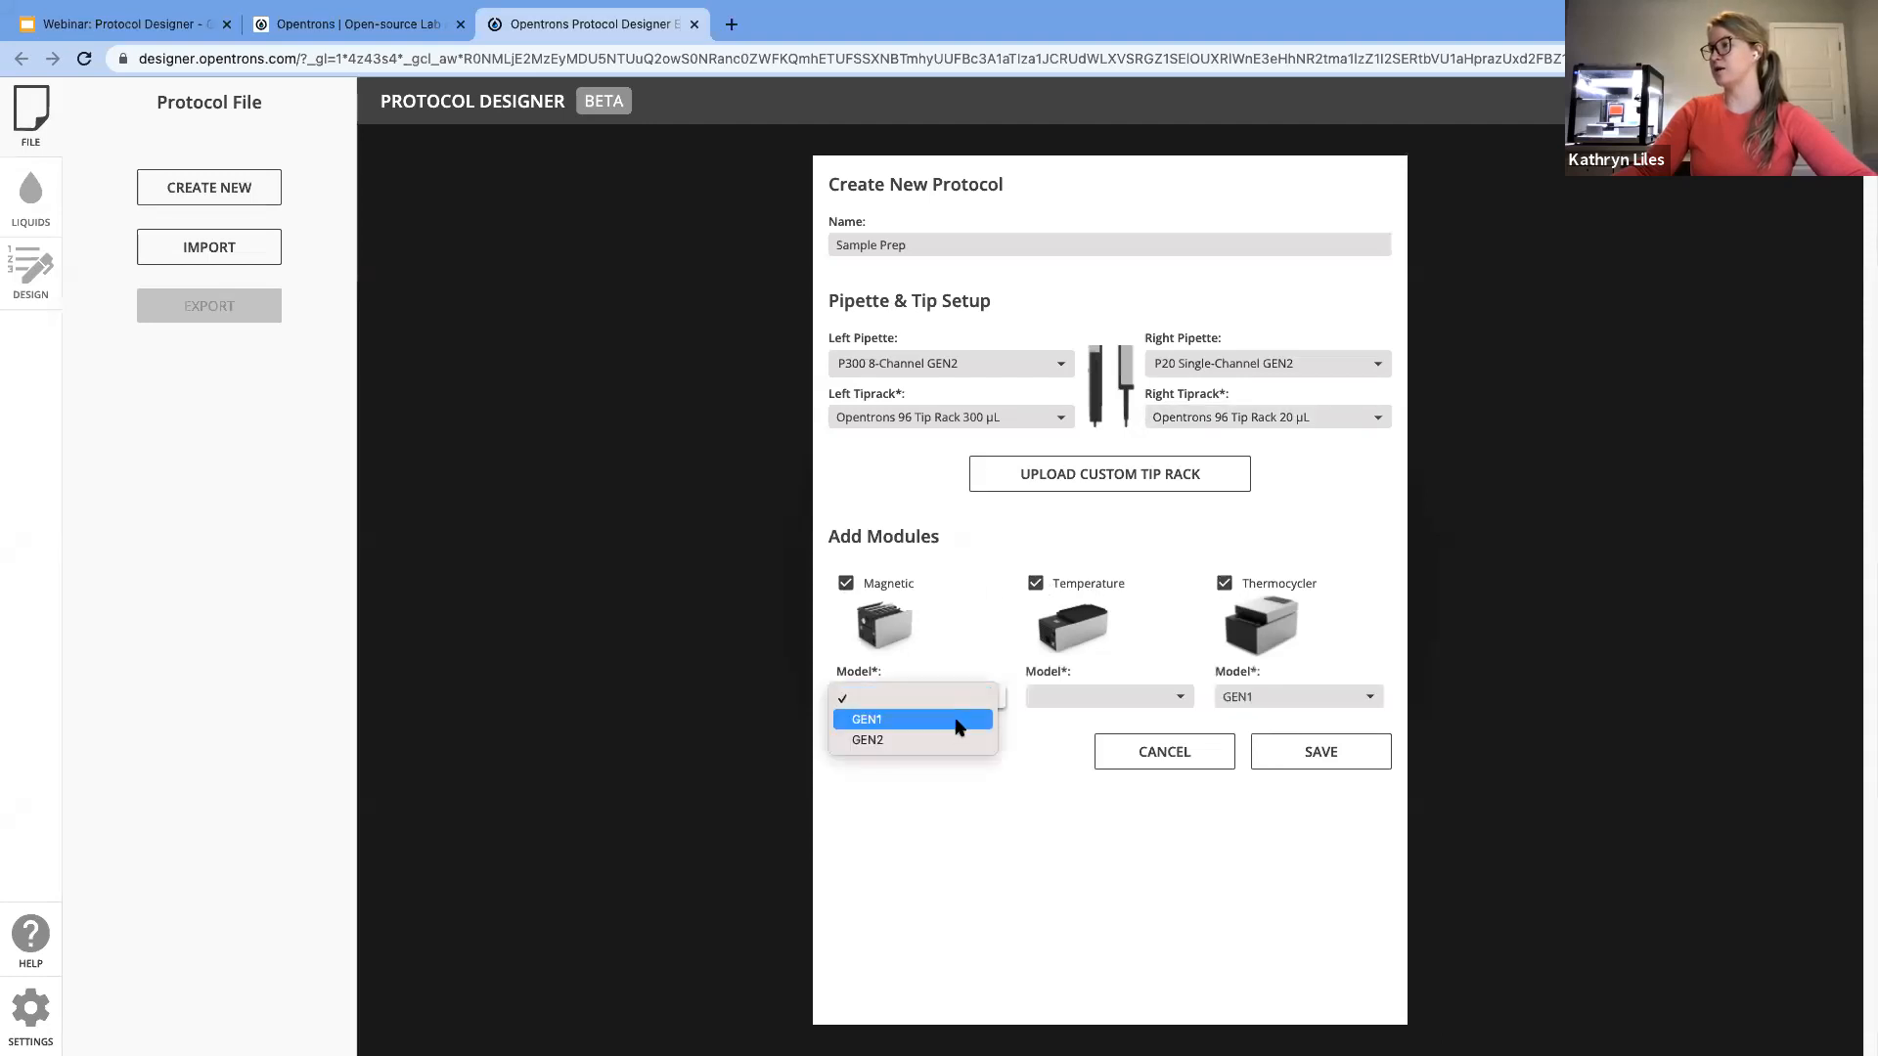
click(957, 740)
click(1089, 696)
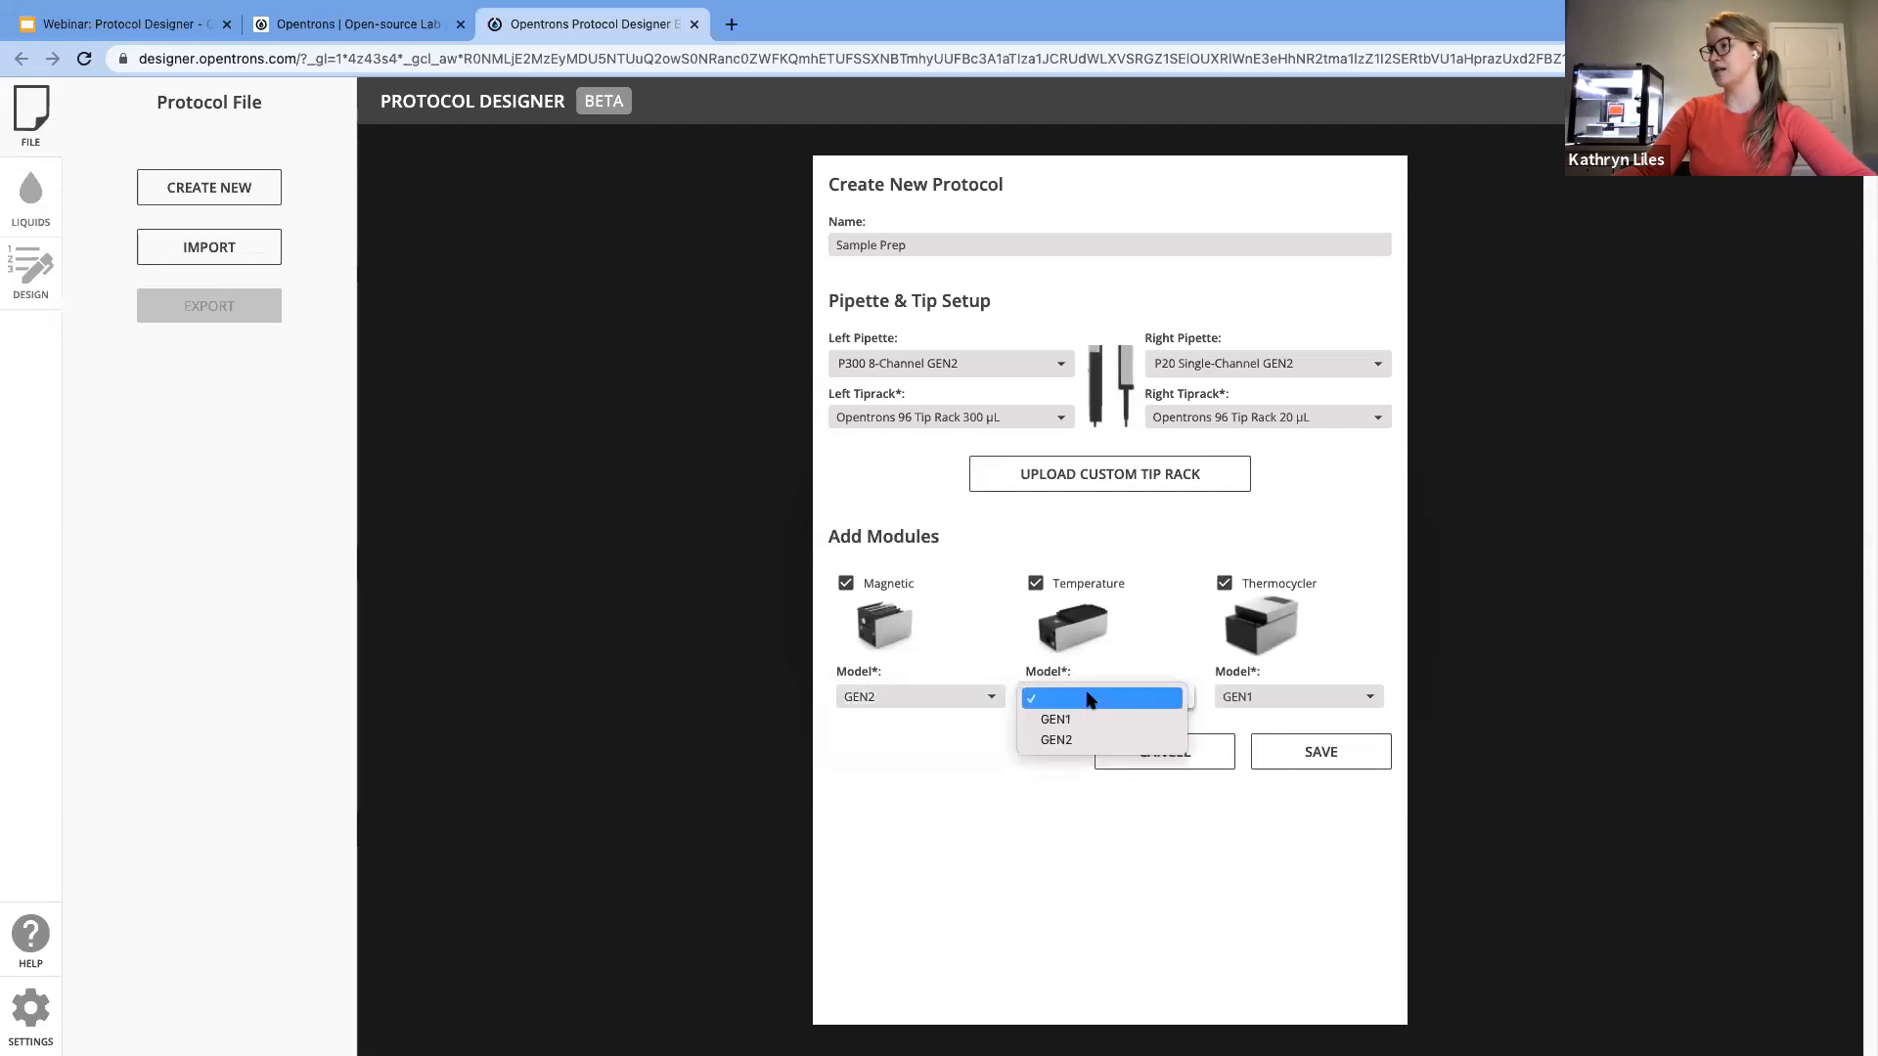
click(1096, 743)
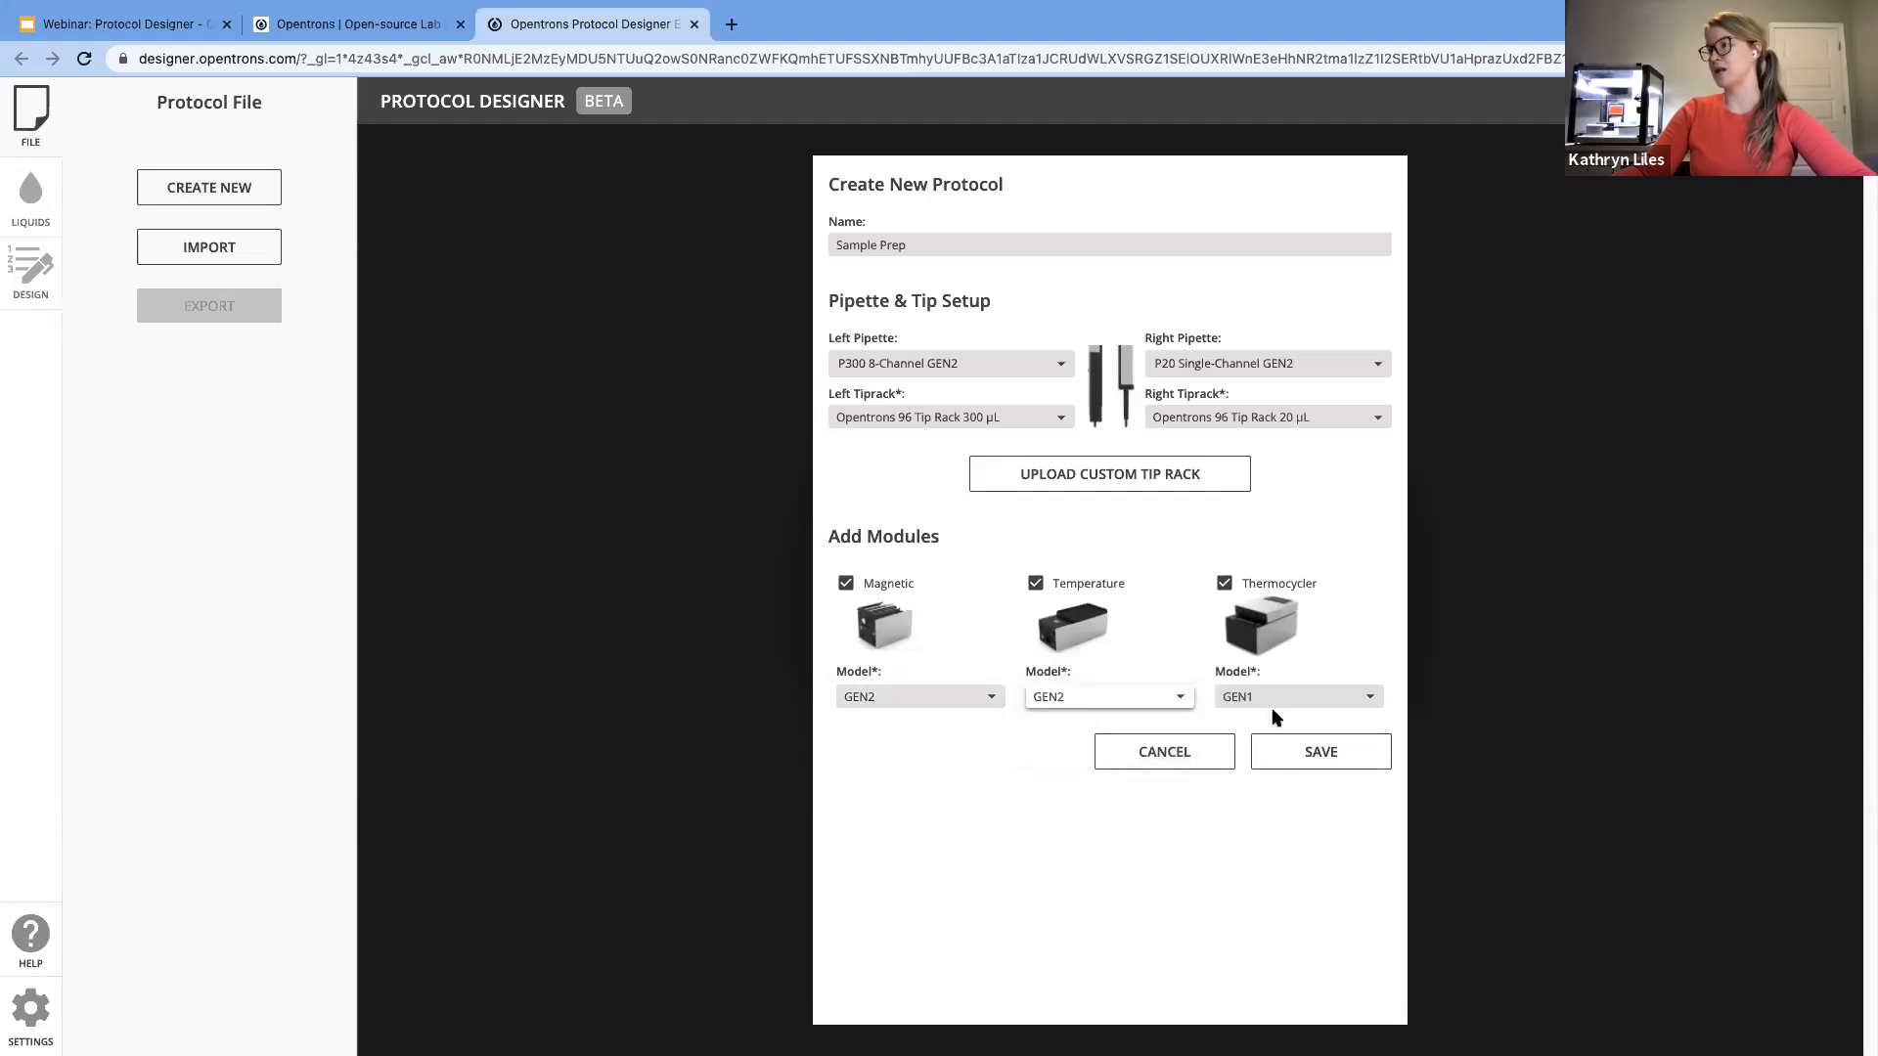
click(1308, 755)
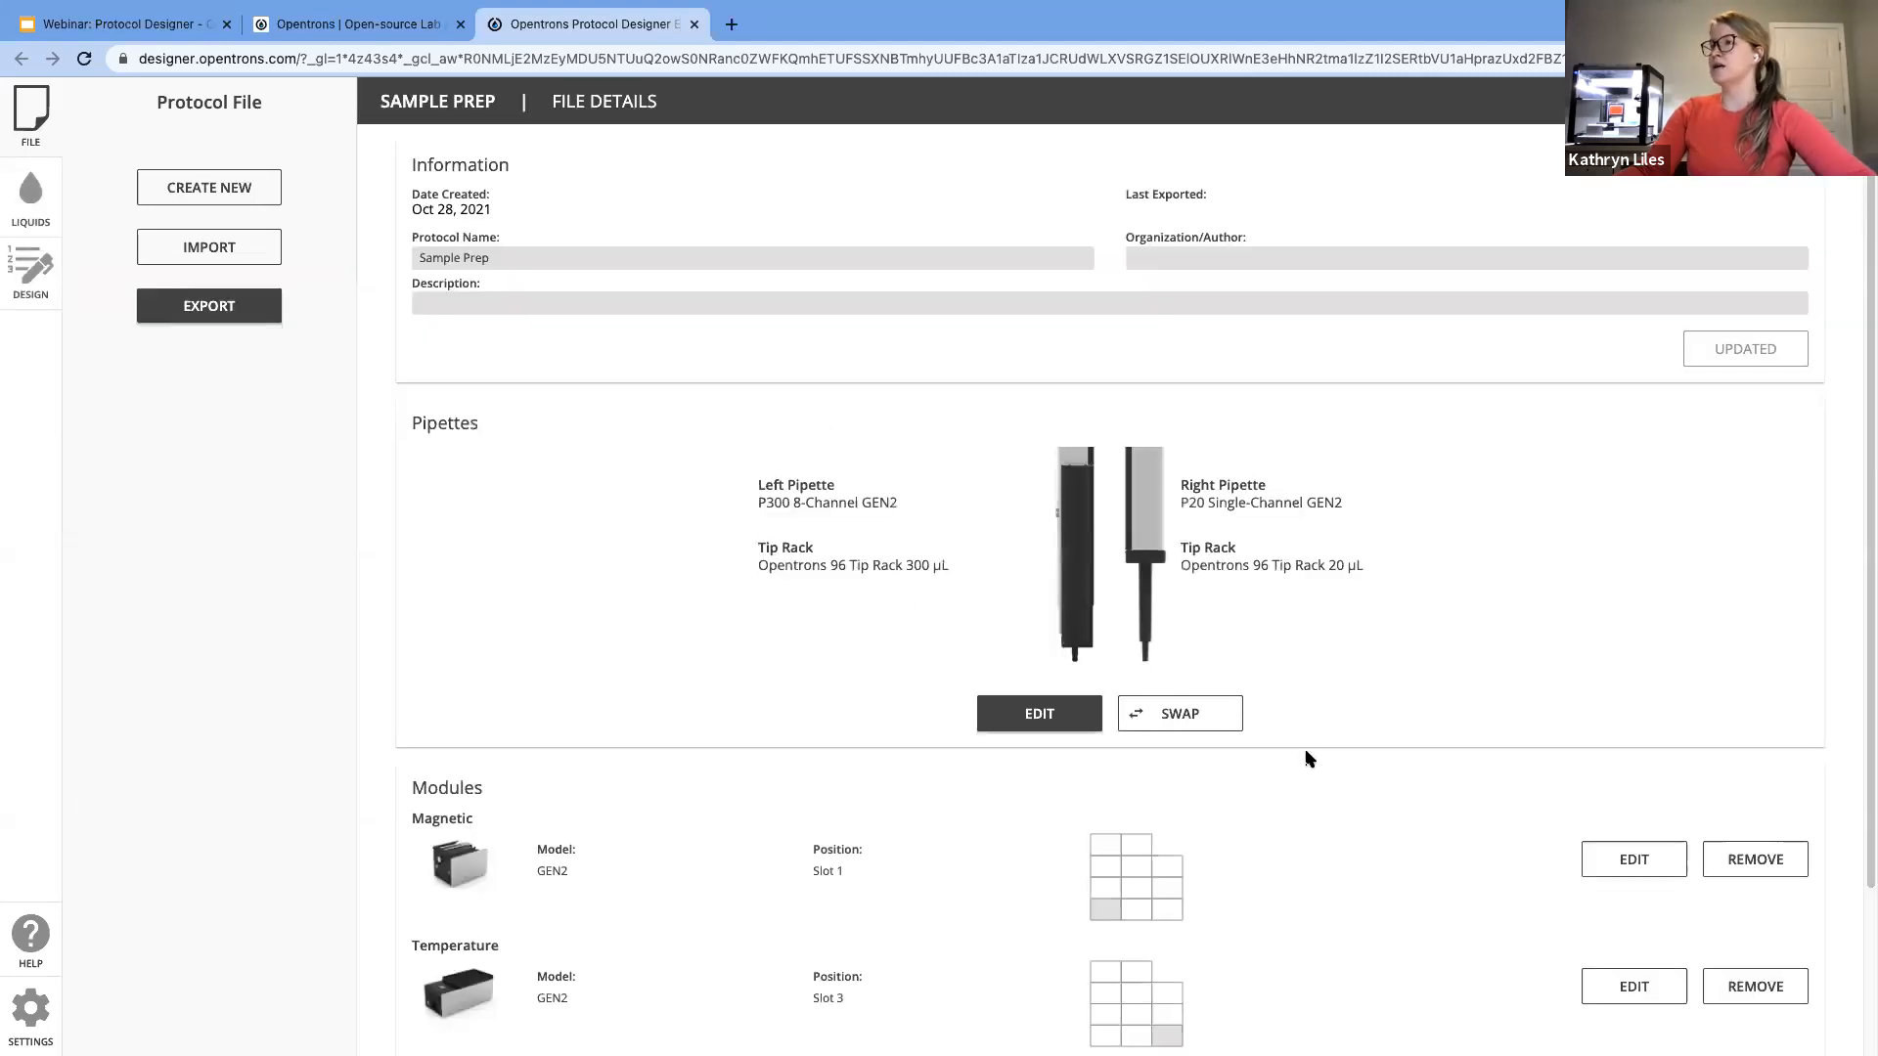
Step: Review the protocol's pipettes and module positions in the file details, and continue to defining liquids
scroll(1308, 759, down, 3)
scroll(1311, 759, up, 3)
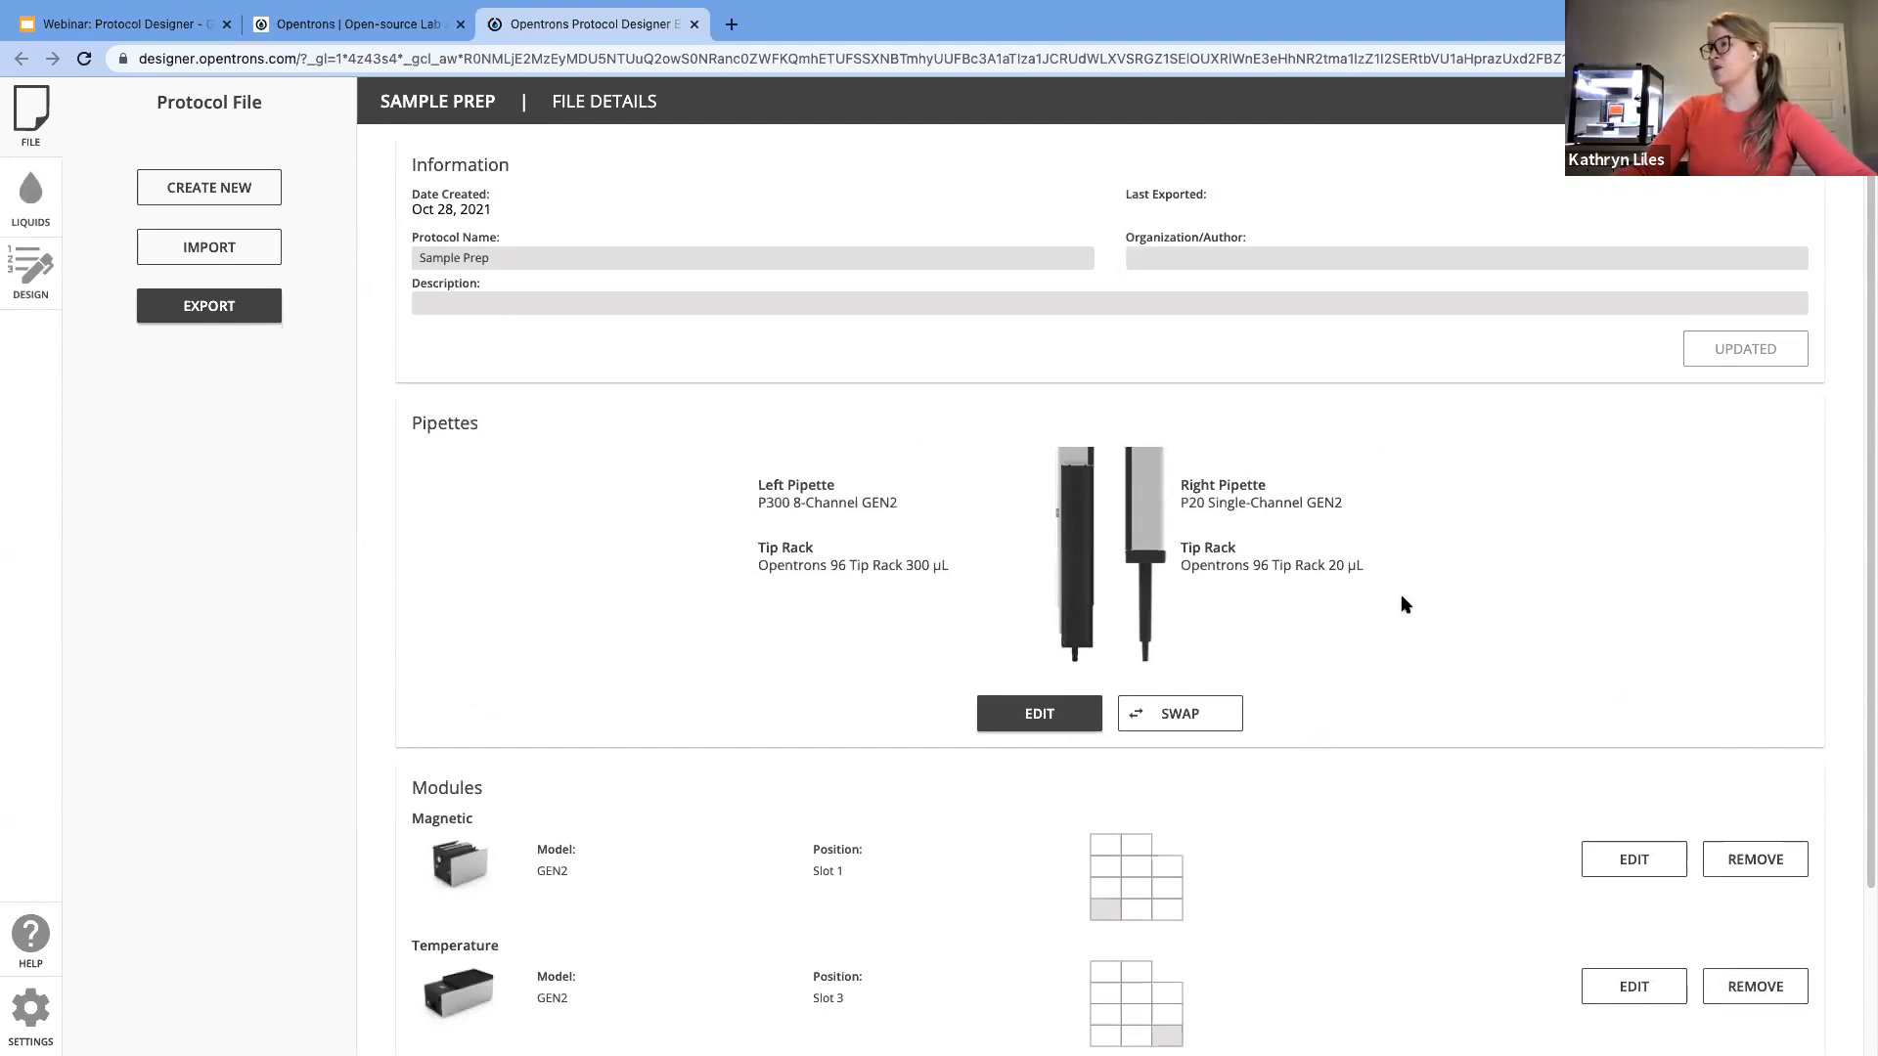
scroll(1399, 595, down, 1)
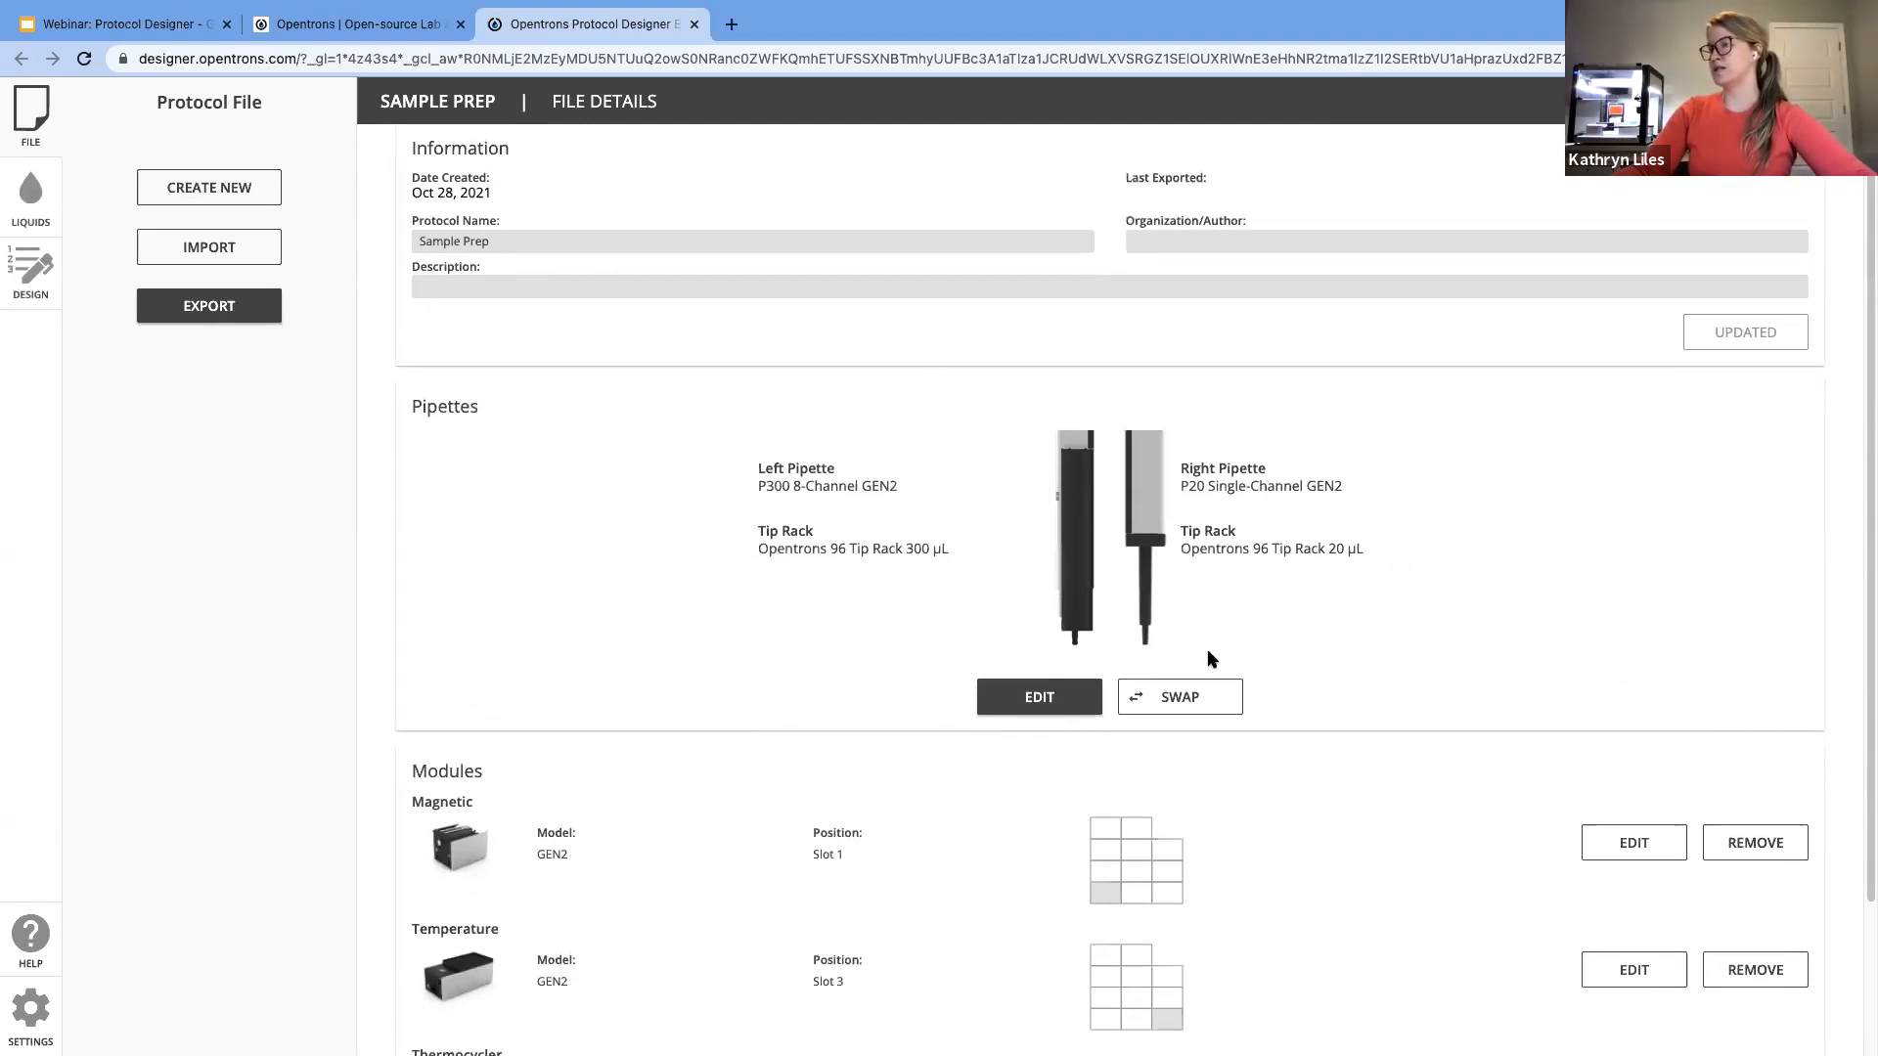
scroll(1208, 648, down, 1)
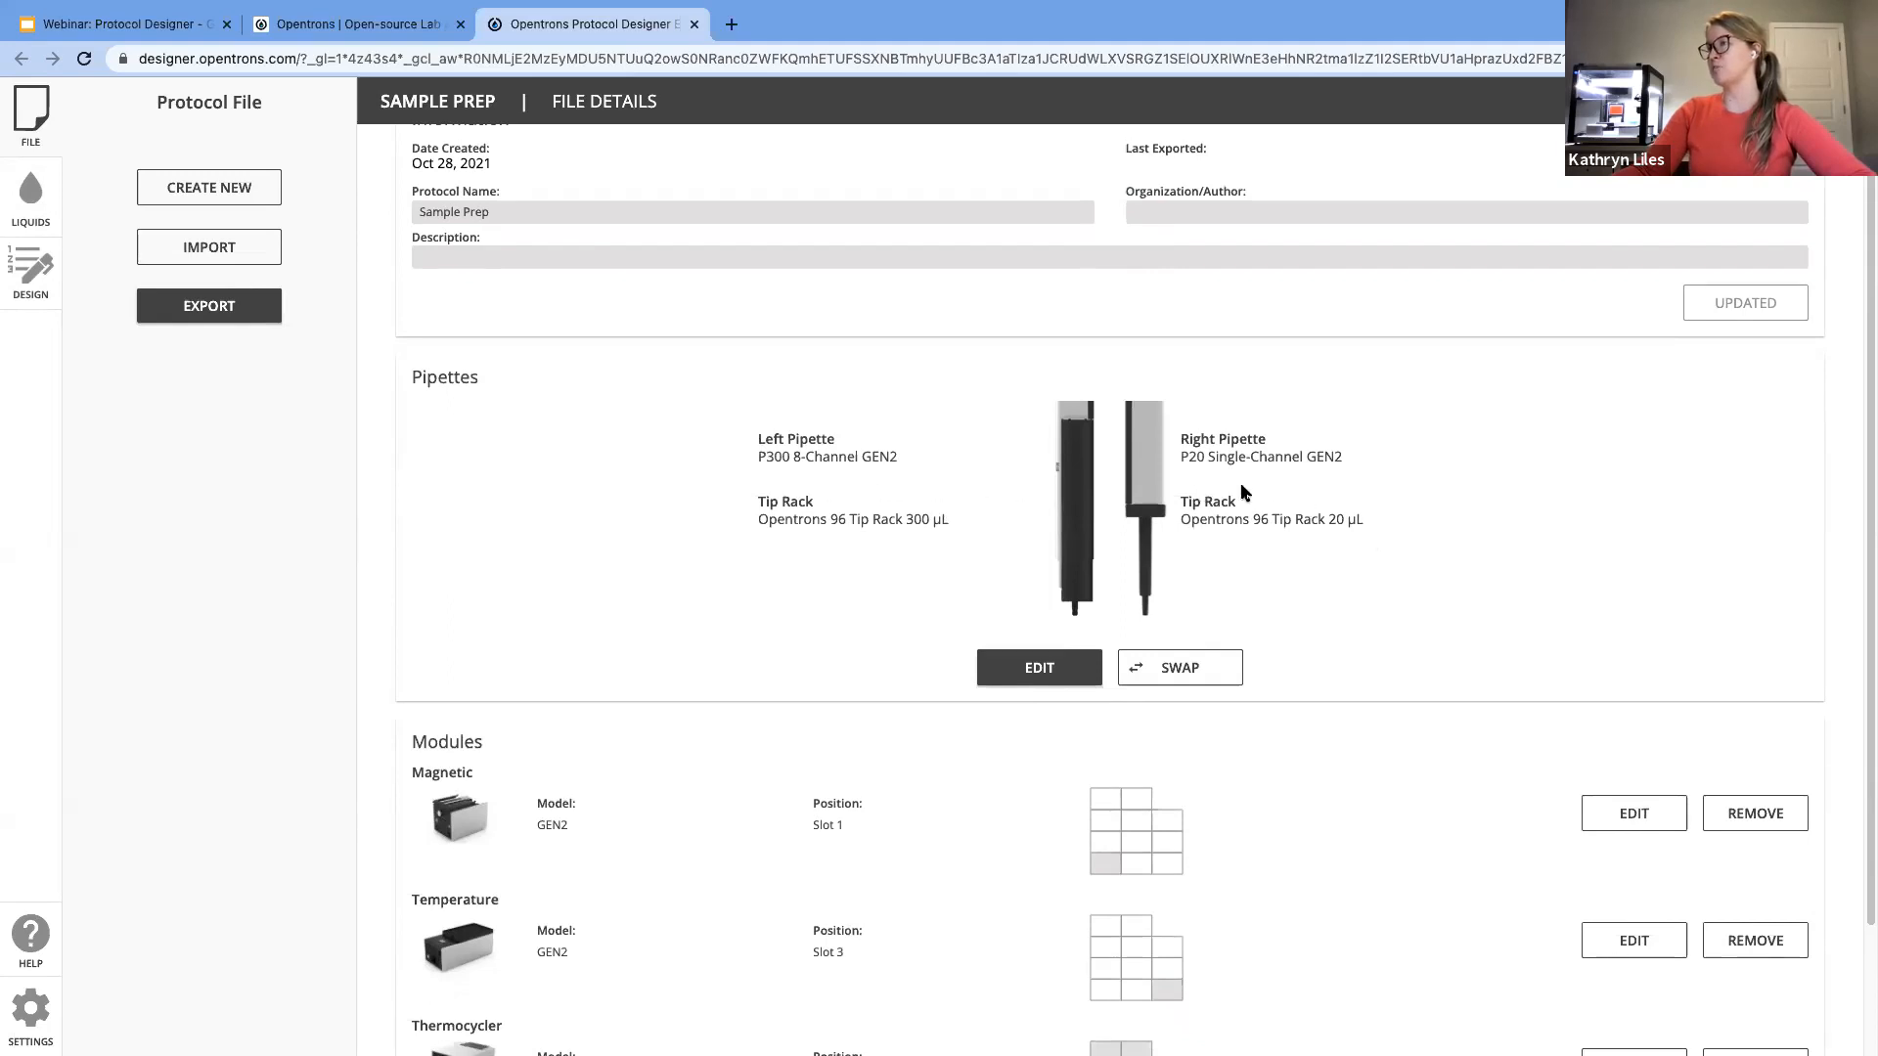
scroll(1448, 582, down, 3)
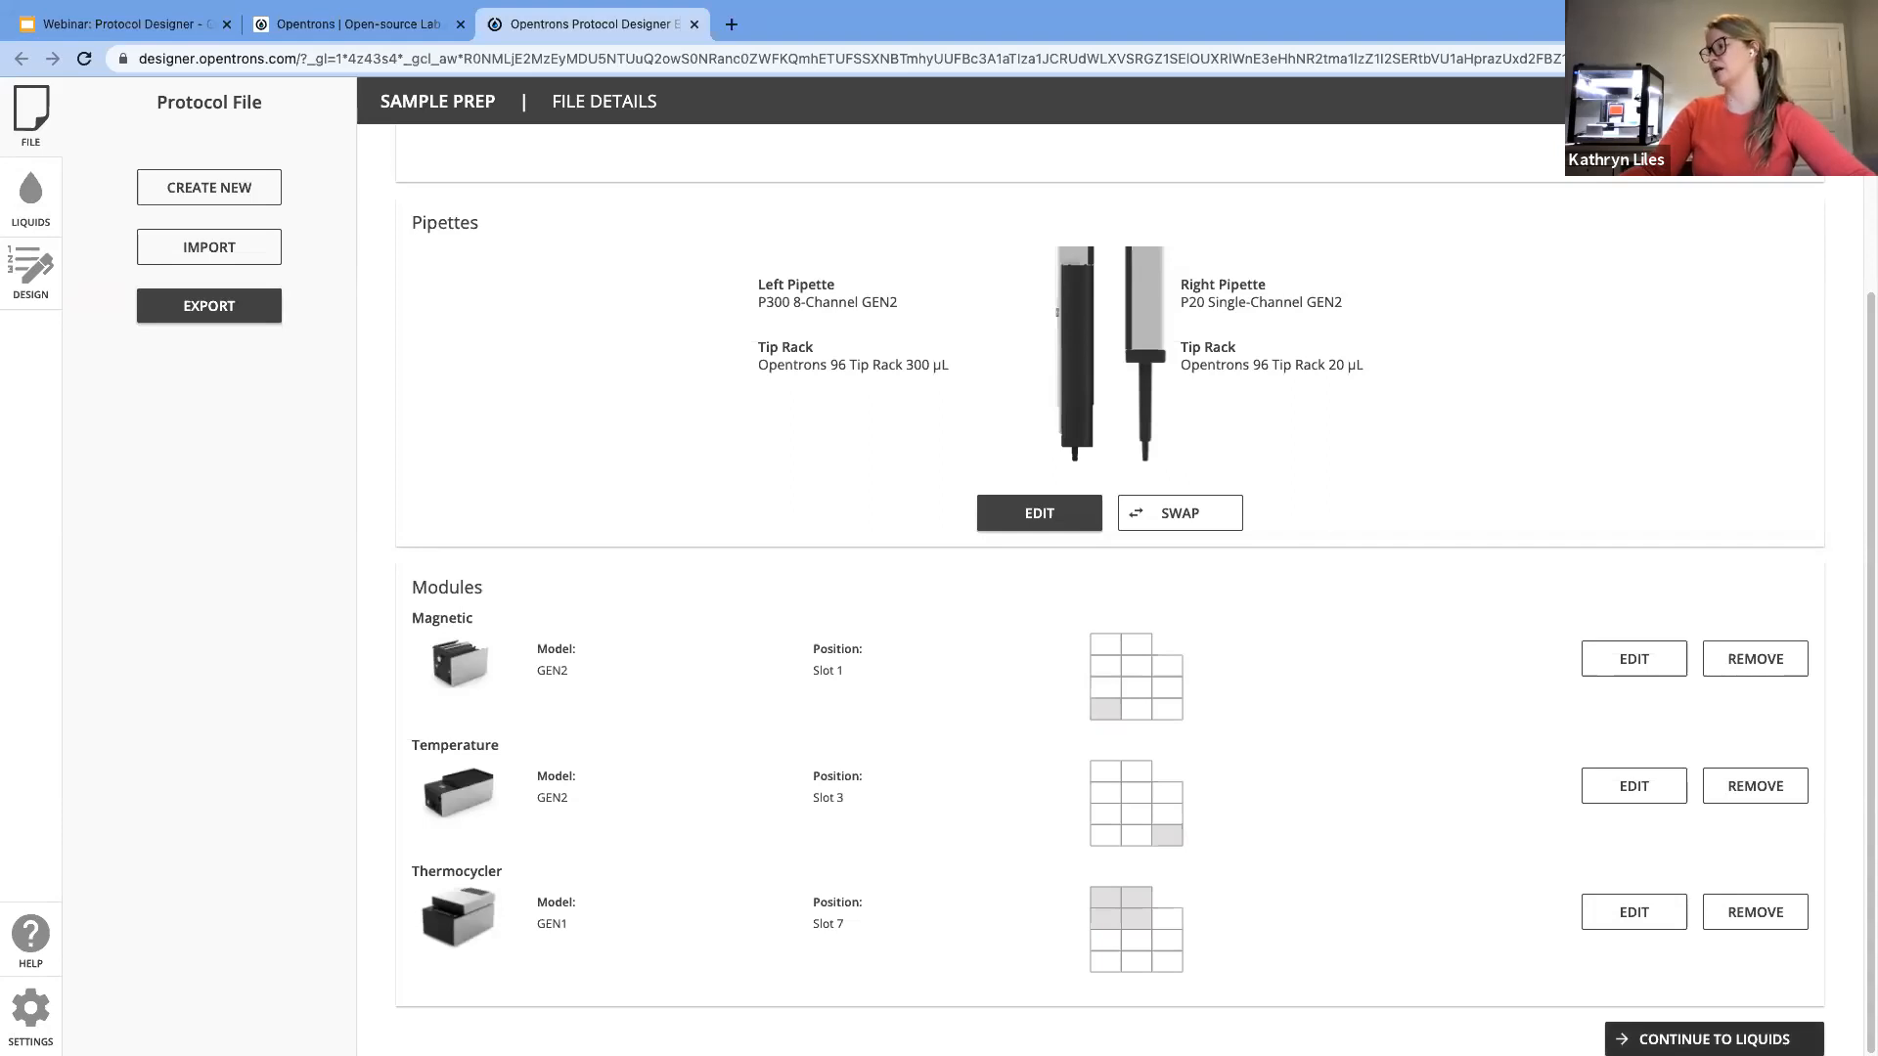
click(1714, 1038)
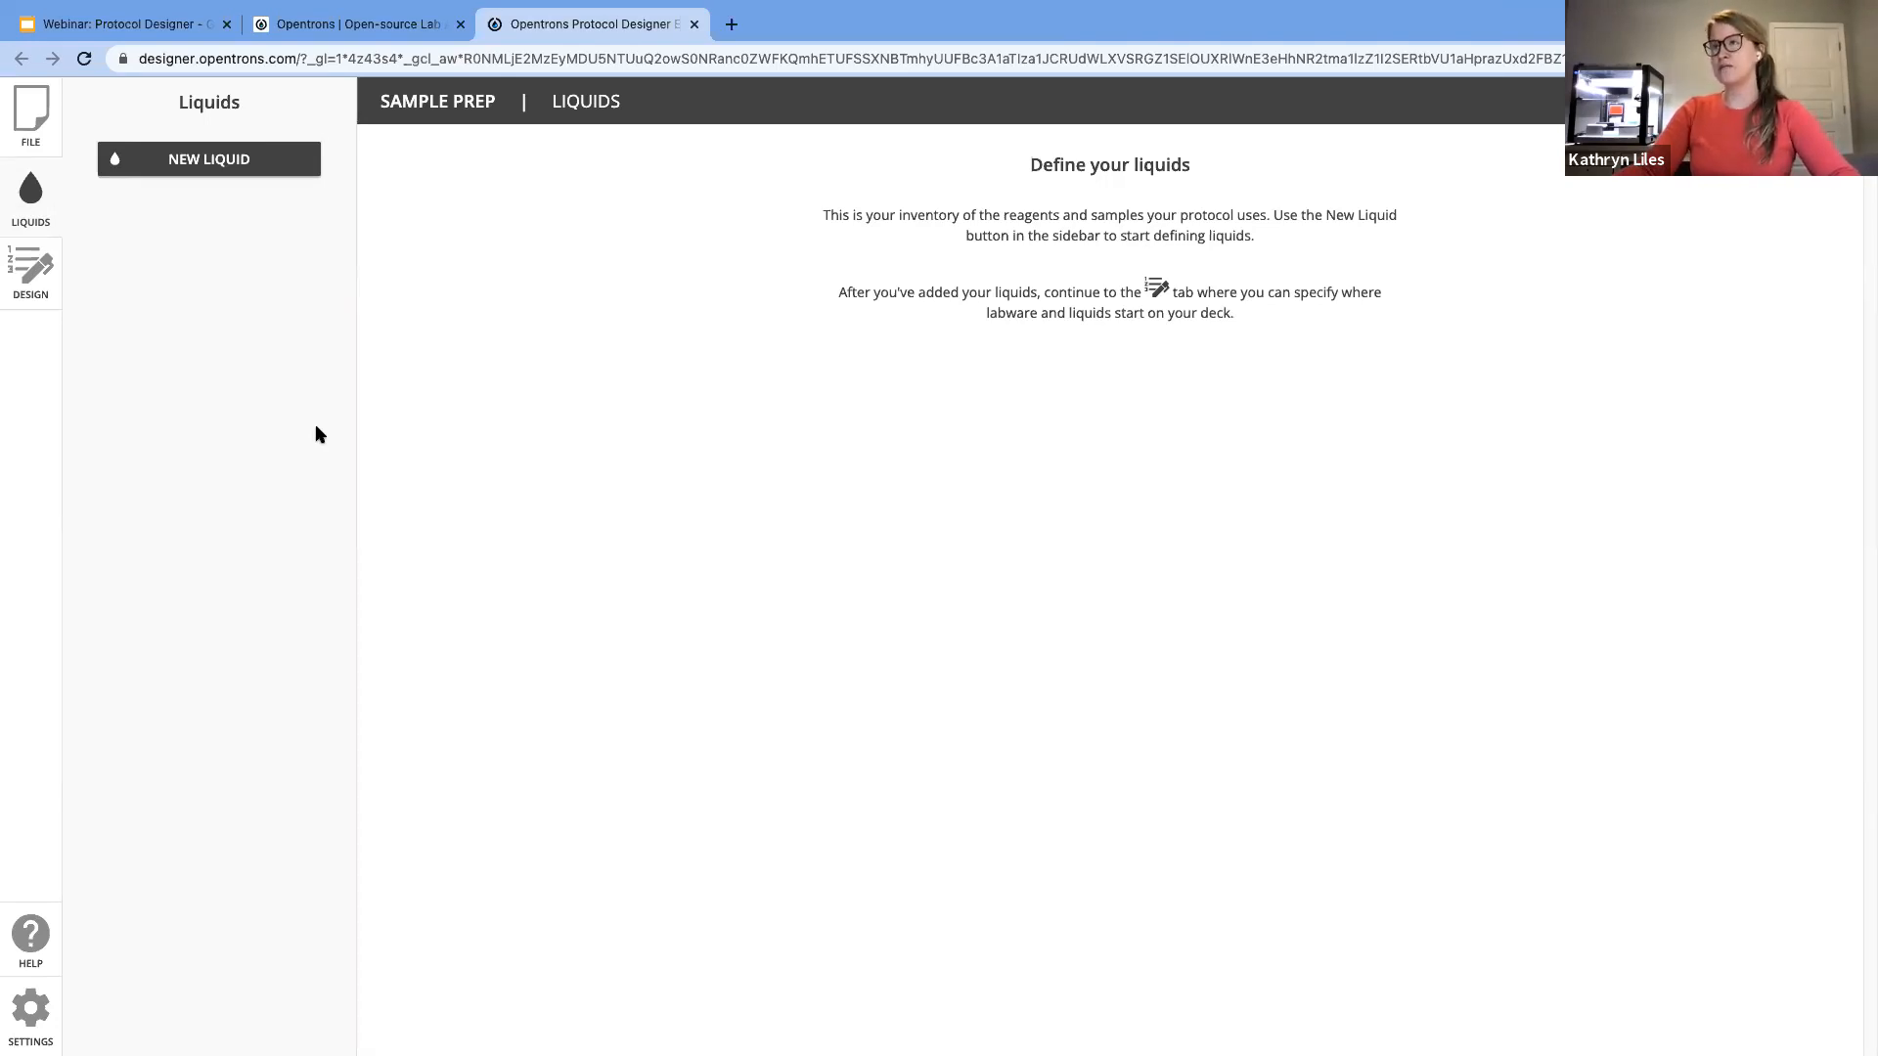
Step: Start a new liquid and name it Sample
click(214, 171)
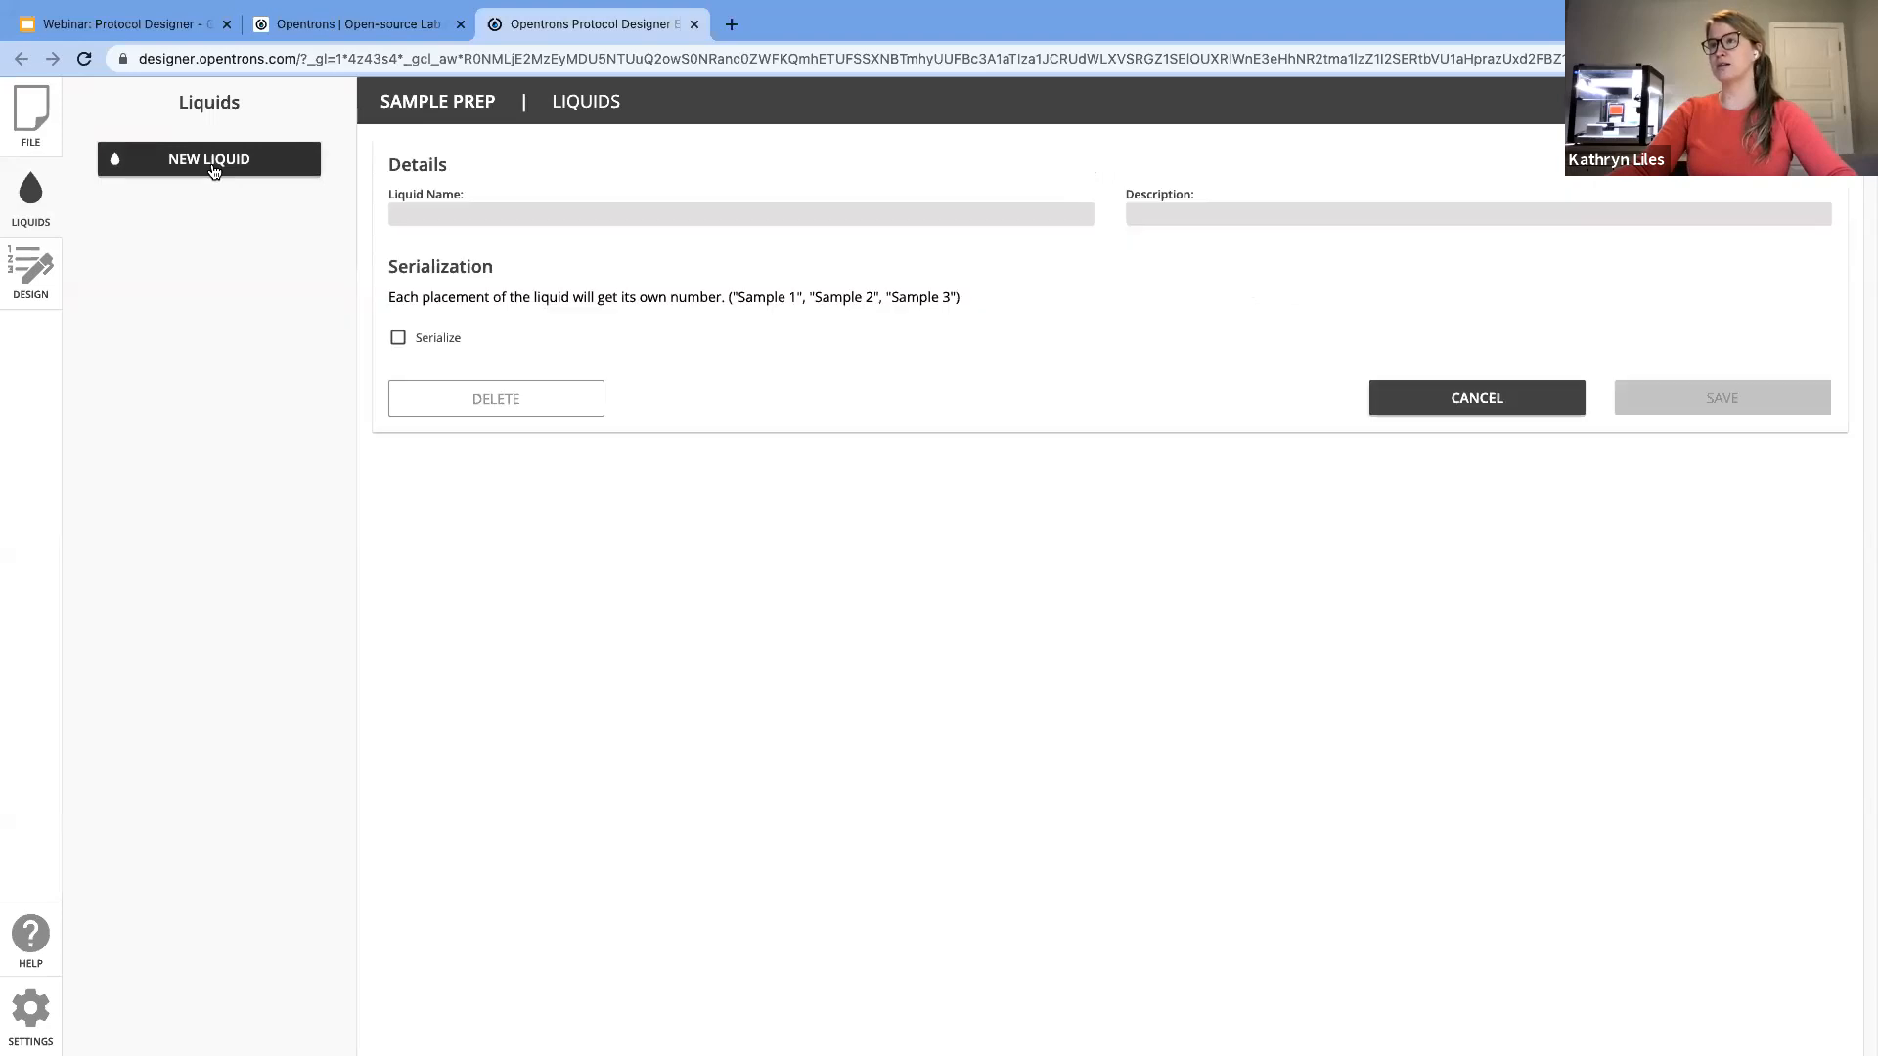
click(427, 219)
text(Sam)
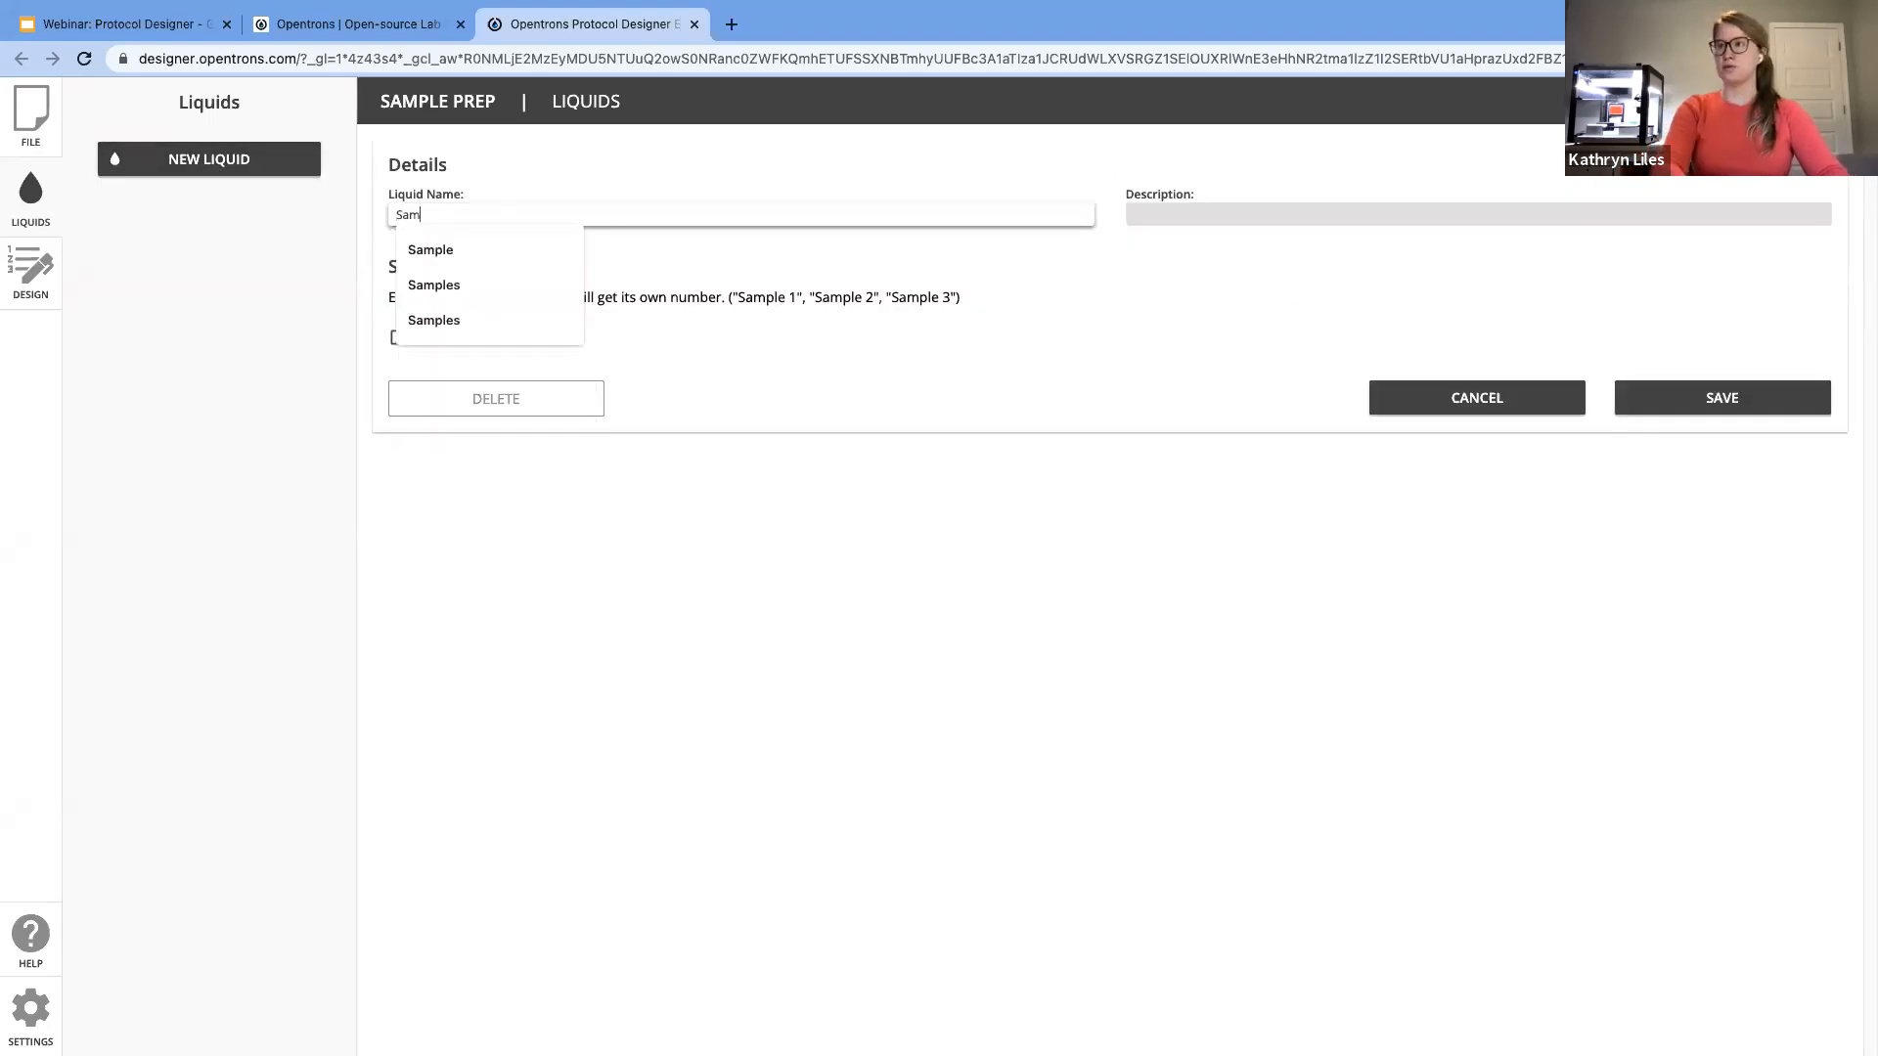
text(ple)
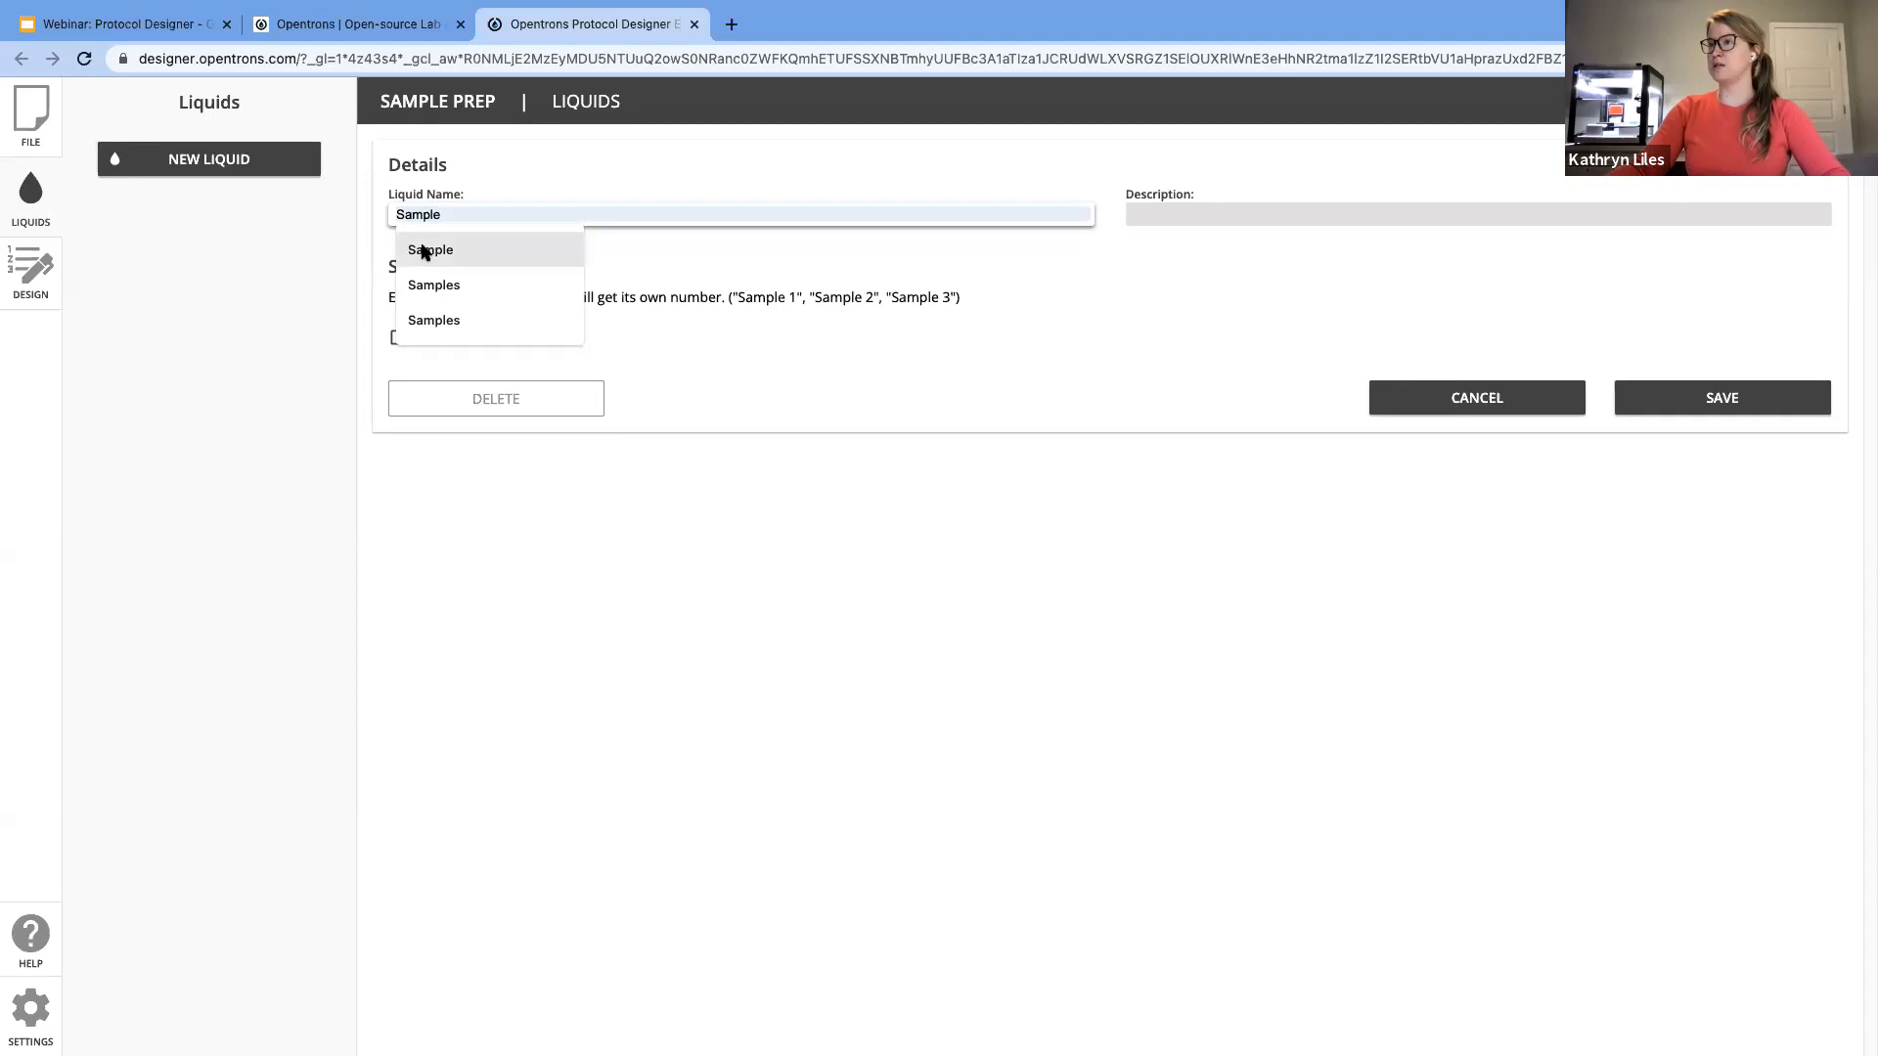
click(426, 252)
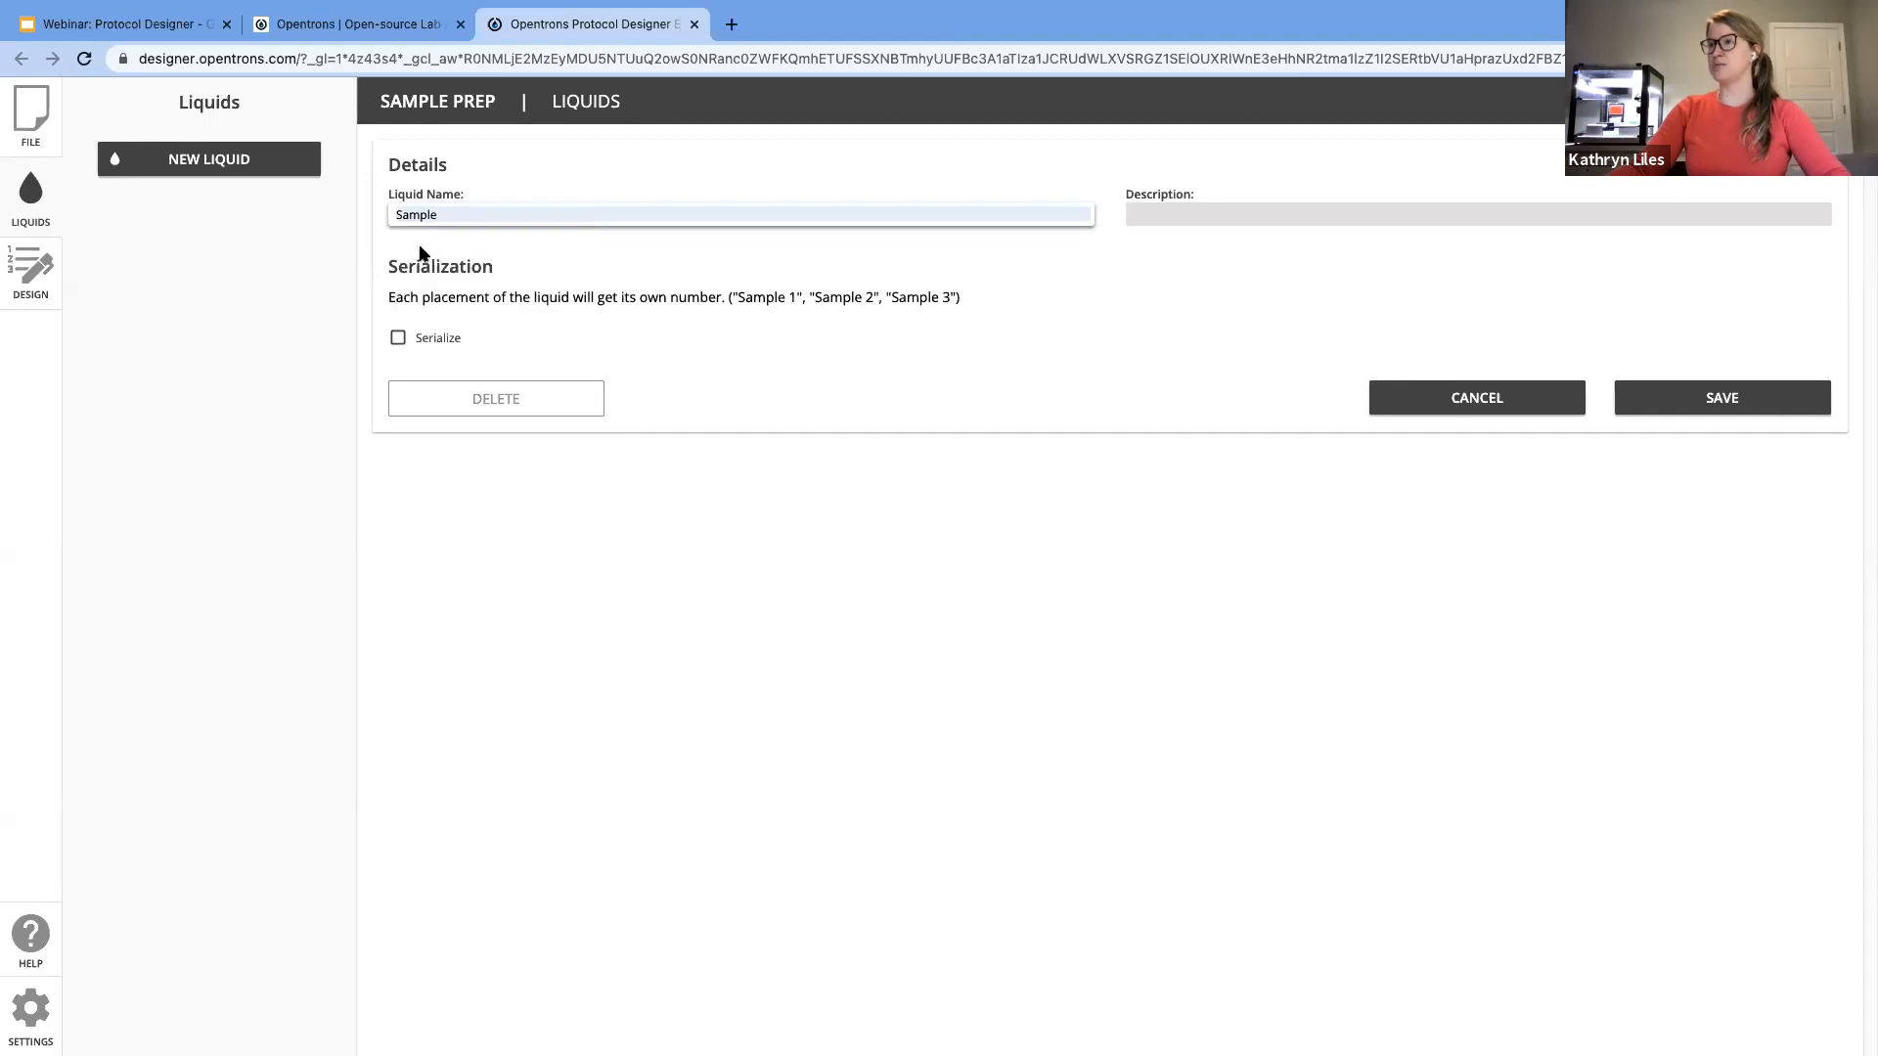
Step: Describe the Sample liquid as Saliva, enable serialization for it and save it
click(1180, 209)
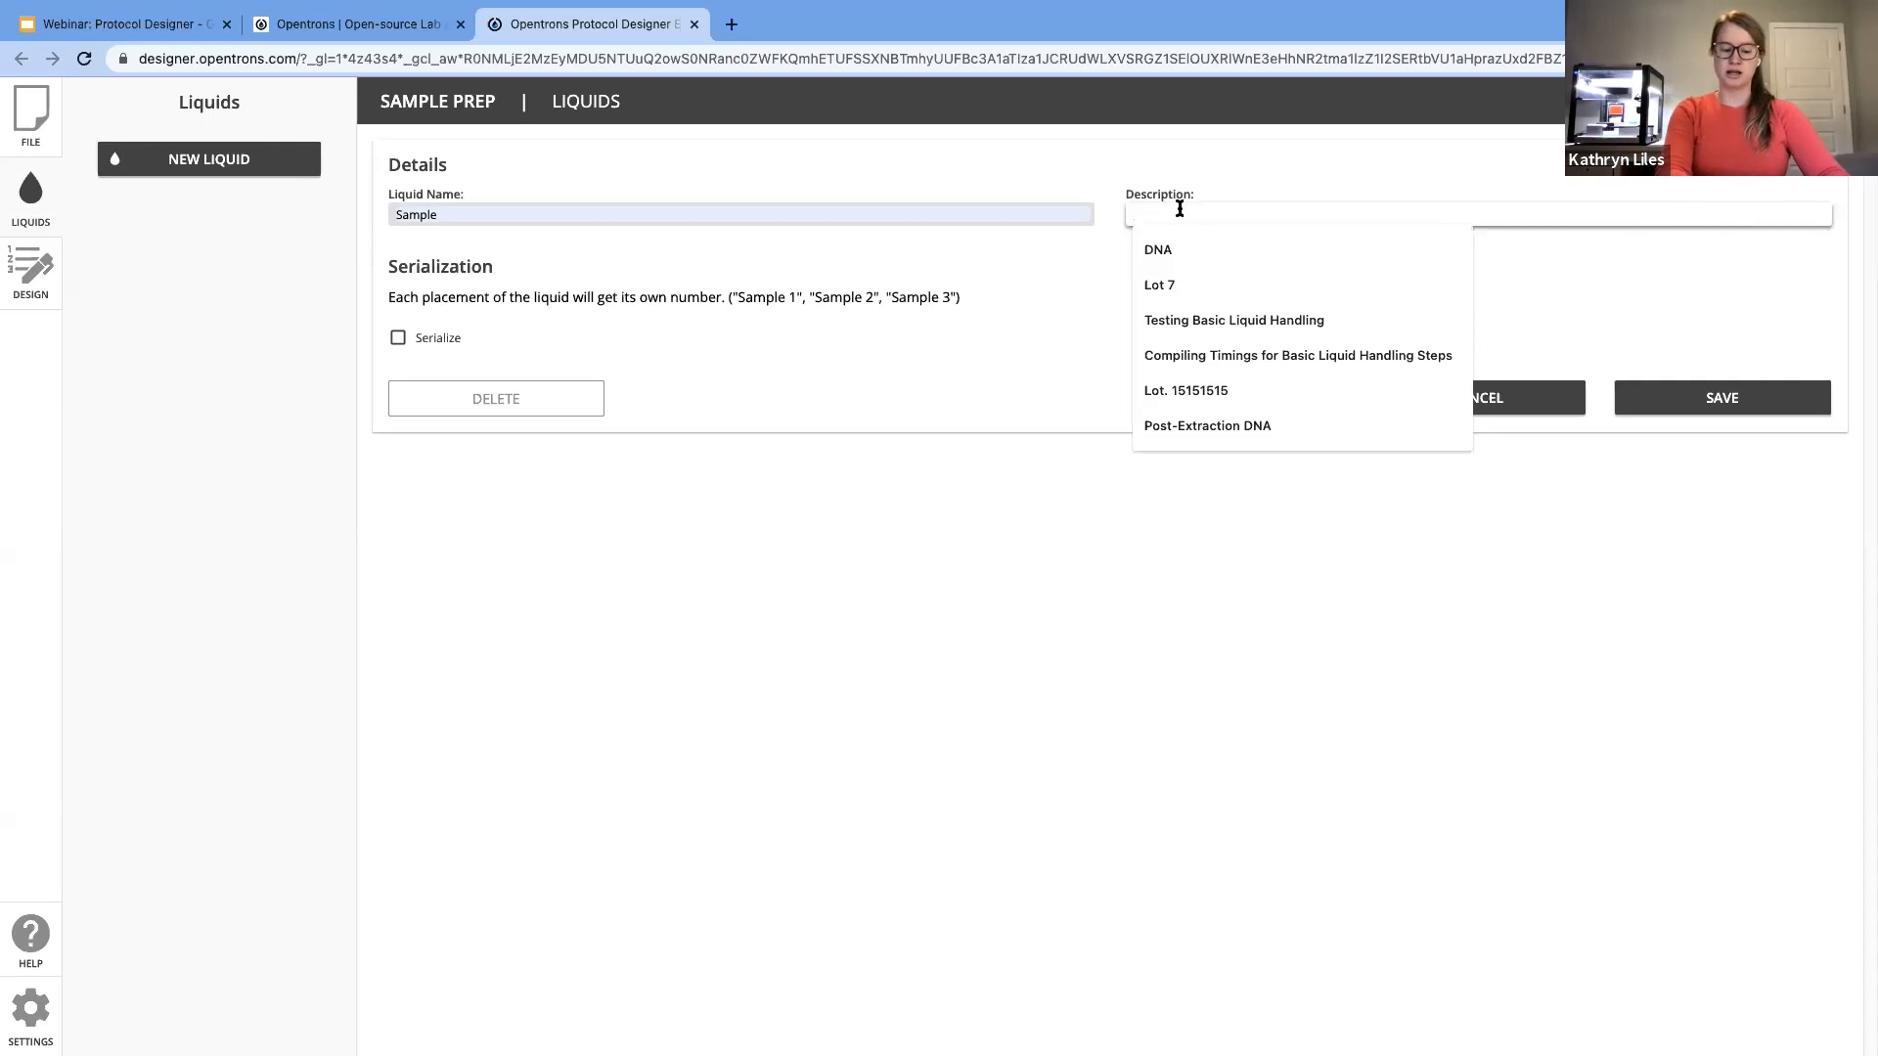
text(Sali)
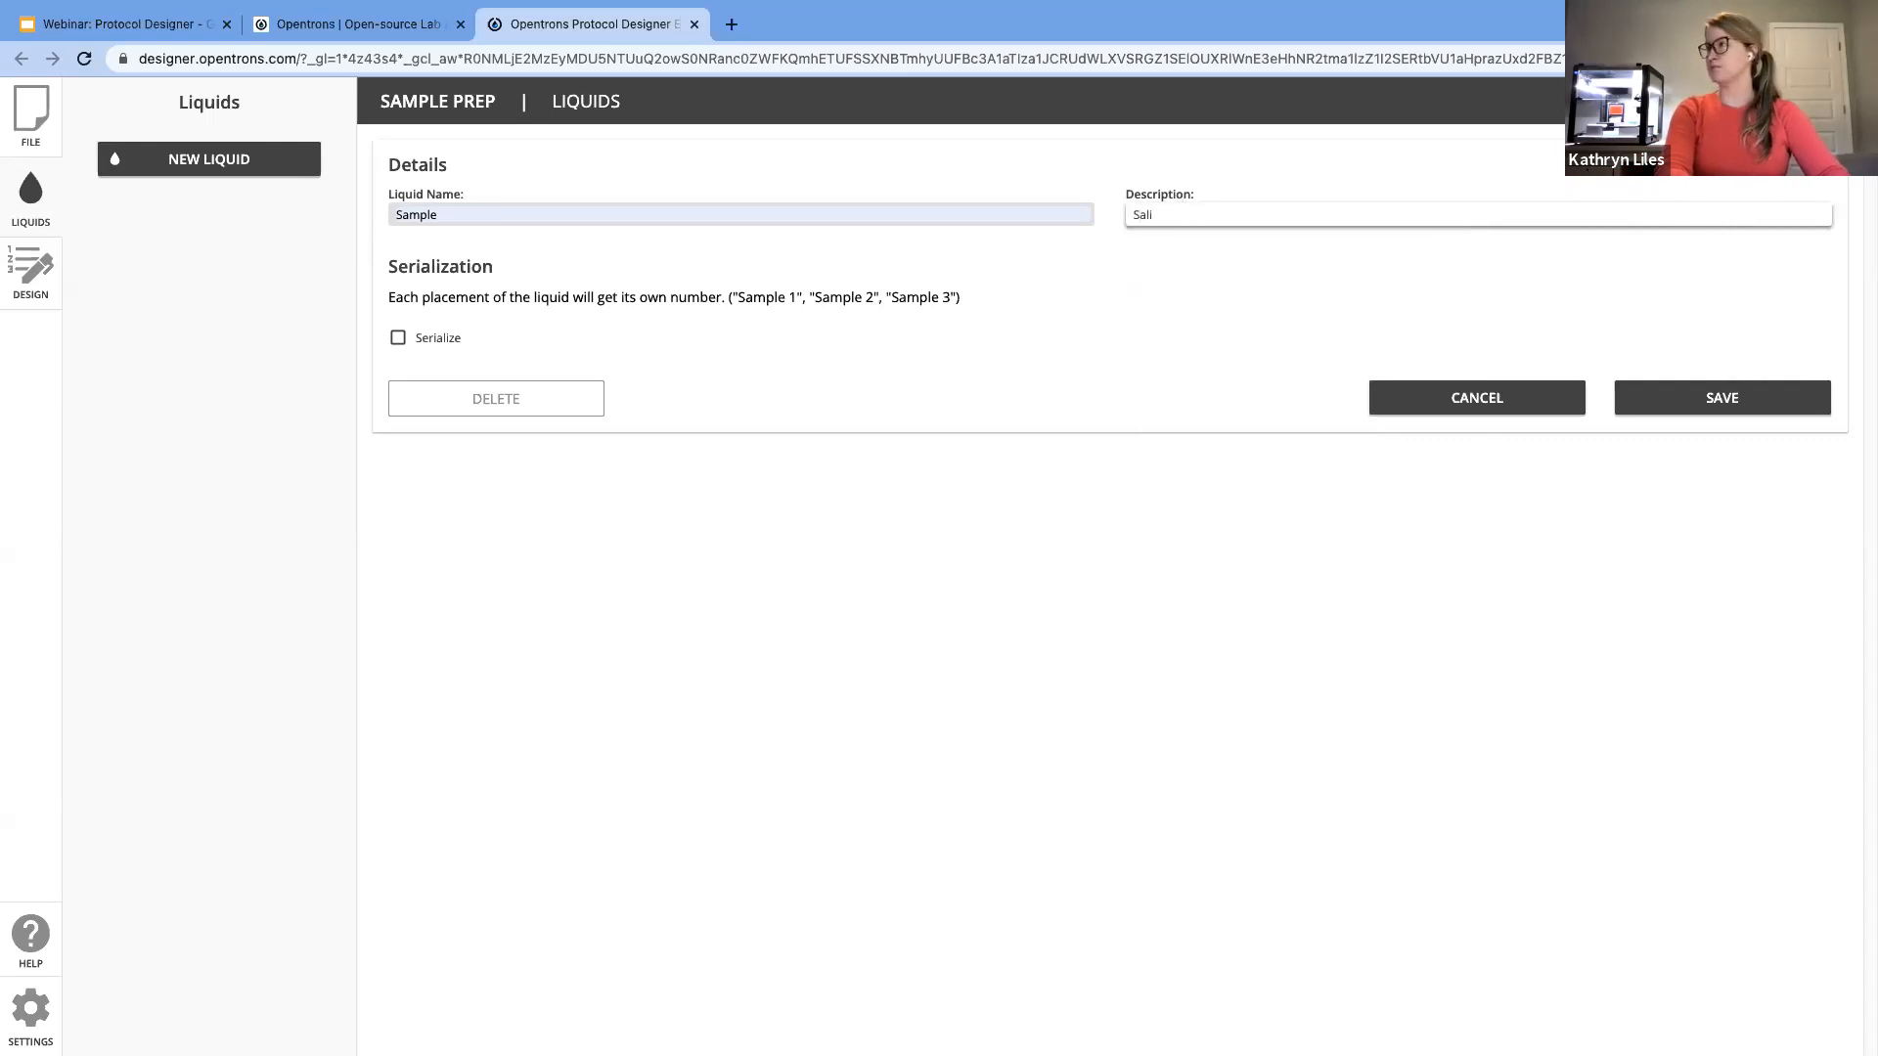
text(ca)
click(1217, 302)
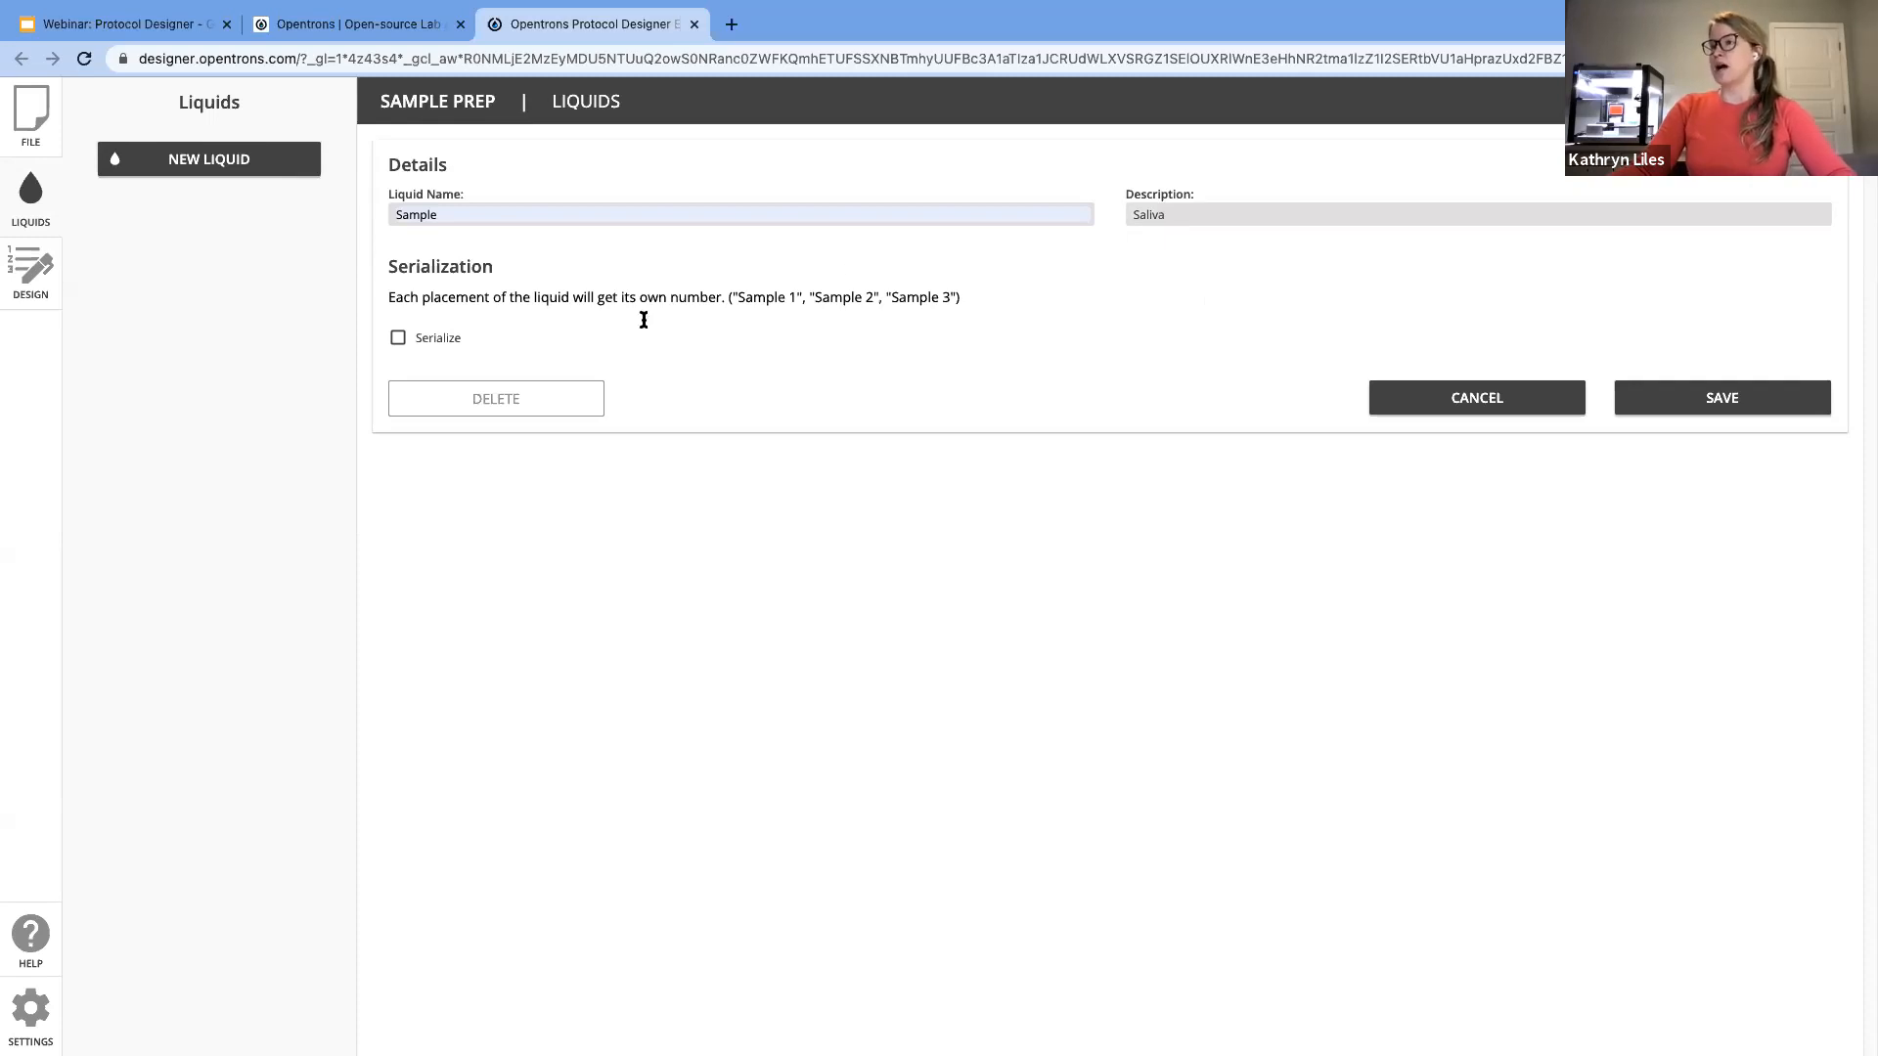
click(399, 340)
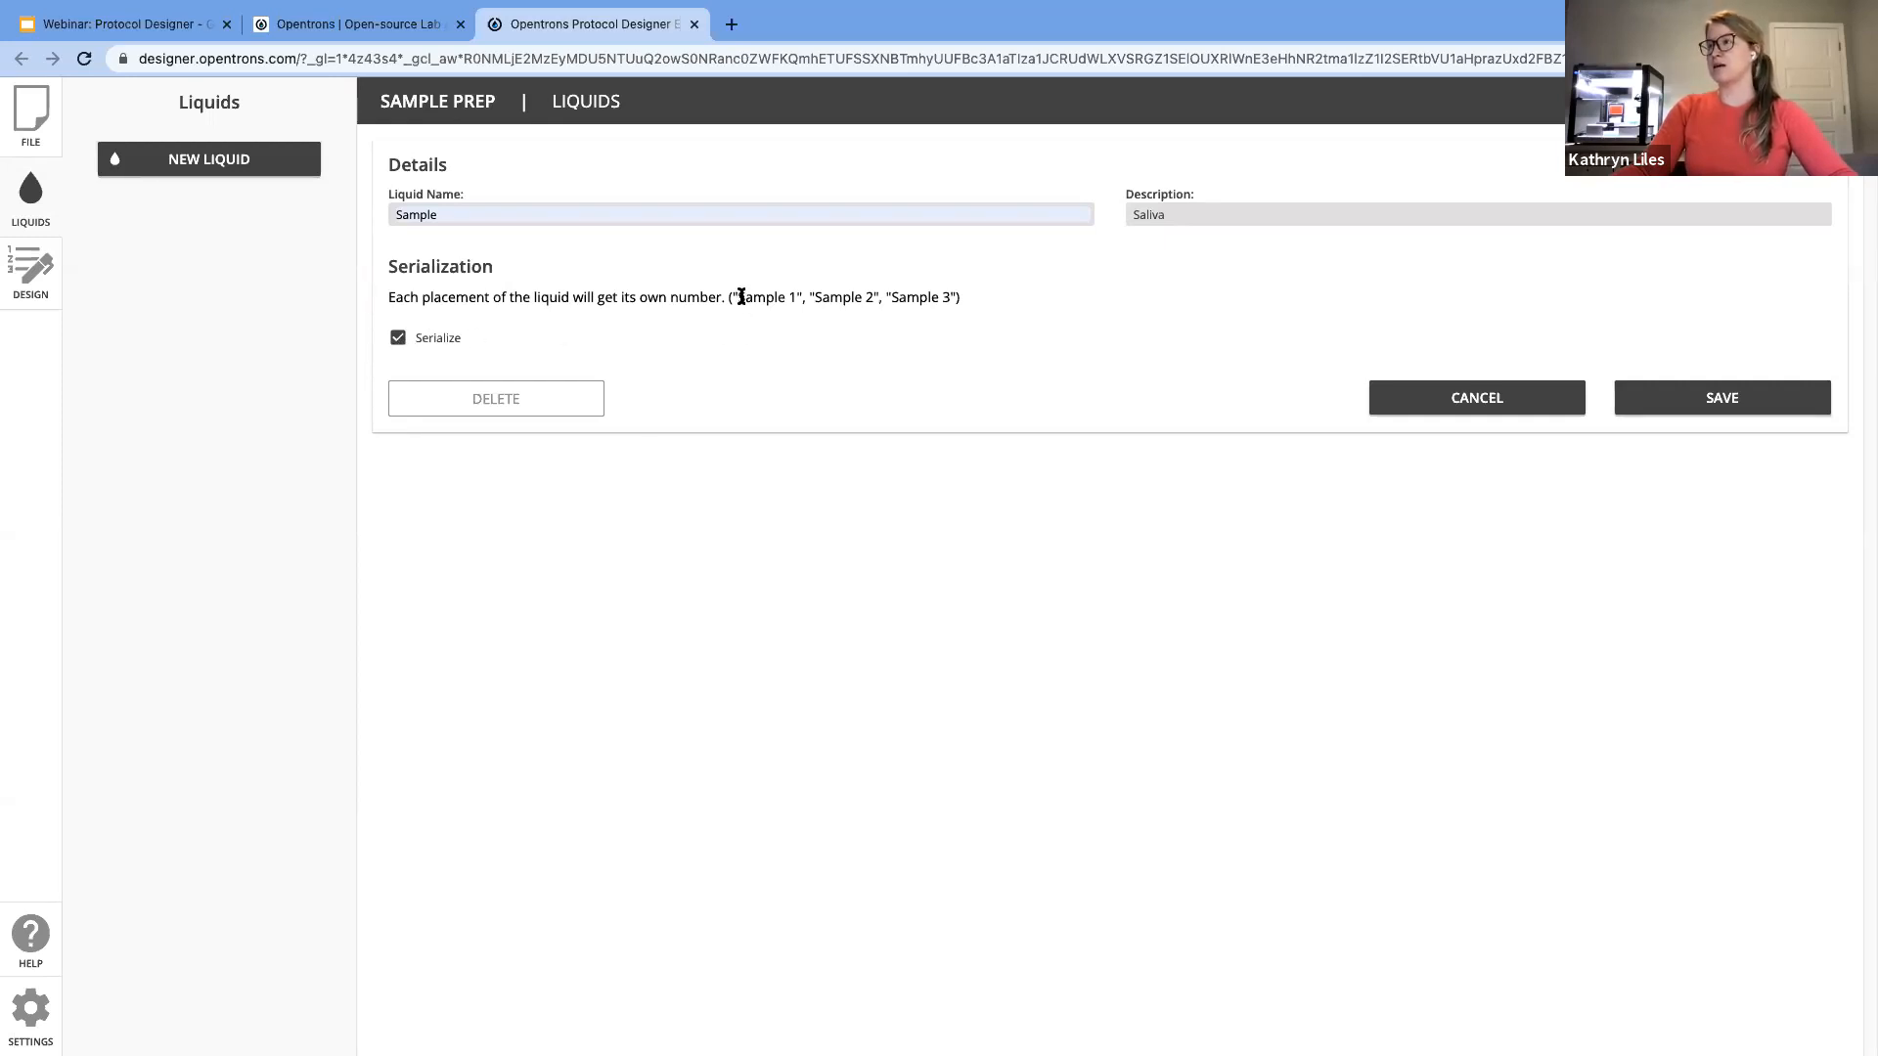
drag(764, 298, 794, 295)
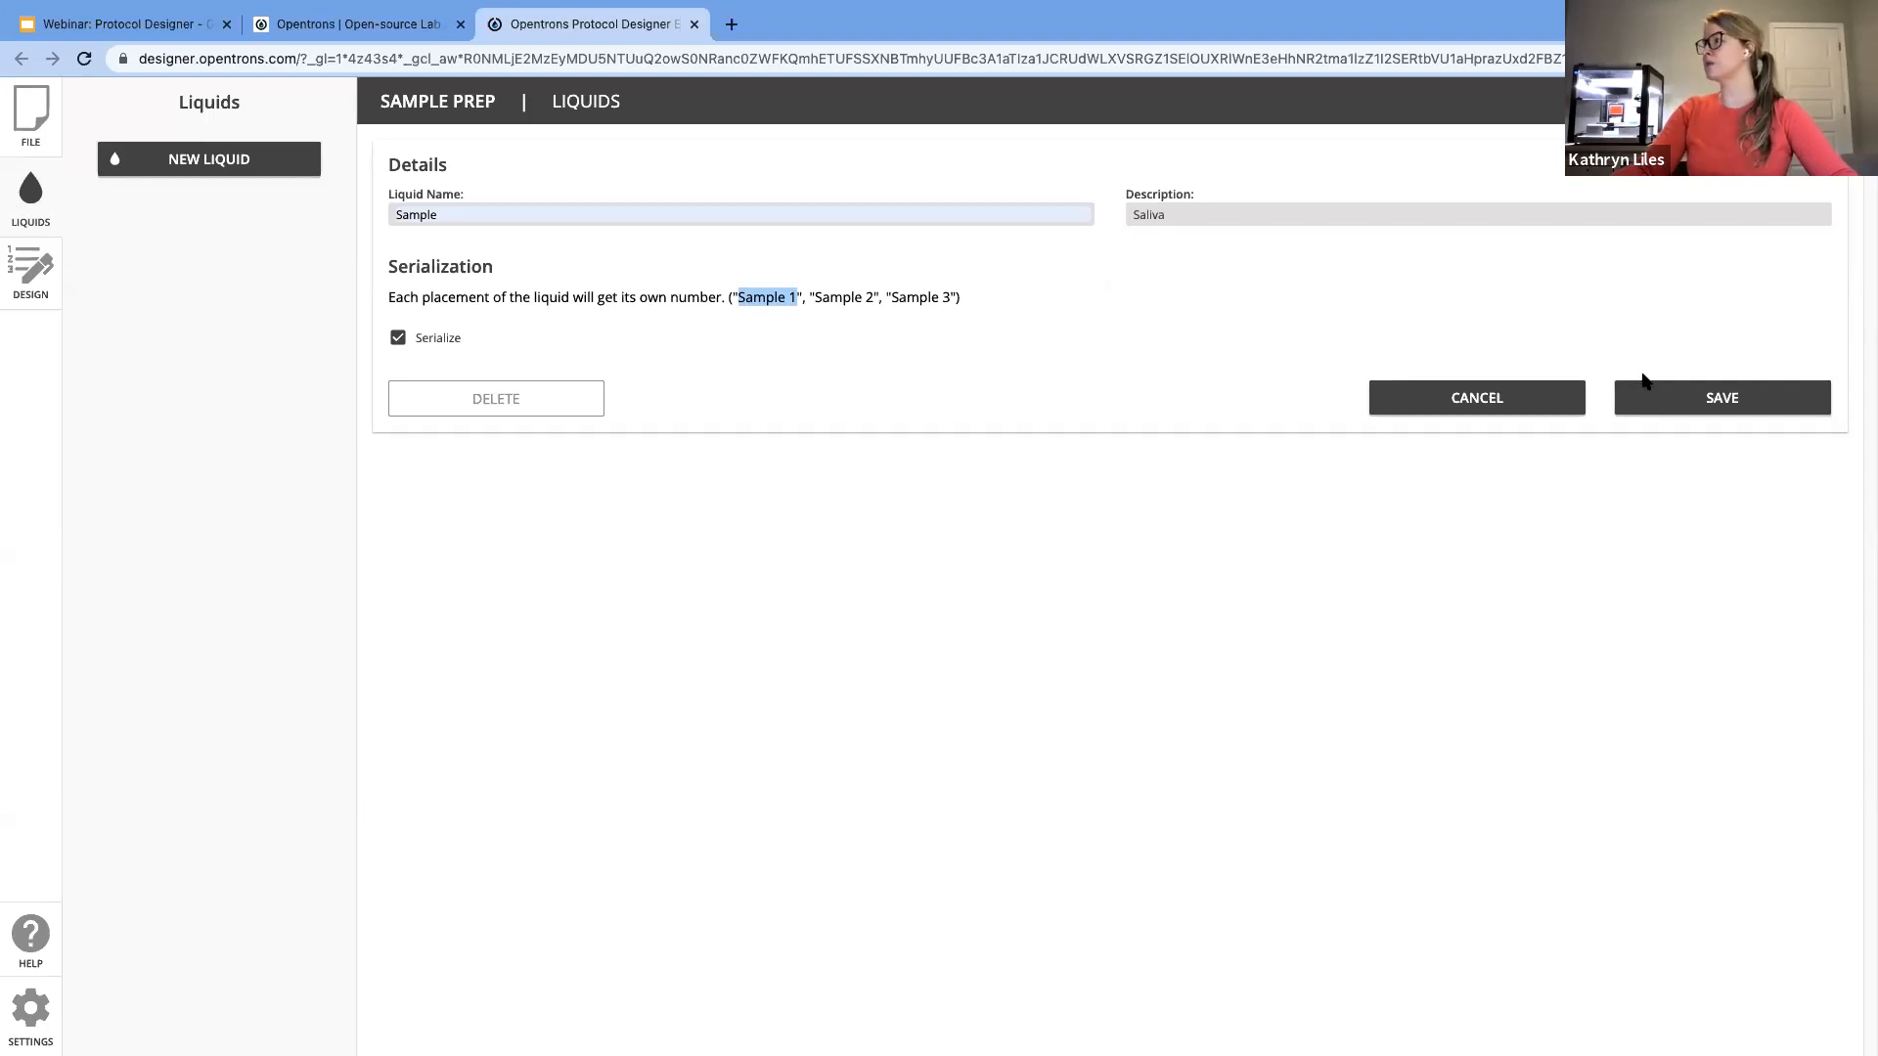
click(1647, 402)
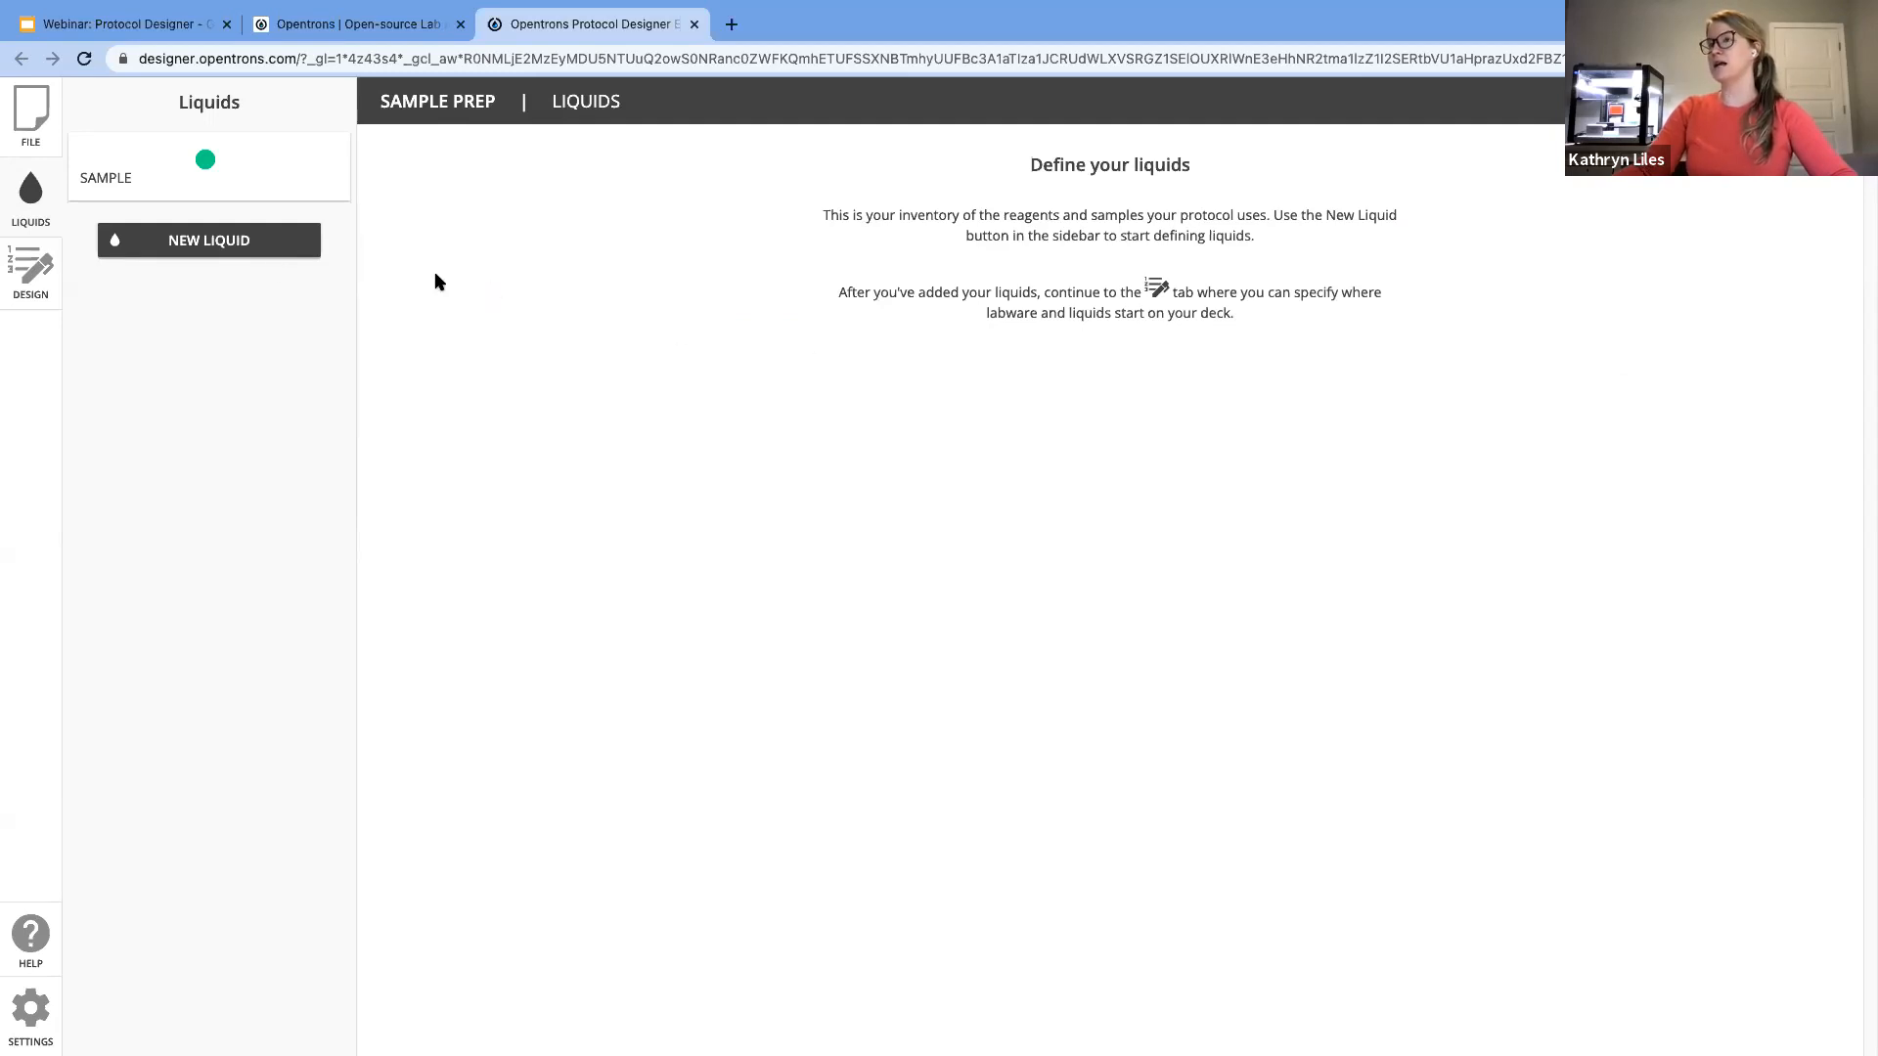
Step: Define a new liquid named Lysis Buffer with the description Lot 1511151 and save it
click(232, 253)
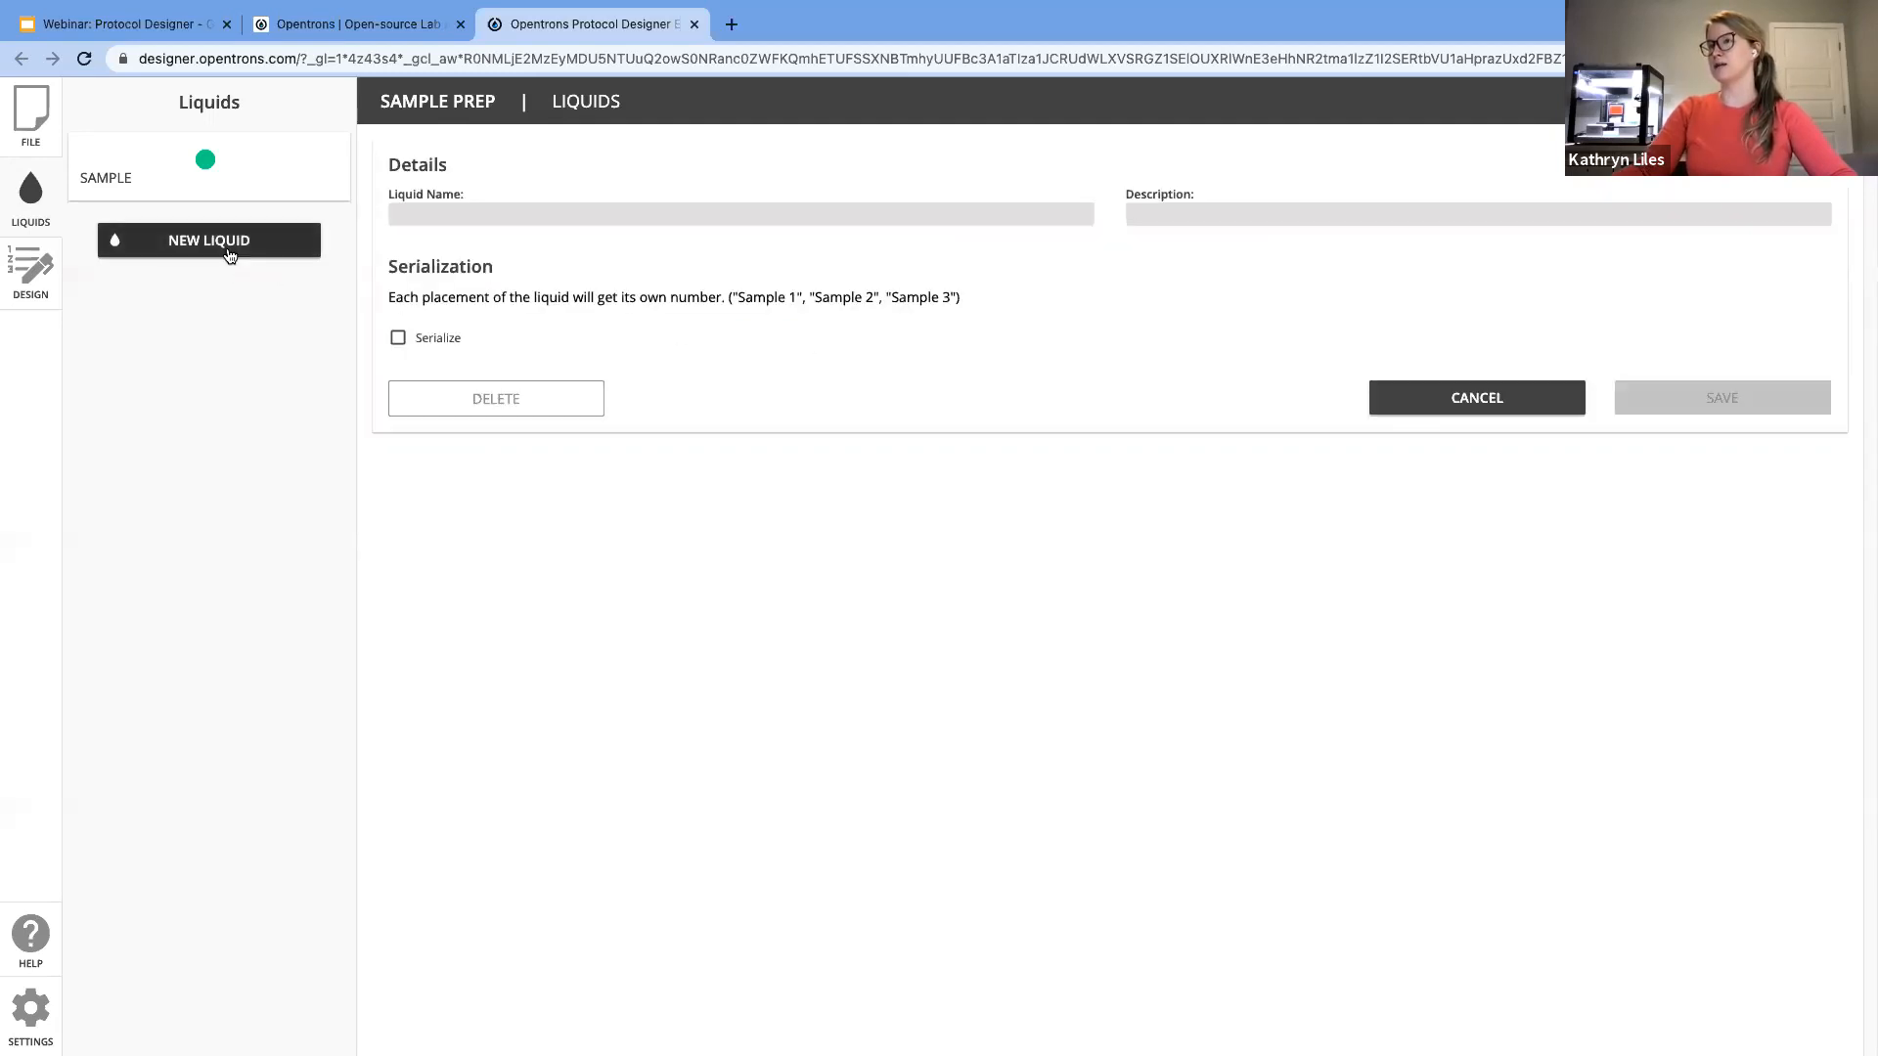
click(416, 214)
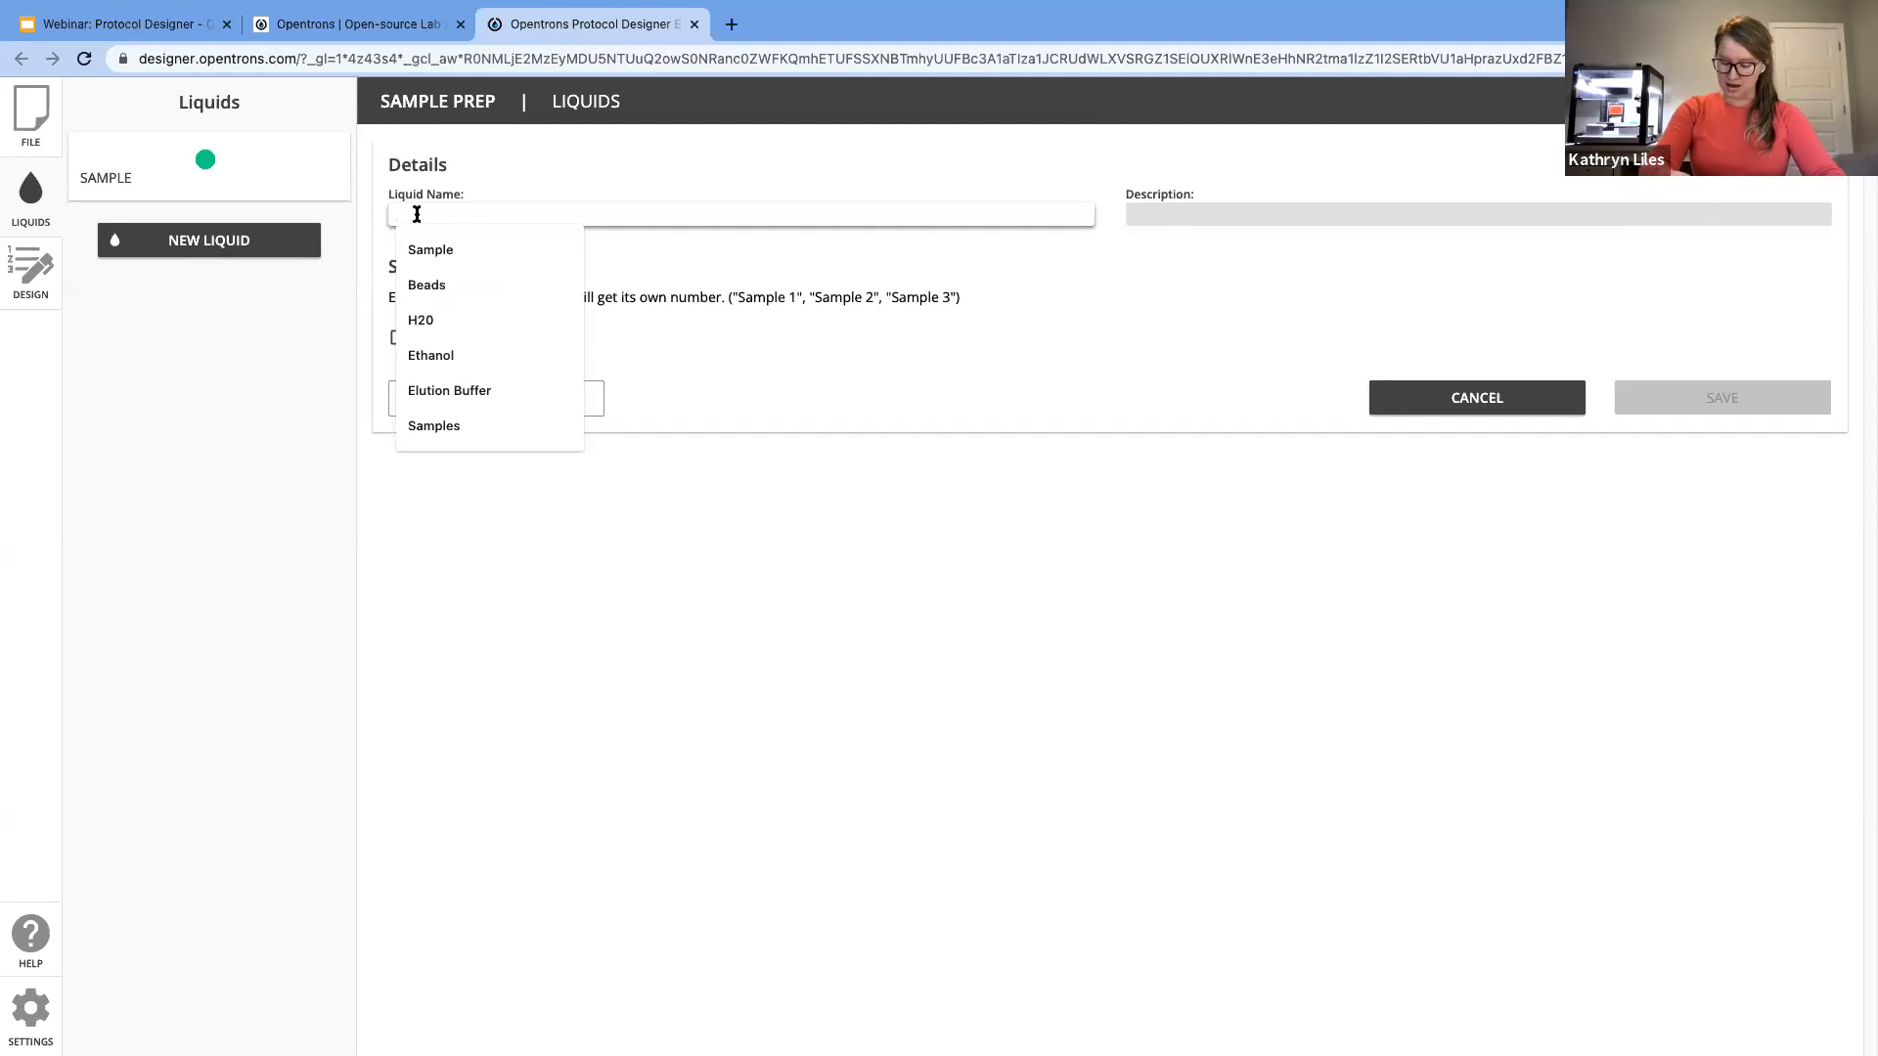
text(Lysis Buffer)
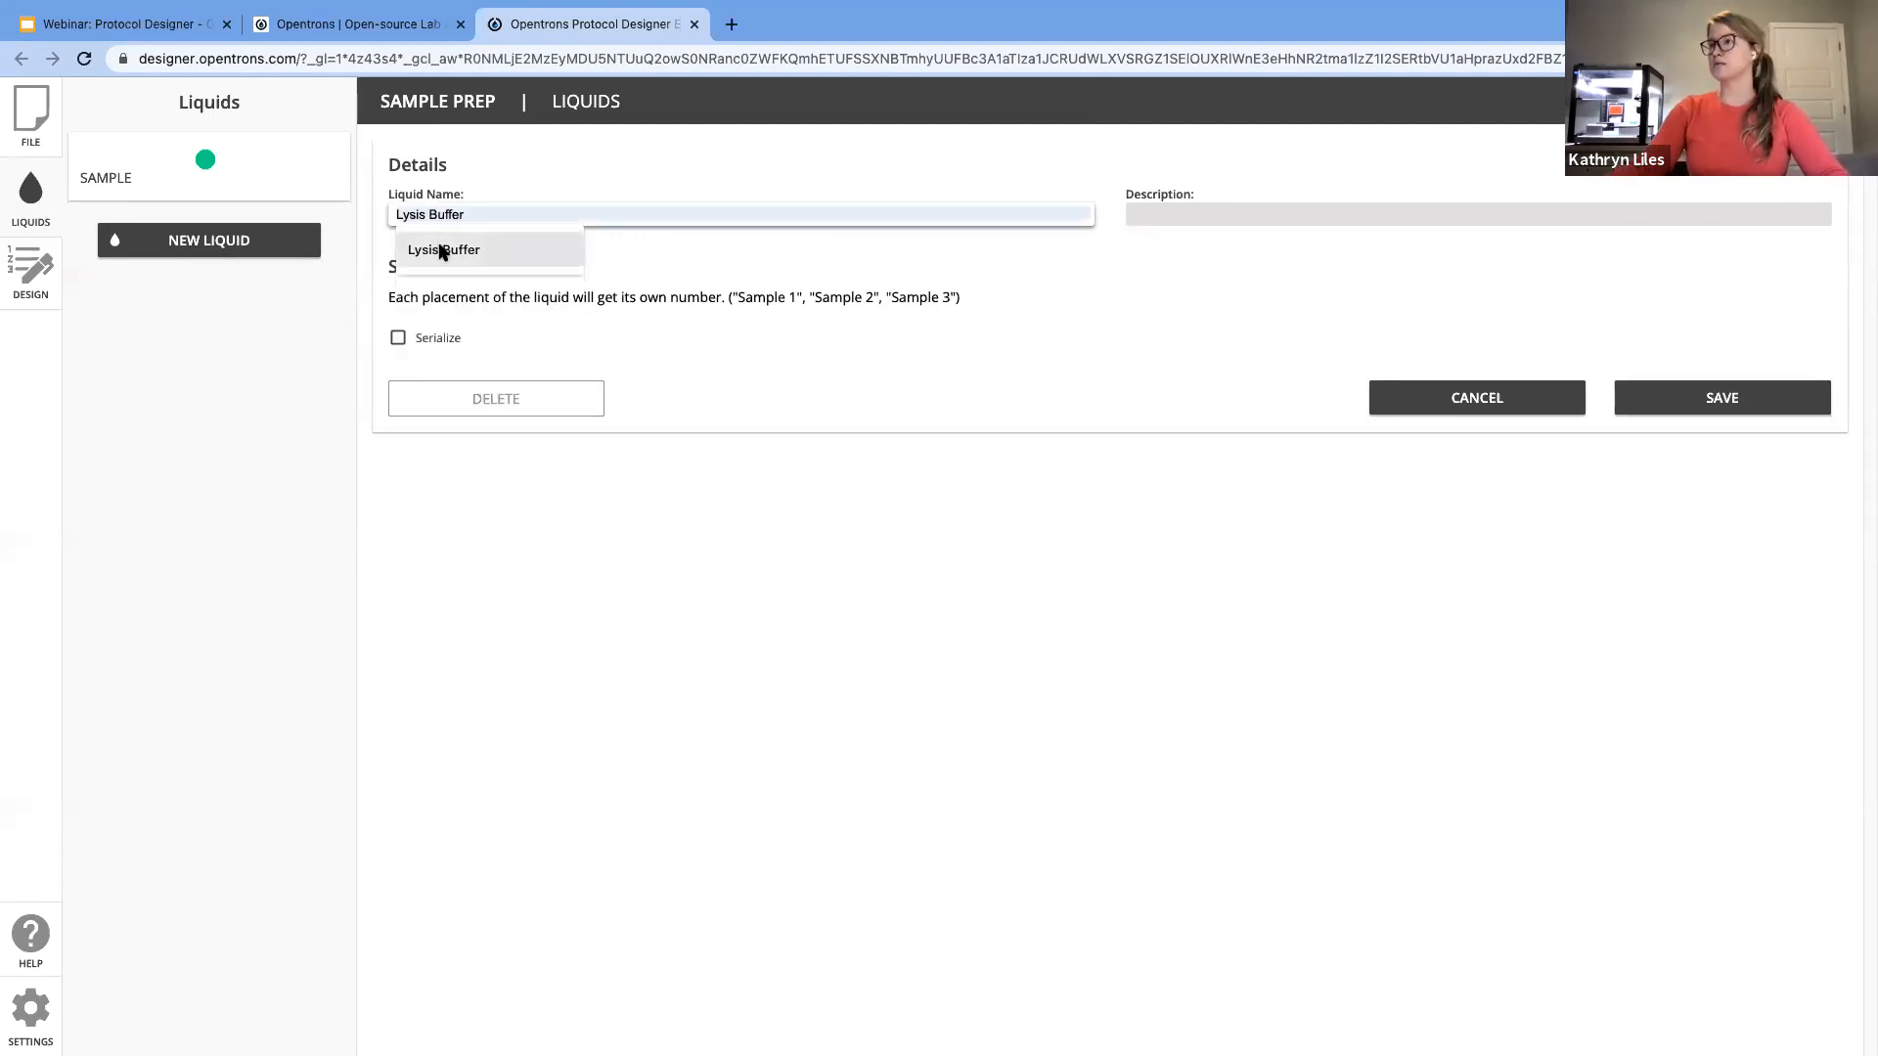
click(430, 250)
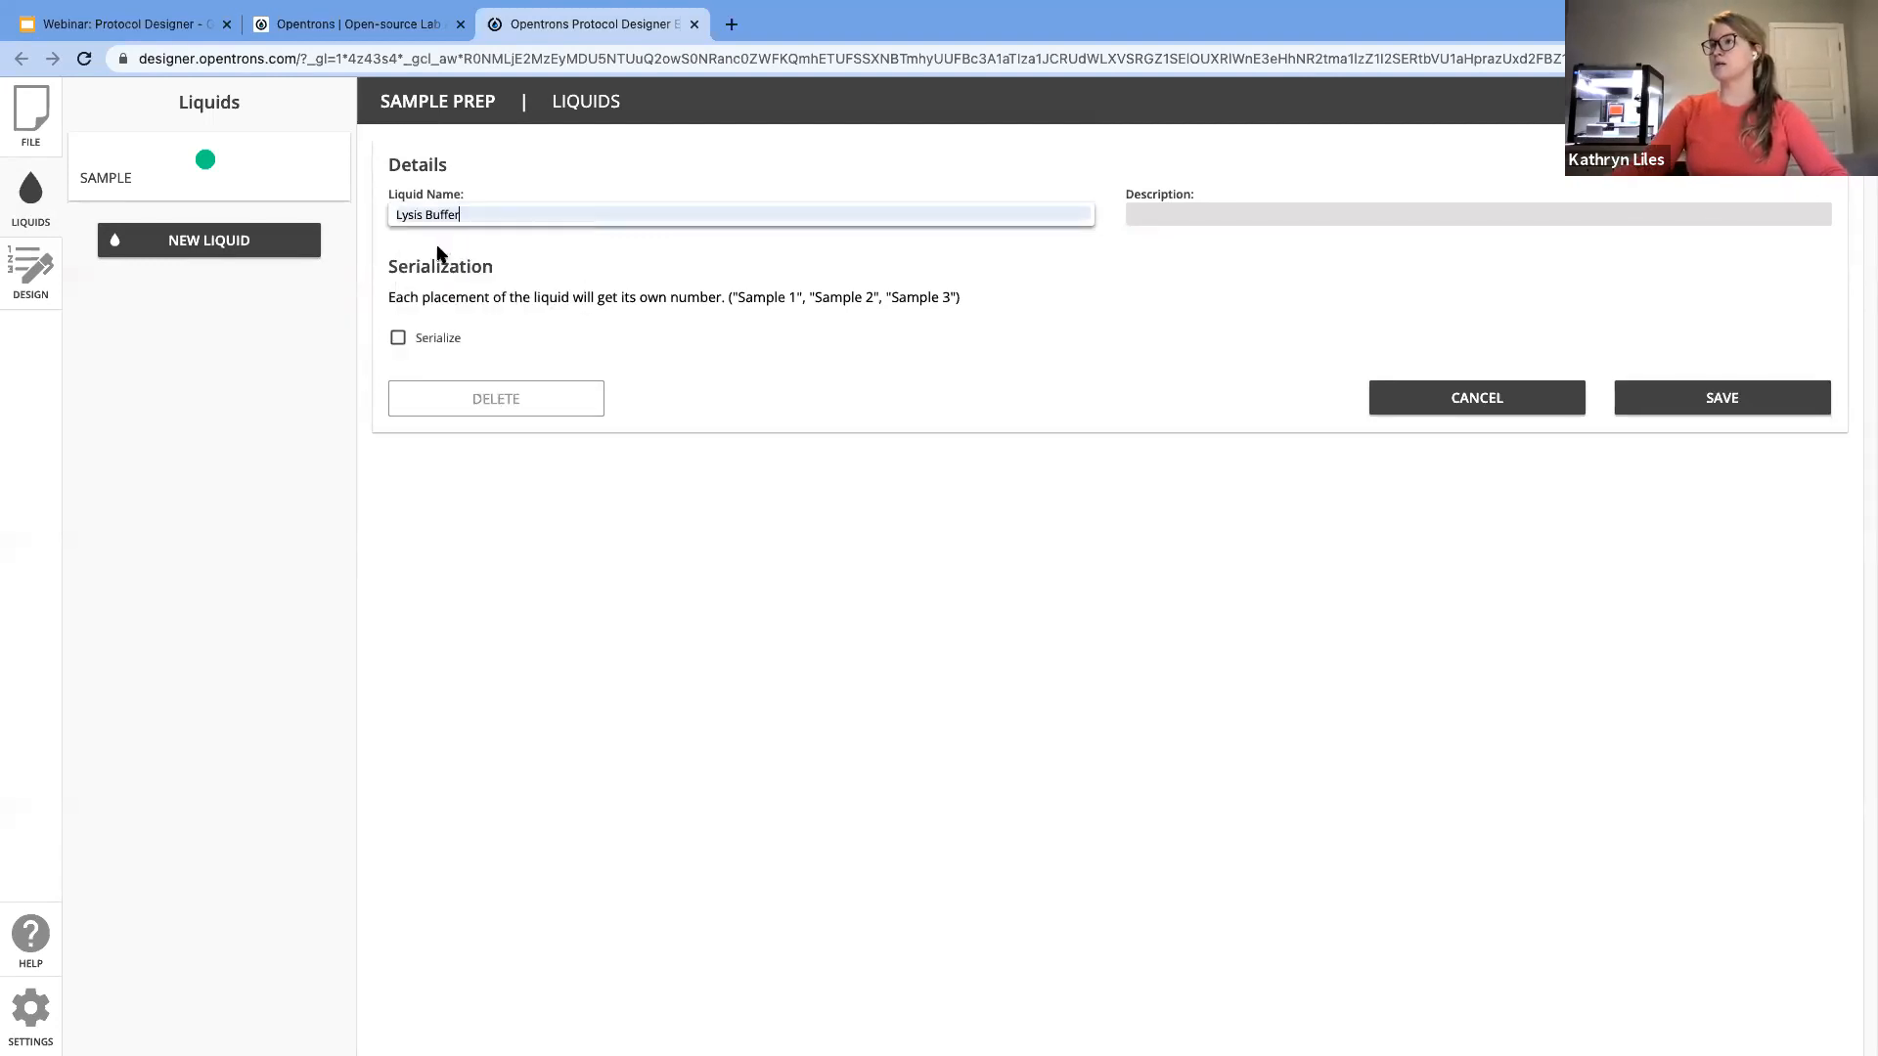
click(1156, 210)
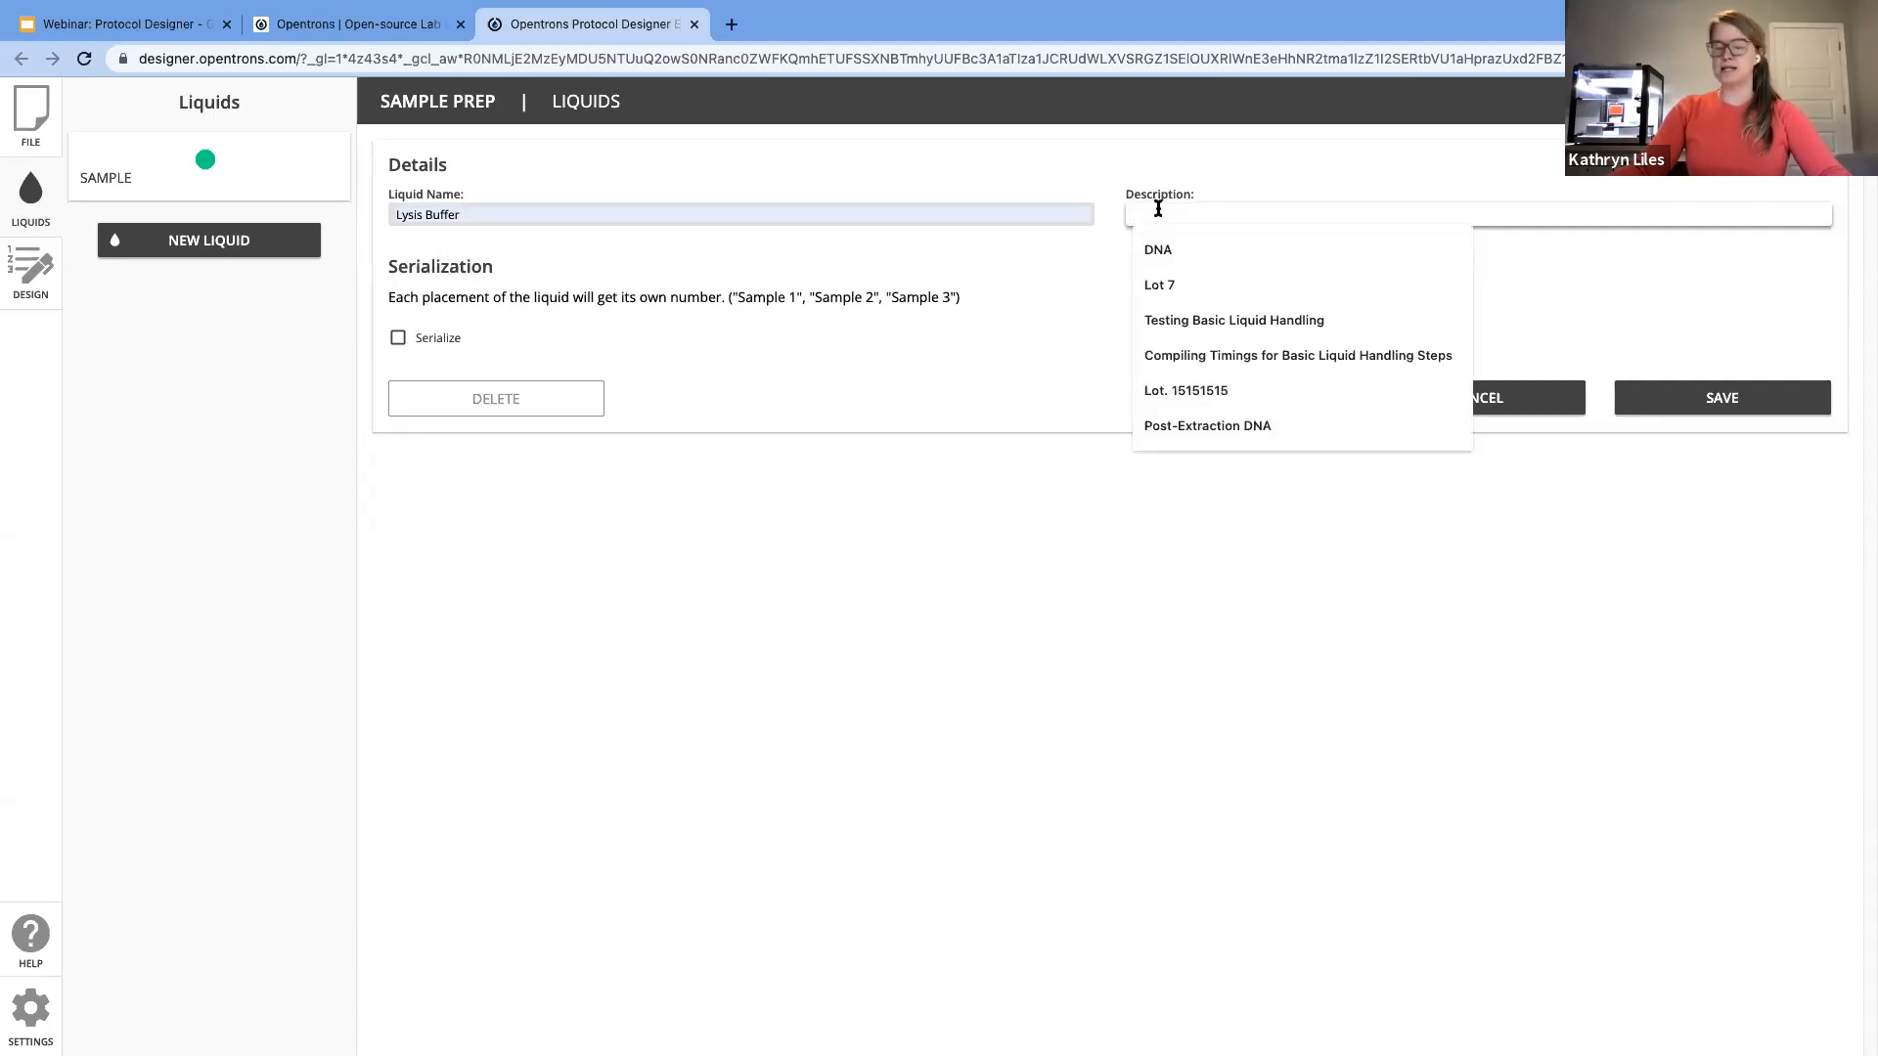
text(Lot 1)
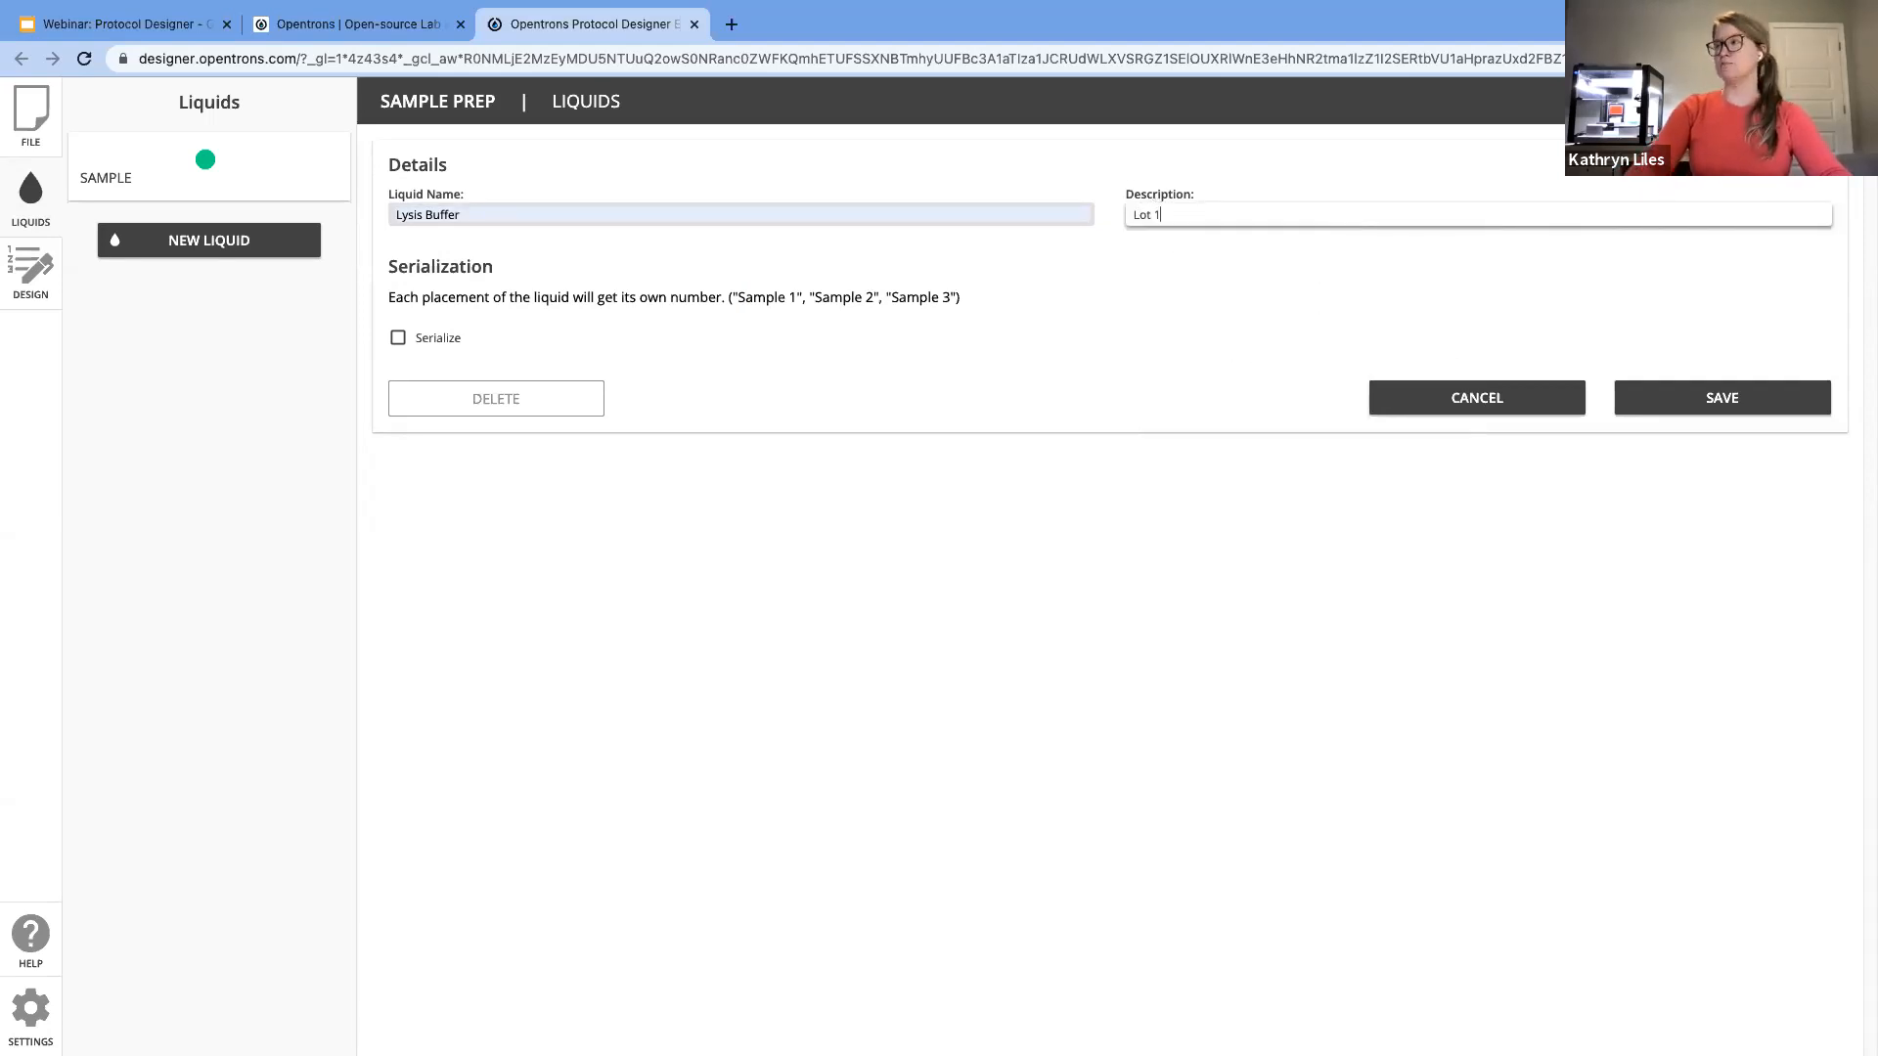
text(511151)
click(1316, 305)
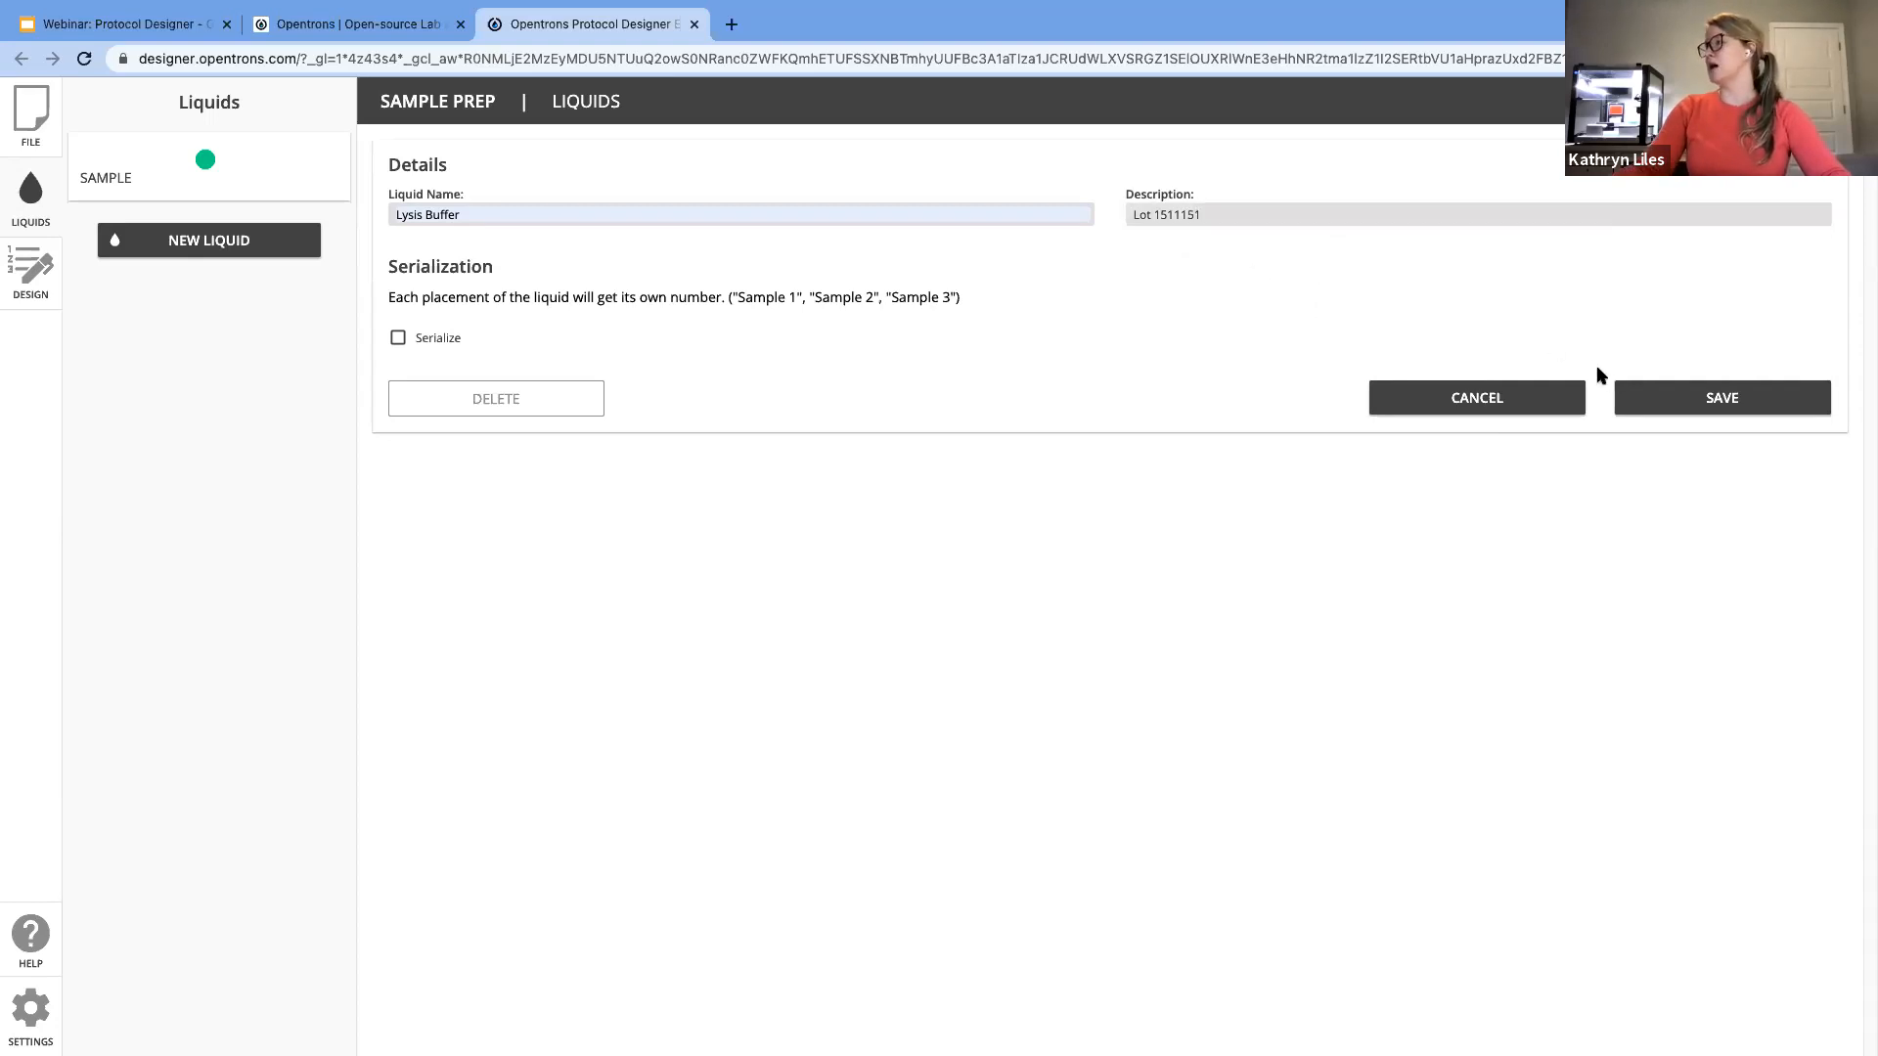
click(1688, 404)
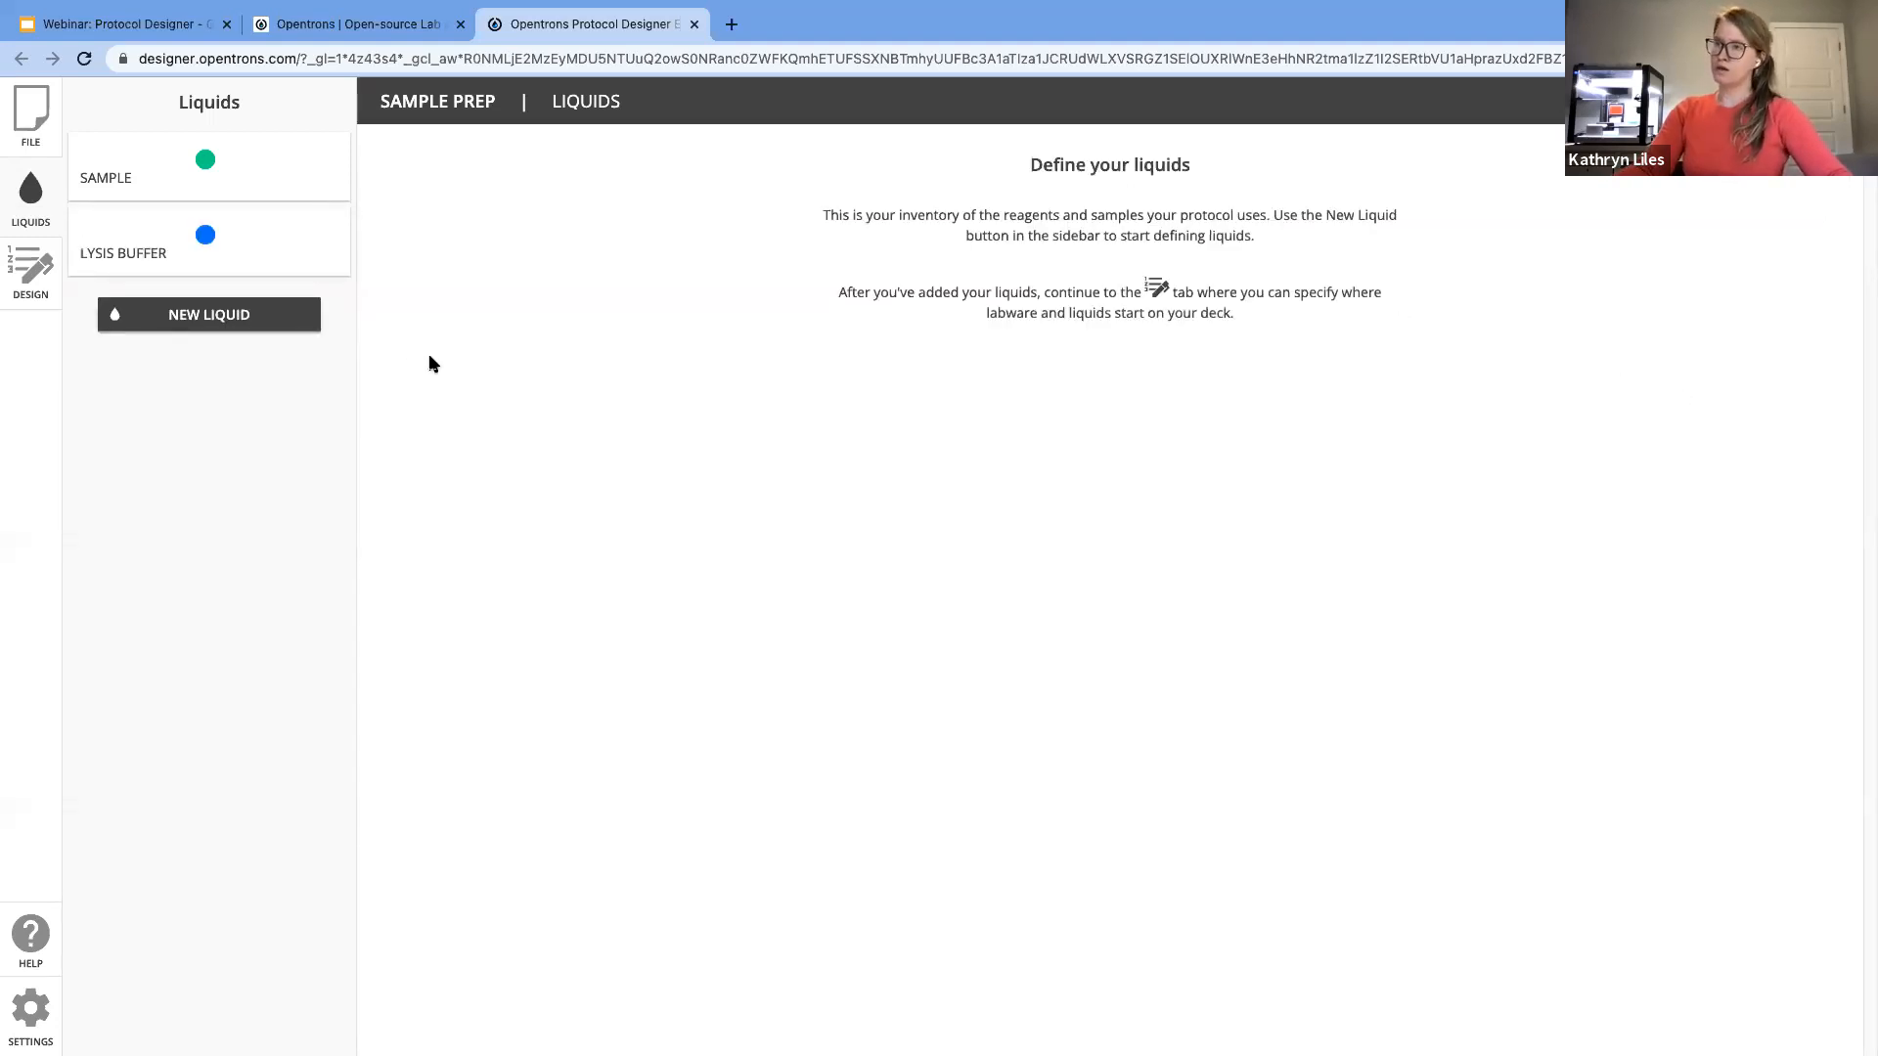
Step: In the starting deck design, move the 20 µL tip rack to slot 9 and the 300 µL tip rack to slot 6
click(36, 281)
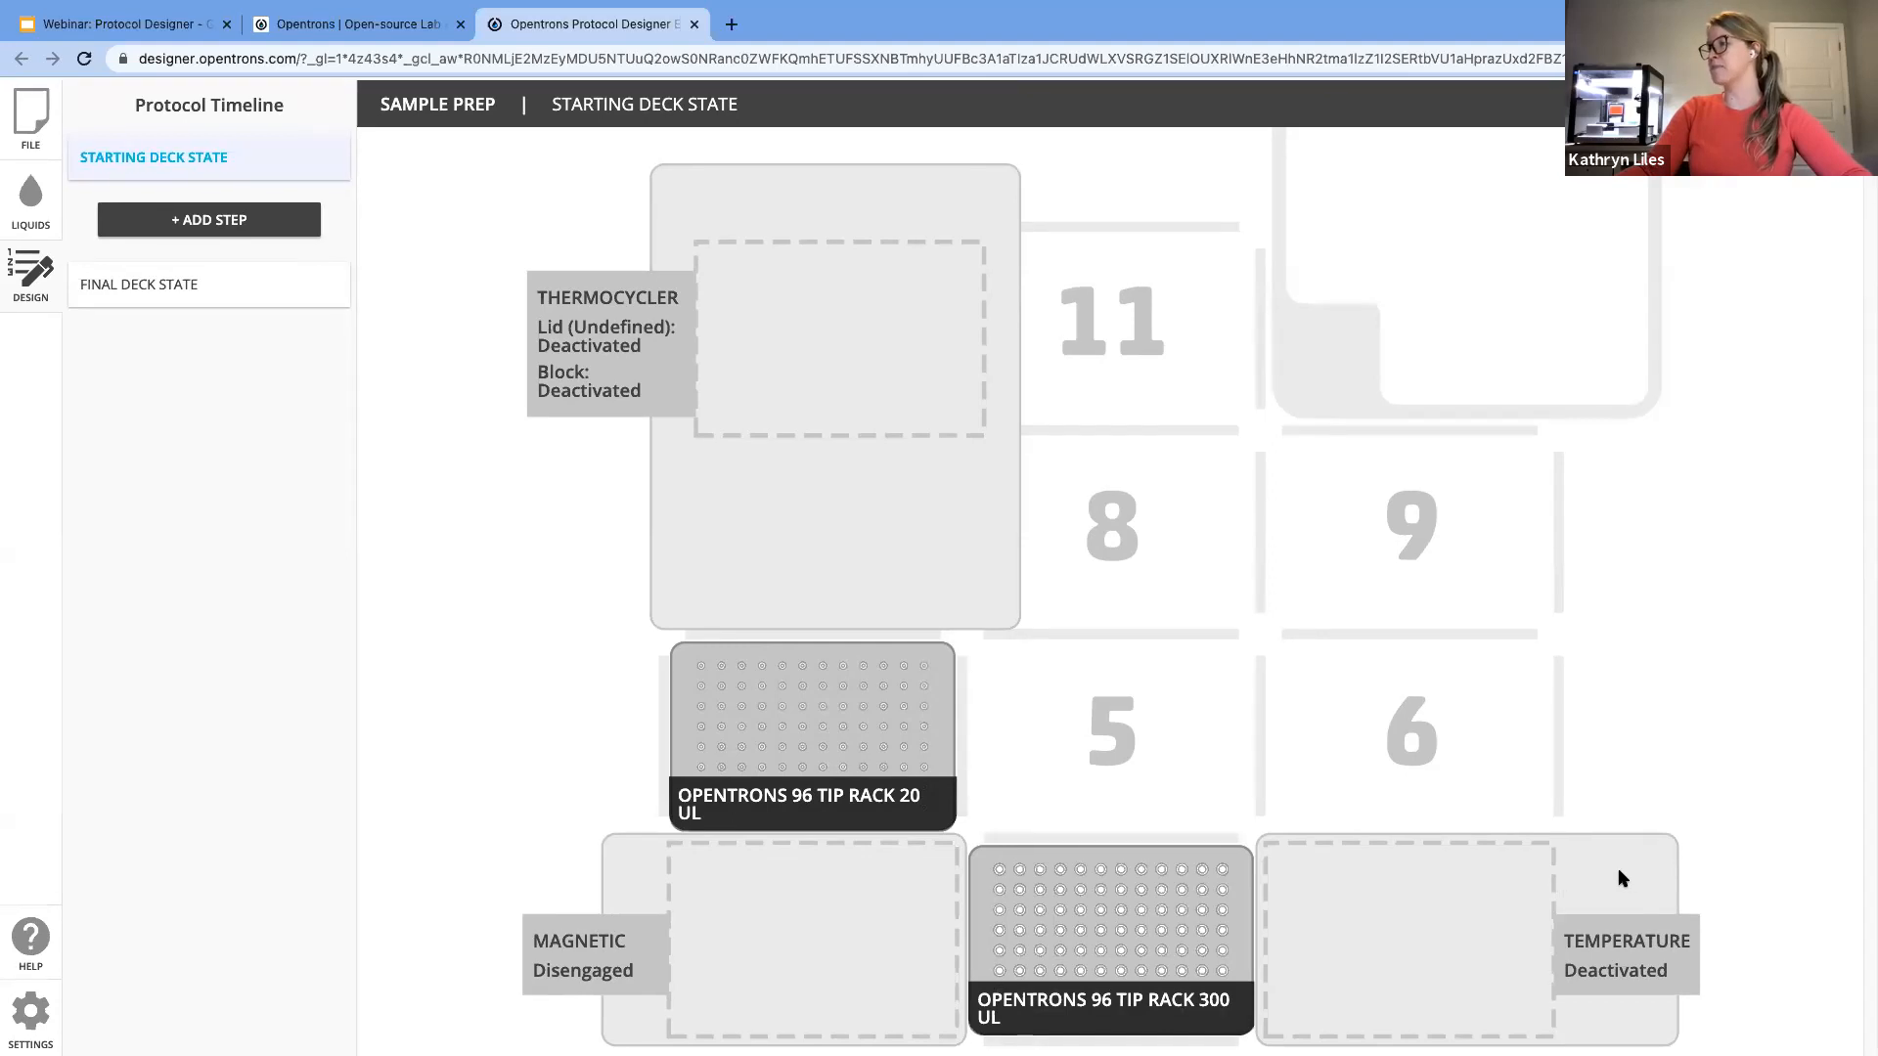
mouse_move(890, 680)
drag(890, 680, 1487, 502)
mouse_move(1170, 884)
drag(1170, 885, 1438, 675)
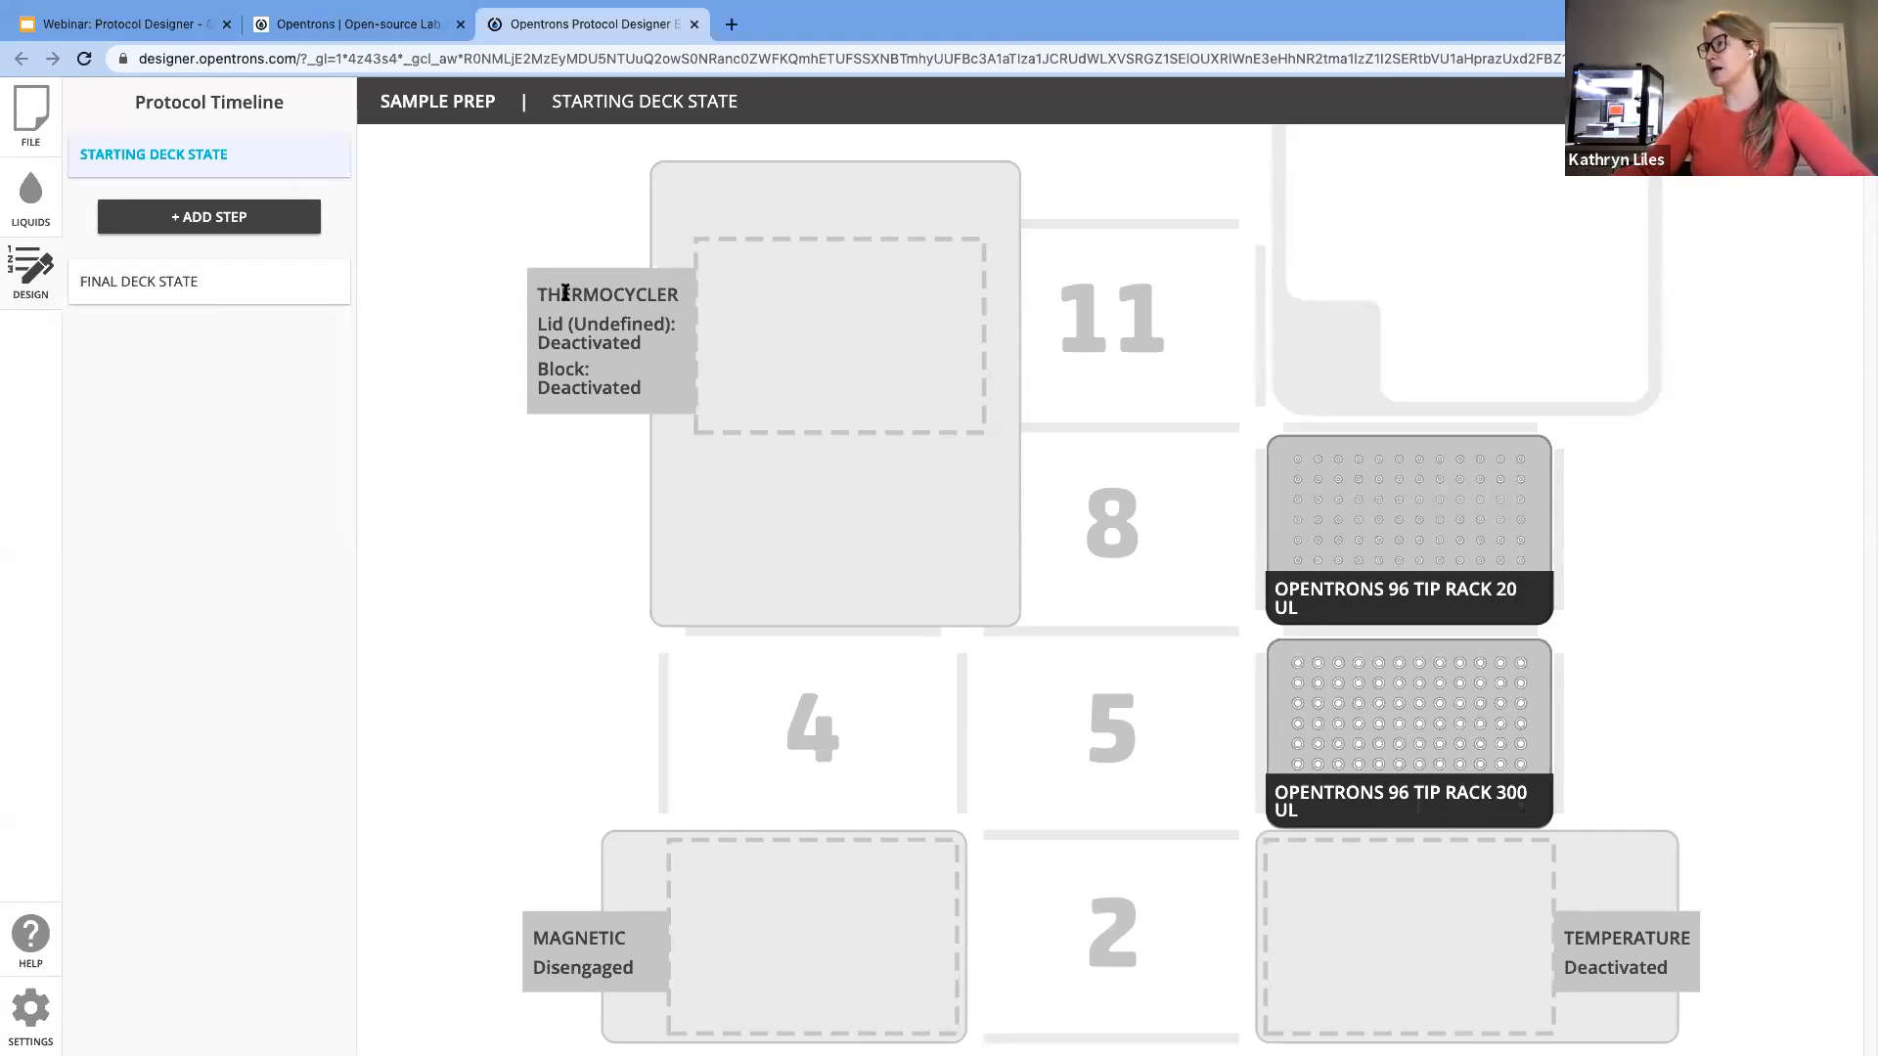
Step: Add an Opentrons 24 Tube Rack with Eppendorf 2 mL Safe-Lock Snapcap to slot 5 and nickname it Sample
mouse_move(783, 654)
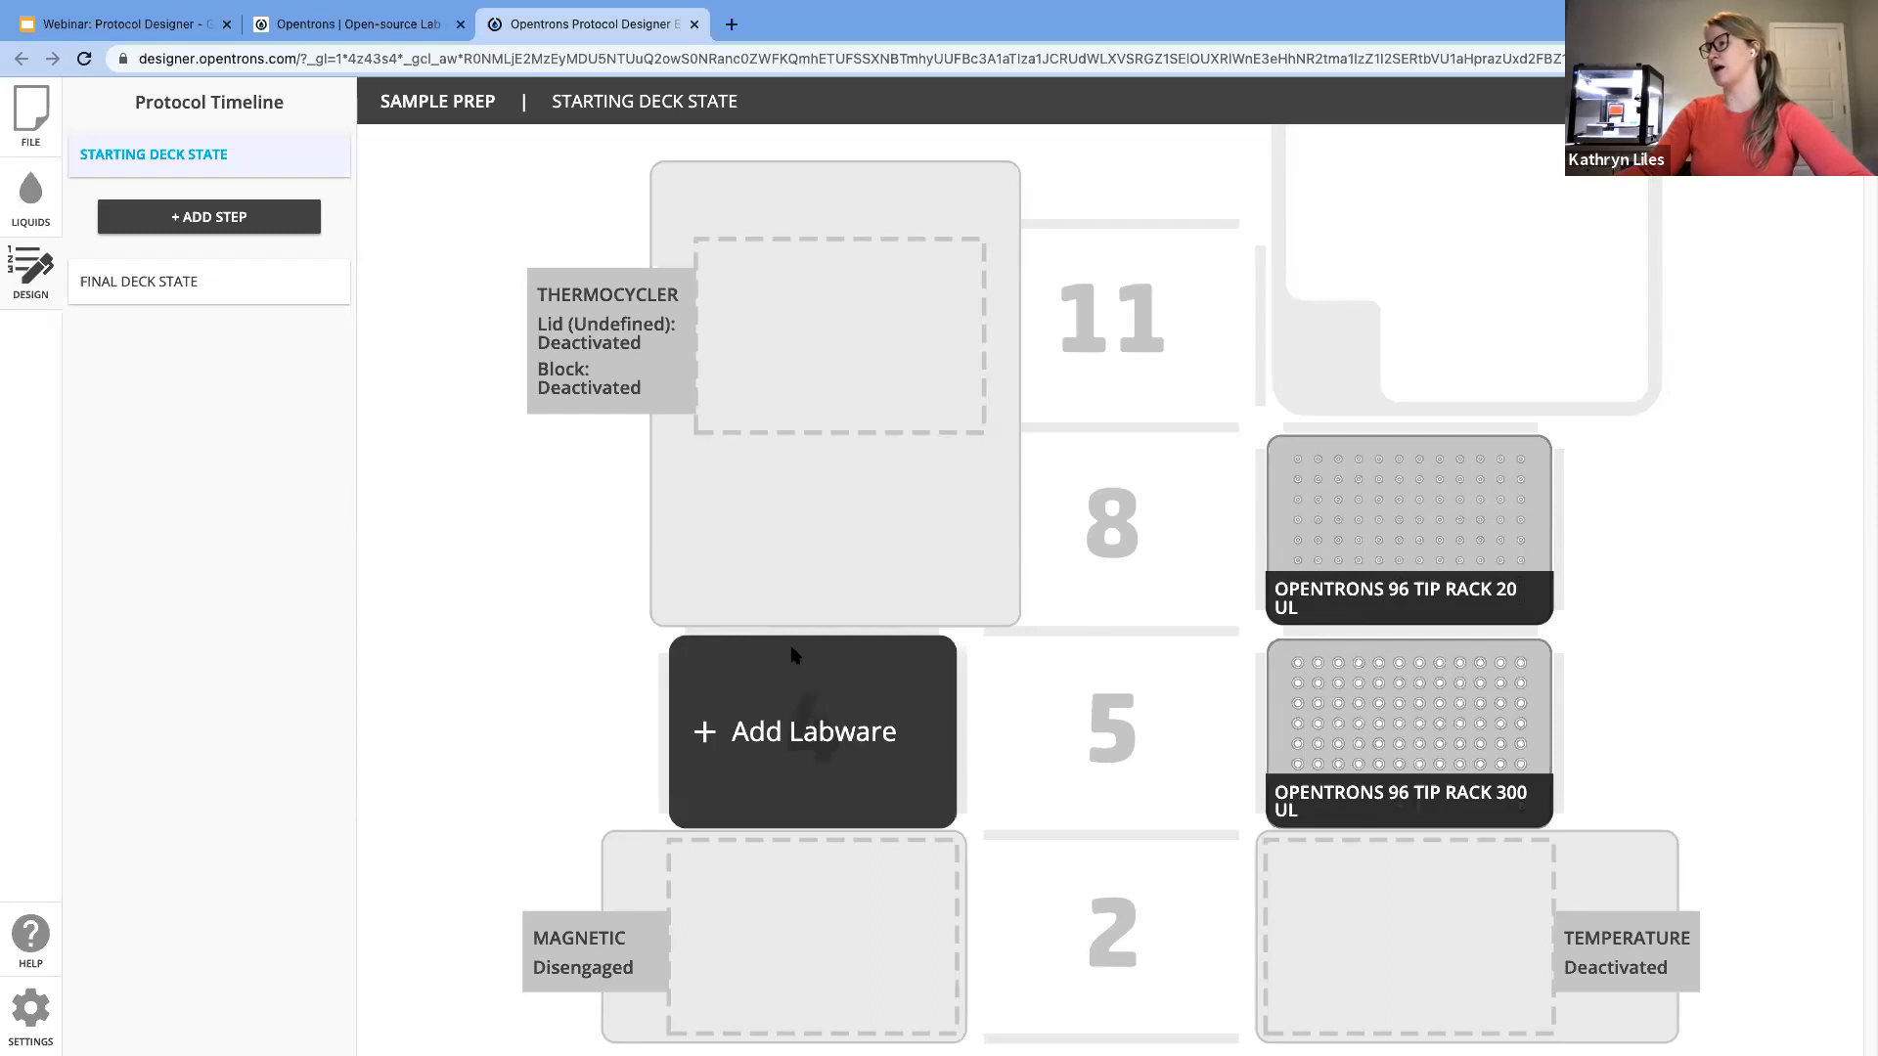
mouse_move(995, 738)
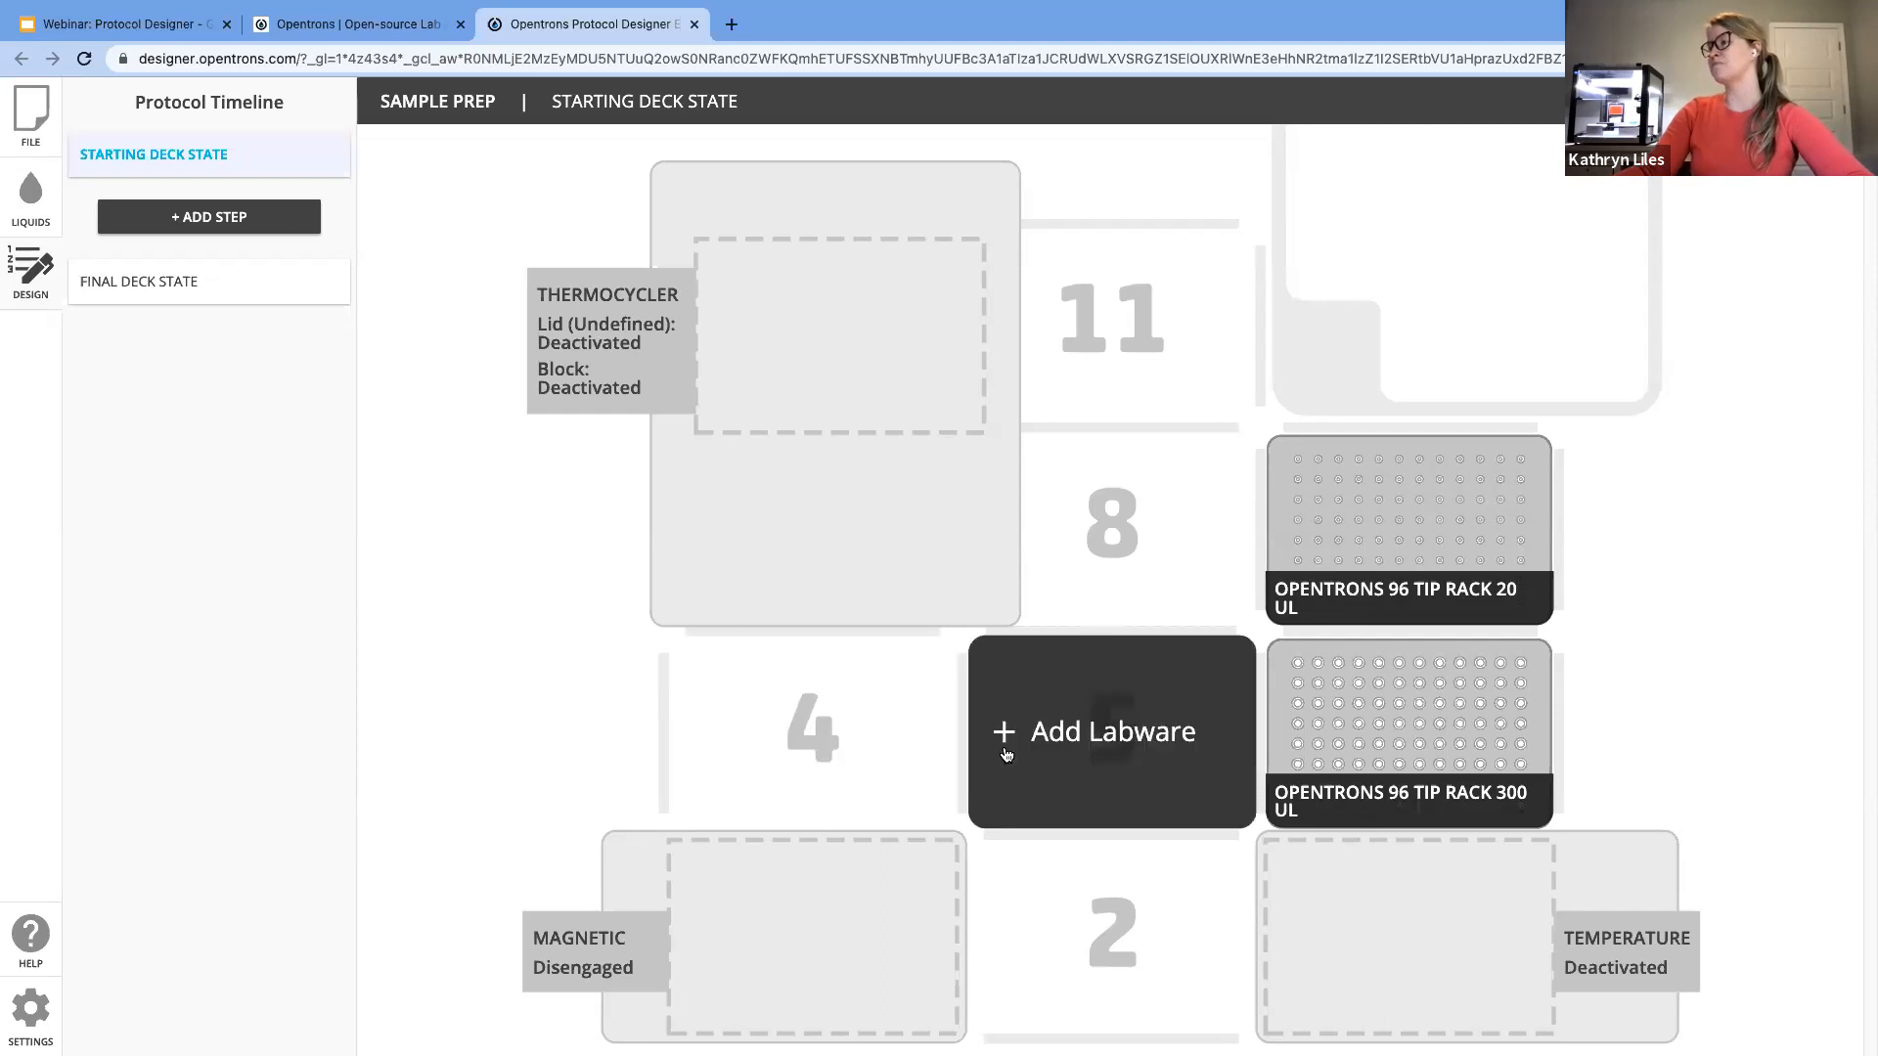
click(1100, 735)
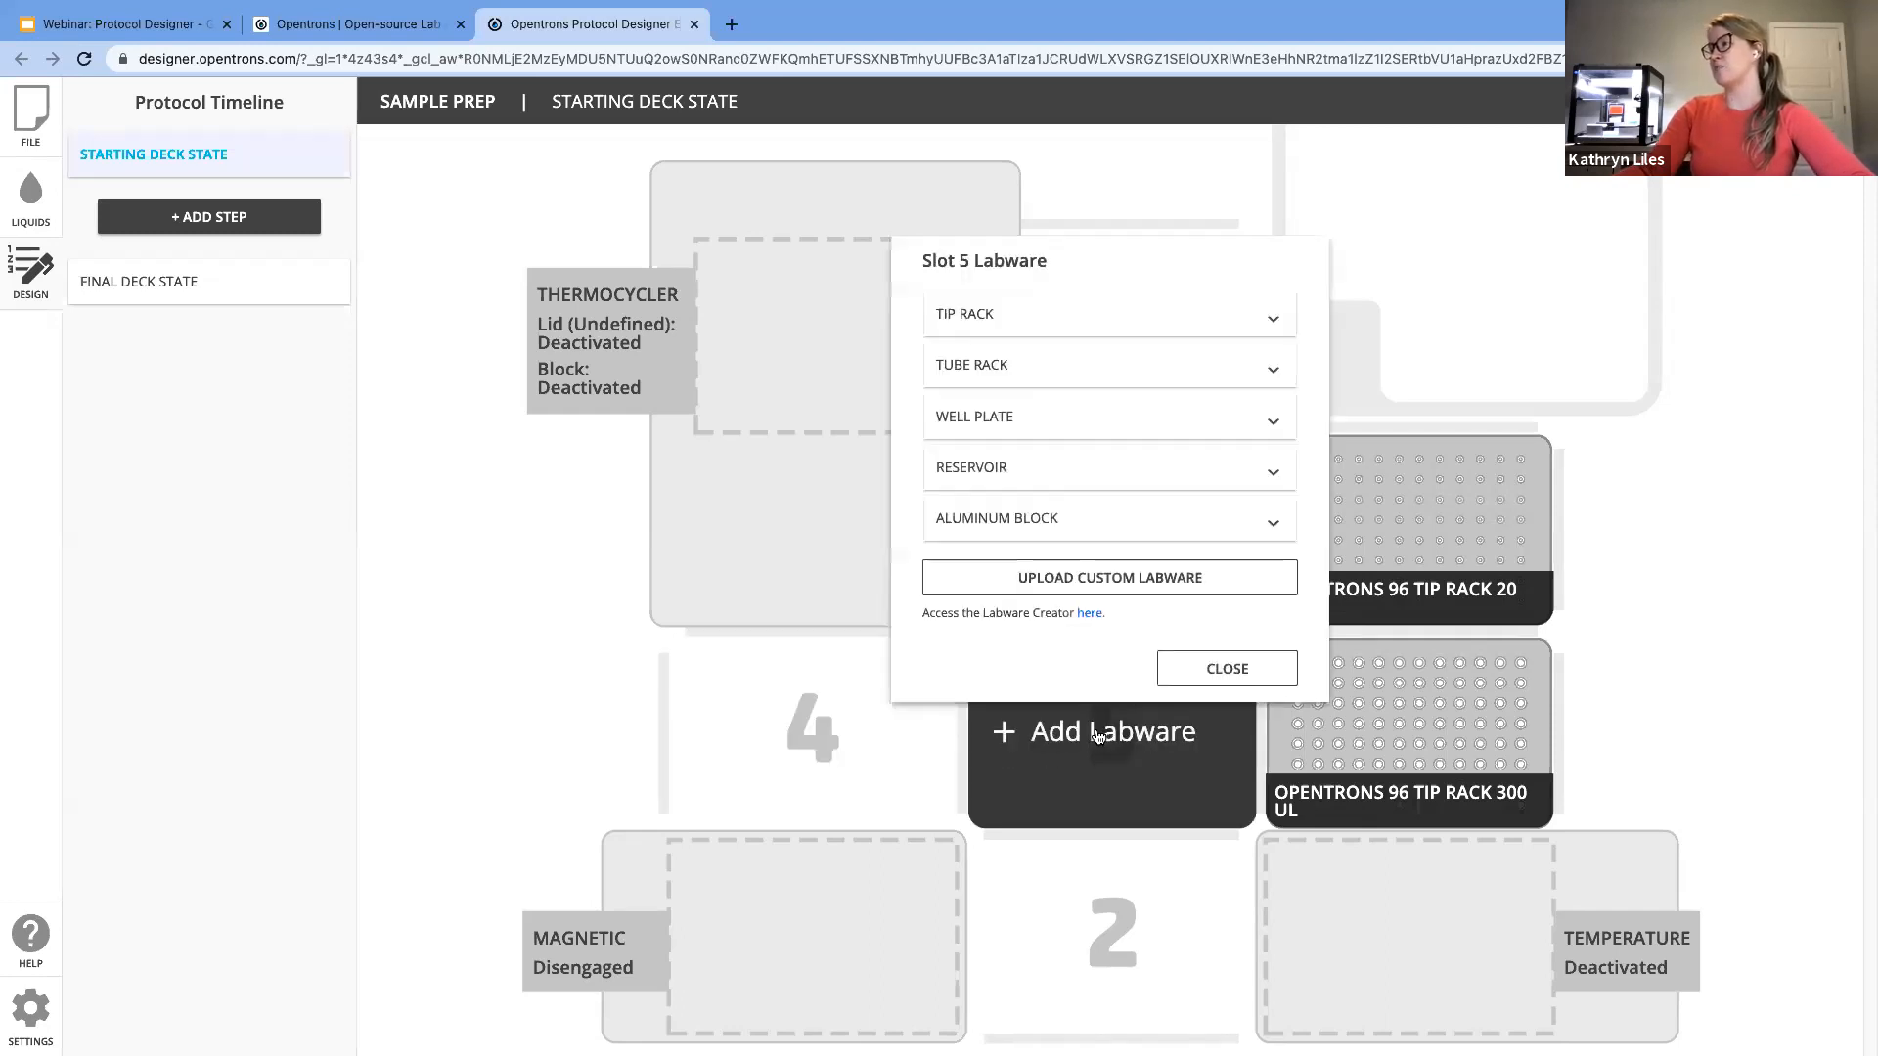
click(1040, 367)
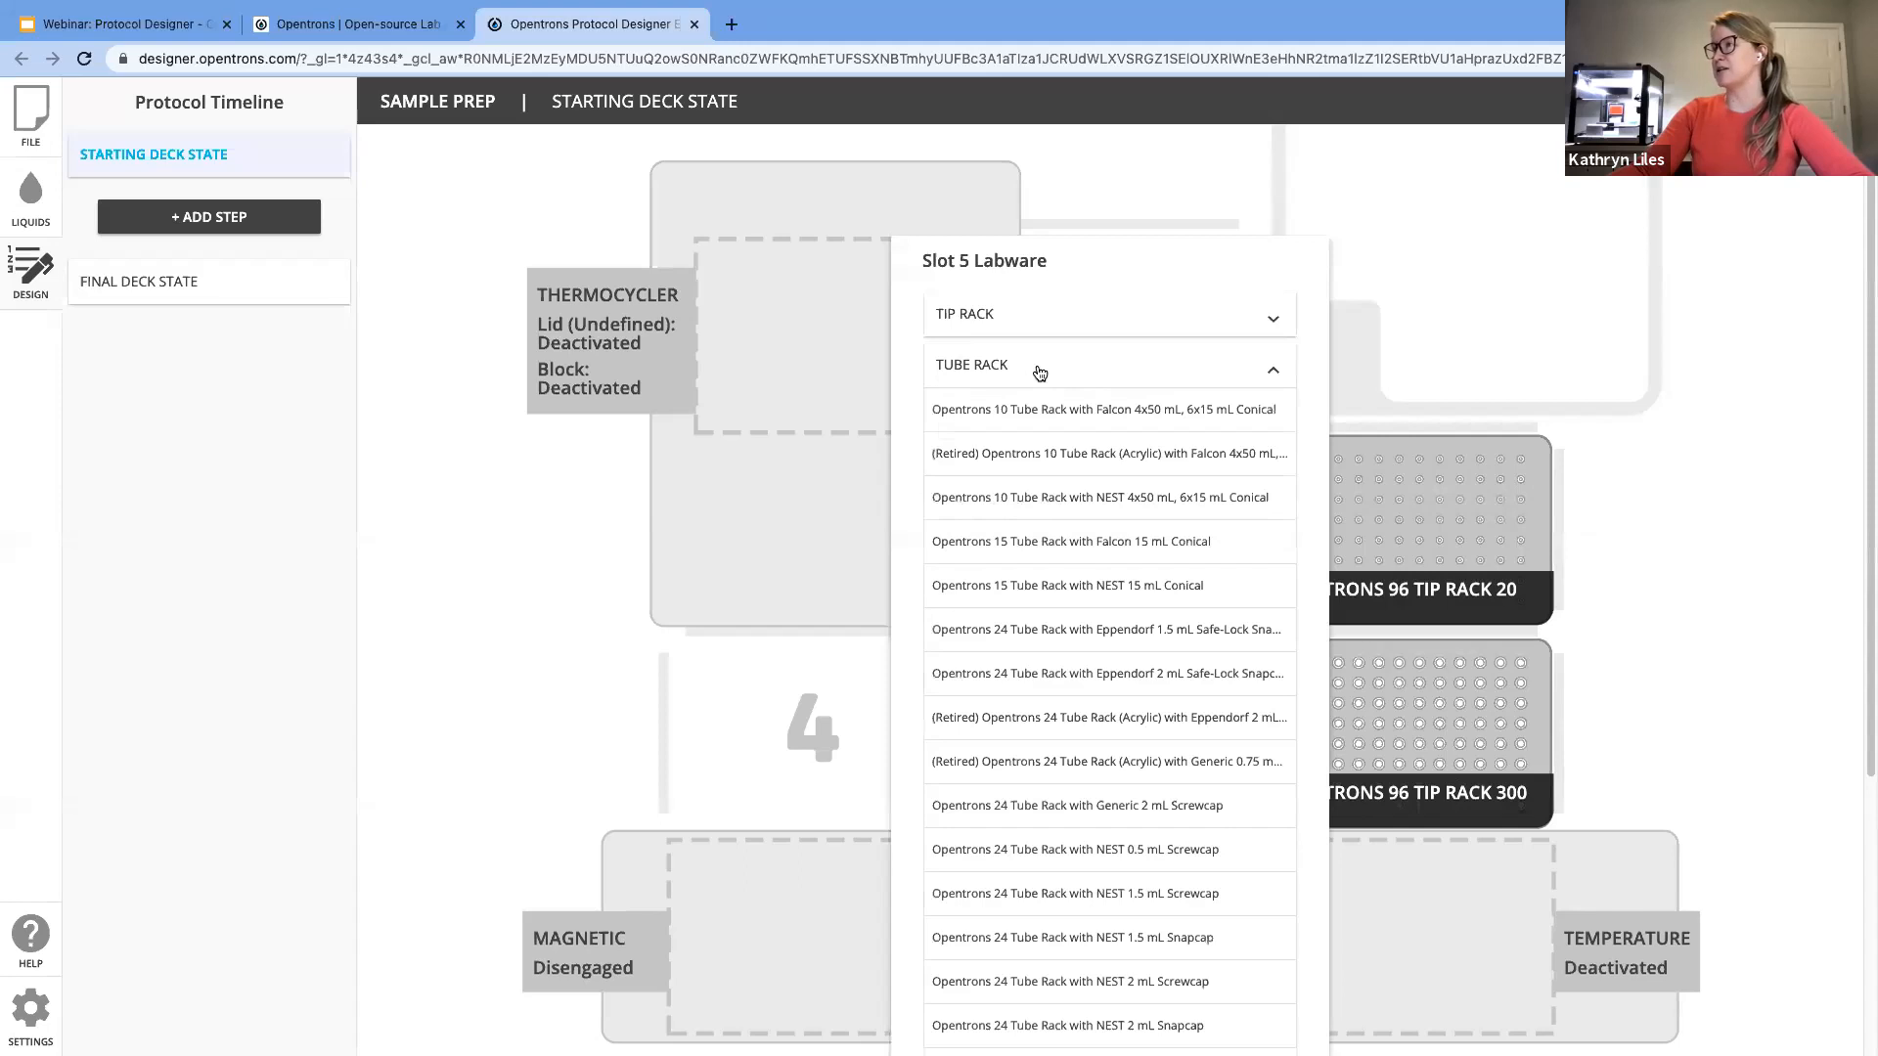
click(1067, 681)
click(1067, 681)
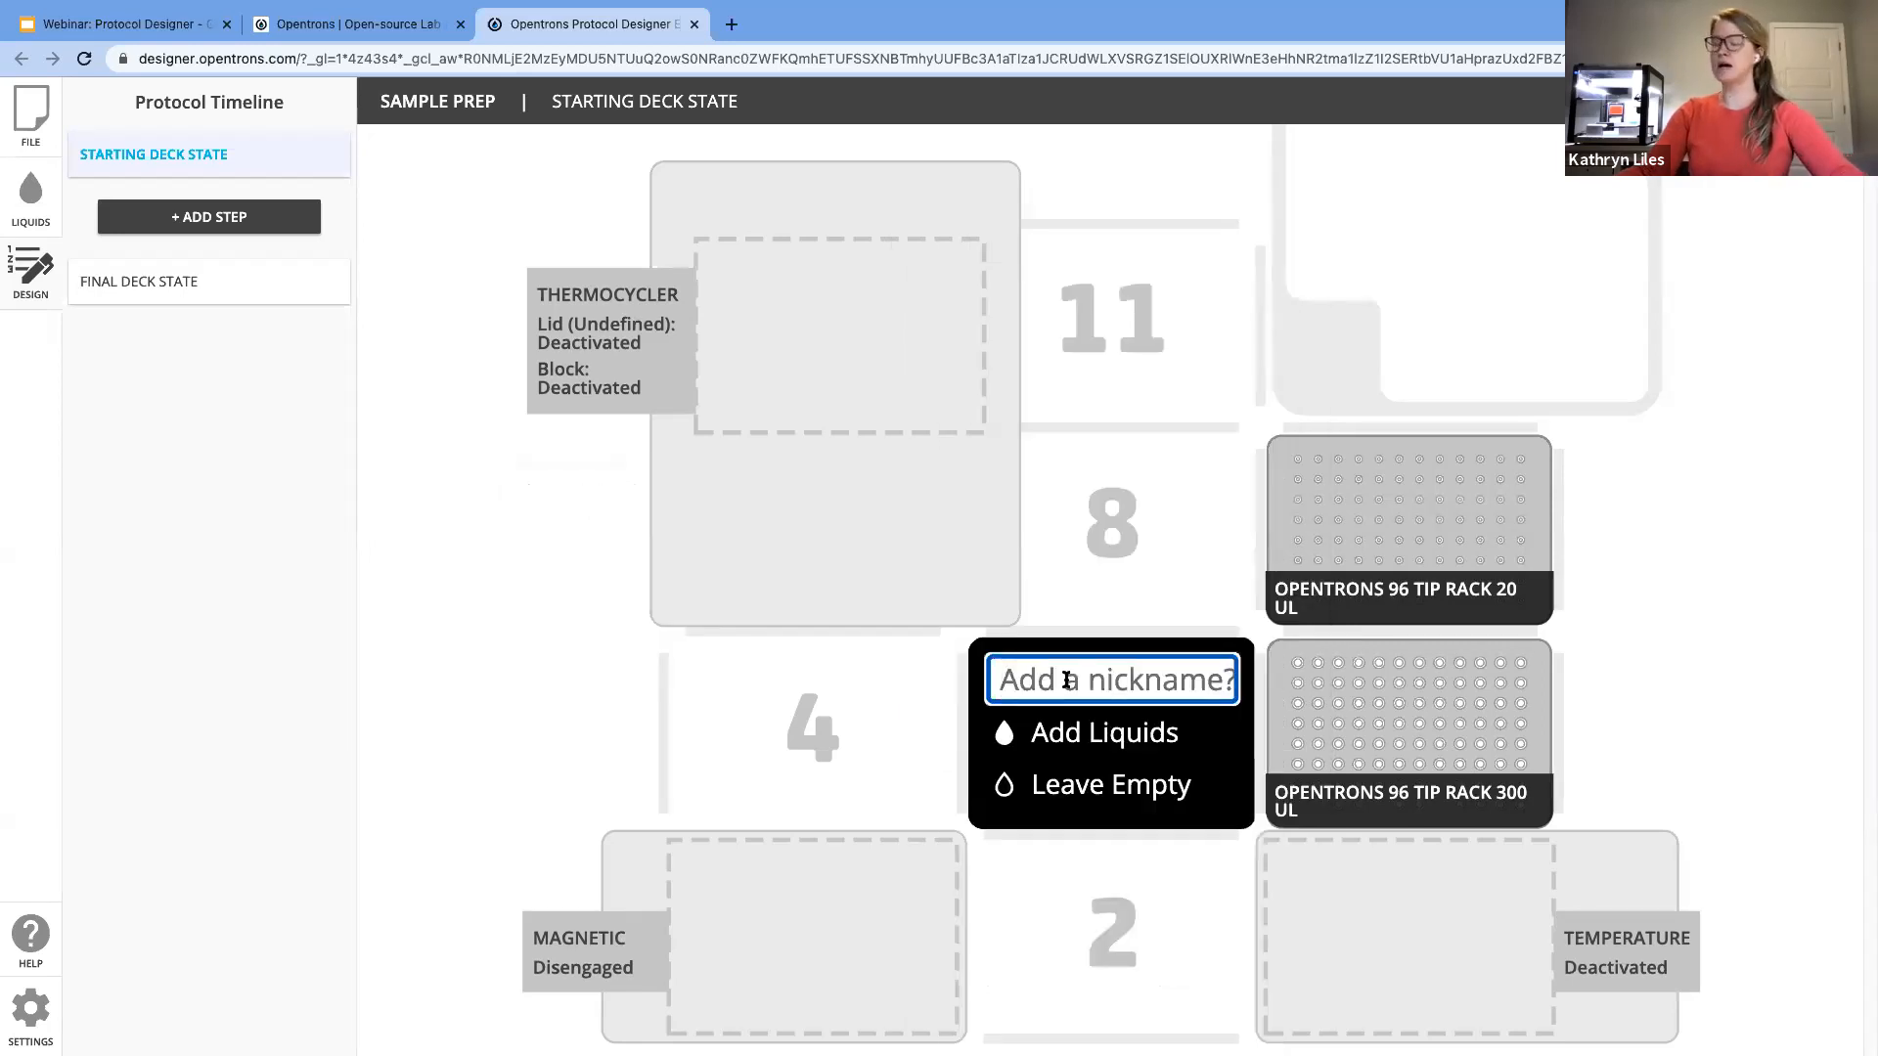
text(Sample)
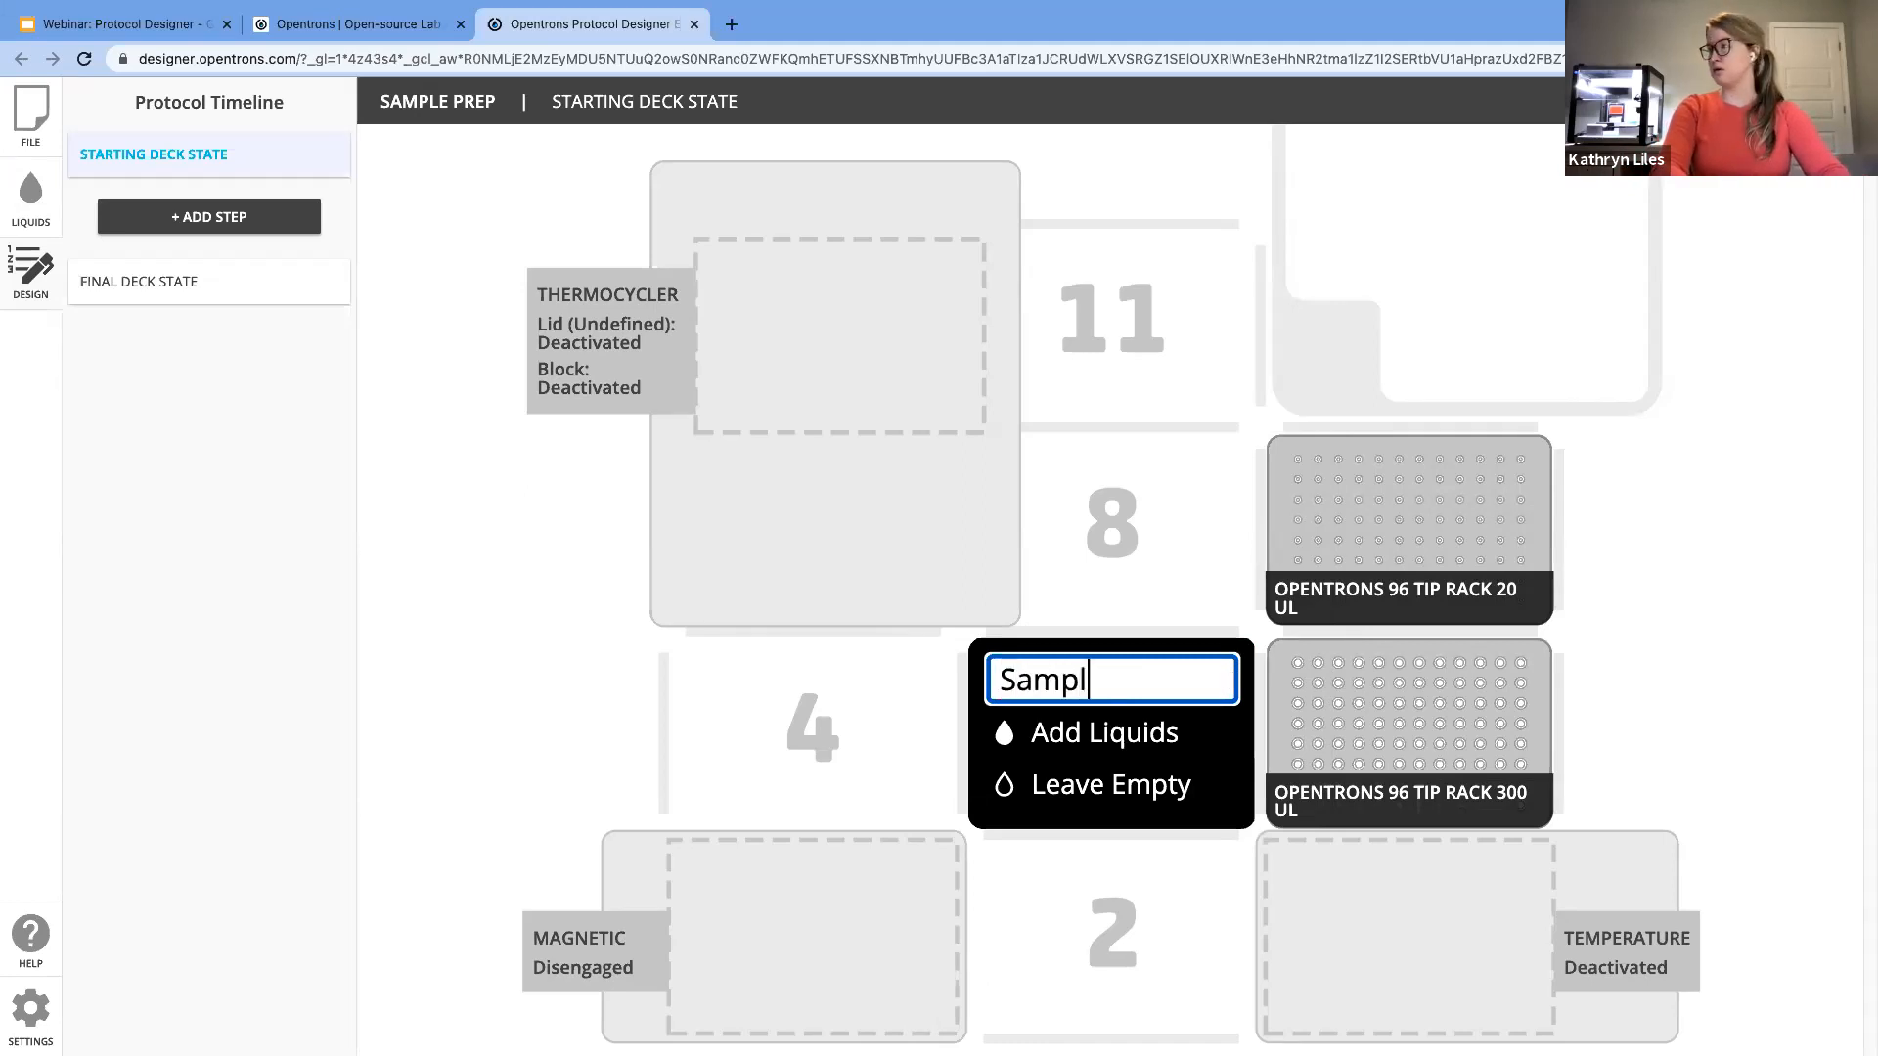
Step: Assign the Sample liquid at 1500 µL to every well of the slot 5 tube rack, A1 through D6, and save
click(1132, 733)
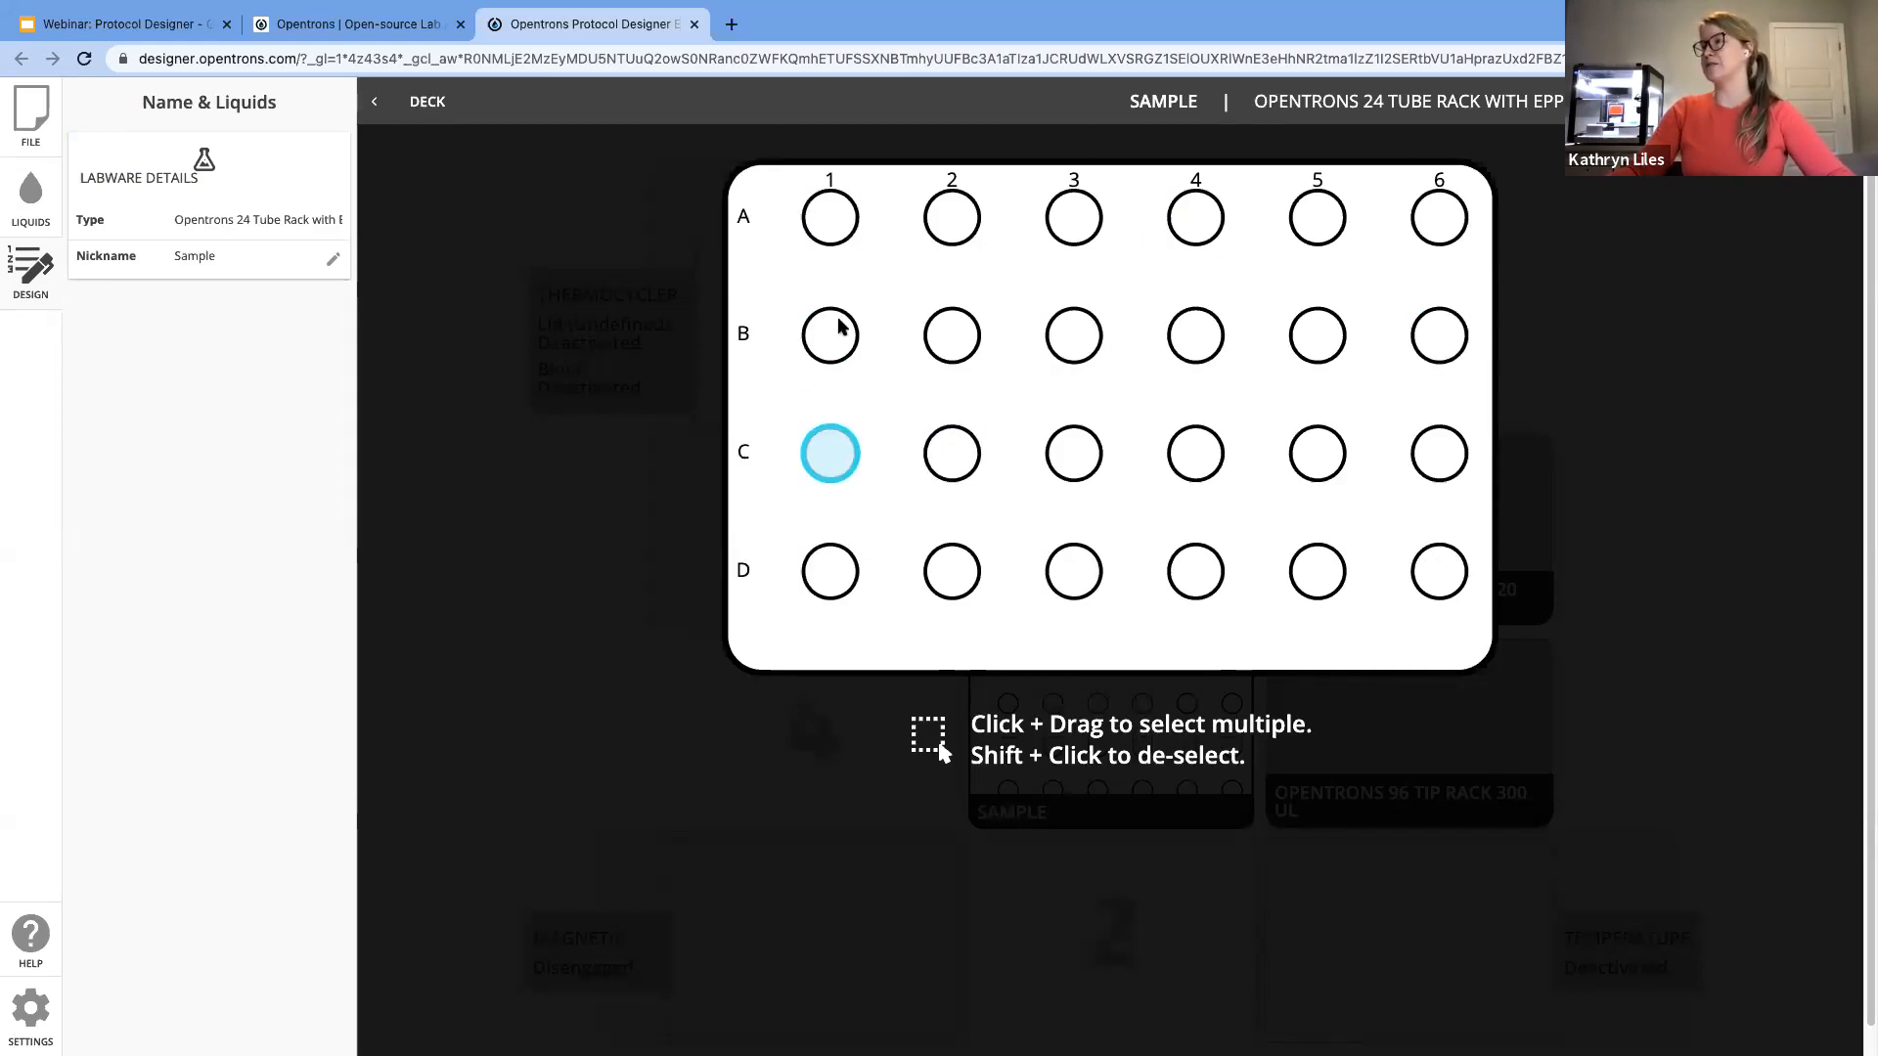
click(824, 219)
click(957, 463)
click(839, 589)
click(1080, 700)
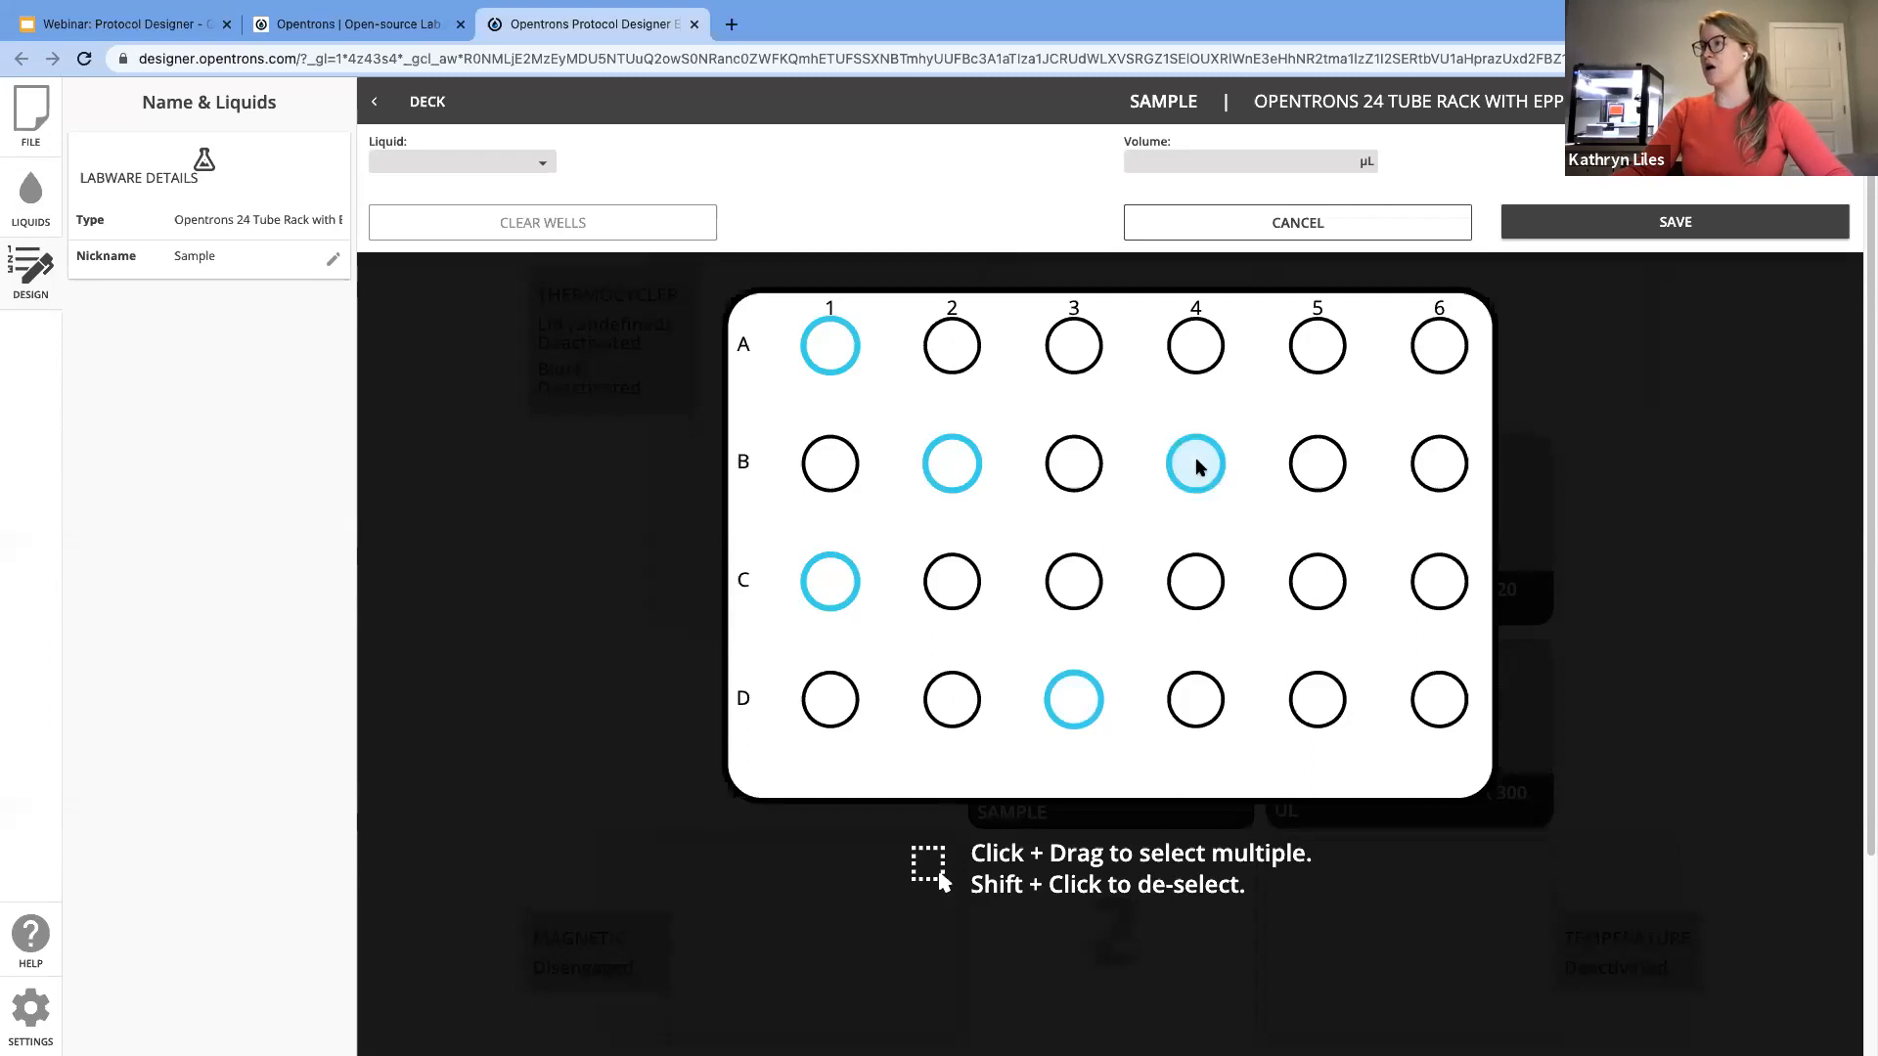
drag(779, 307, 1471, 759)
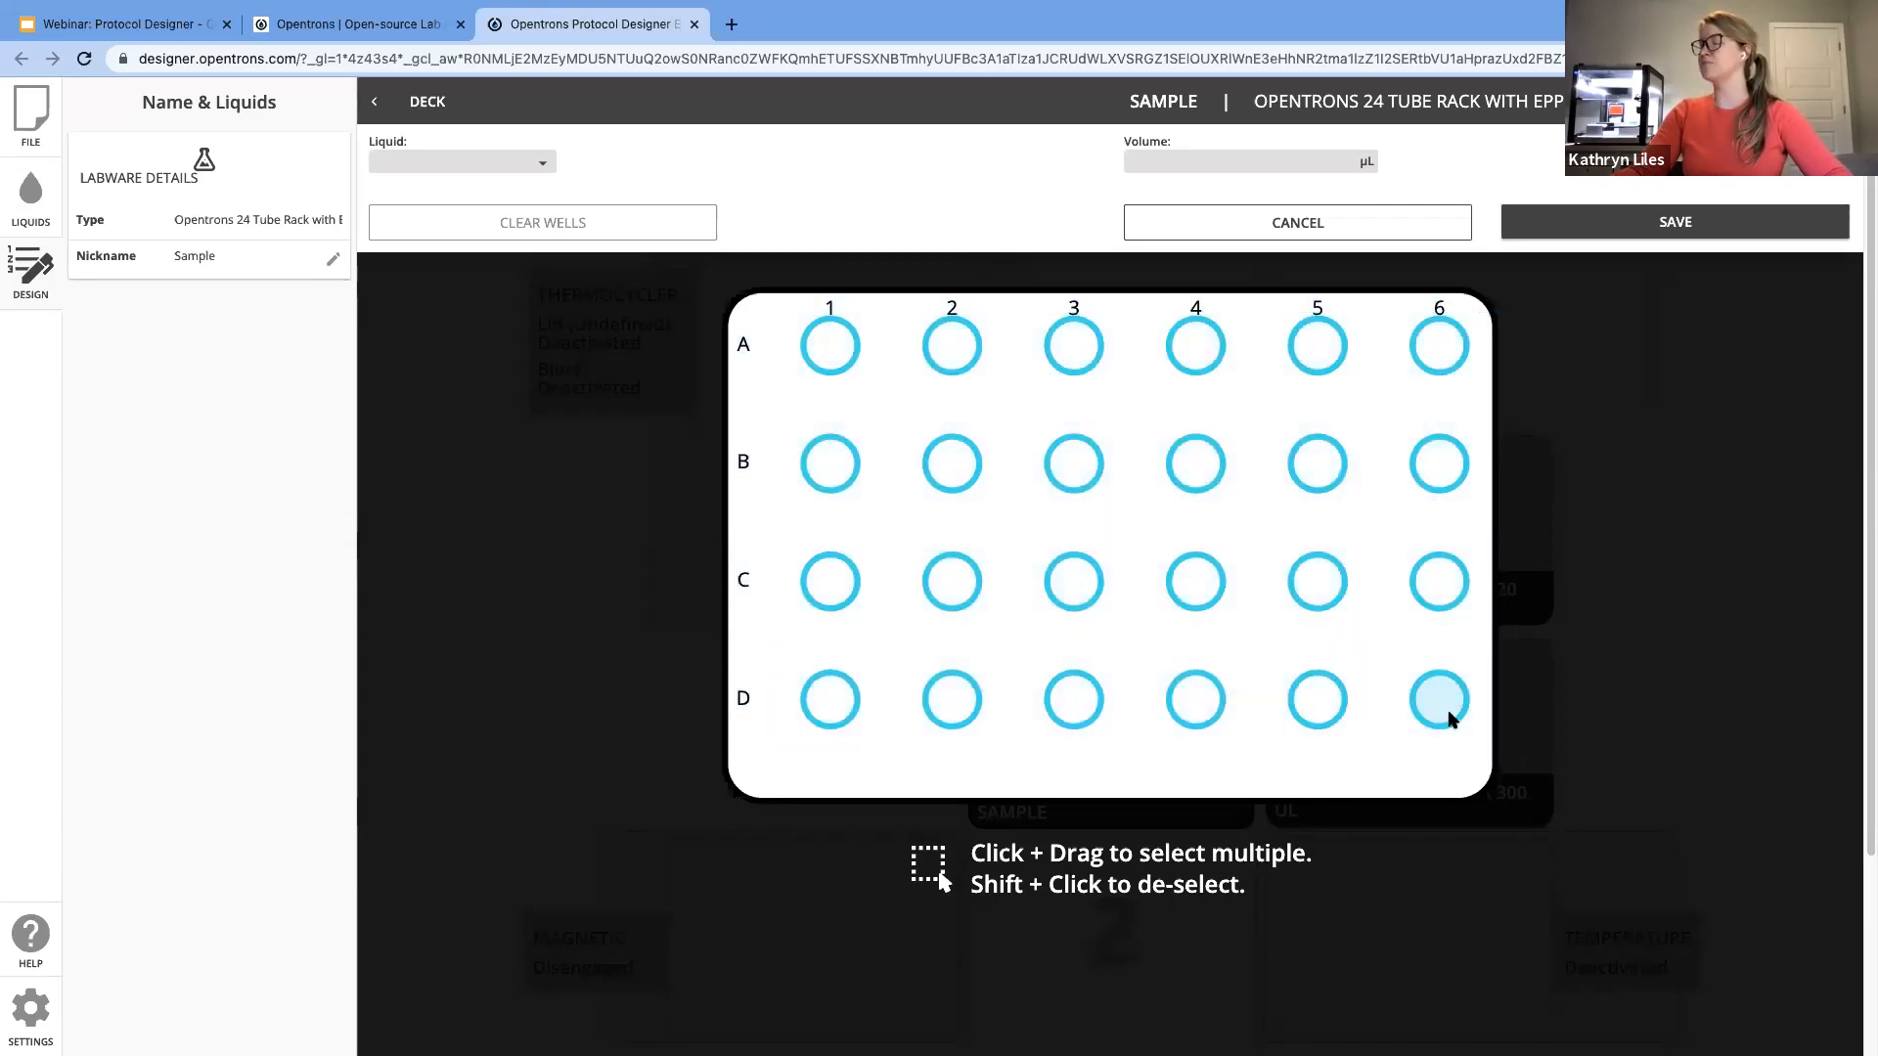
click(514, 162)
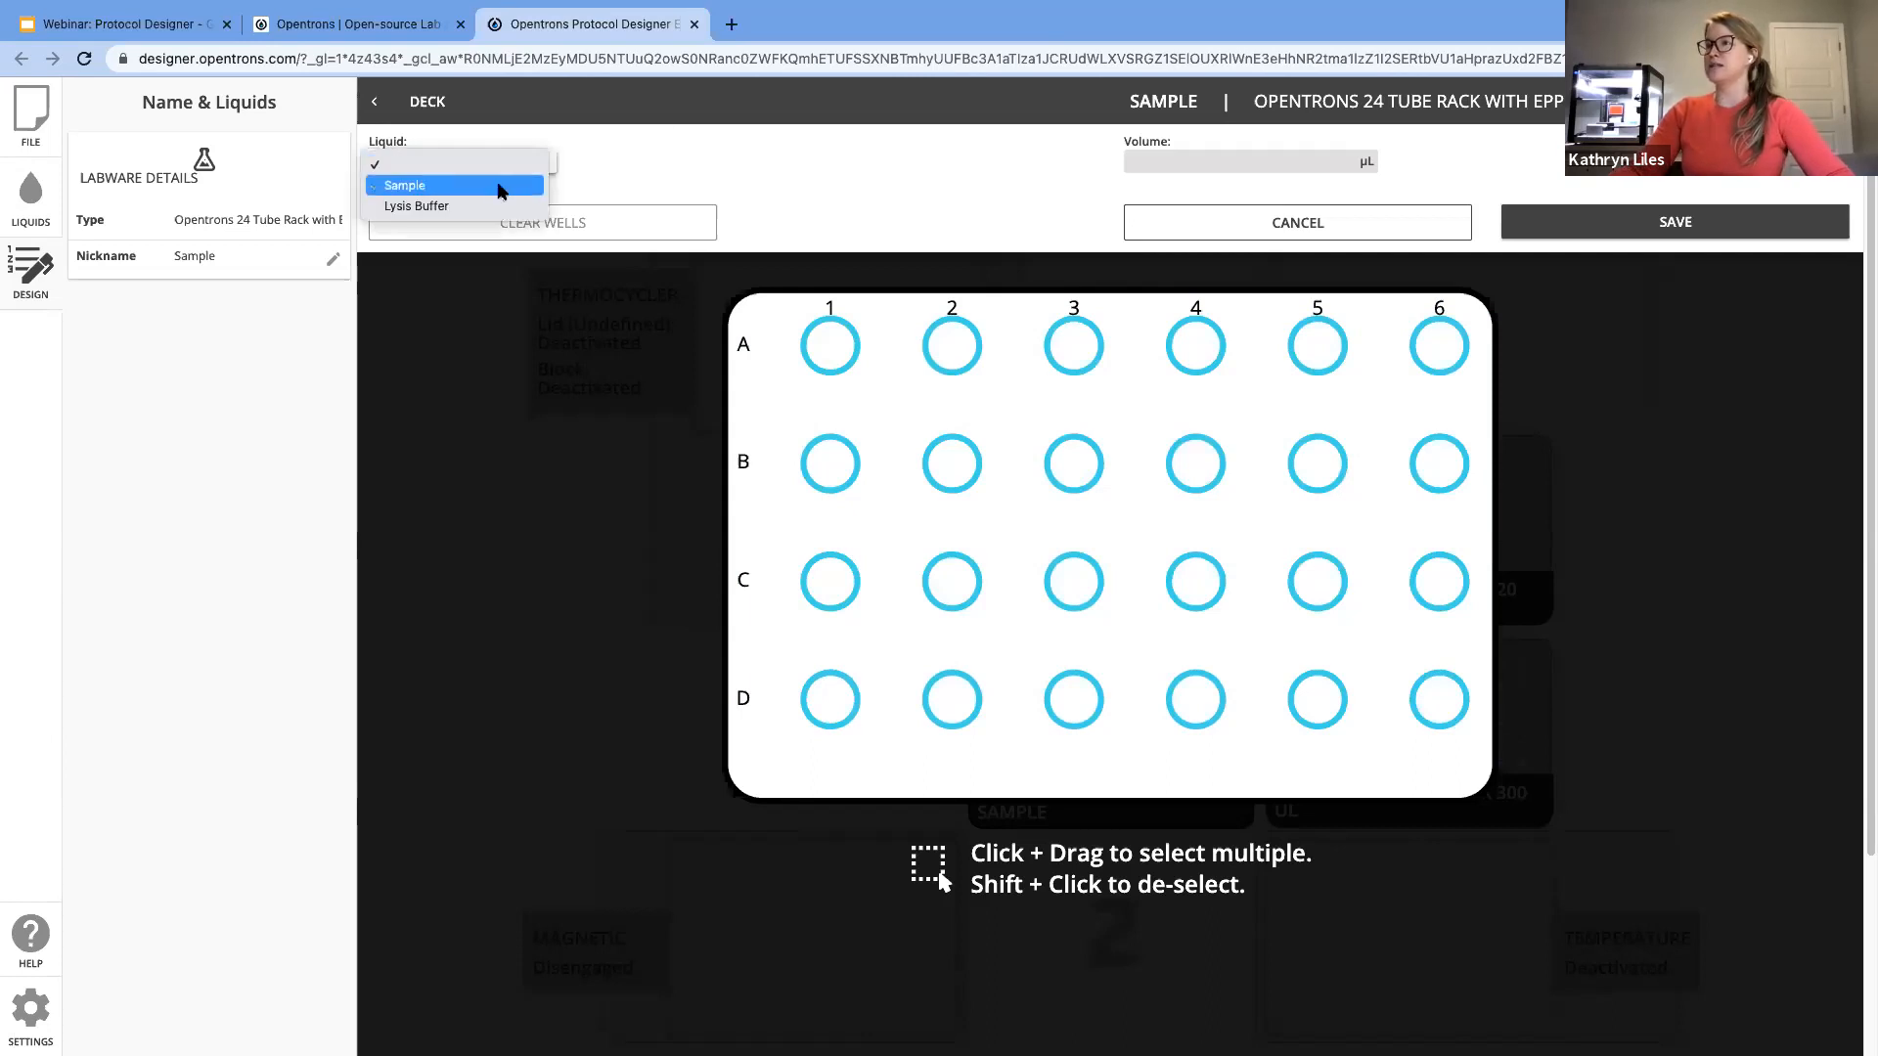
click(501, 191)
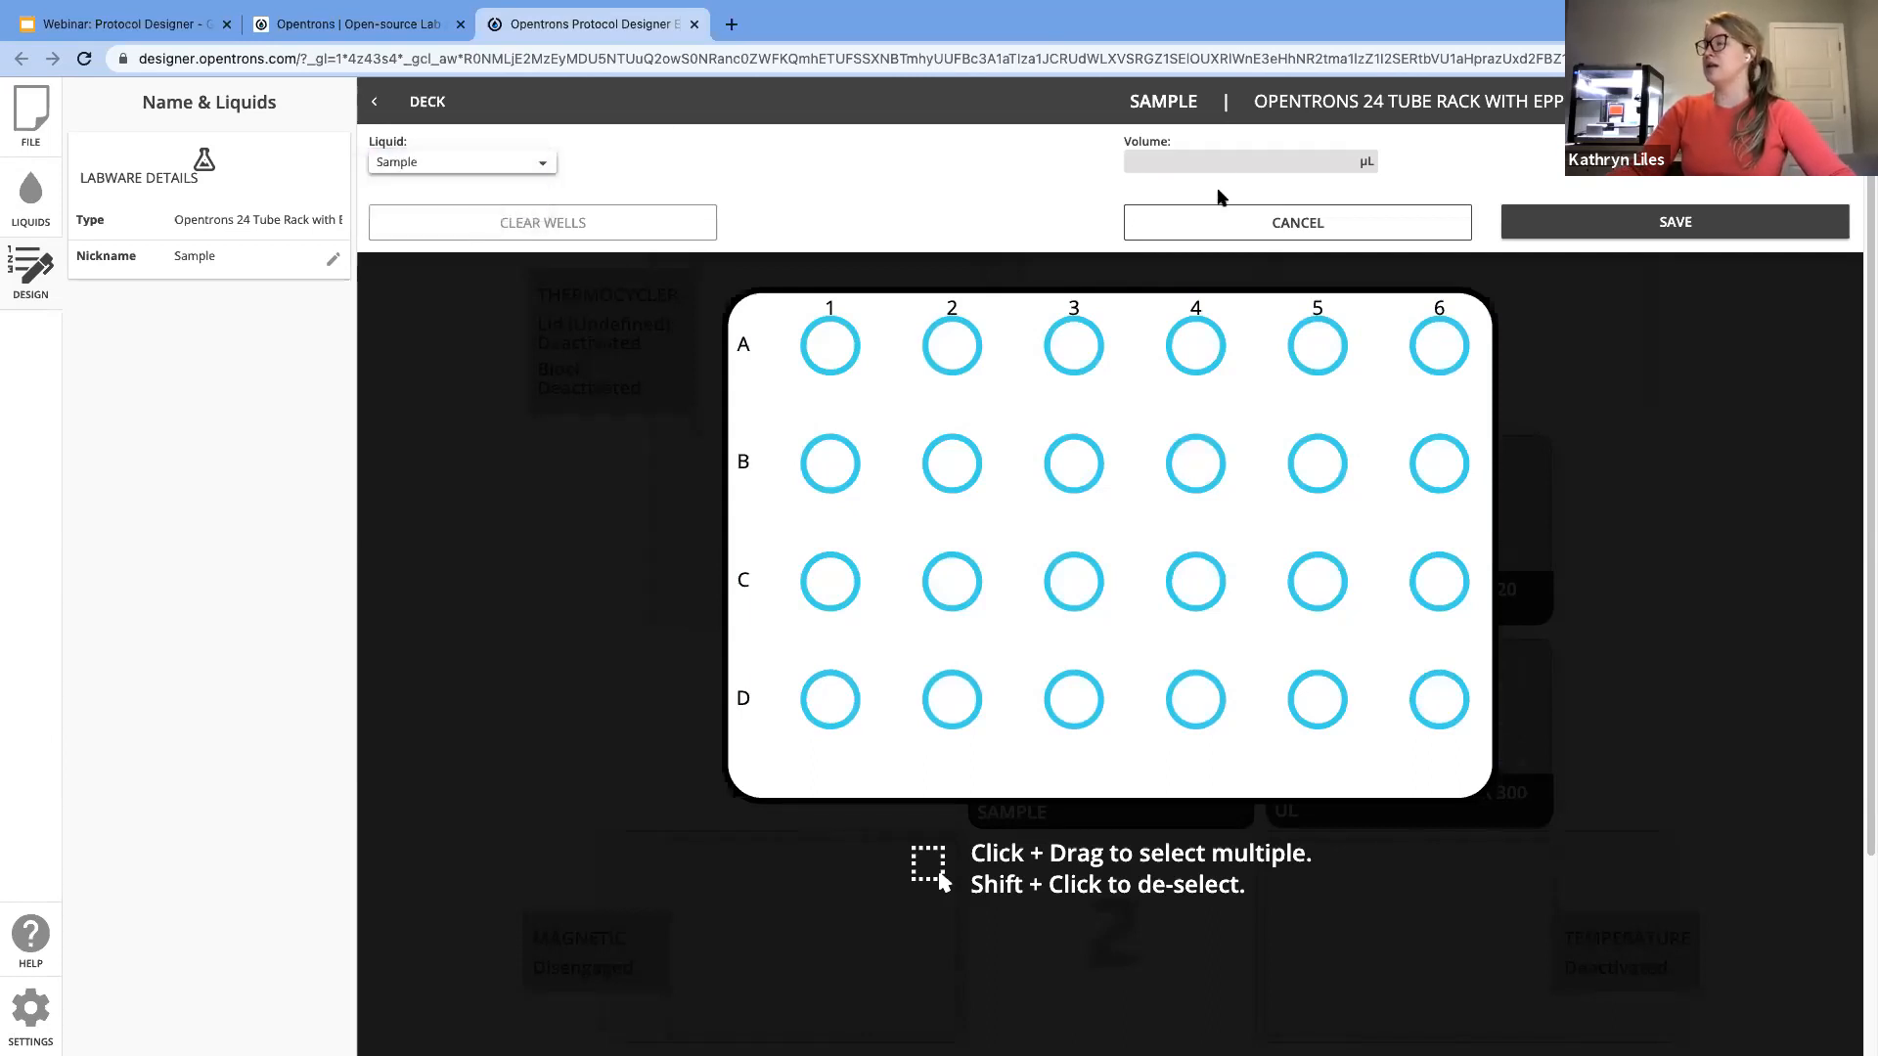
click(1230, 165)
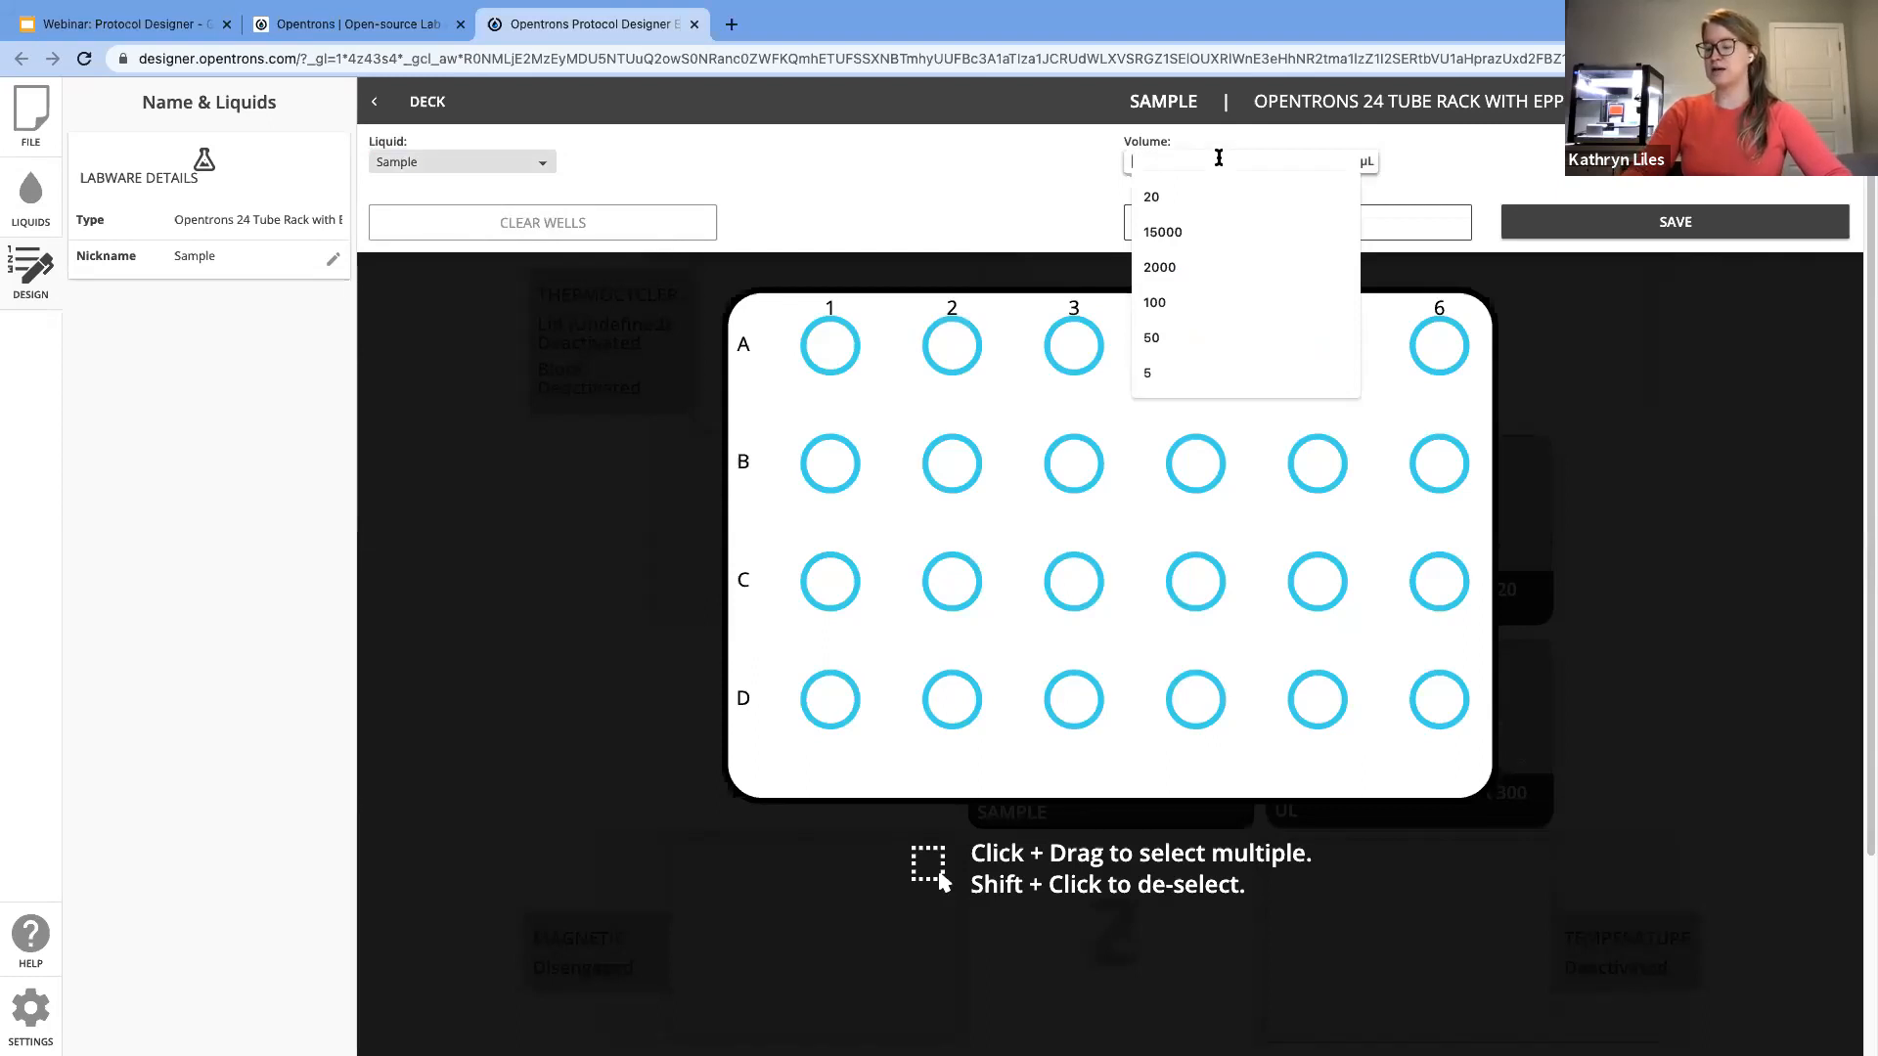
text(1500)
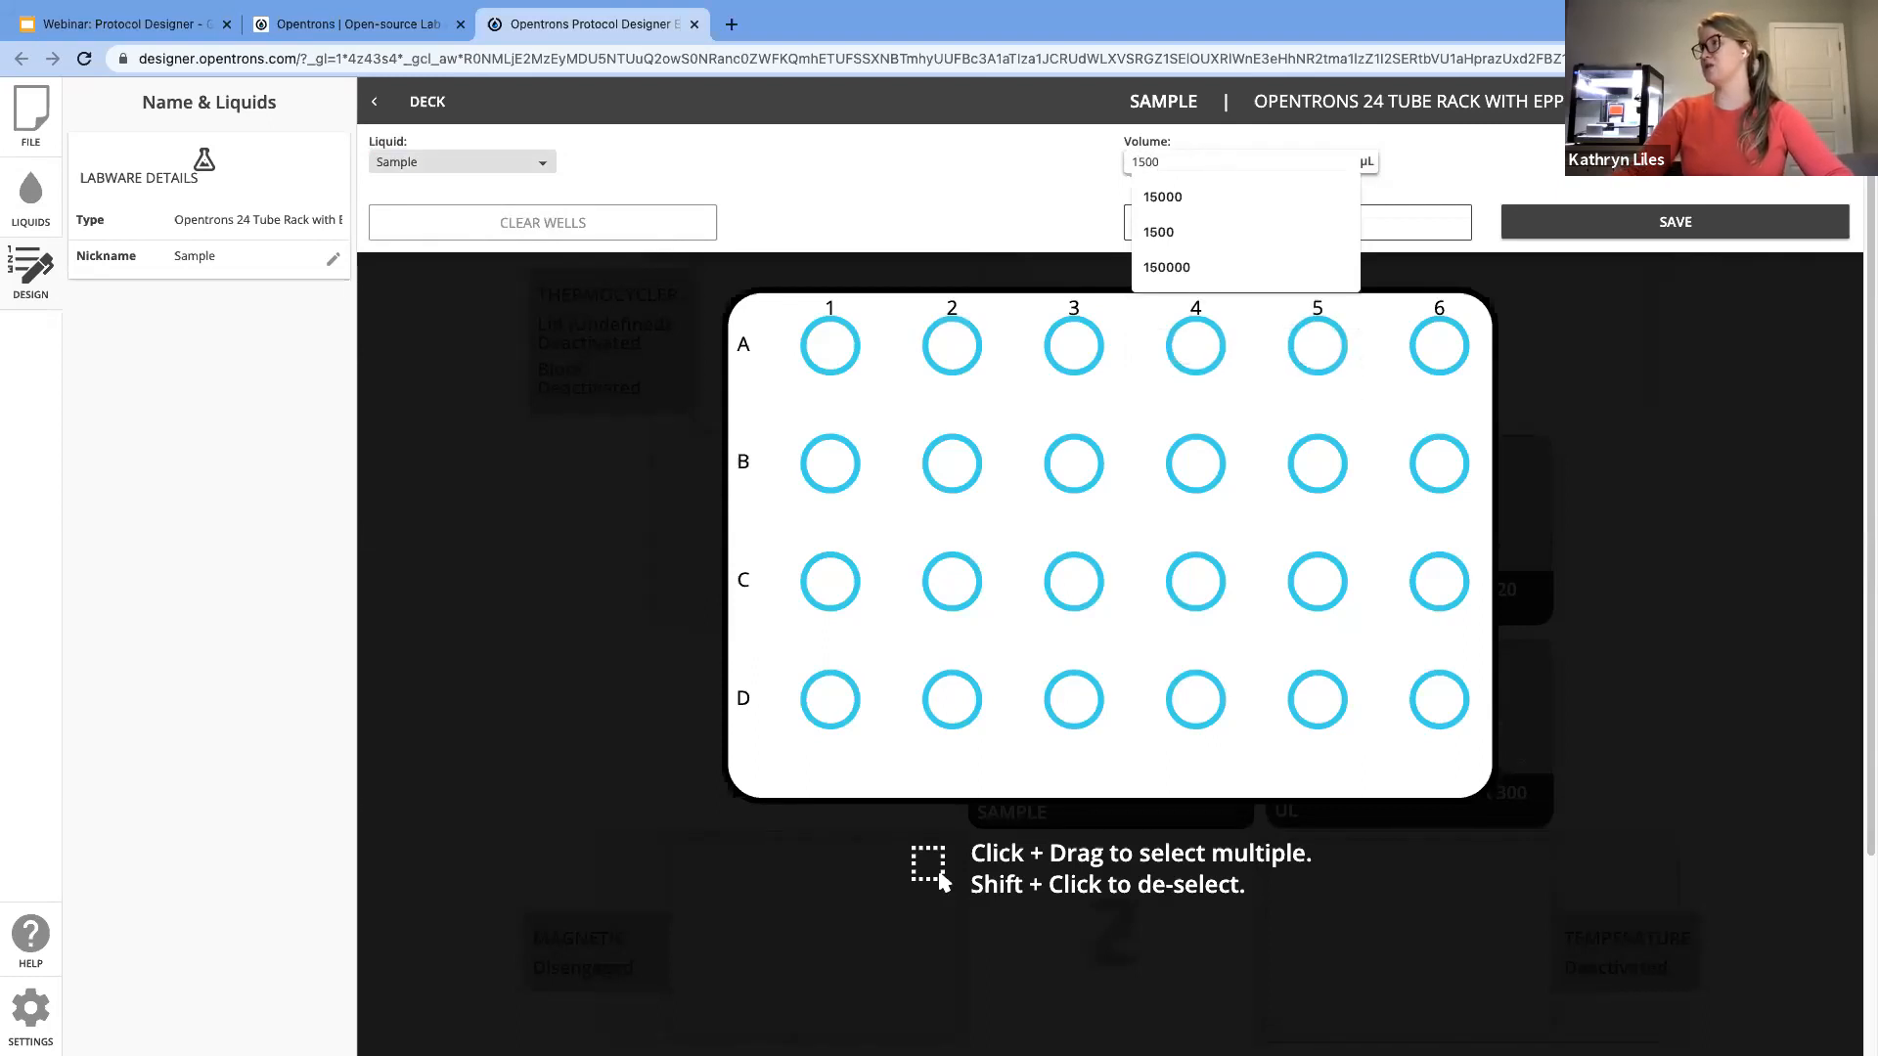
click(1458, 154)
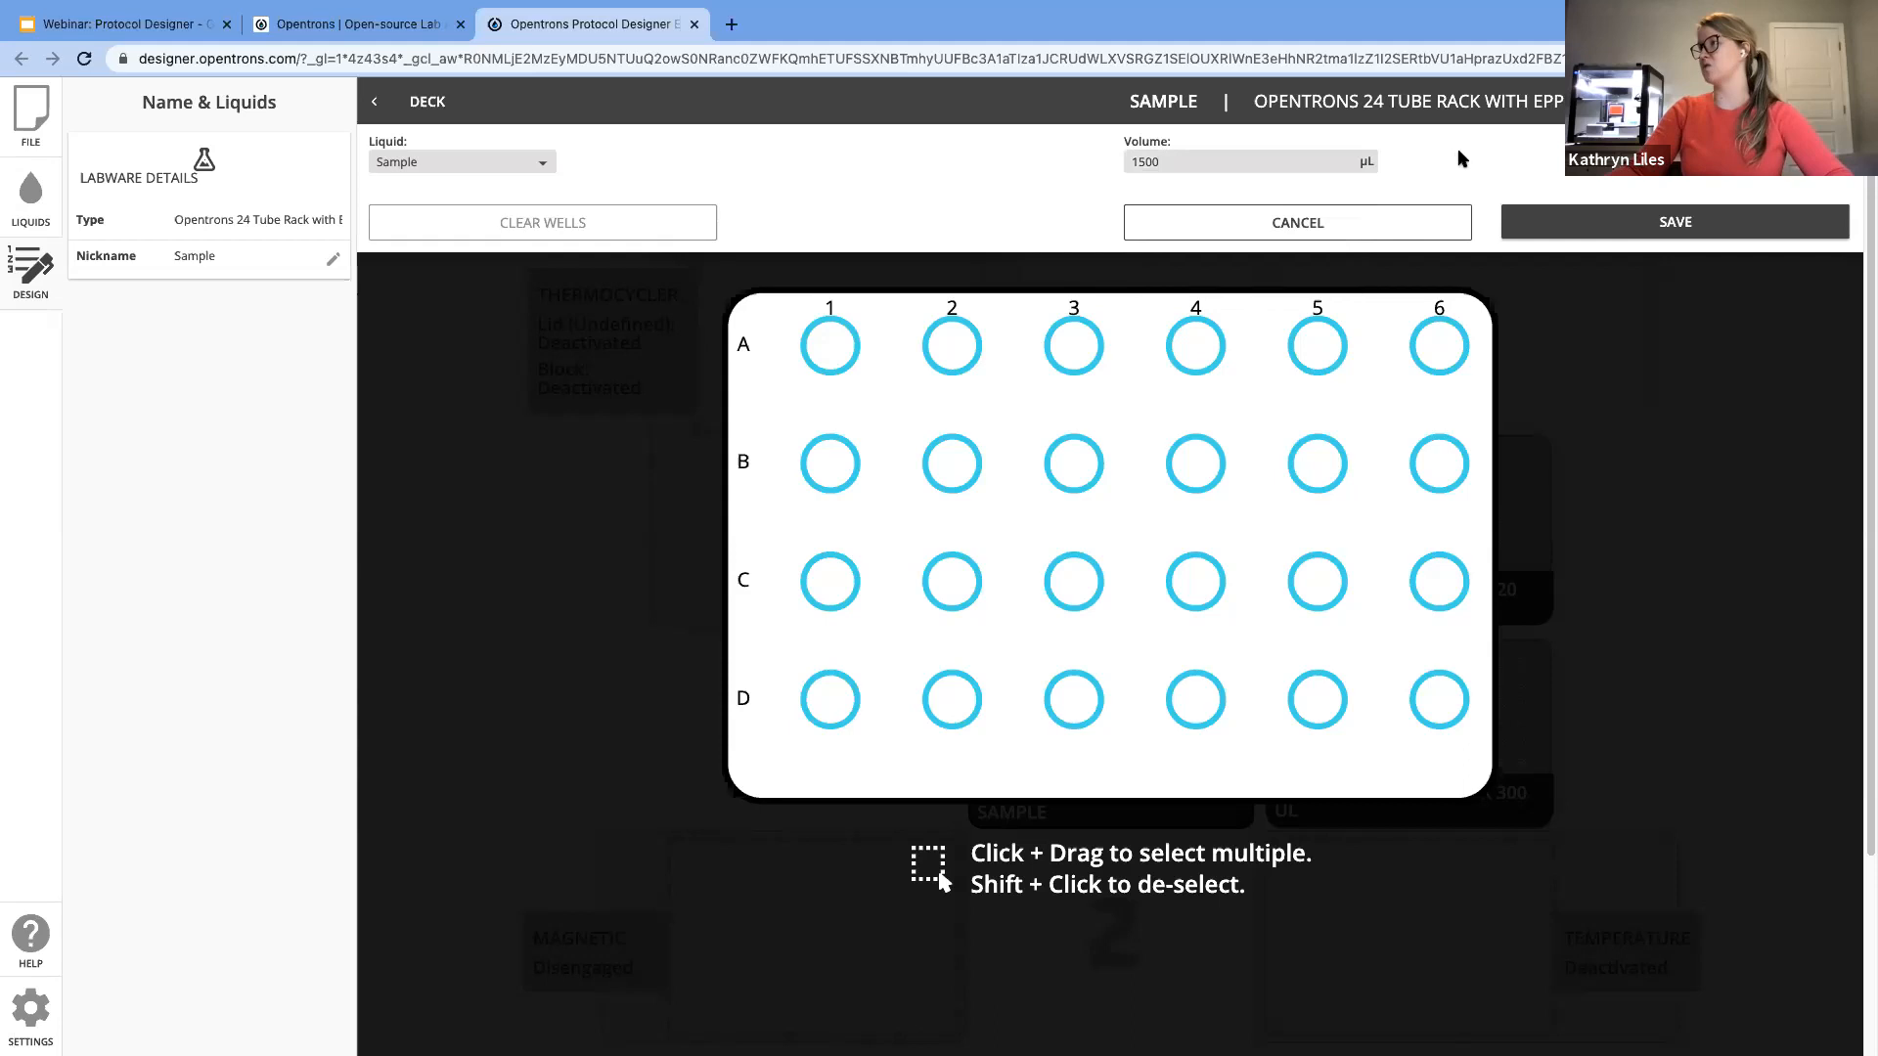
click(1584, 223)
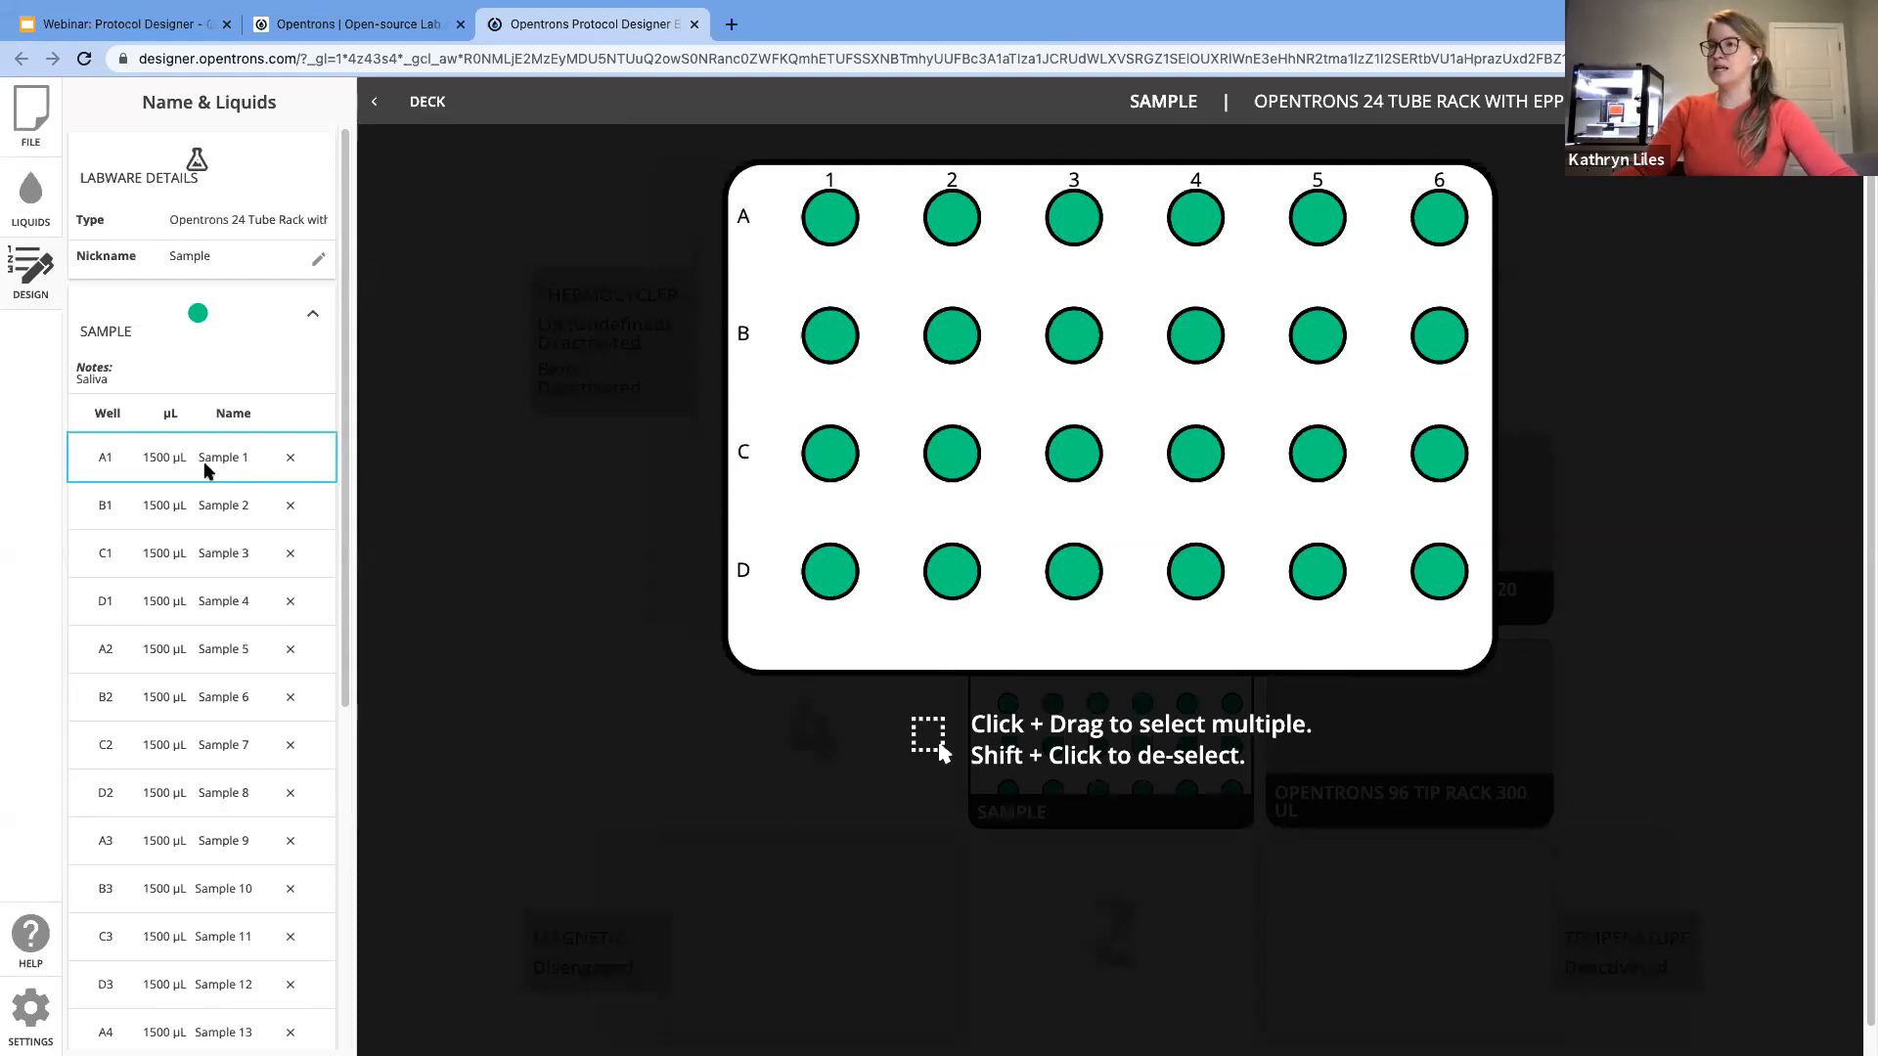
Step: Review the wells, volumes and serialized names assigned in the Sample tube rack, and return to the deck to check the rack's options
scroll(203, 461, down, 1)
scroll(204, 464, down, 3)
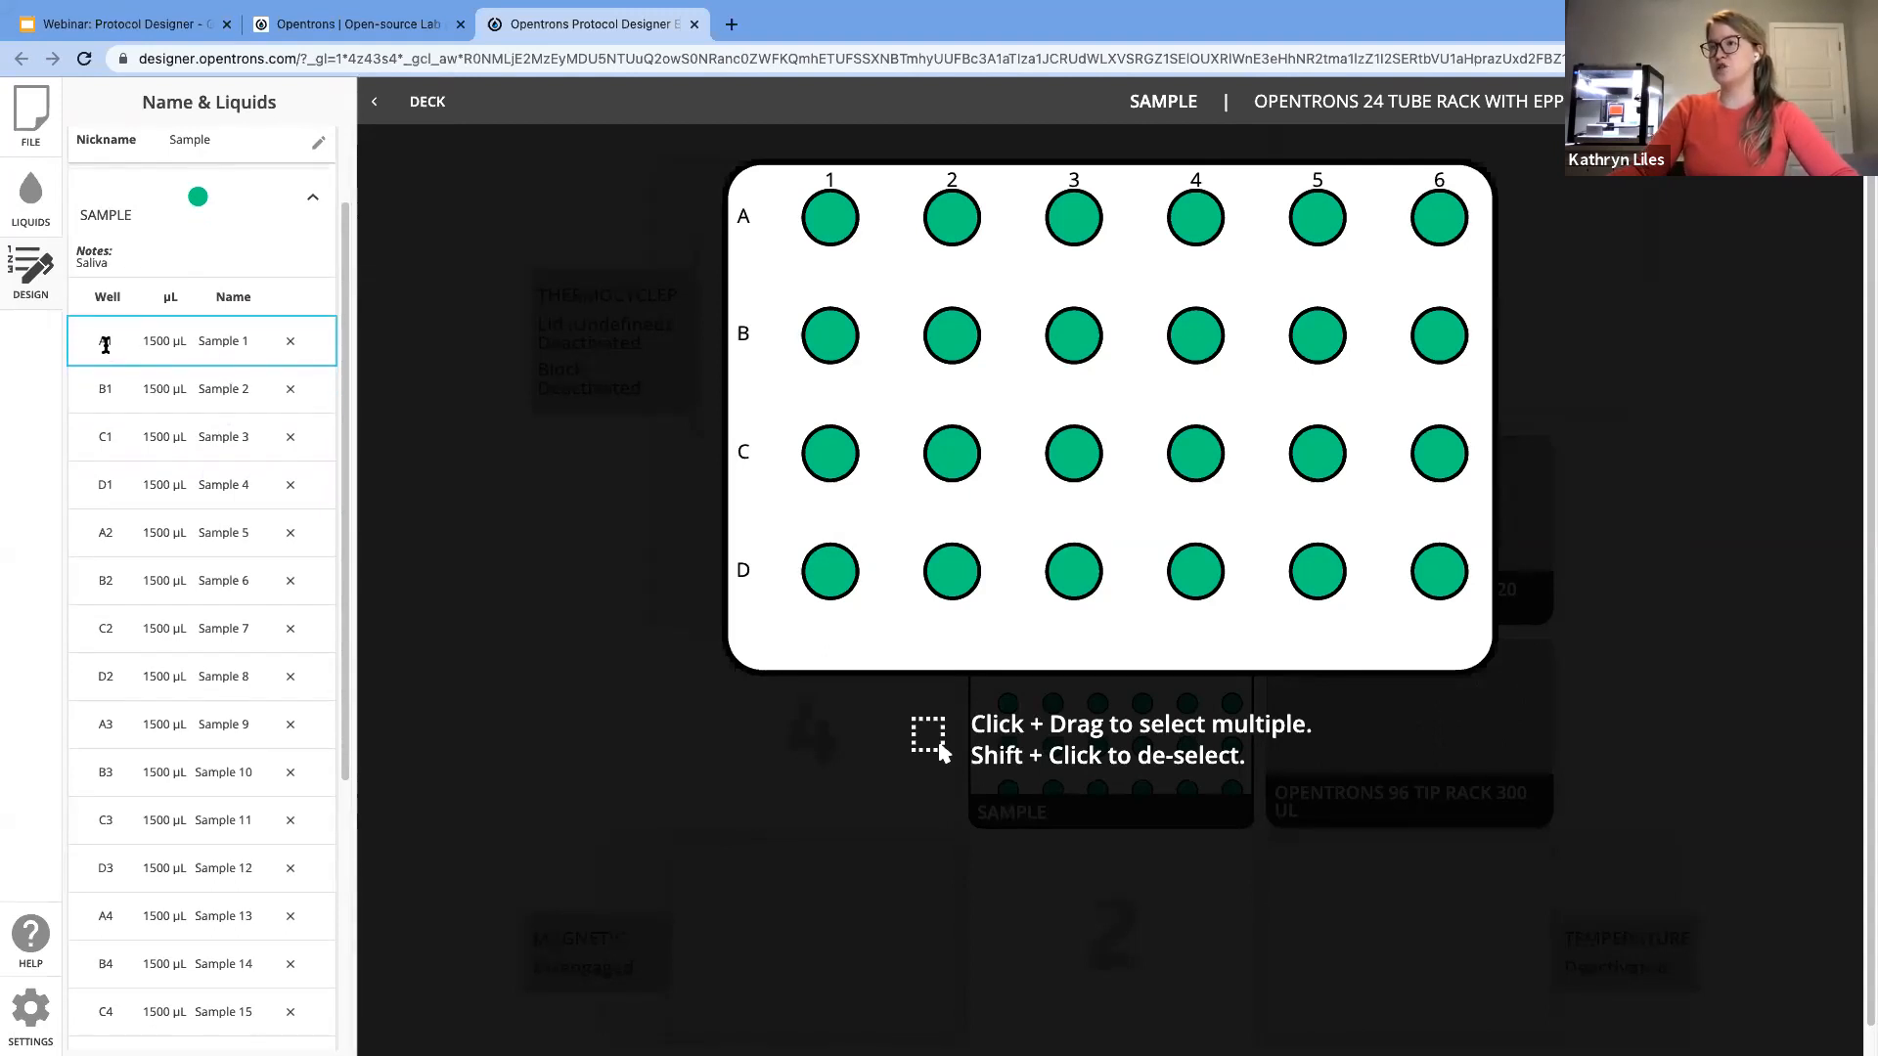
scroll(164, 340, down, 1)
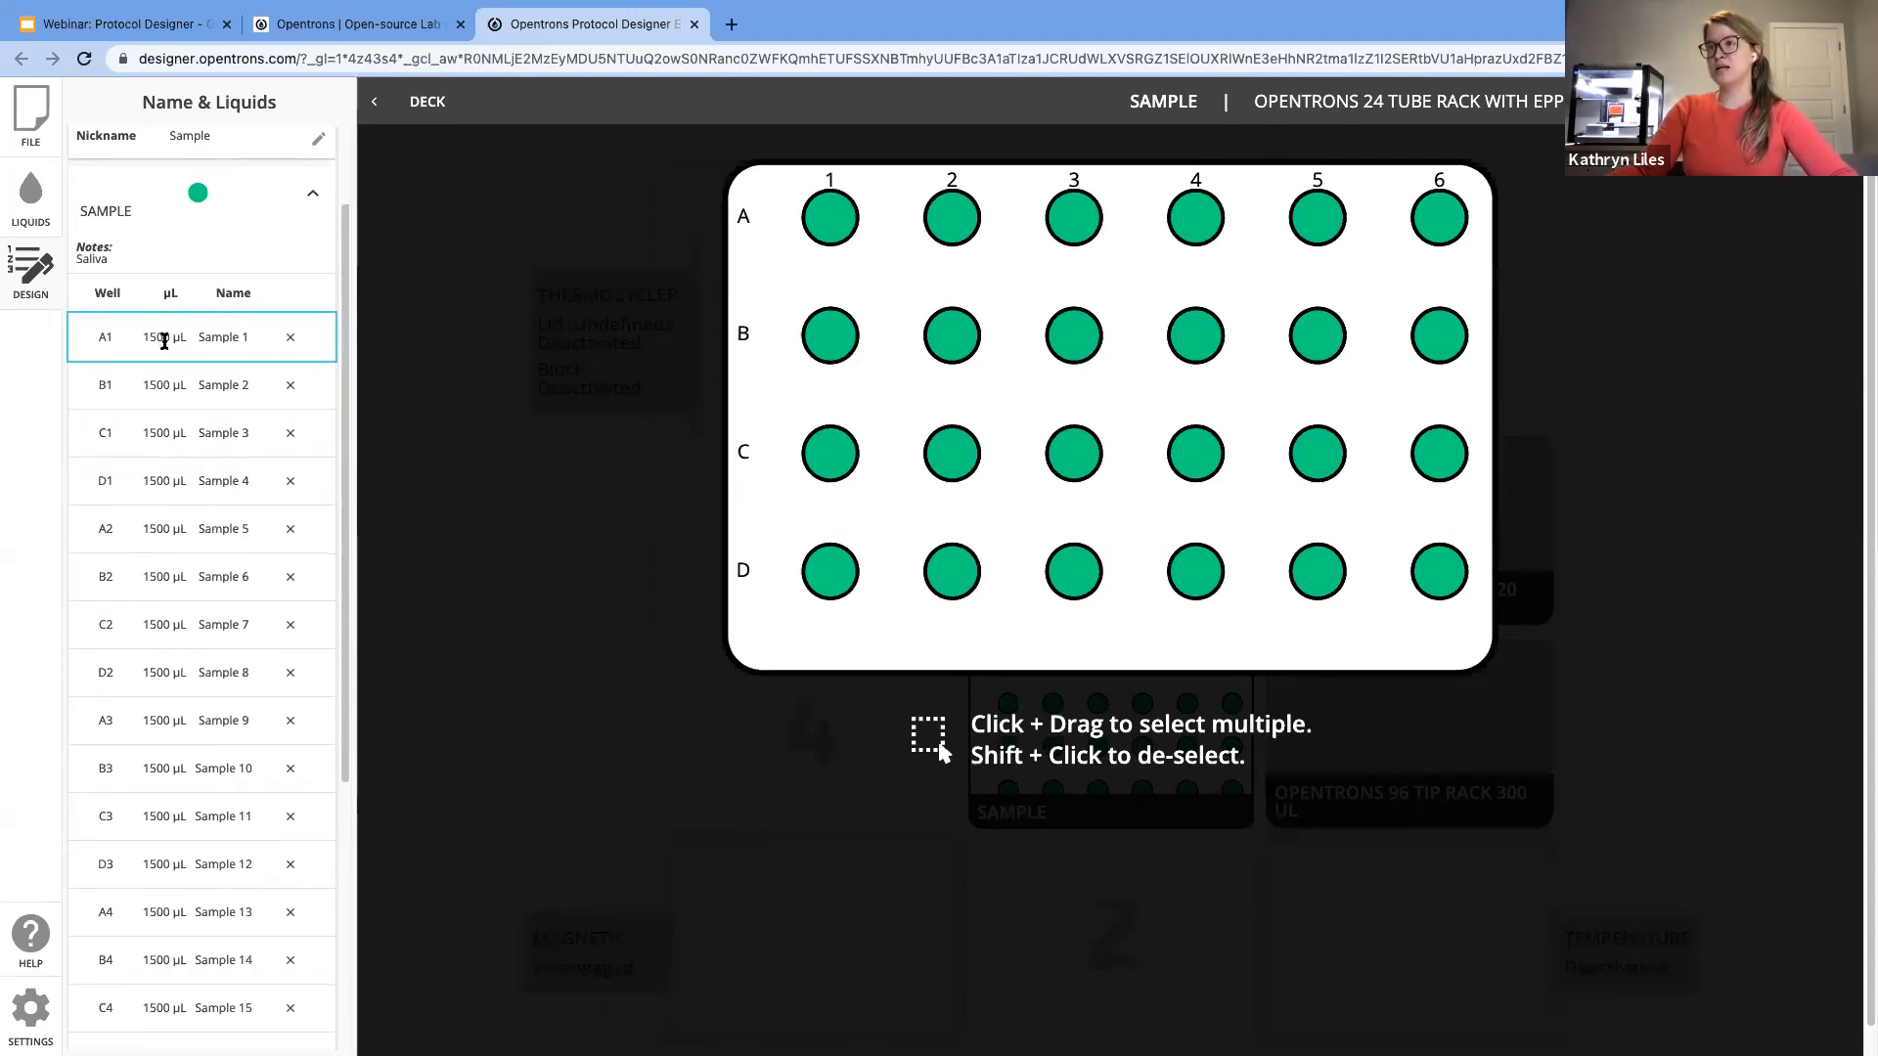
scroll(217, 342, down, 1)
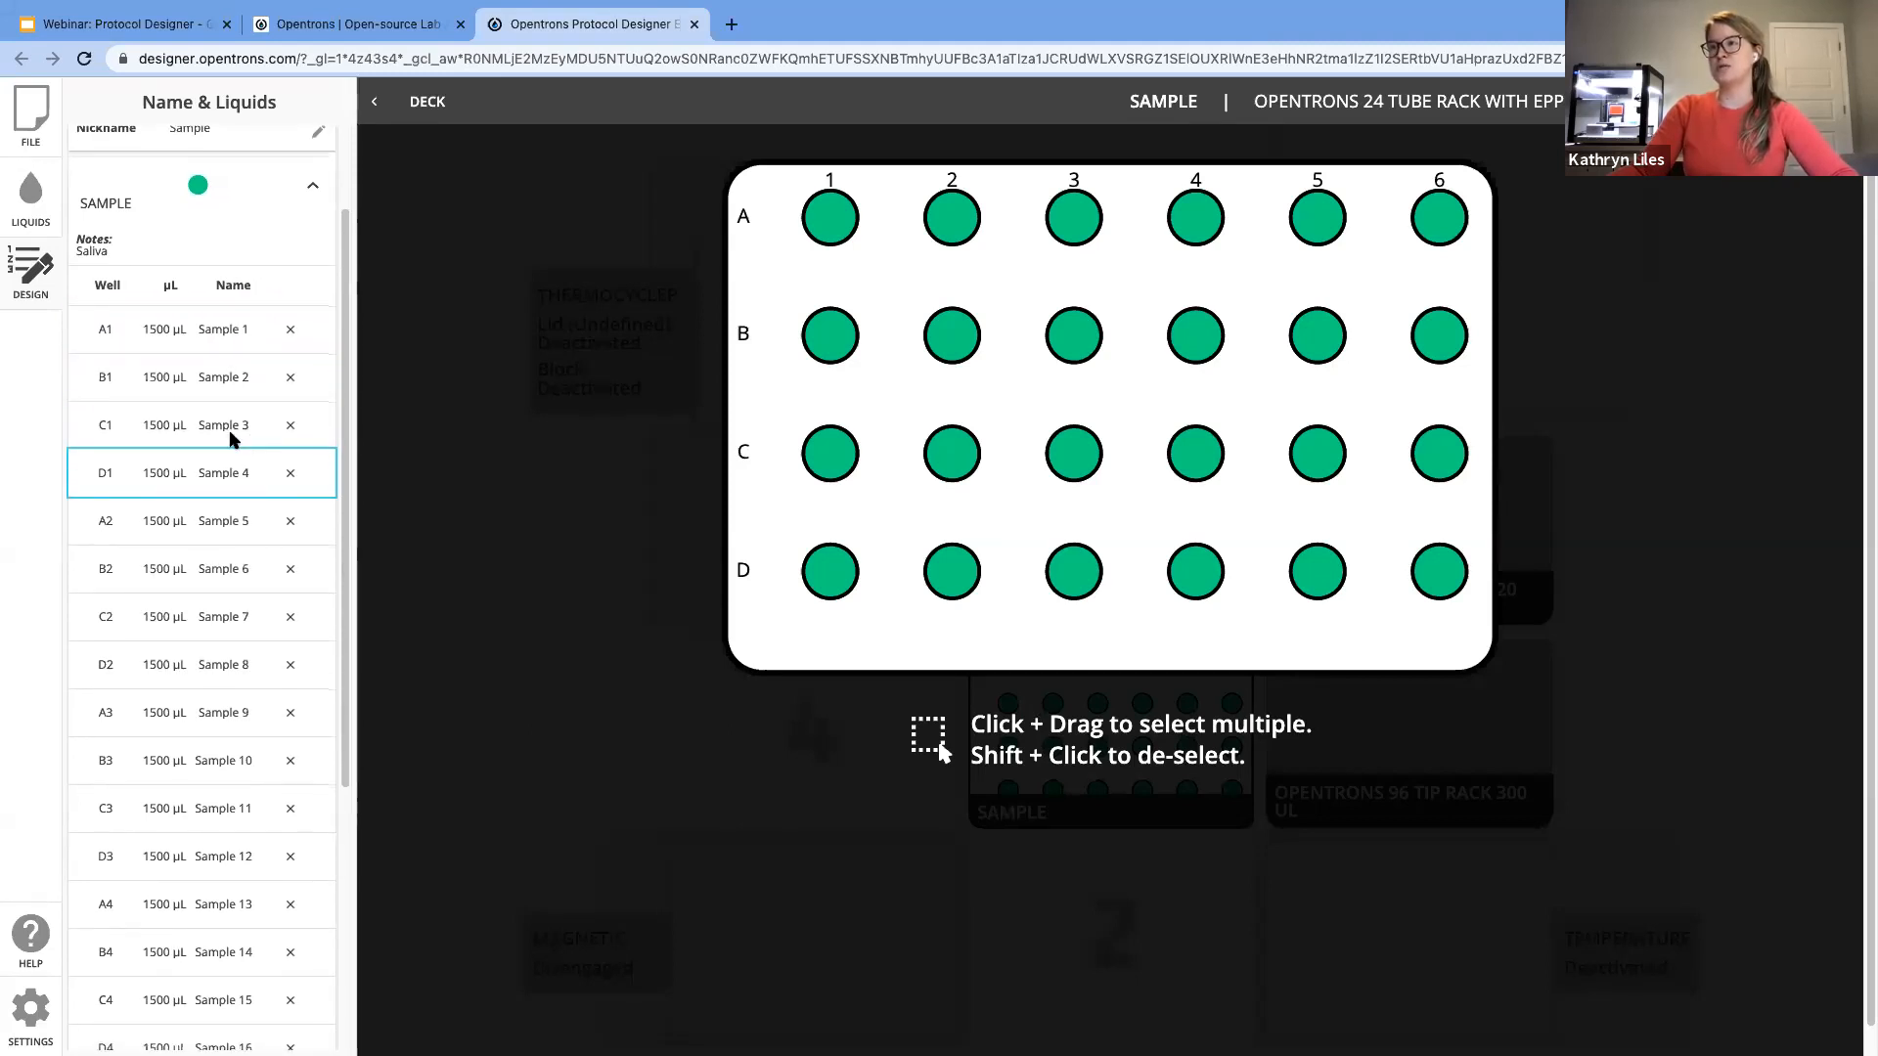
scroll(232, 472, down, 1)
scroll(568, 481, up, 1)
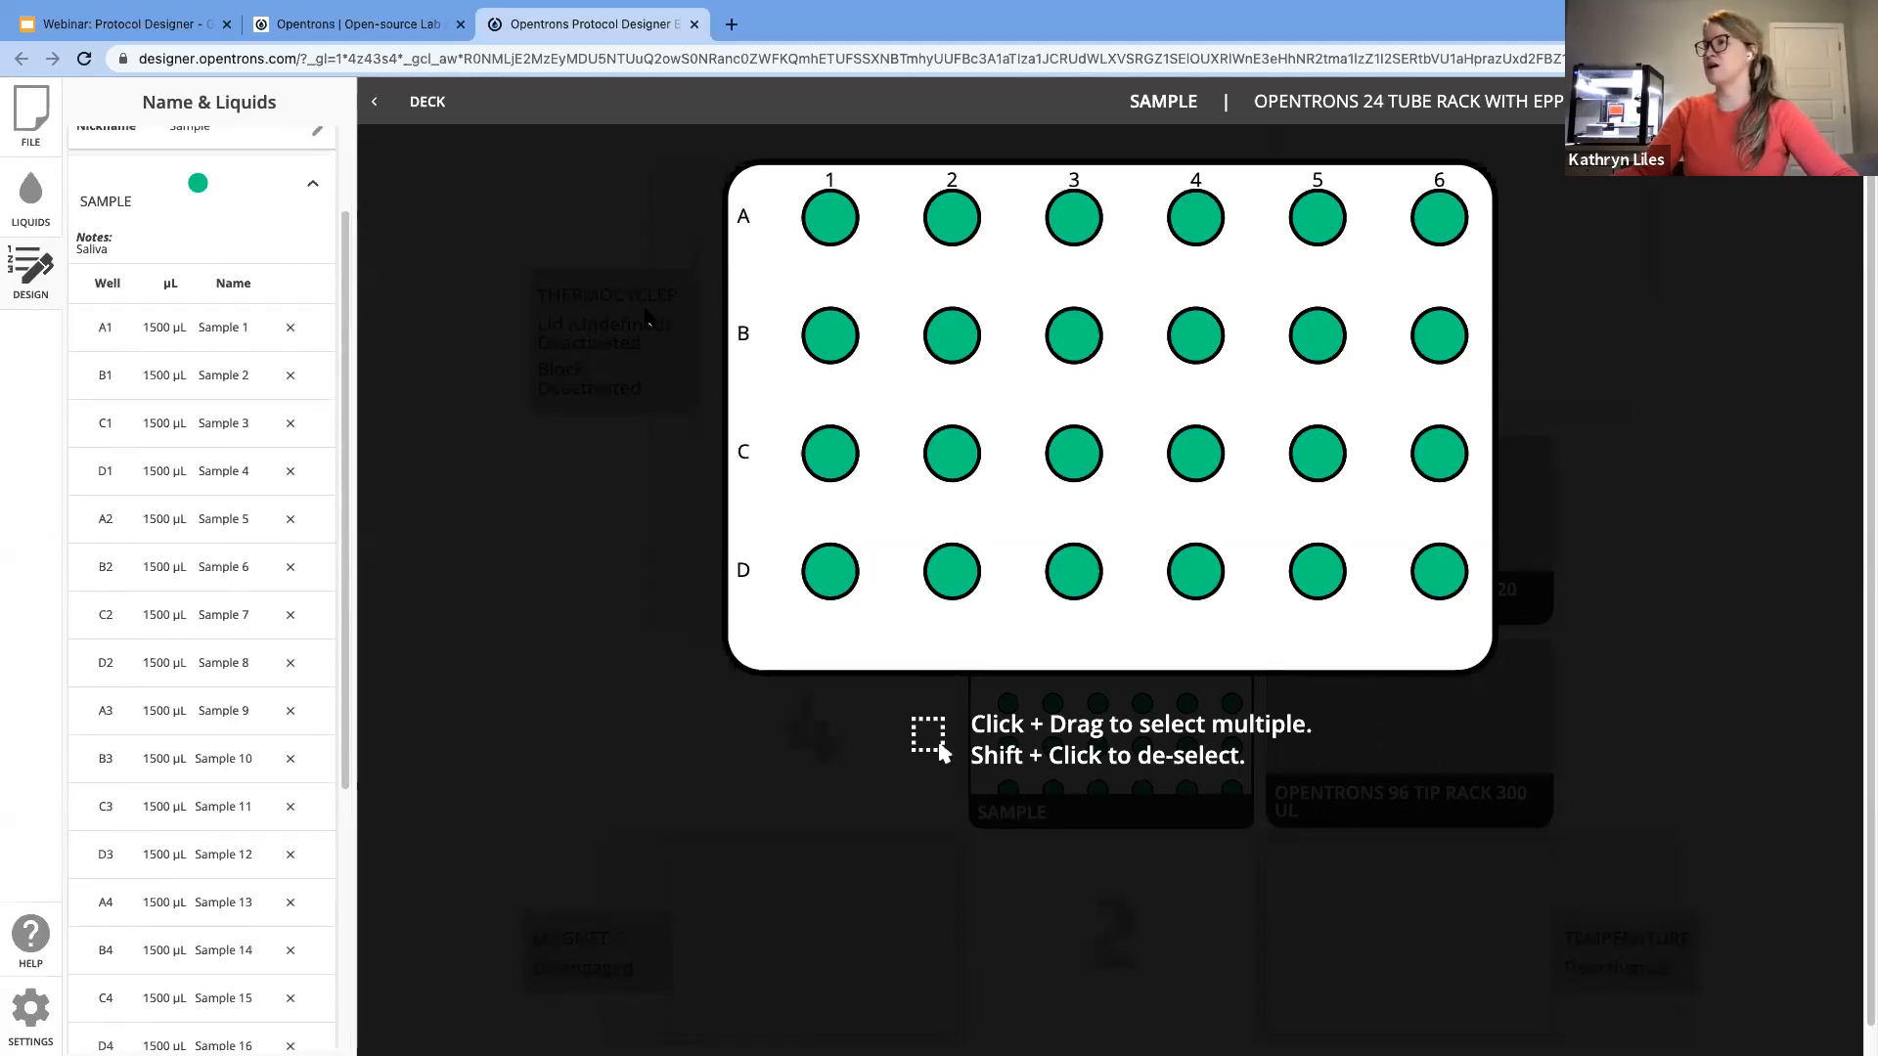
click(414, 106)
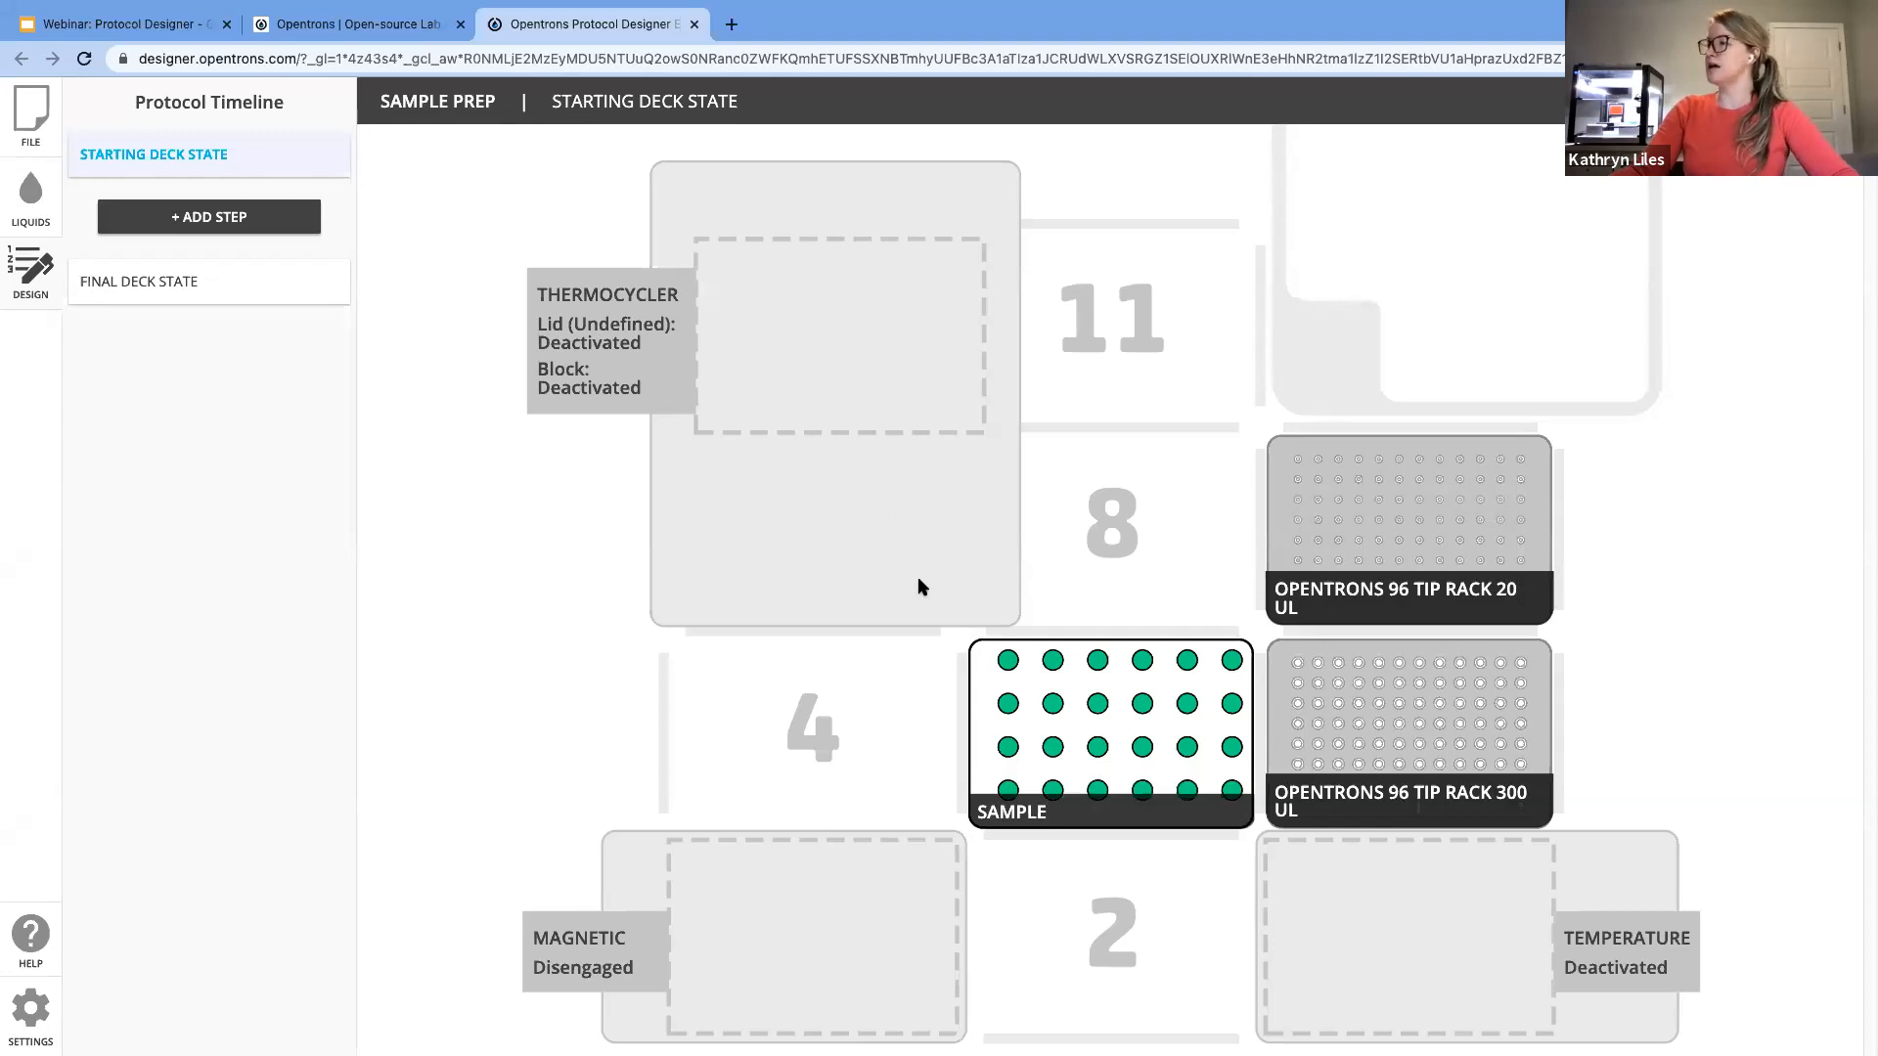
mouse_move(1097, 655)
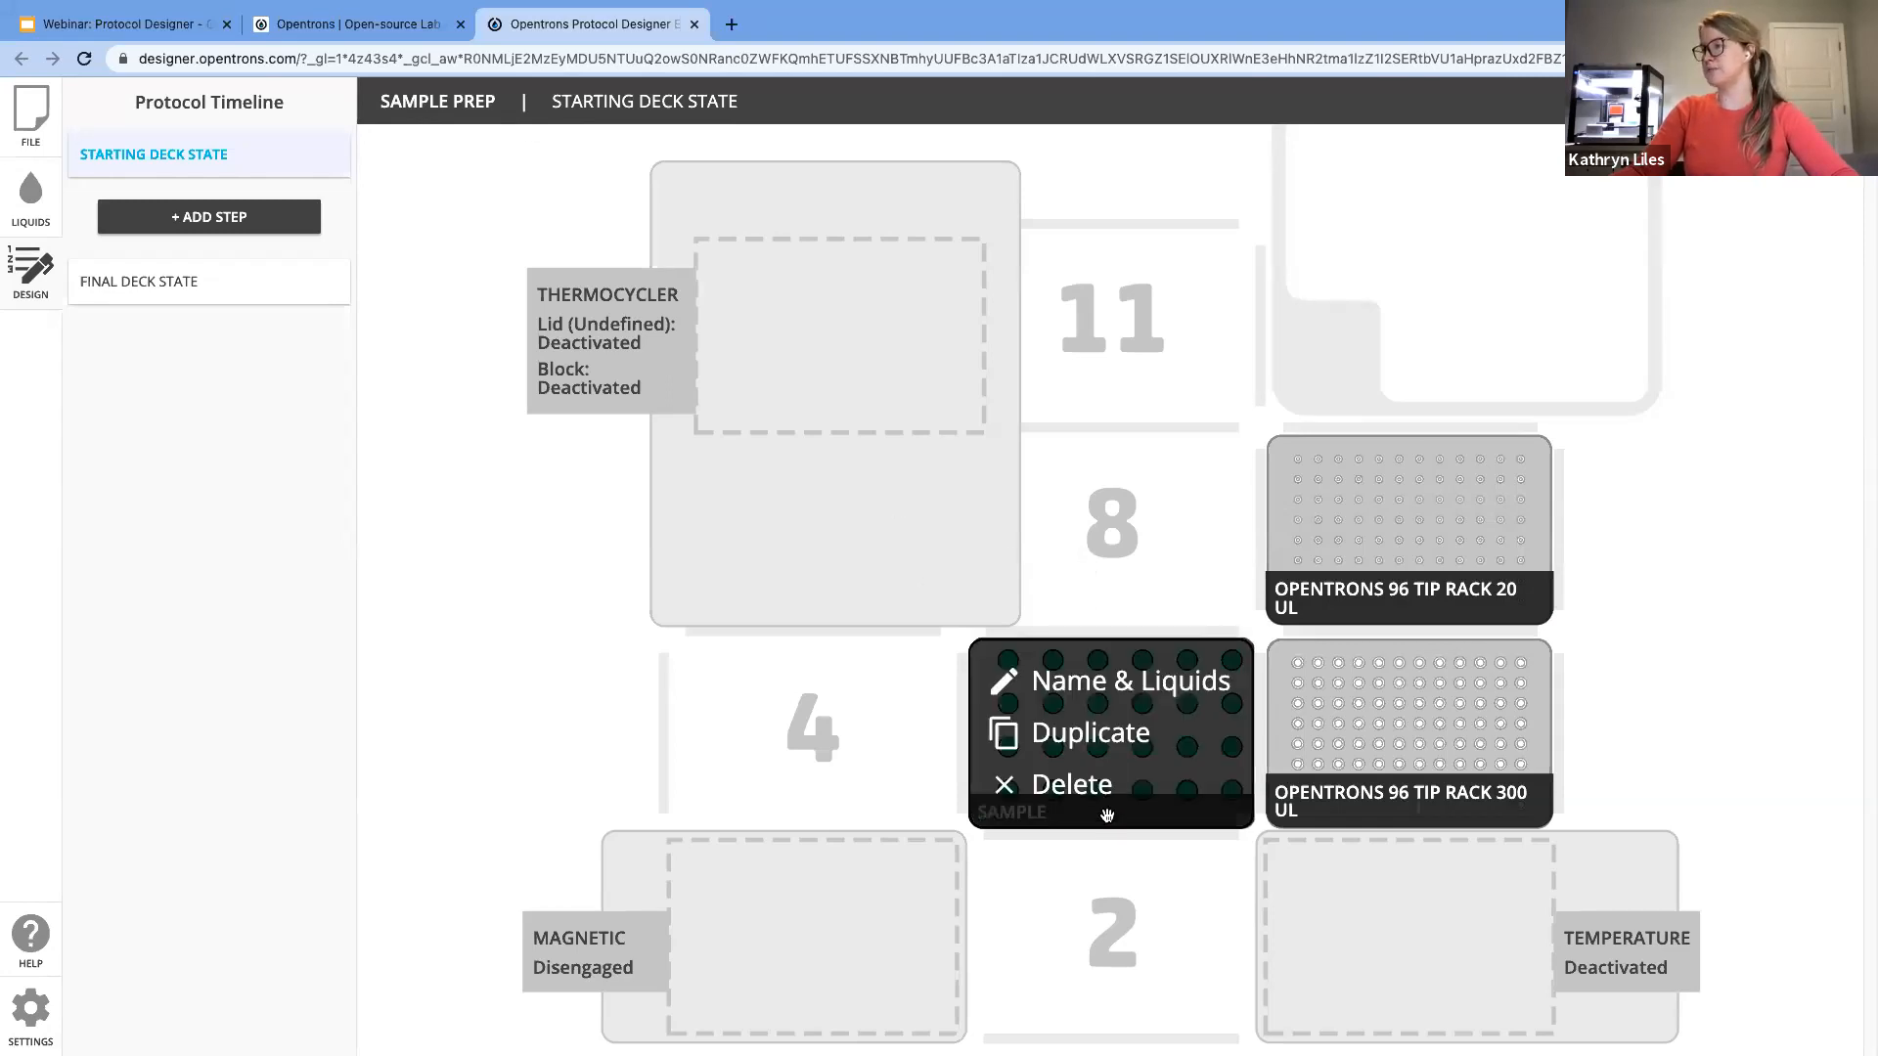
Step: Add a NEST 12 Well Reservoir 15 mL to slot 4 and nickname it Reagents
mouse_move(893, 758)
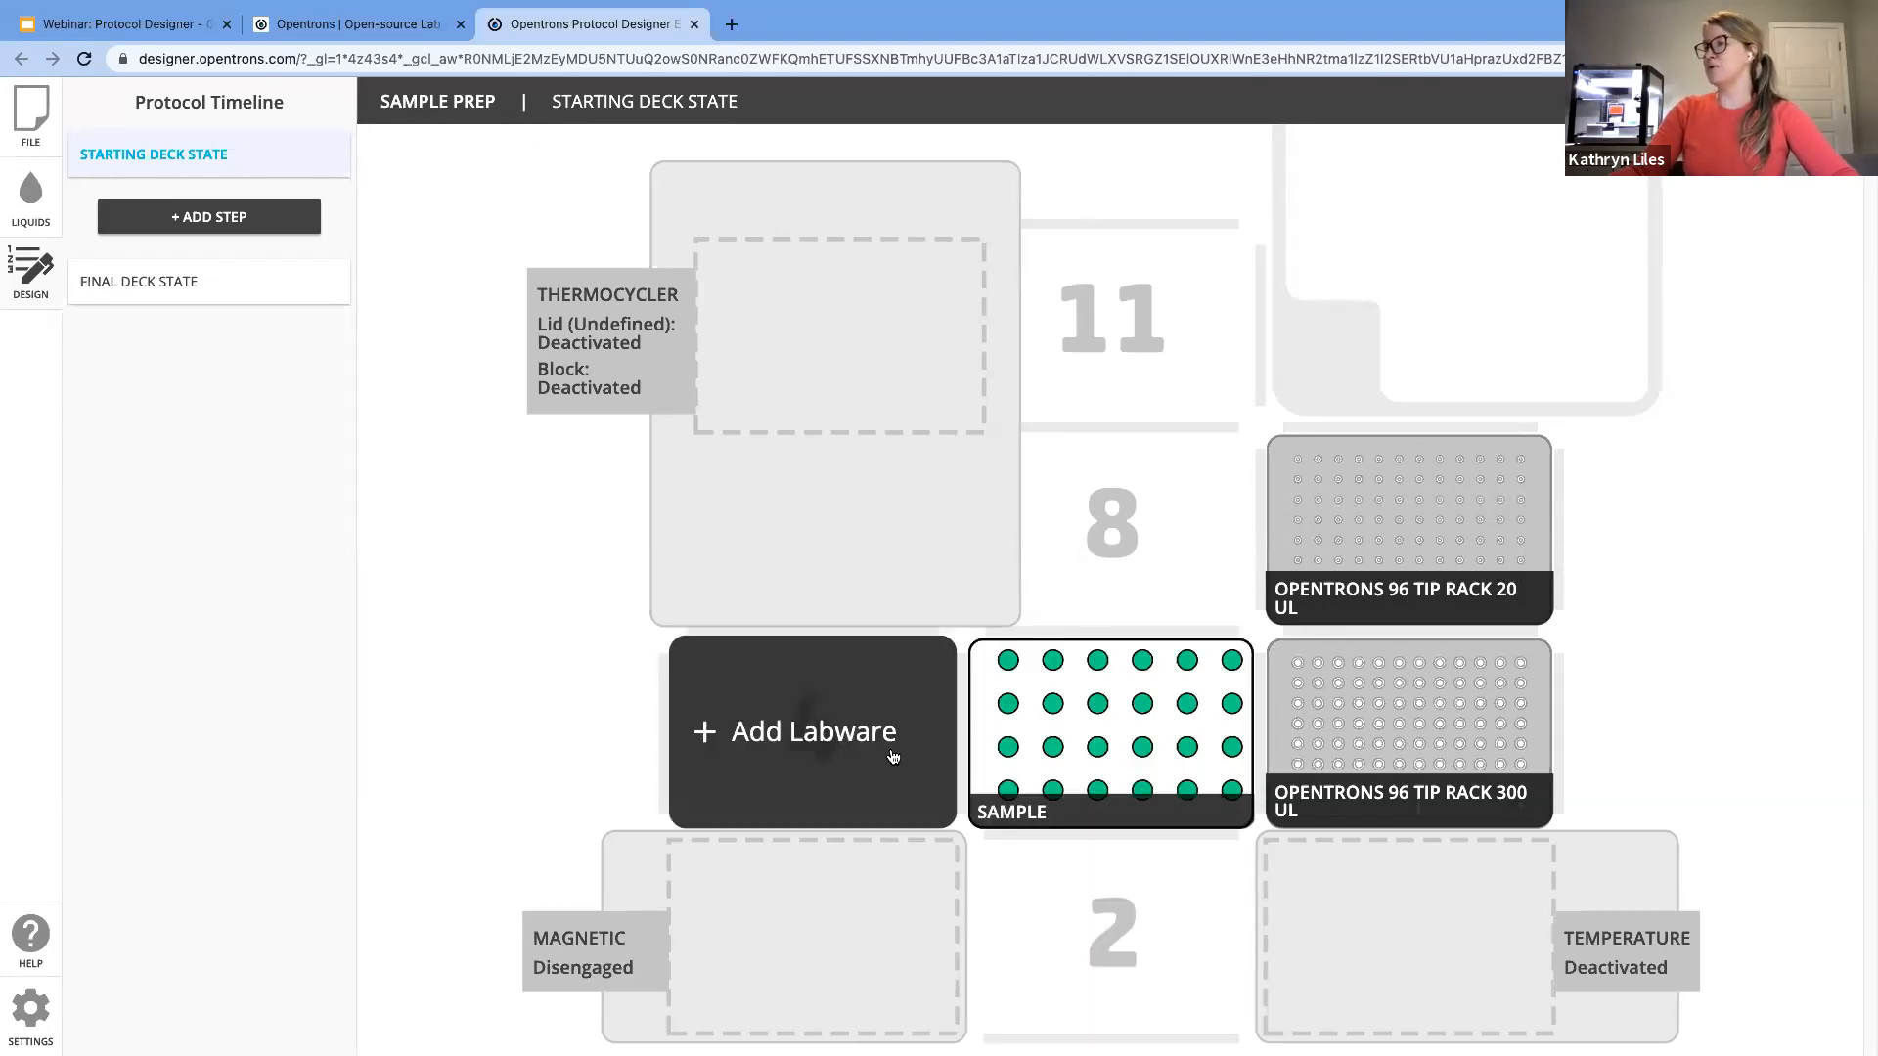
click(817, 743)
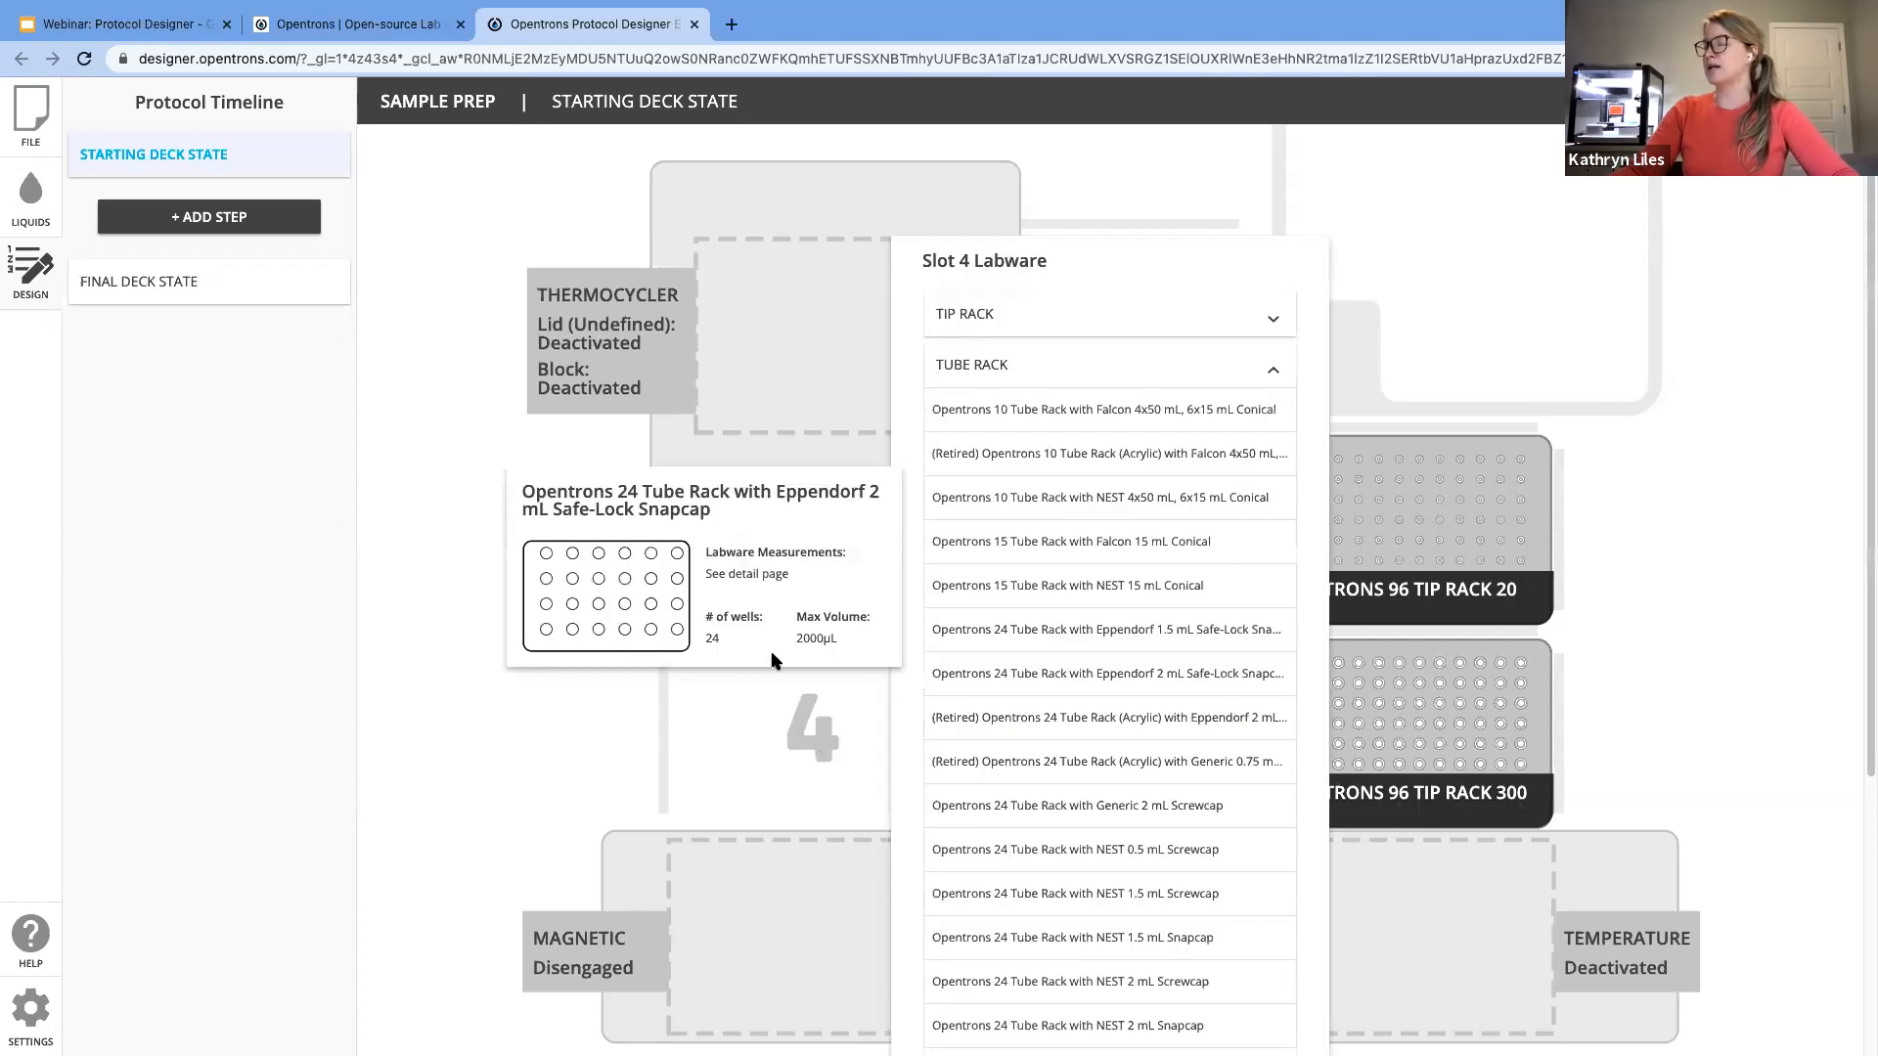
click(1274, 369)
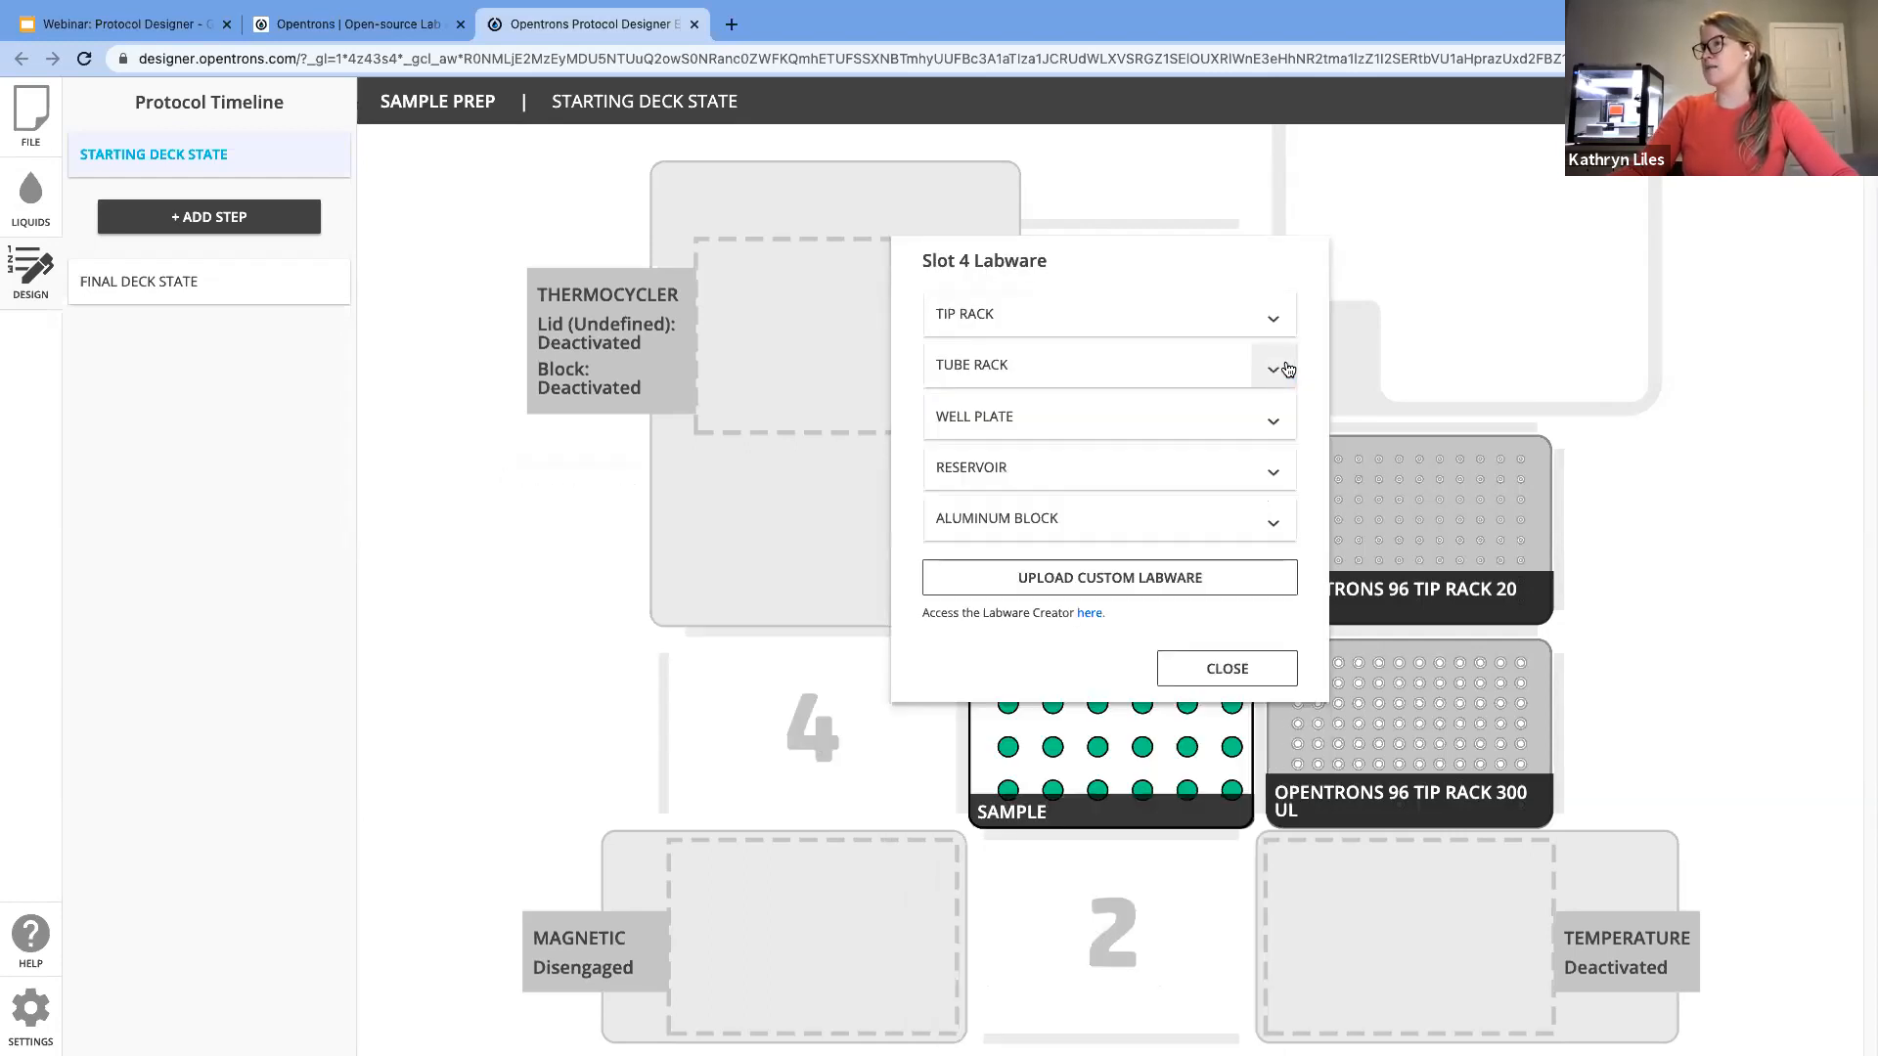
click(1277, 467)
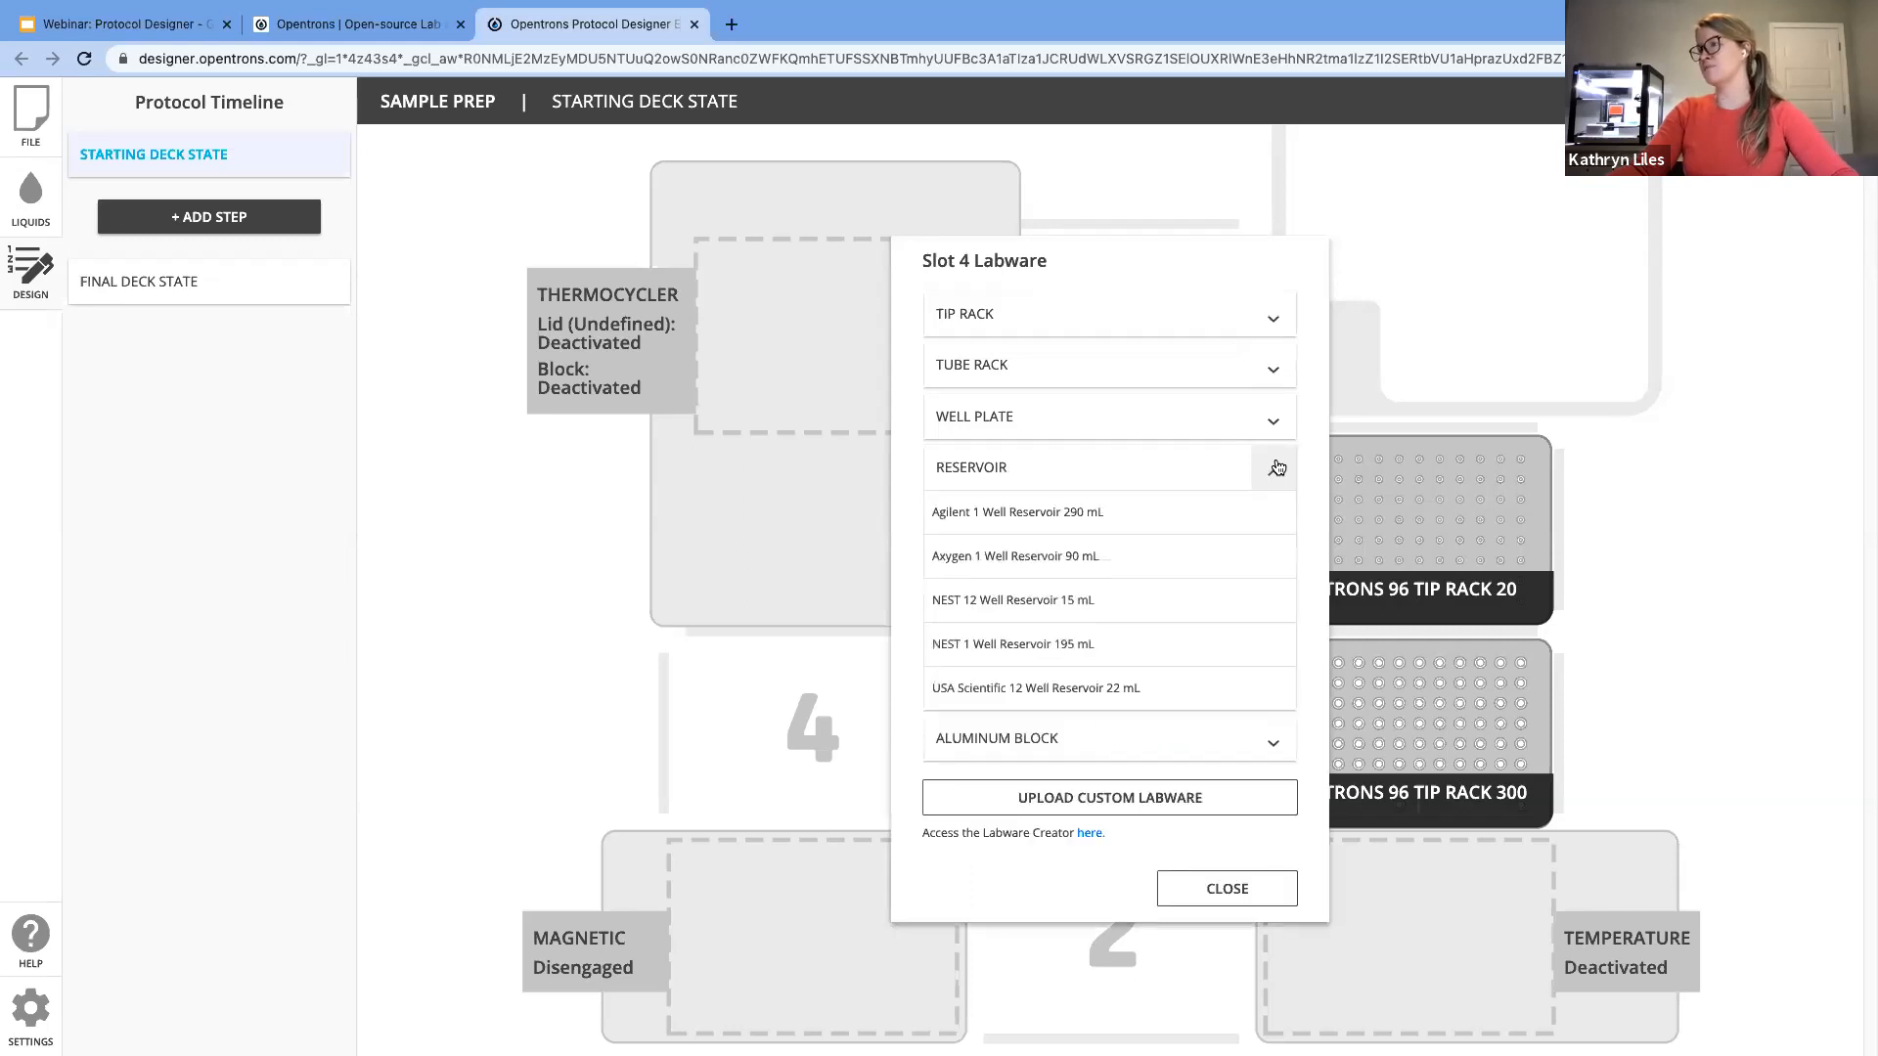
click(1073, 608)
click(849, 675)
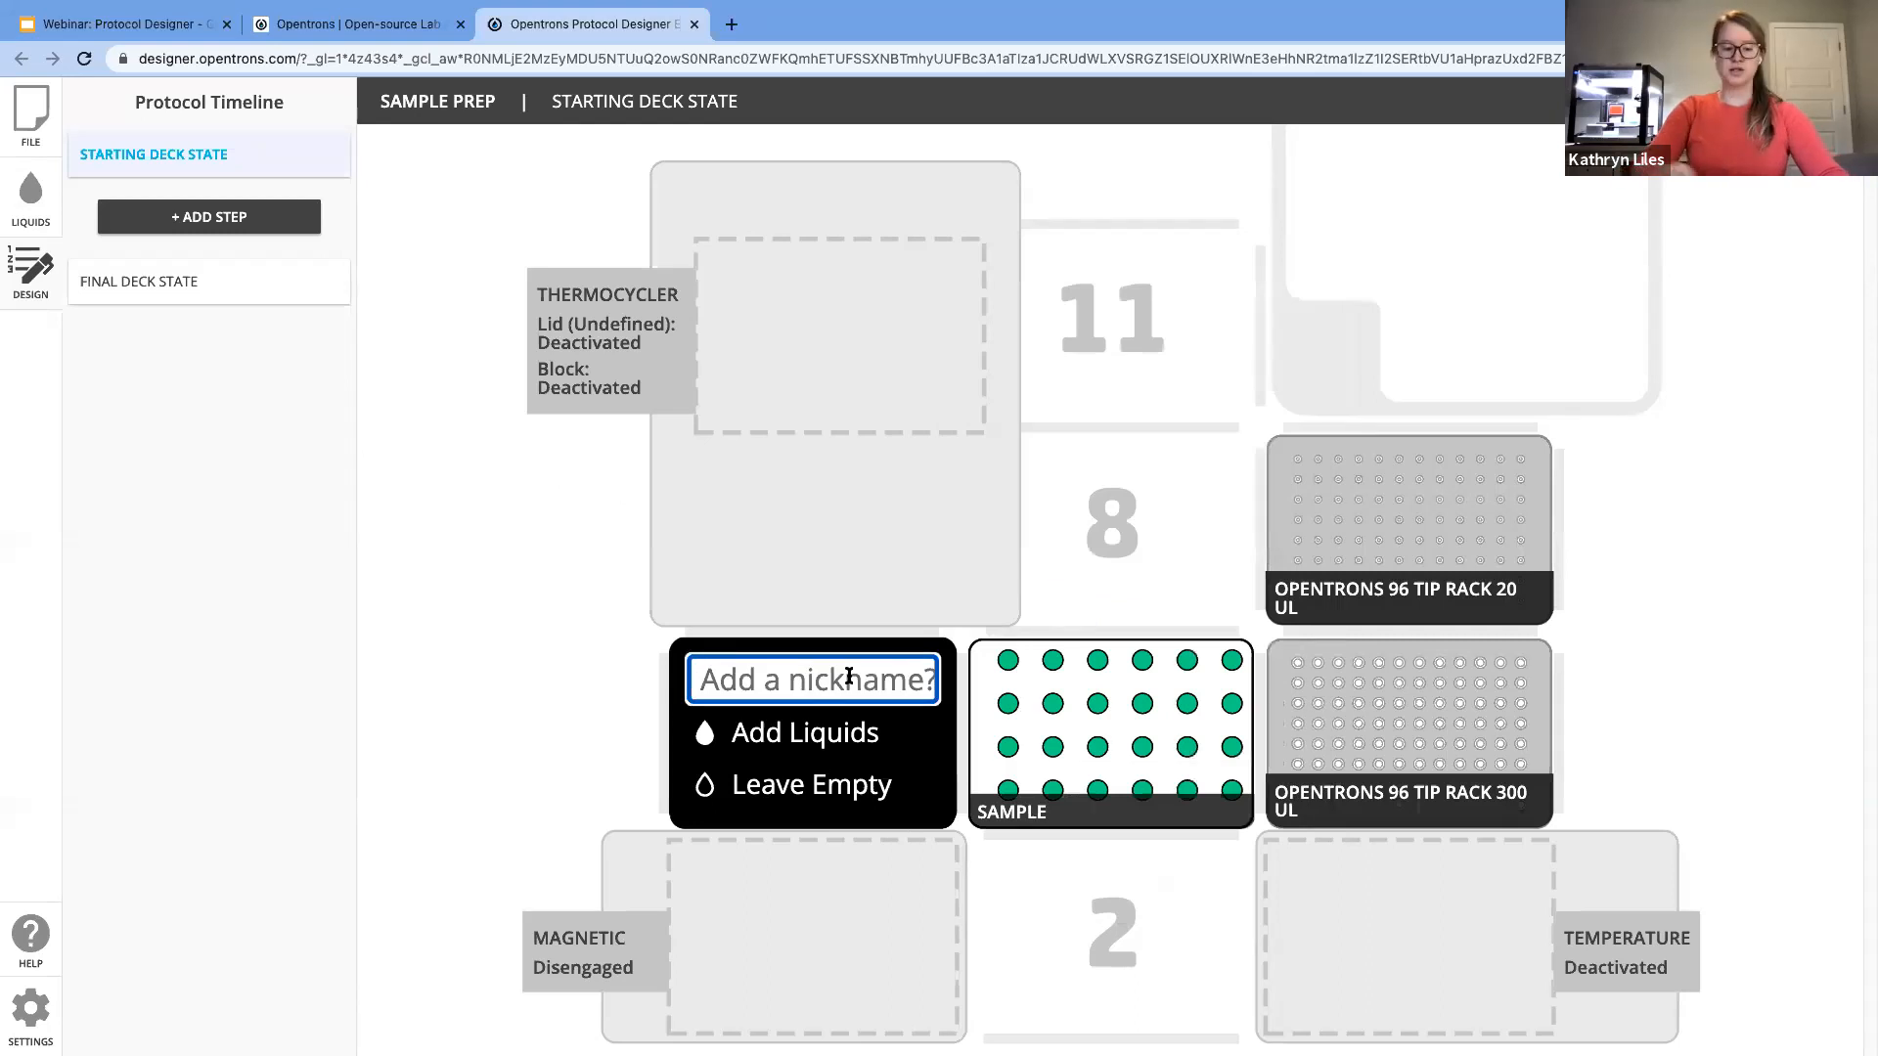
text(Reagents)
Step: Assign 15000 µL of Lysis Buffer to well A1 of the Reagents reservoir, save, and return to the deck
click(830, 732)
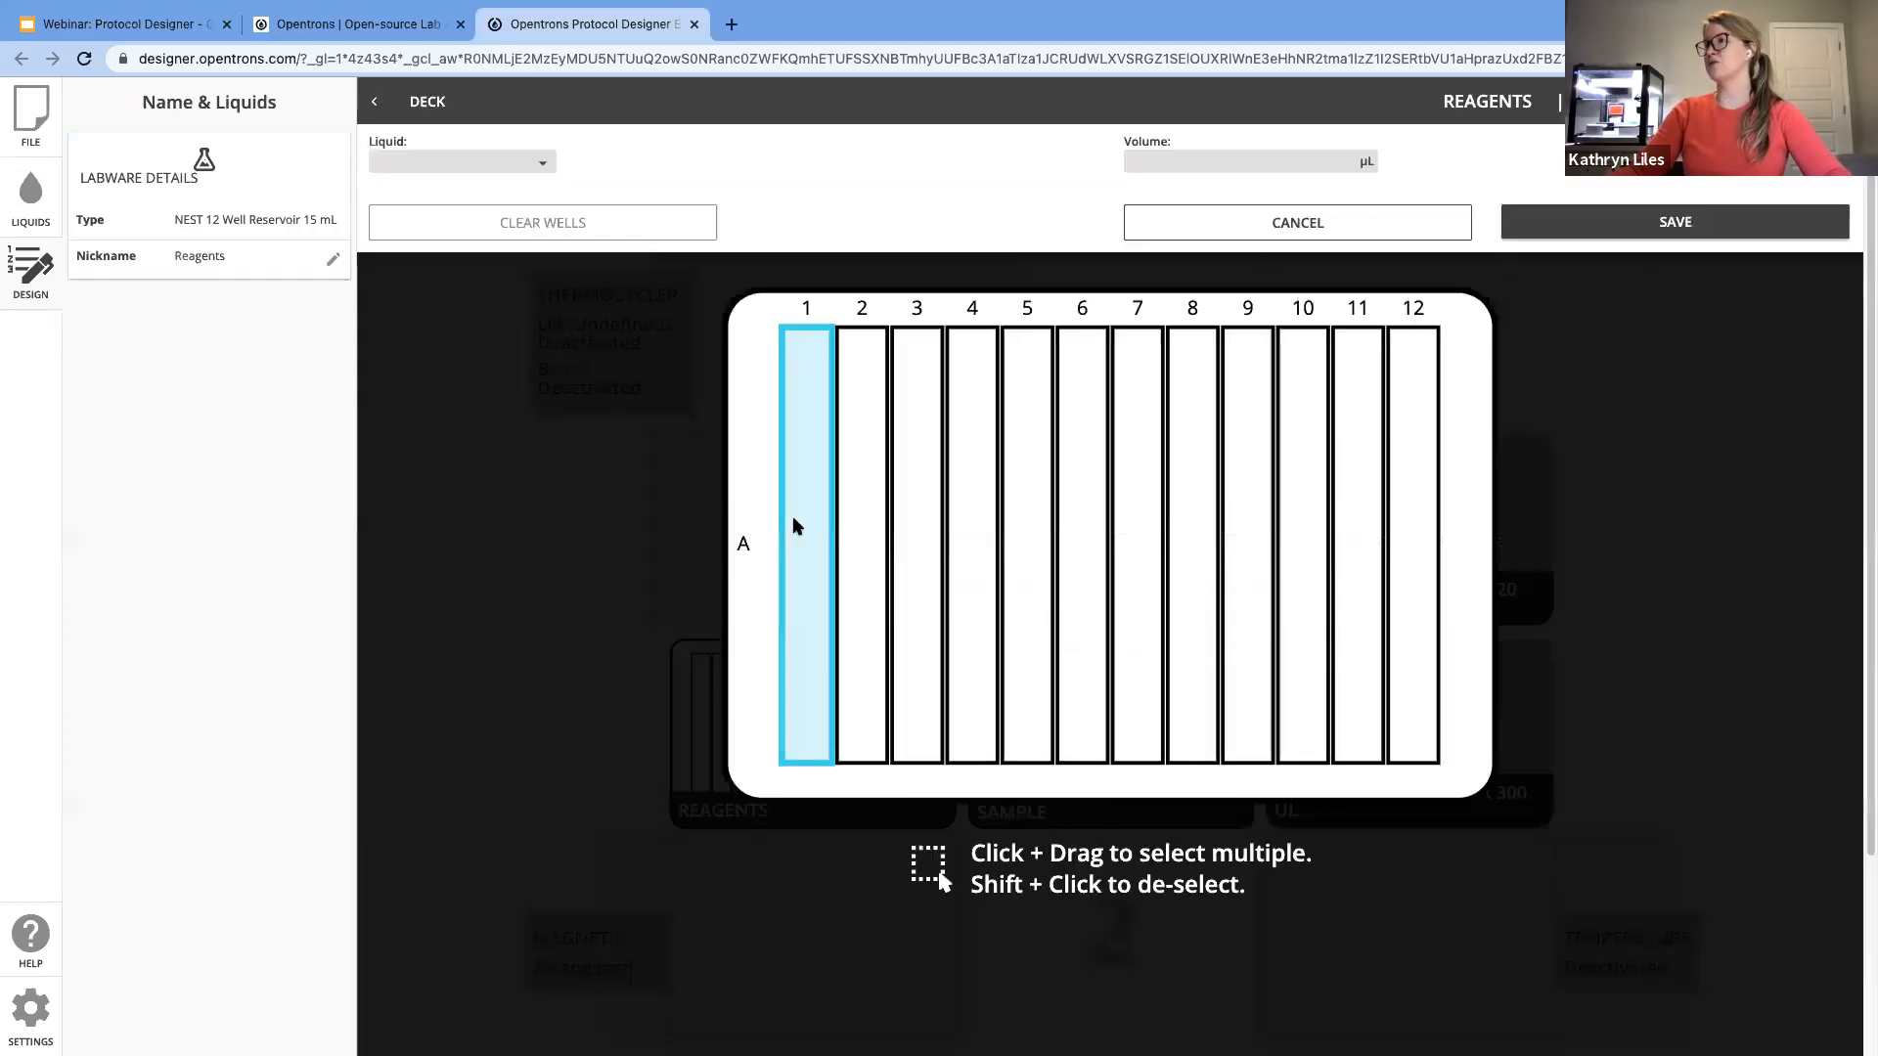
click(515, 164)
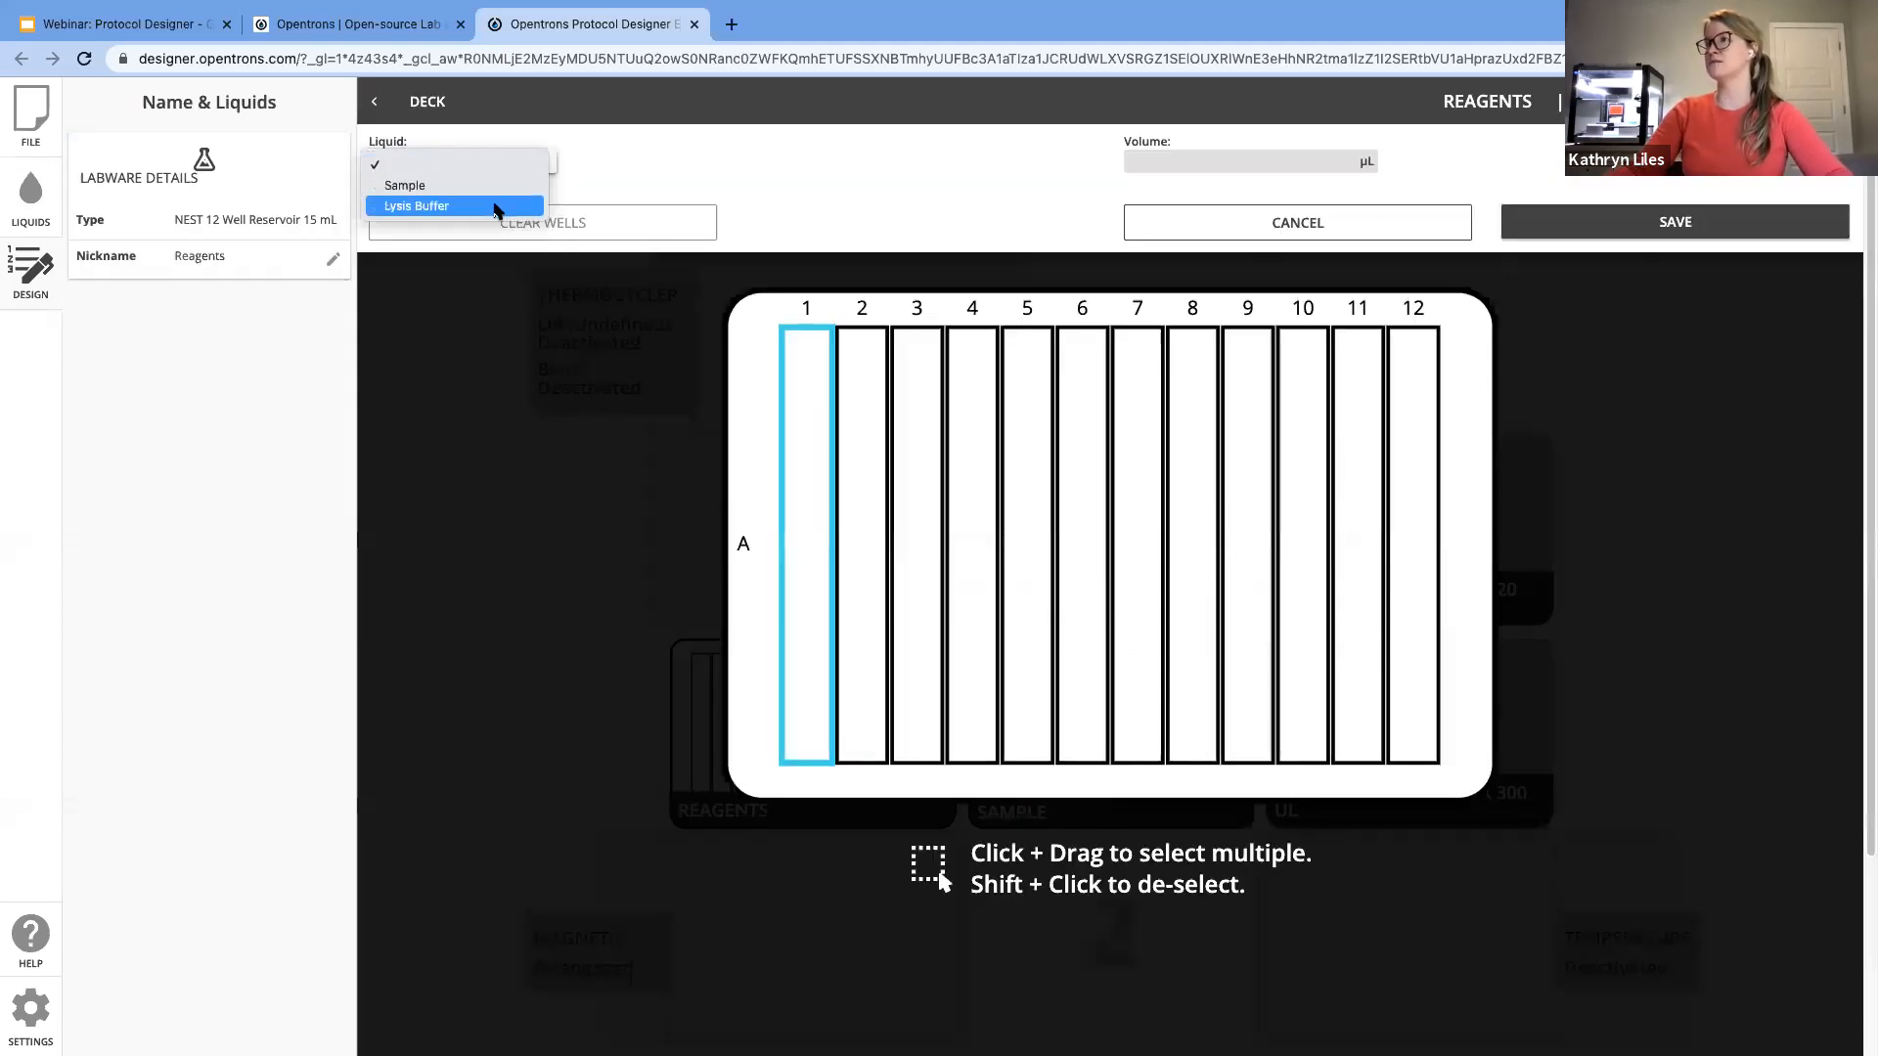
click(496, 206)
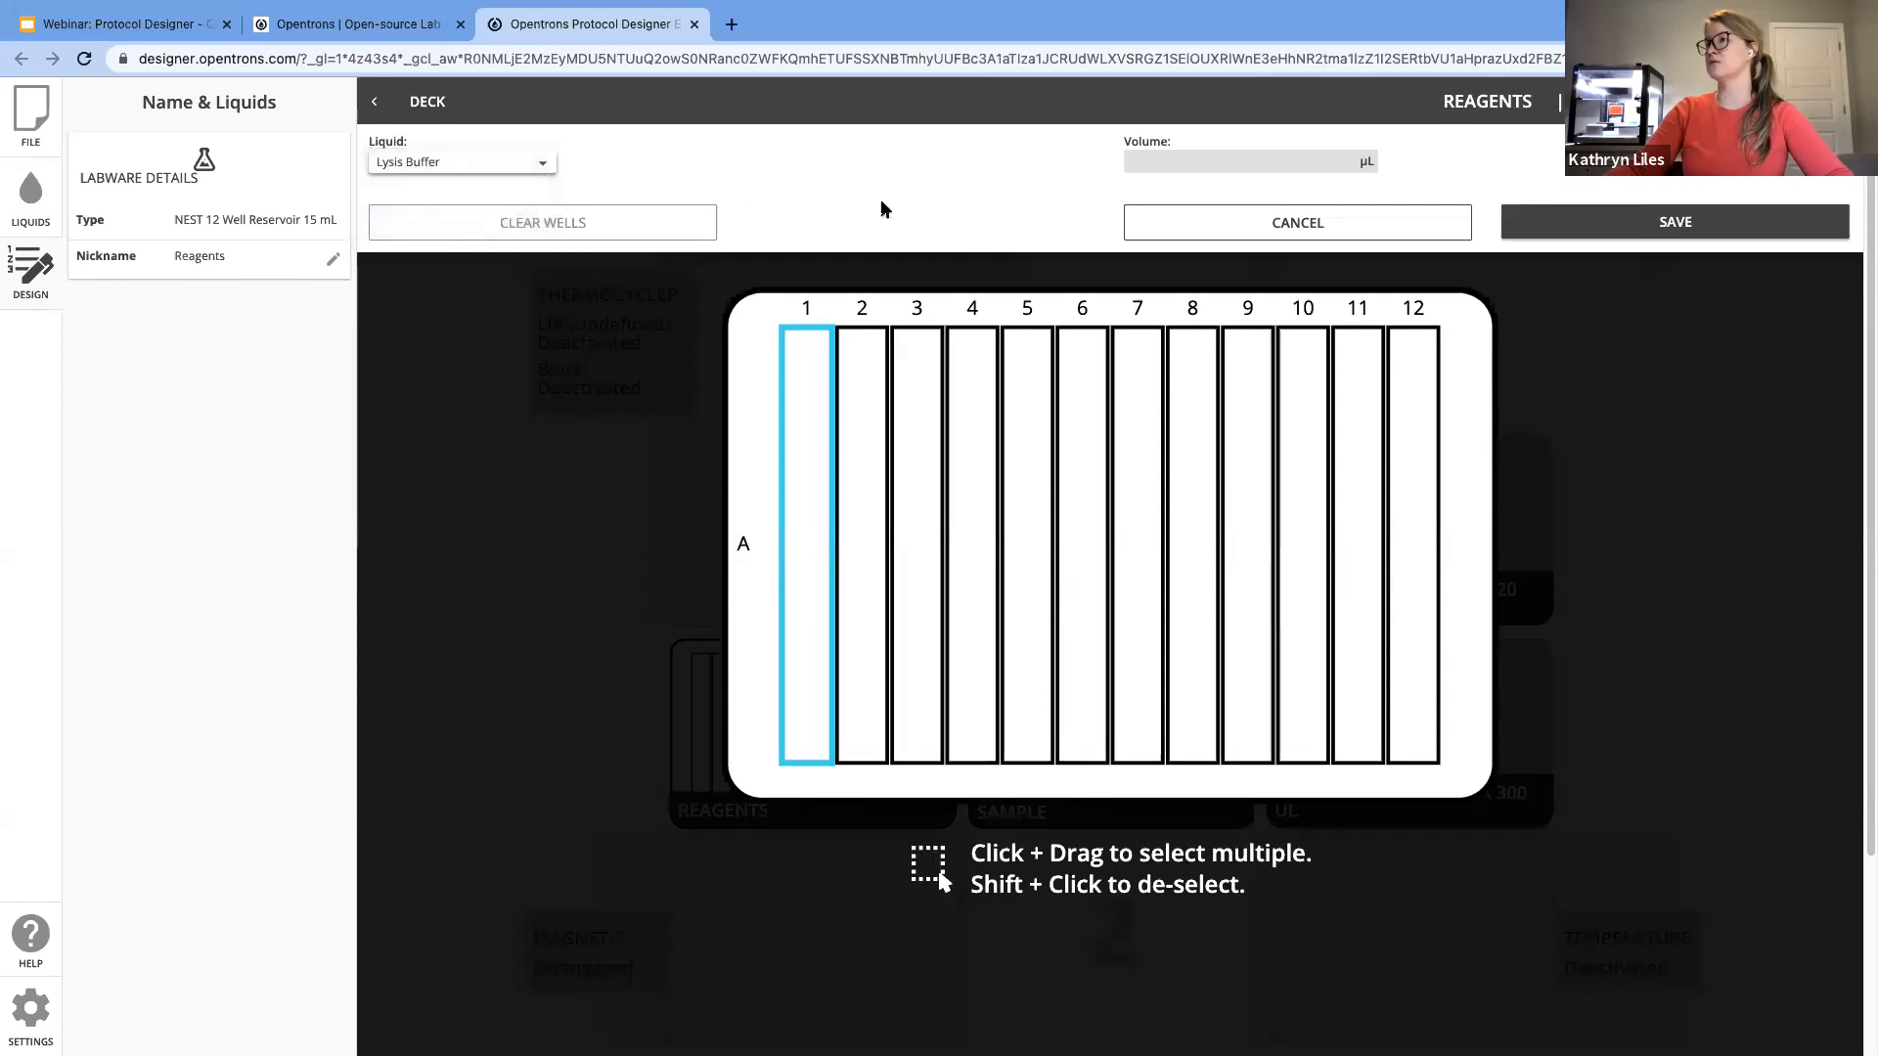
click(1184, 162)
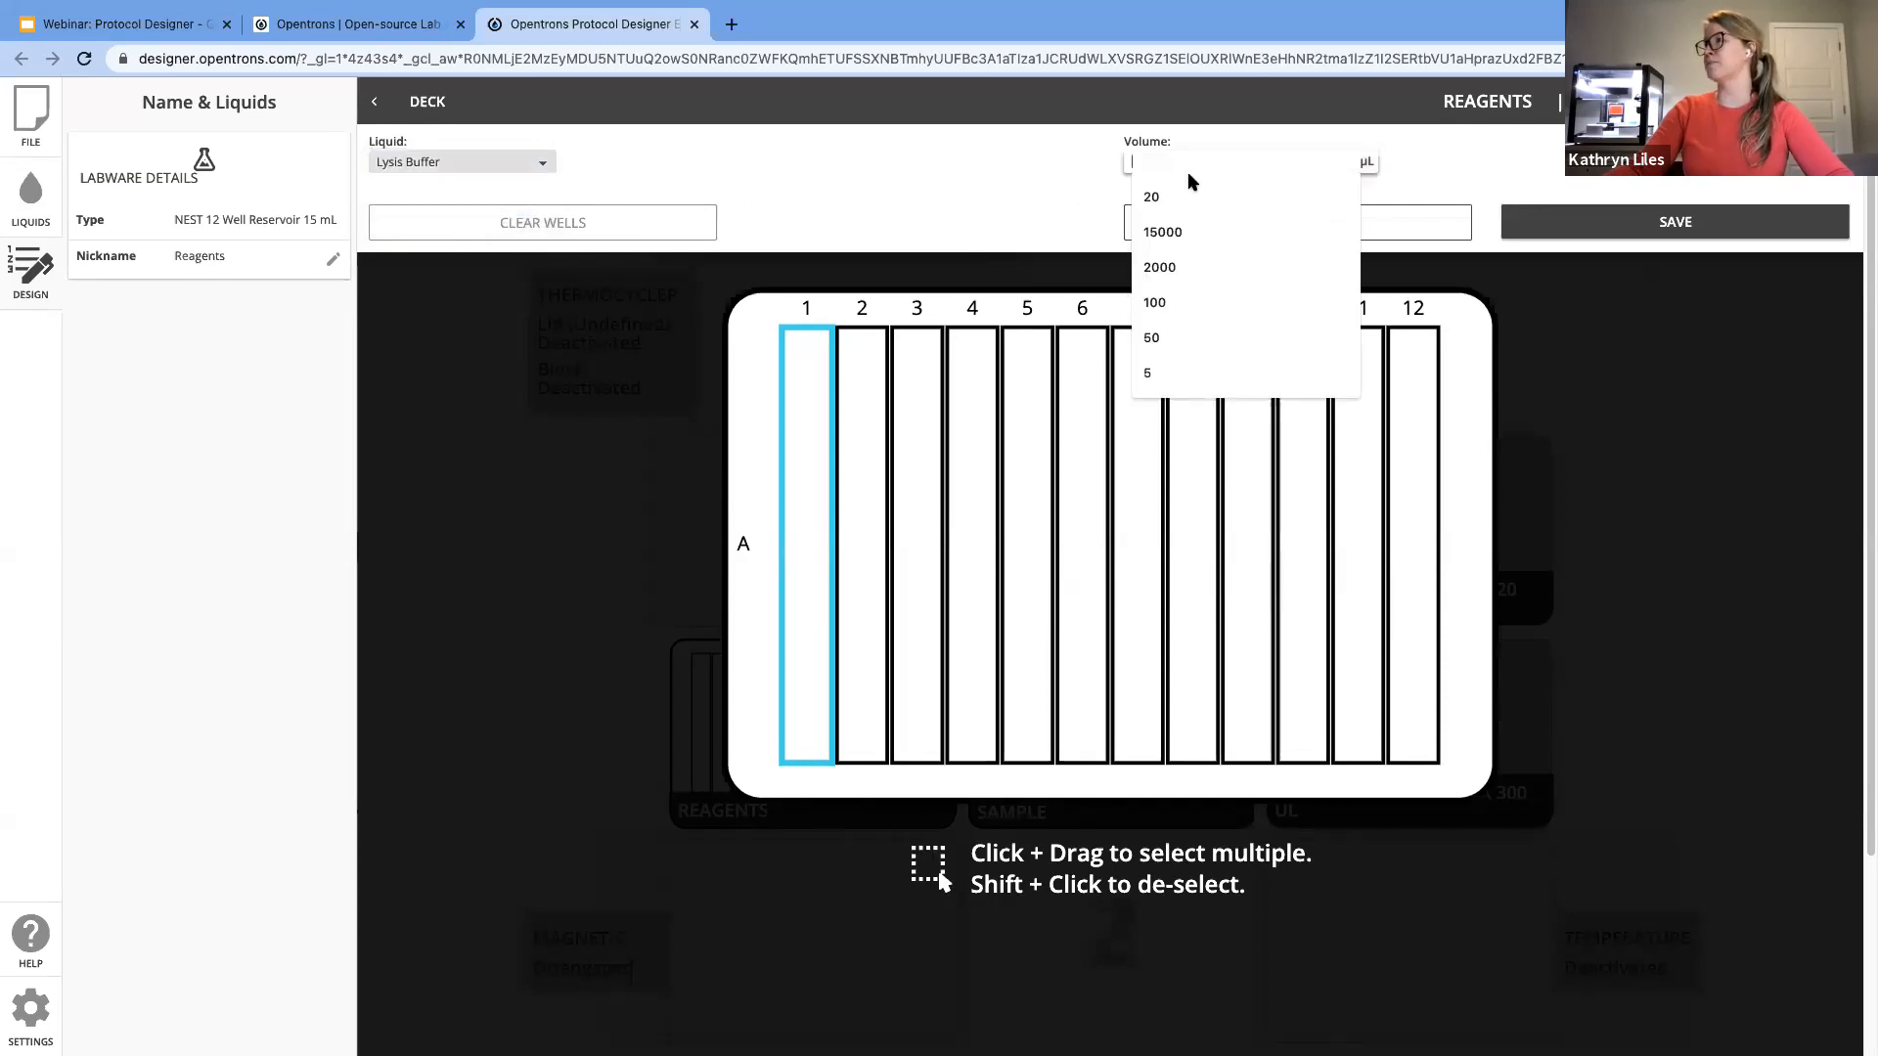
click(1177, 231)
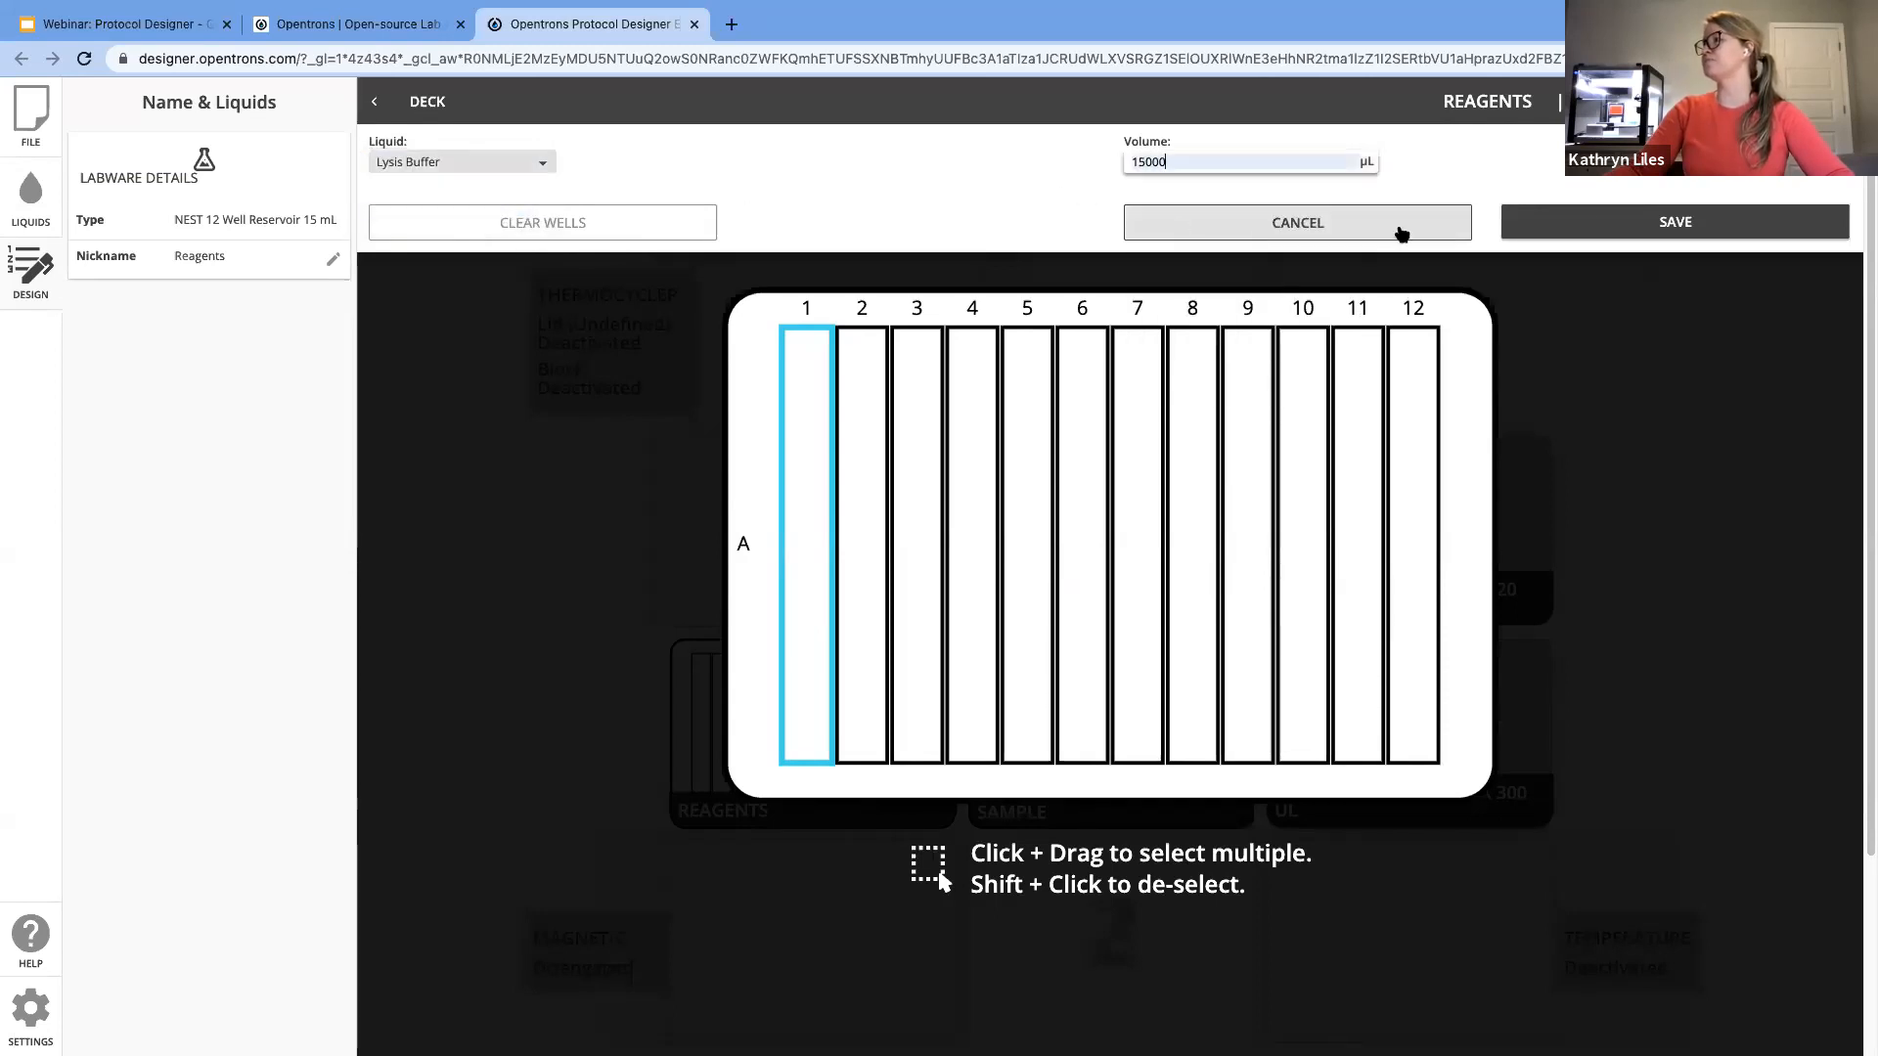
click(1585, 221)
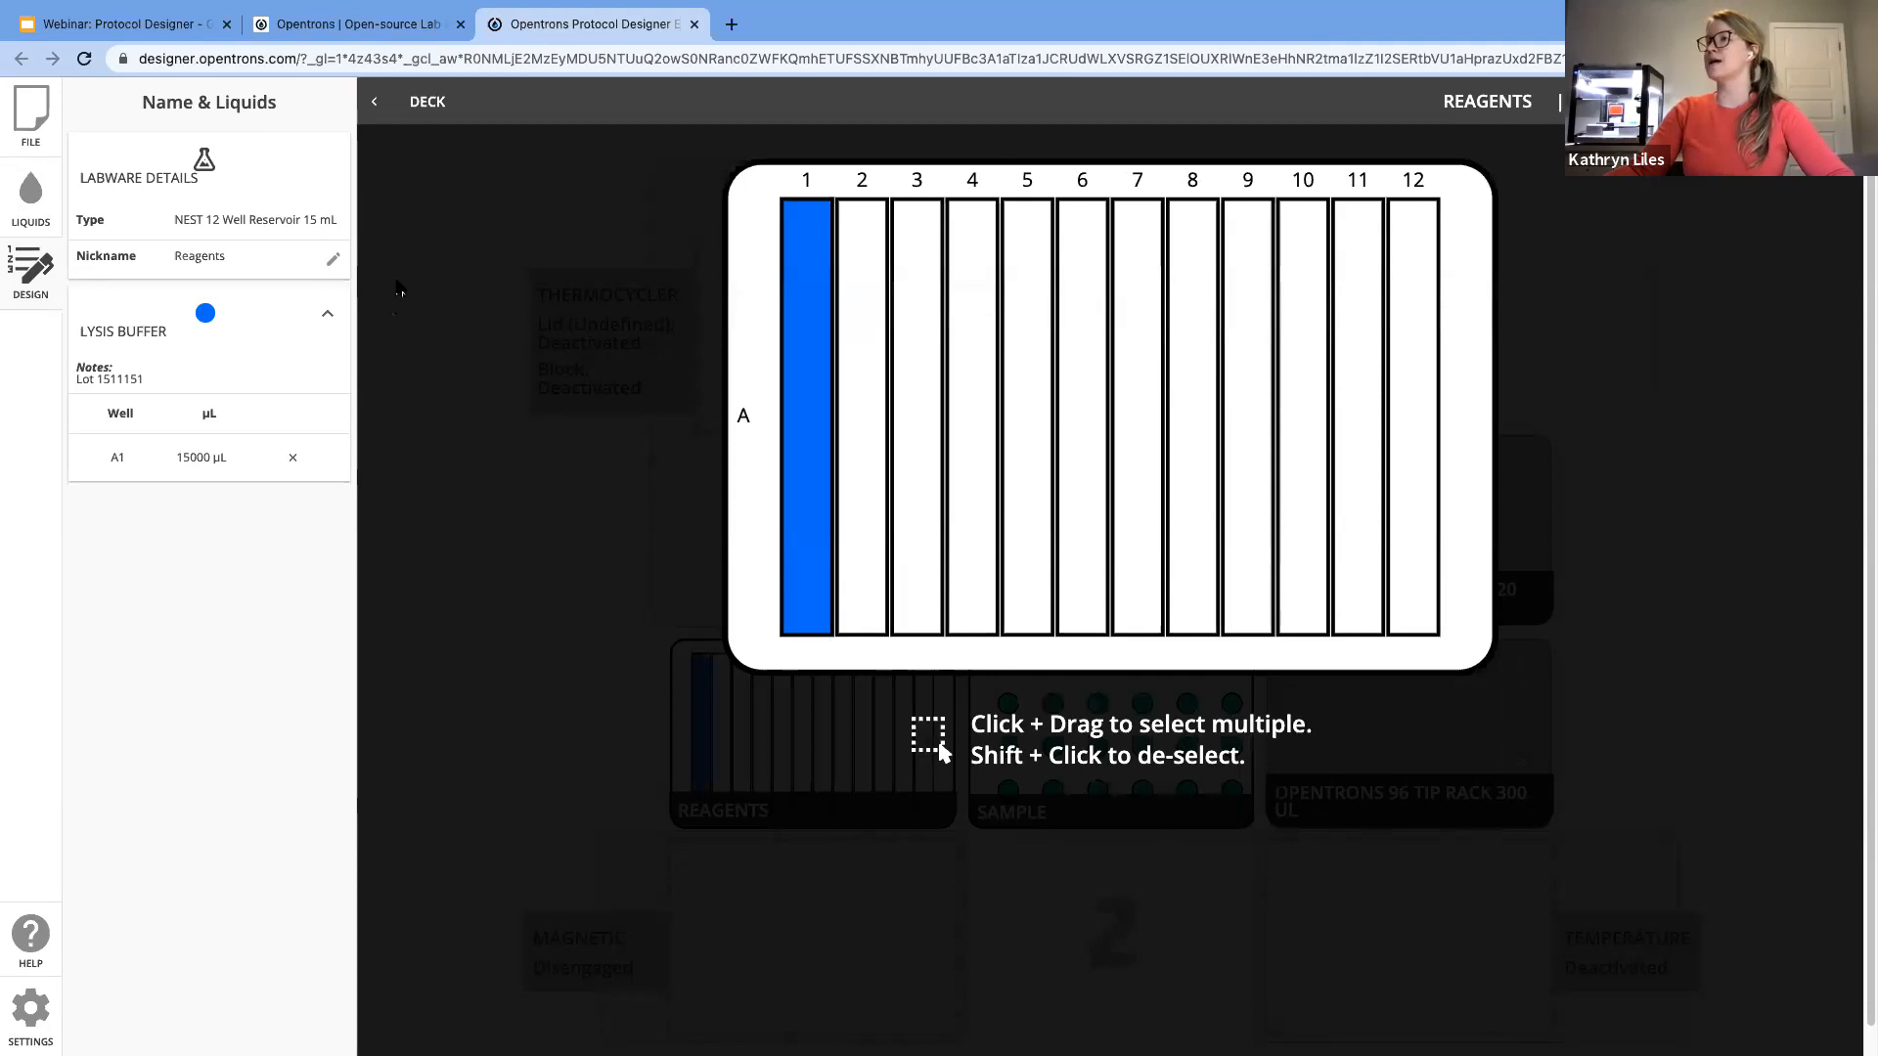
click(416, 101)
Step: Add an Opentrons 96 Well Aluminum Block with NEST Well Plate to the slot 3 Temperature module, nickname it Destination, and leave it empty
mouse_move(841, 685)
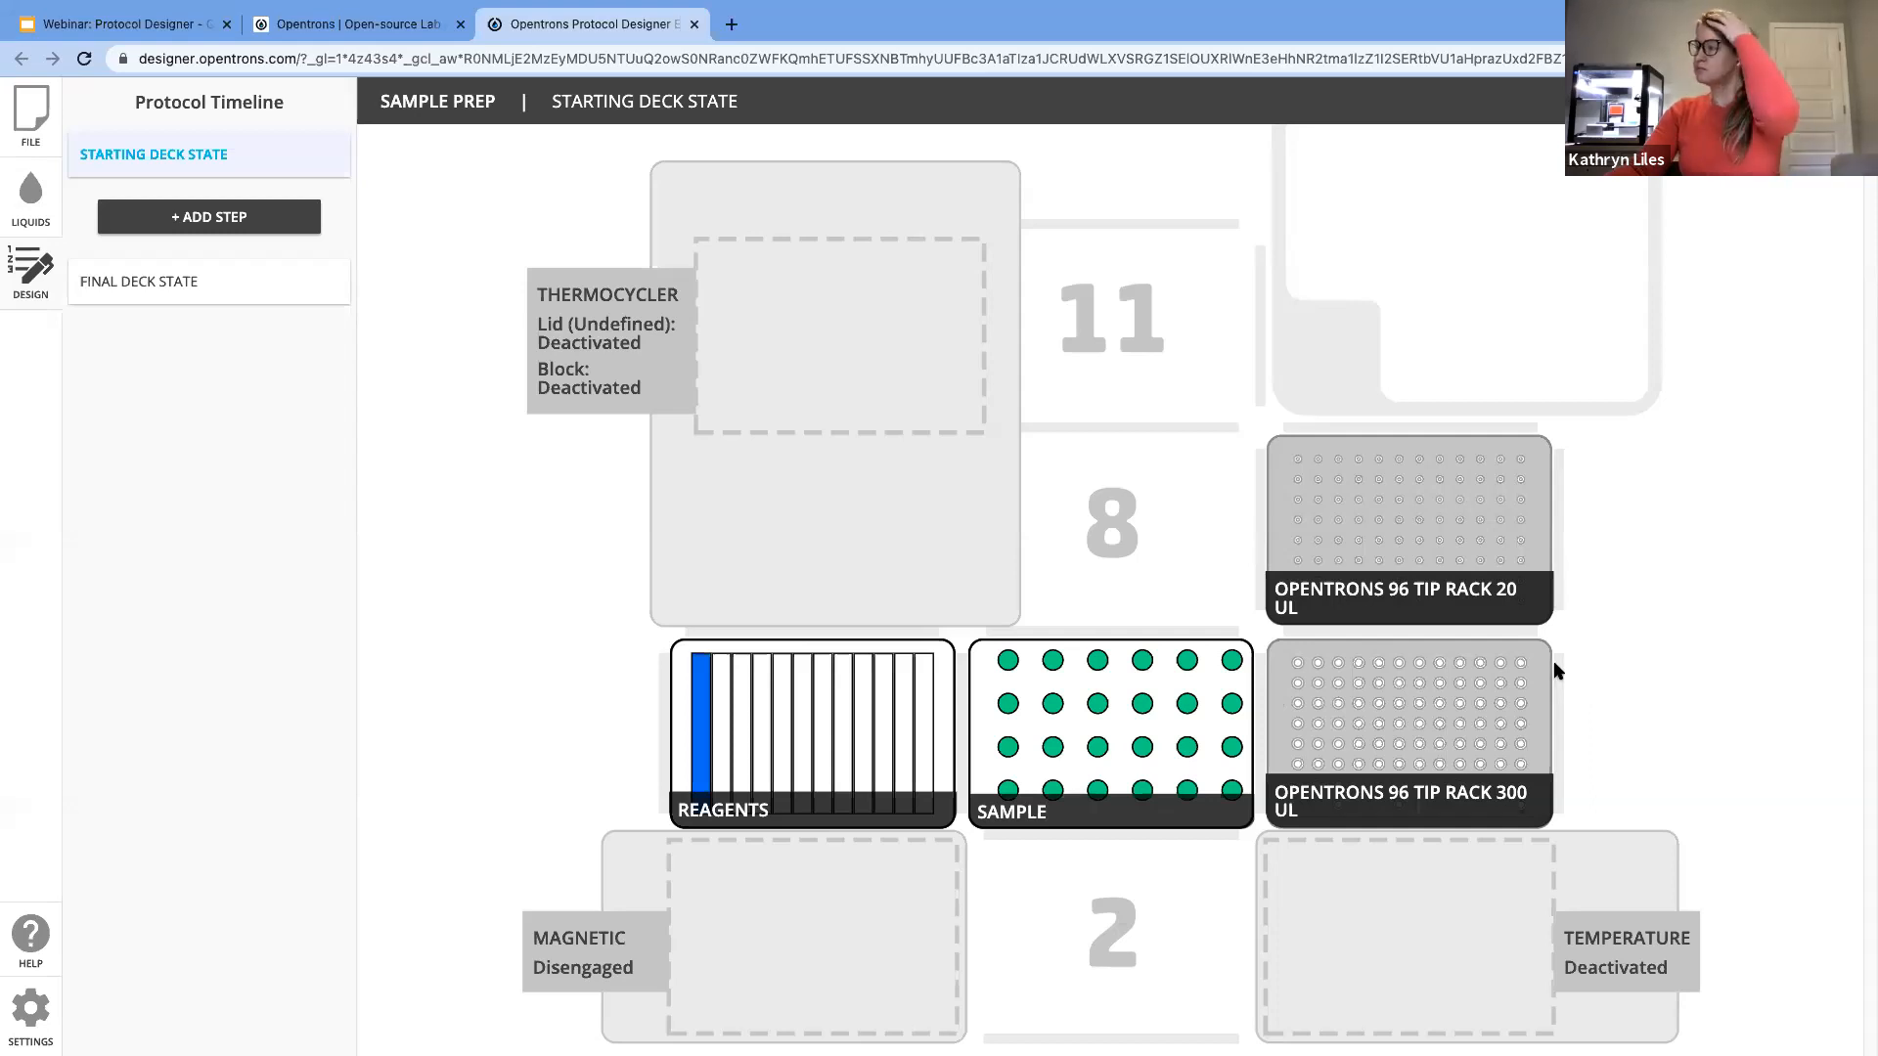
mouse_move(1250, 944)
mouse_move(1384, 939)
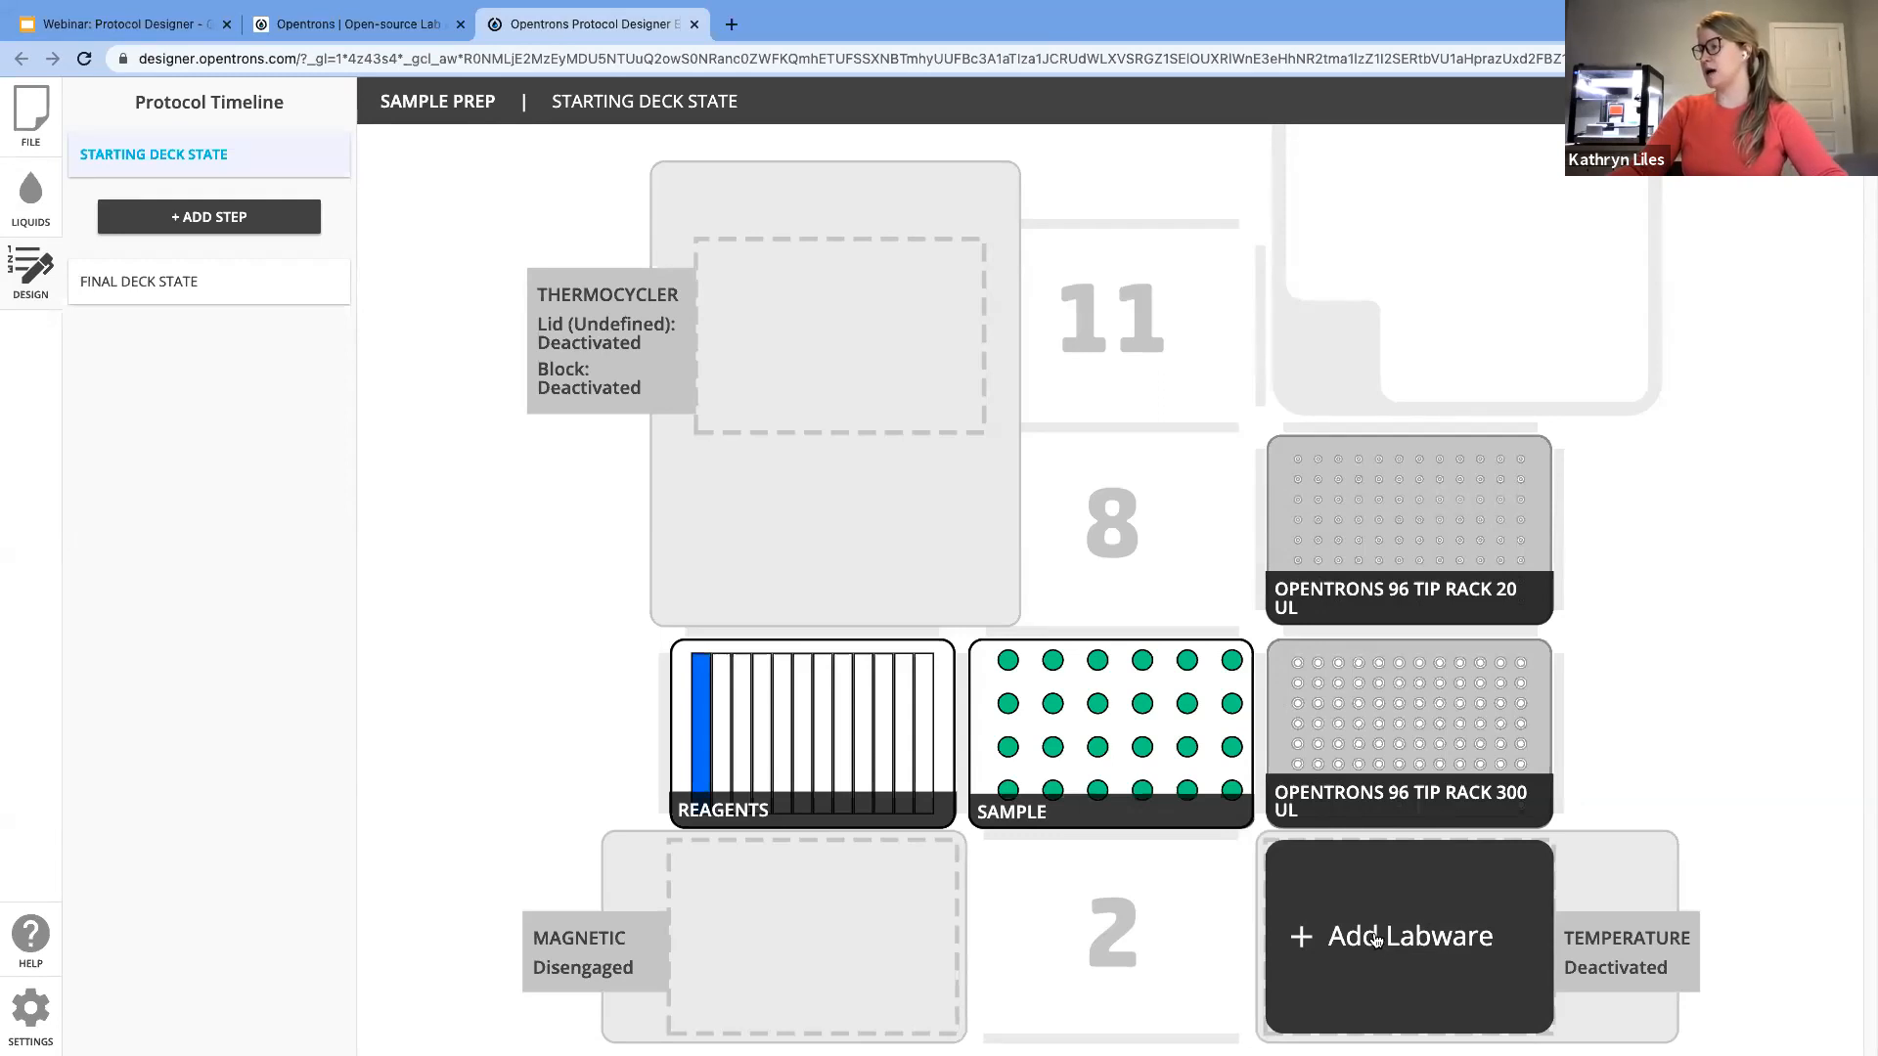
click(1382, 939)
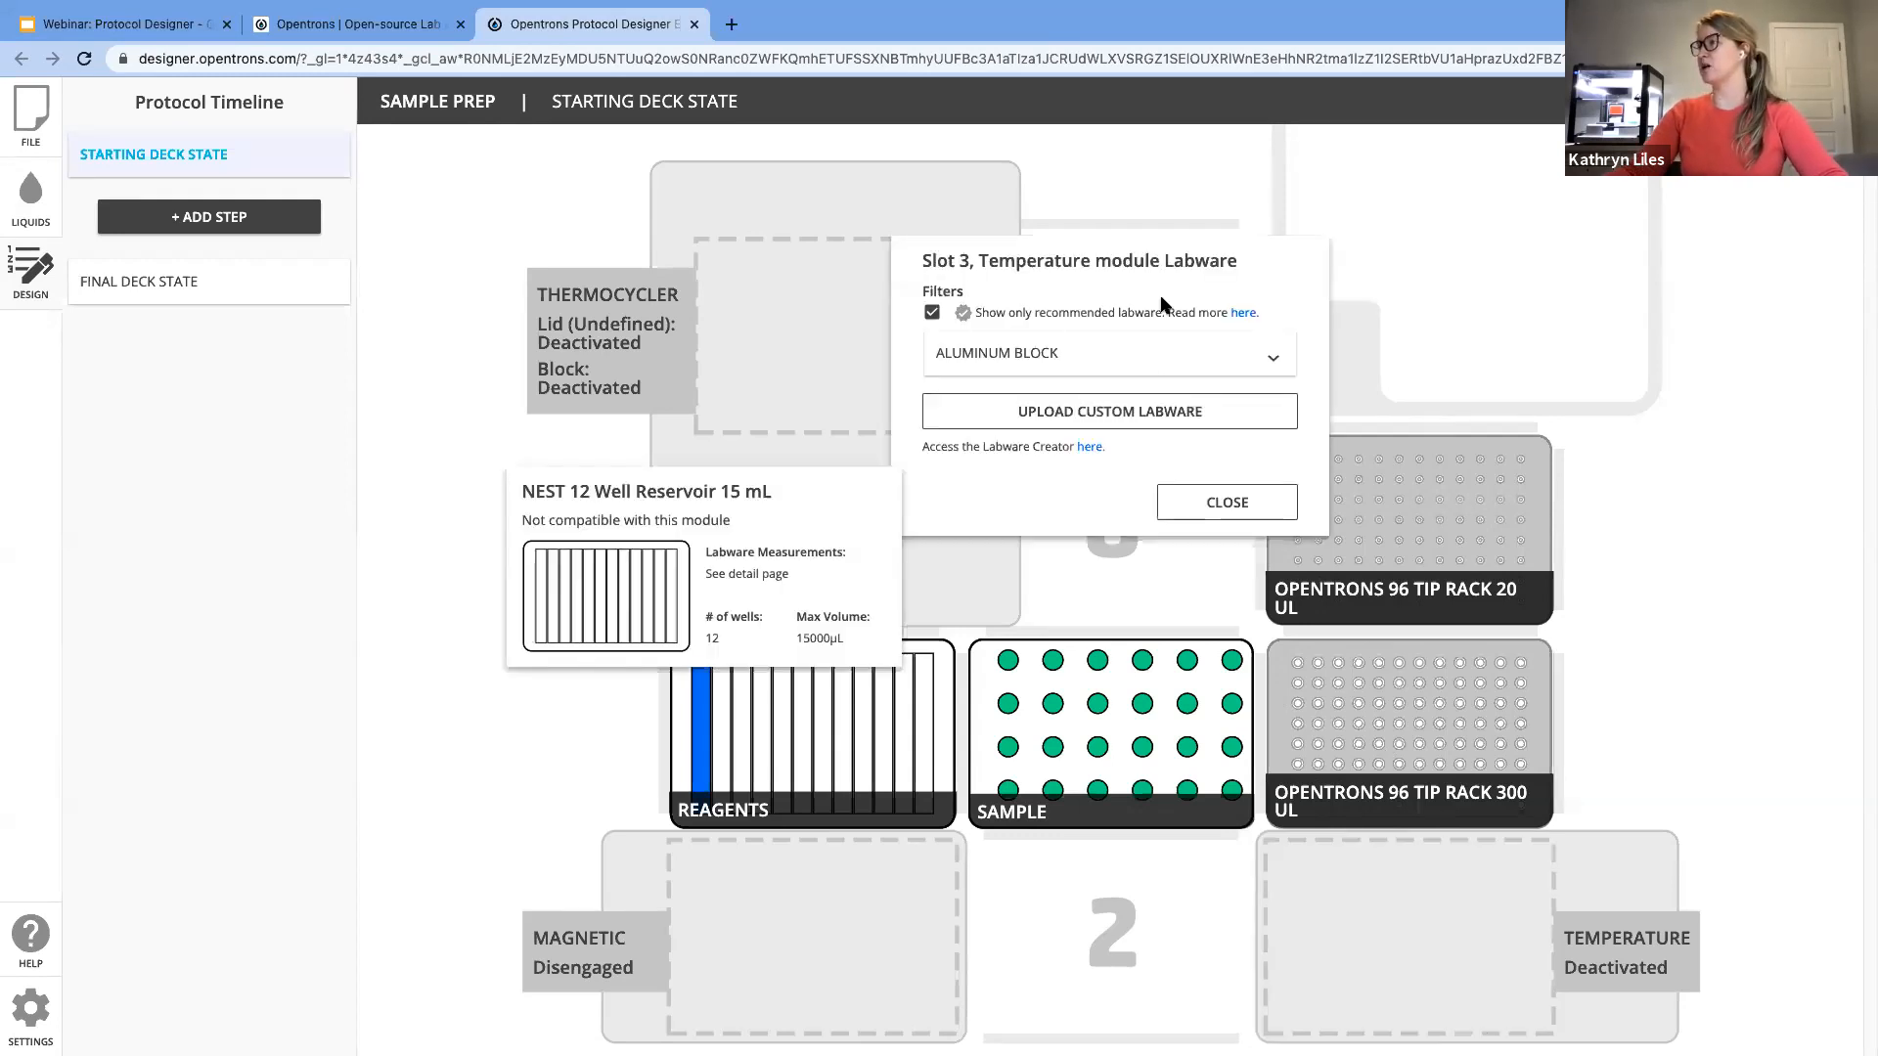
click(1152, 357)
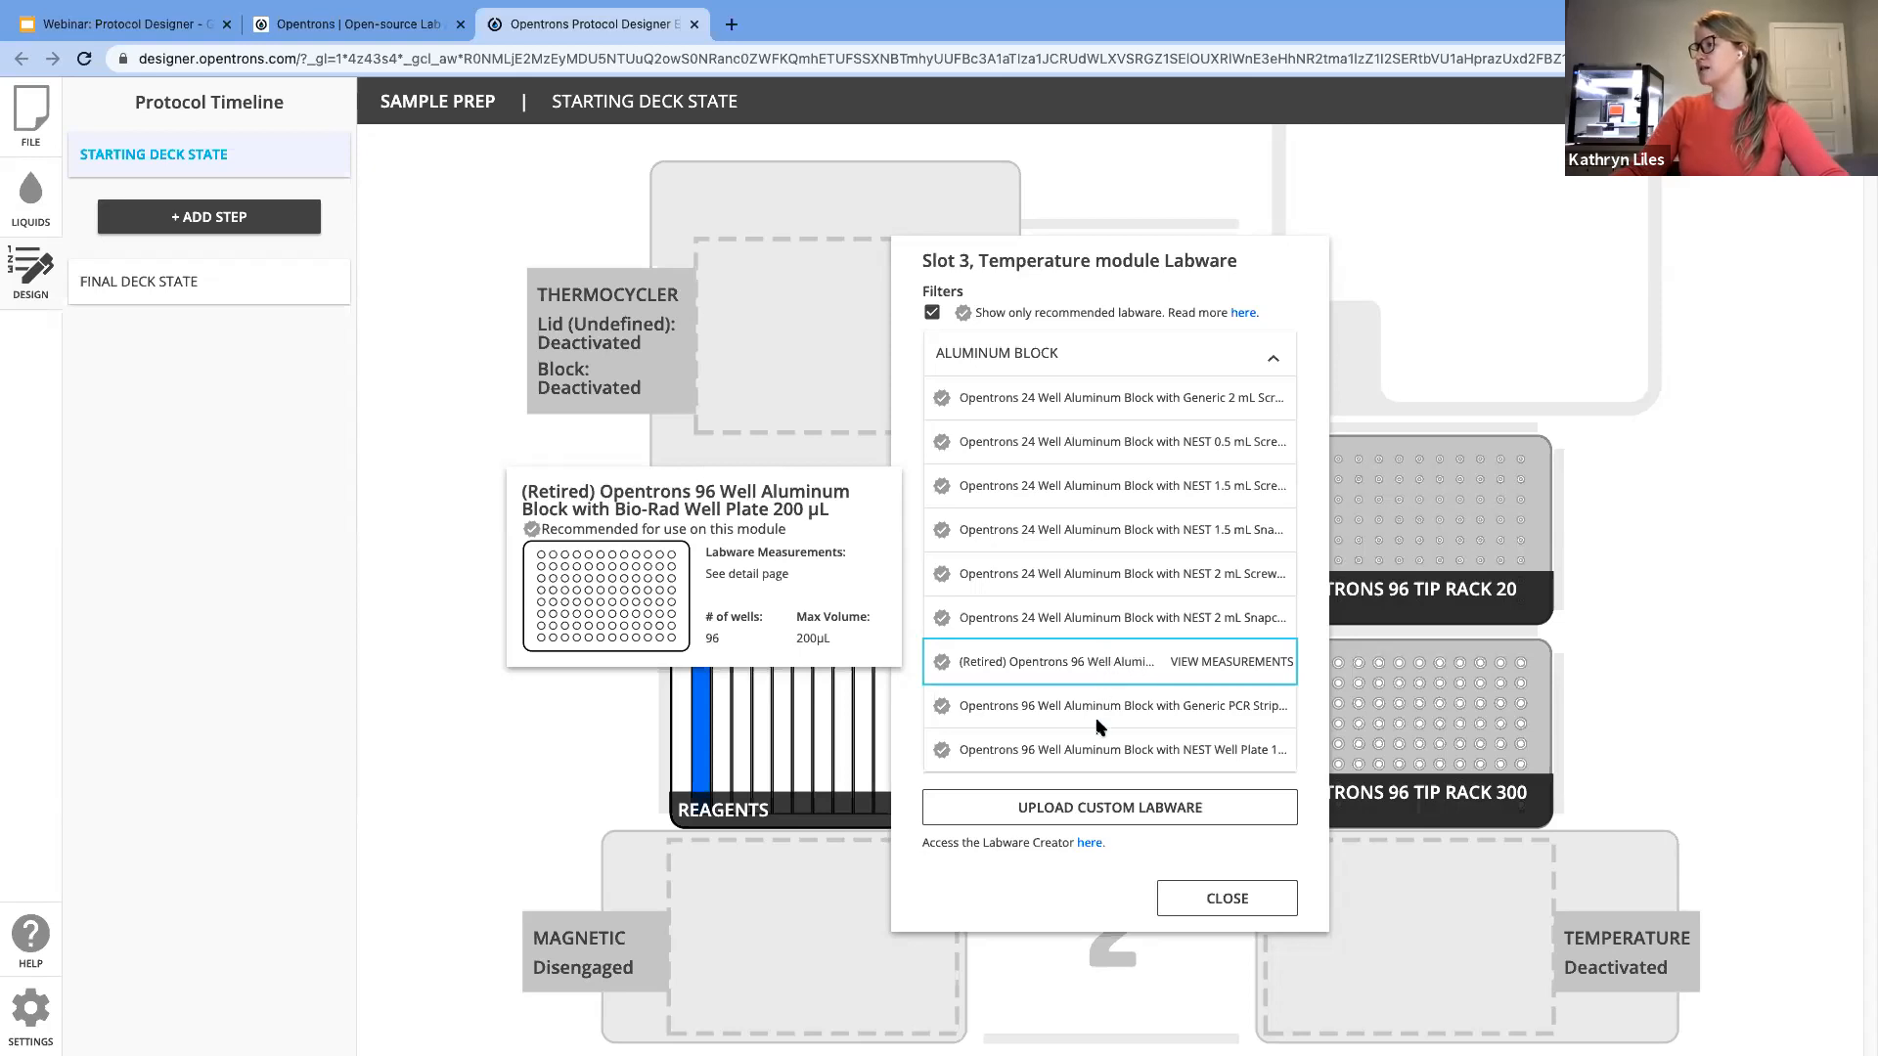
click(1095, 749)
click(1399, 892)
click(1399, 893)
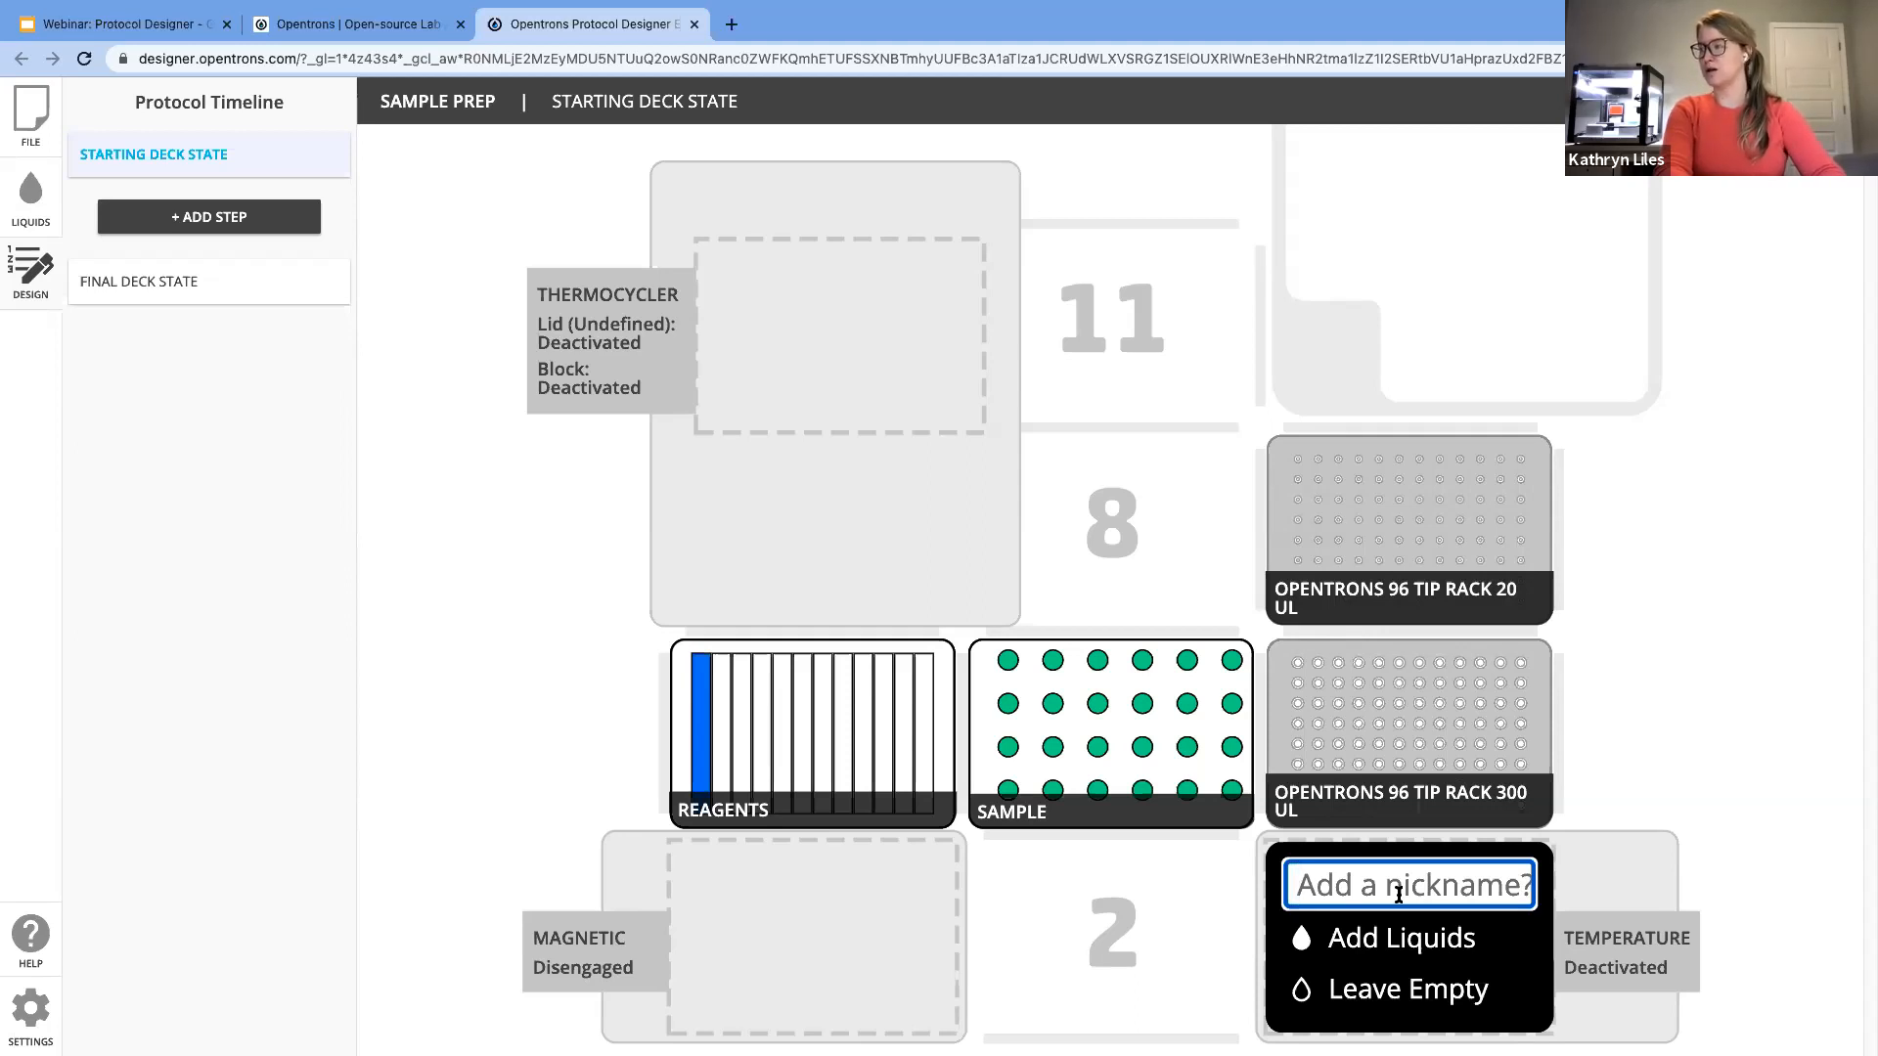
text(Des)
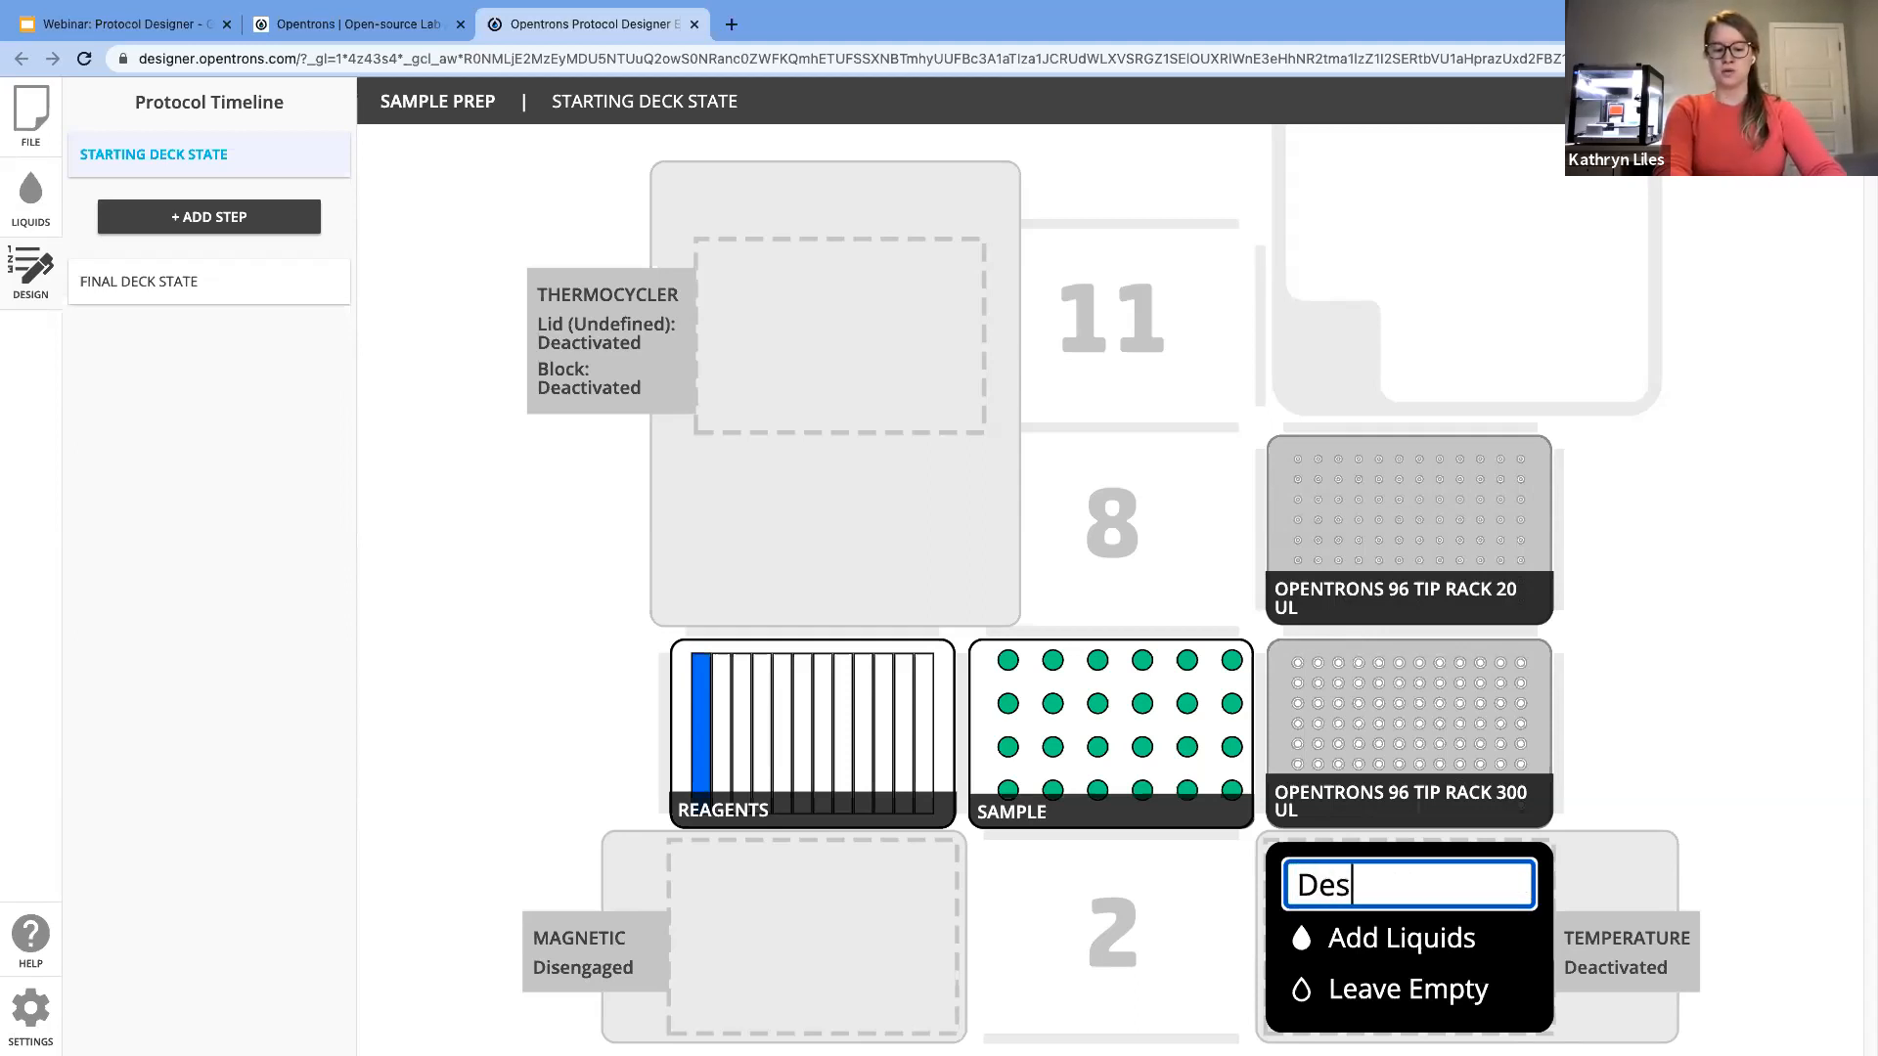
text(tination)
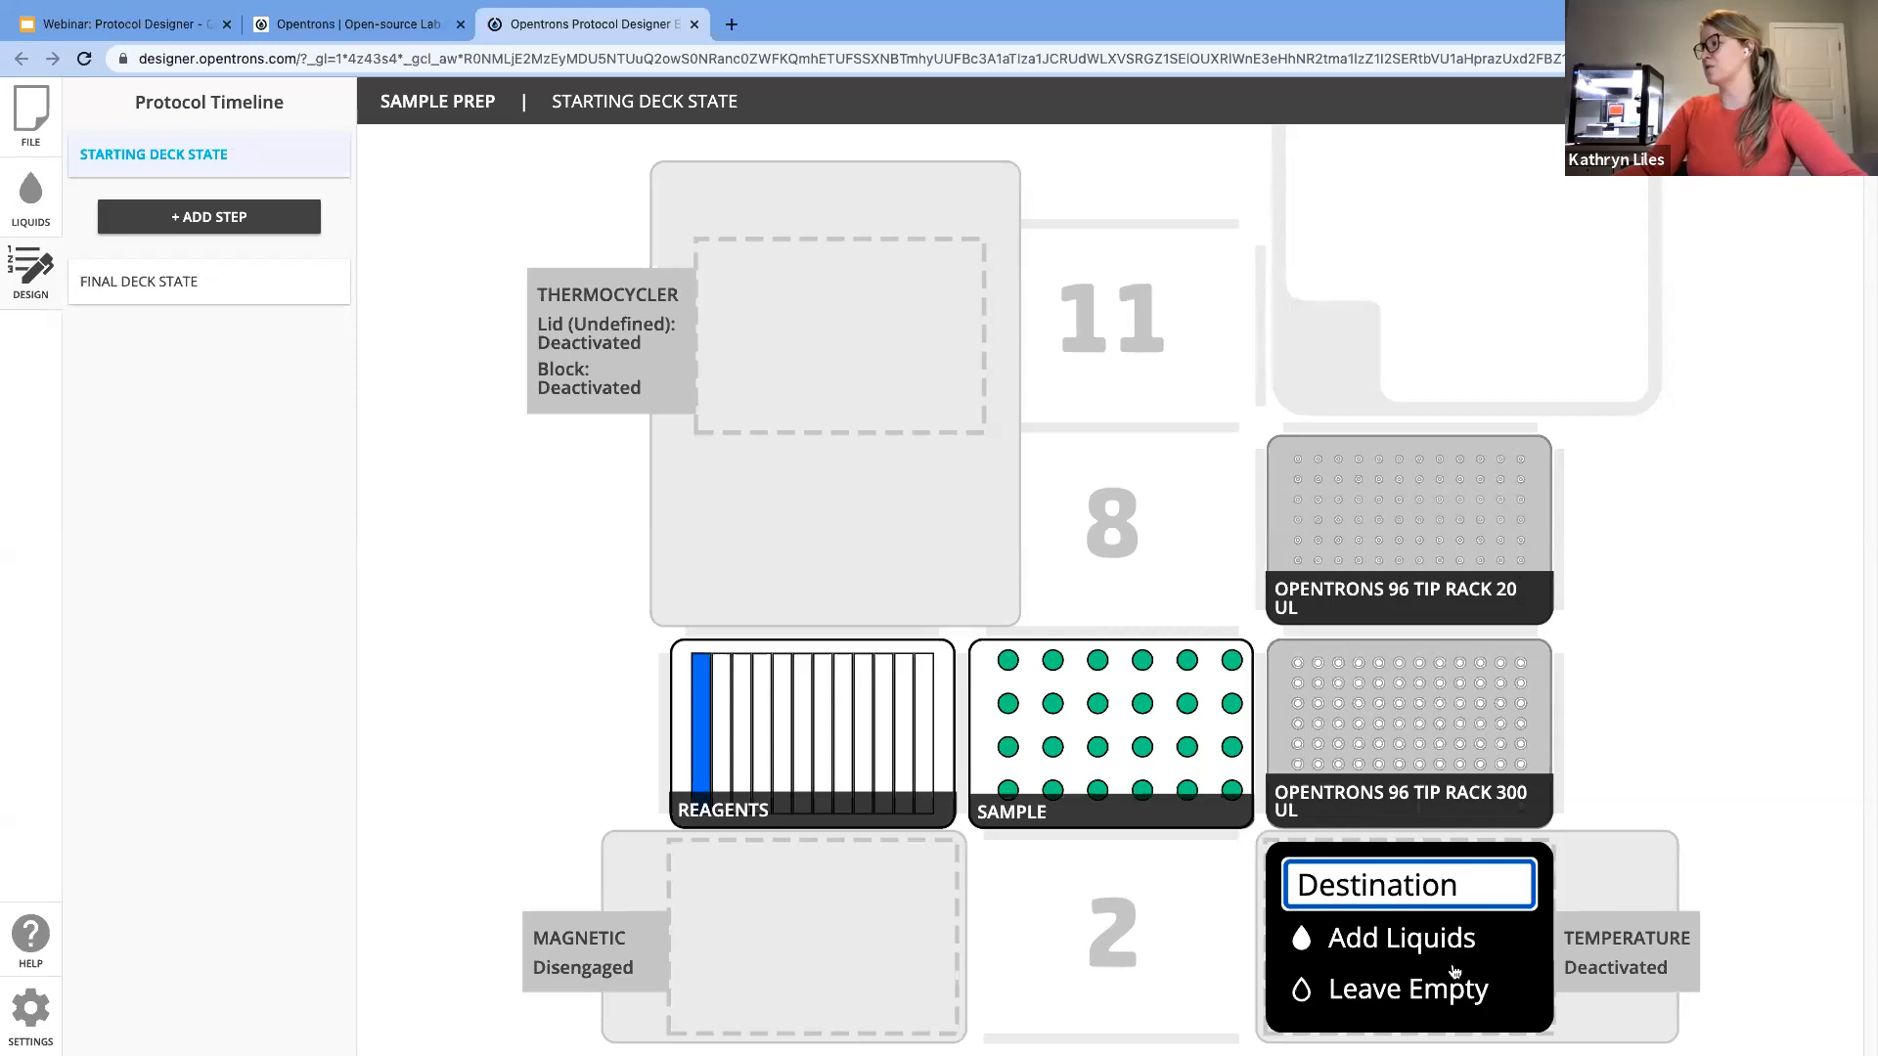
click(1433, 990)
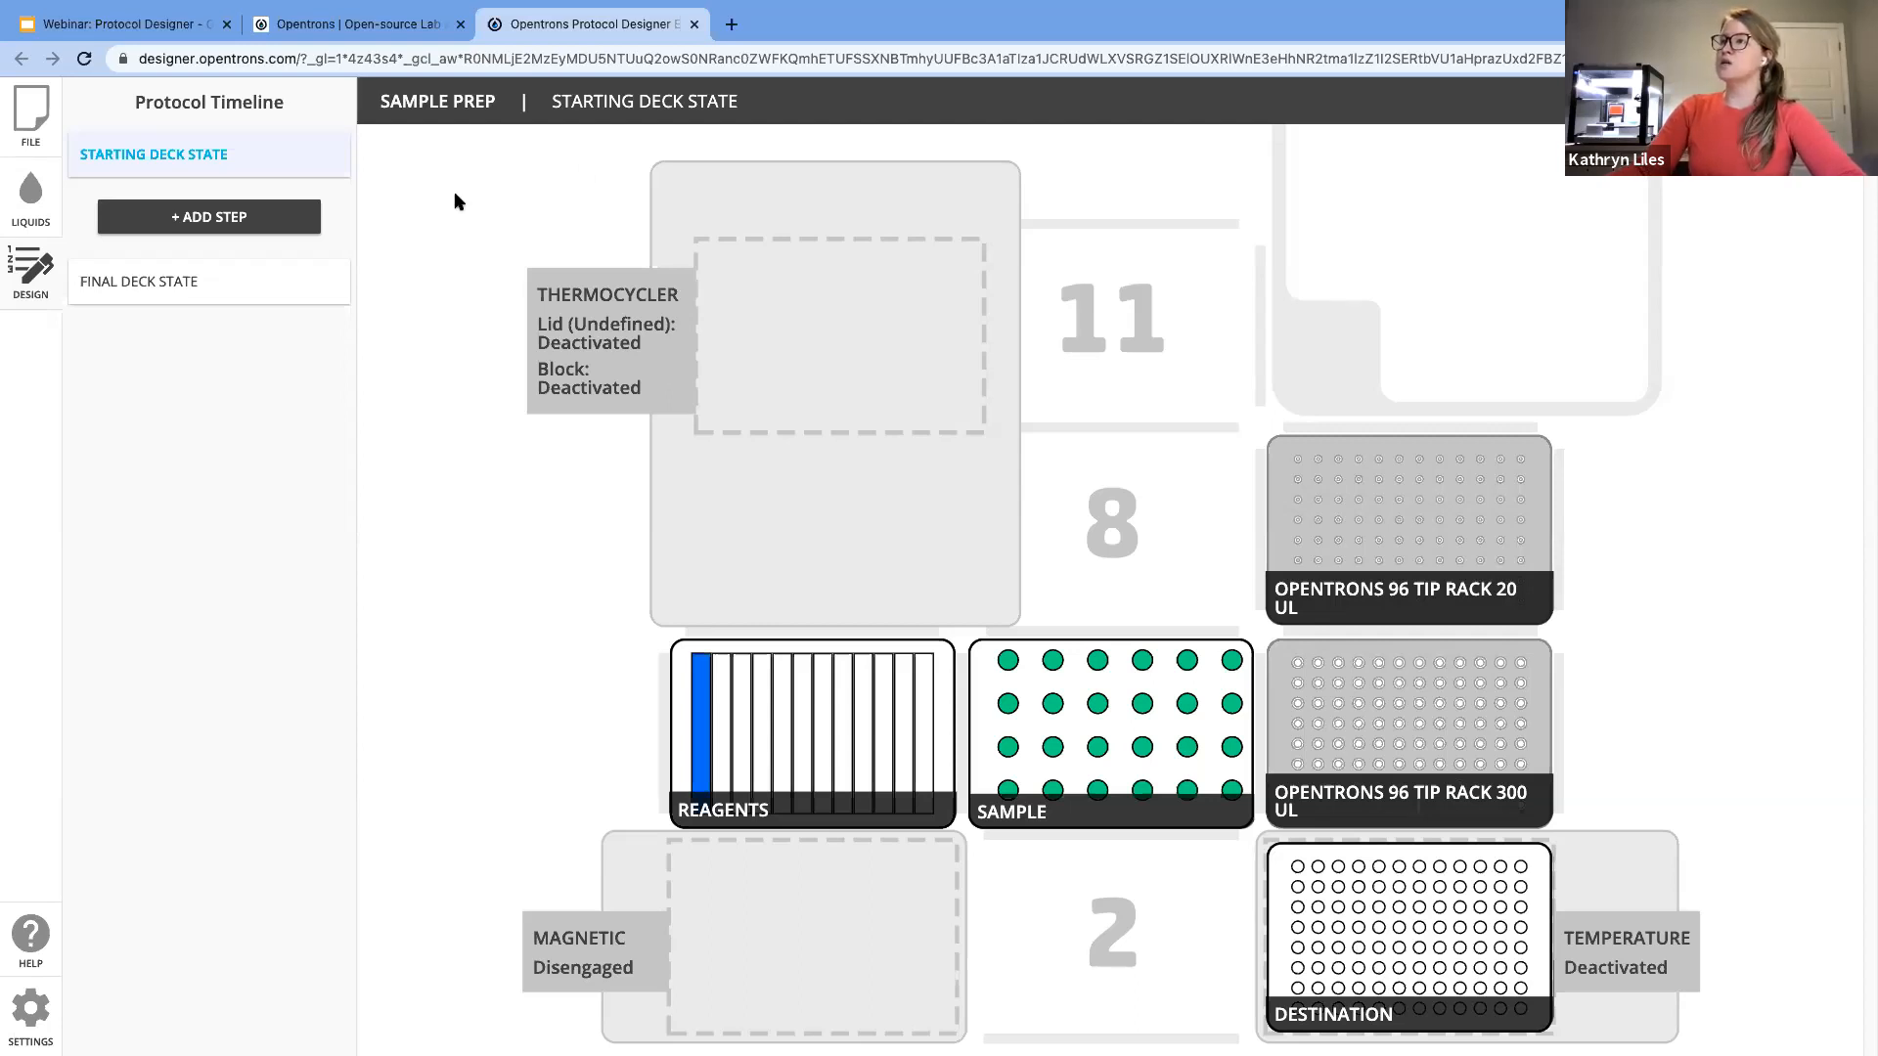
Step: Add a Transfer step using the P300 8-Channel GEN2 pipette with a volume of 100 µL per well
click(274, 228)
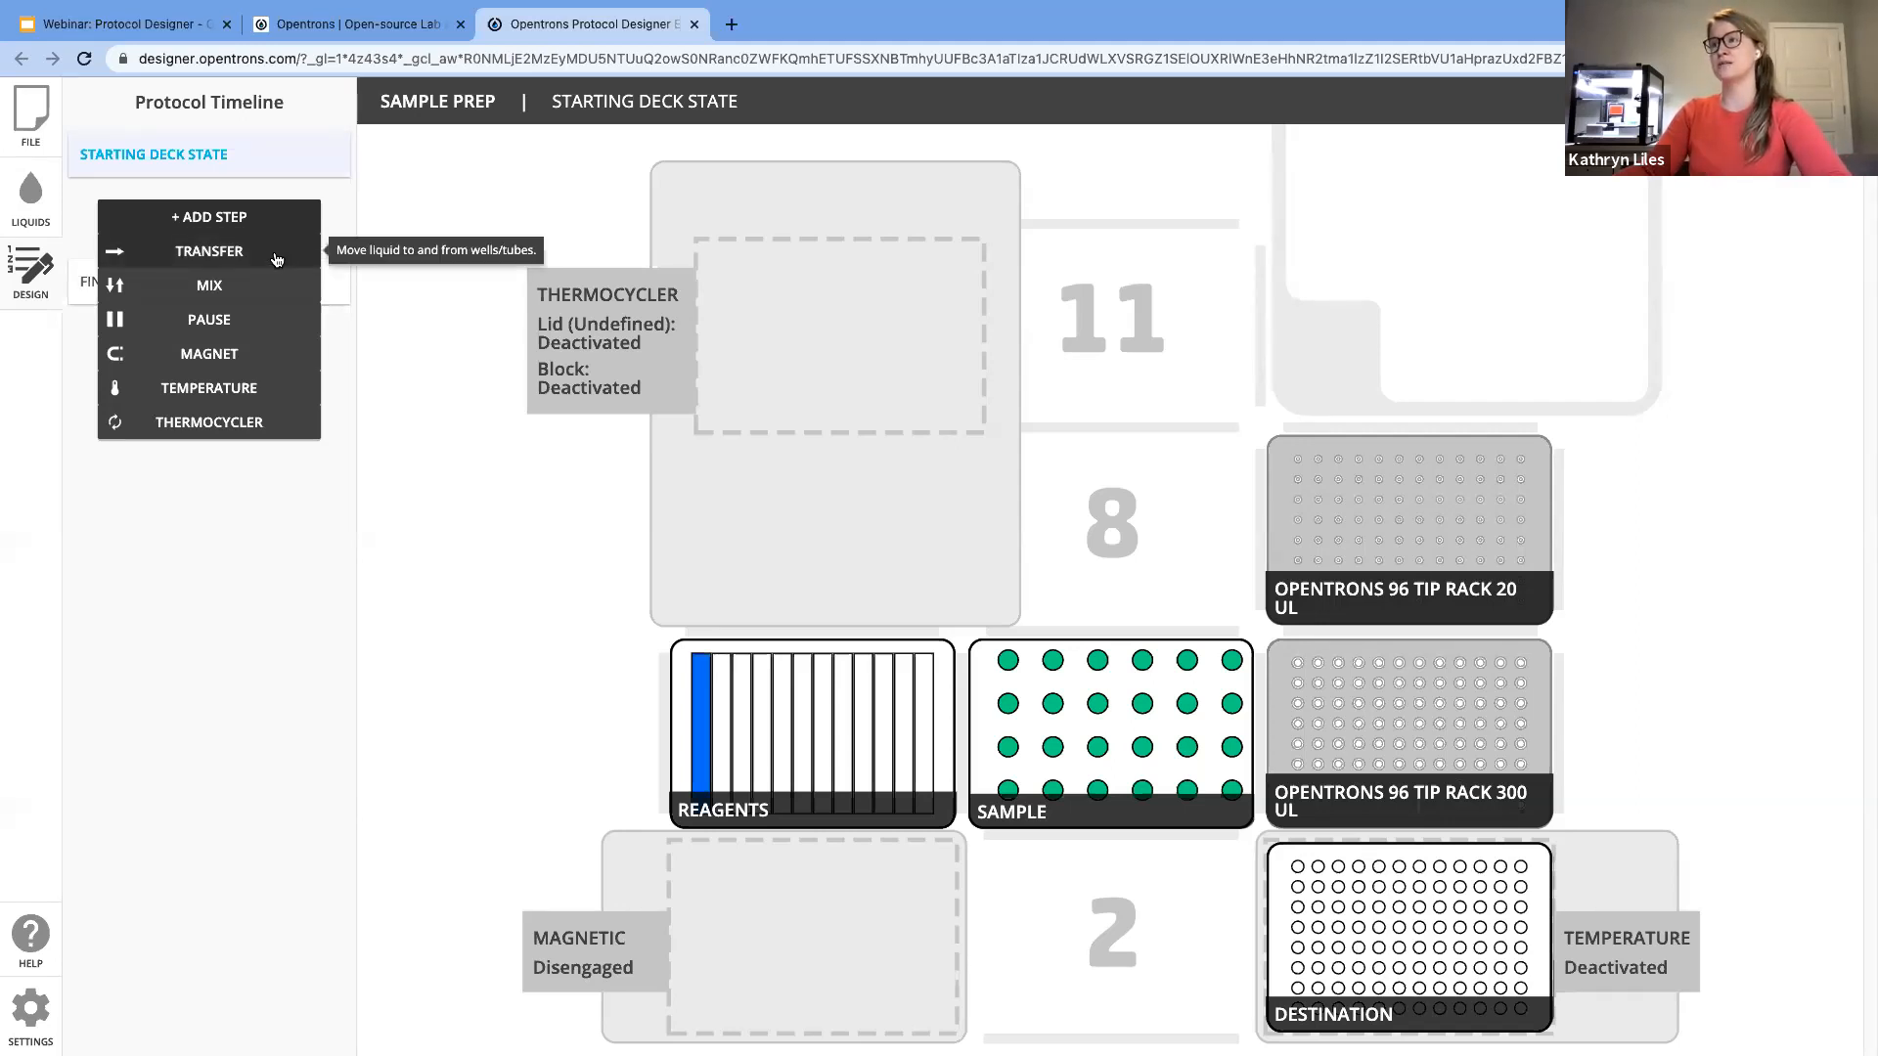
click(276, 259)
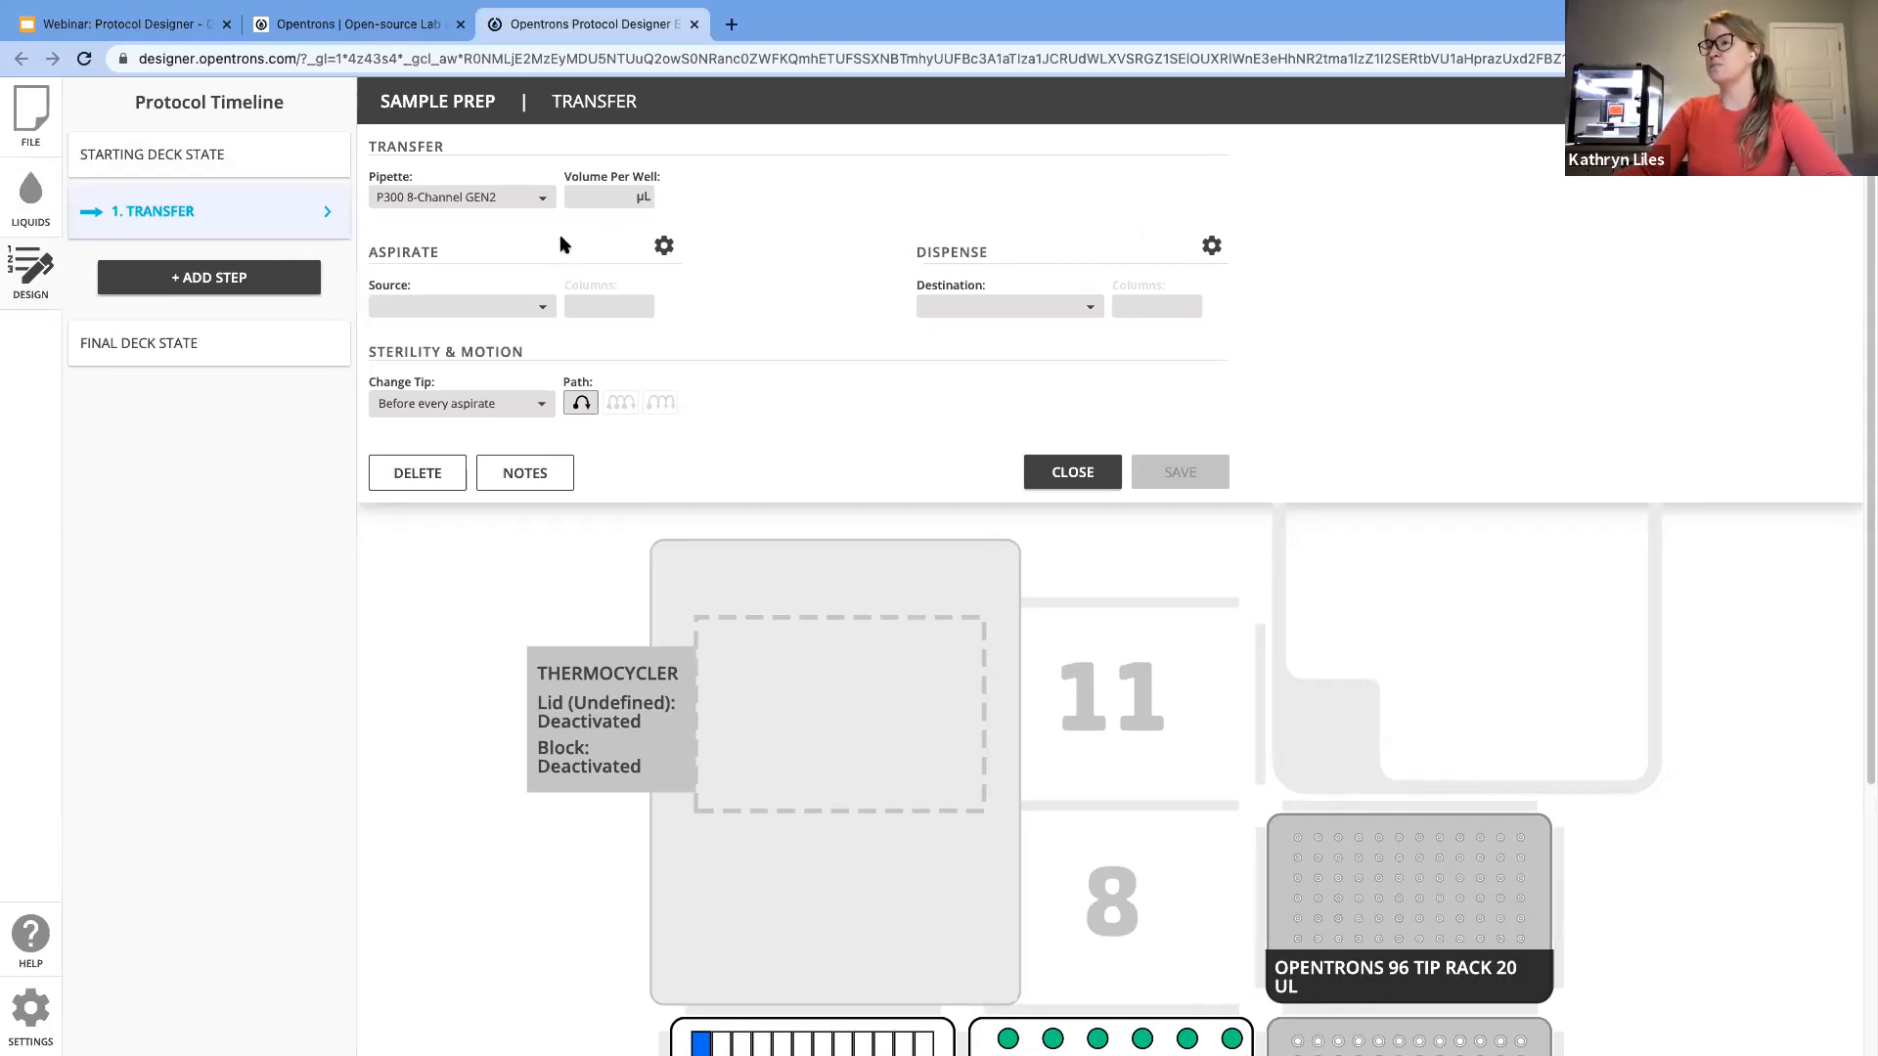
click(541, 204)
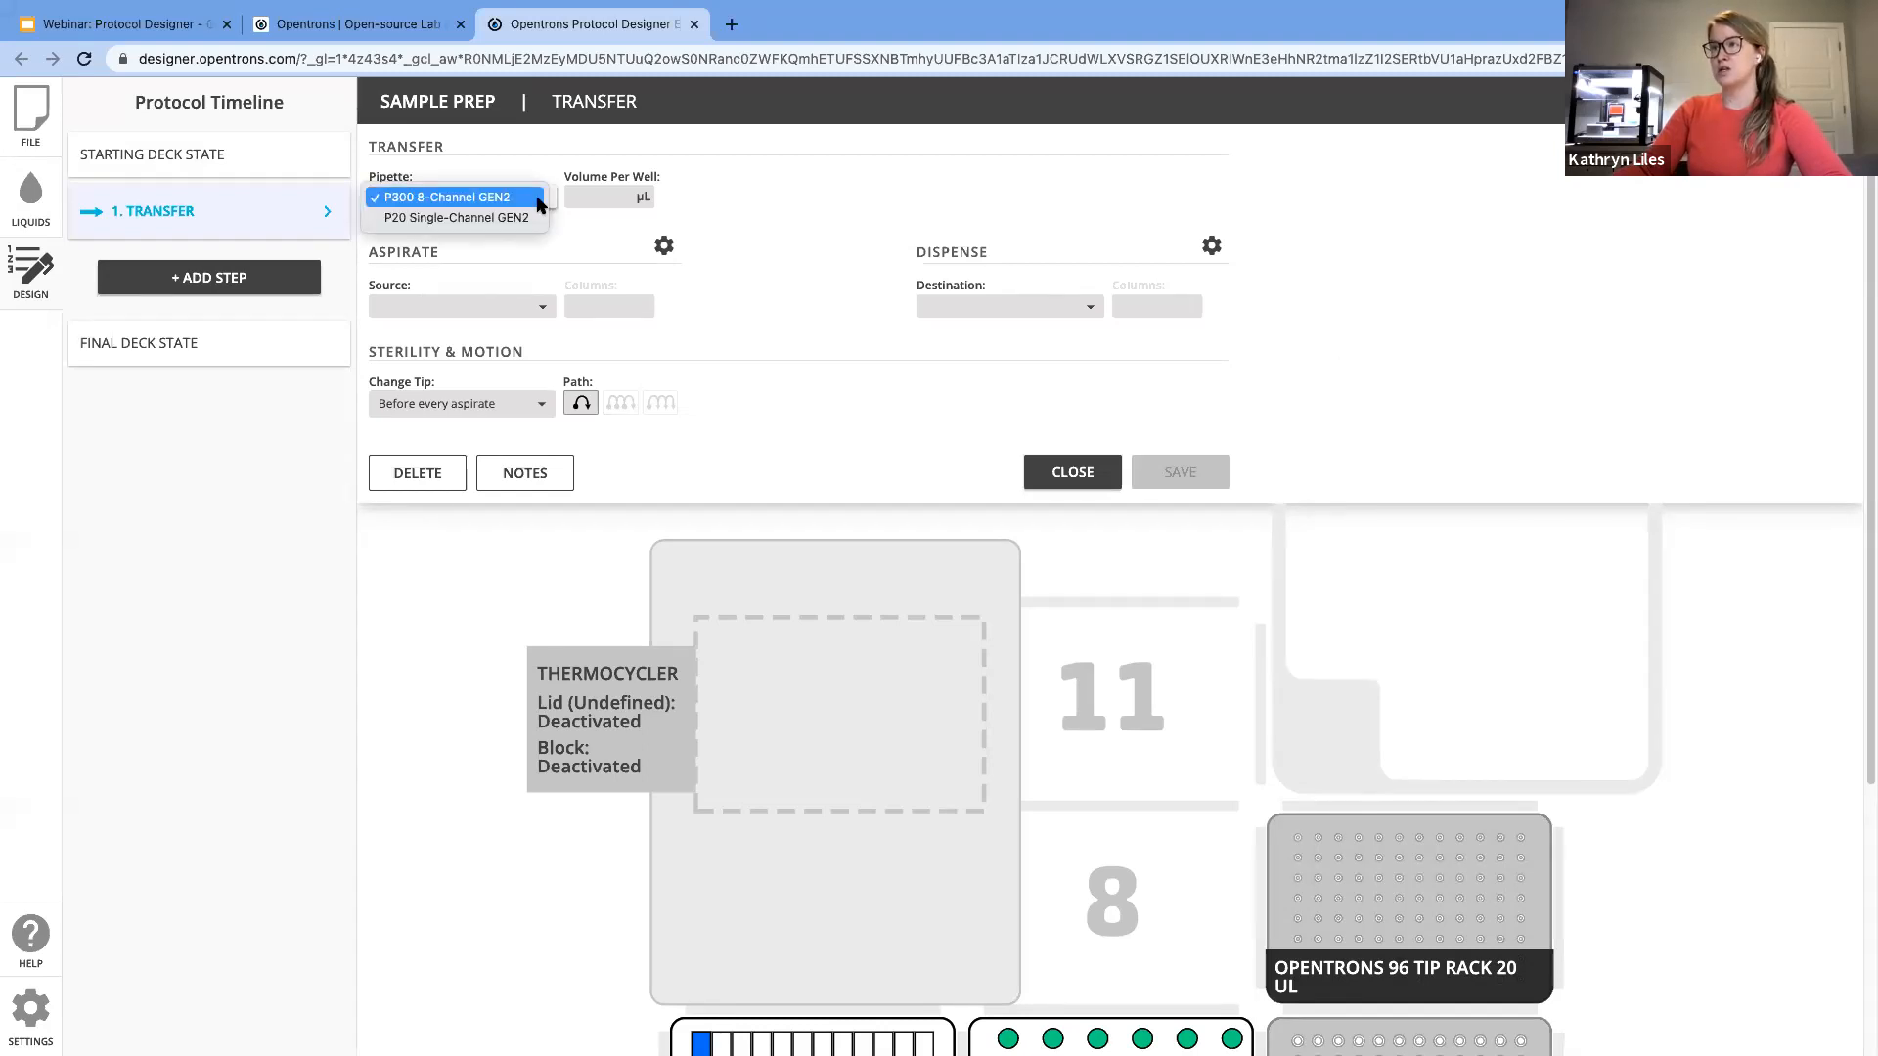
click(444, 201)
click(593, 200)
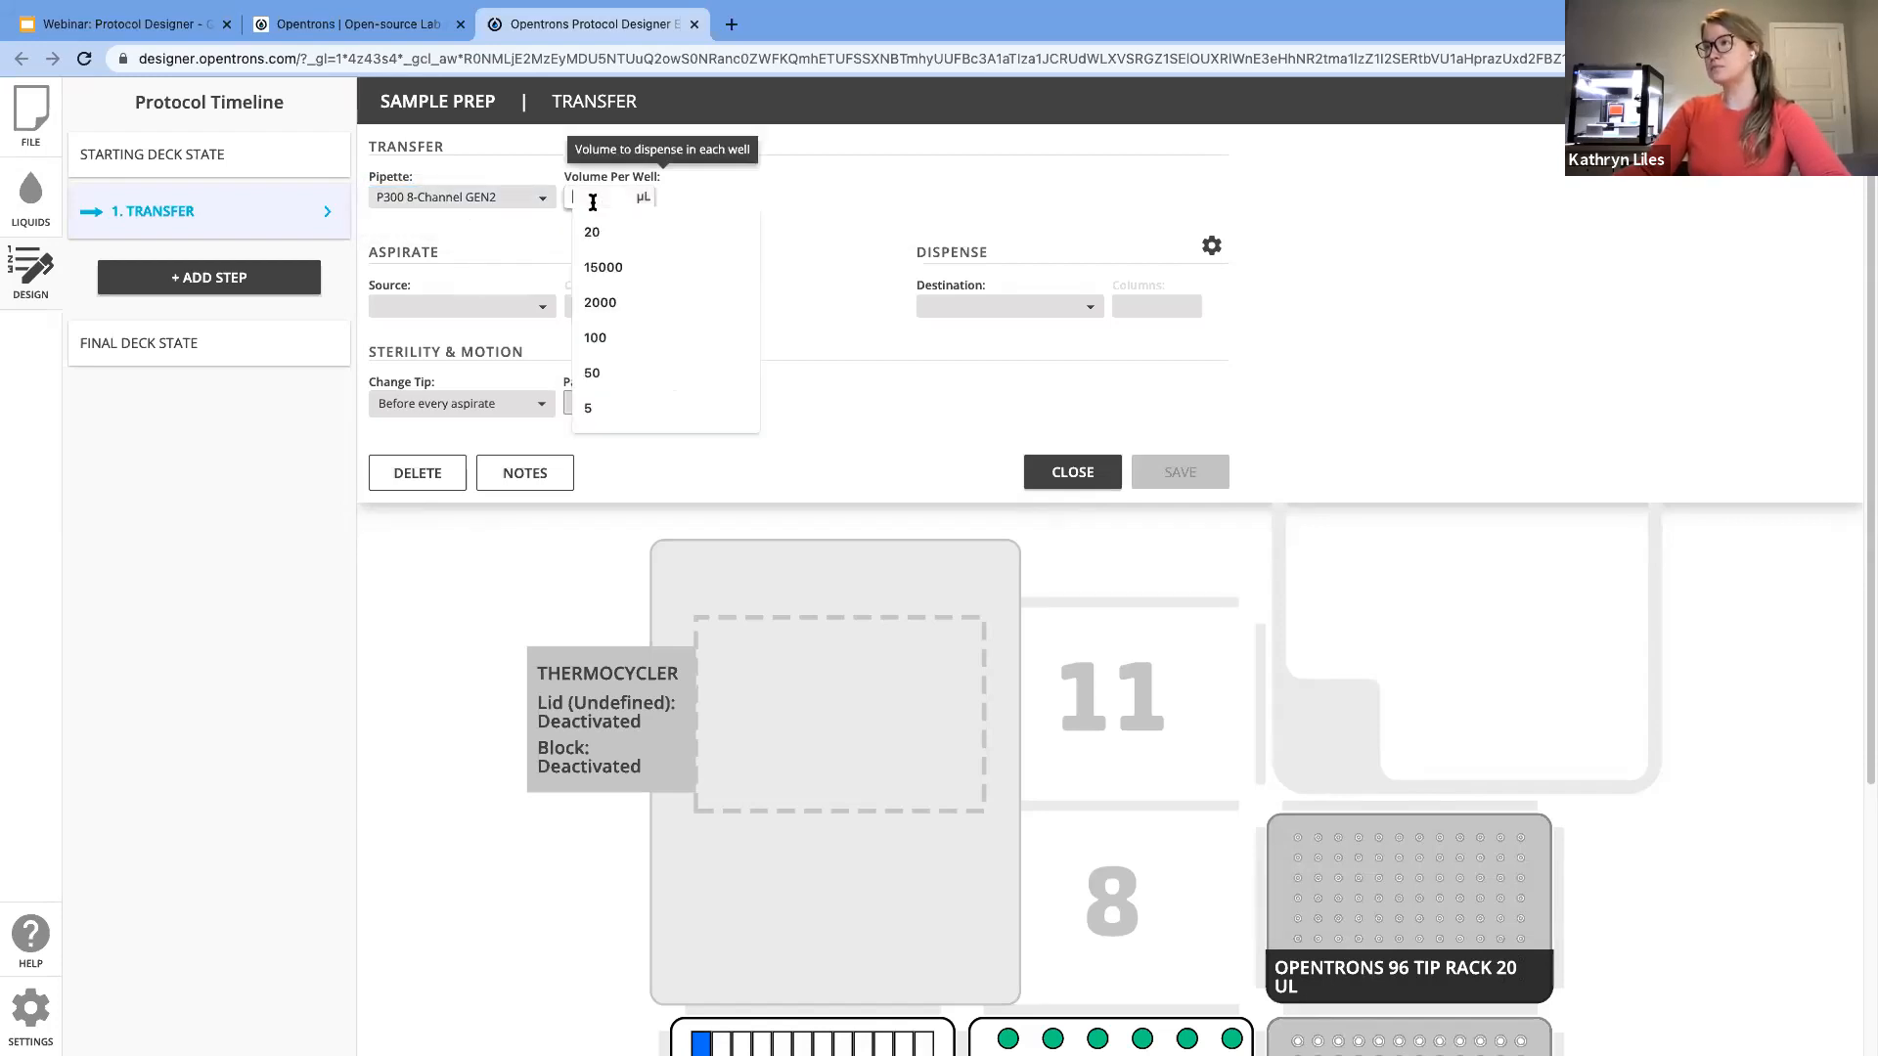
click(626, 339)
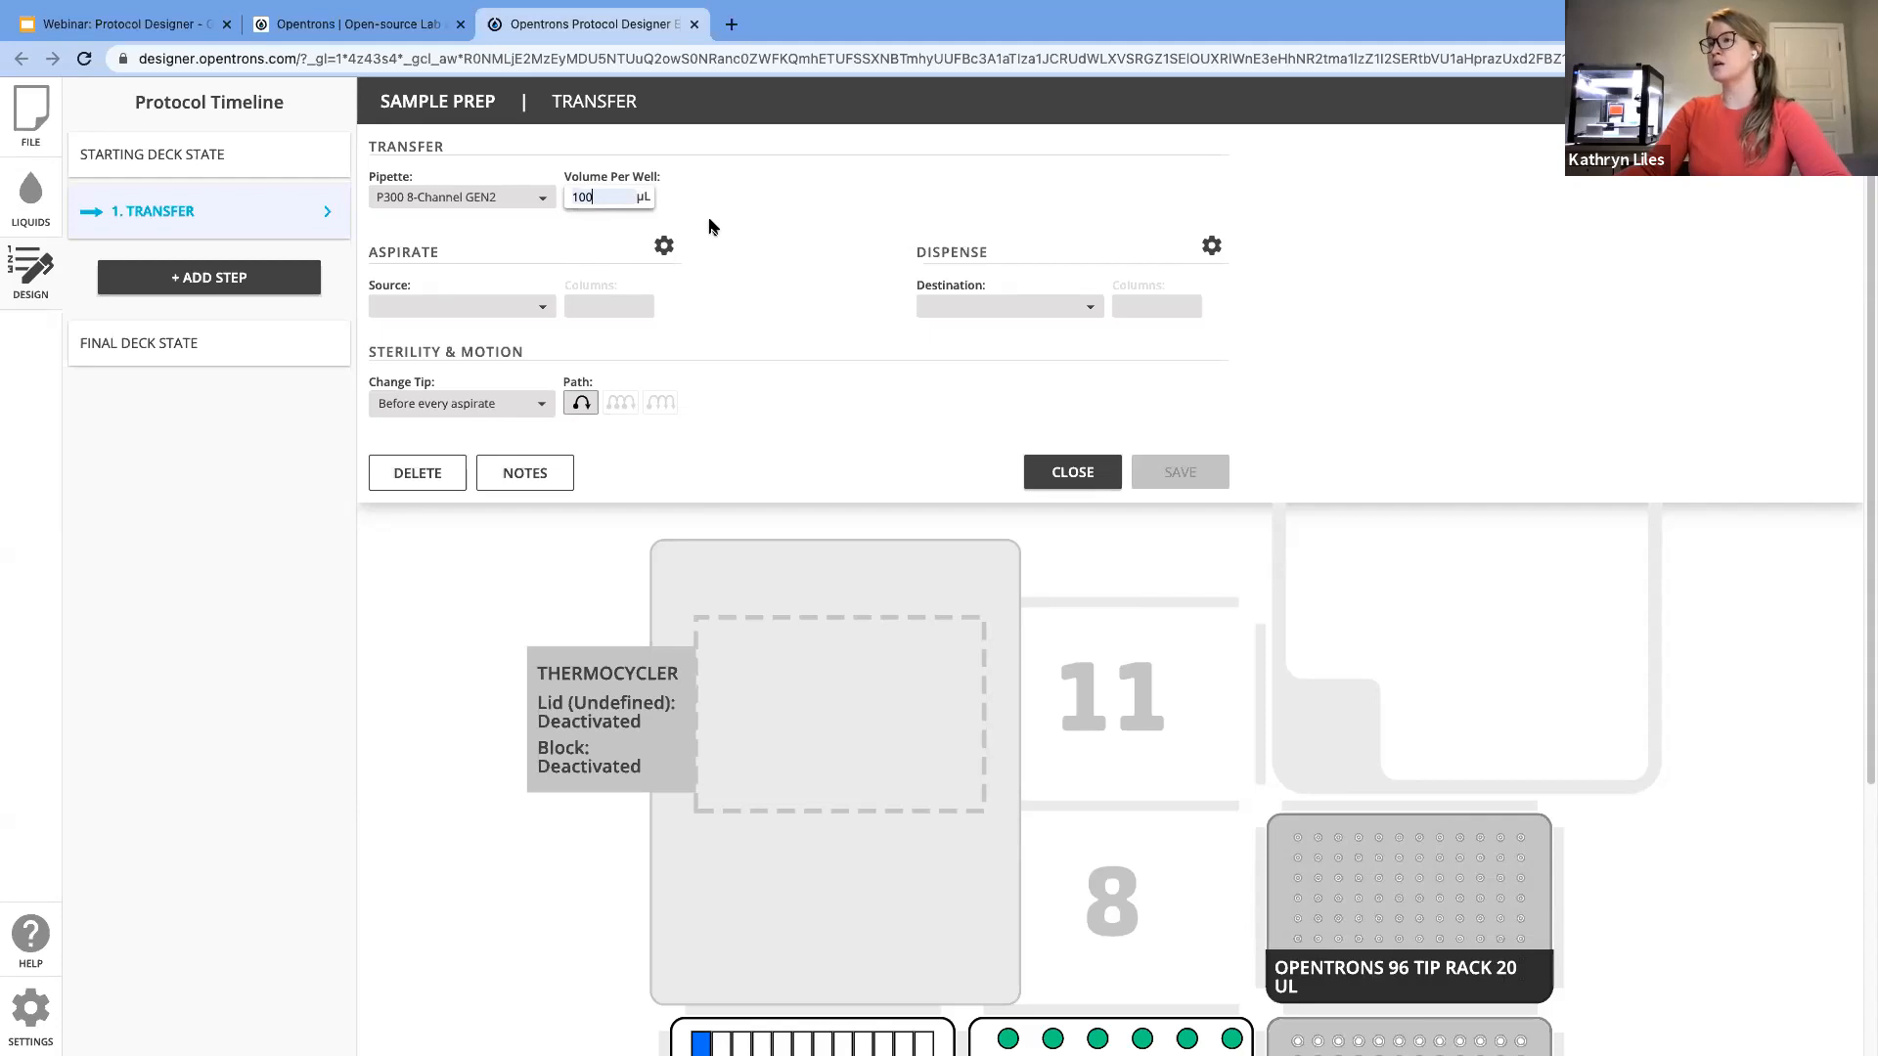
Step: Set the transfer's aspirate source to column 1 of the Reagents reservoir
click(501, 310)
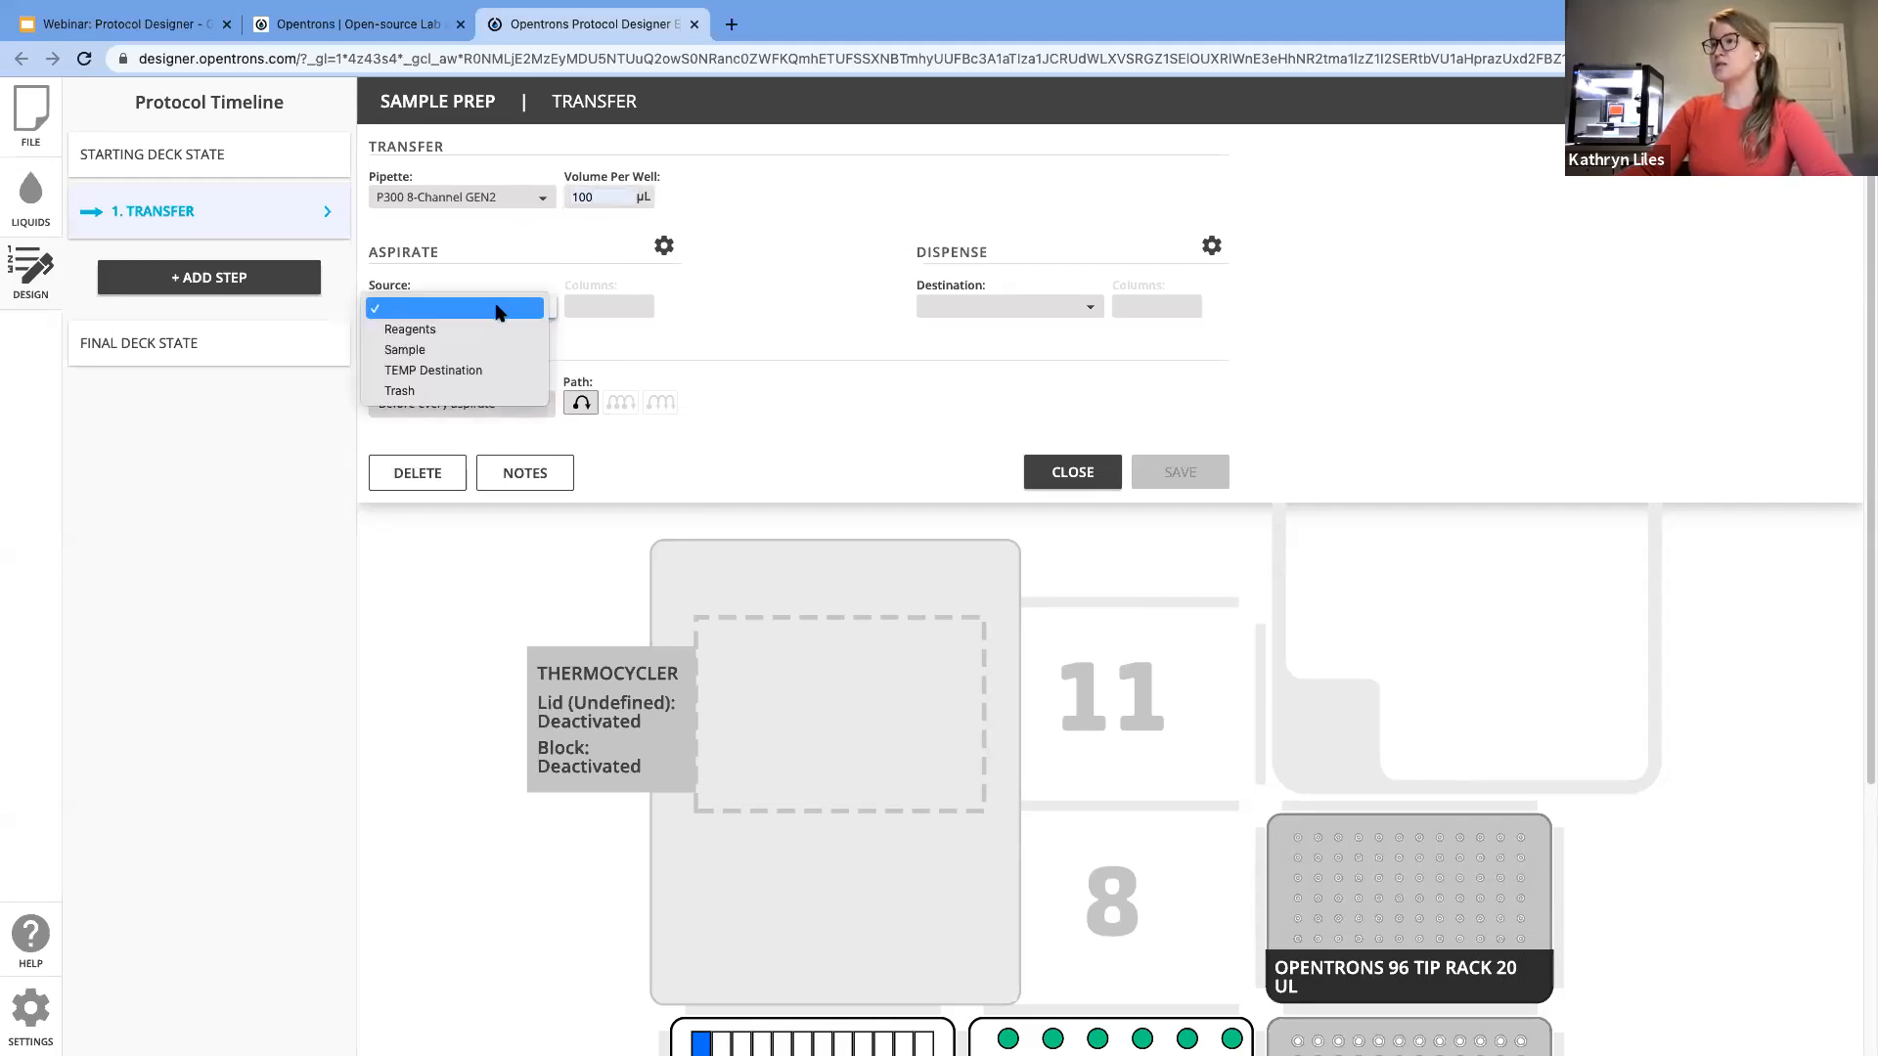
click(495, 333)
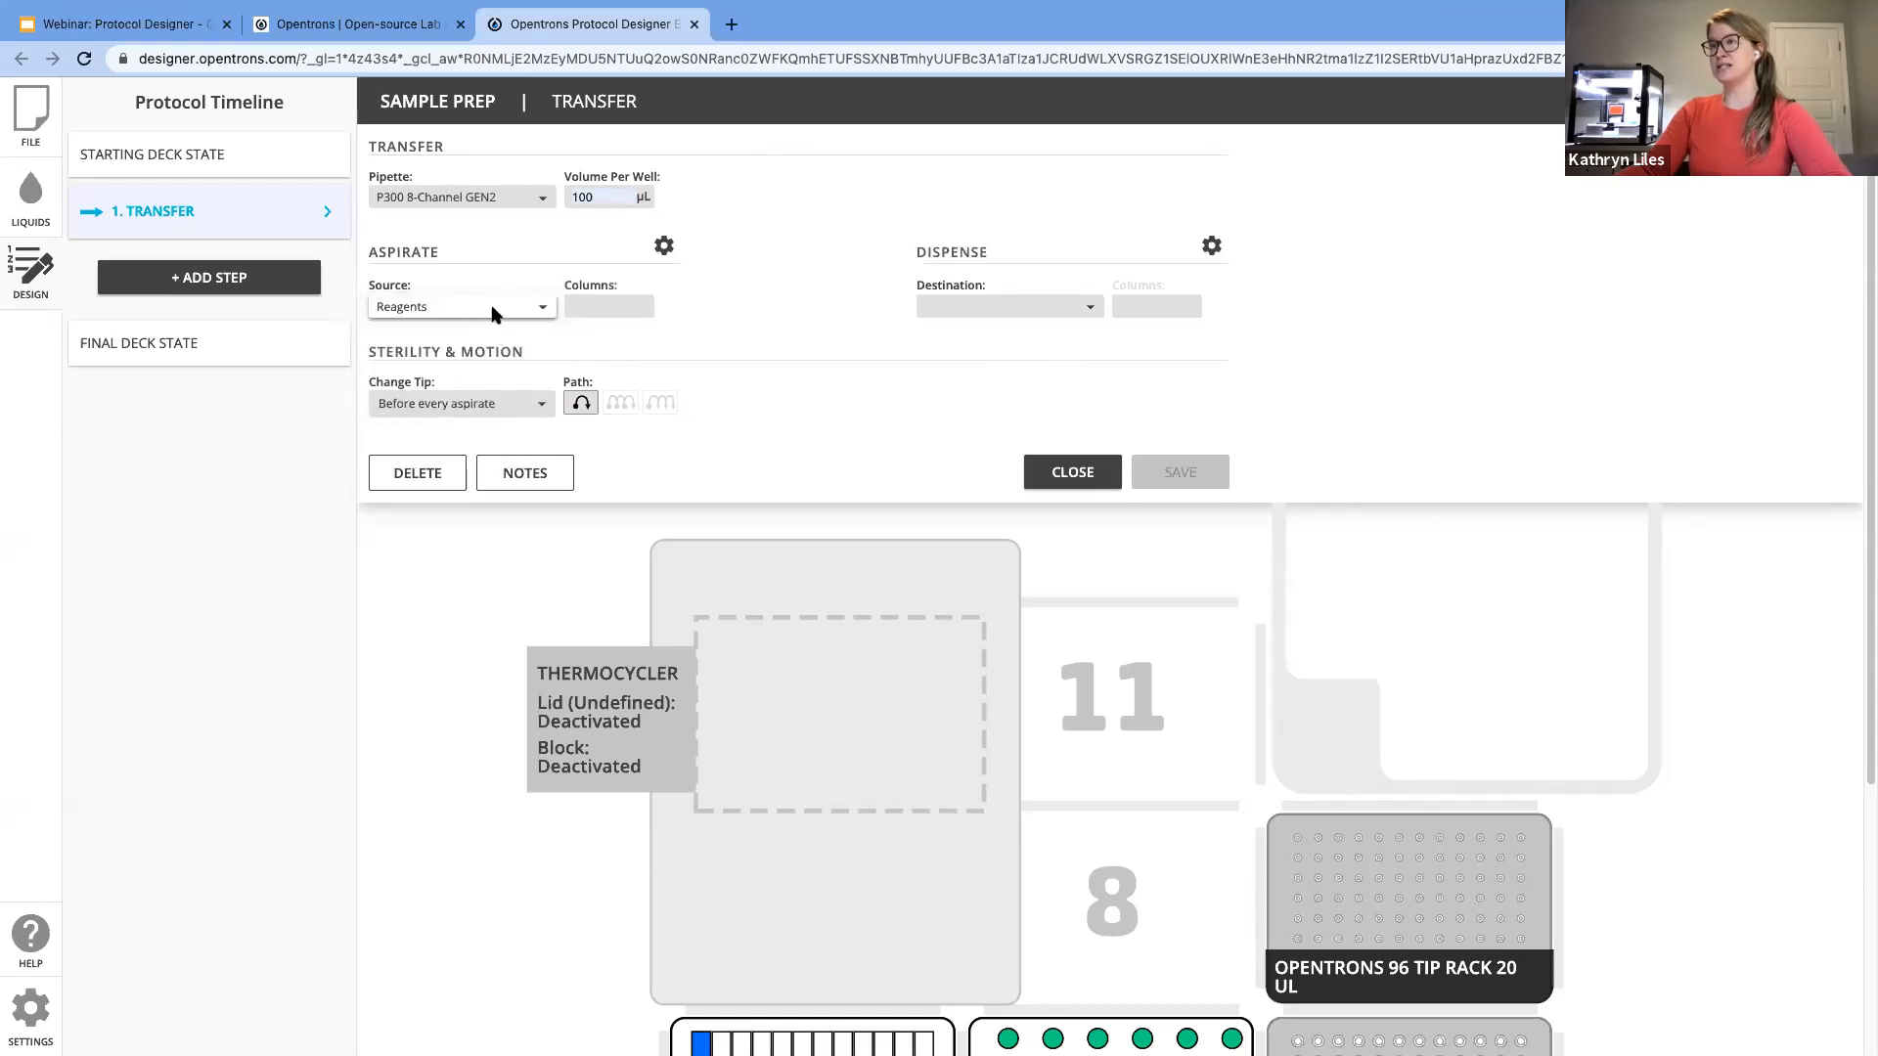
click(627, 313)
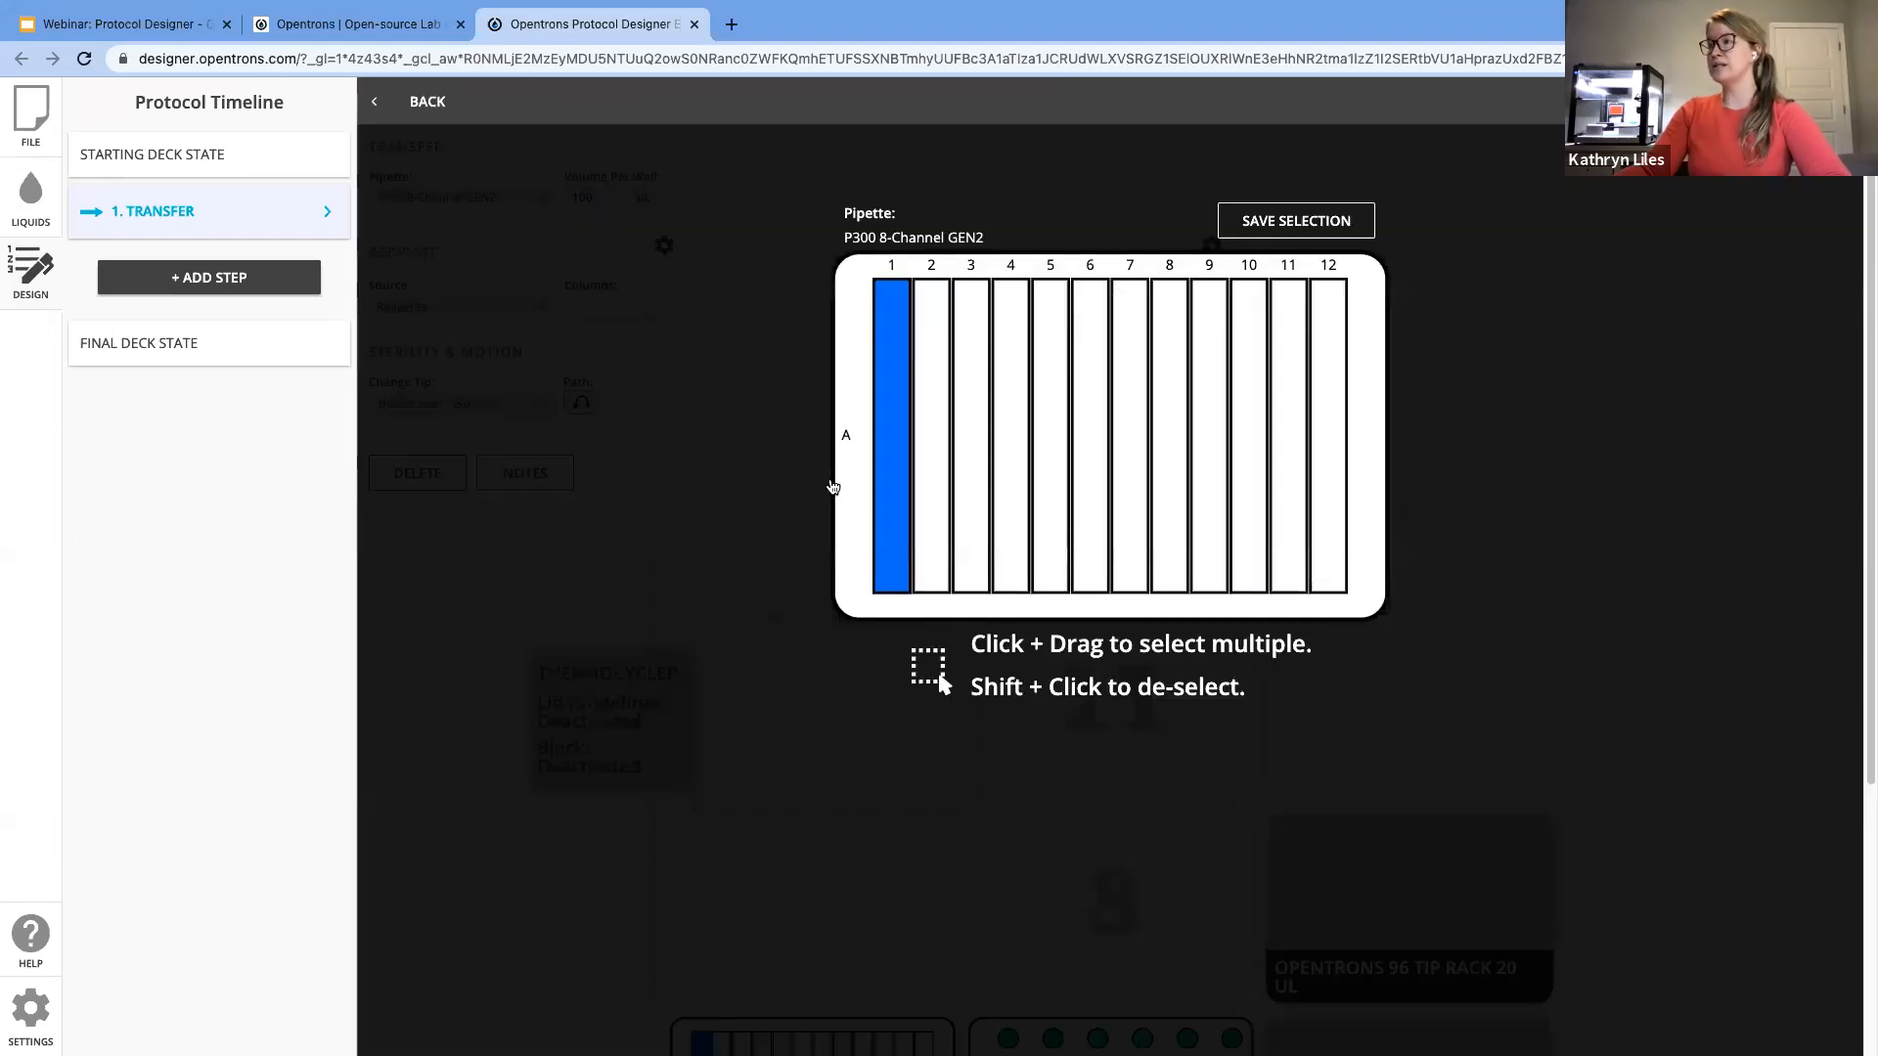
click(900, 433)
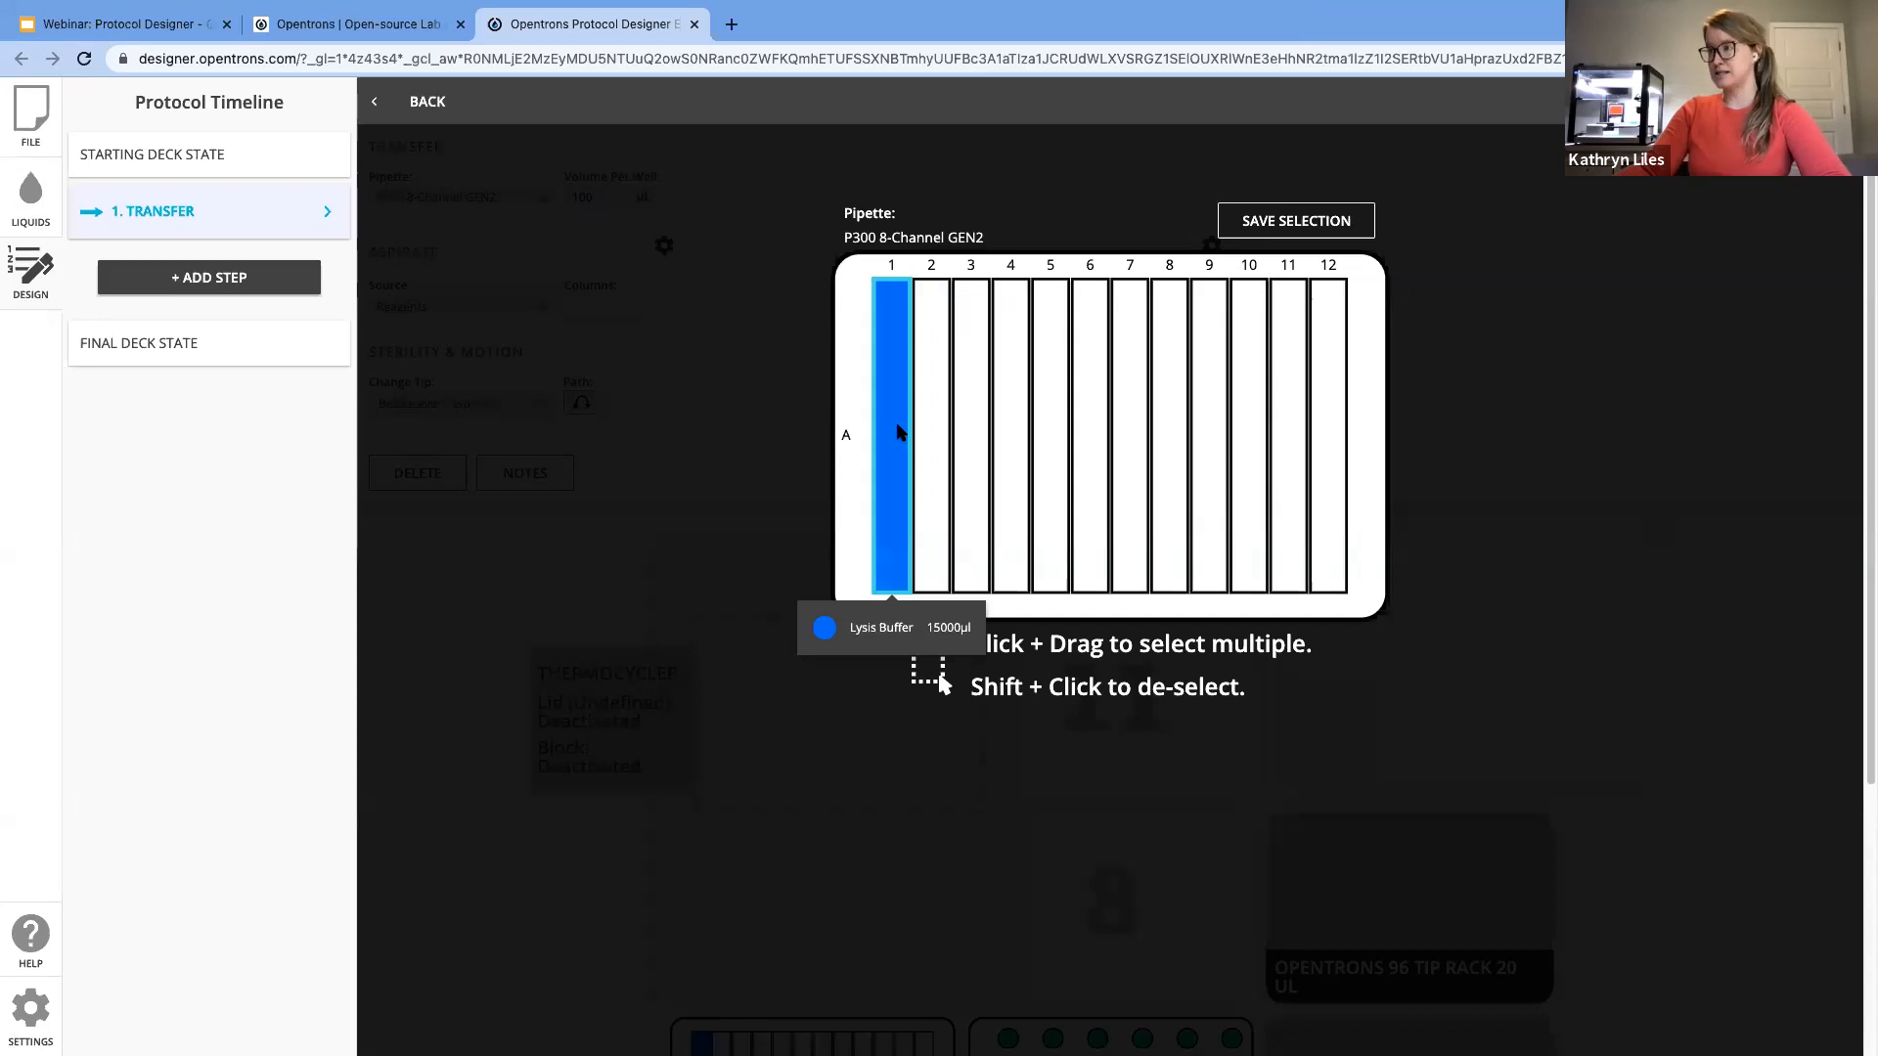
click(1290, 223)
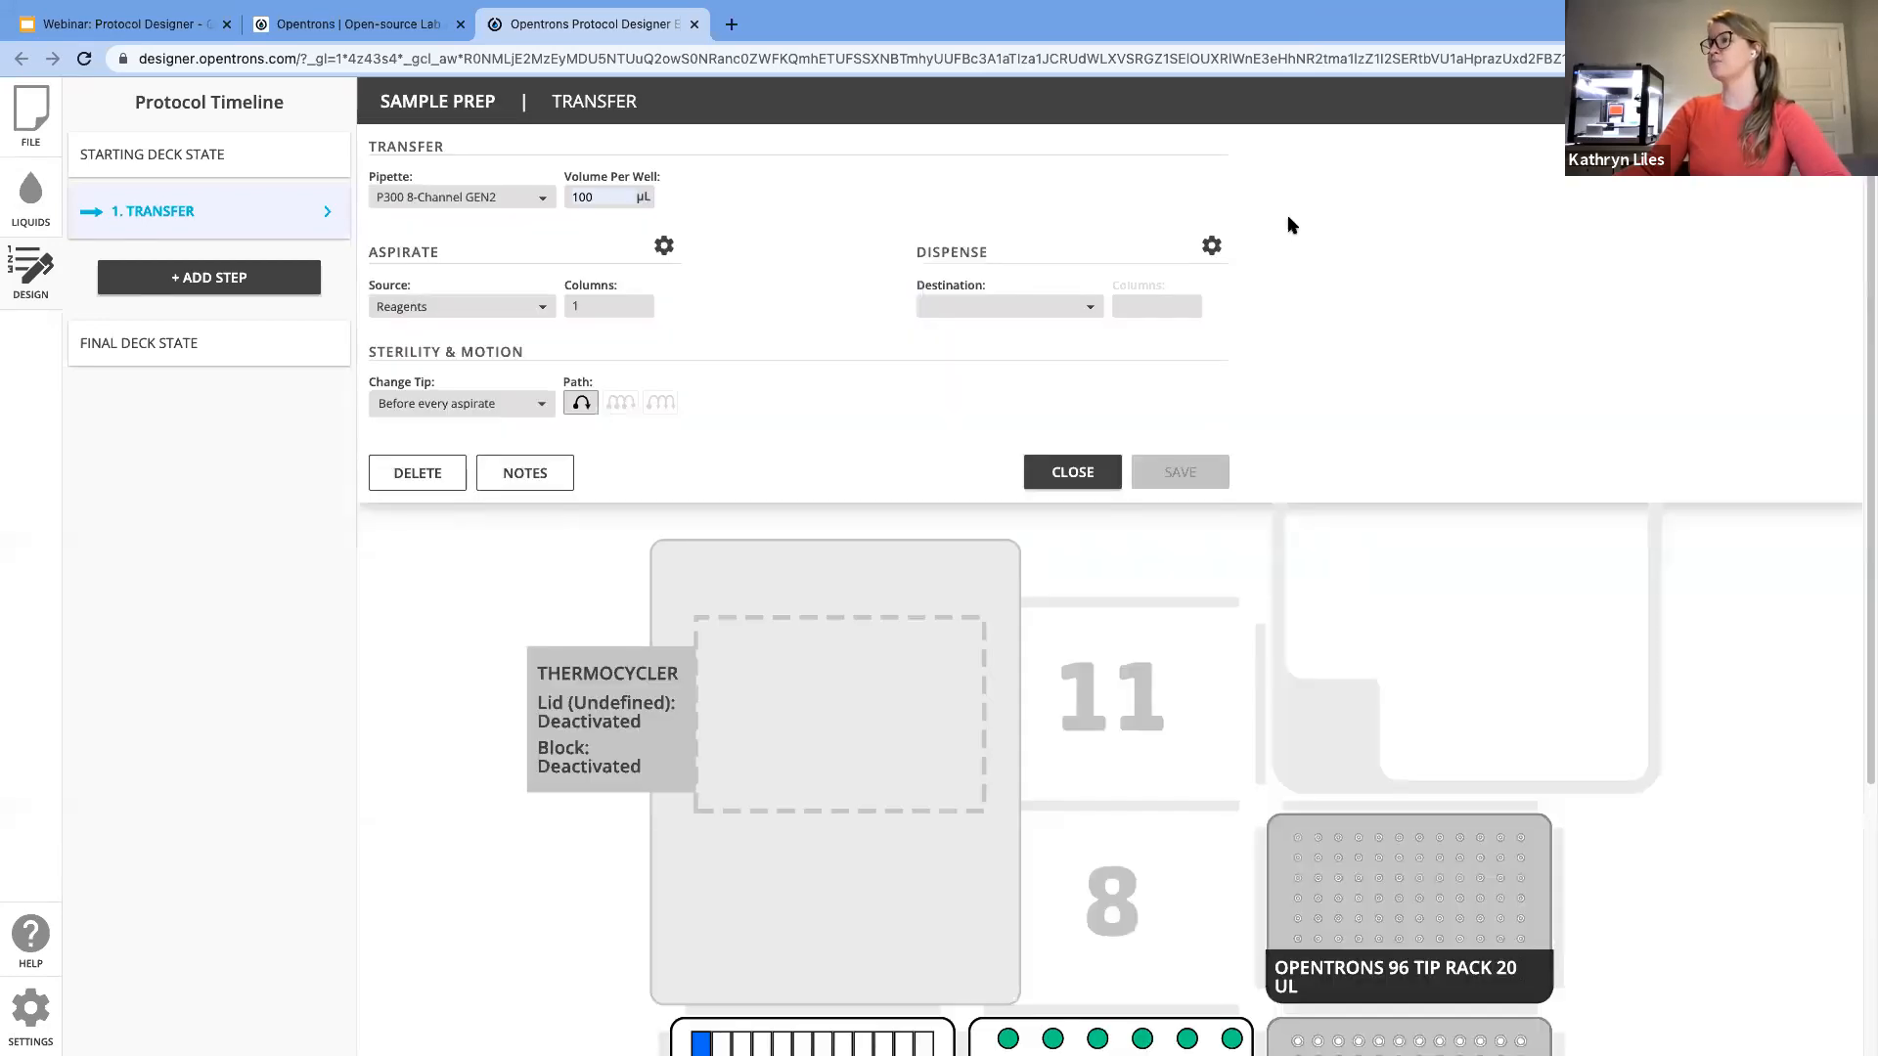
Step: Set the transfer's dispense destination to columns 1 through 3 of the TEMP Destination plate
click(1055, 309)
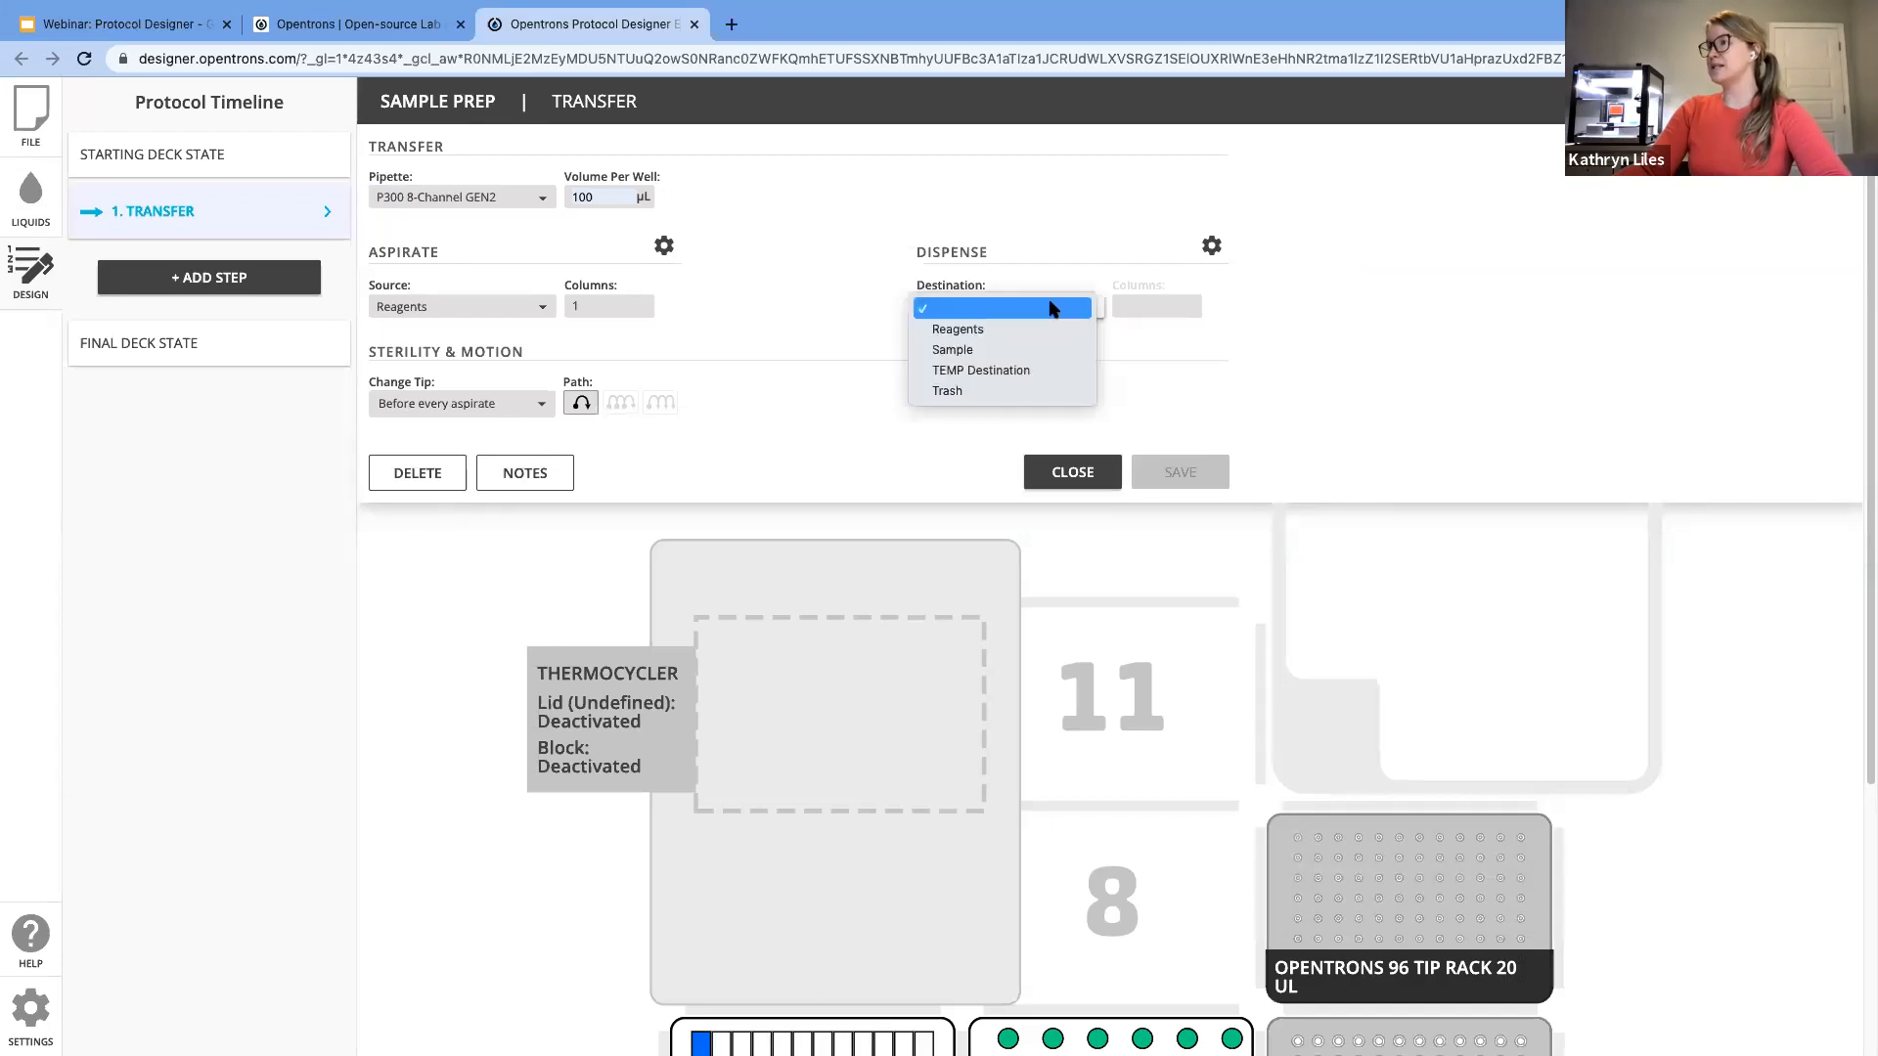
click(1032, 373)
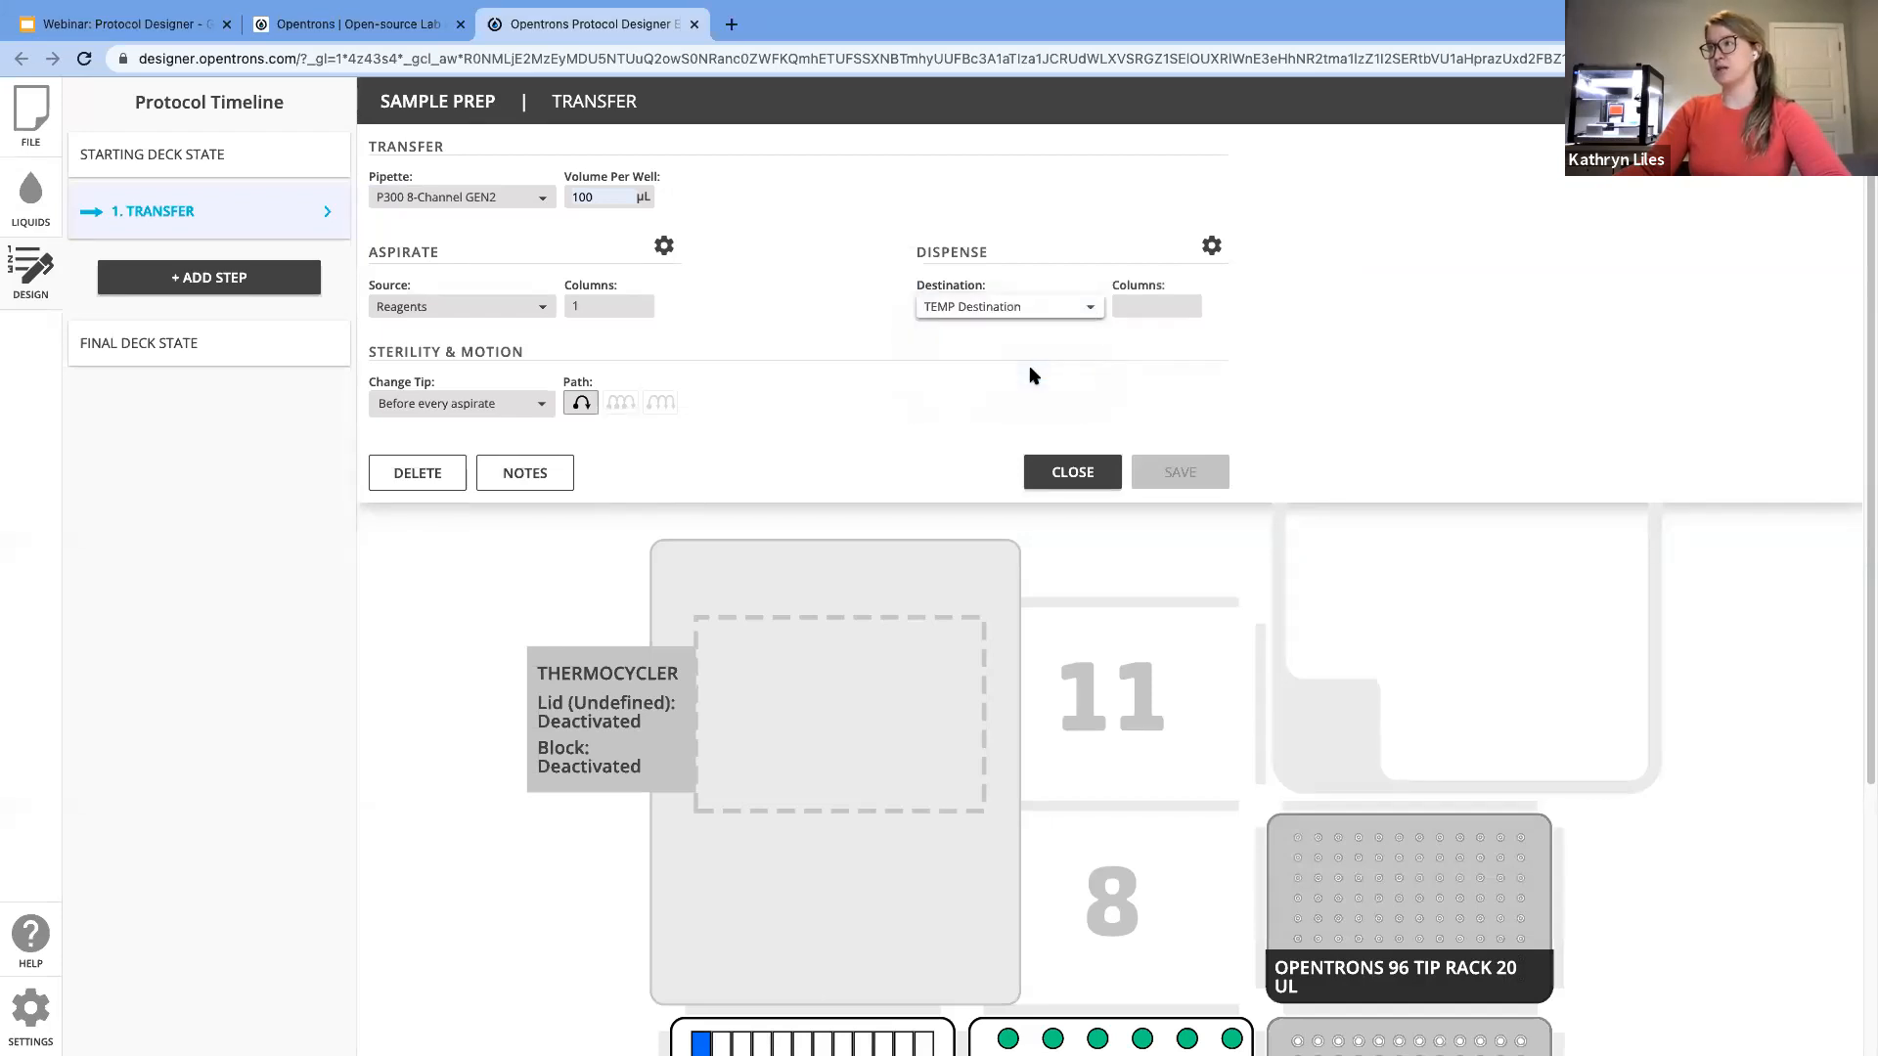
click(1127, 305)
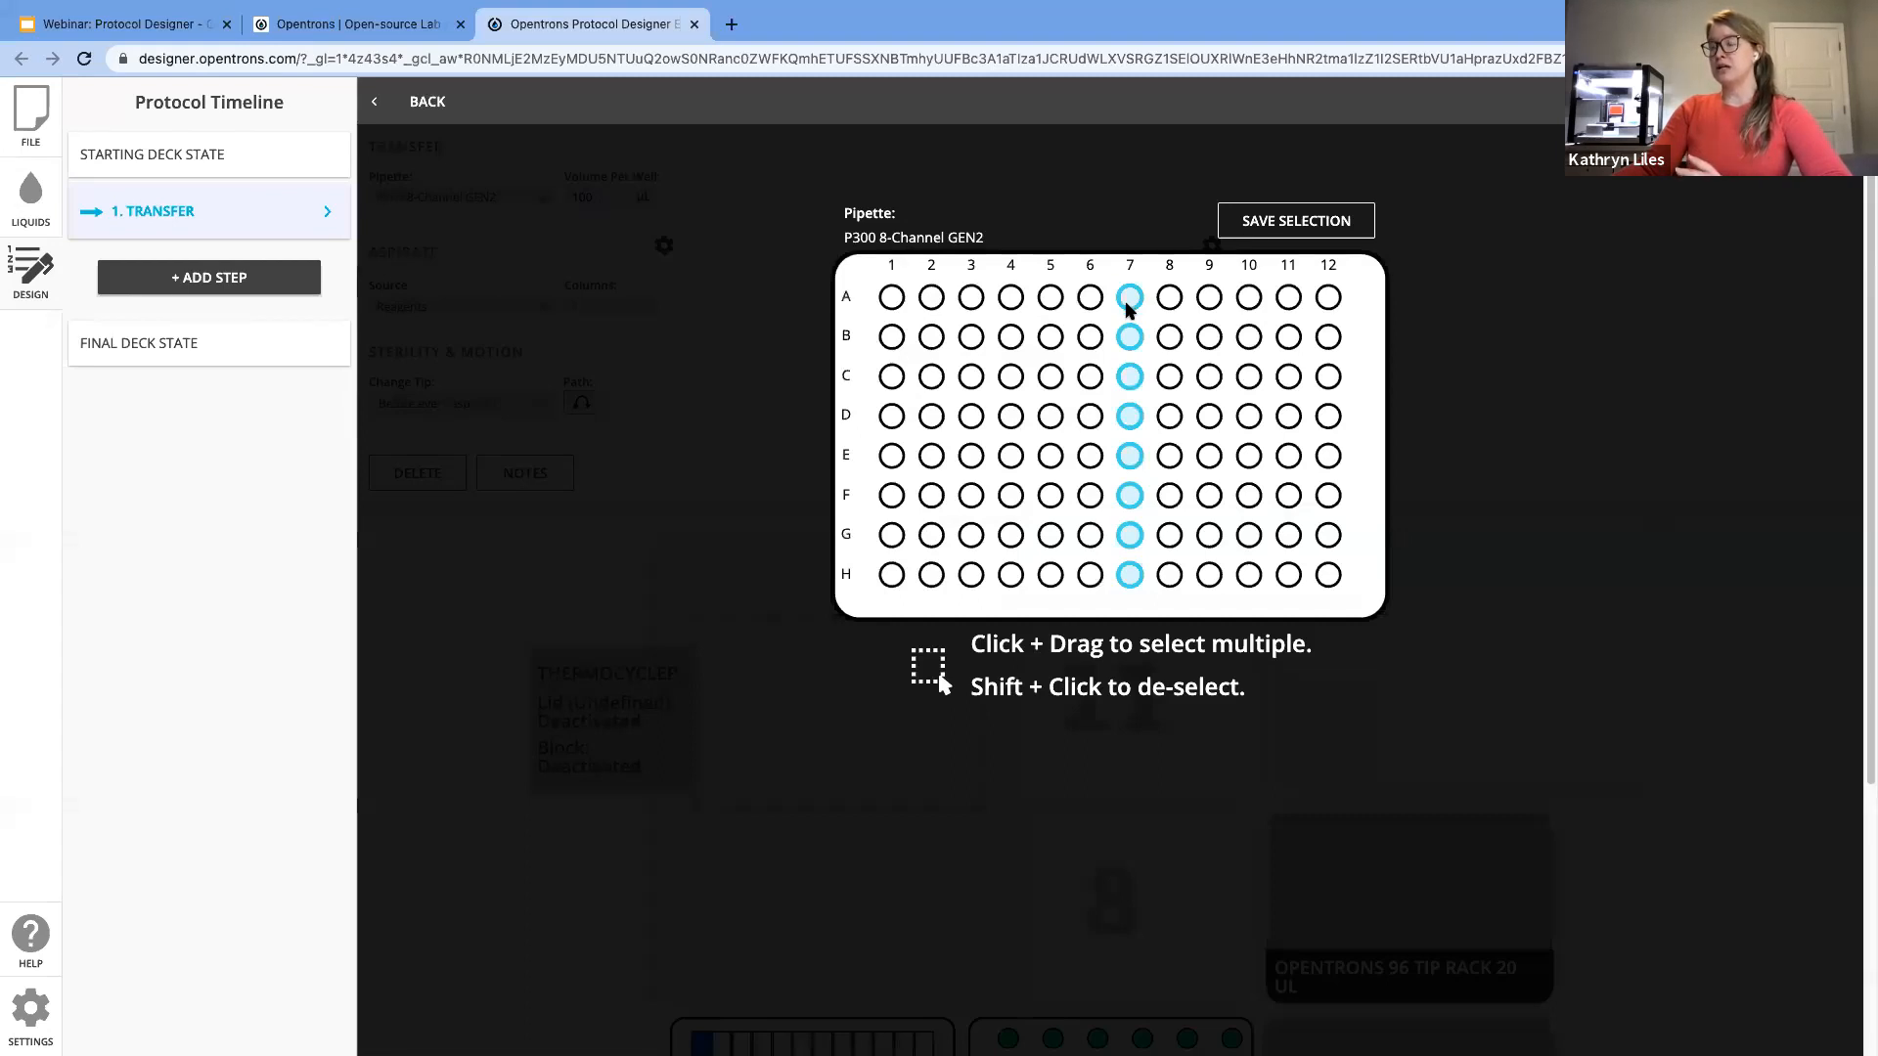
shift+click(1127, 309)
drag(861, 282, 984, 595)
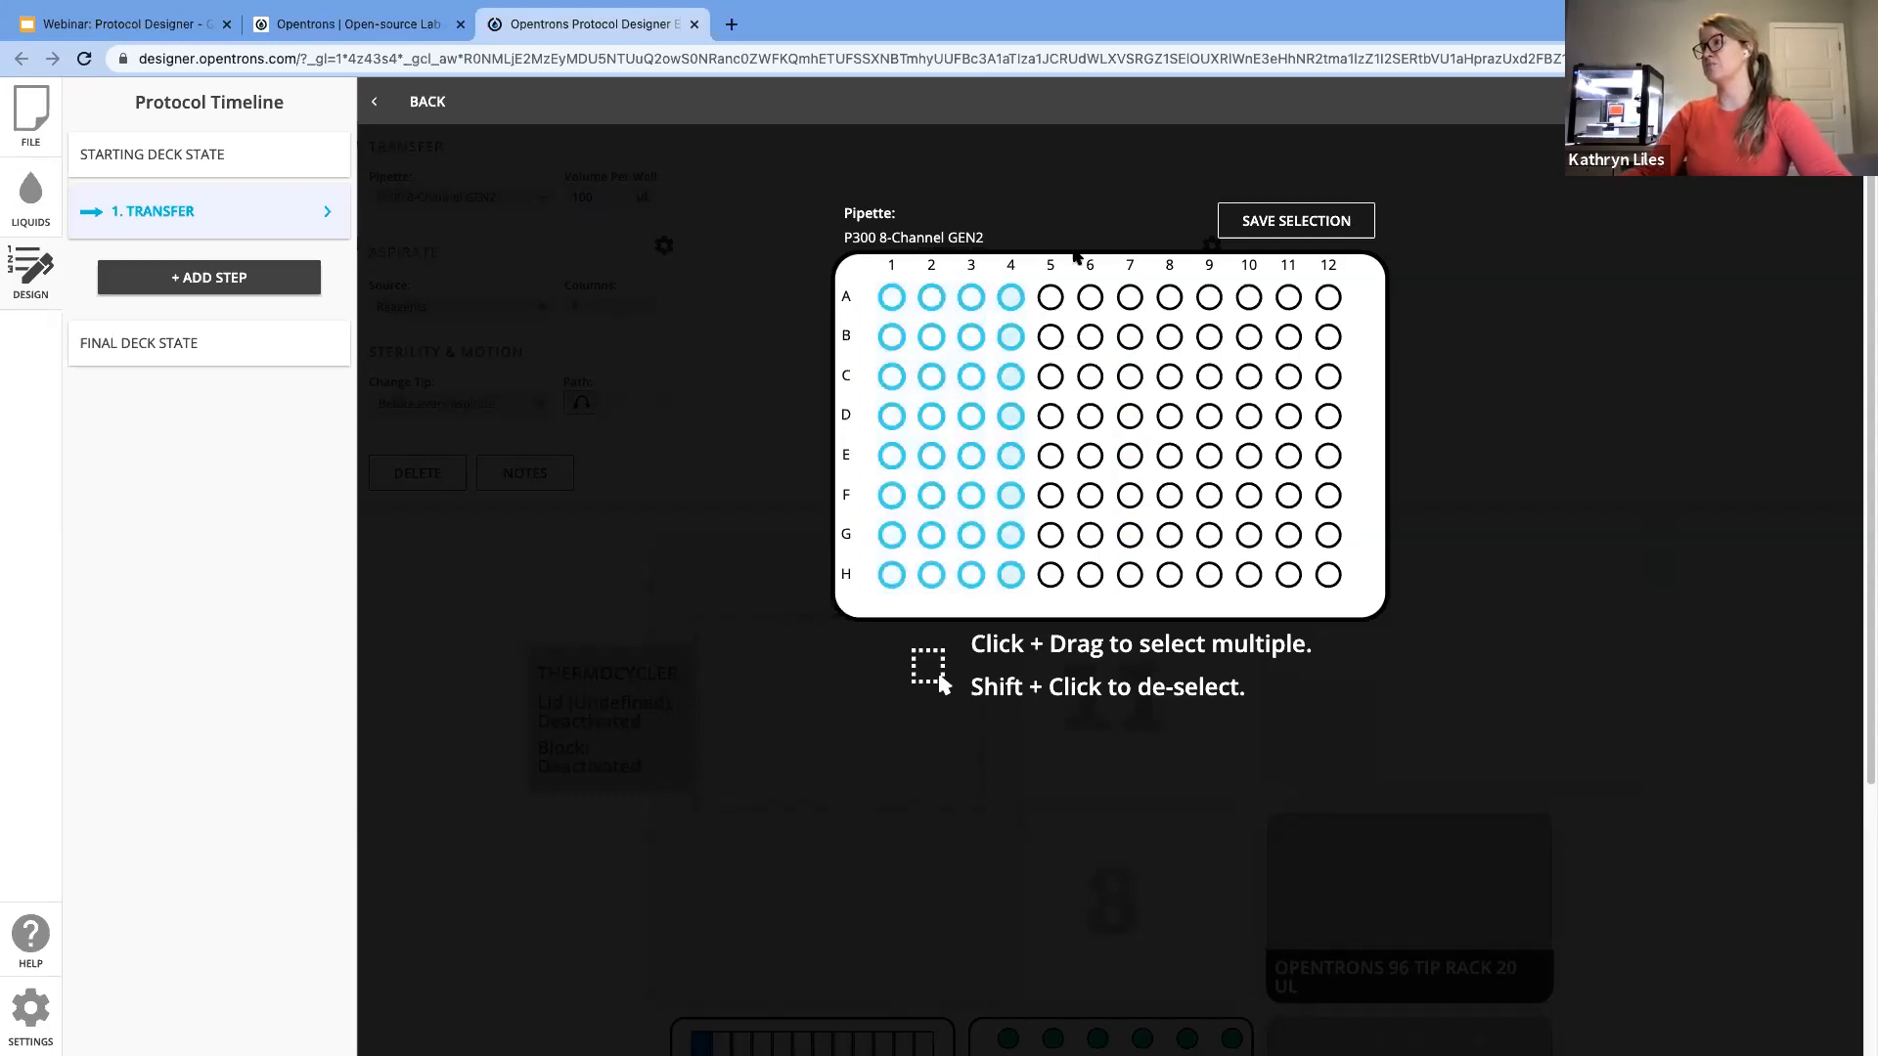
click(1292, 223)
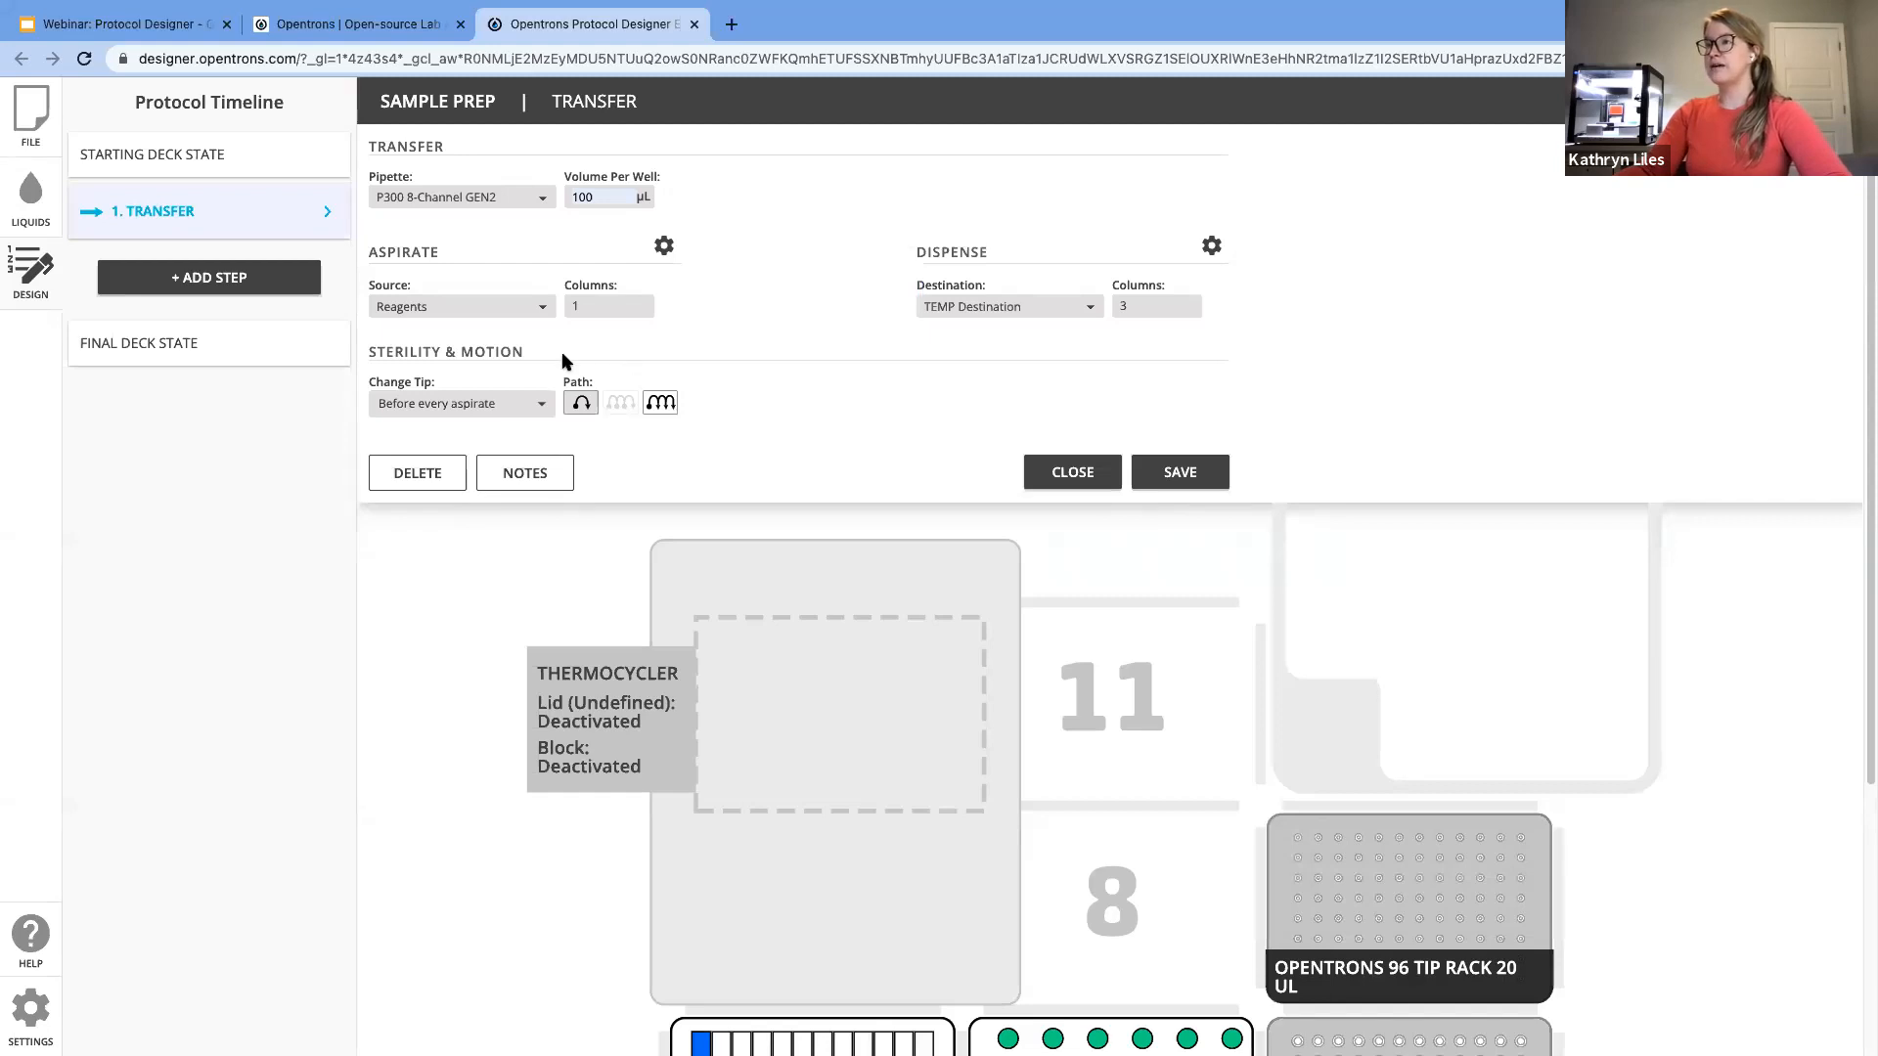
Step: Set tip changes to once at the start of step, and use the multi-dispense path with blowout into the source well
click(544, 405)
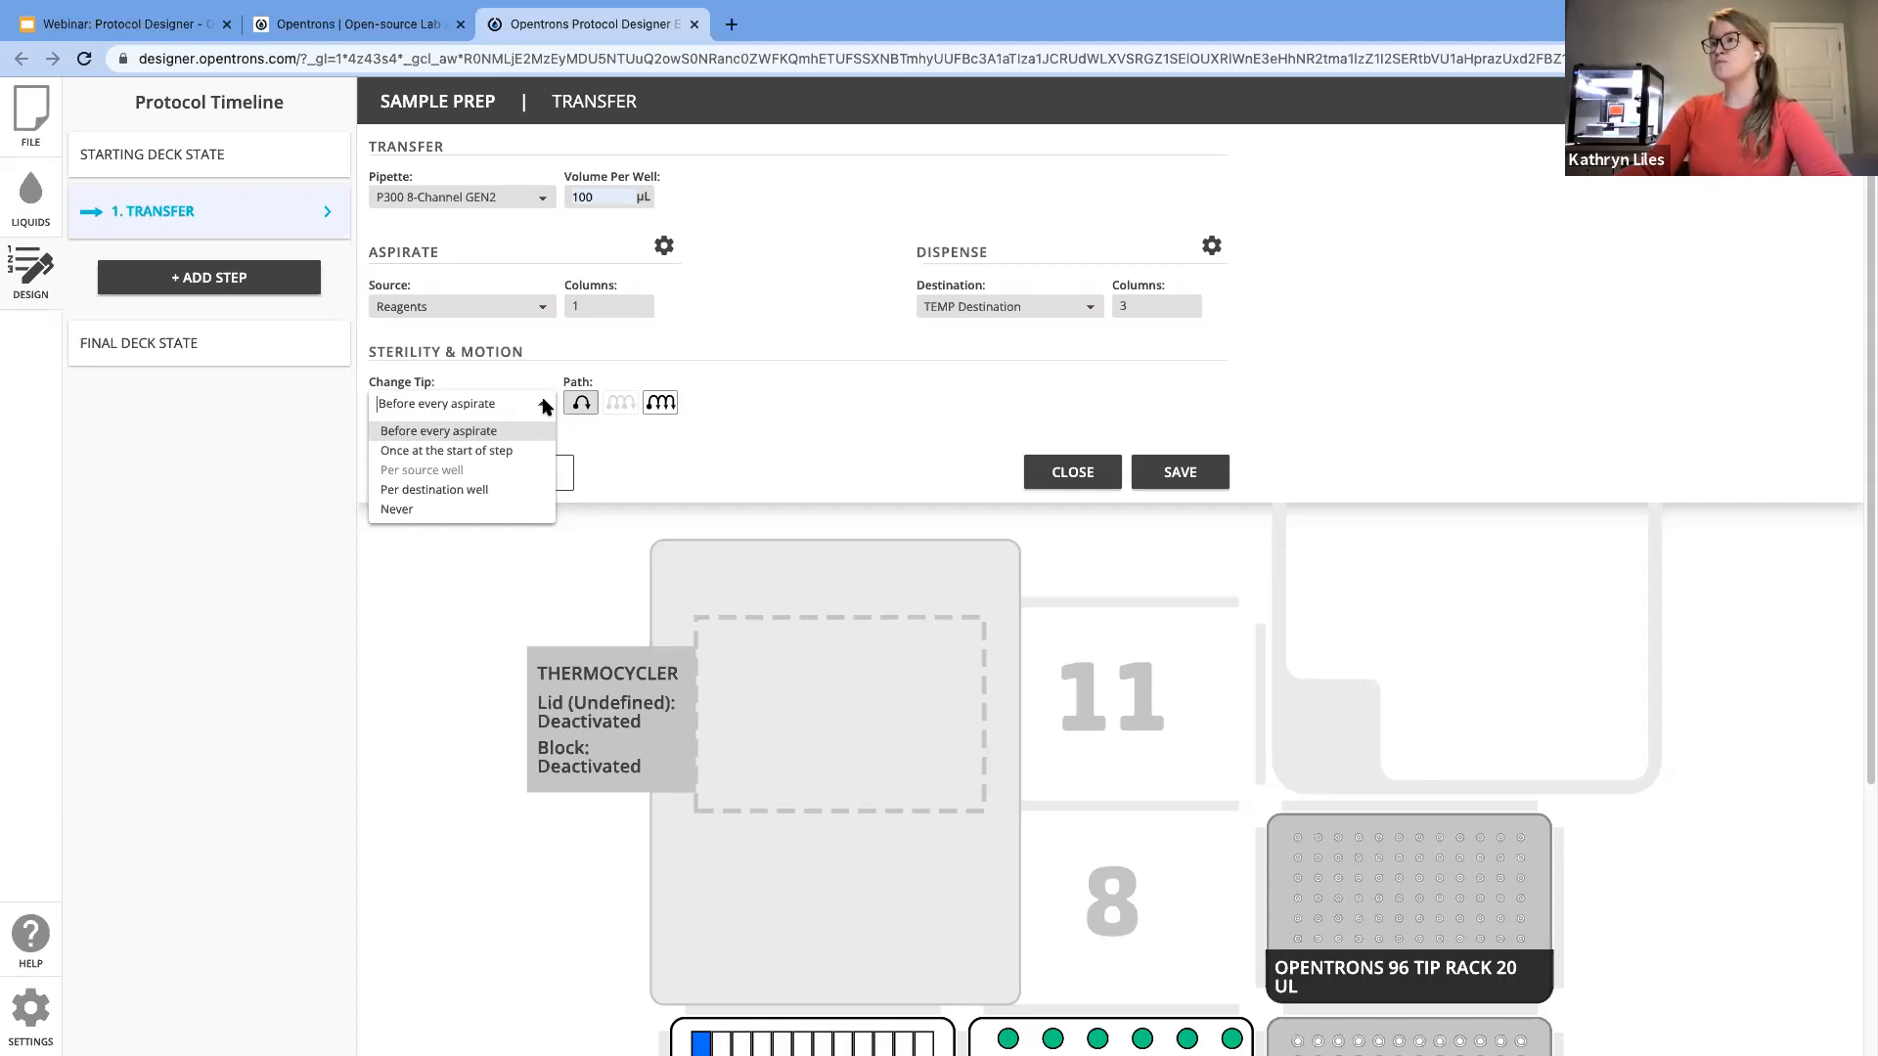
click(527, 452)
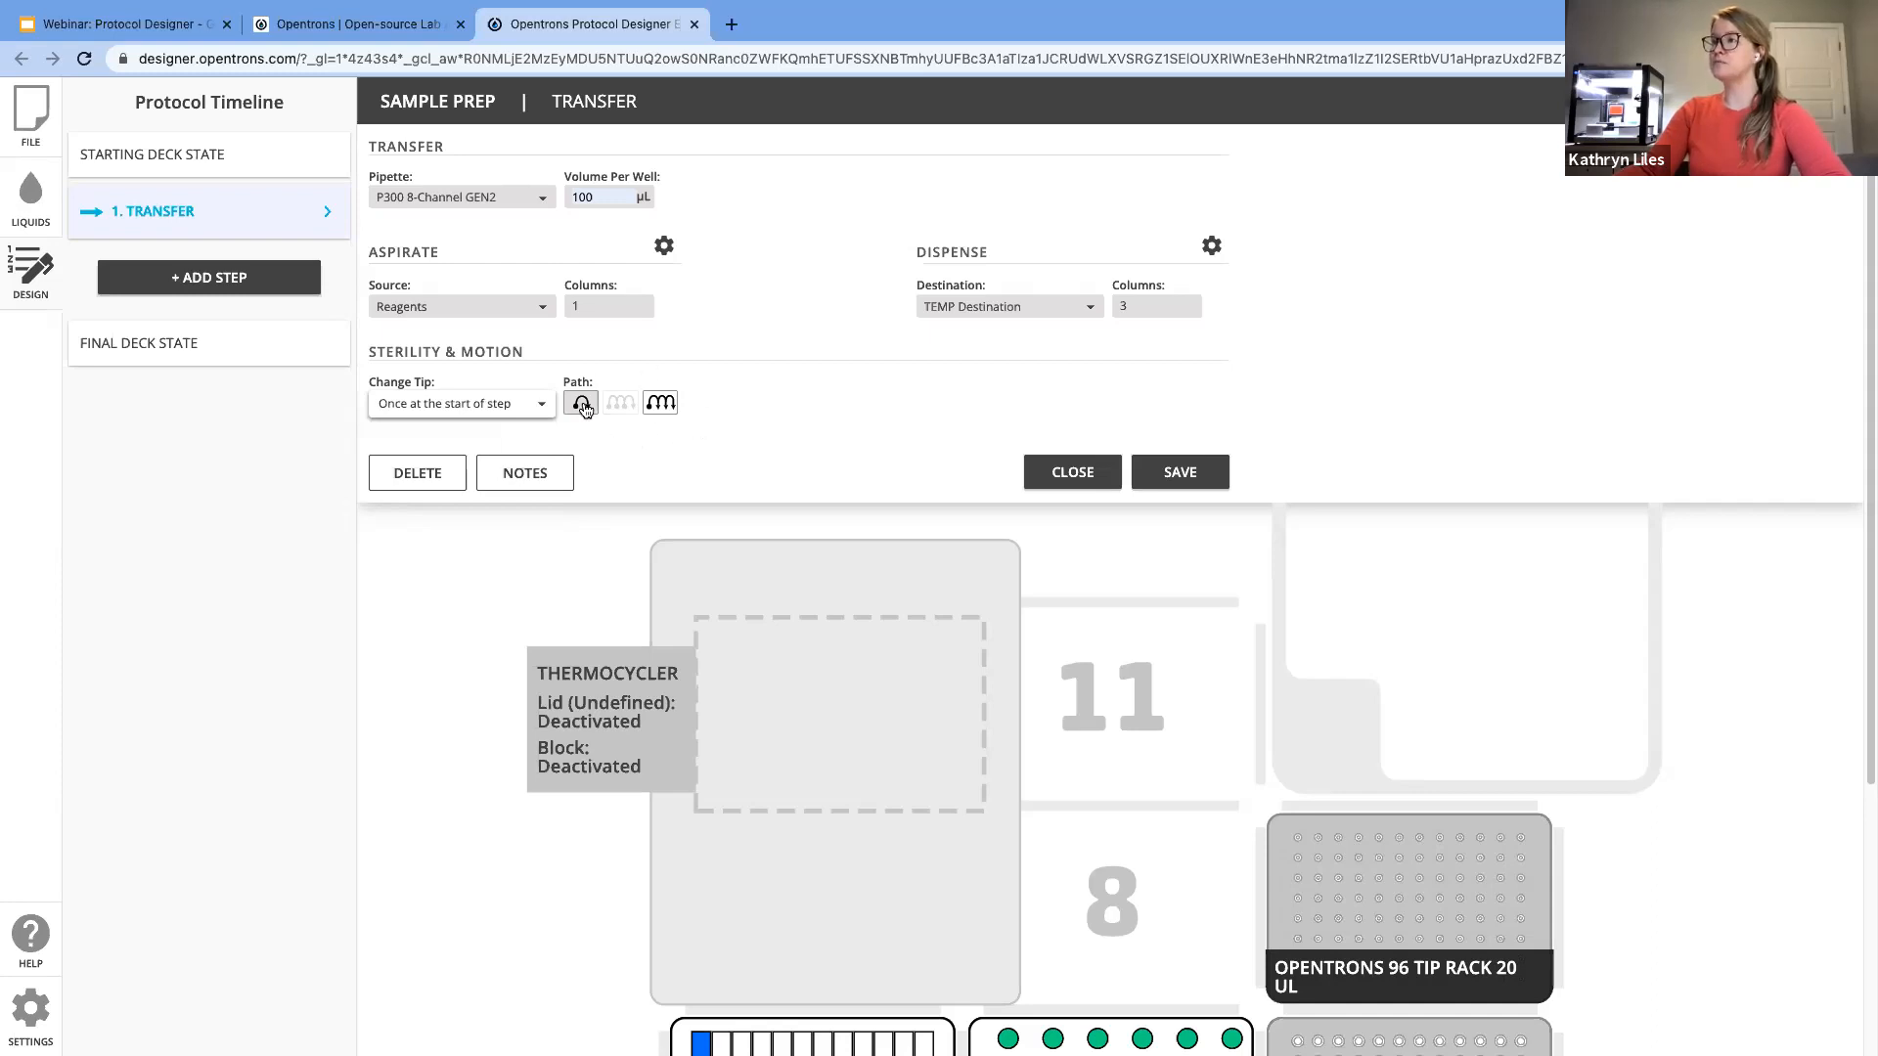
mouse_move(584, 409)
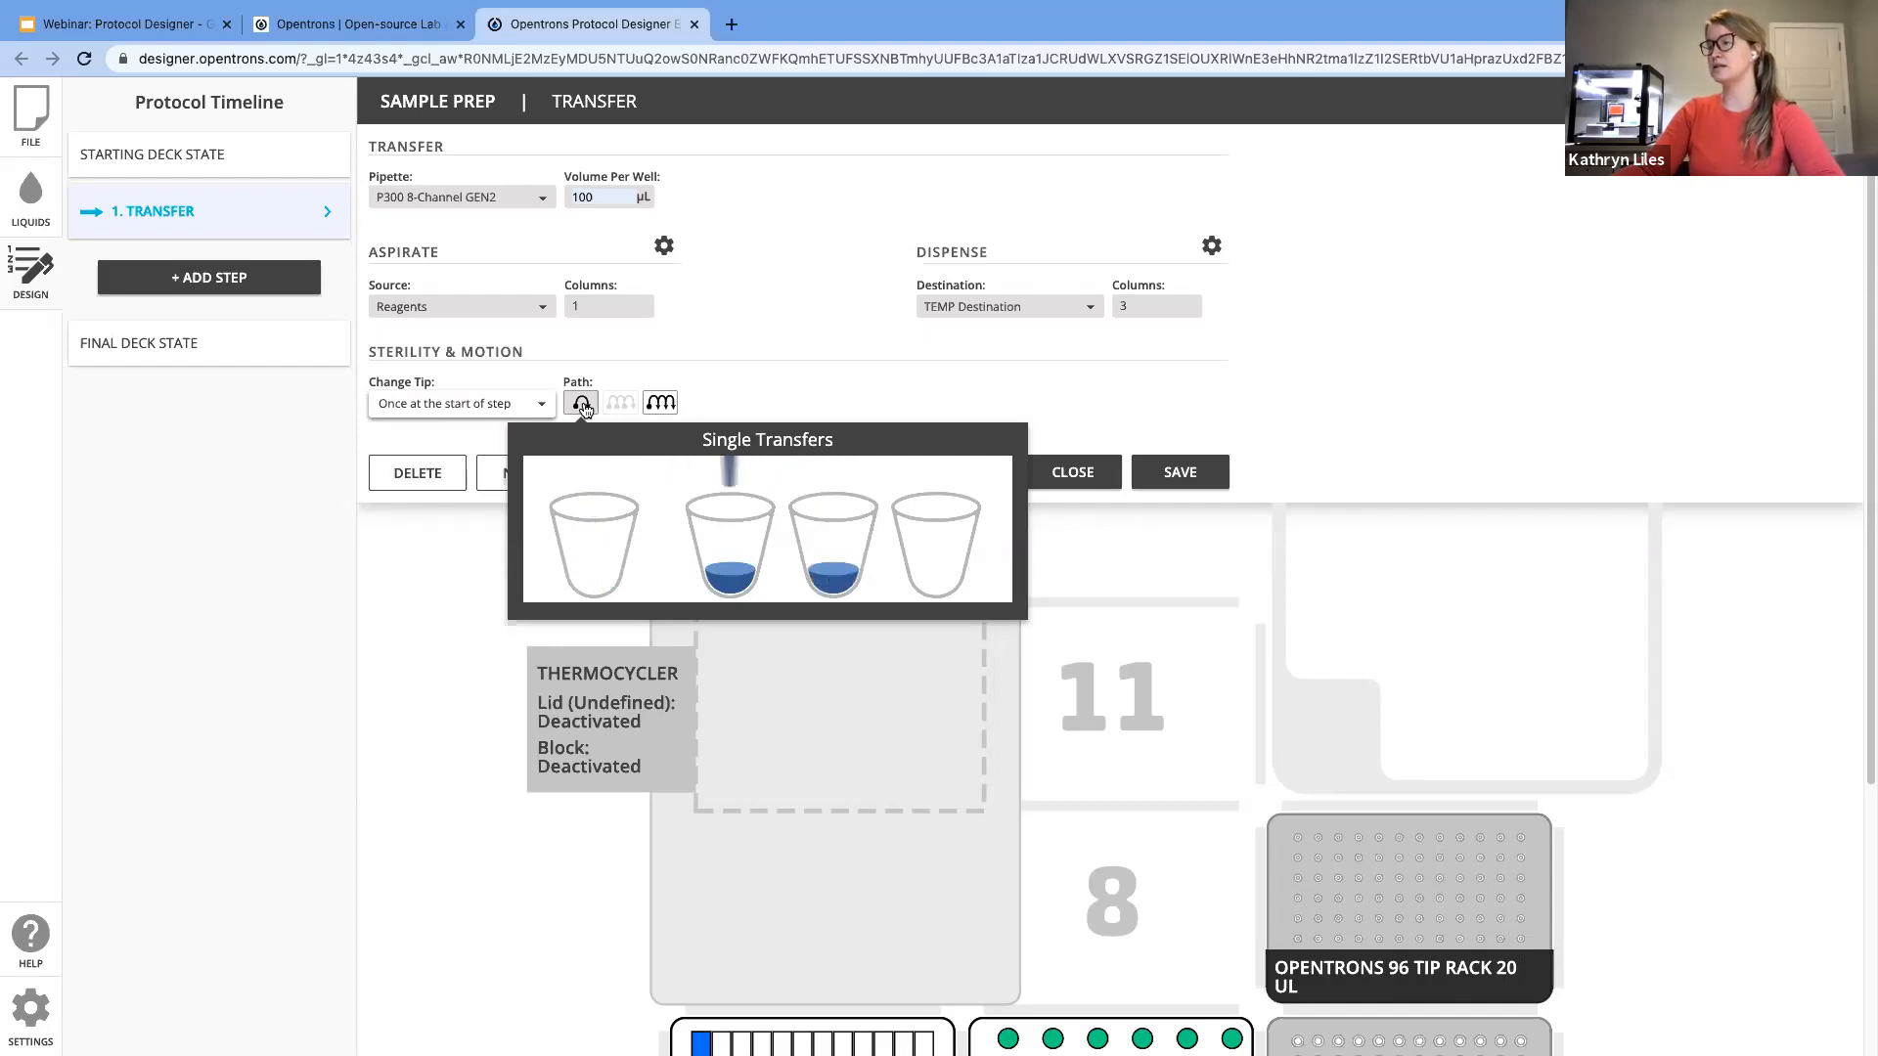
click(660, 403)
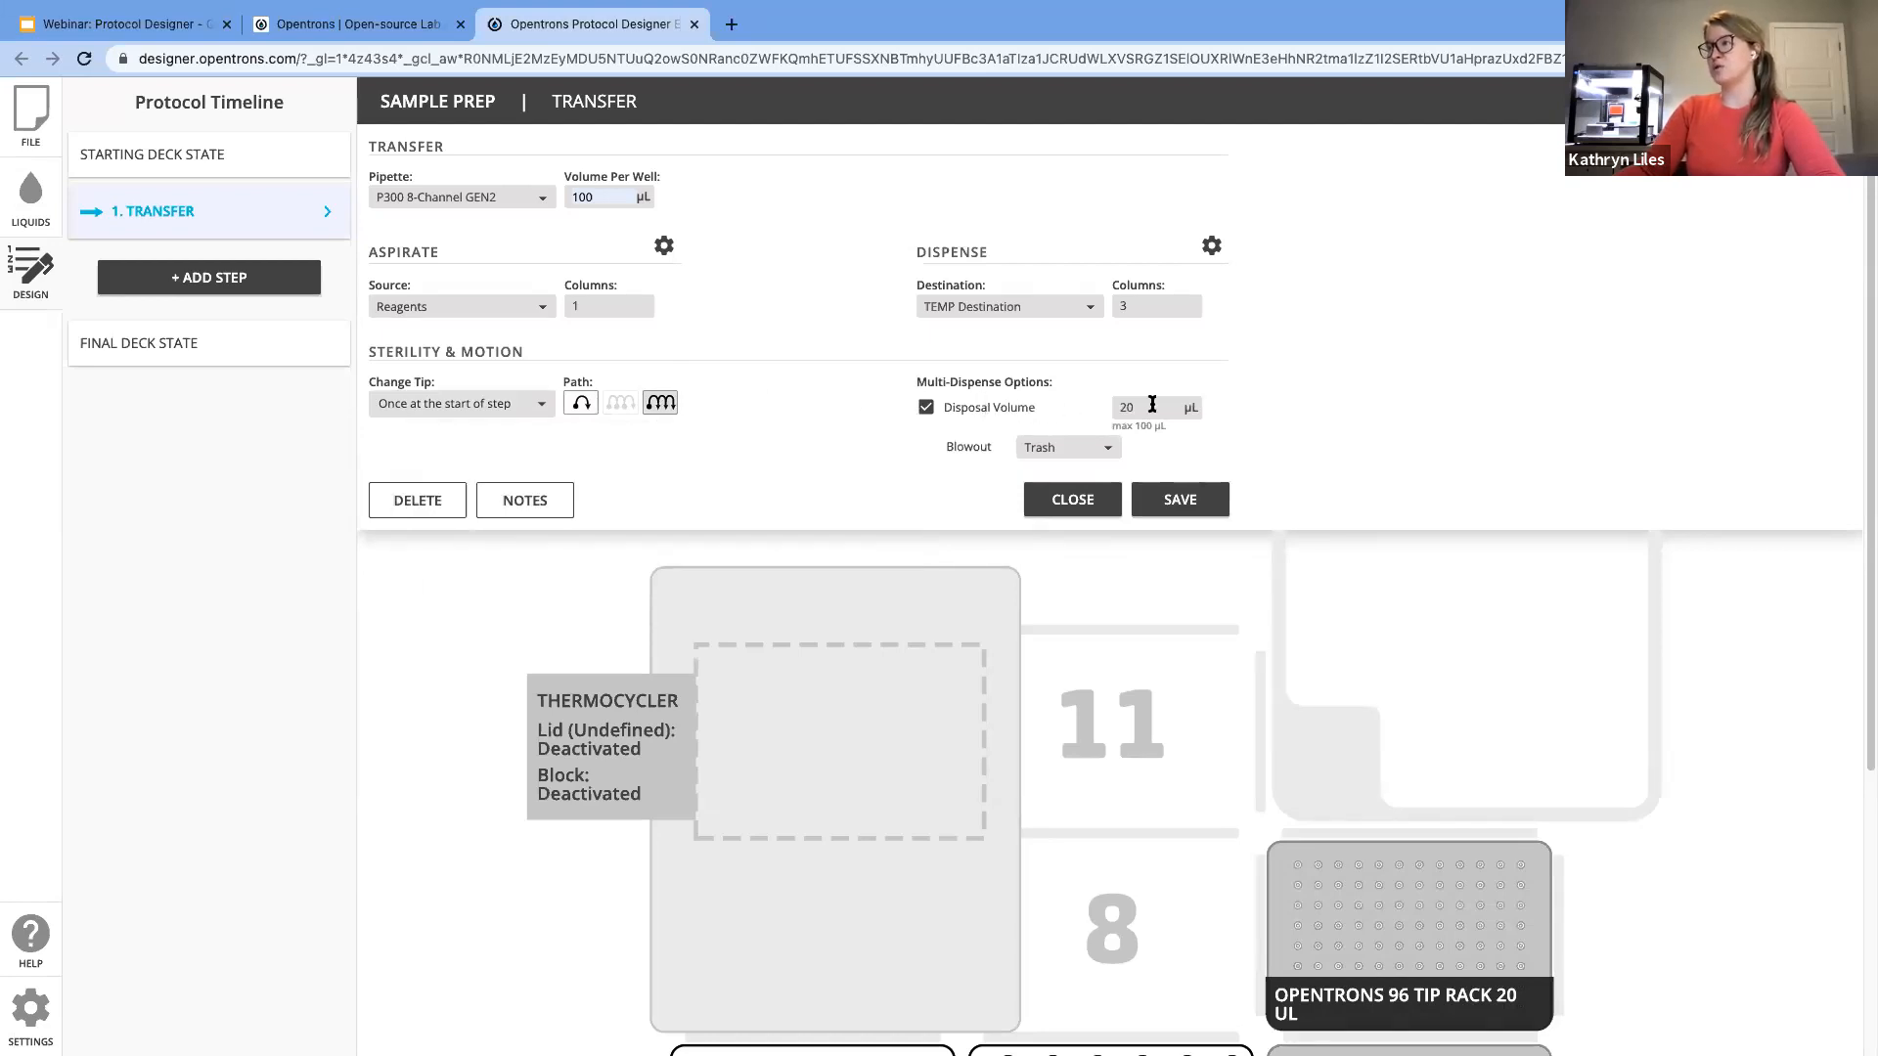
click(1077, 447)
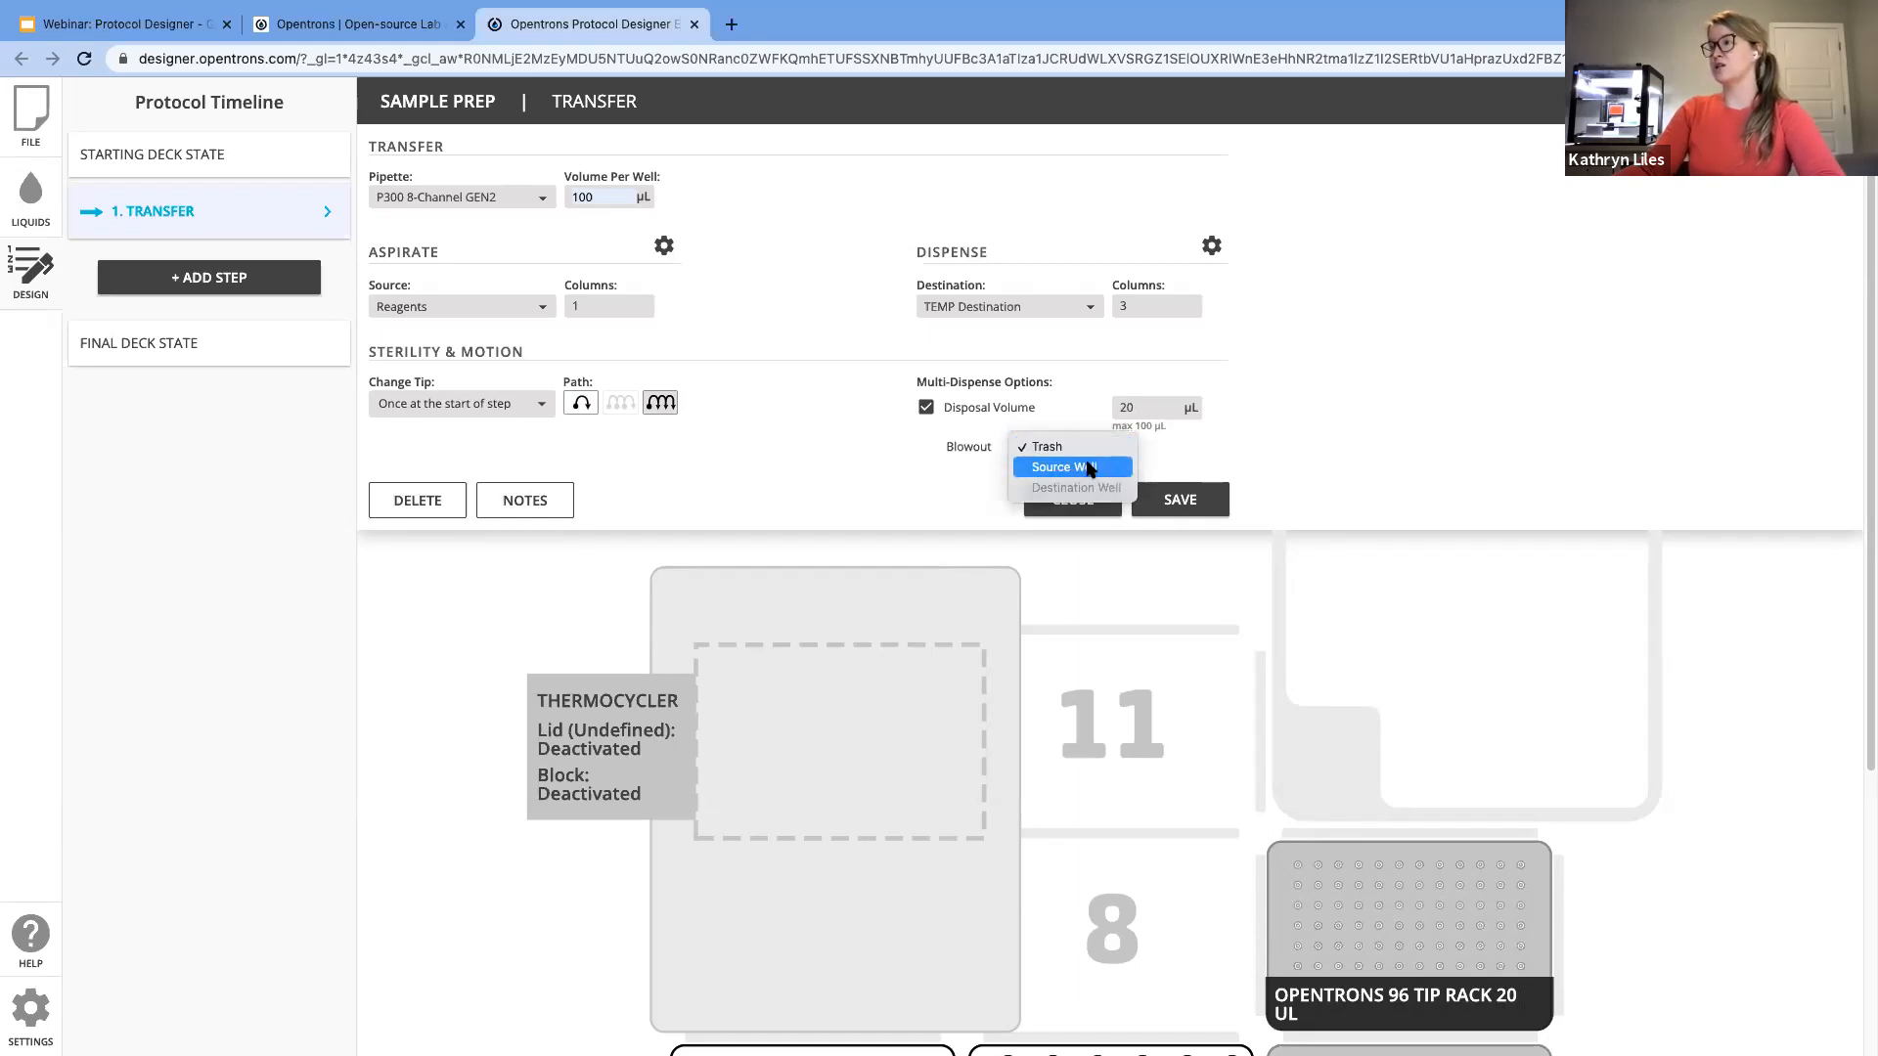
click(1088, 468)
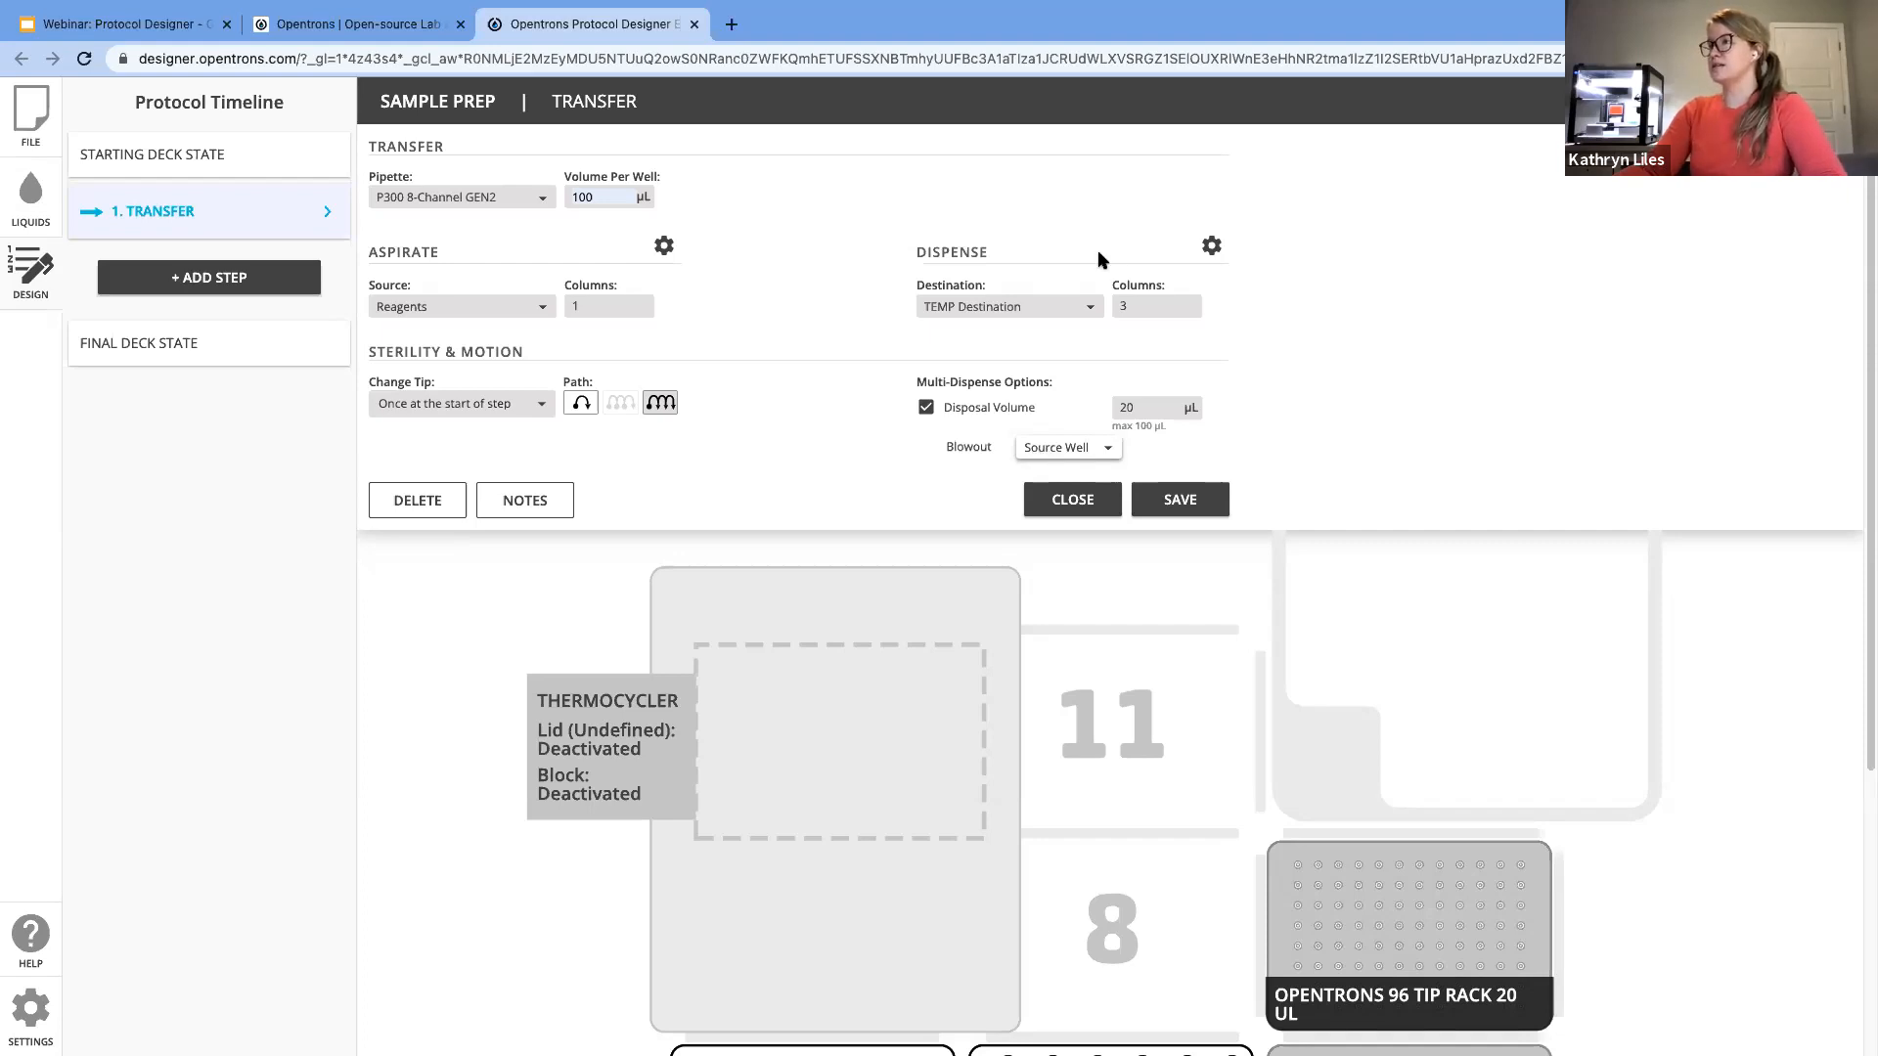
Step: Set a custom aspirate tip position of 6 mm from the well bottom in the transfer's advanced settings
click(666, 248)
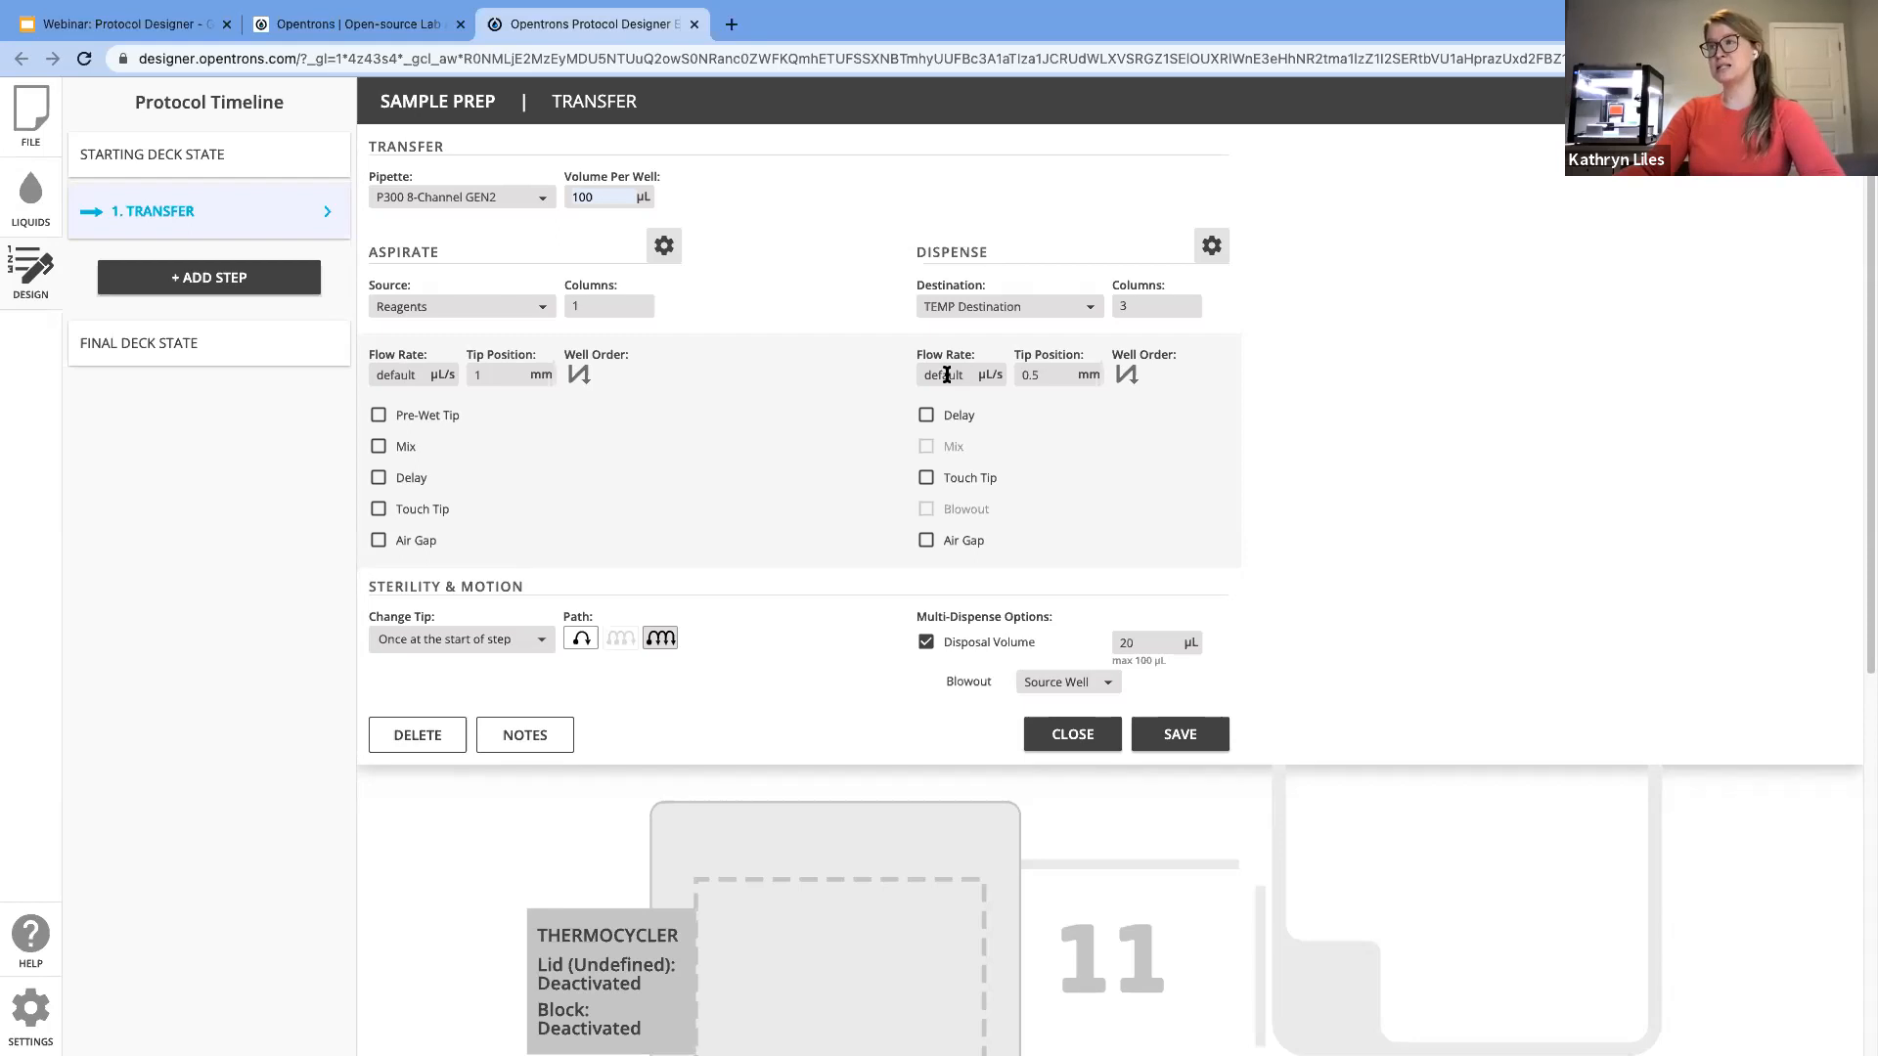
click(518, 375)
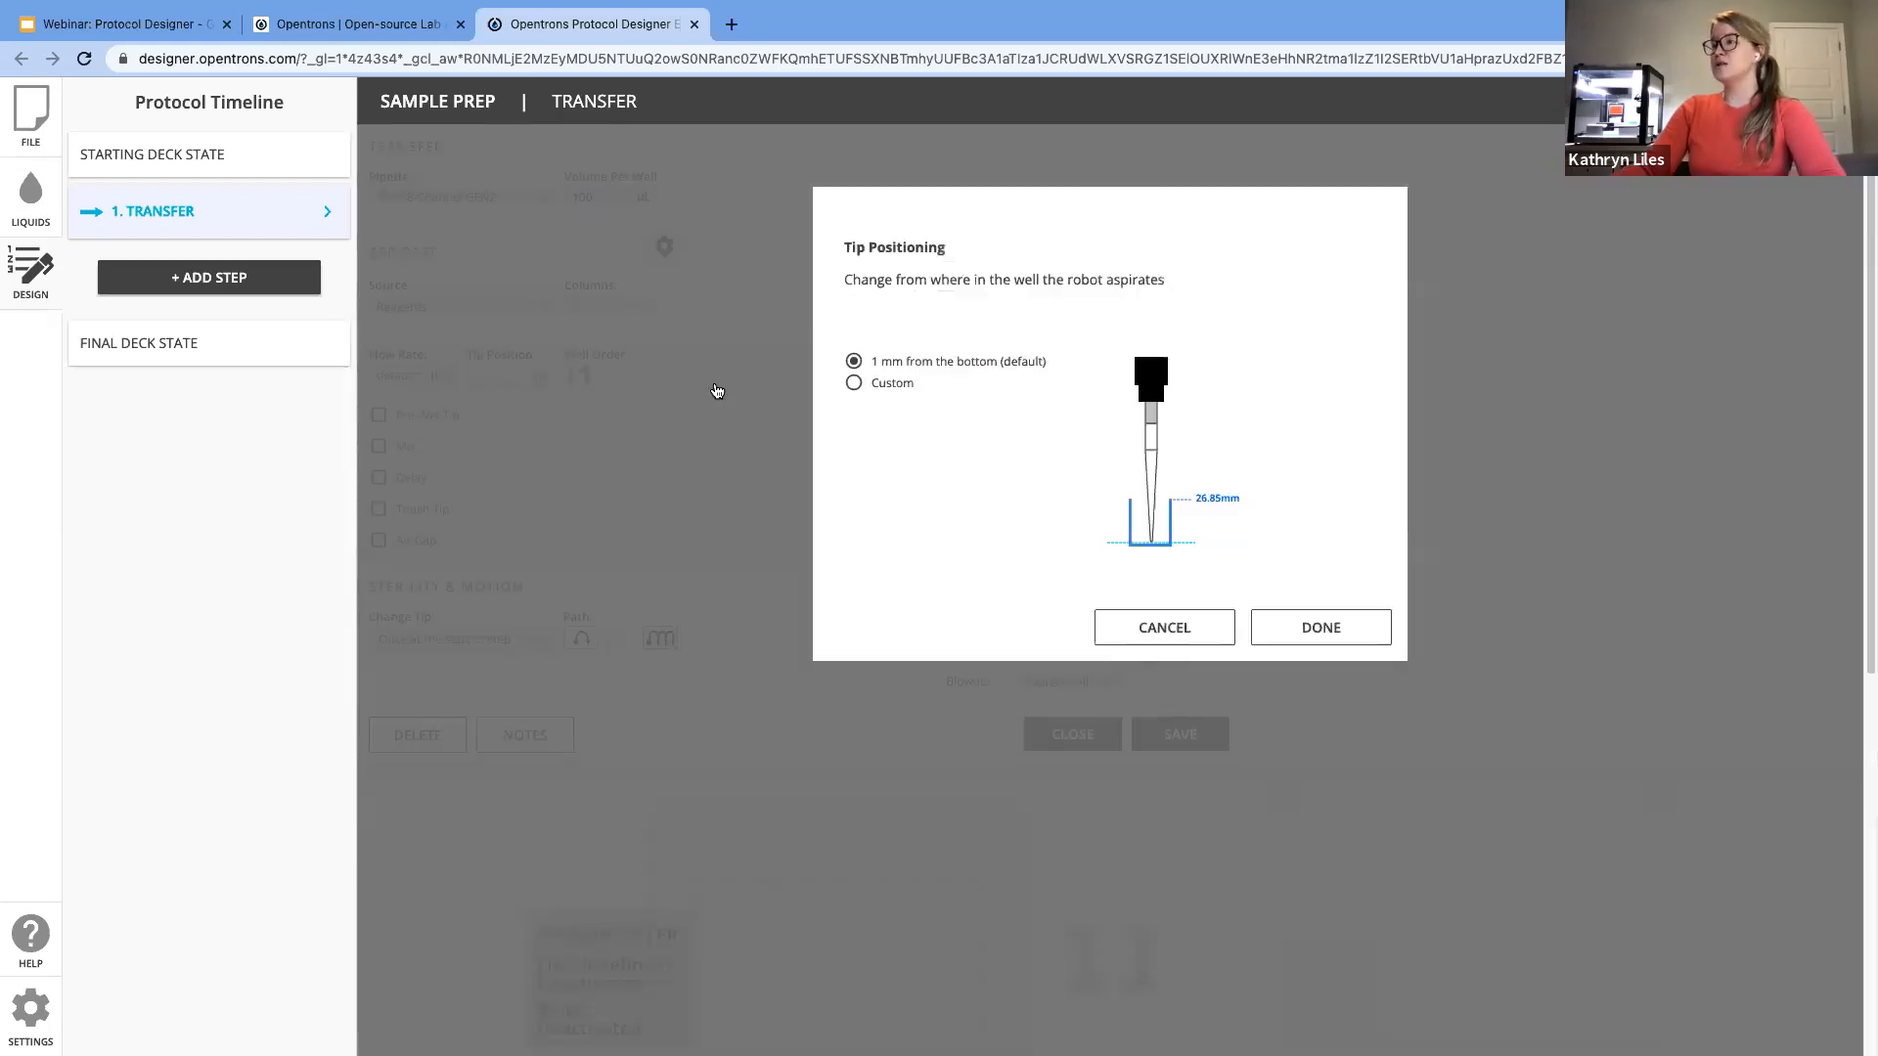
click(895, 384)
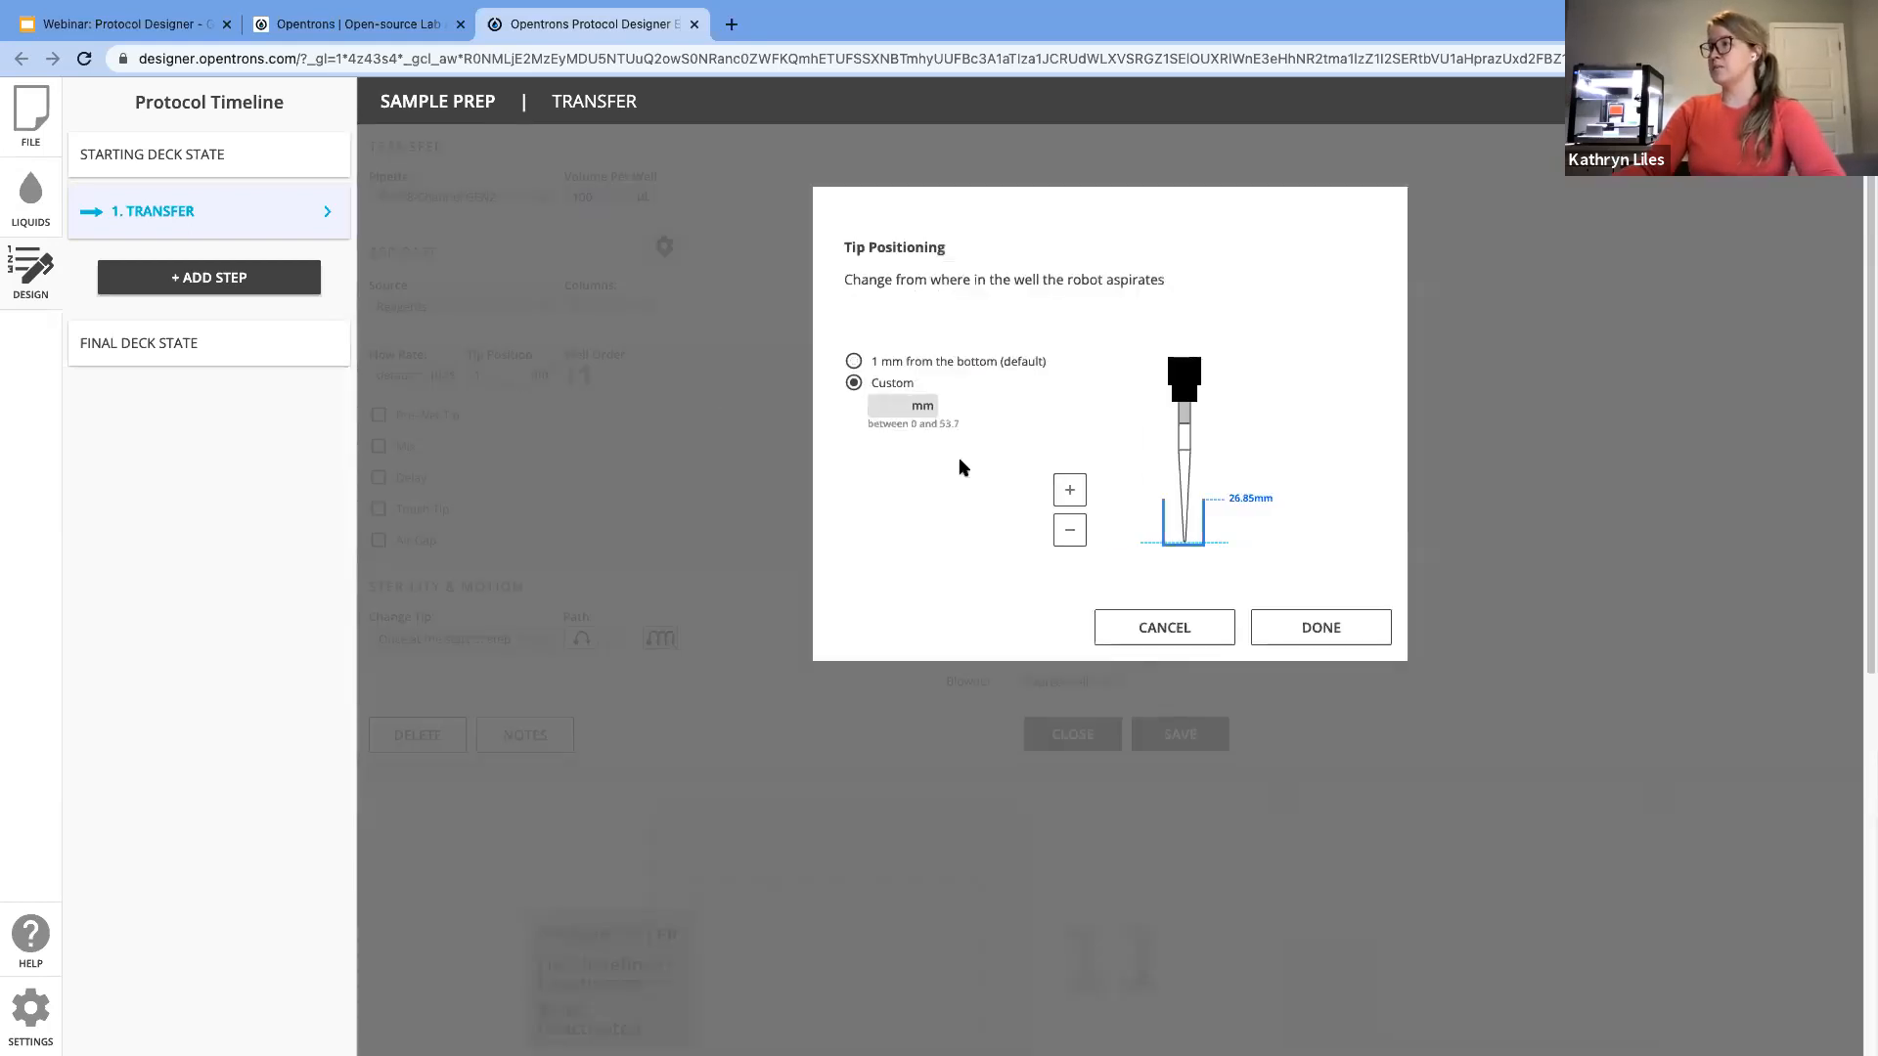
click(1070, 490)
click(1070, 490)
click(1070, 490)
click(1070, 490)
click(1070, 530)
click(1070, 531)
click(1071, 531)
click(1070, 530)
click(1070, 530)
click(1070, 530)
click(1070, 530)
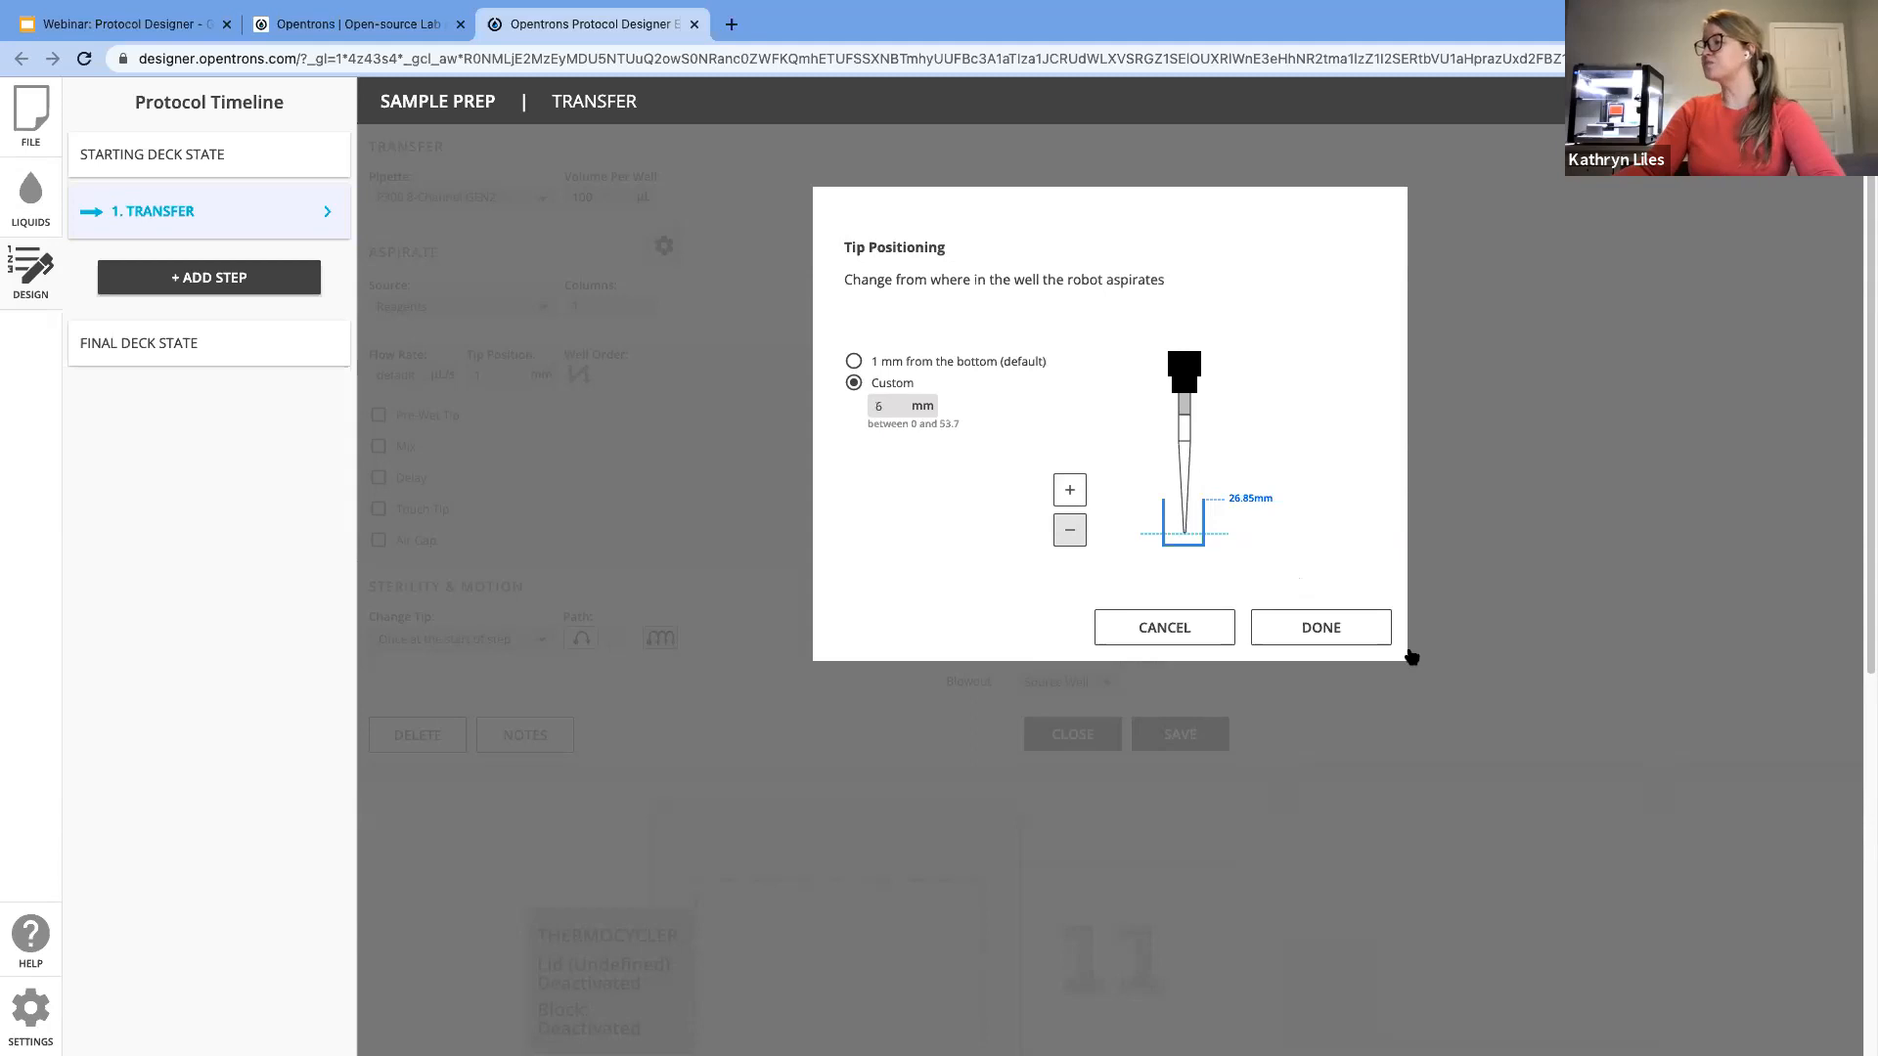
click(1367, 641)
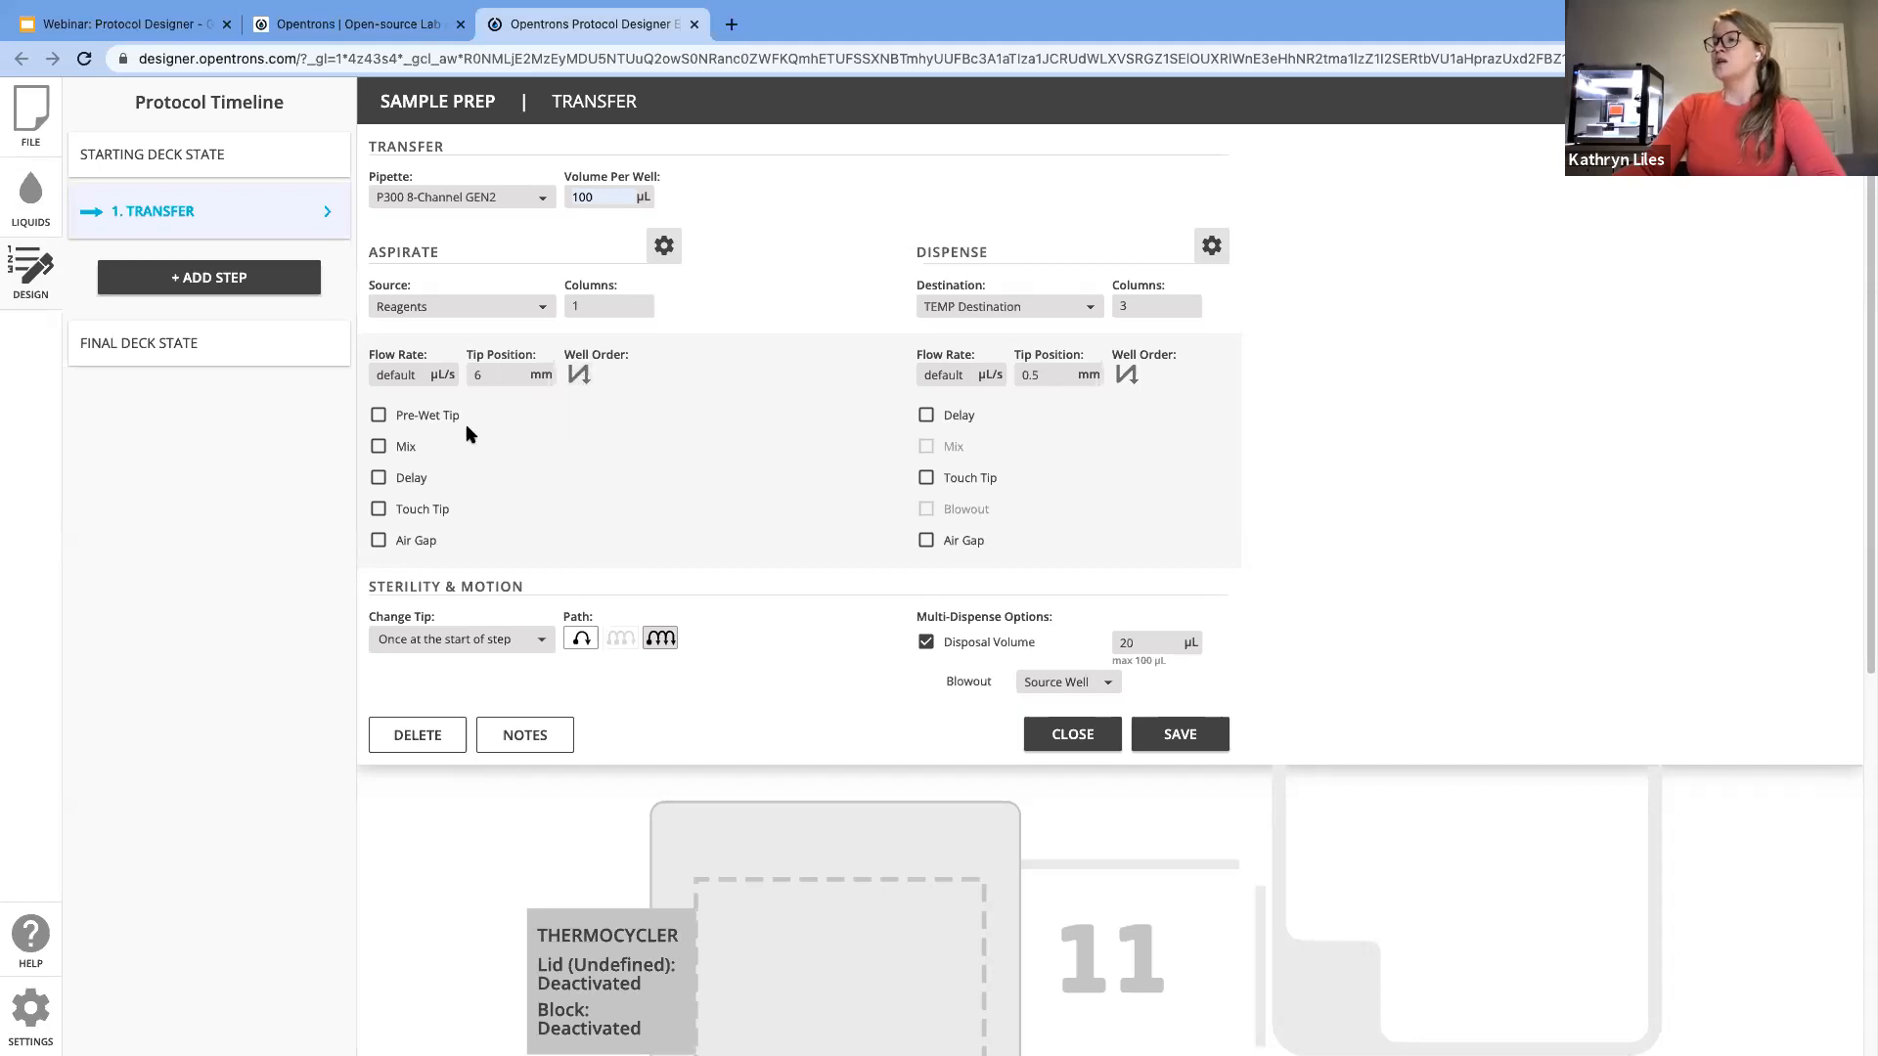
Step: Enable Pre-Wet Tip, Mix, Delay and Touch Tip in the transfer's aspirate settings
click(378, 418)
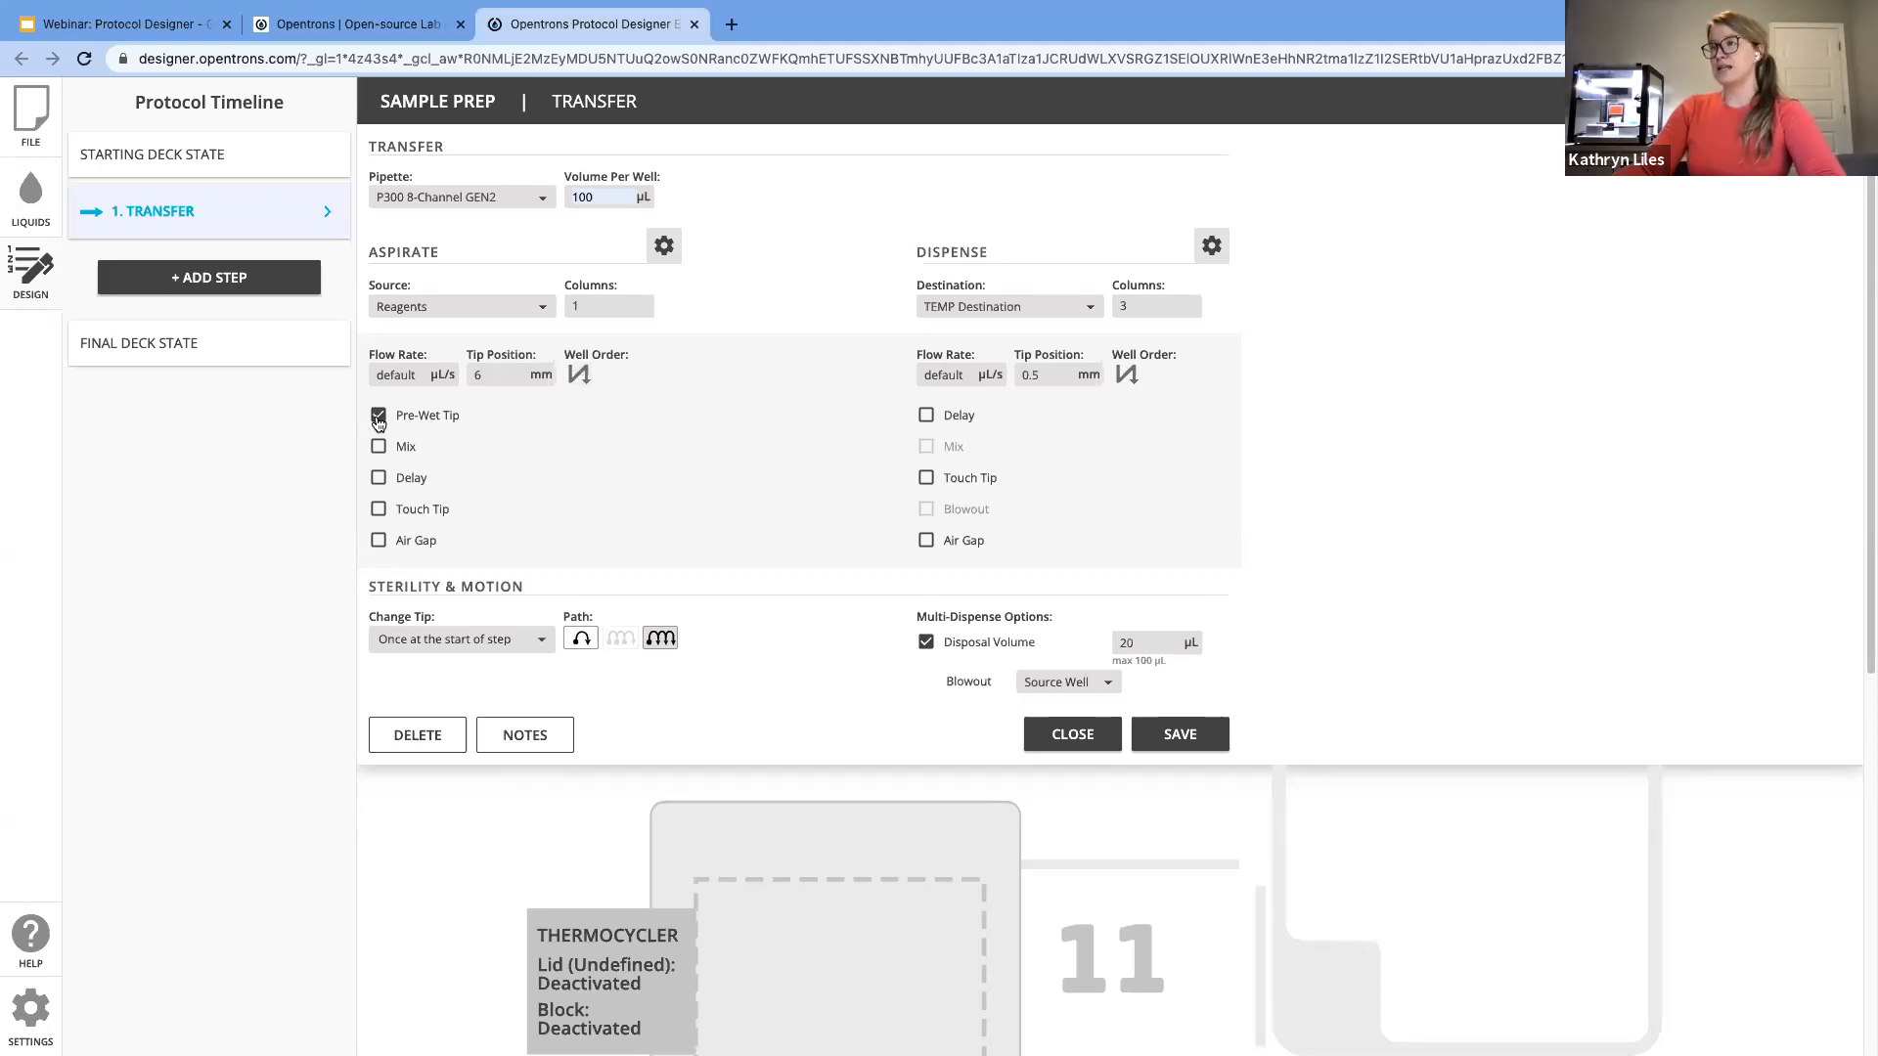
click(379, 448)
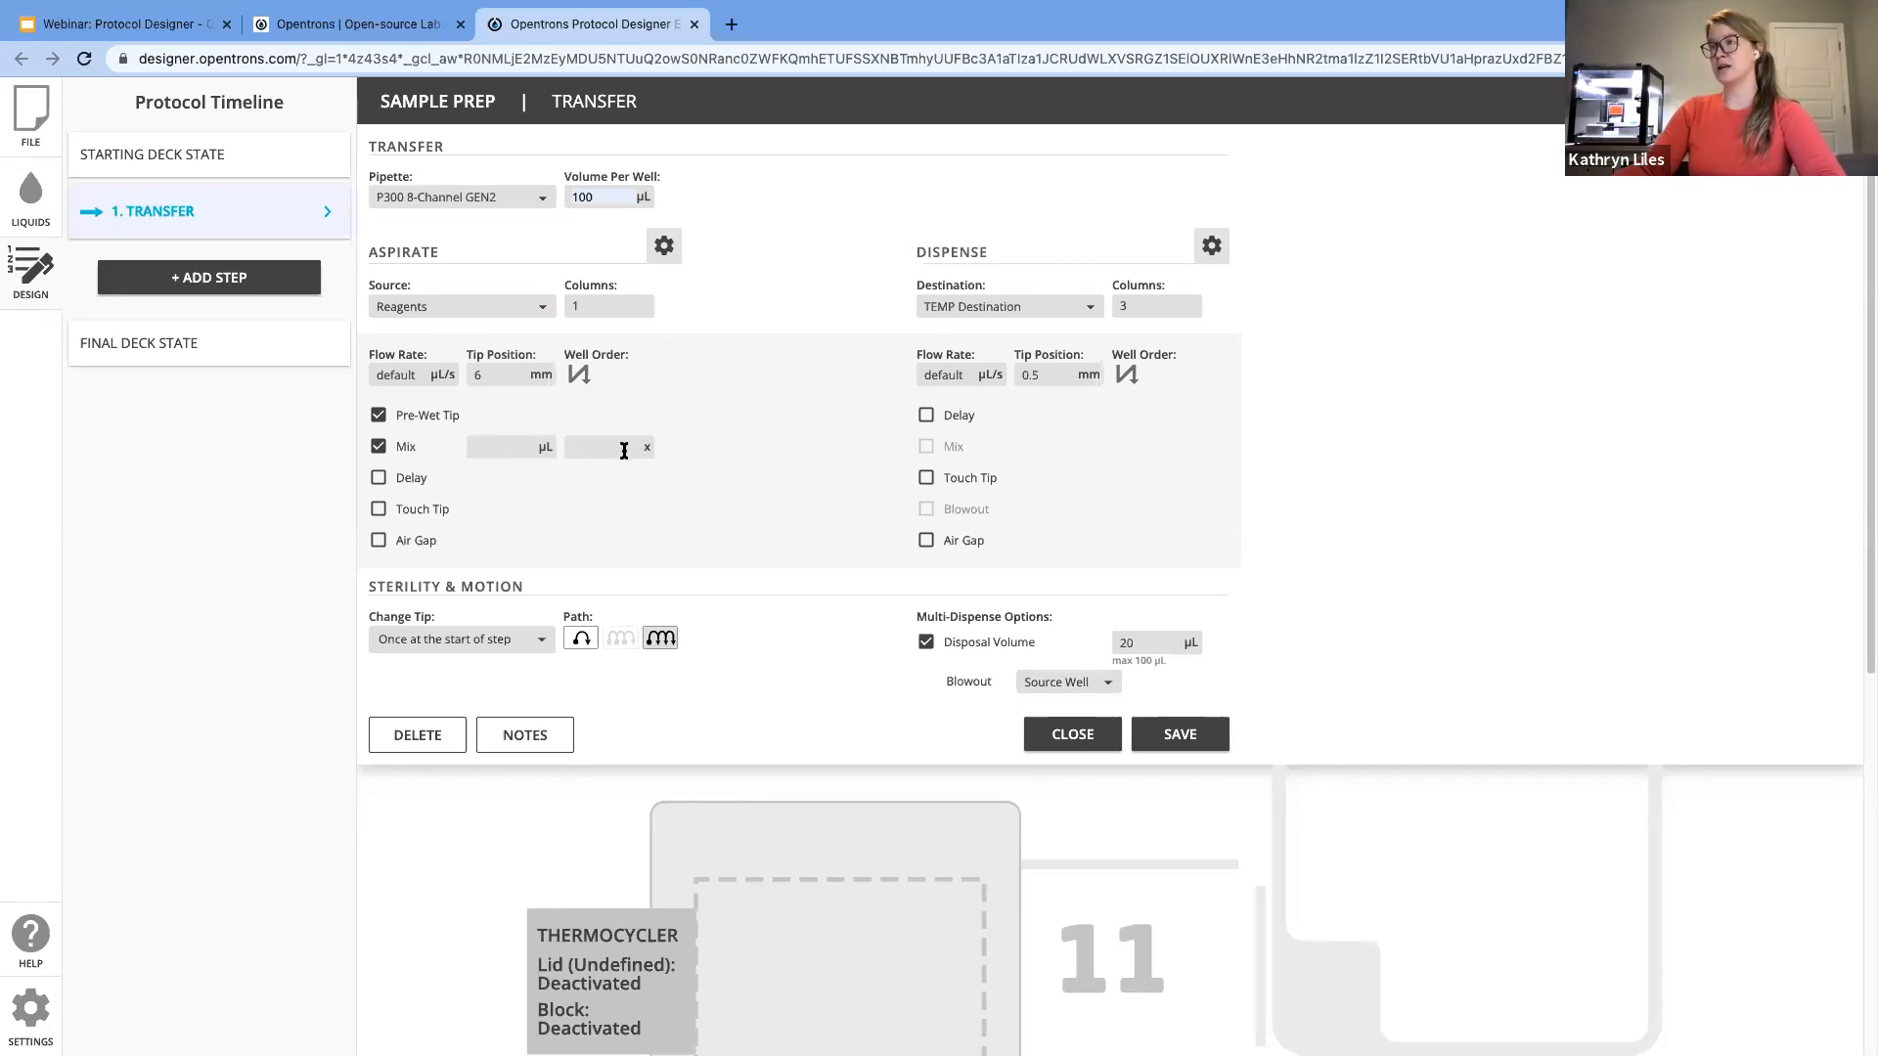
click(379, 481)
click(379, 515)
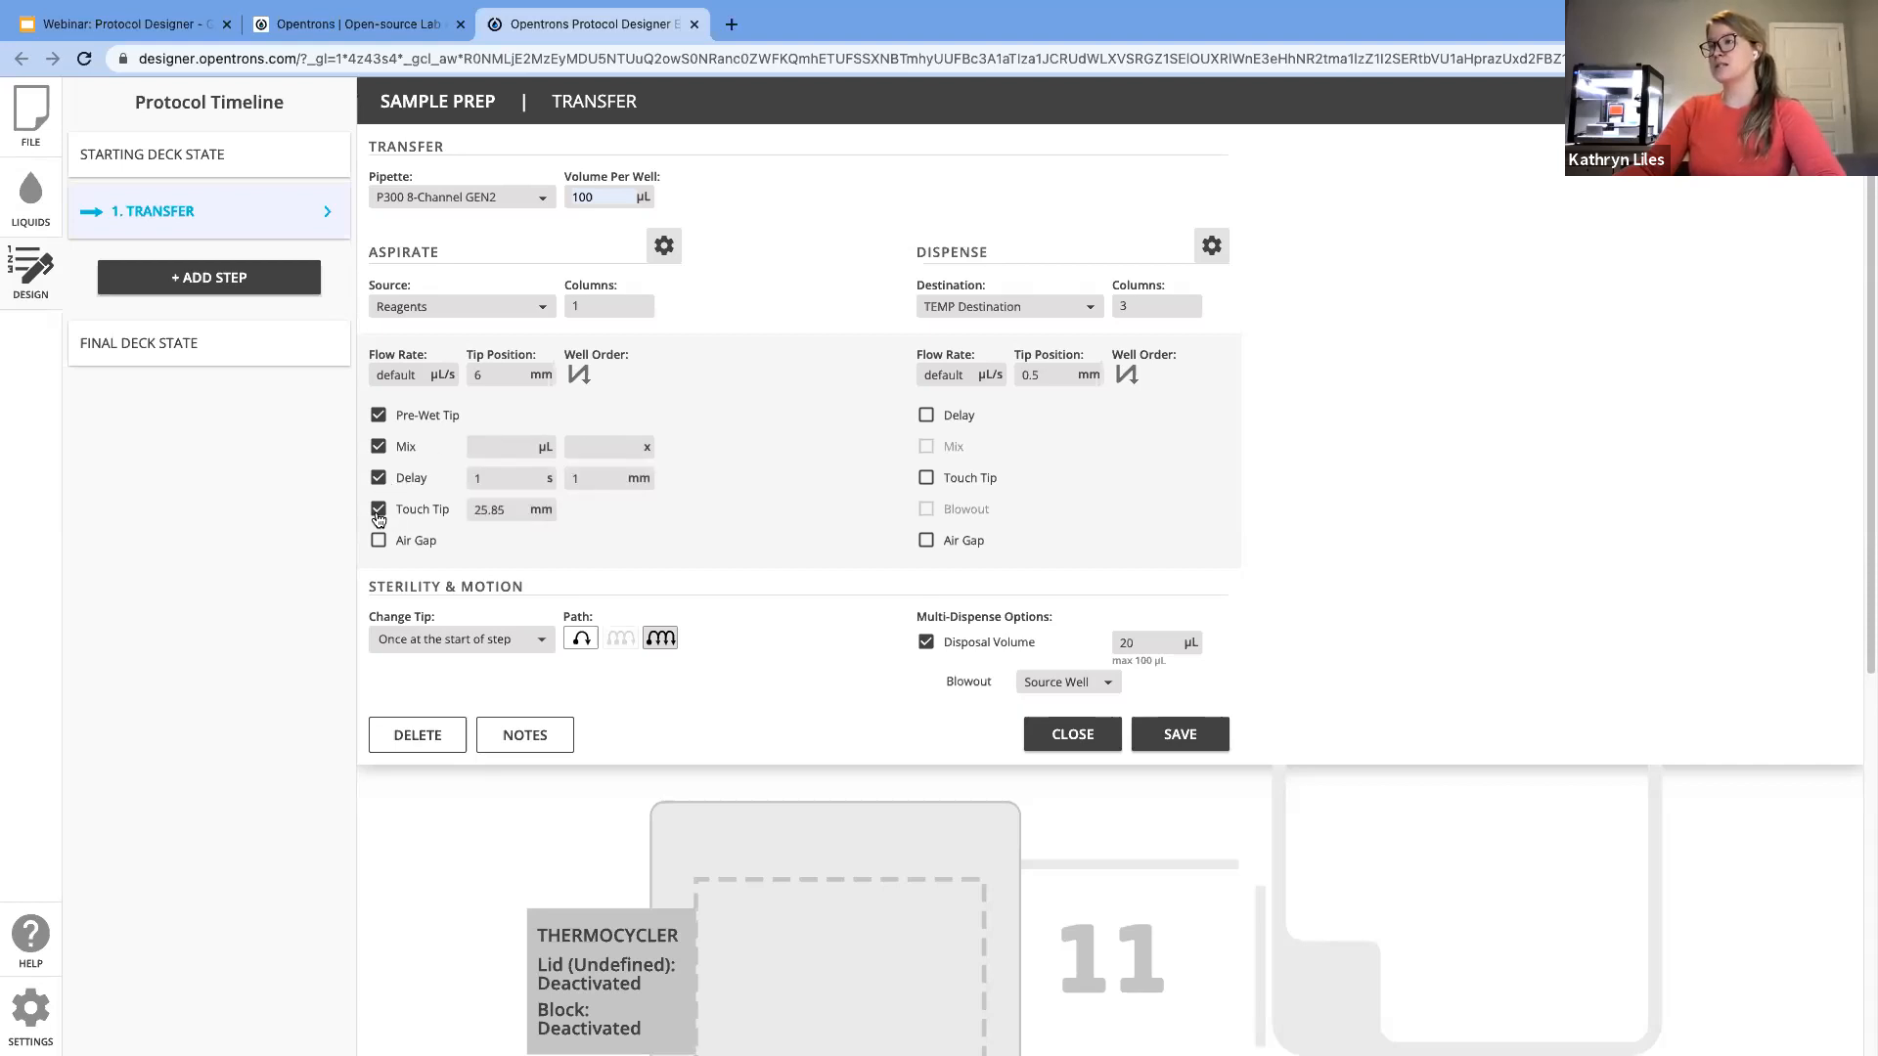
Step: Examine the custom tip positioning option for the aspirate touch tip and cancel without changing it
click(516, 511)
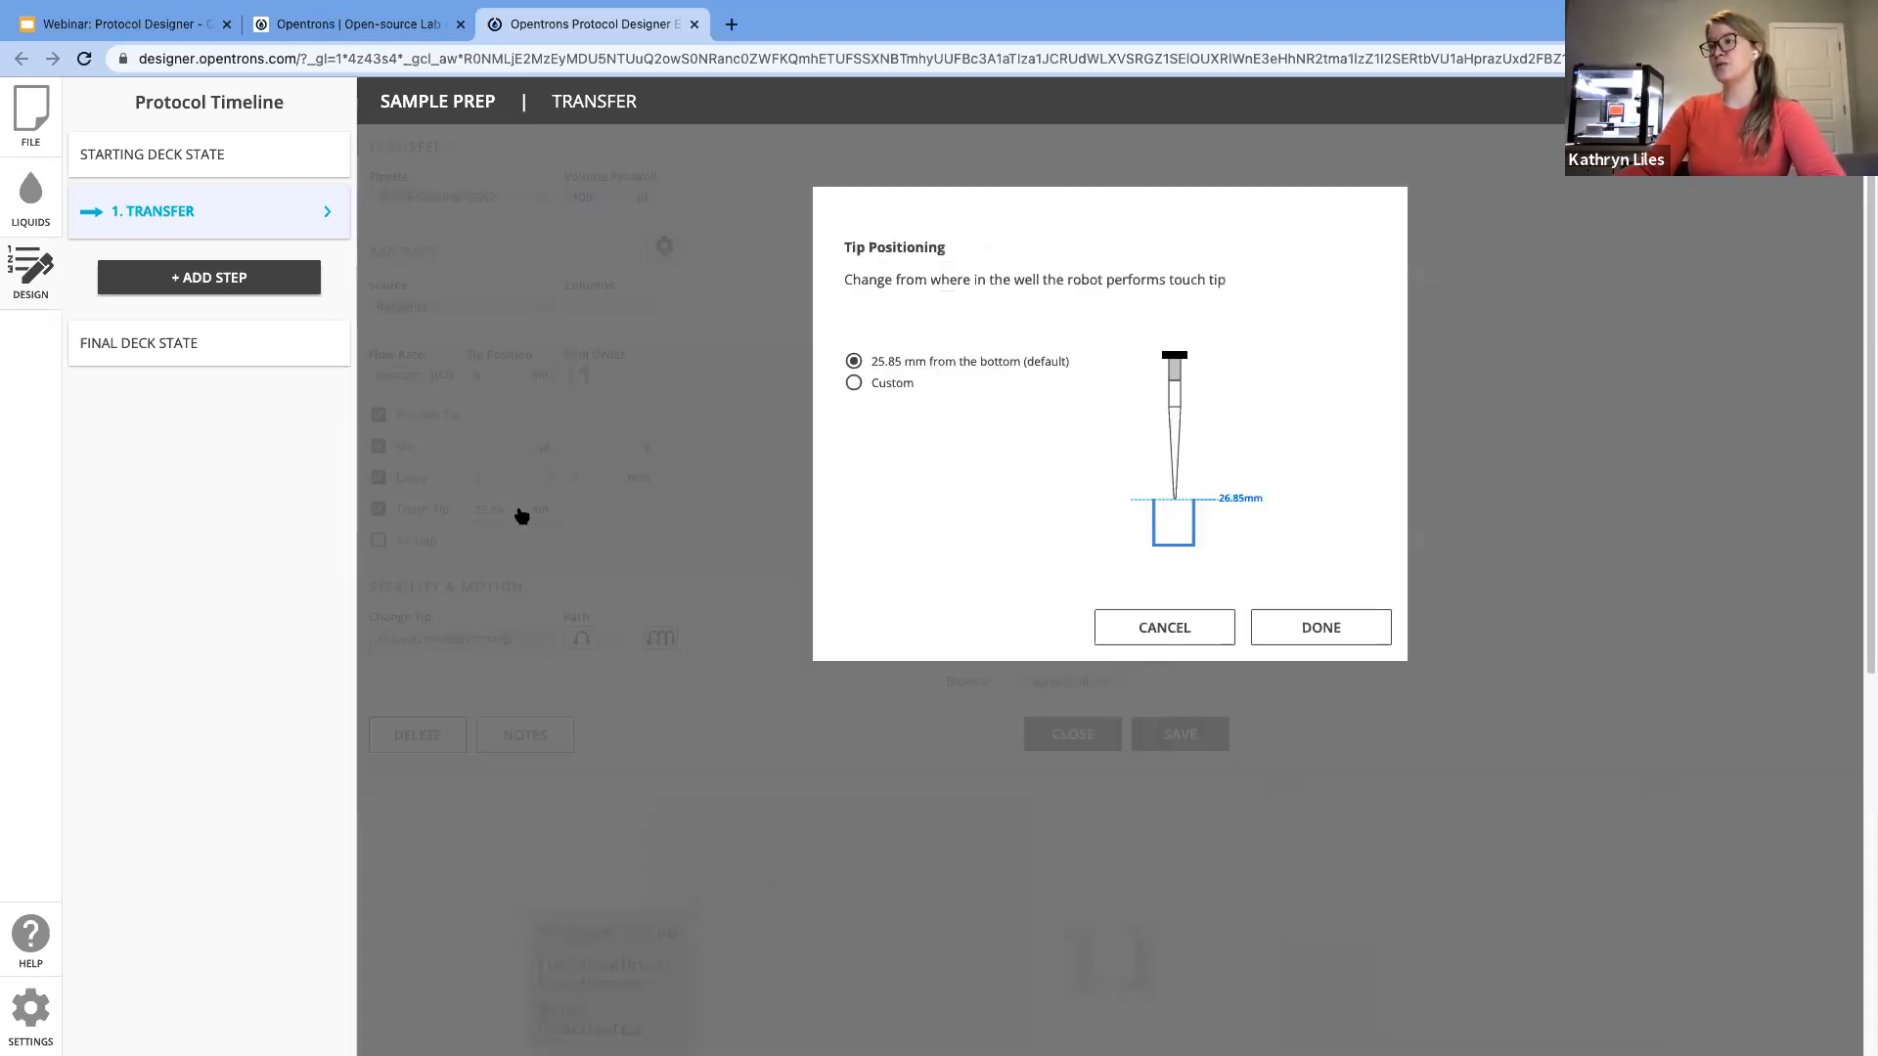
click(882, 384)
click(1334, 634)
click(1177, 632)
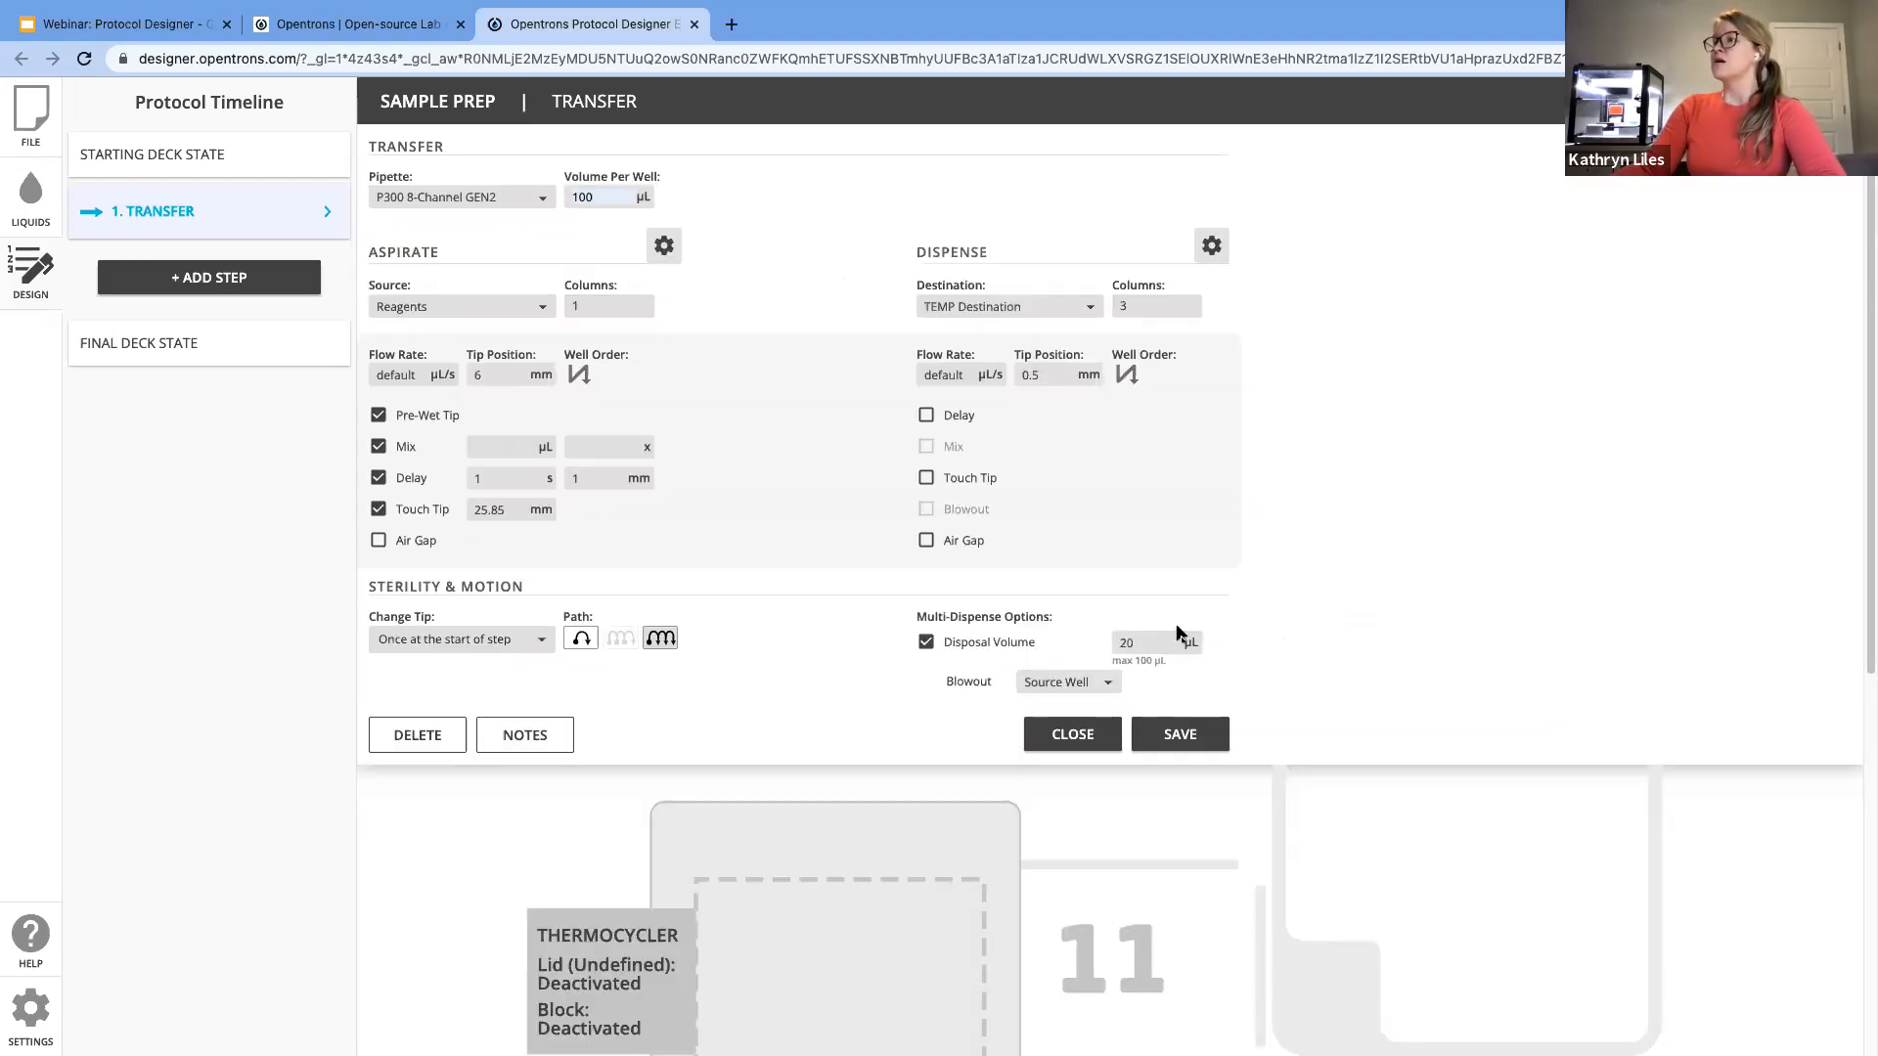
Step: Enable the aspirate air gap and save the transfer step
click(380, 542)
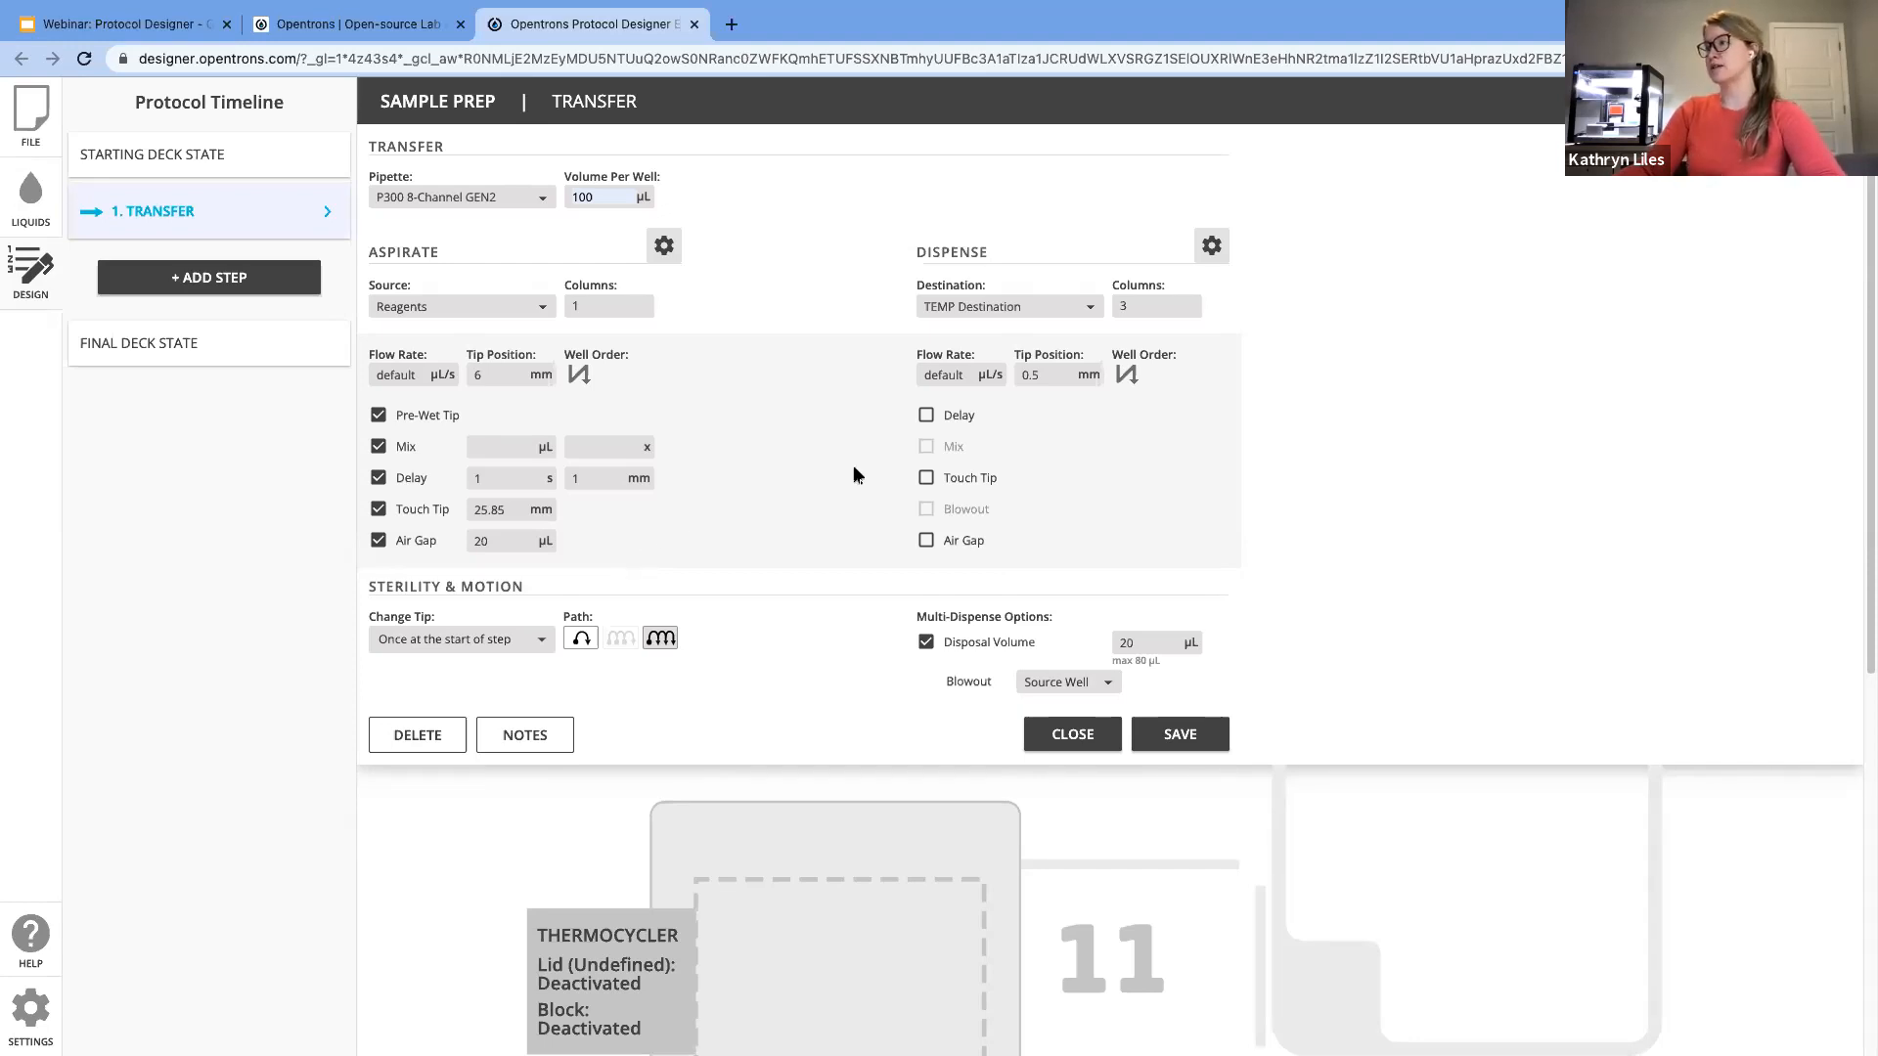
click(1180, 736)
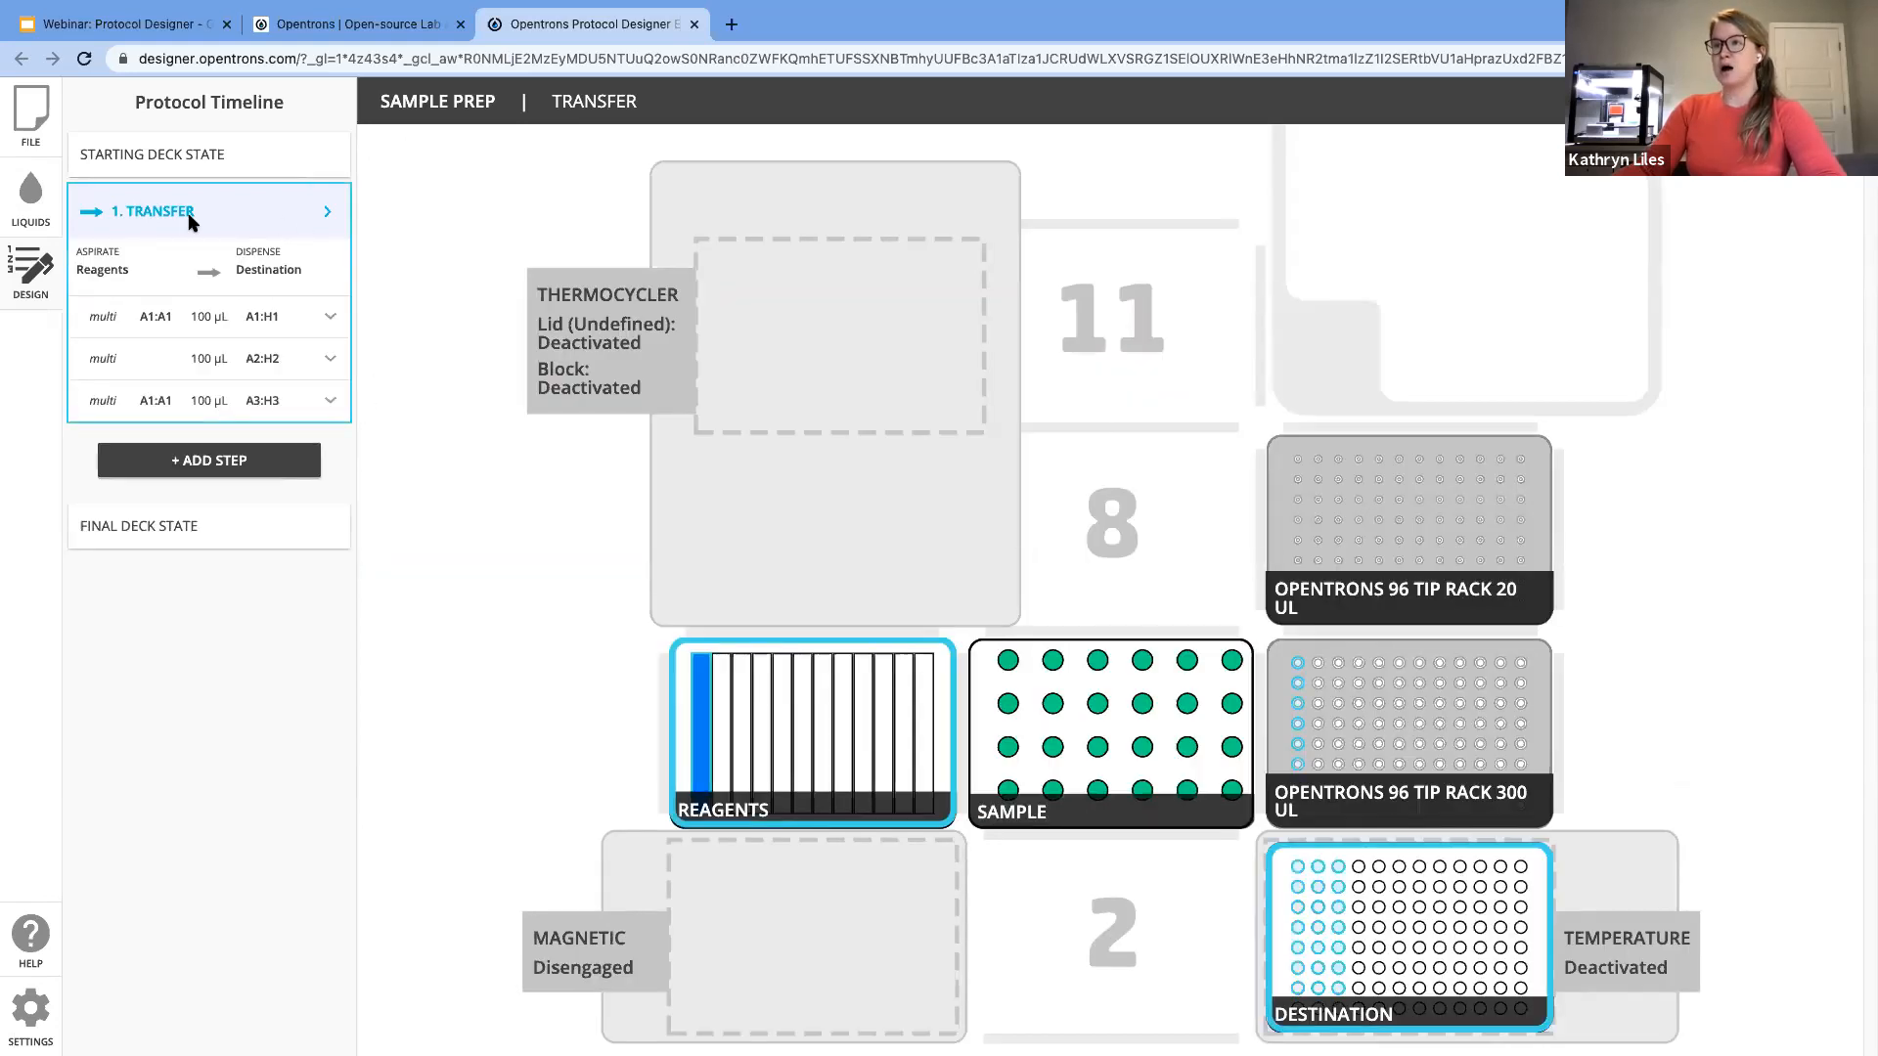
click(329, 217)
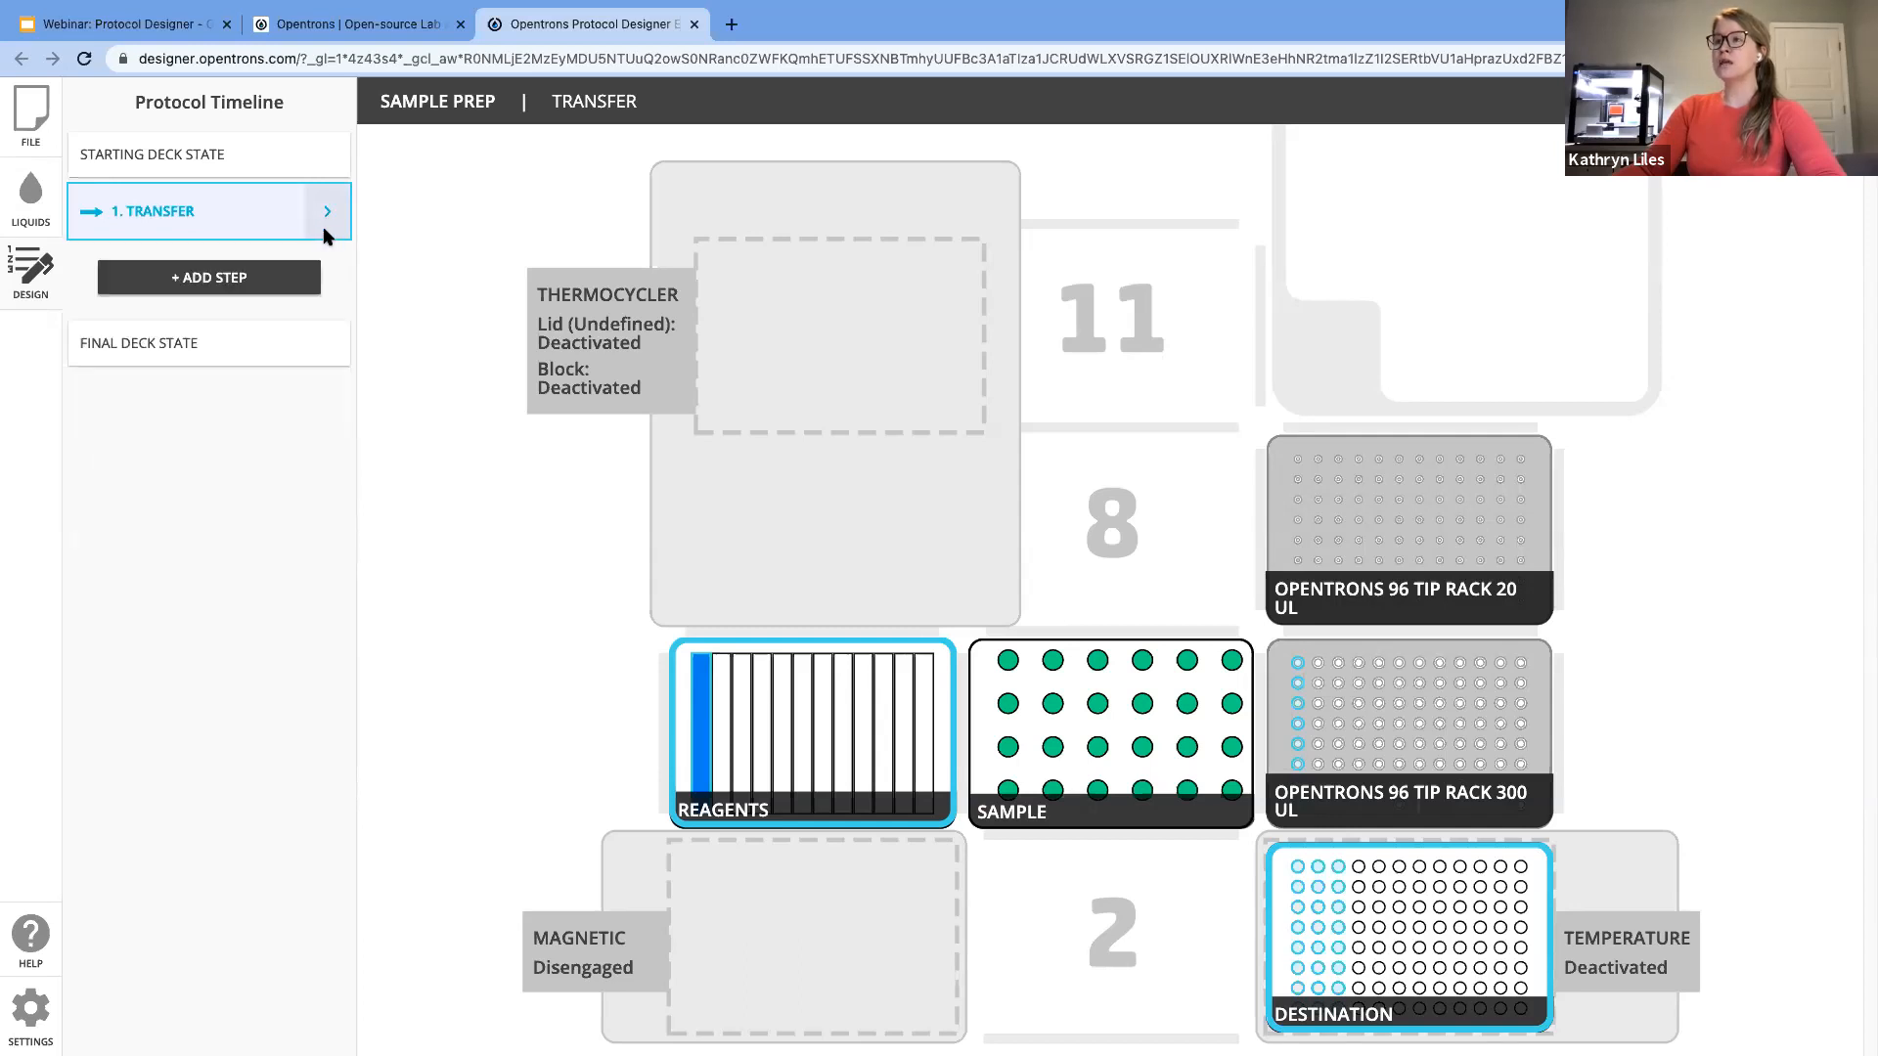
Step: Examine the options of a new Pause step and its message field, and discard the unsaved step
click(290, 285)
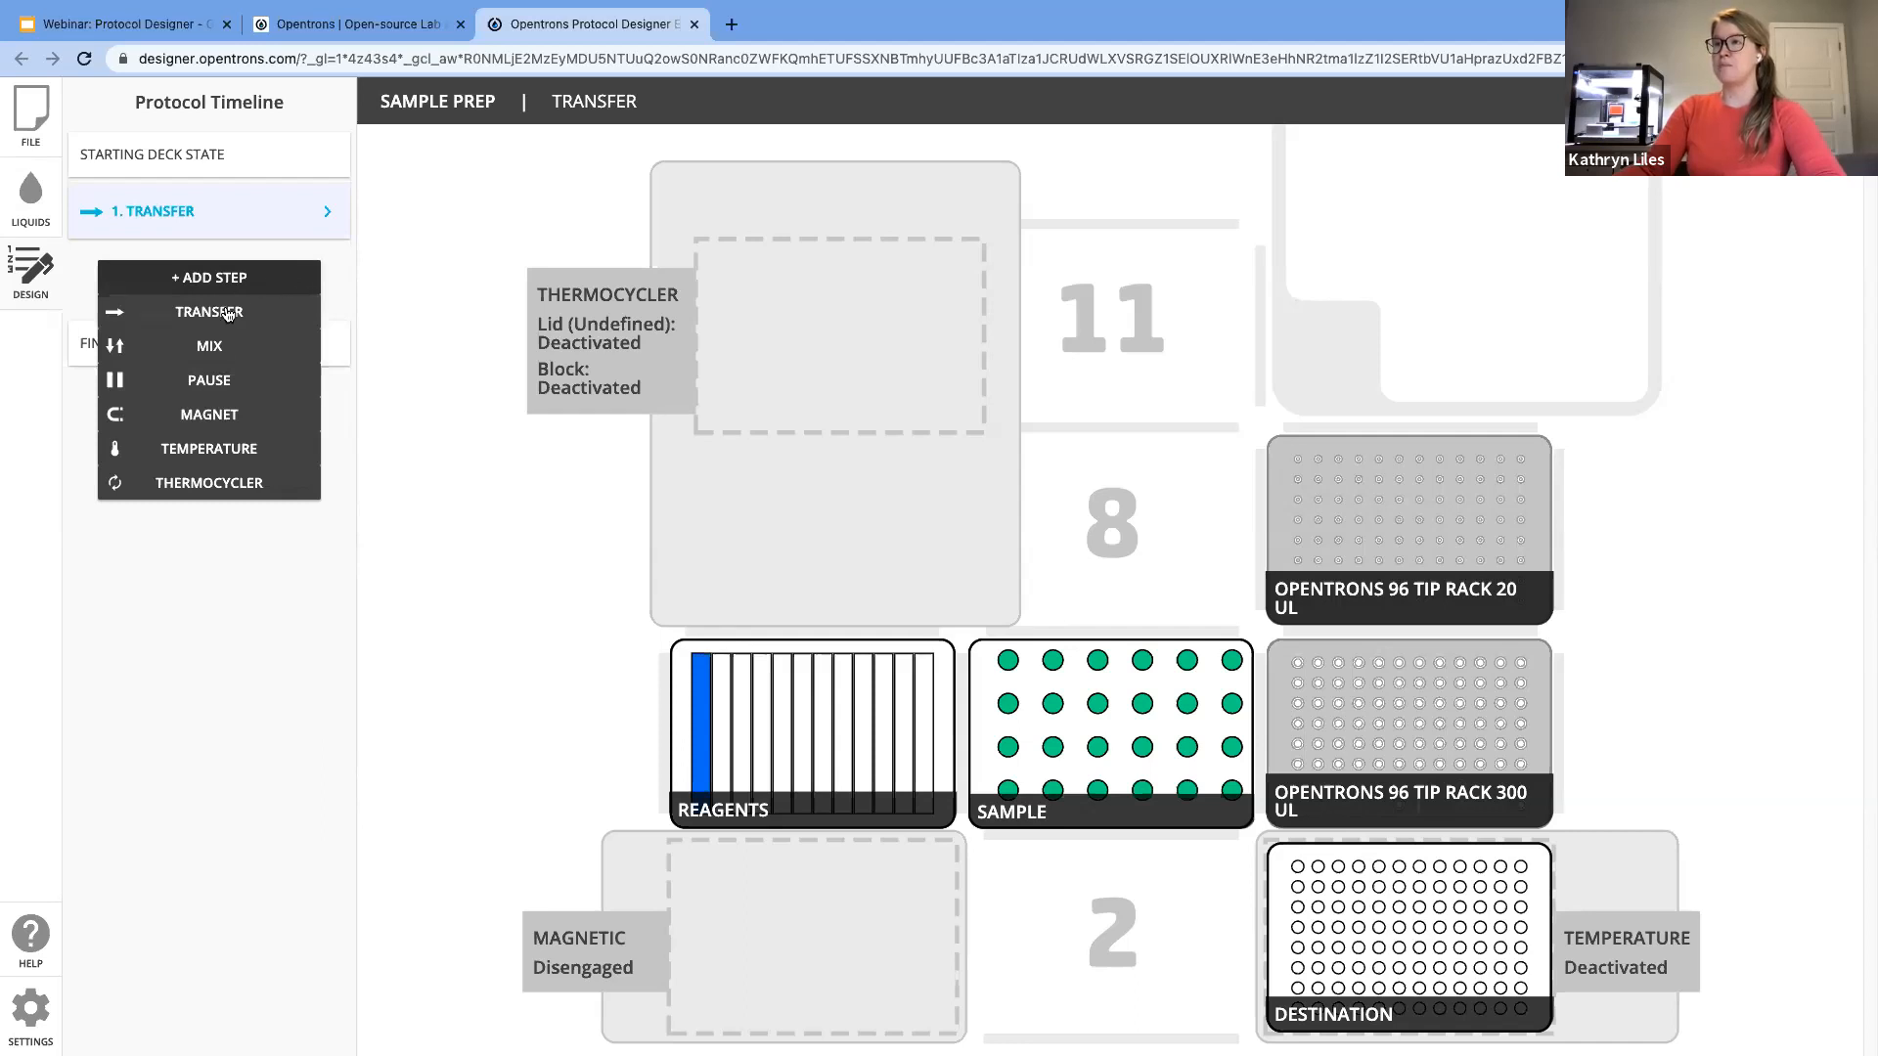
click(232, 387)
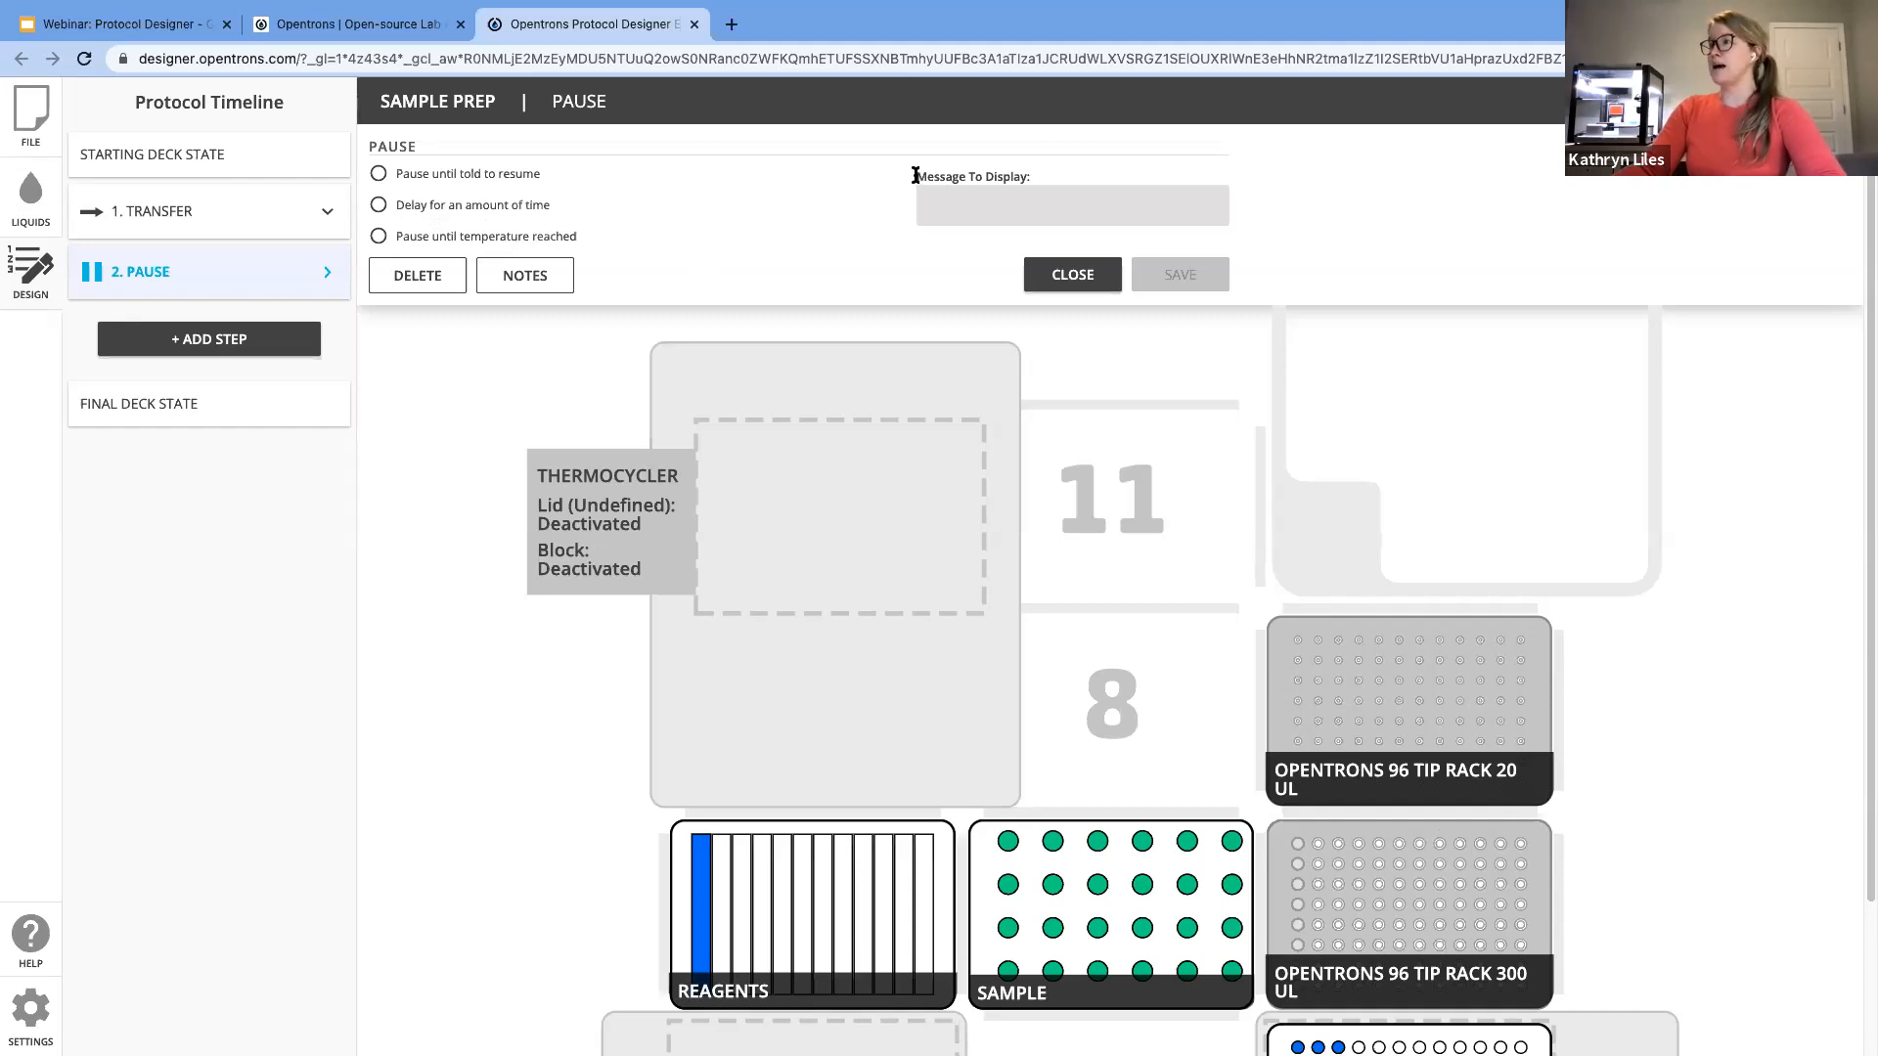
click(999, 197)
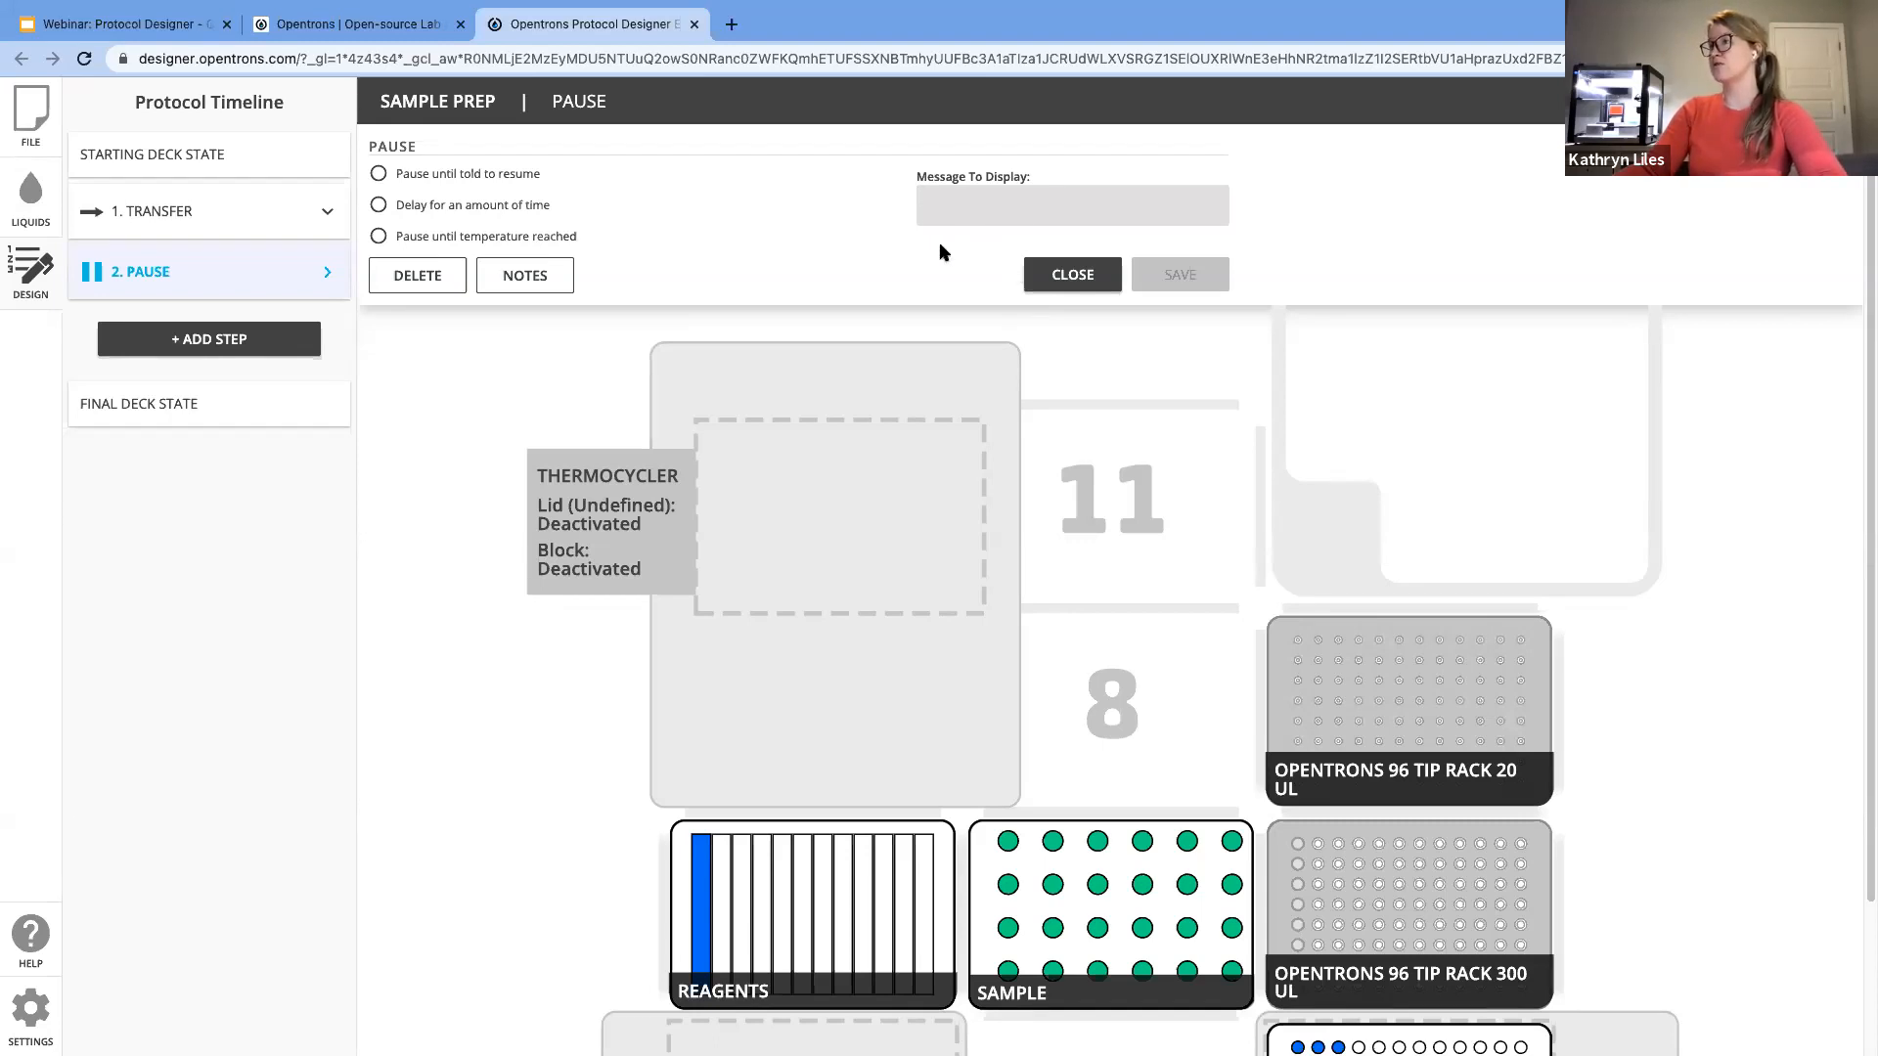
click(1039, 285)
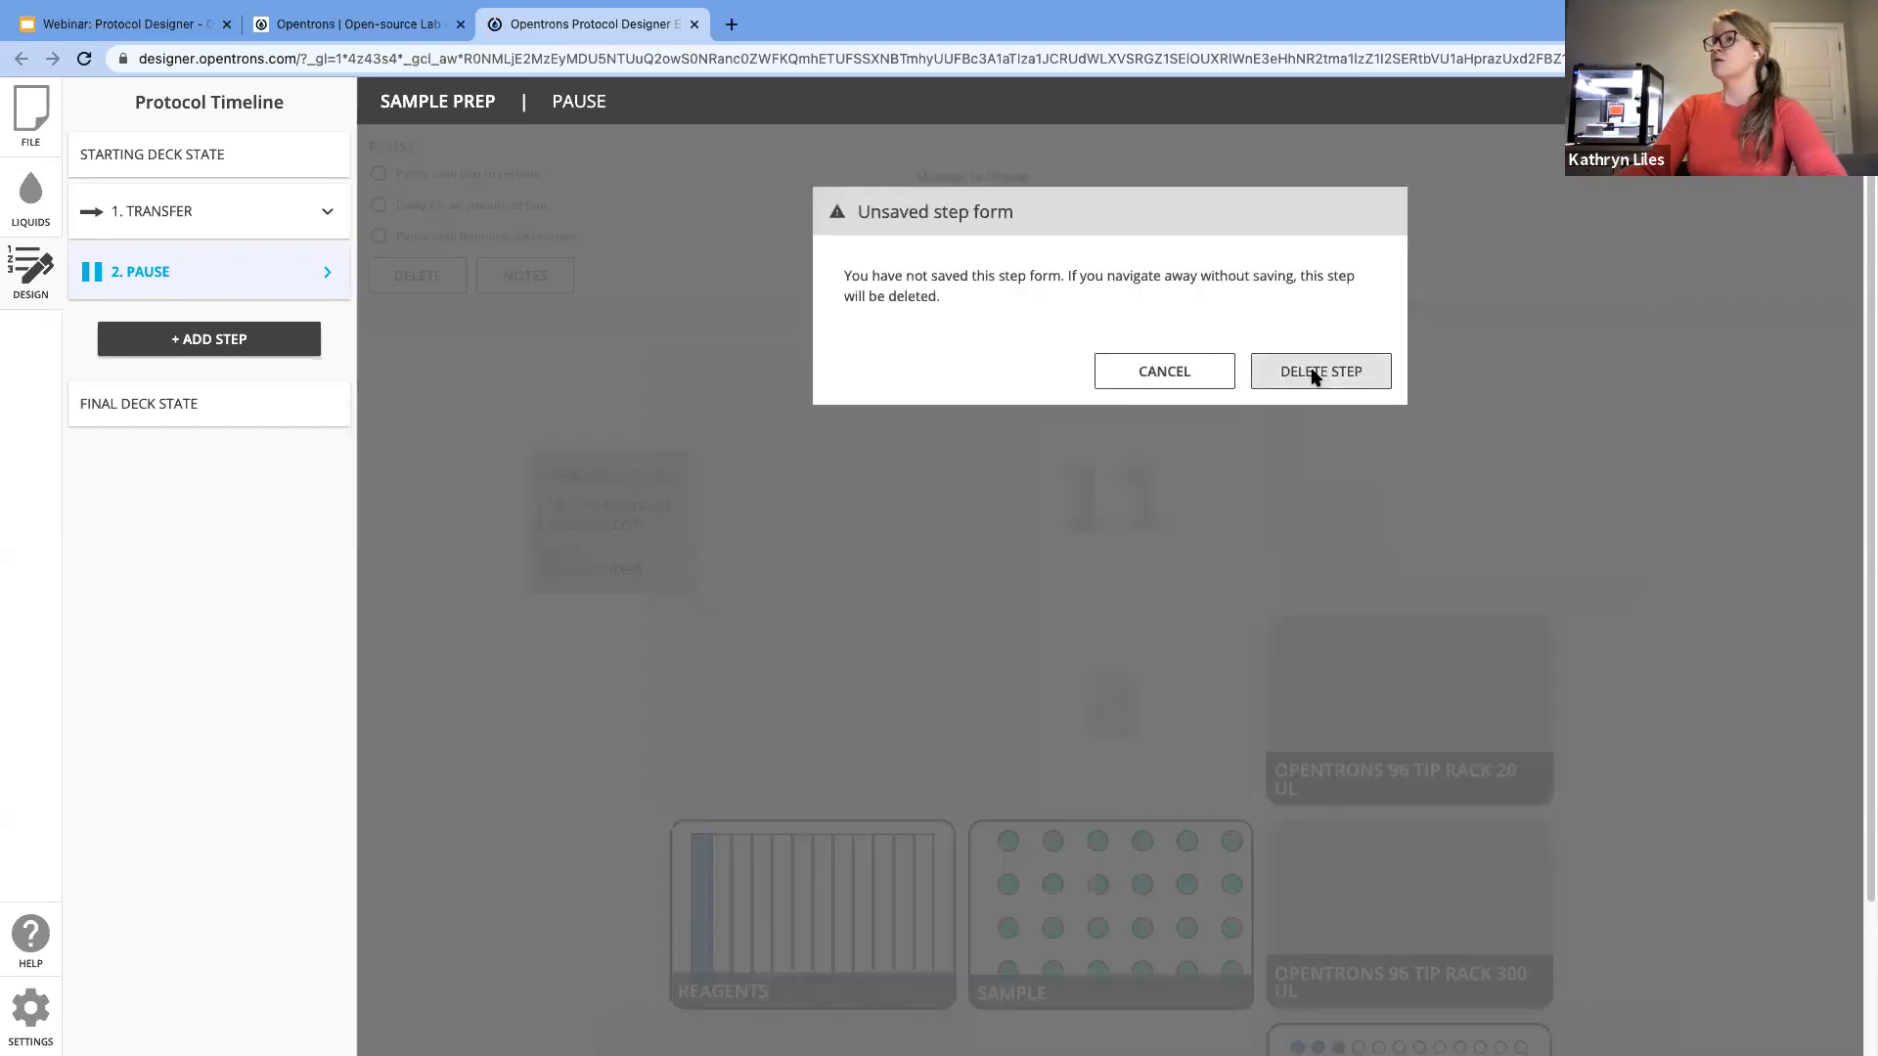
click(1313, 375)
Step: Examine the action and engage height options of a new Magnet step, and discard the unsaved step
click(156, 282)
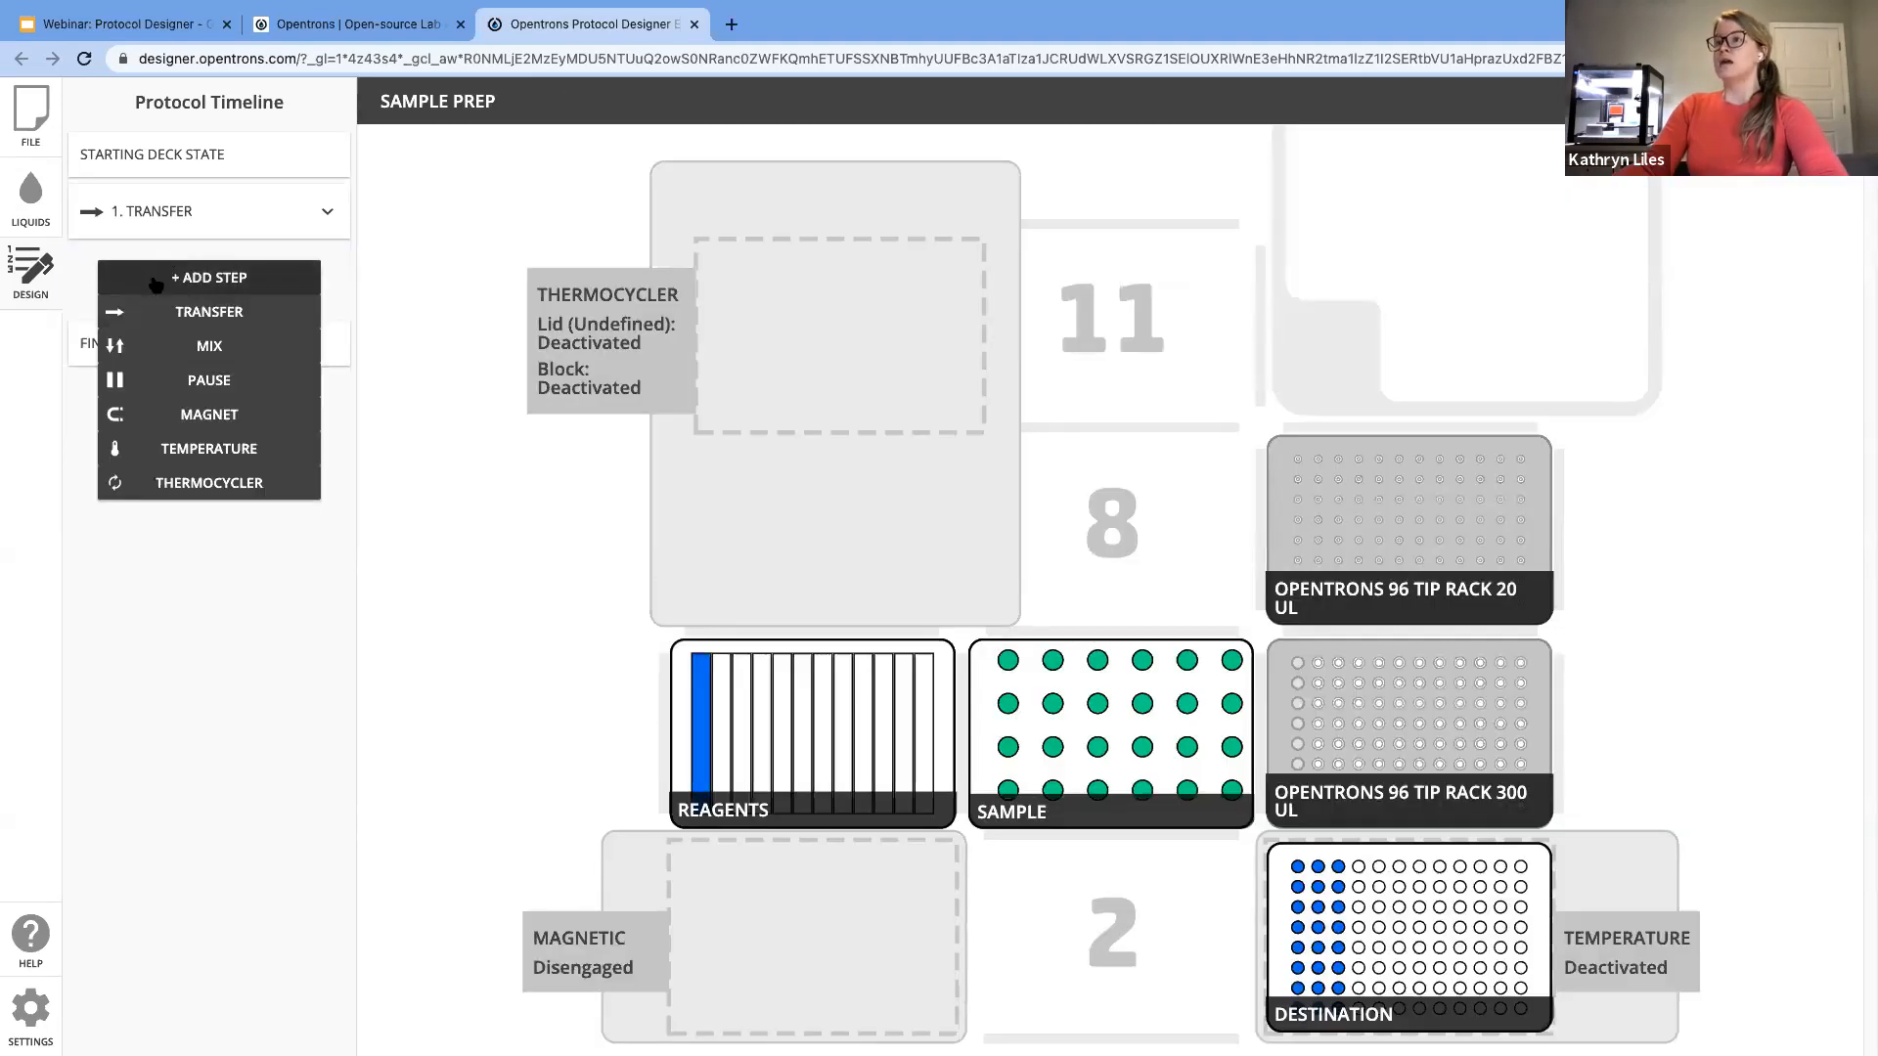
click(200, 416)
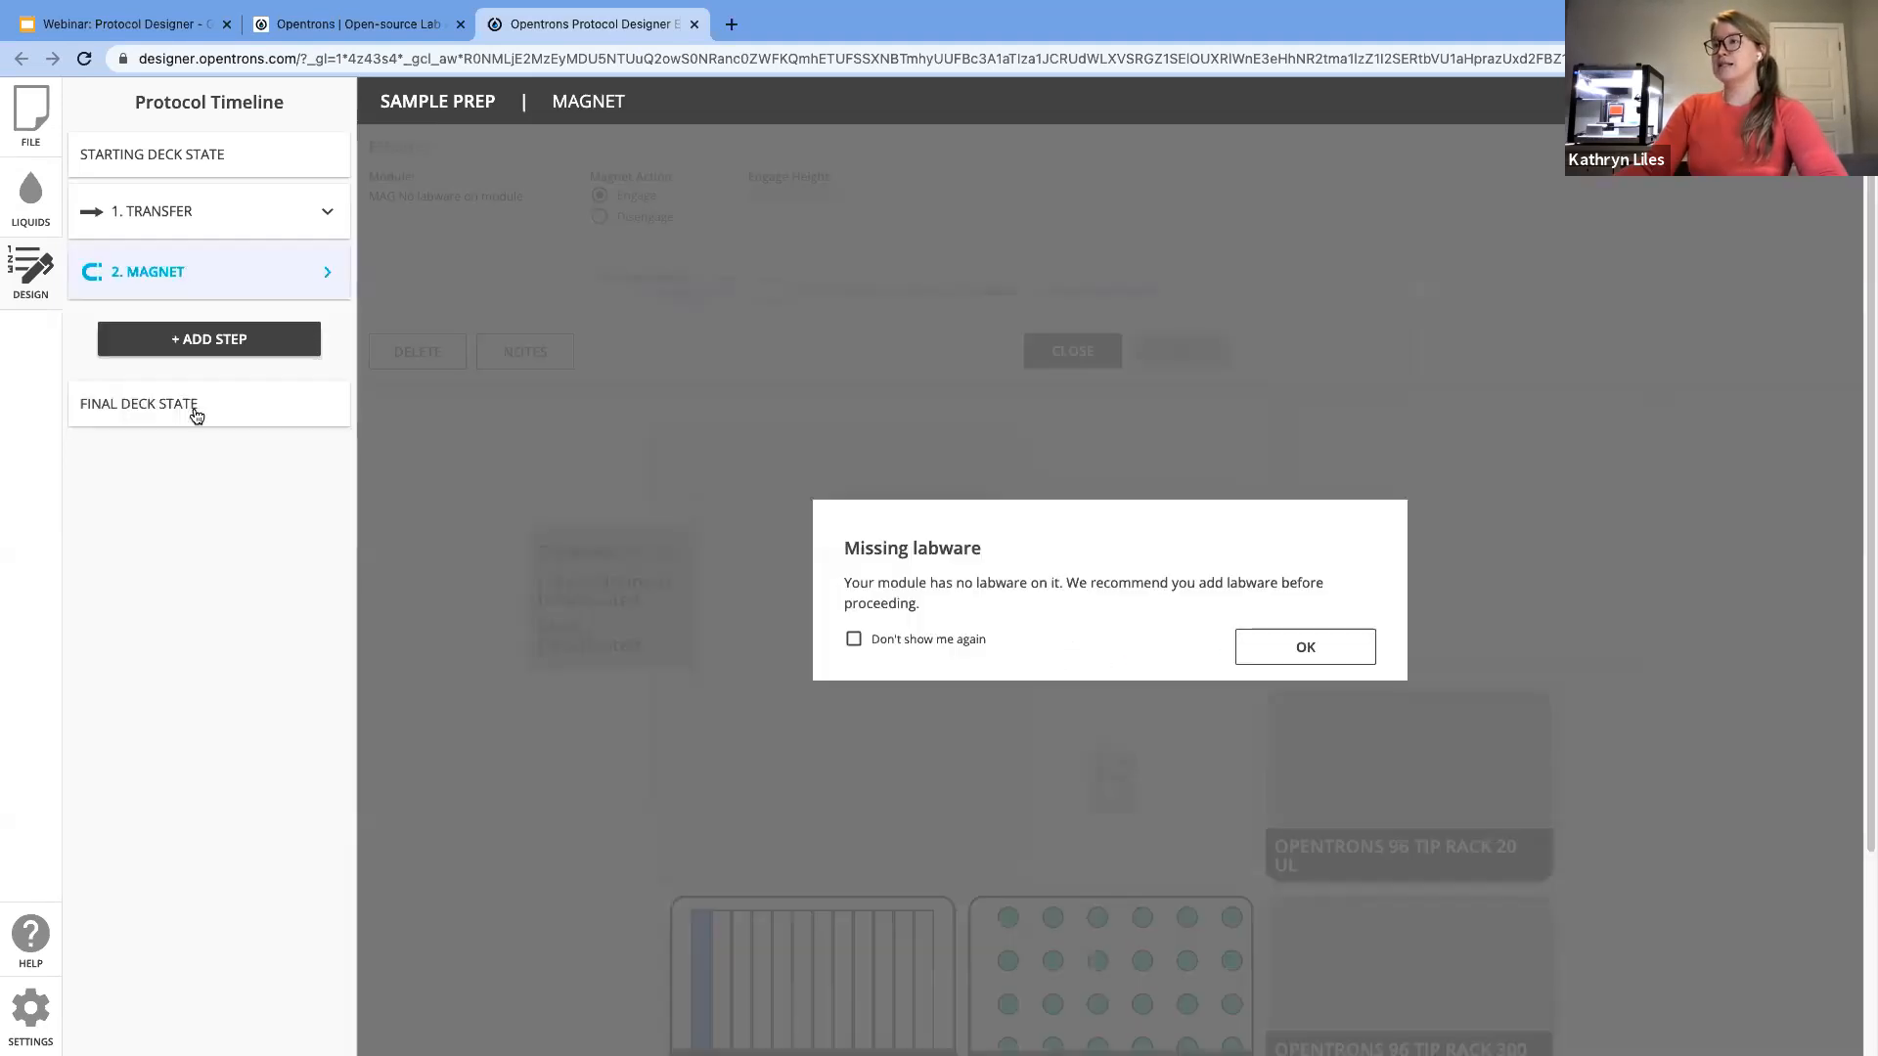
click(1278, 642)
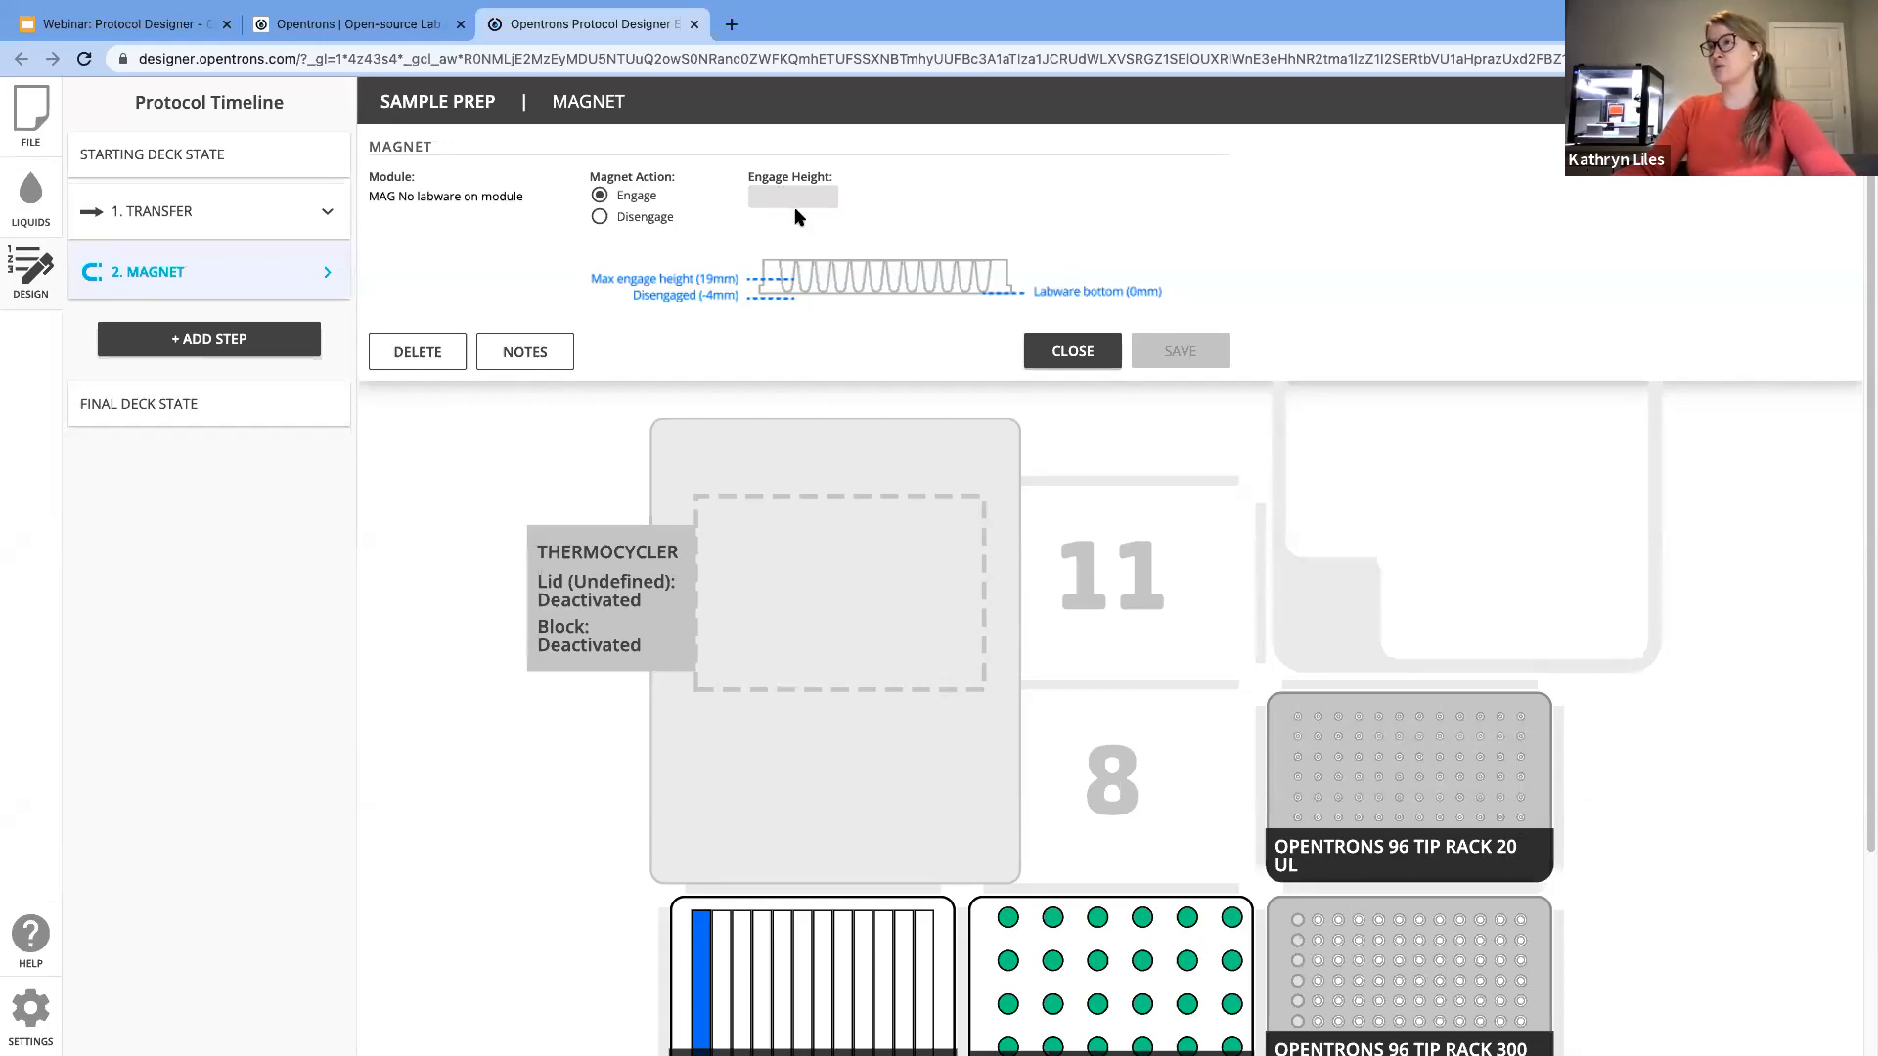
click(1066, 350)
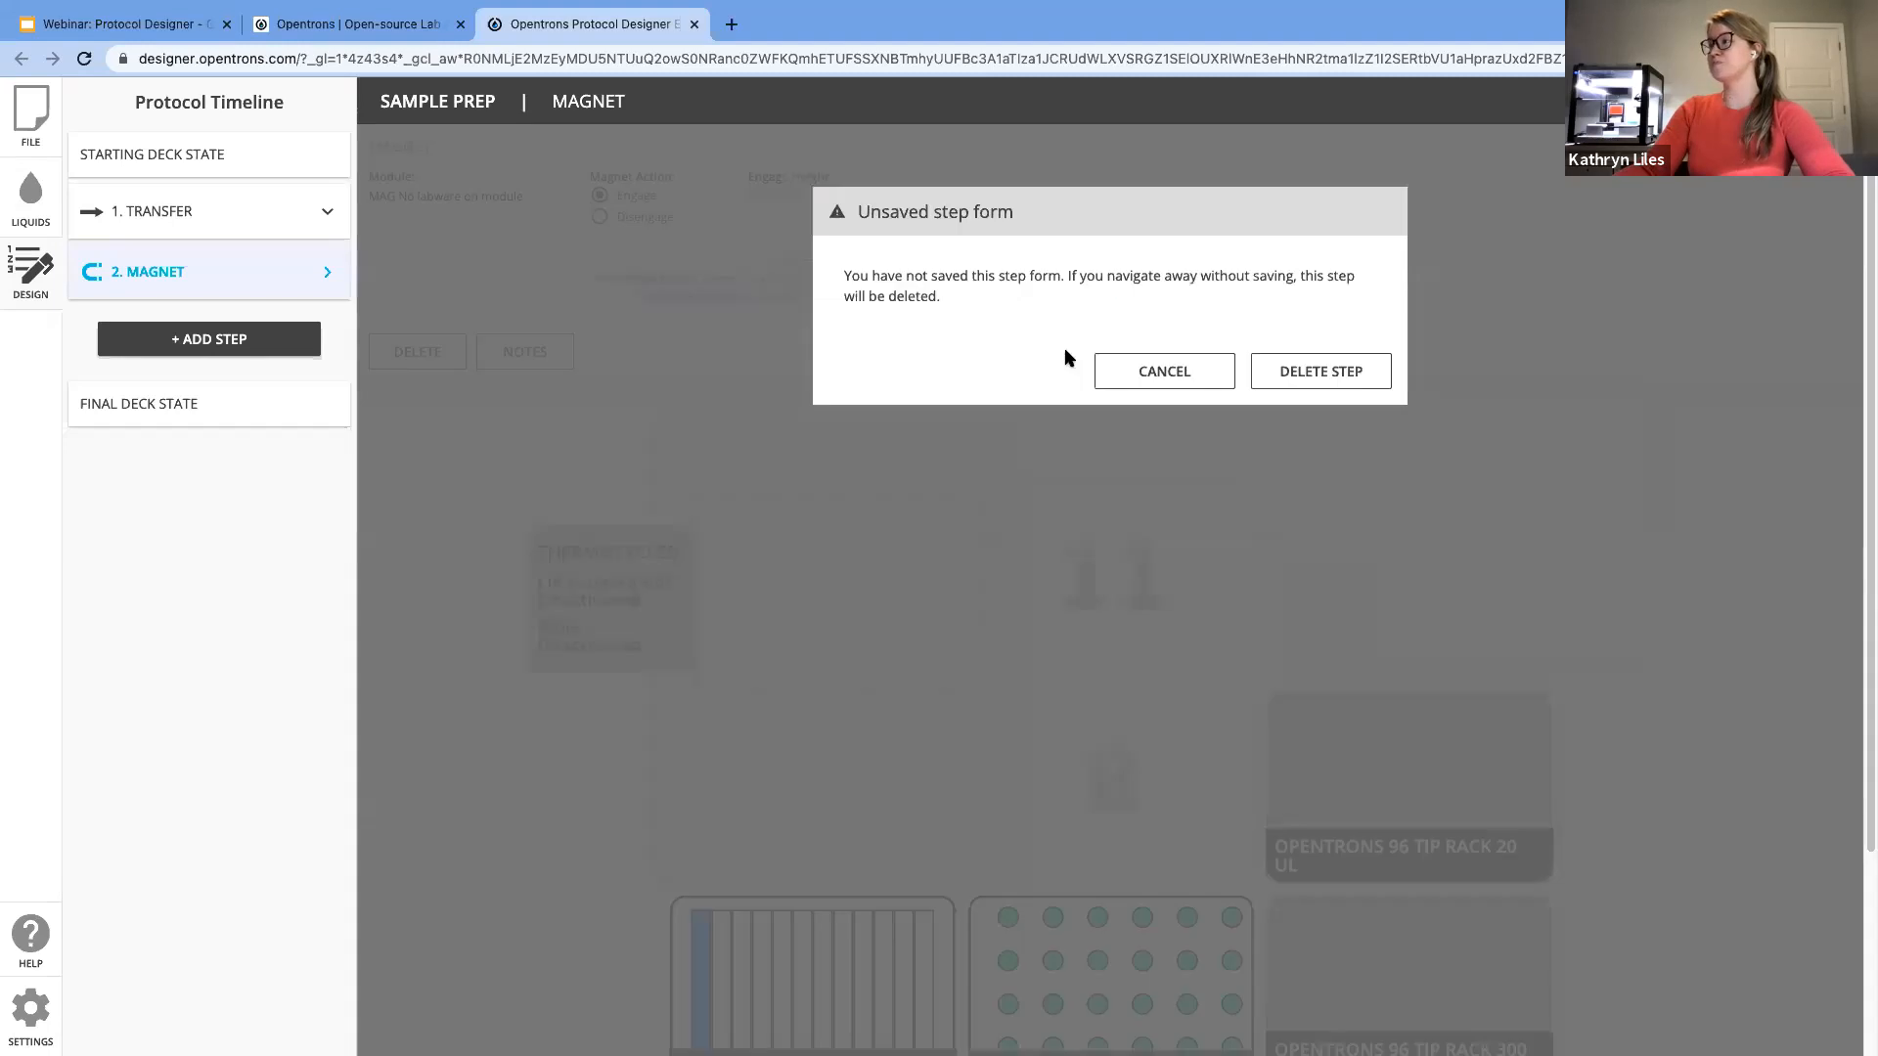
click(1281, 372)
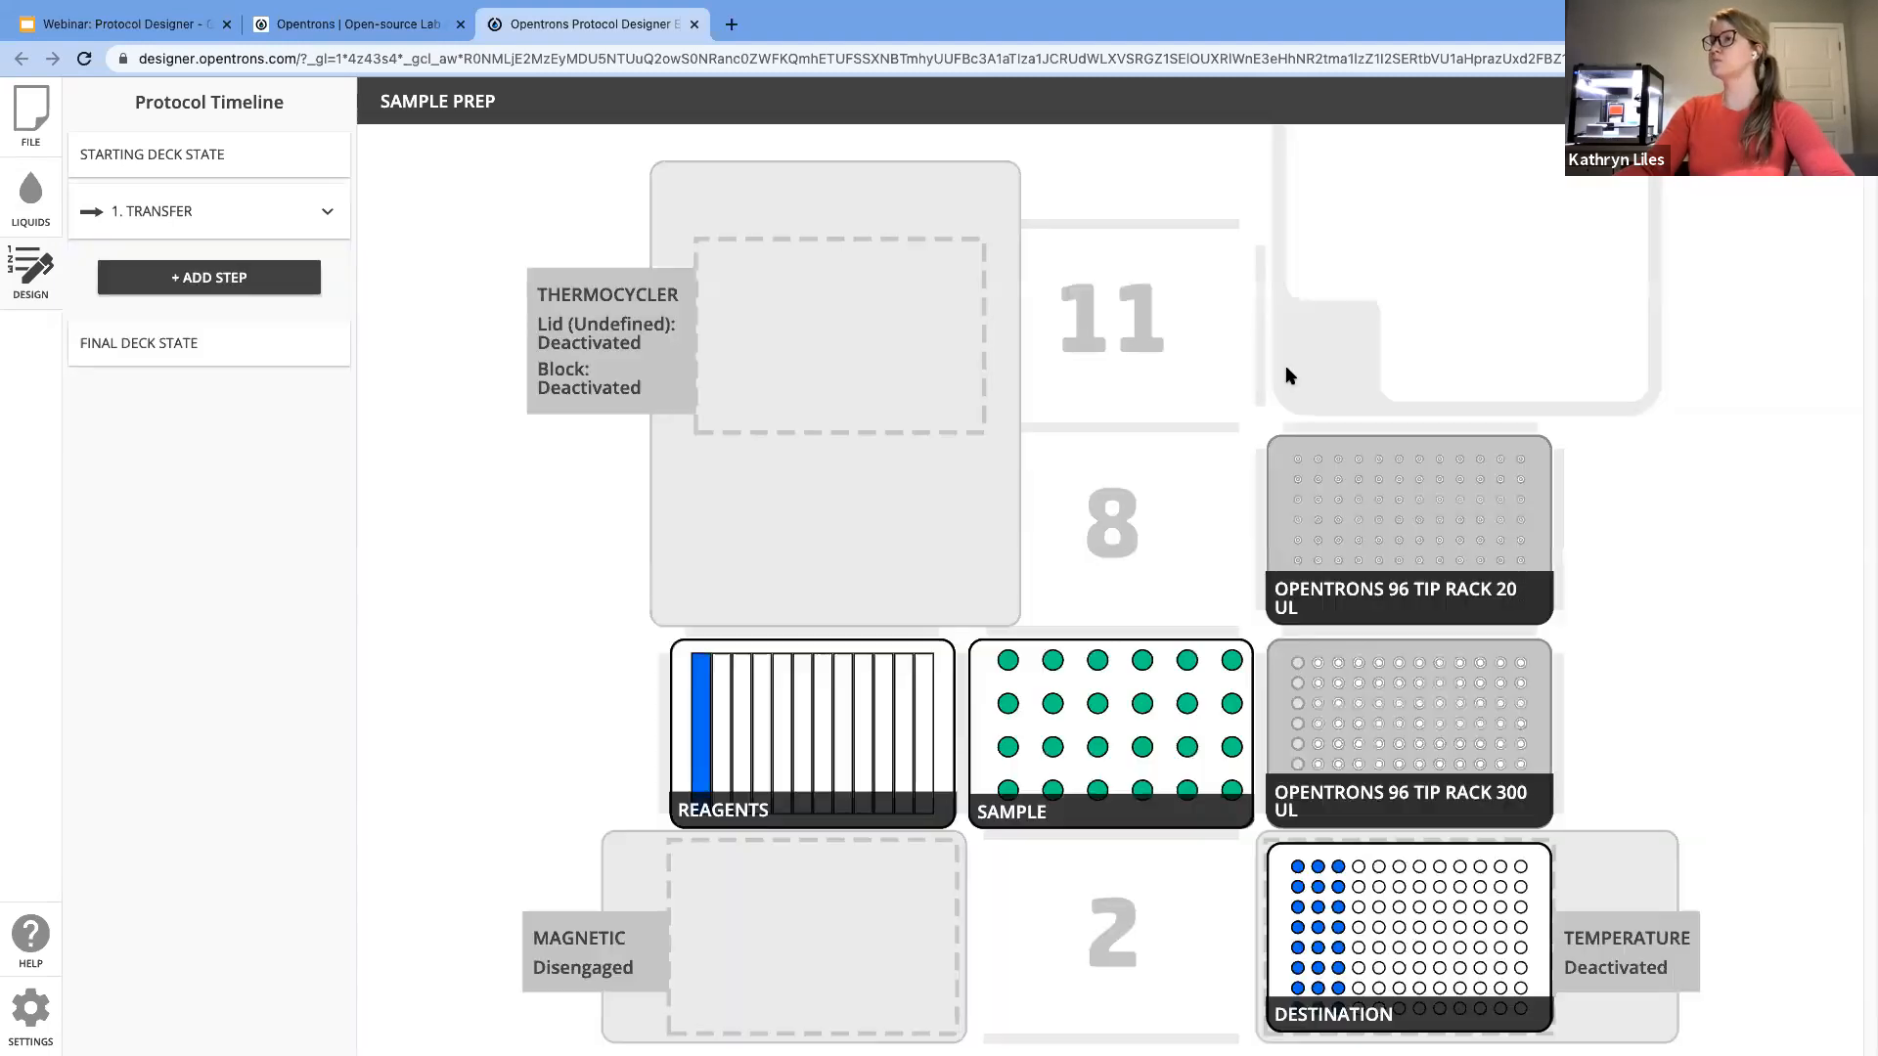
Step: Examine the profile programming options of a new Thermocycler step, and discard the unsaved step
click(250, 282)
click(233, 499)
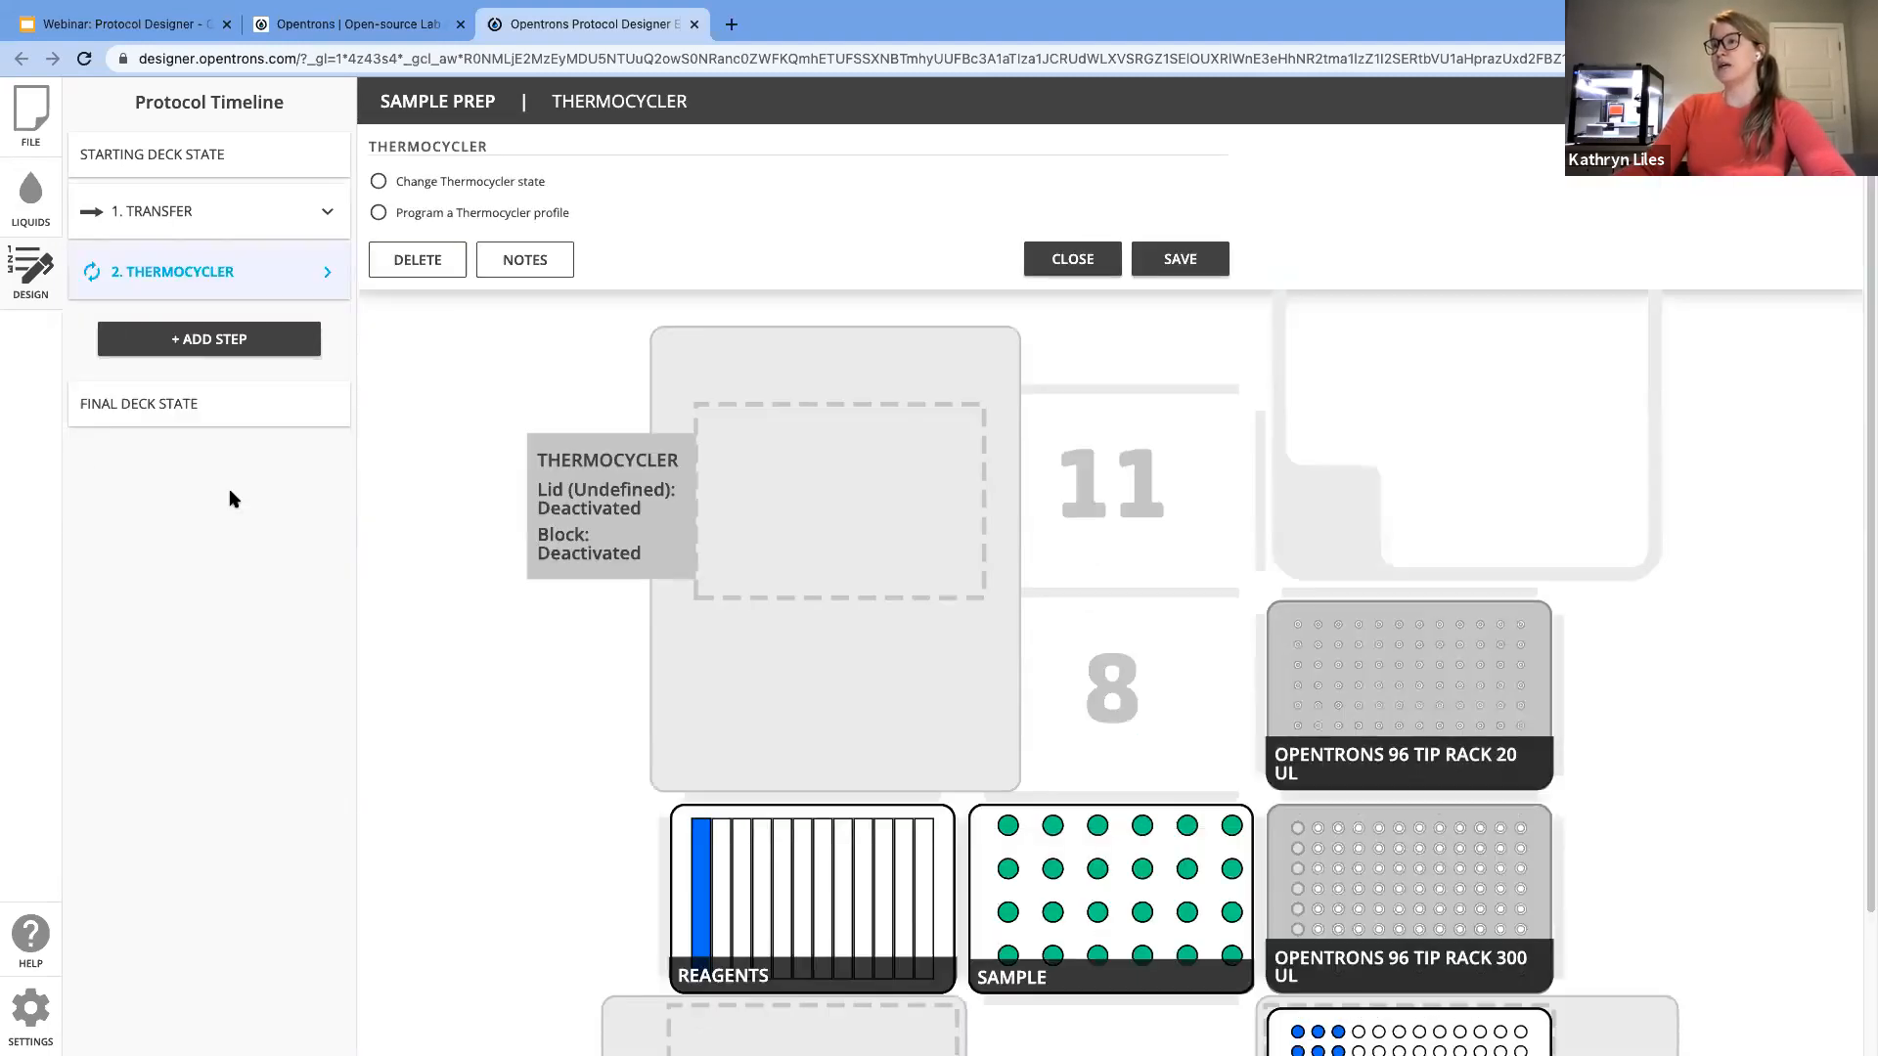
click(378, 213)
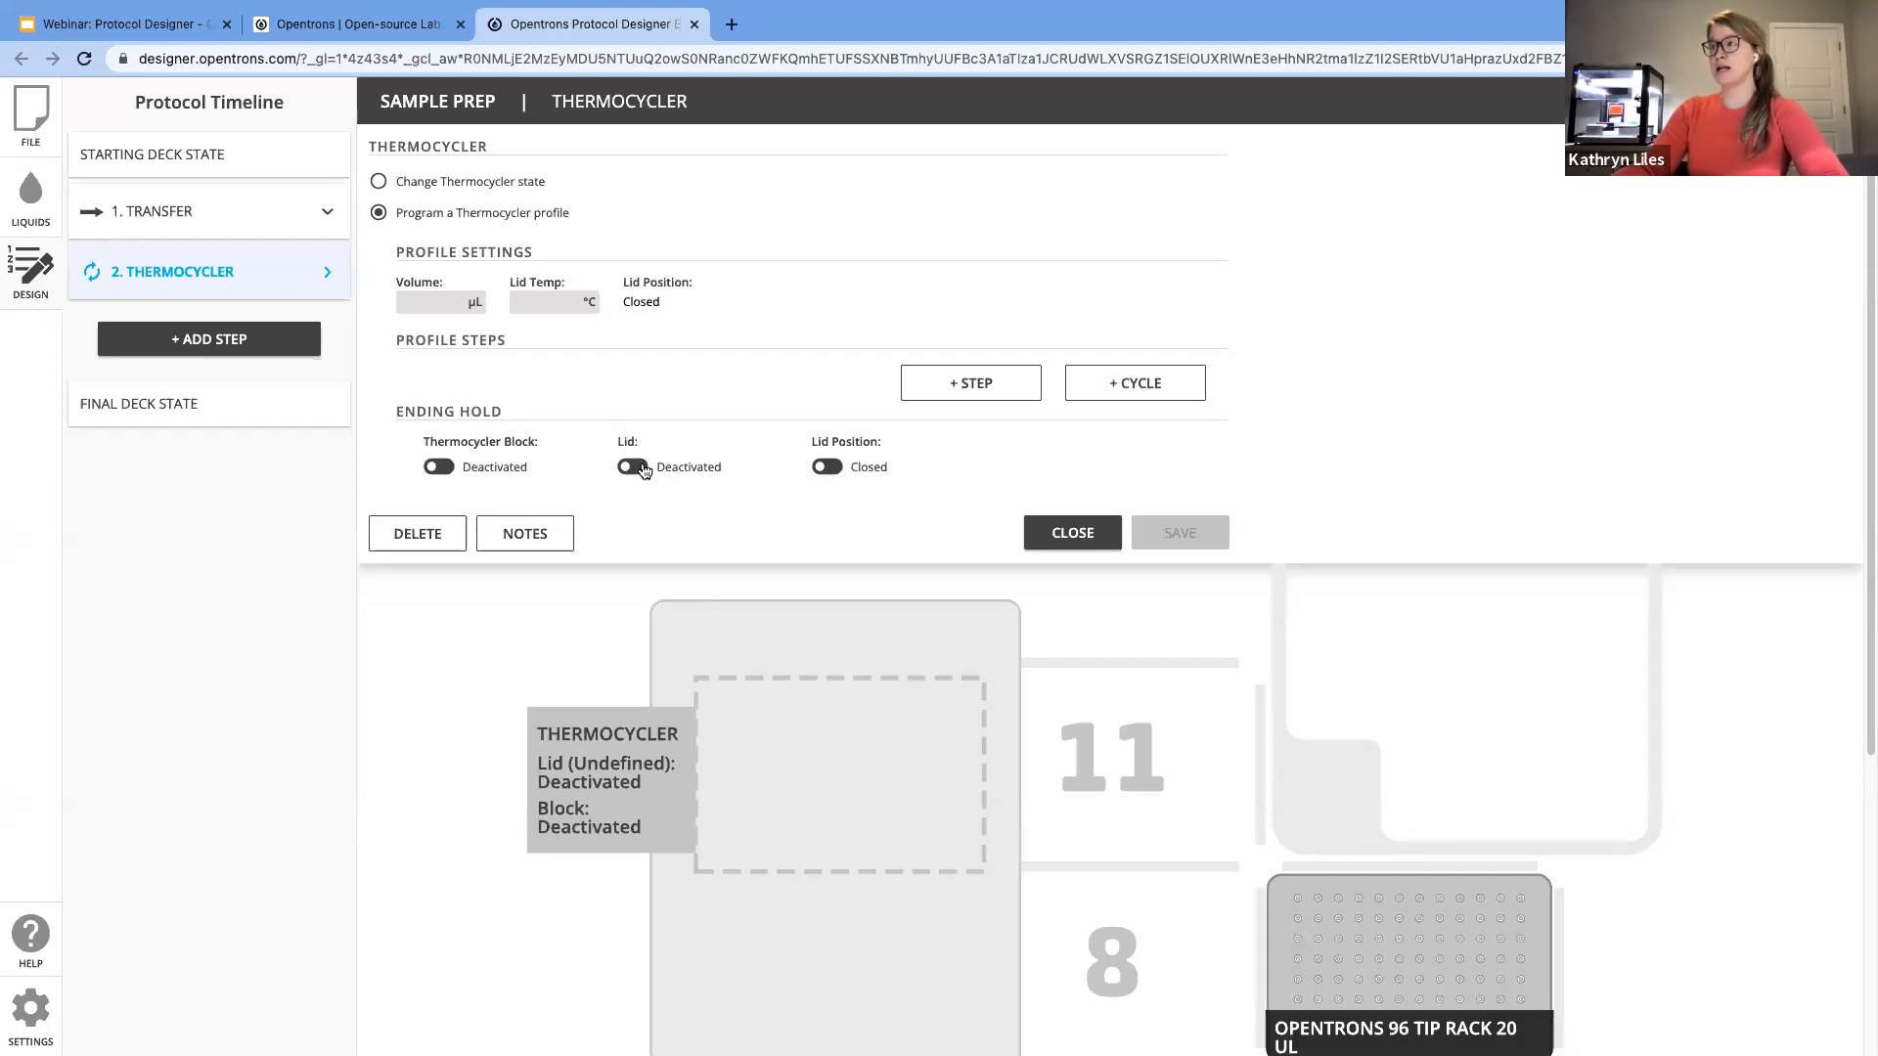
click(1053, 536)
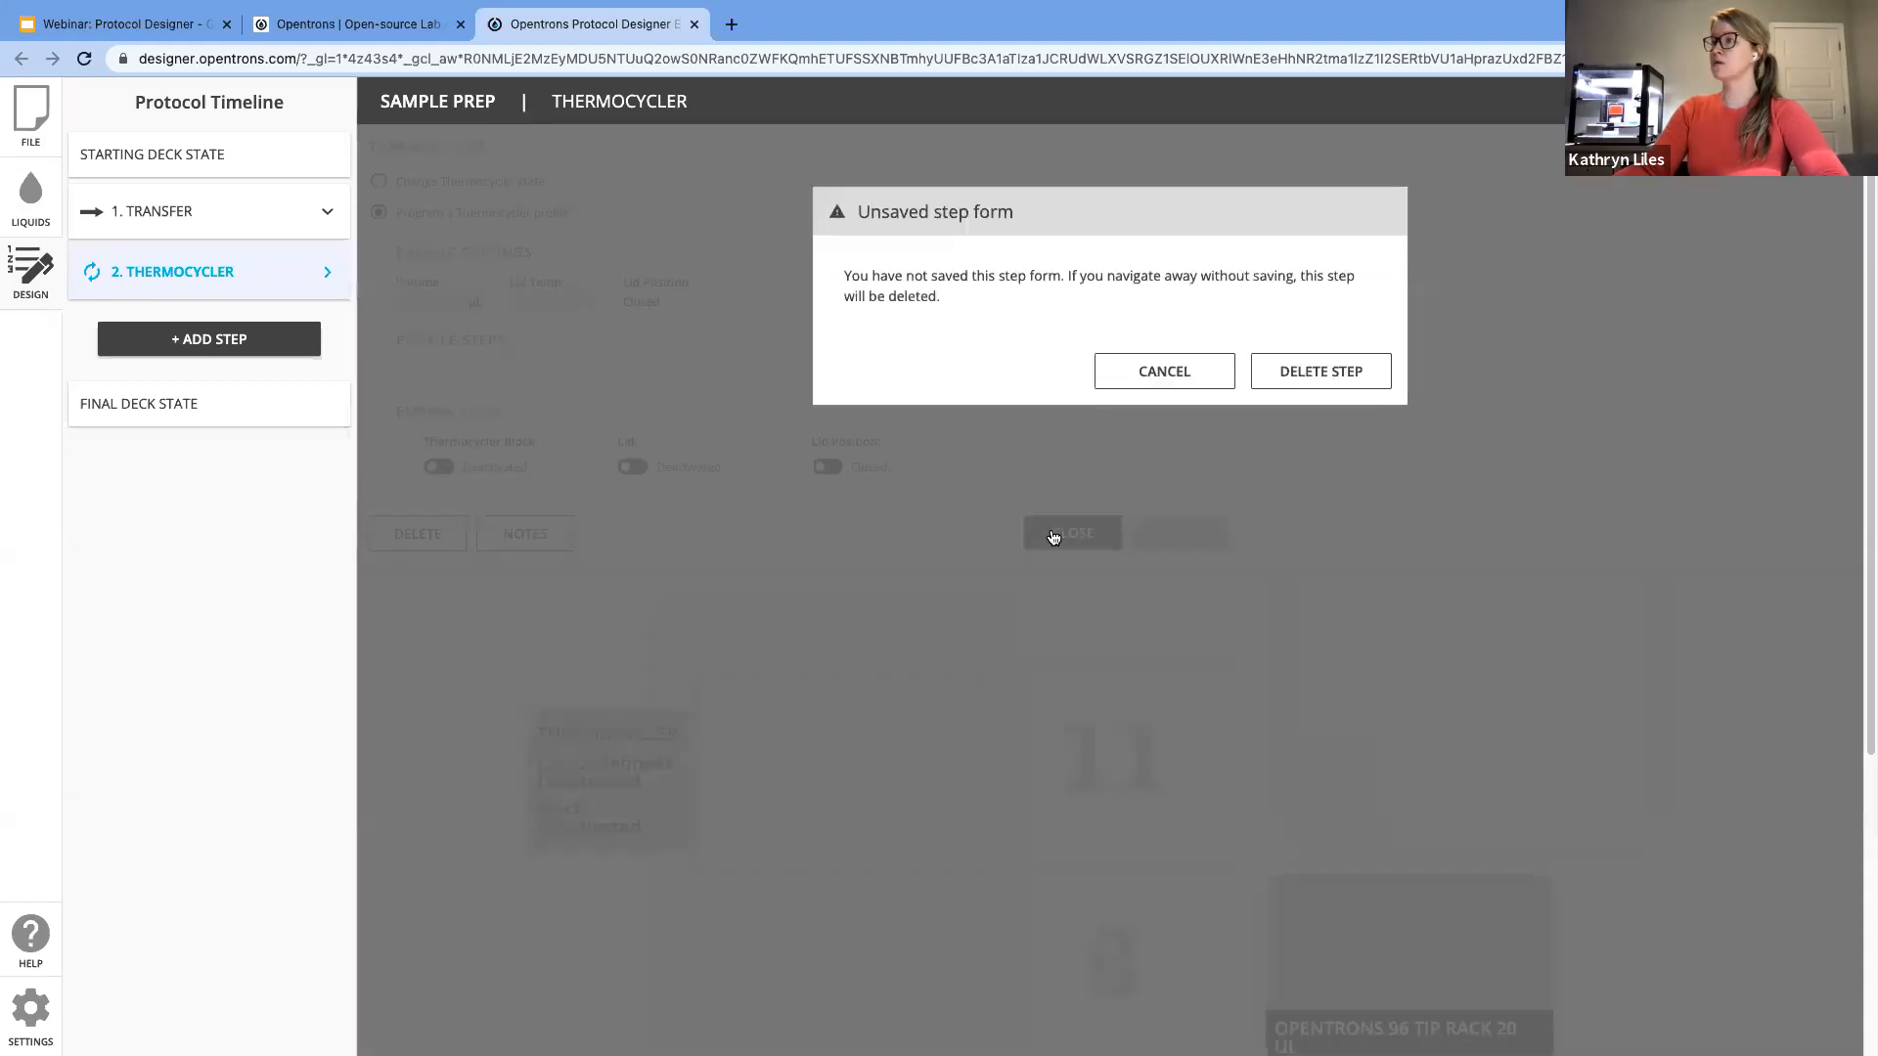
click(1317, 373)
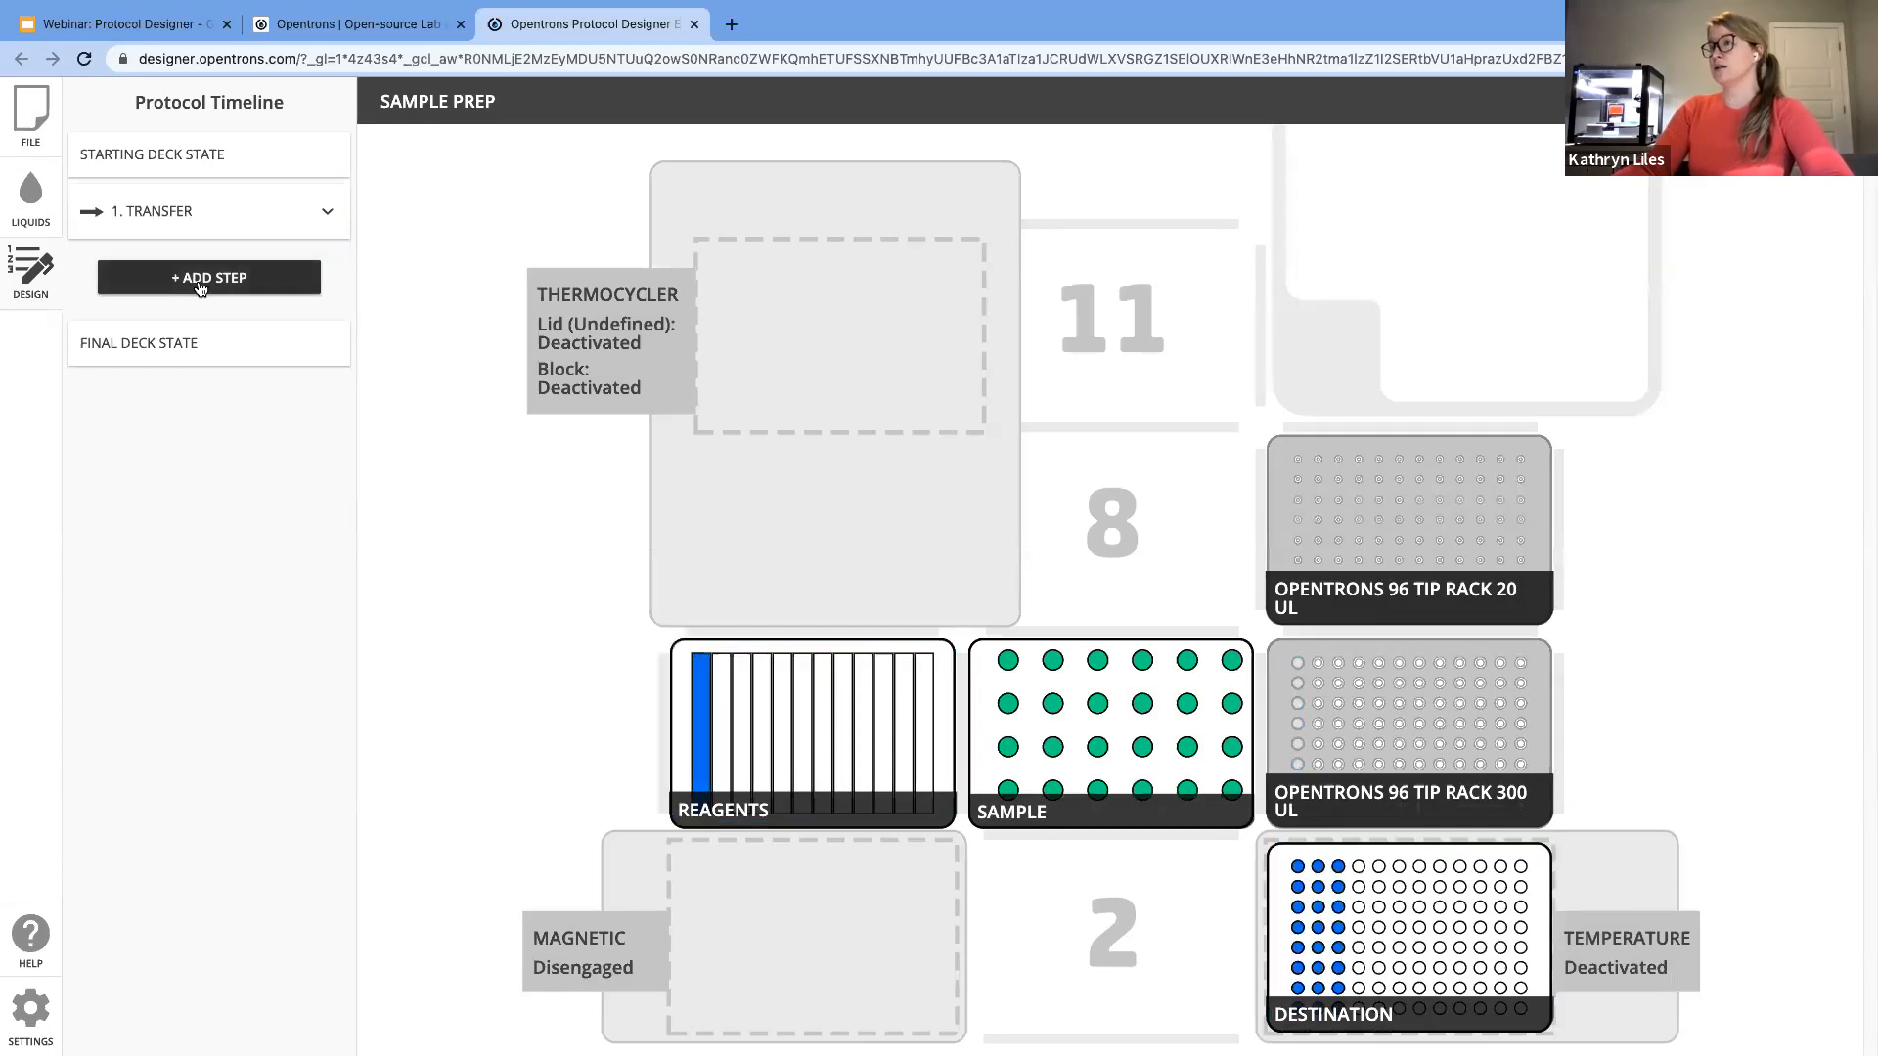
Step: Show the final deck state and inspect the Reagents reservoir and Destination plate
click(204, 355)
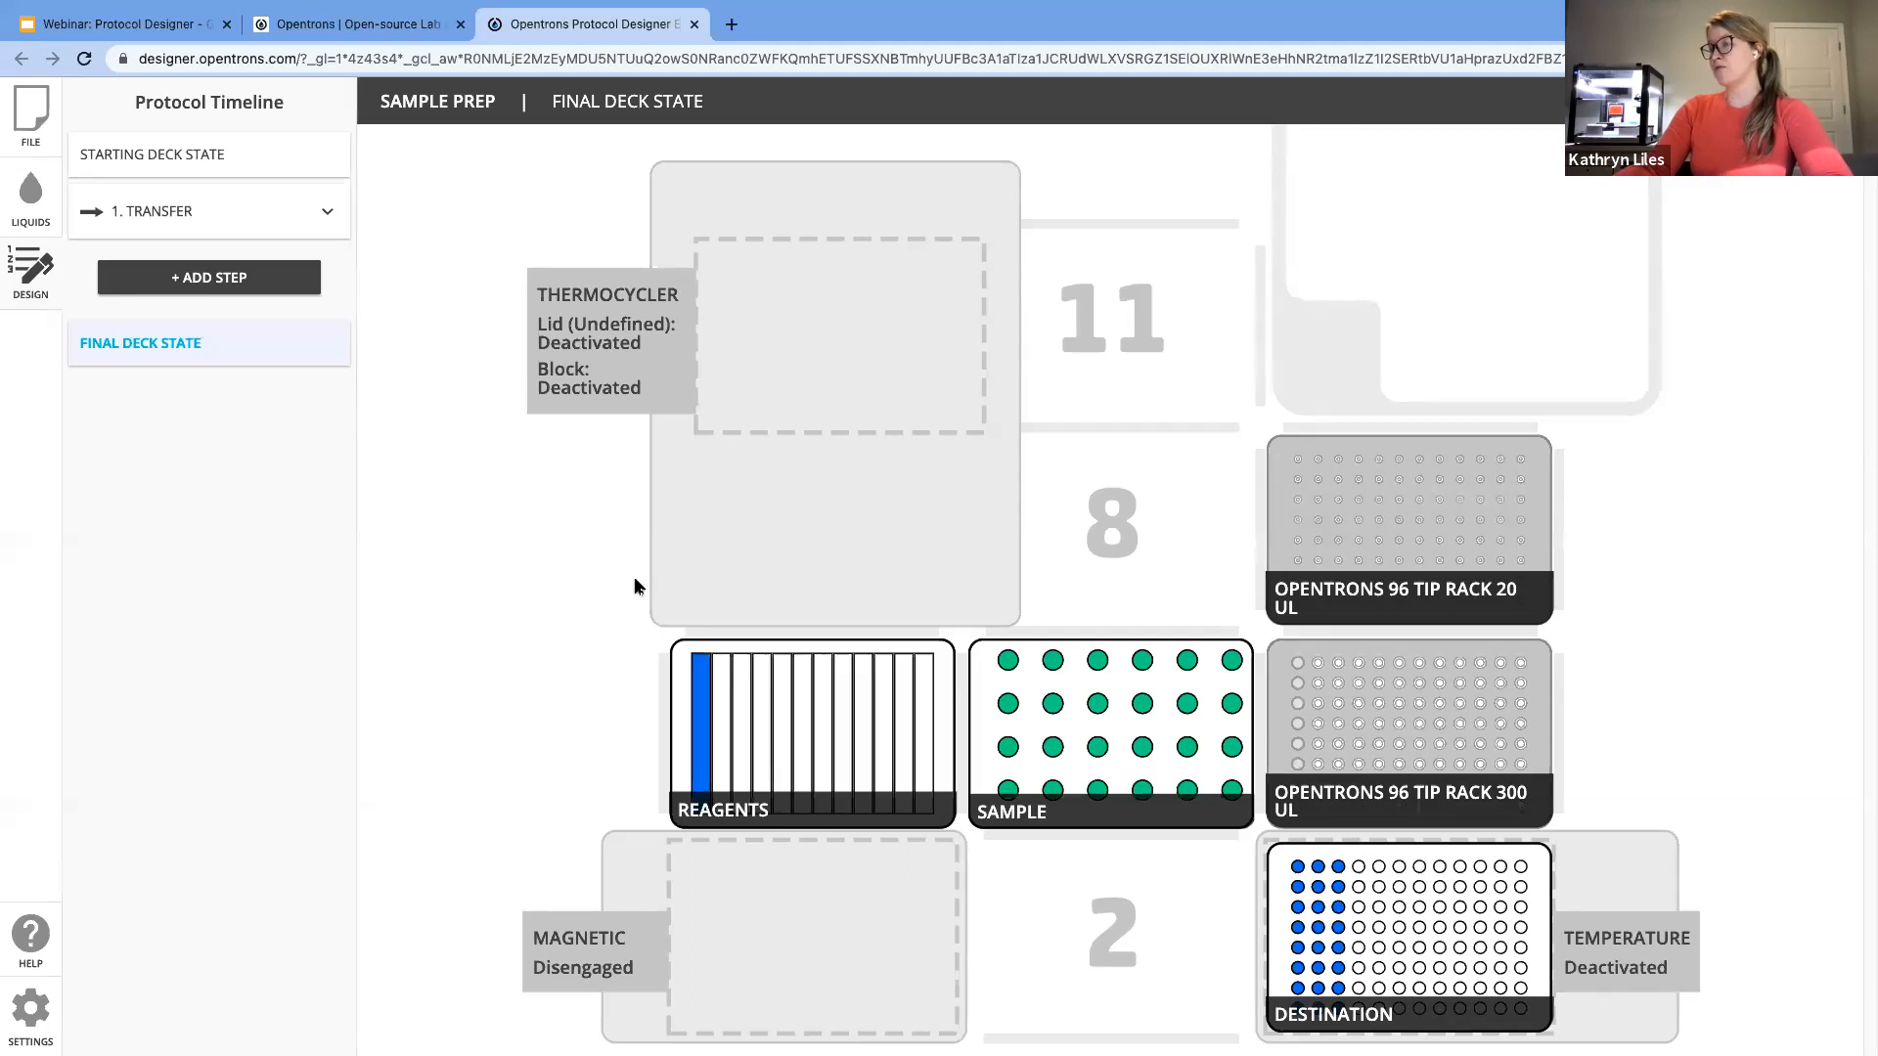
mouse_move(683, 648)
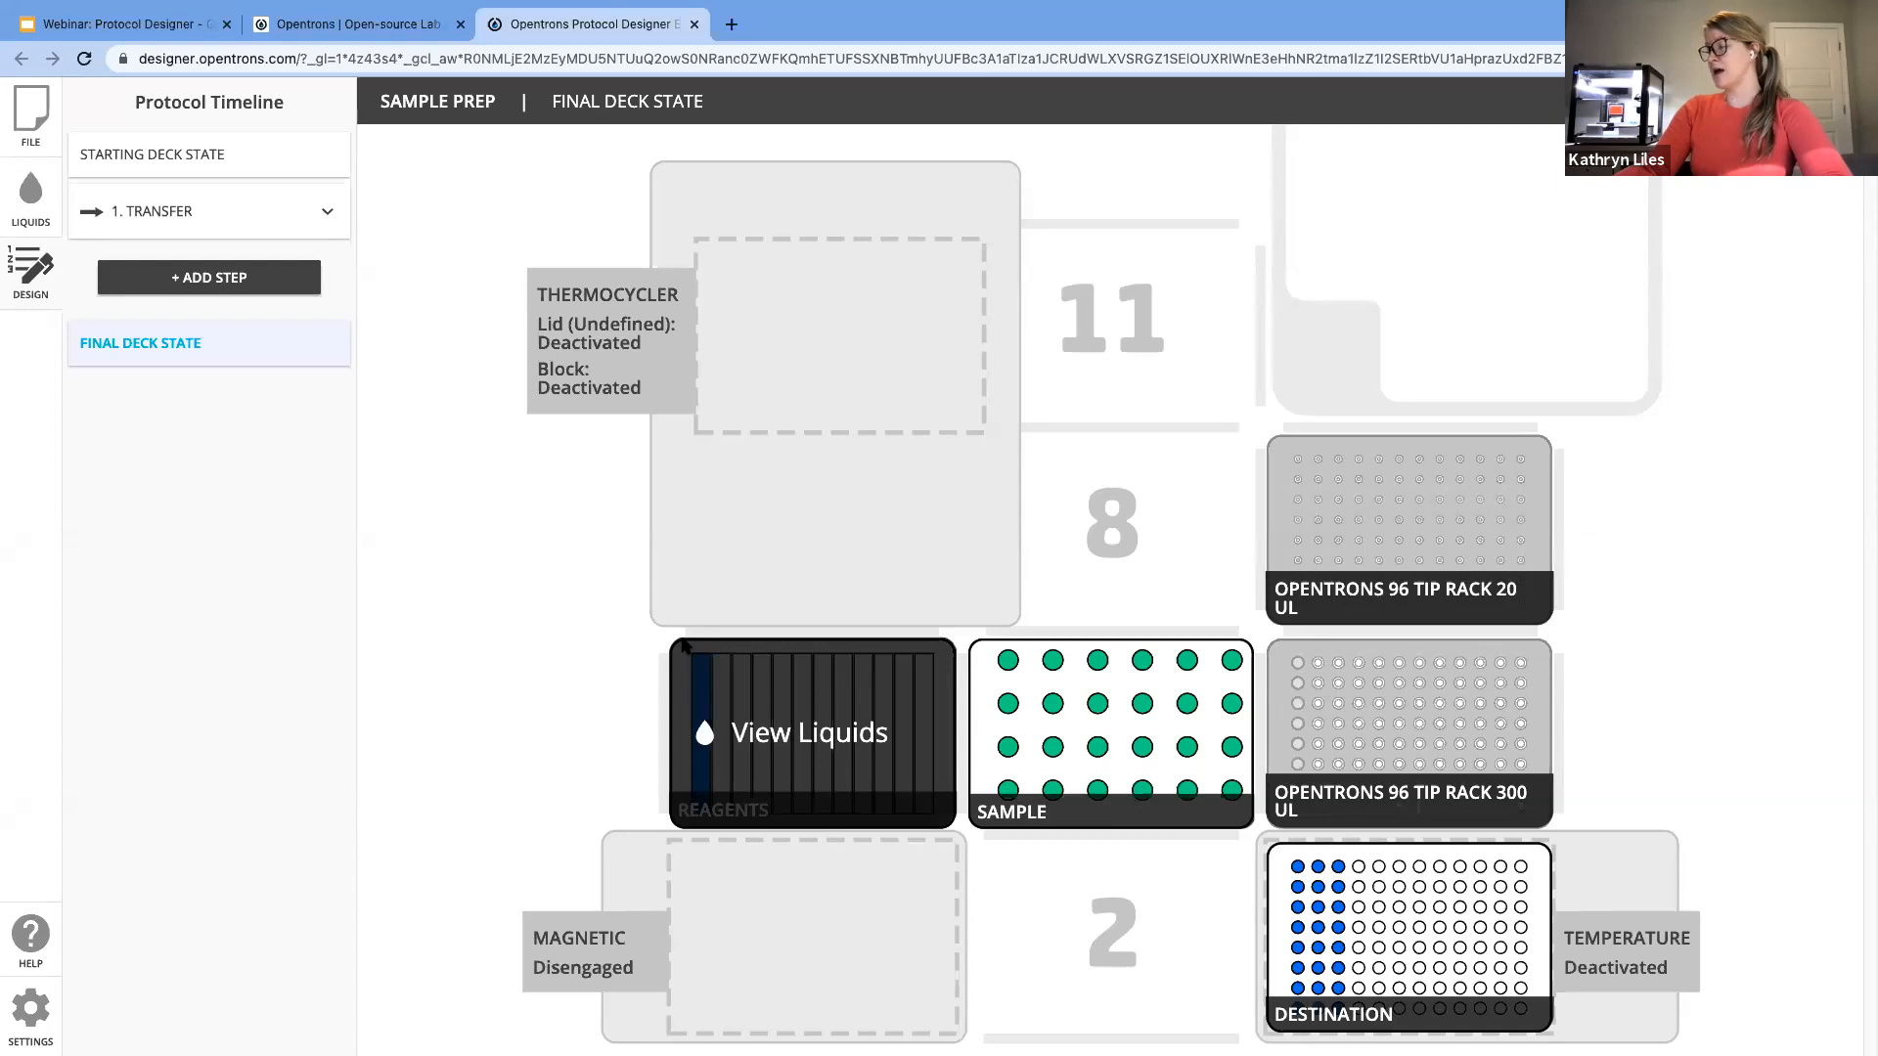
mouse_move(1431, 954)
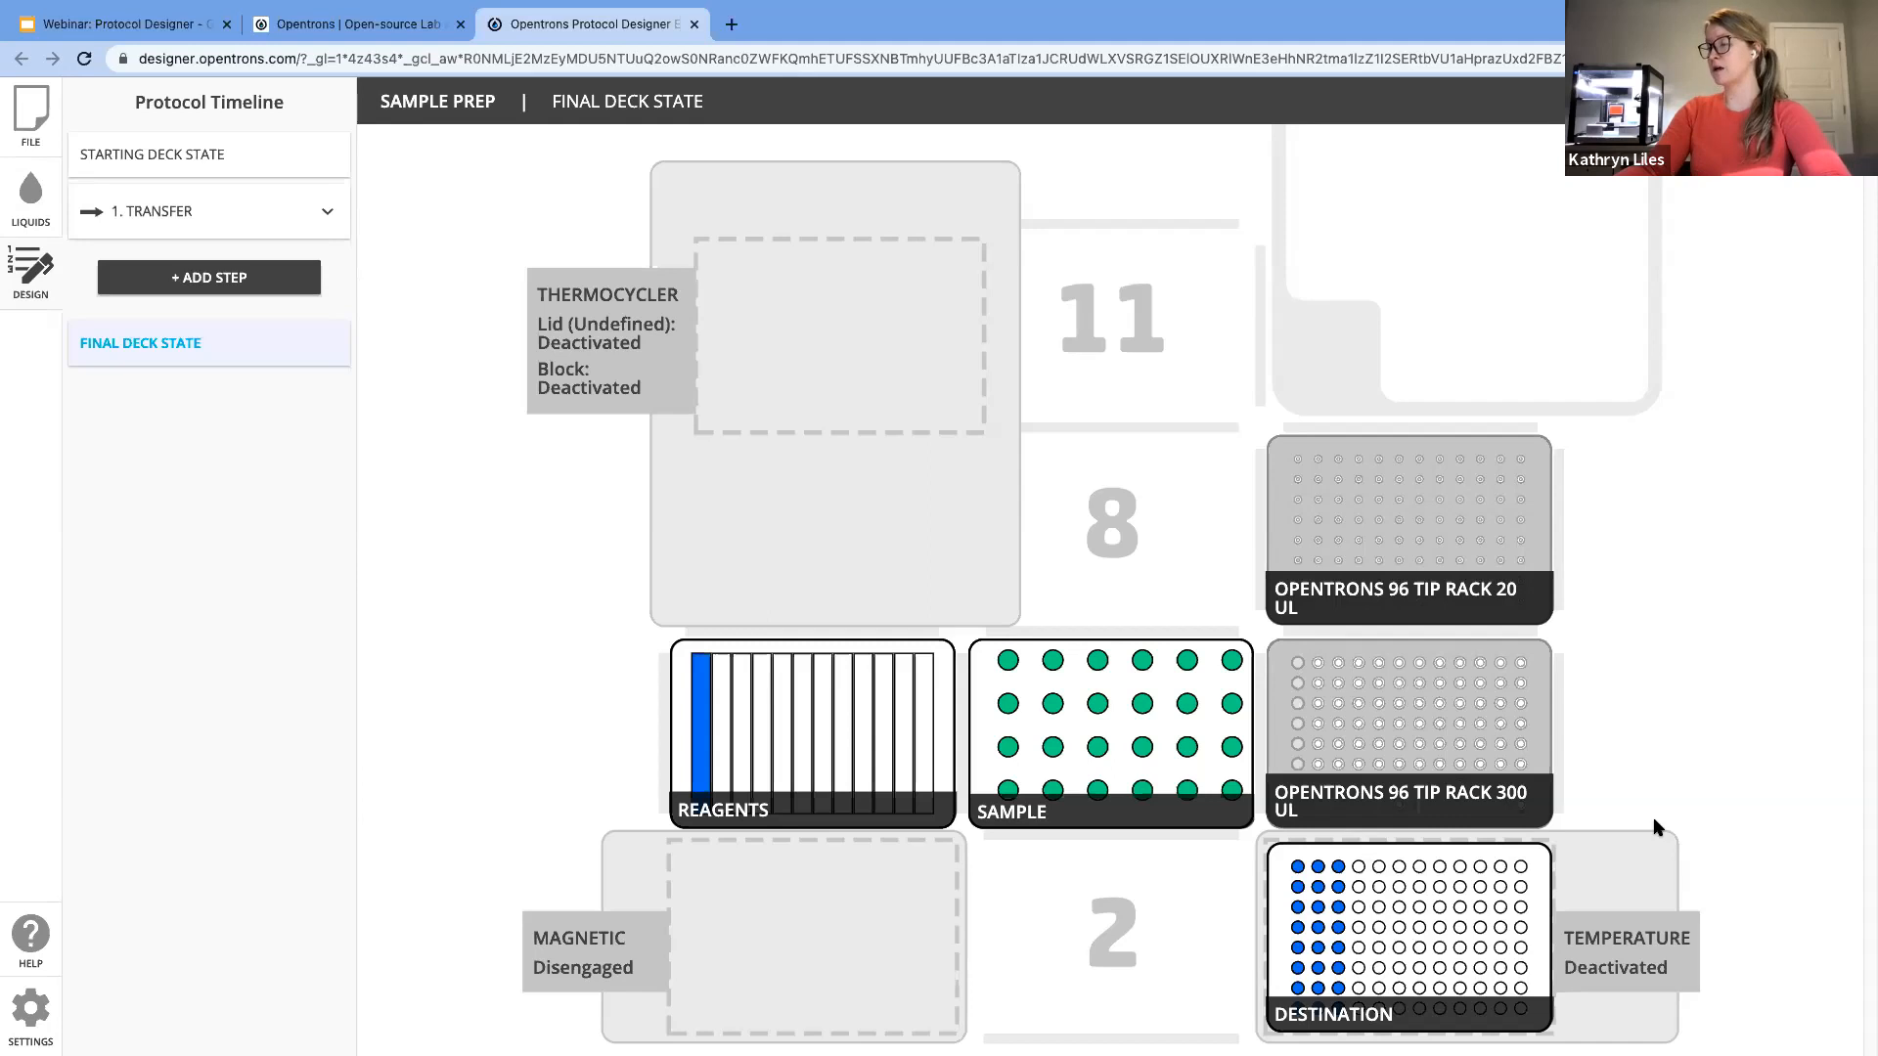
Step: Add a second transfer step using the P20 Single-Channel GEN2 pipette with a volume of 20 µL per well
mouse_move(1533, 888)
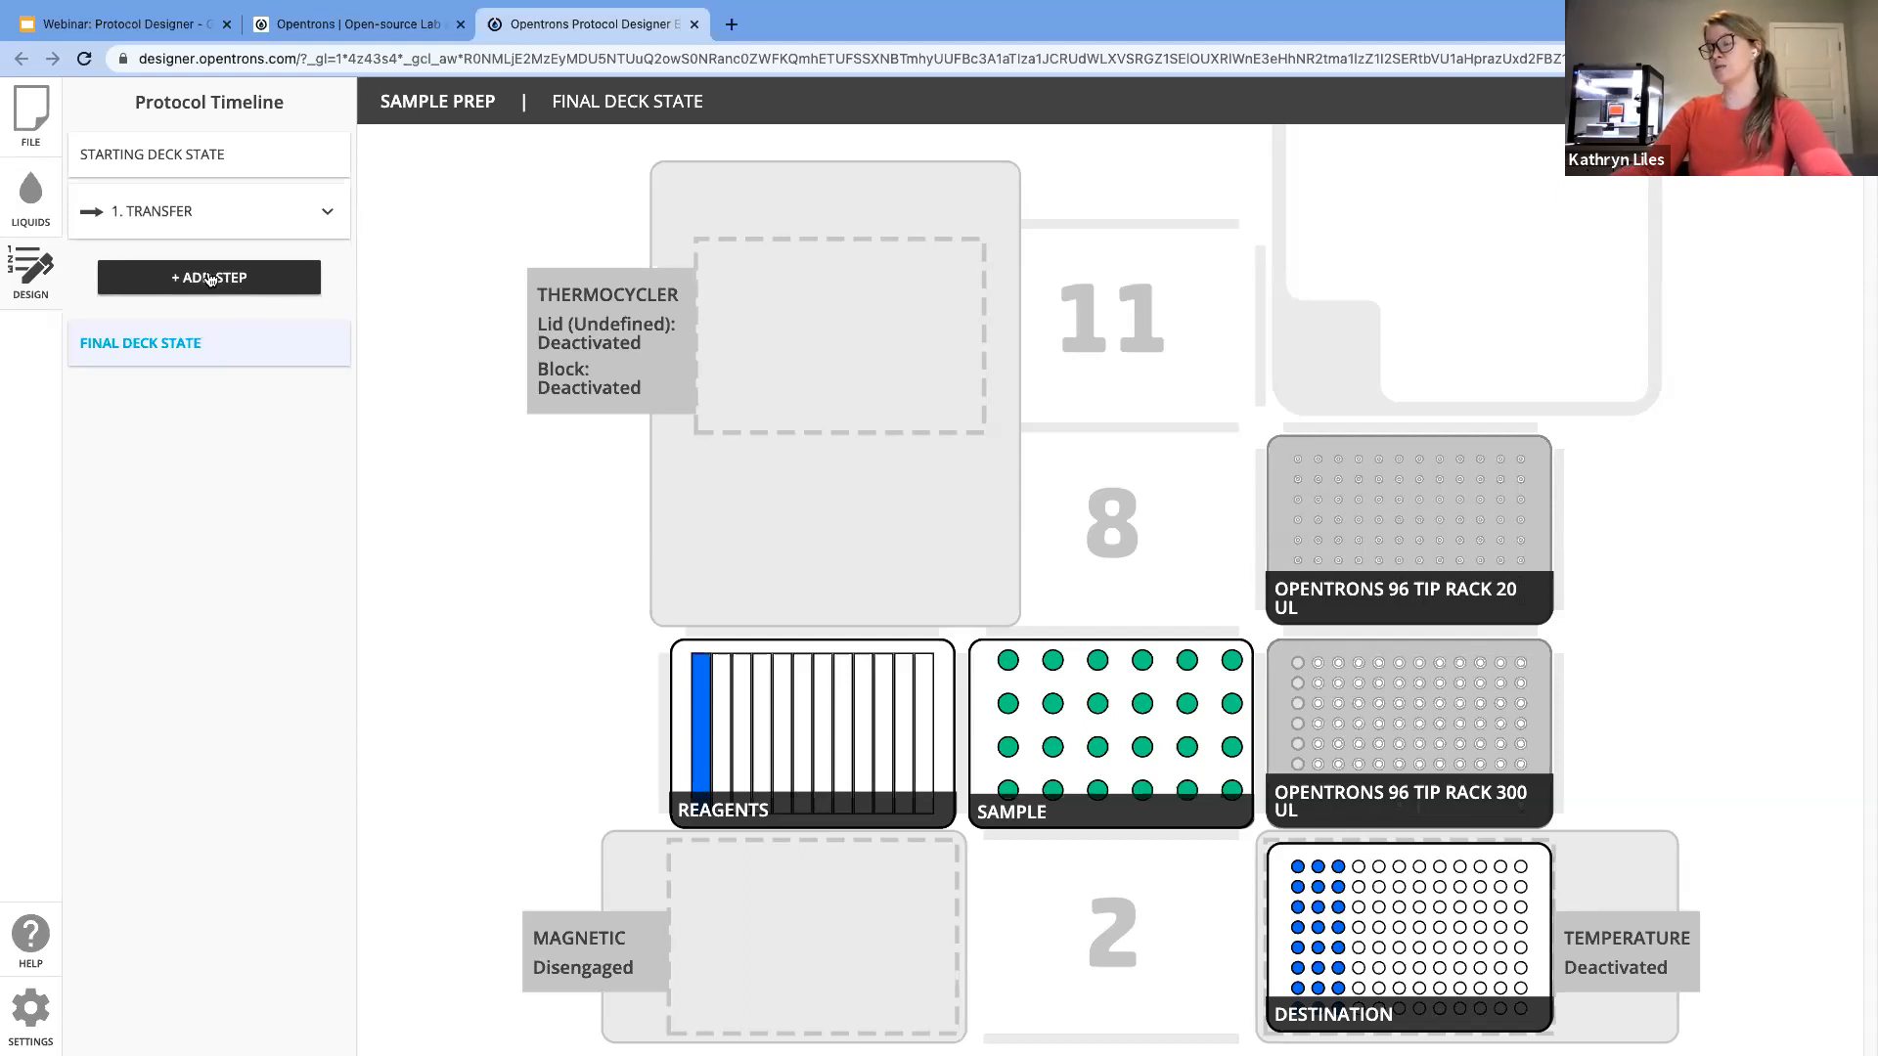
mouse_move(1413, 854)
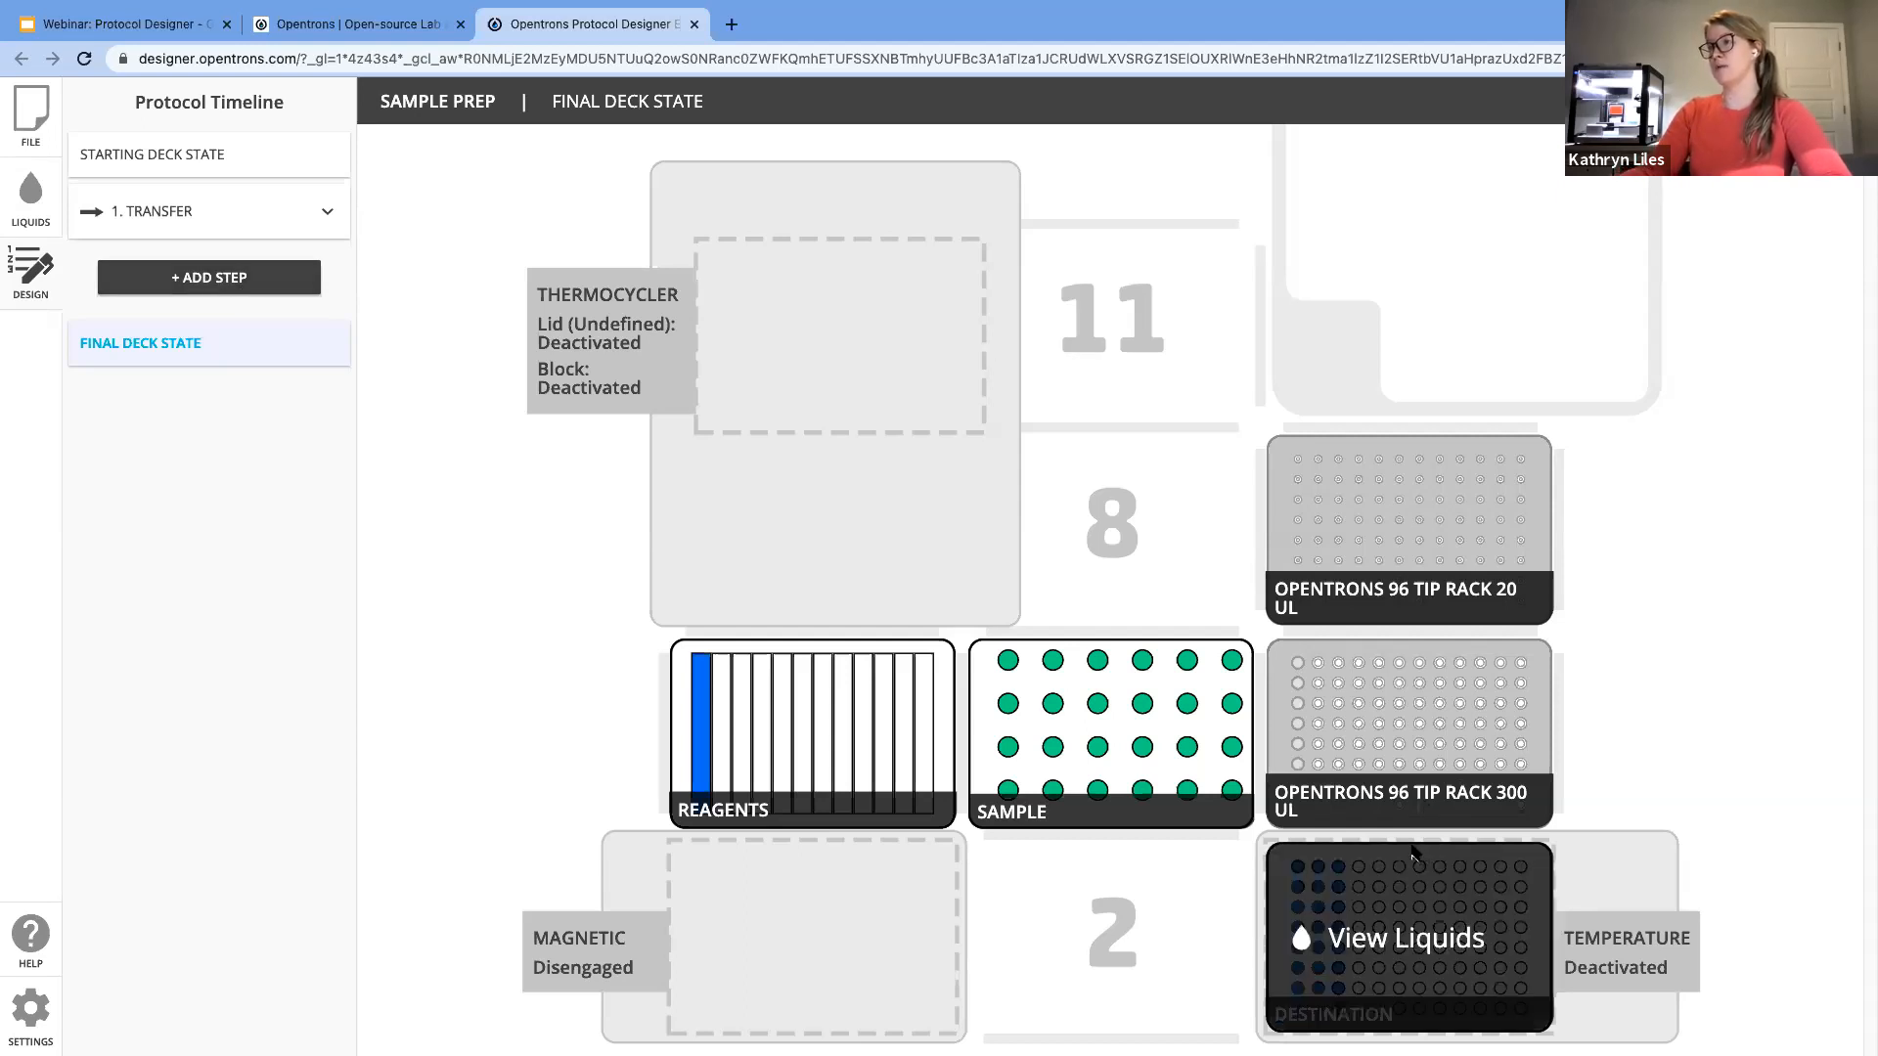
click(205, 272)
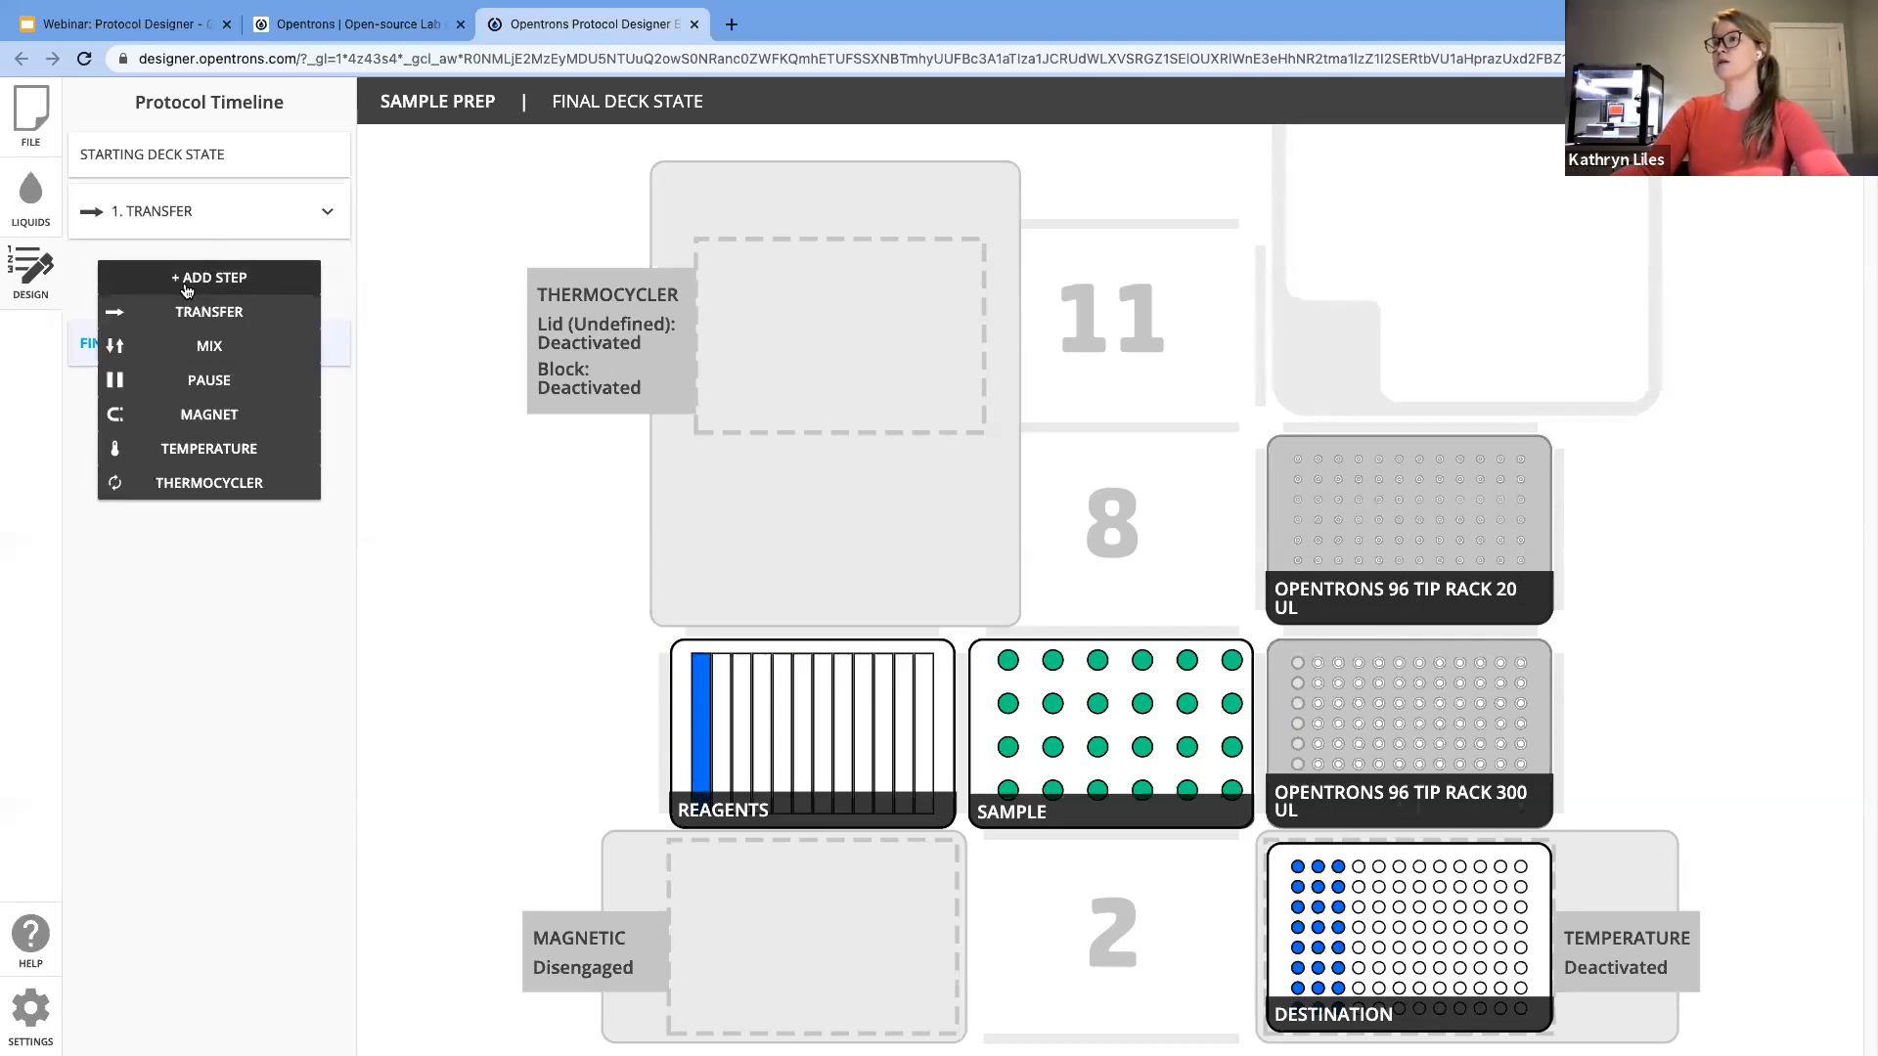
click(208, 313)
click(443, 205)
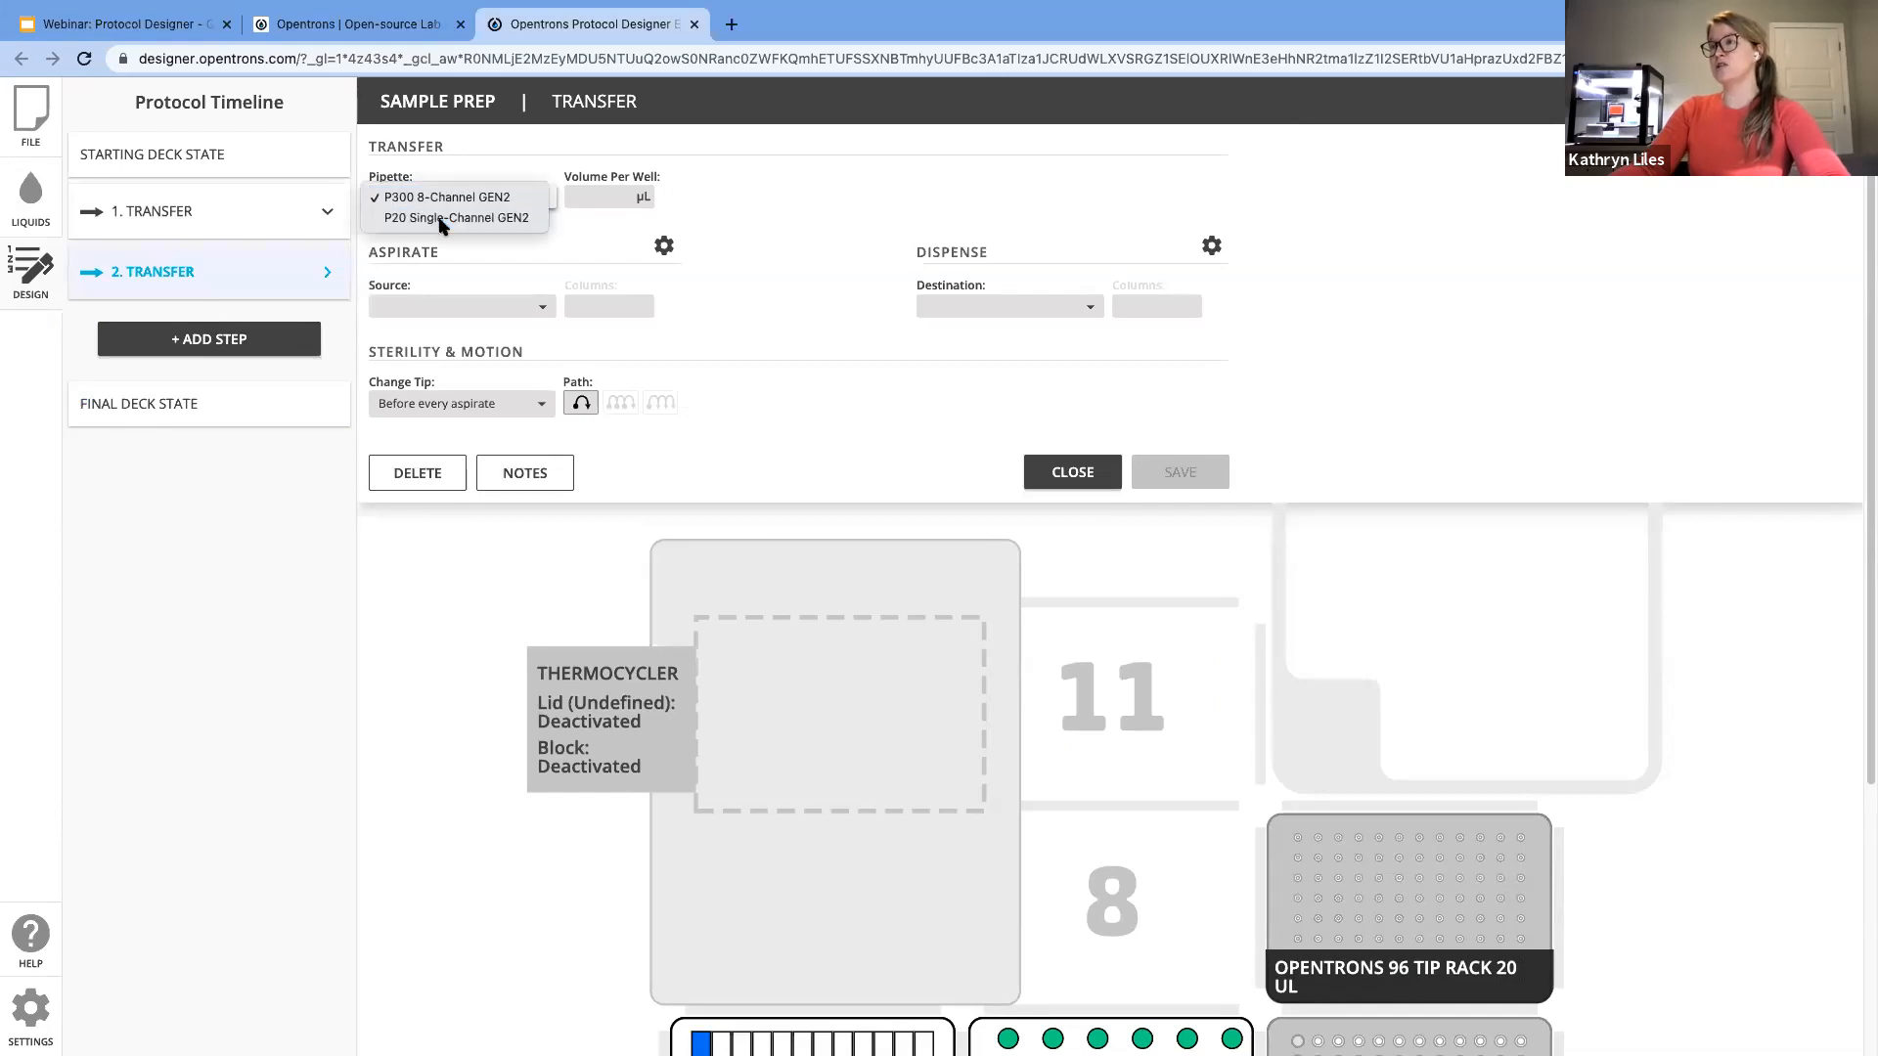
click(442, 220)
click(602, 199)
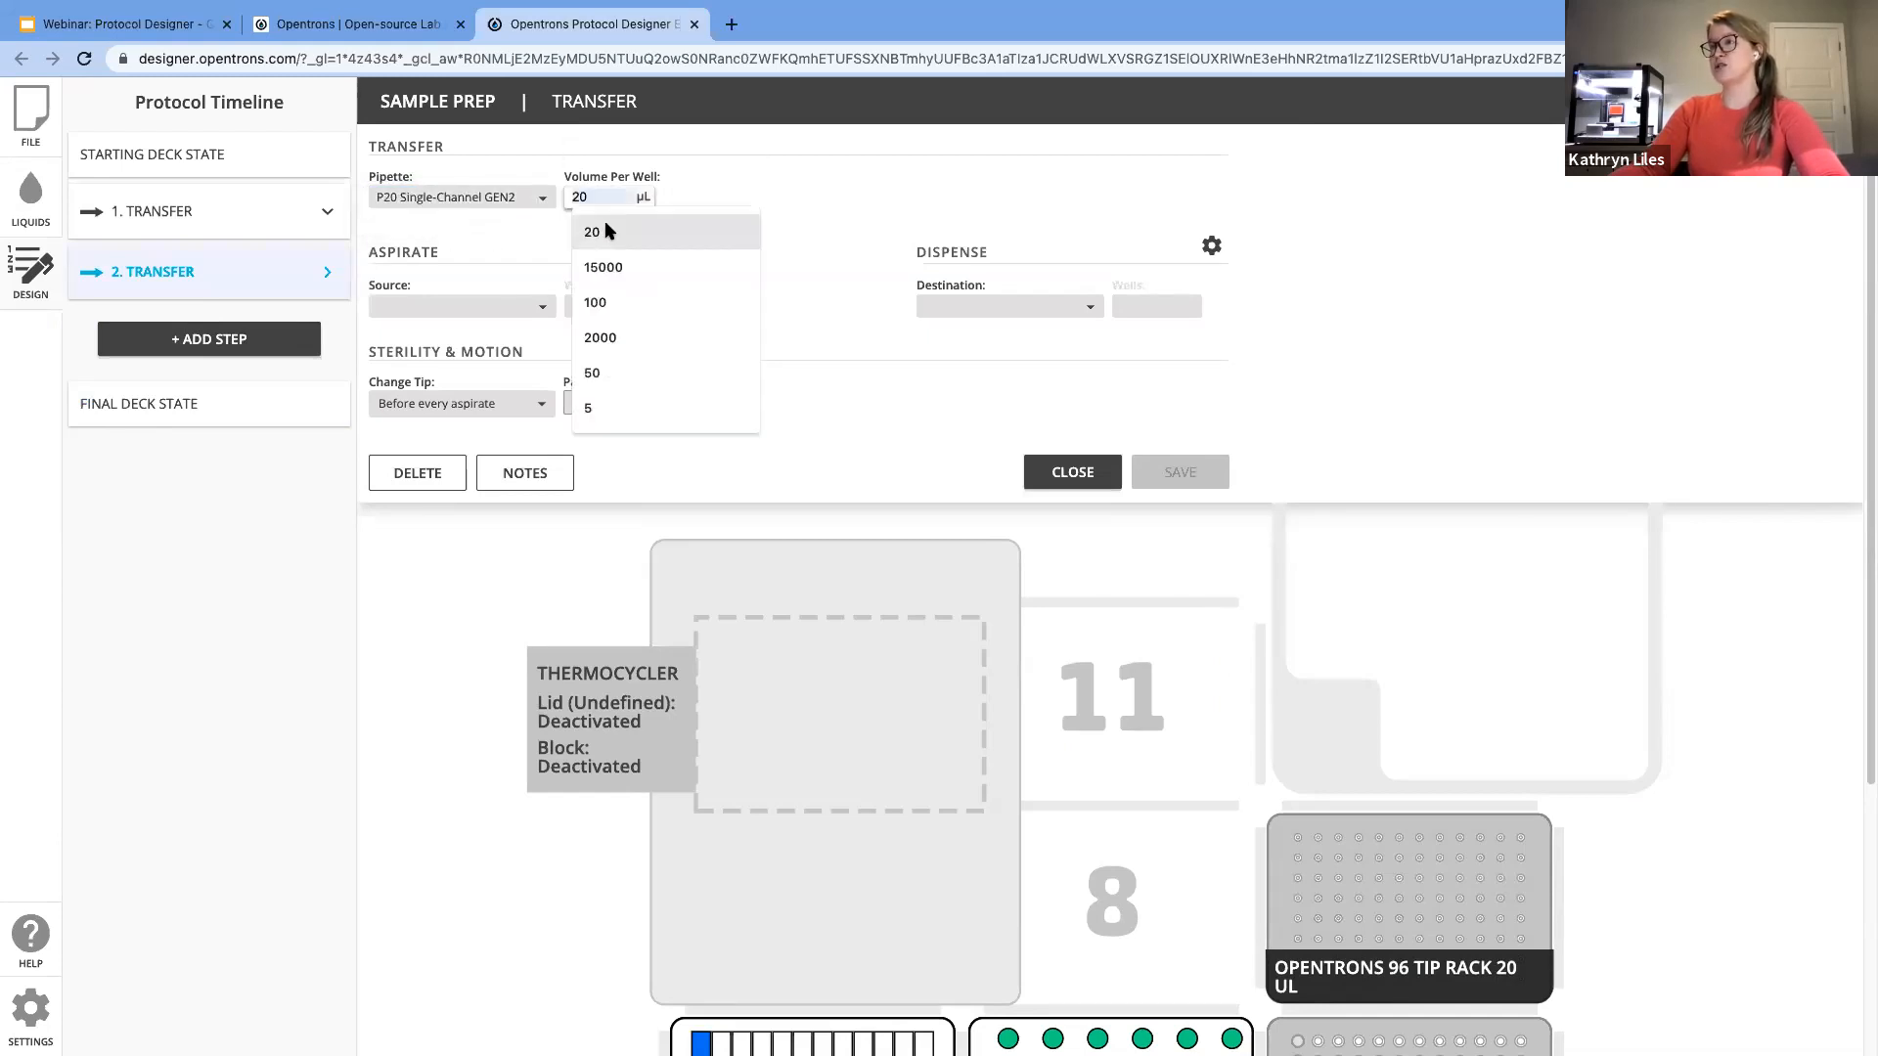
click(604, 225)
Step: Set the aspirate source to the Sample labware and select all 24 of its wells
click(445, 311)
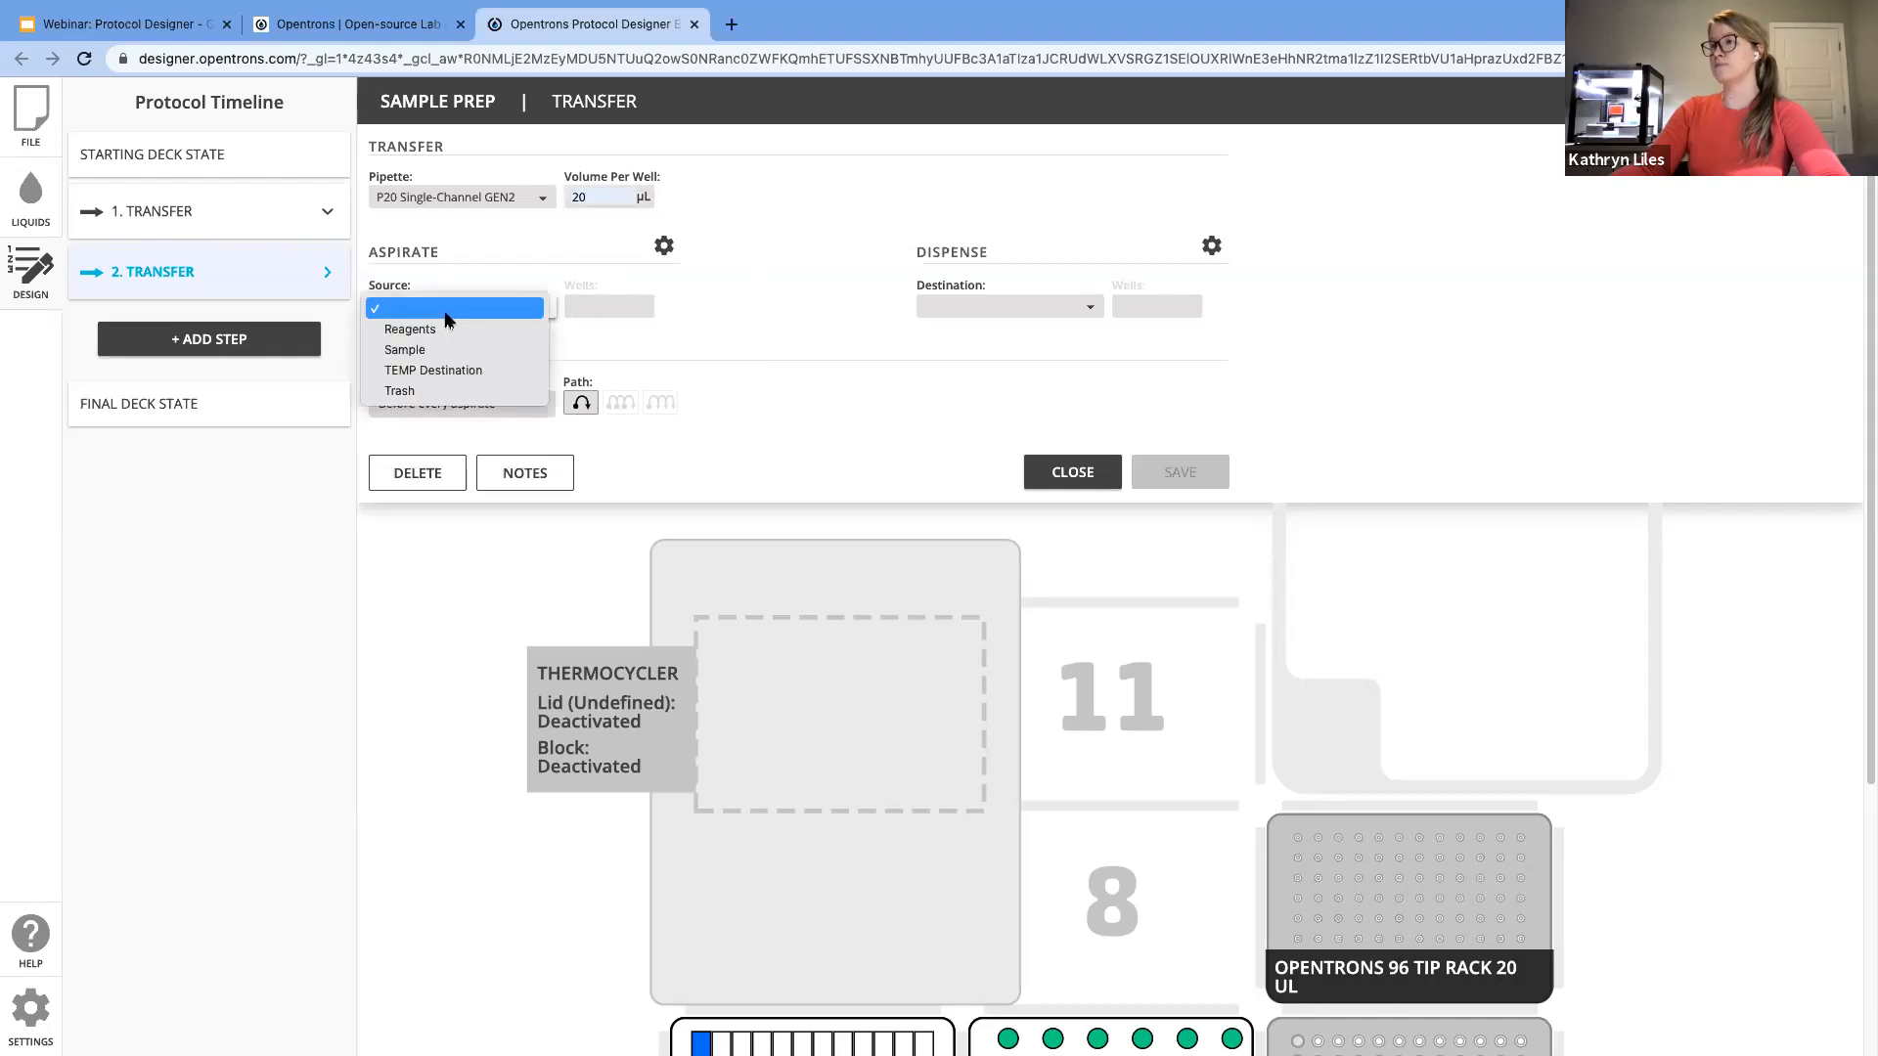
click(424, 352)
click(609, 307)
drag(873, 288, 1372, 597)
click(1253, 235)
Step: Set the dispense destination to TEMP Destination and select all 24 wells in columns 1 to 3
click(1012, 306)
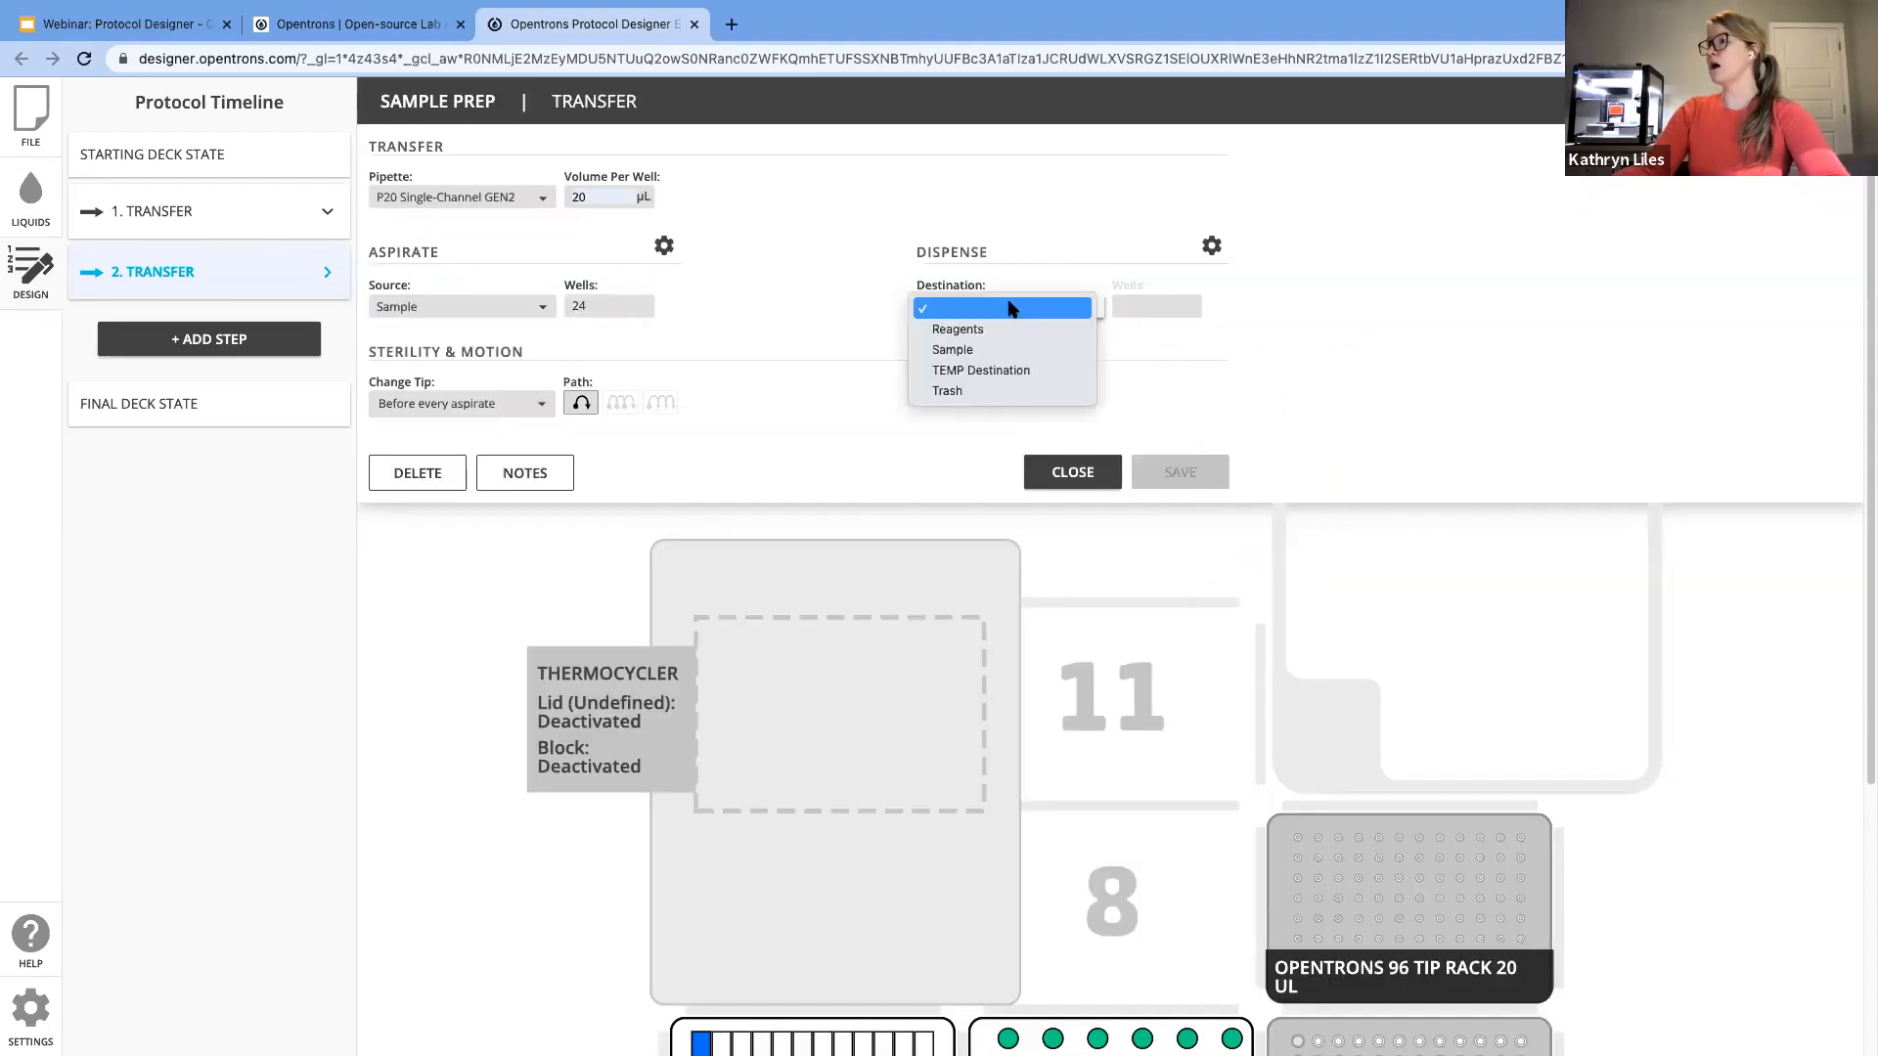
click(993, 369)
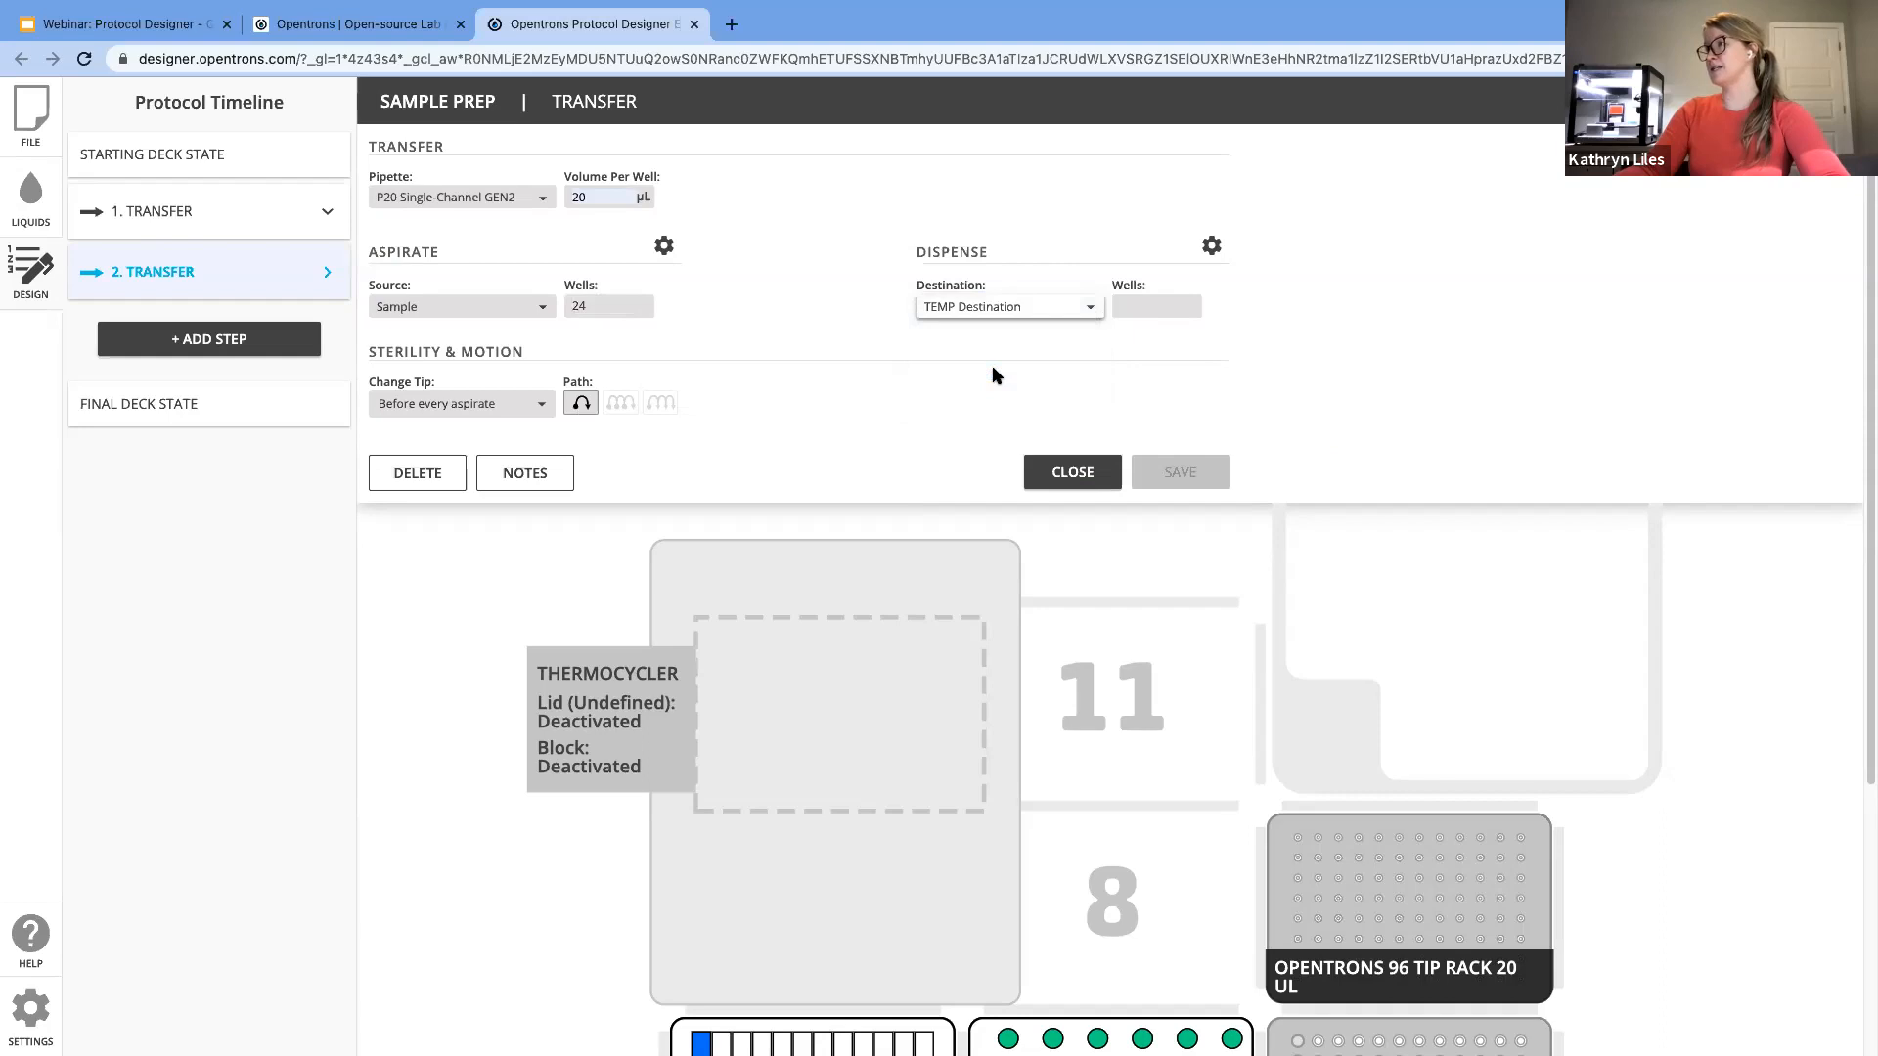
click(1146, 306)
drag(866, 295, 990, 618)
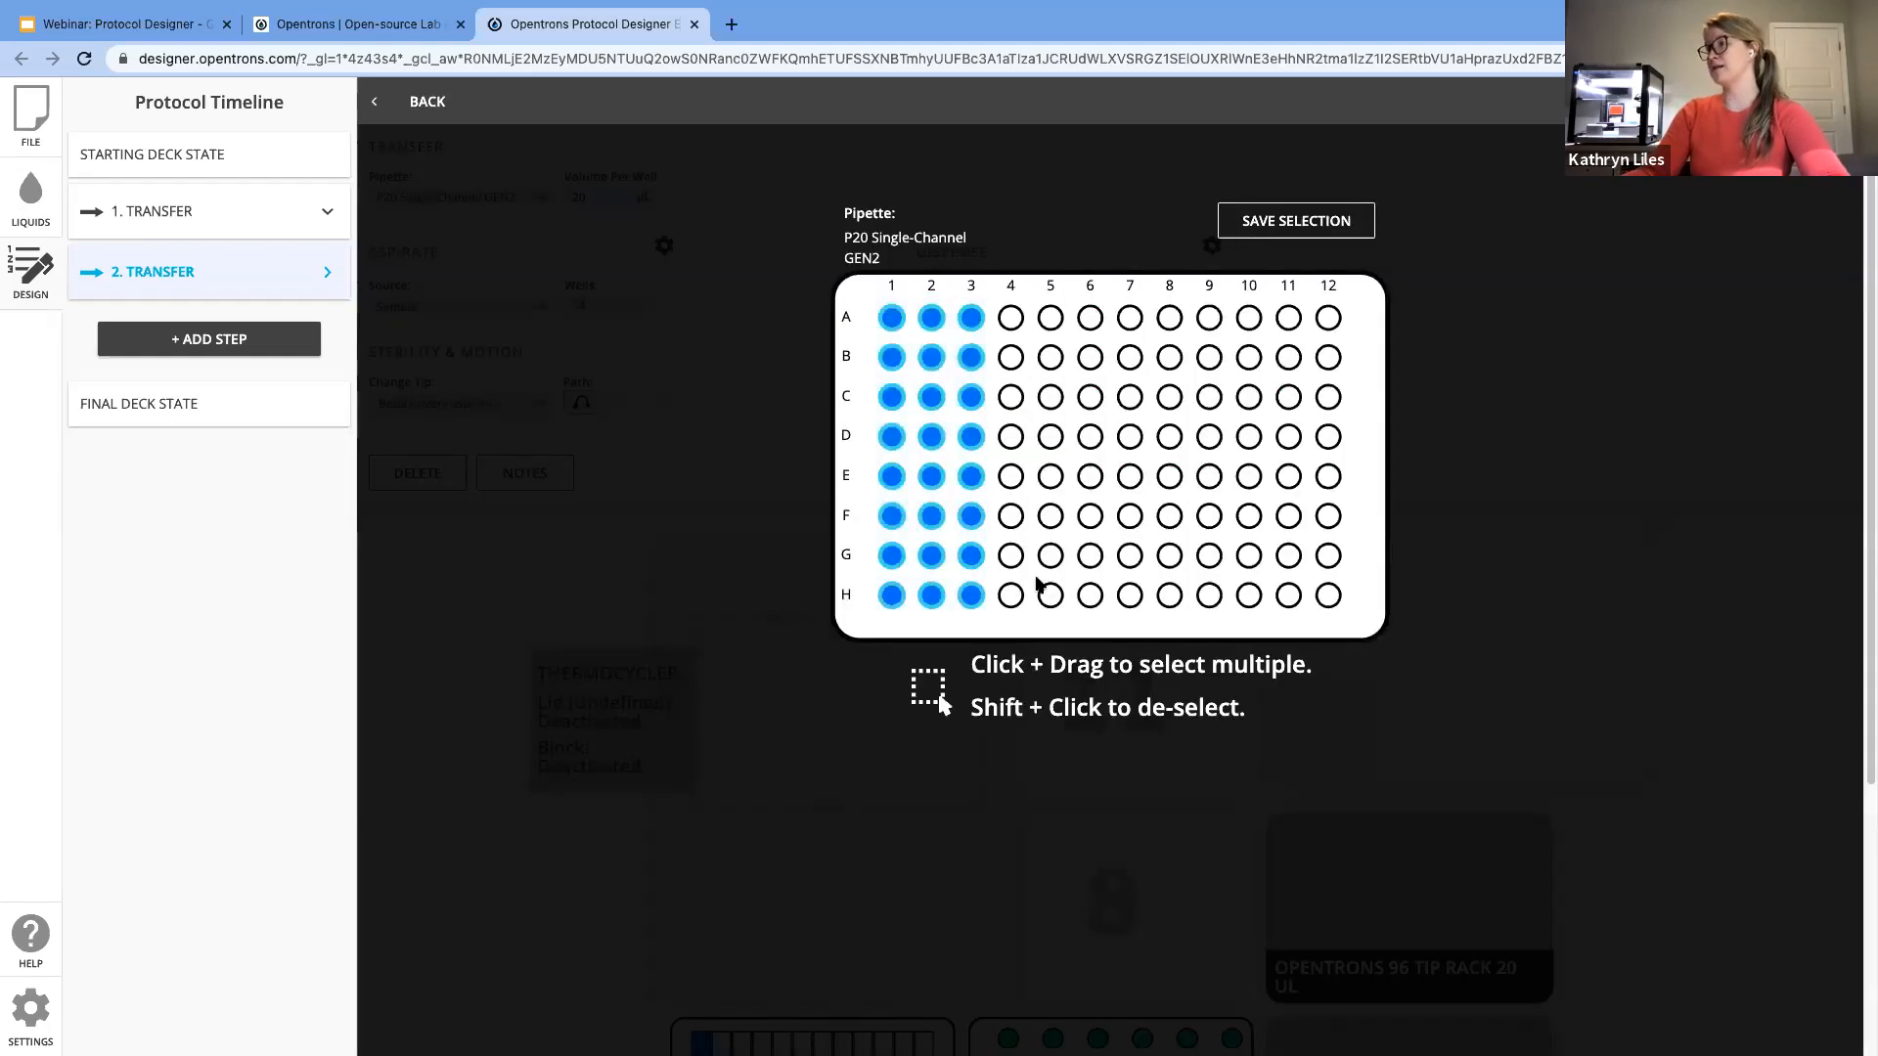
click(1260, 224)
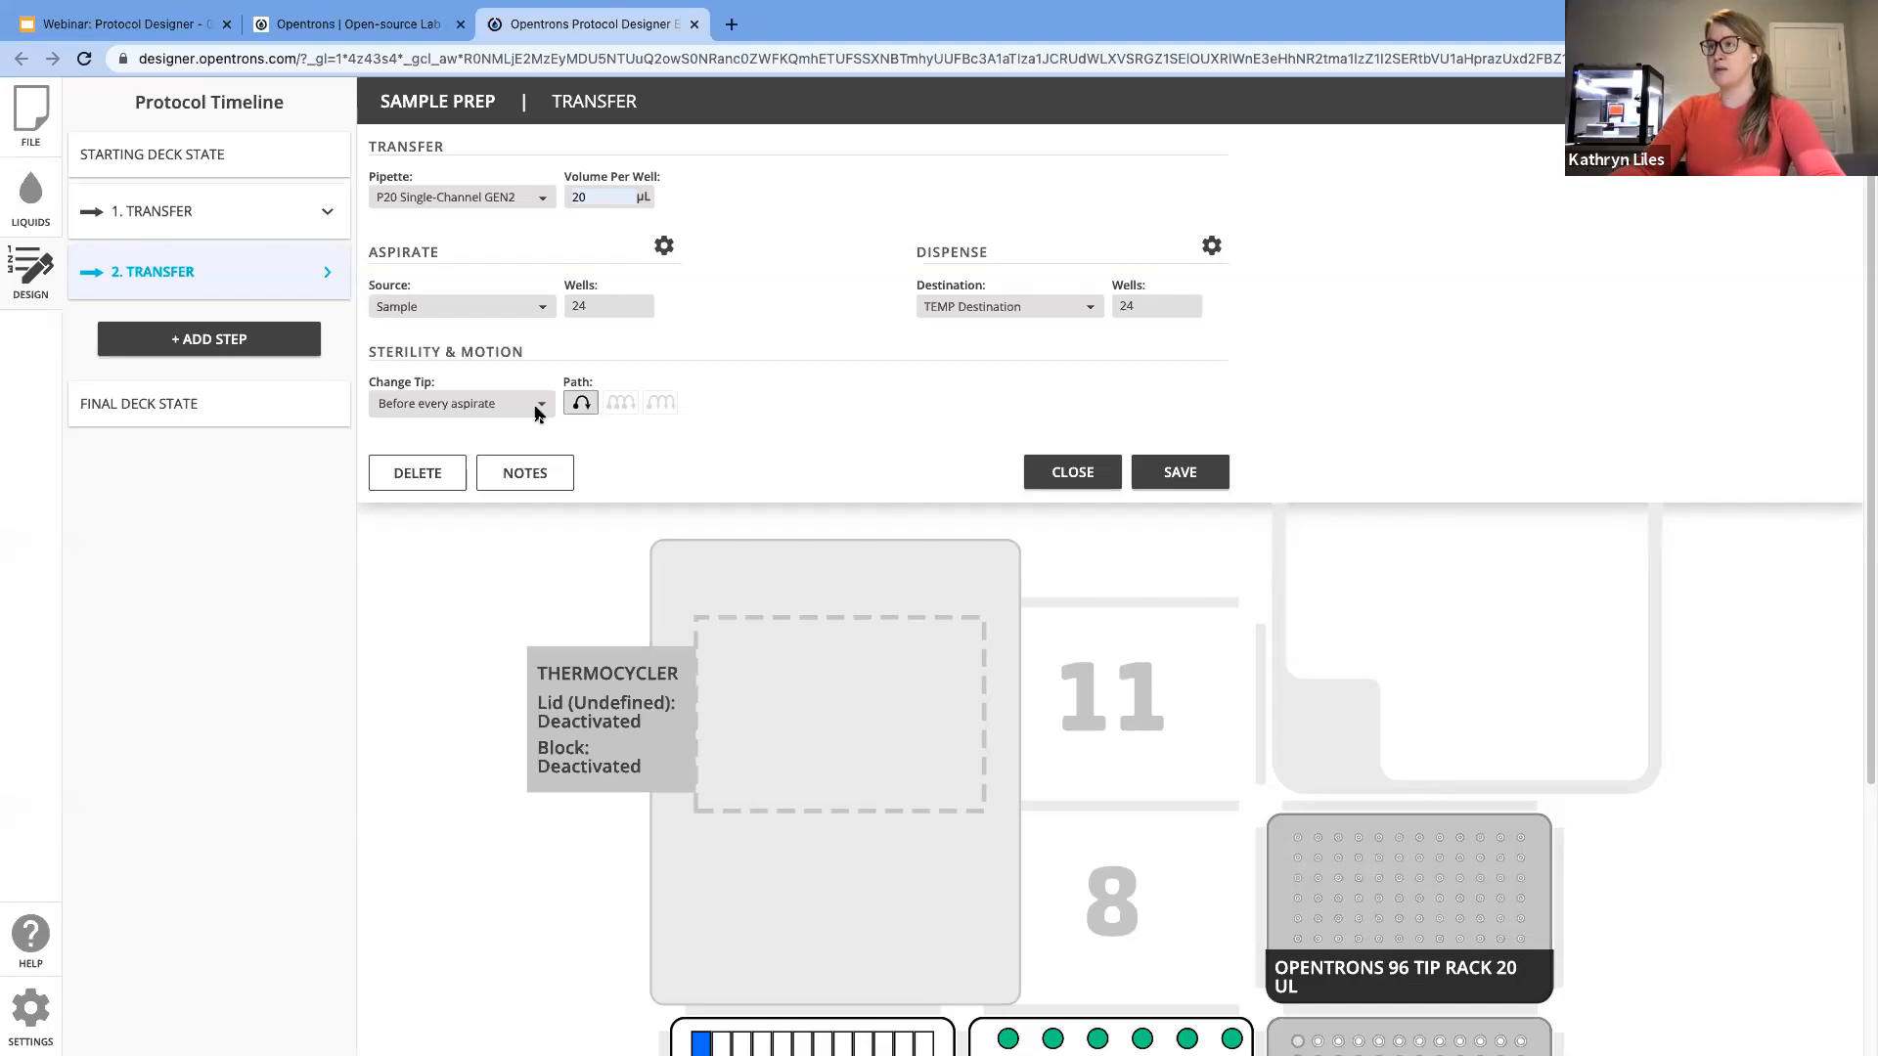
Step: Enable mixing after dispense in the advanced settings, with 10 µL mixed 3 times
mouse_move(581, 409)
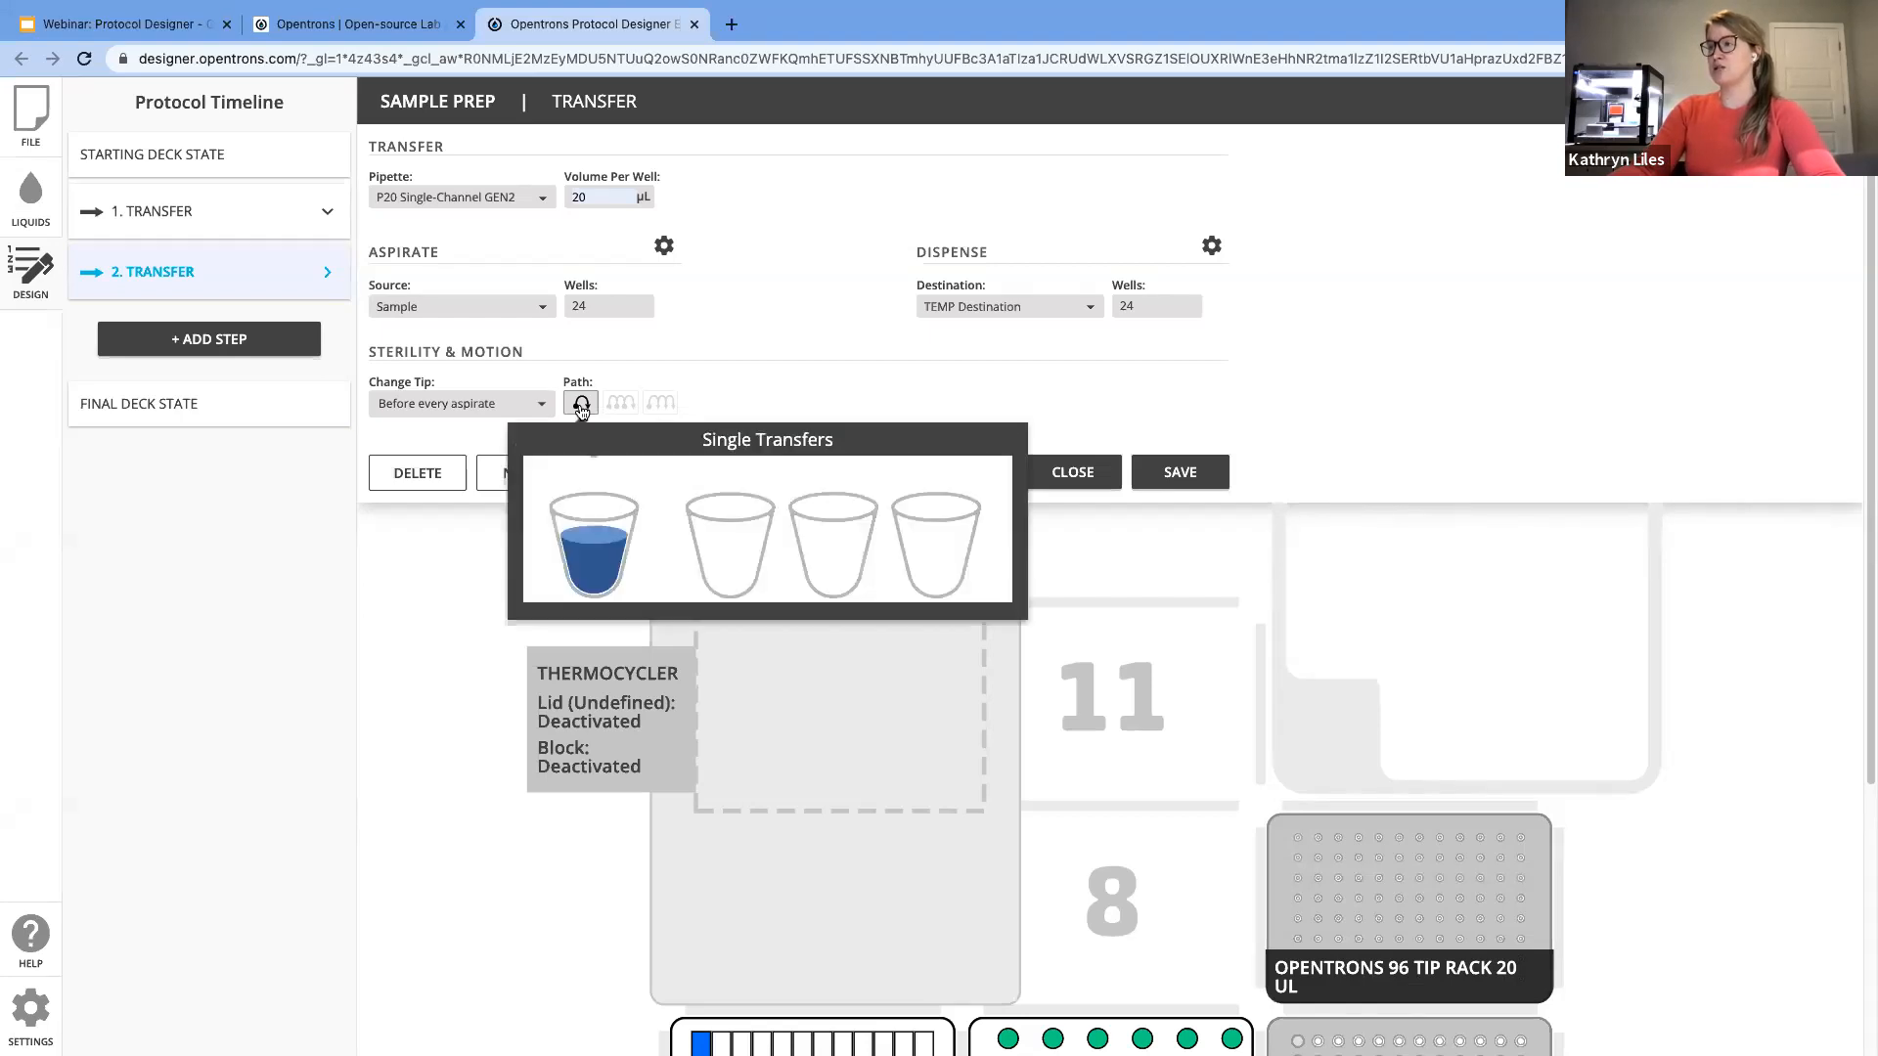
click(664, 247)
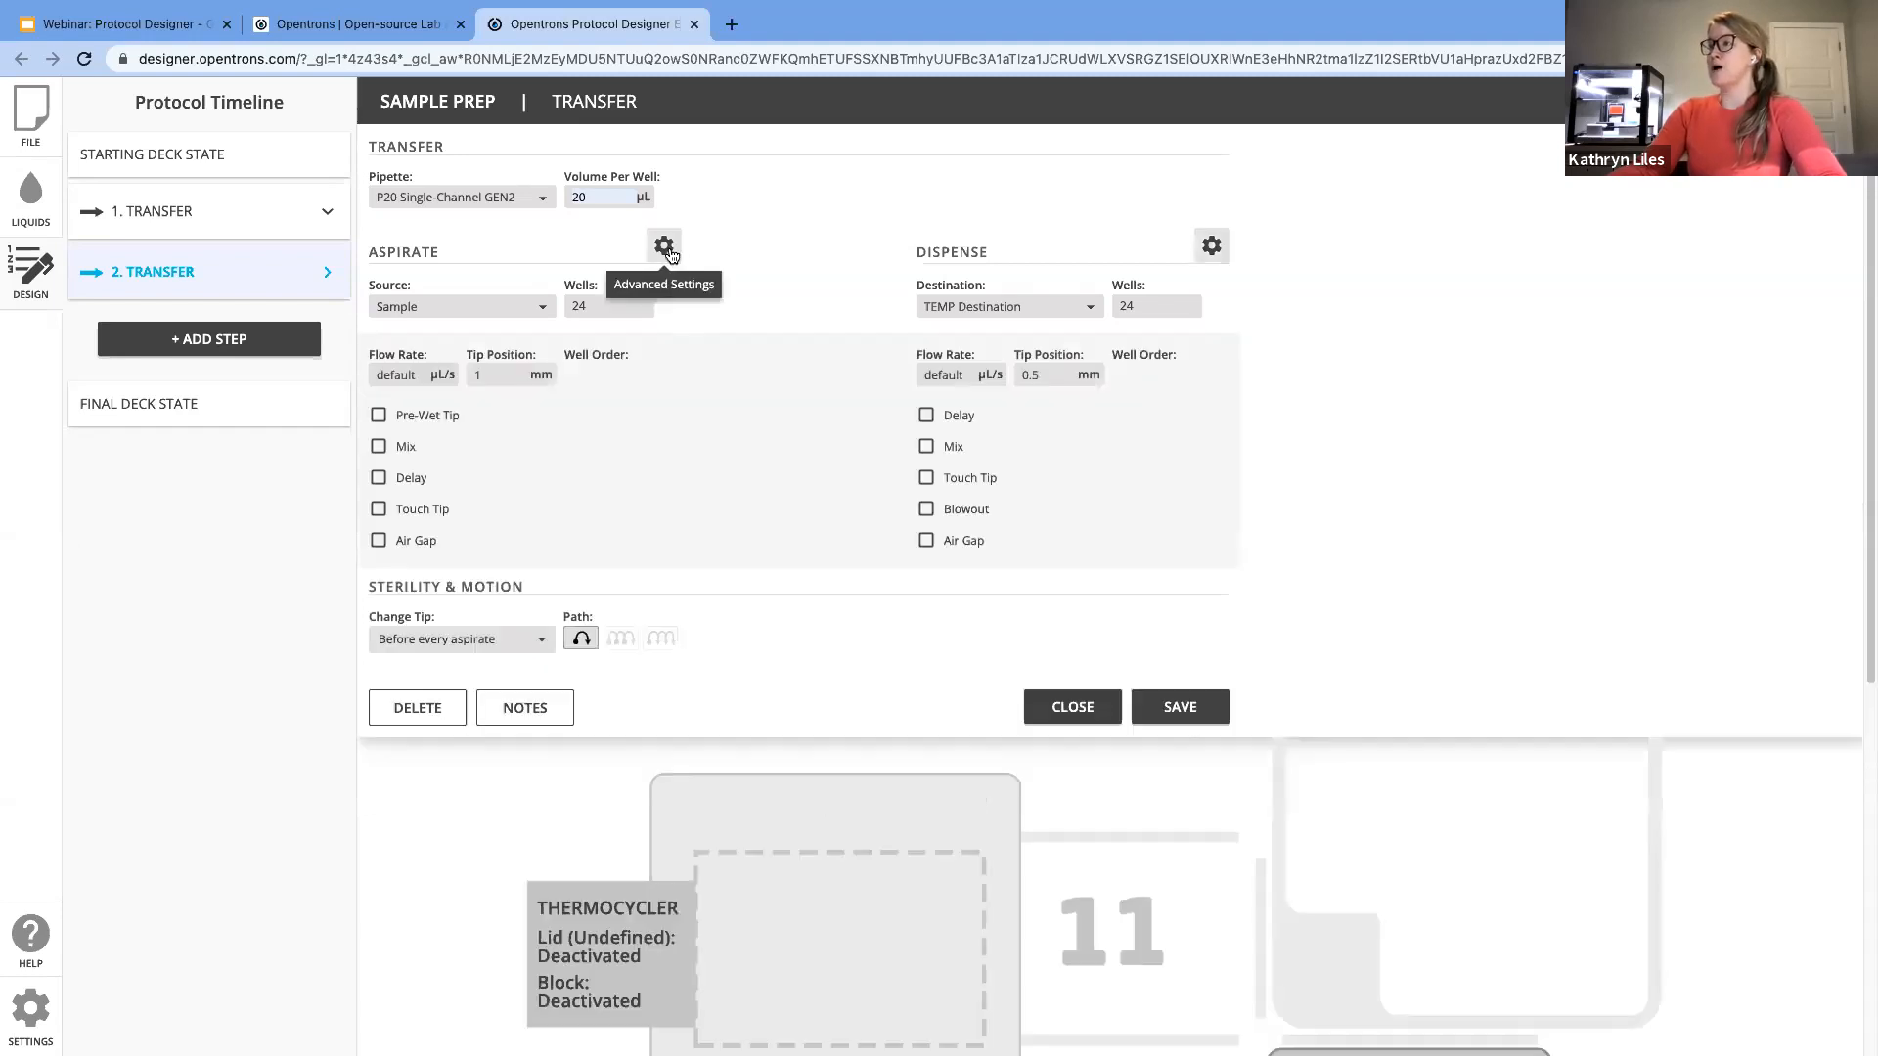
click(926, 449)
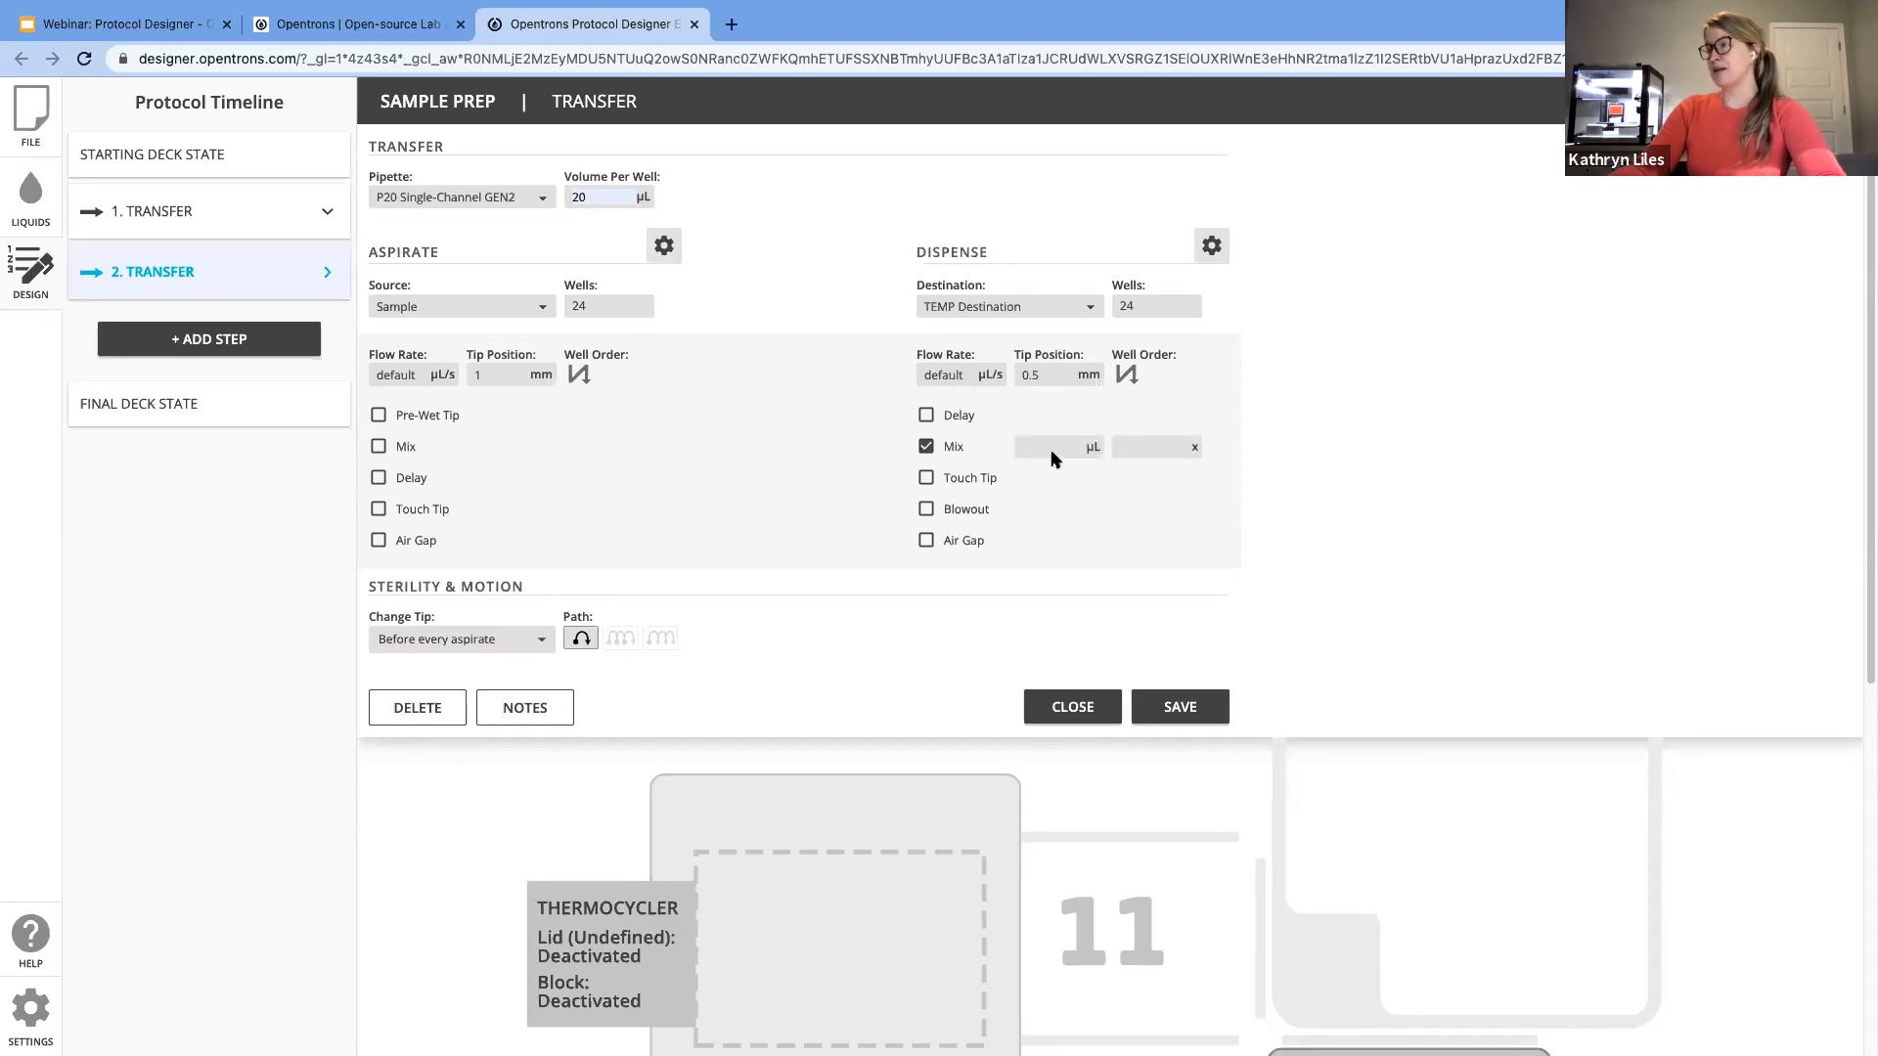
click(1052, 448)
text(10)
click(1154, 447)
text(3)
click(1312, 614)
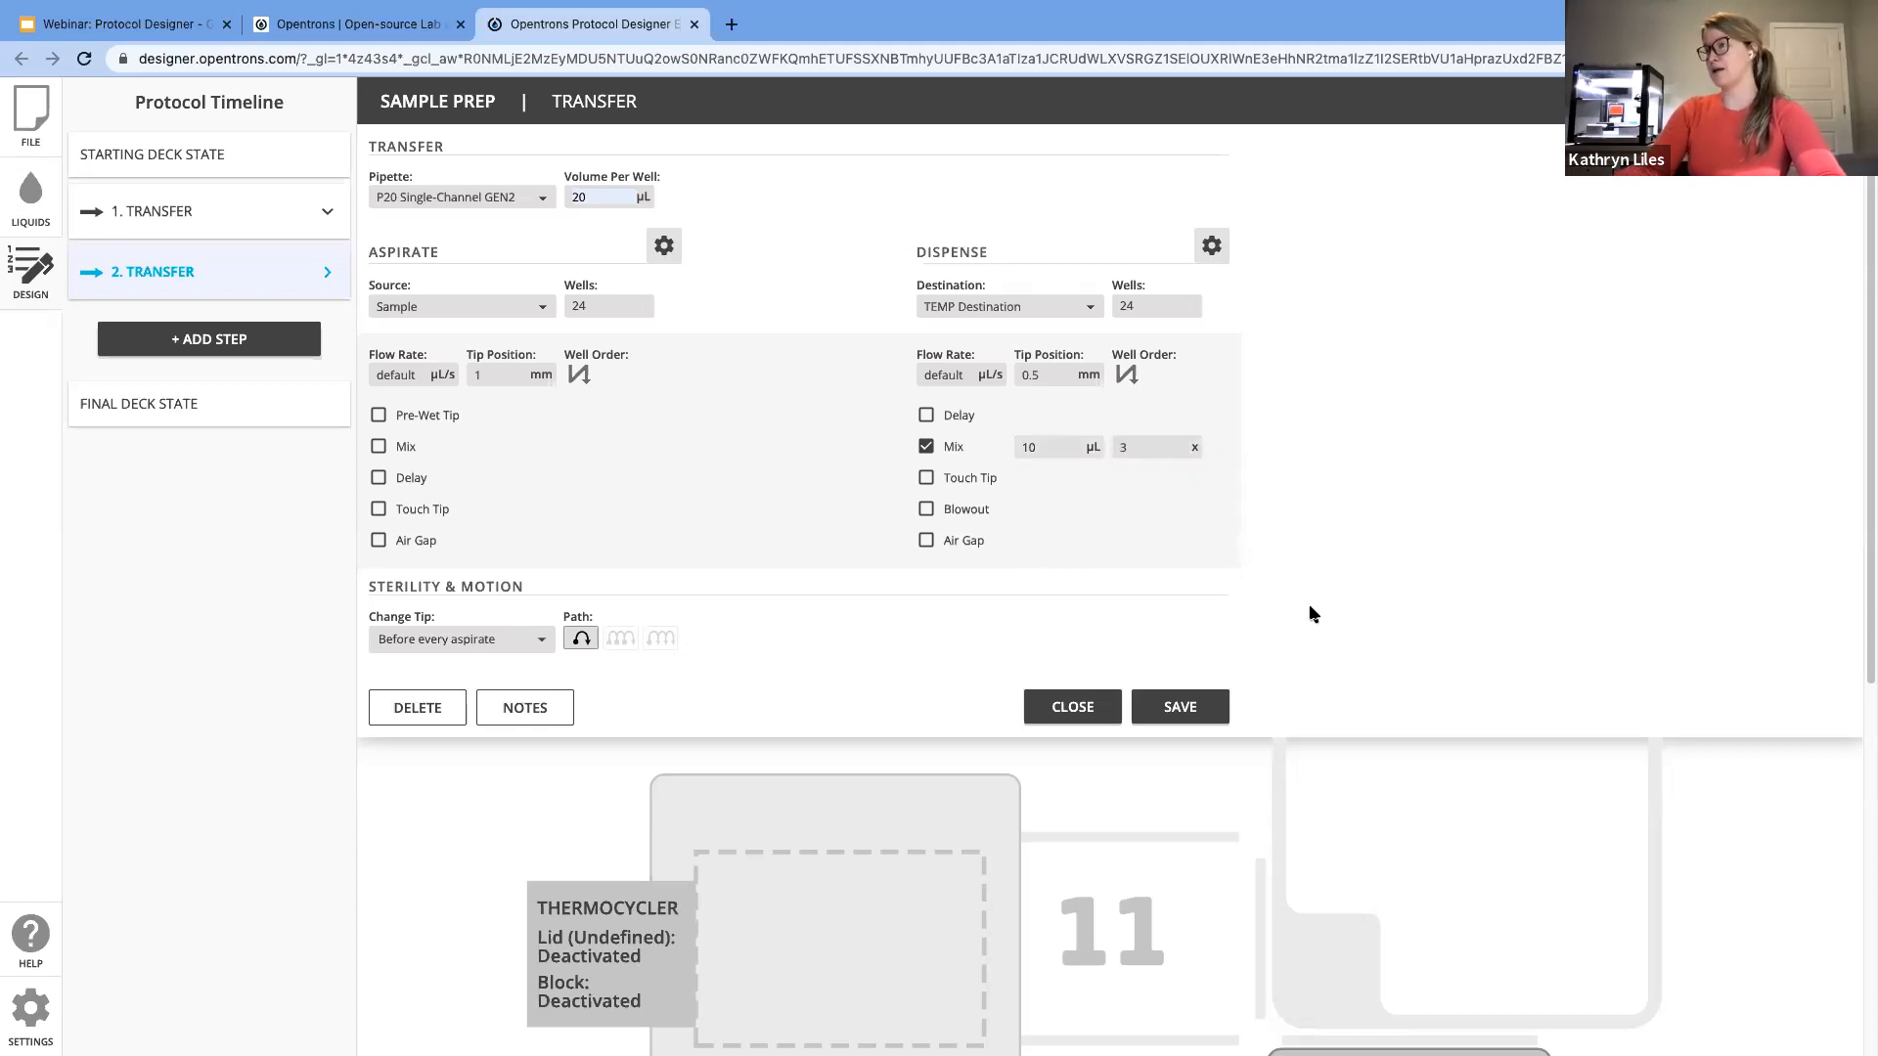
Step: Save the sample transfer step, review its well-by-well transfers in the timeline and collapse its details
click(1179, 707)
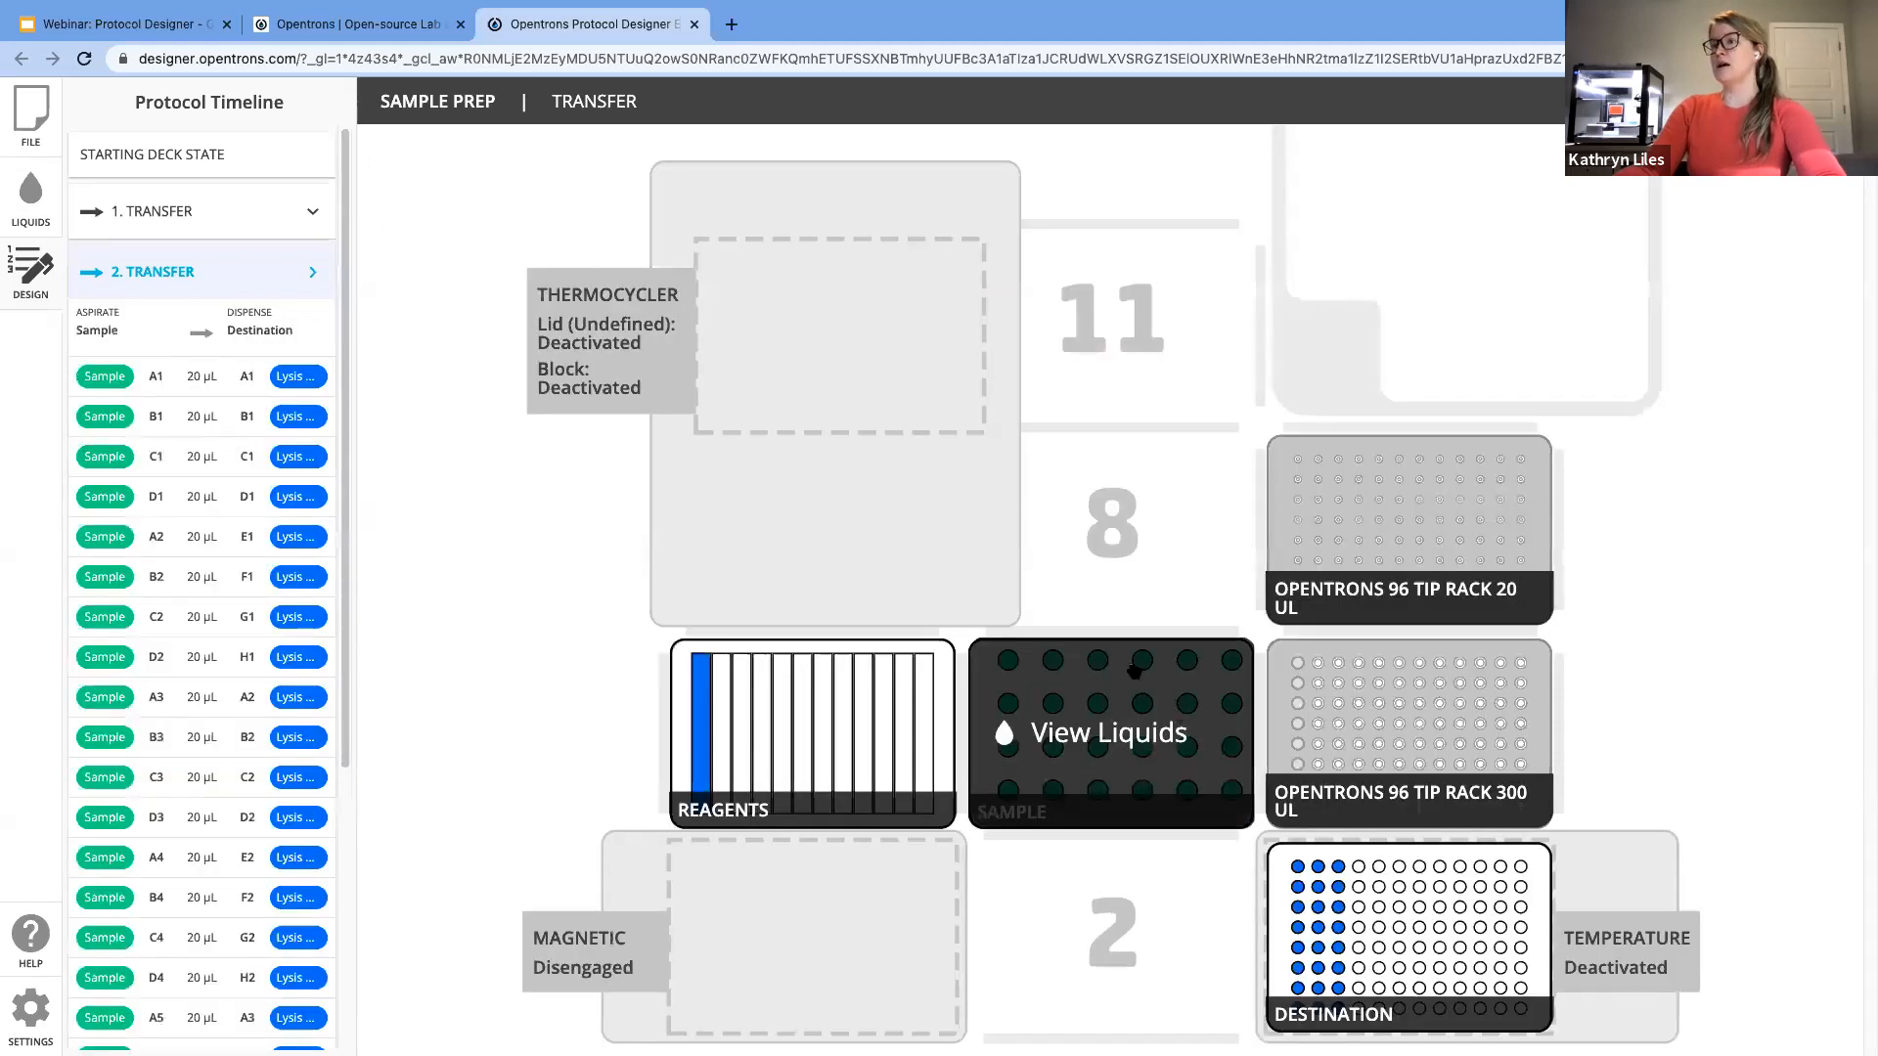
mouse_move(117, 374)
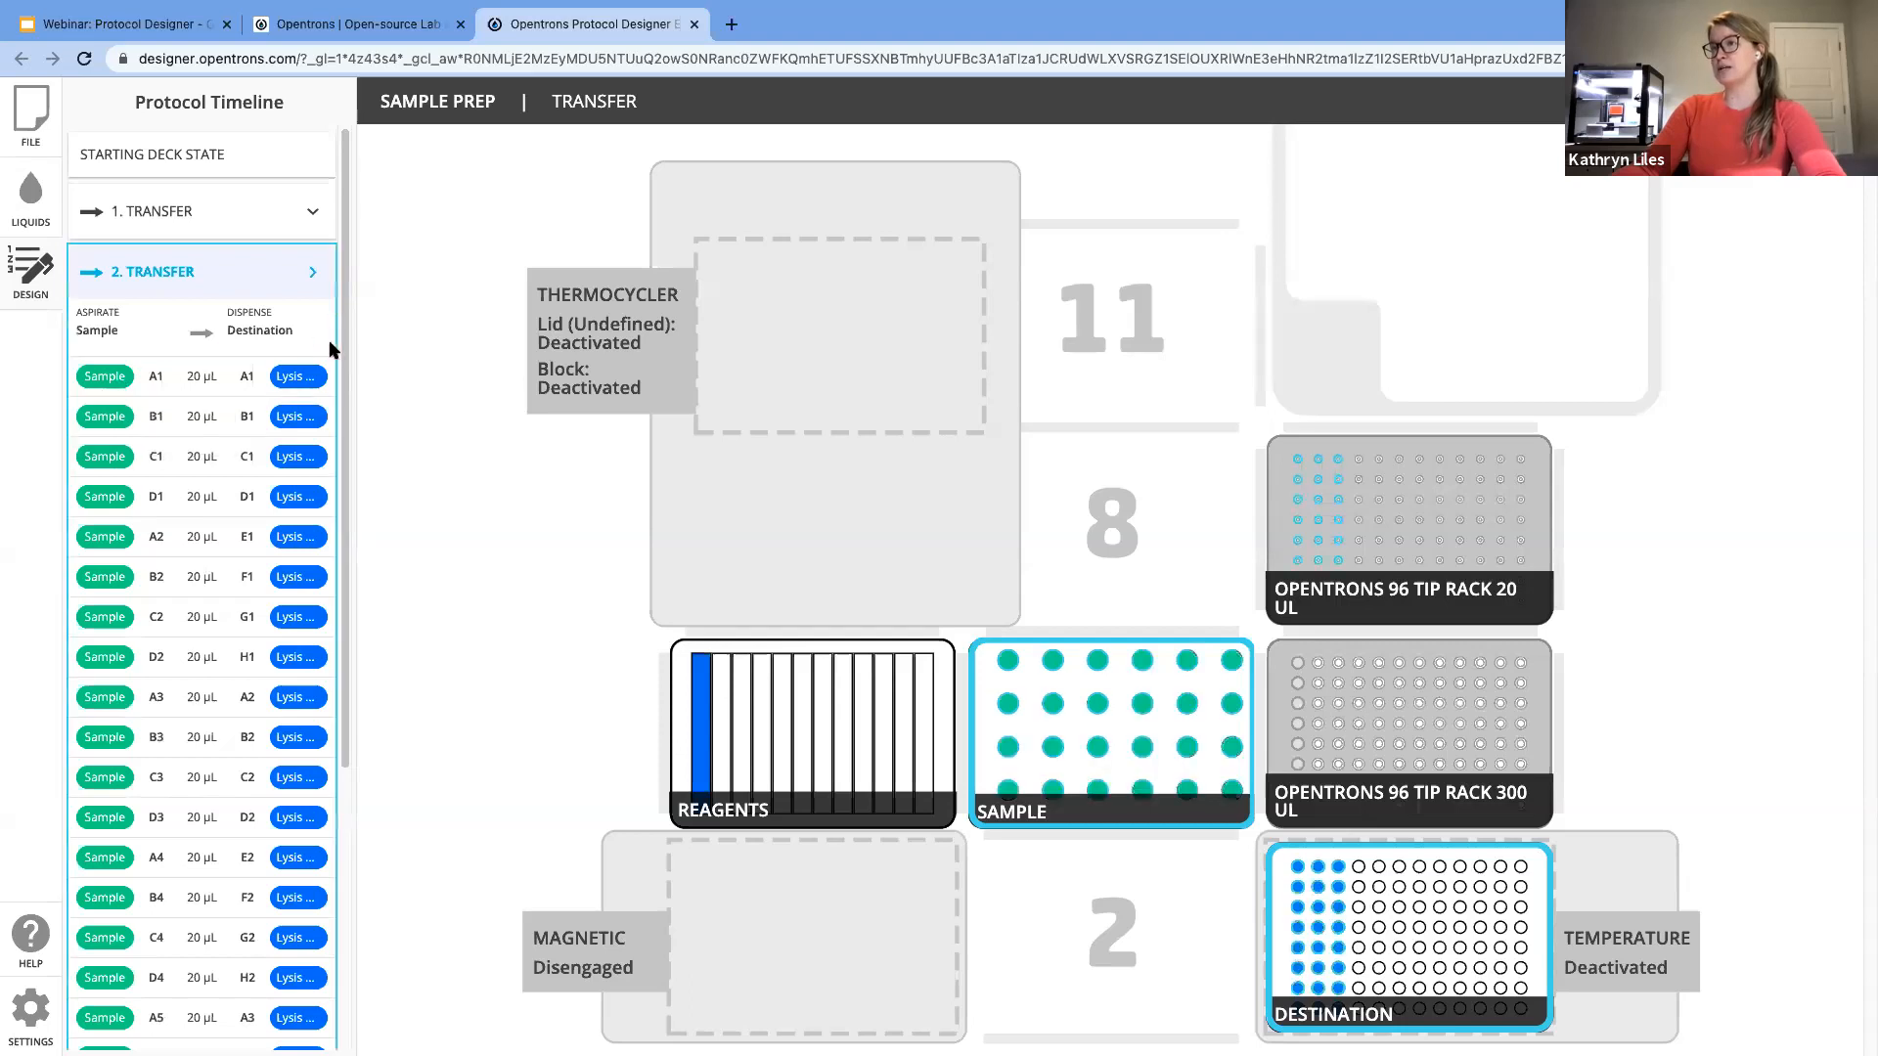
click(311, 272)
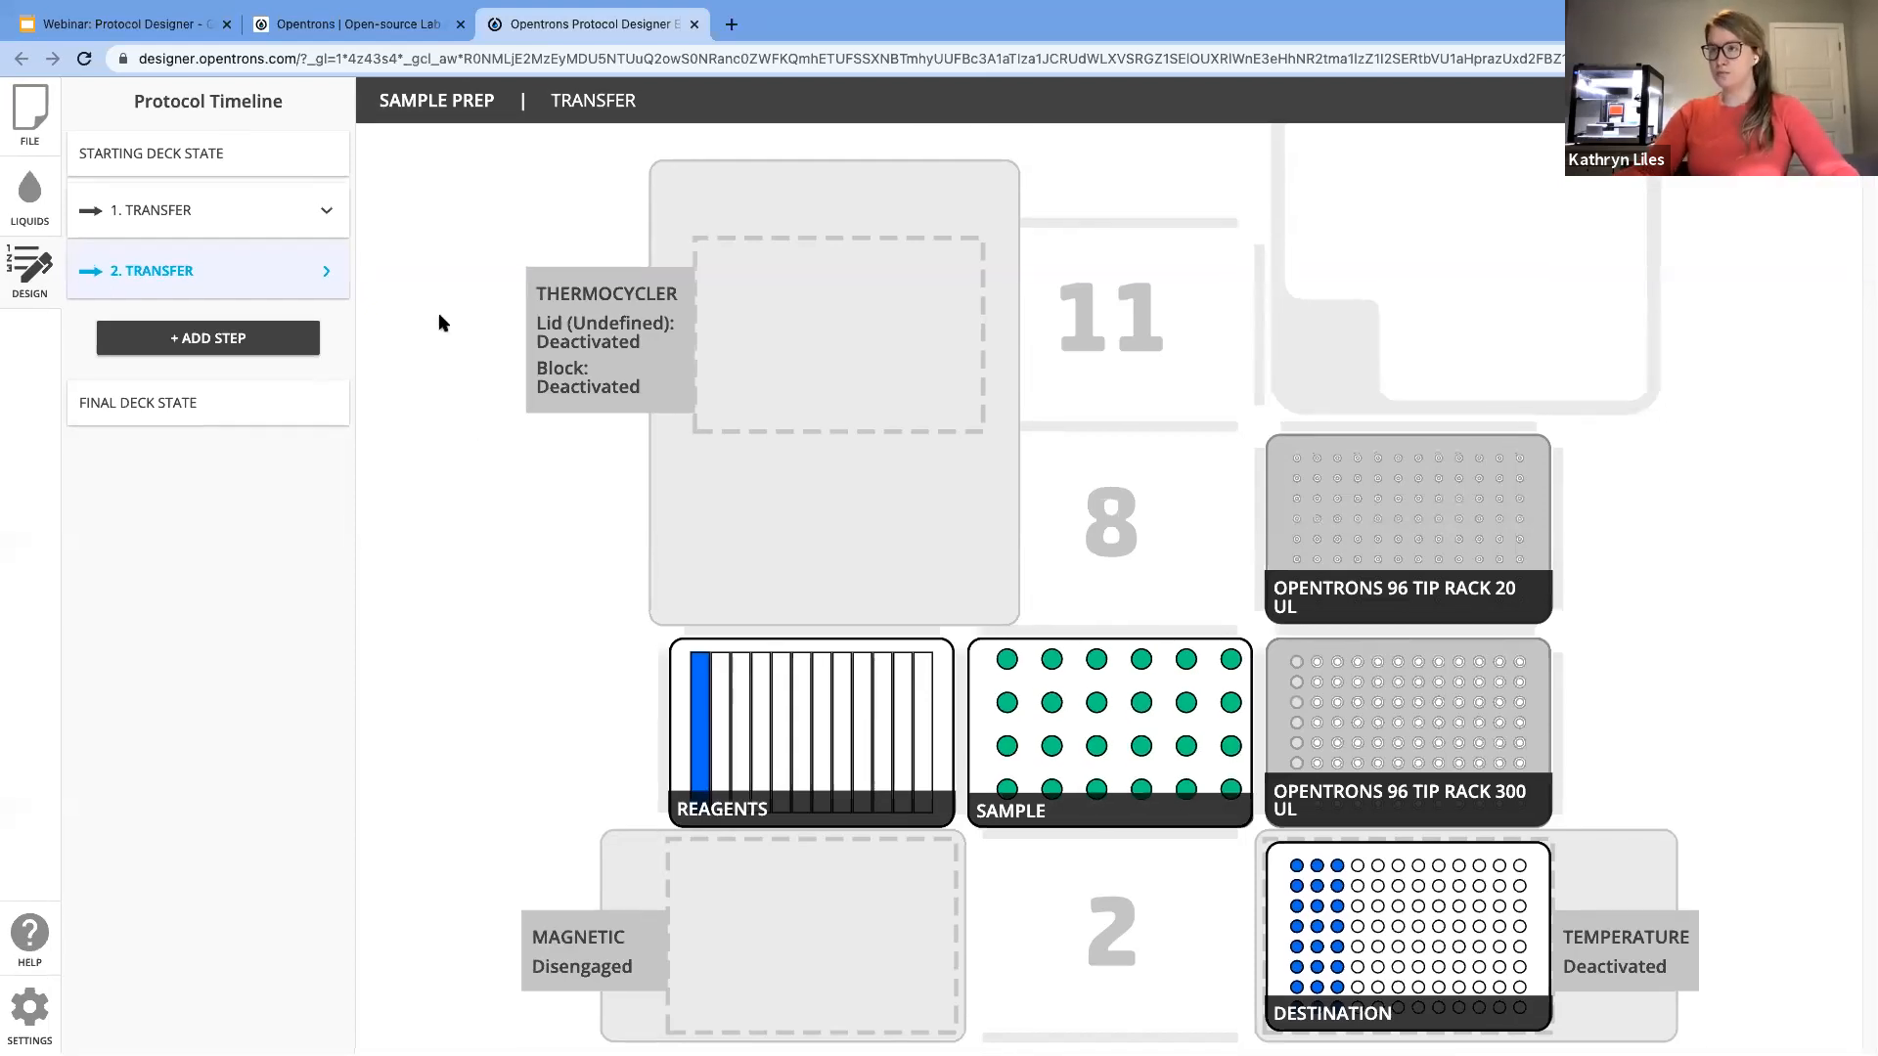
Step: Select both transfer steps for batch editing, examine their shared aspirate and dispense settings, and exit batch edit
shift+click(217, 227)
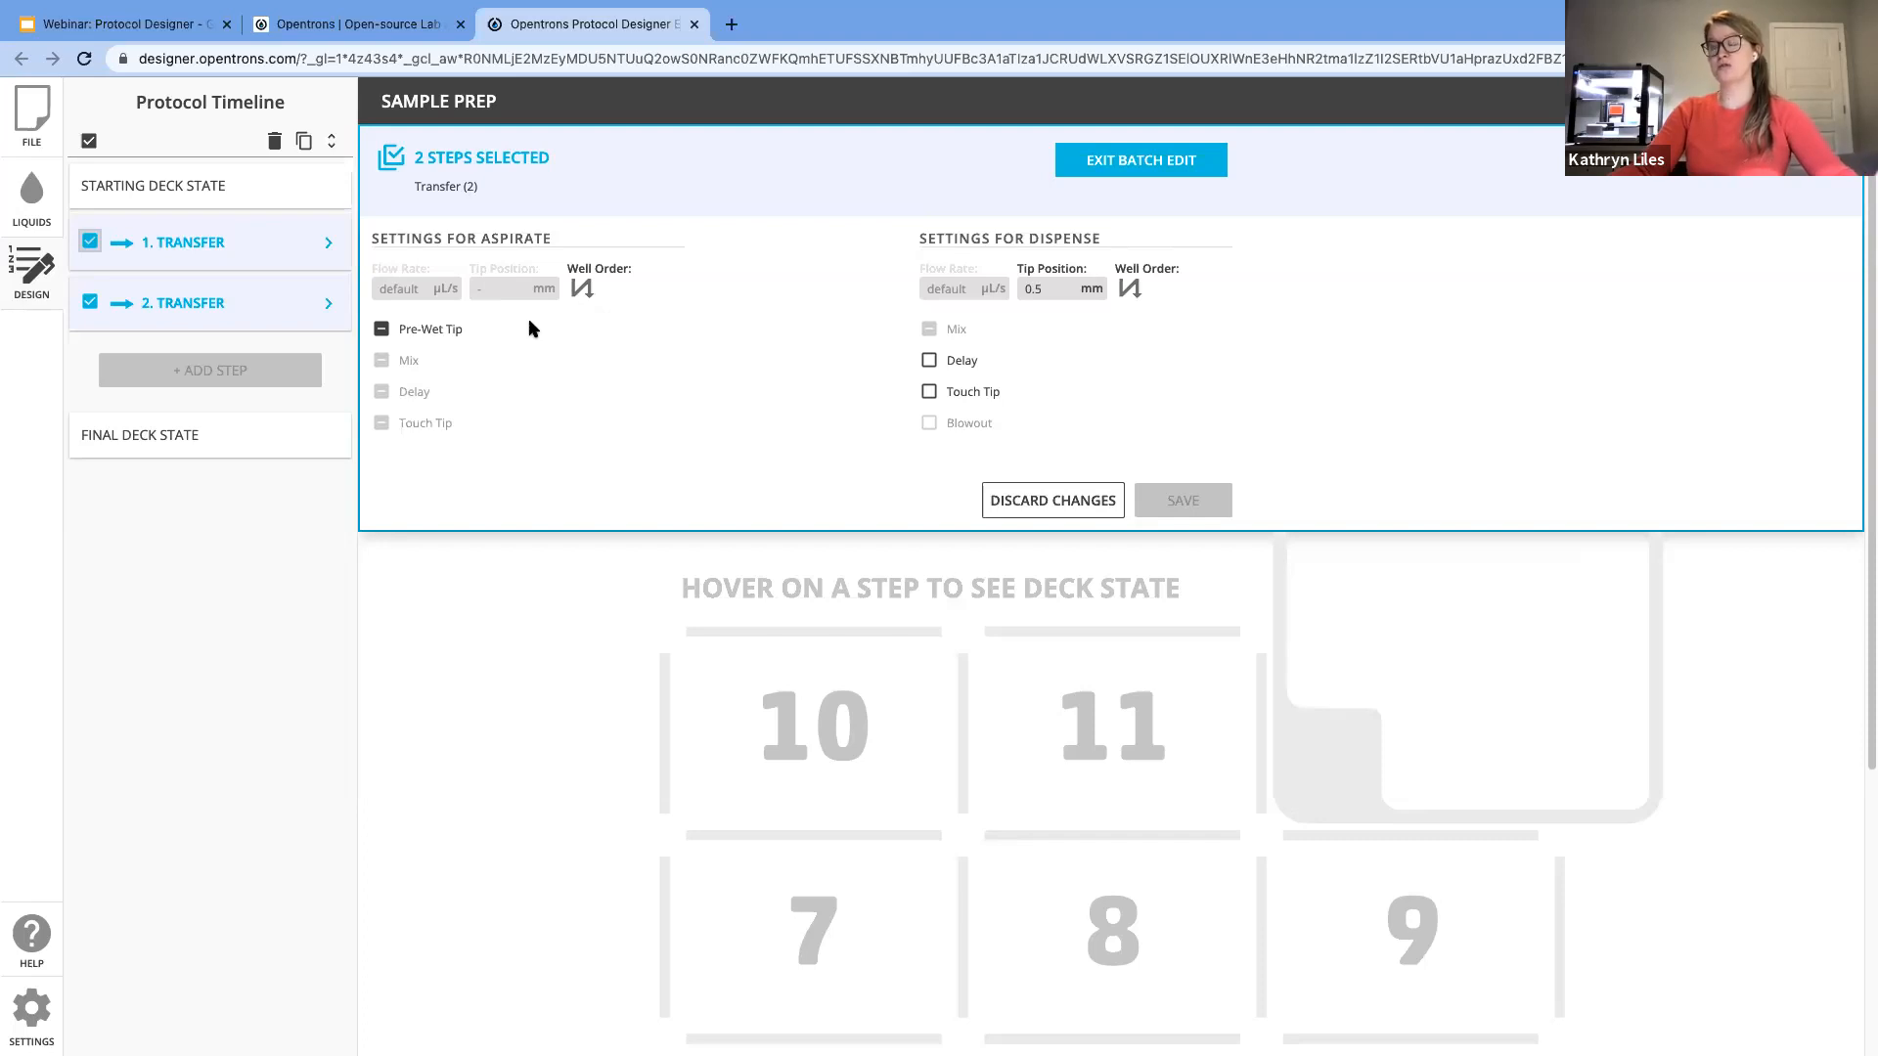
scroll(533, 327, down, 1)
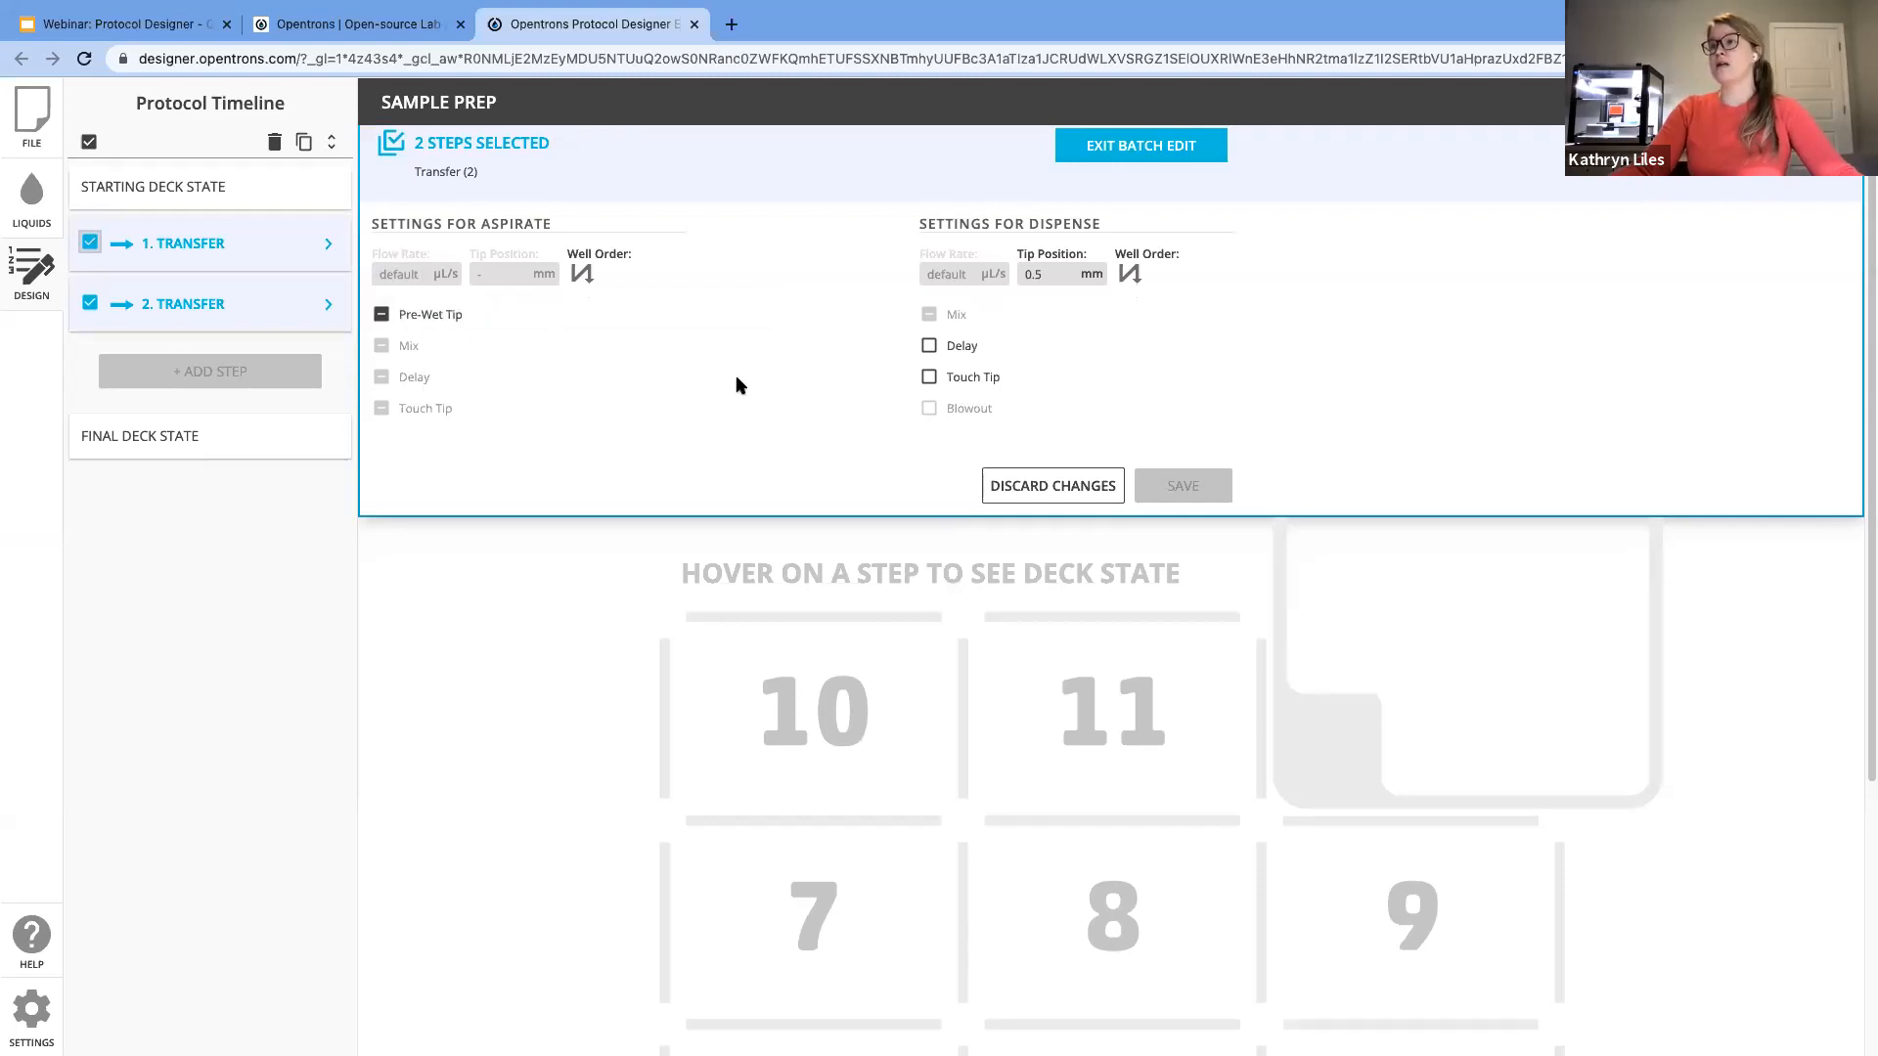
scroll(738, 385, up, 1)
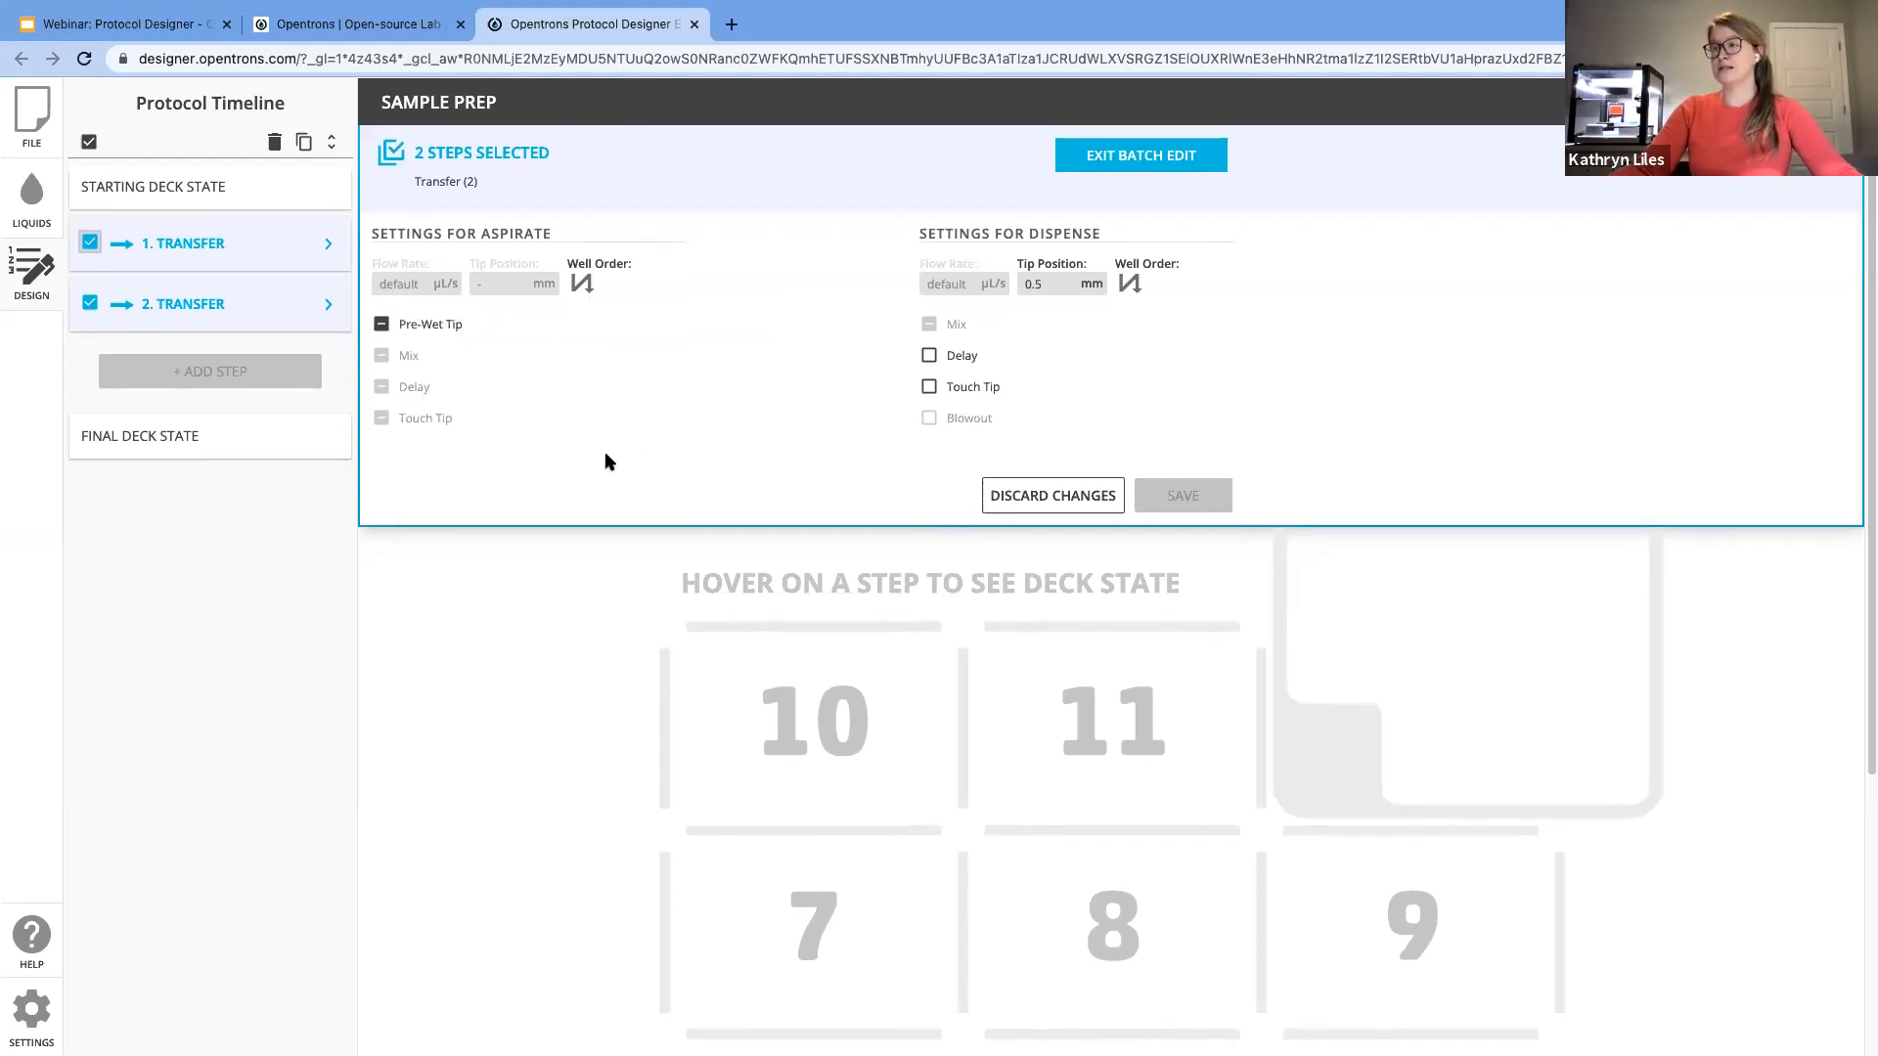
scroll(606, 460, up, 1)
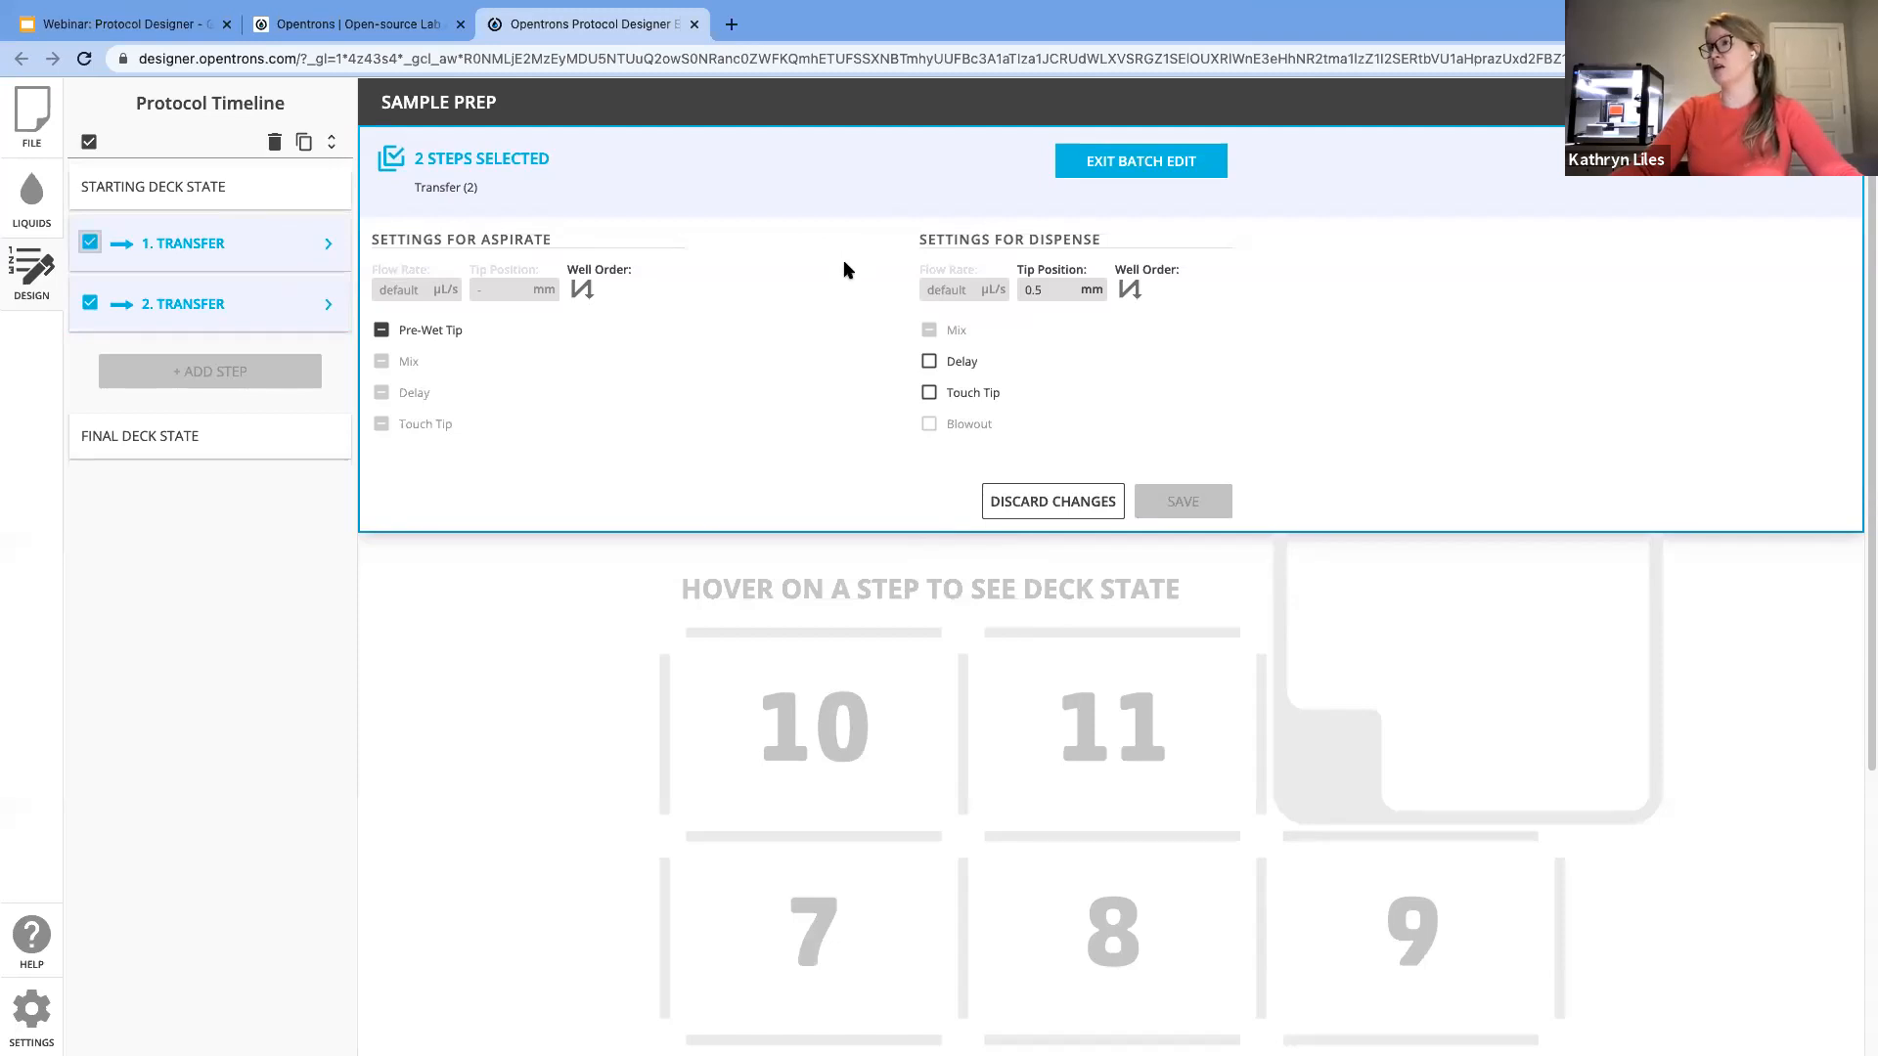
click(1155, 171)
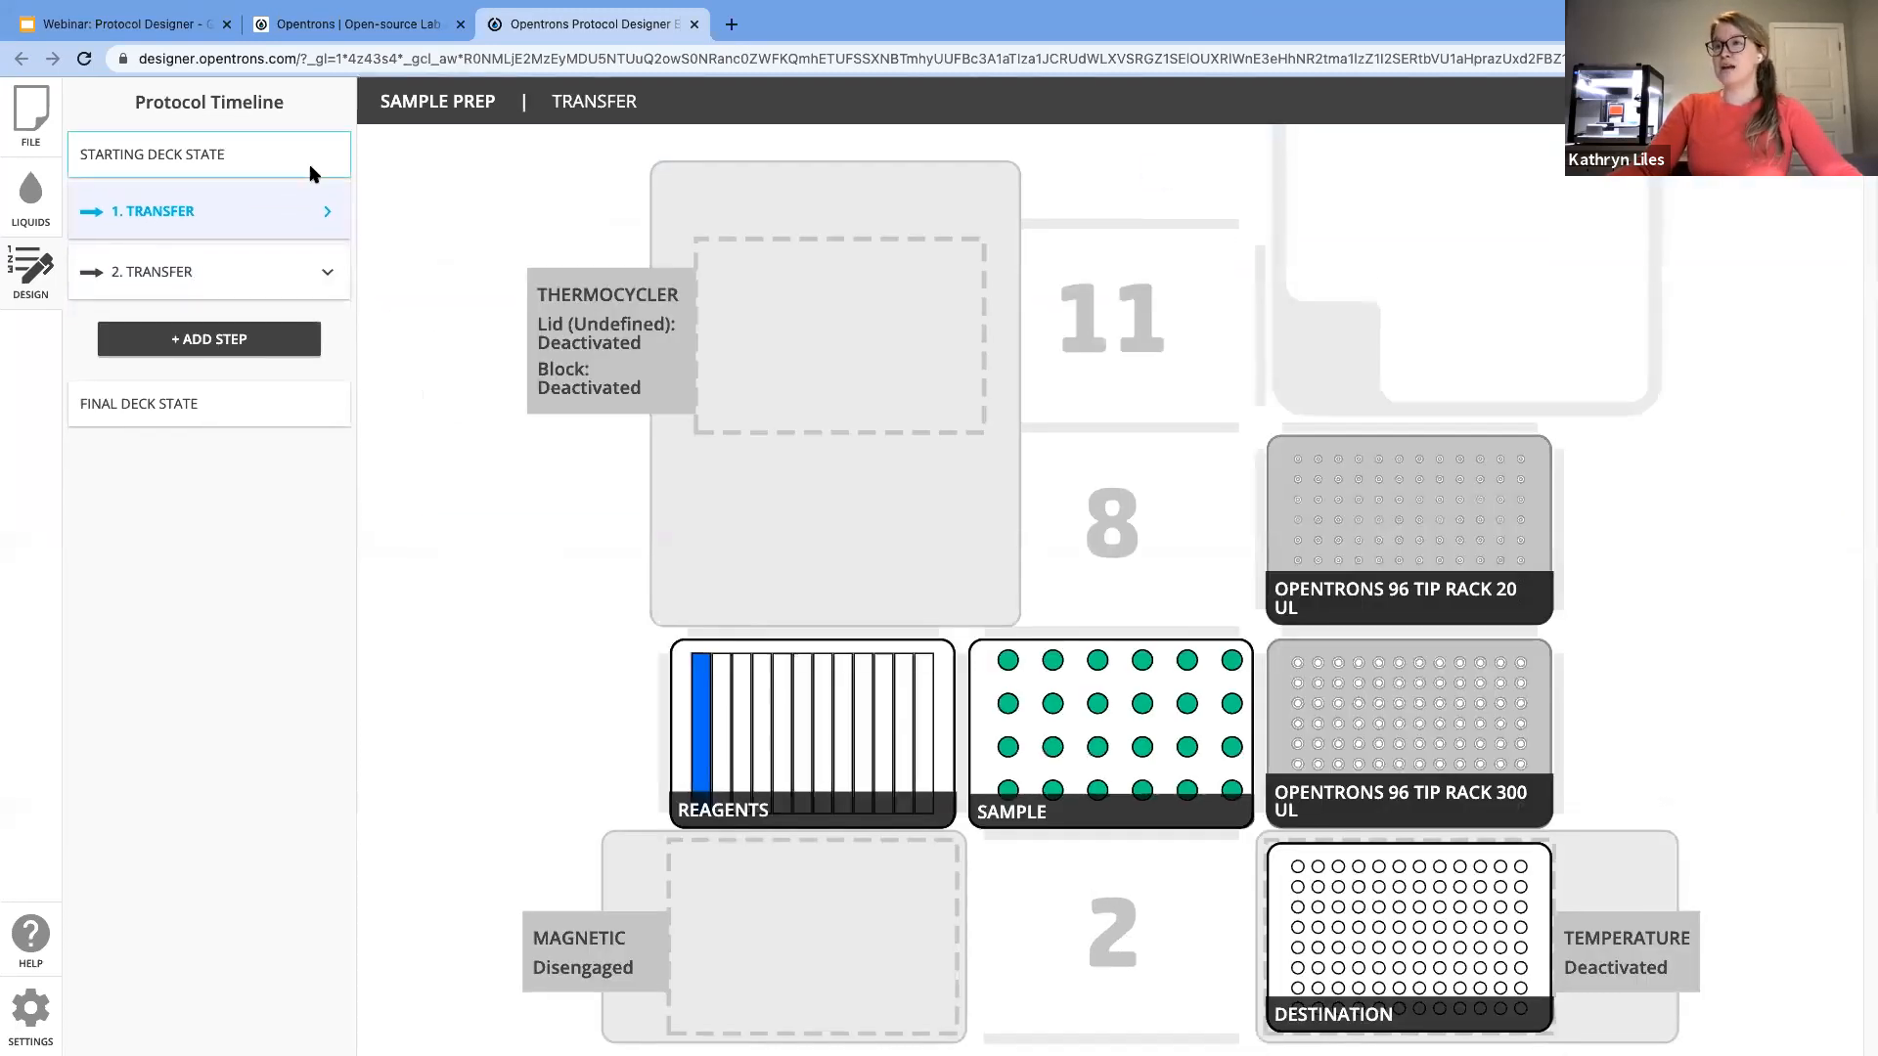
Step: Select both transfer steps, duplicate them together, and collapse the details of the two copies
shift+click(190, 262)
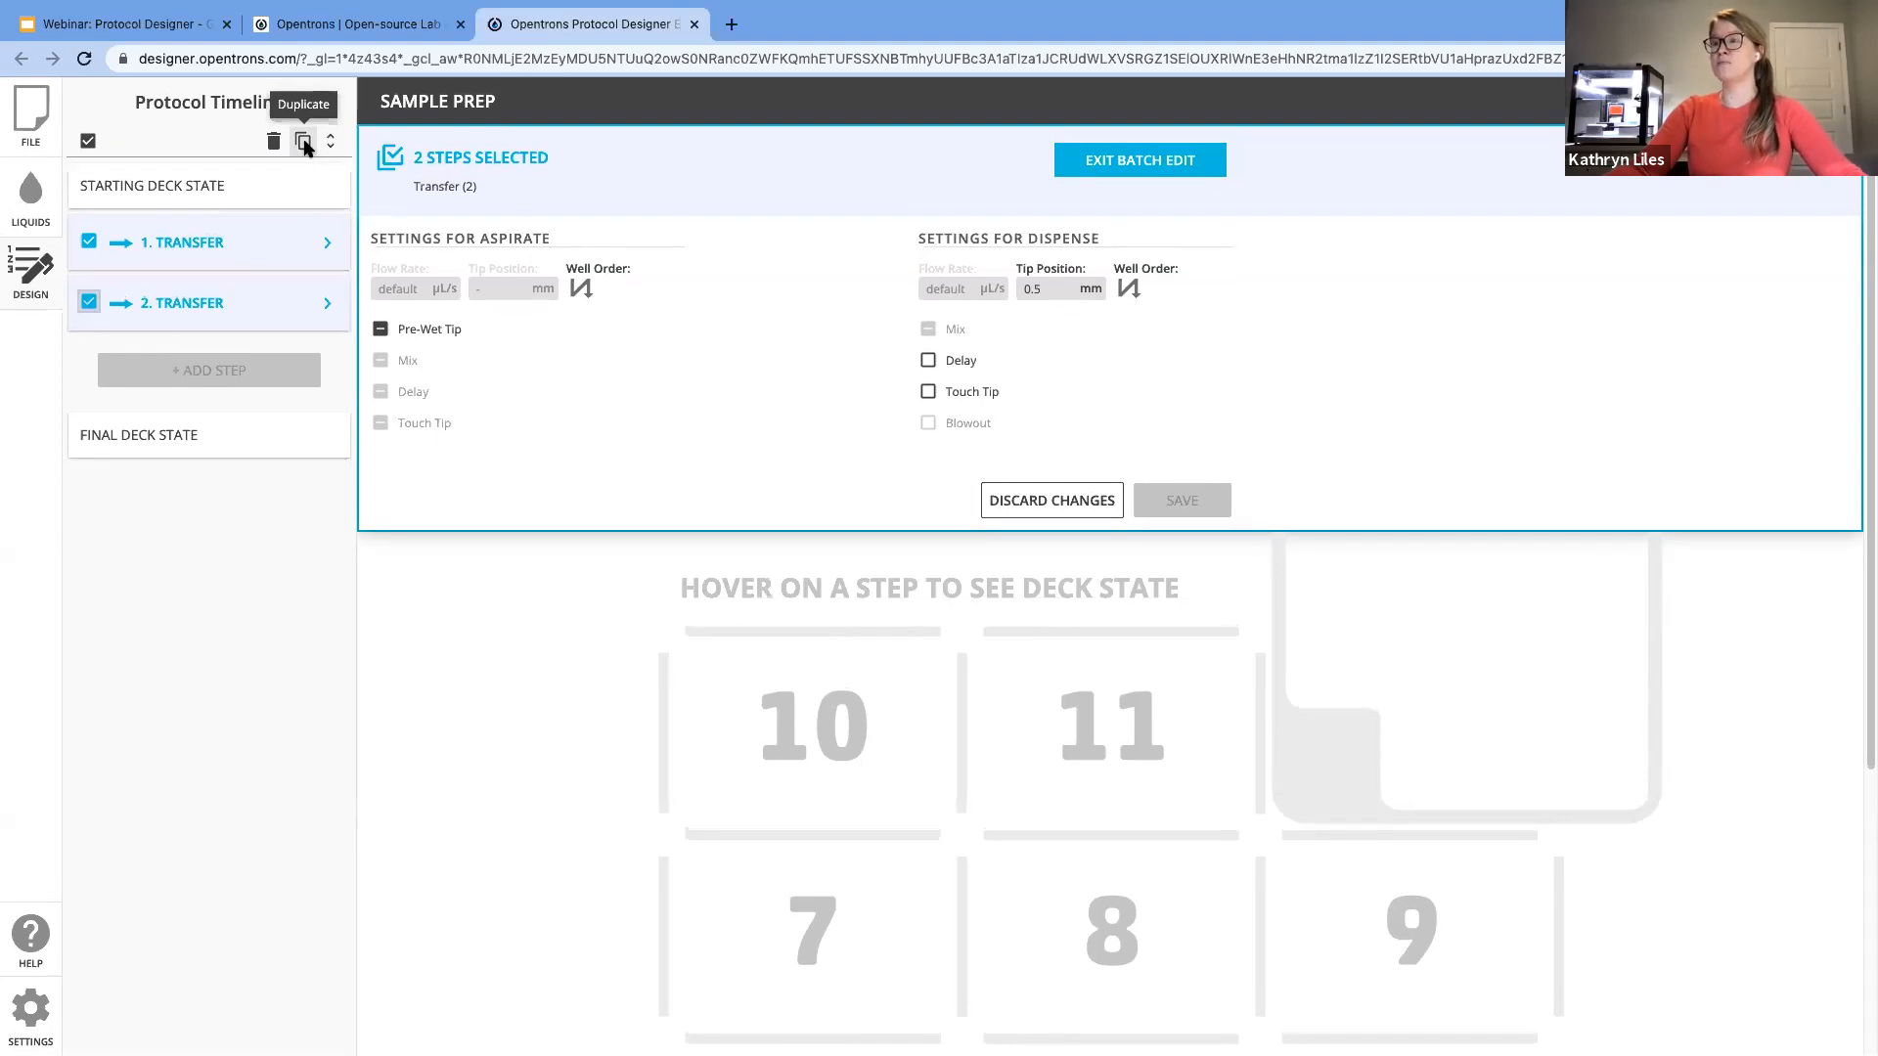
click(305, 144)
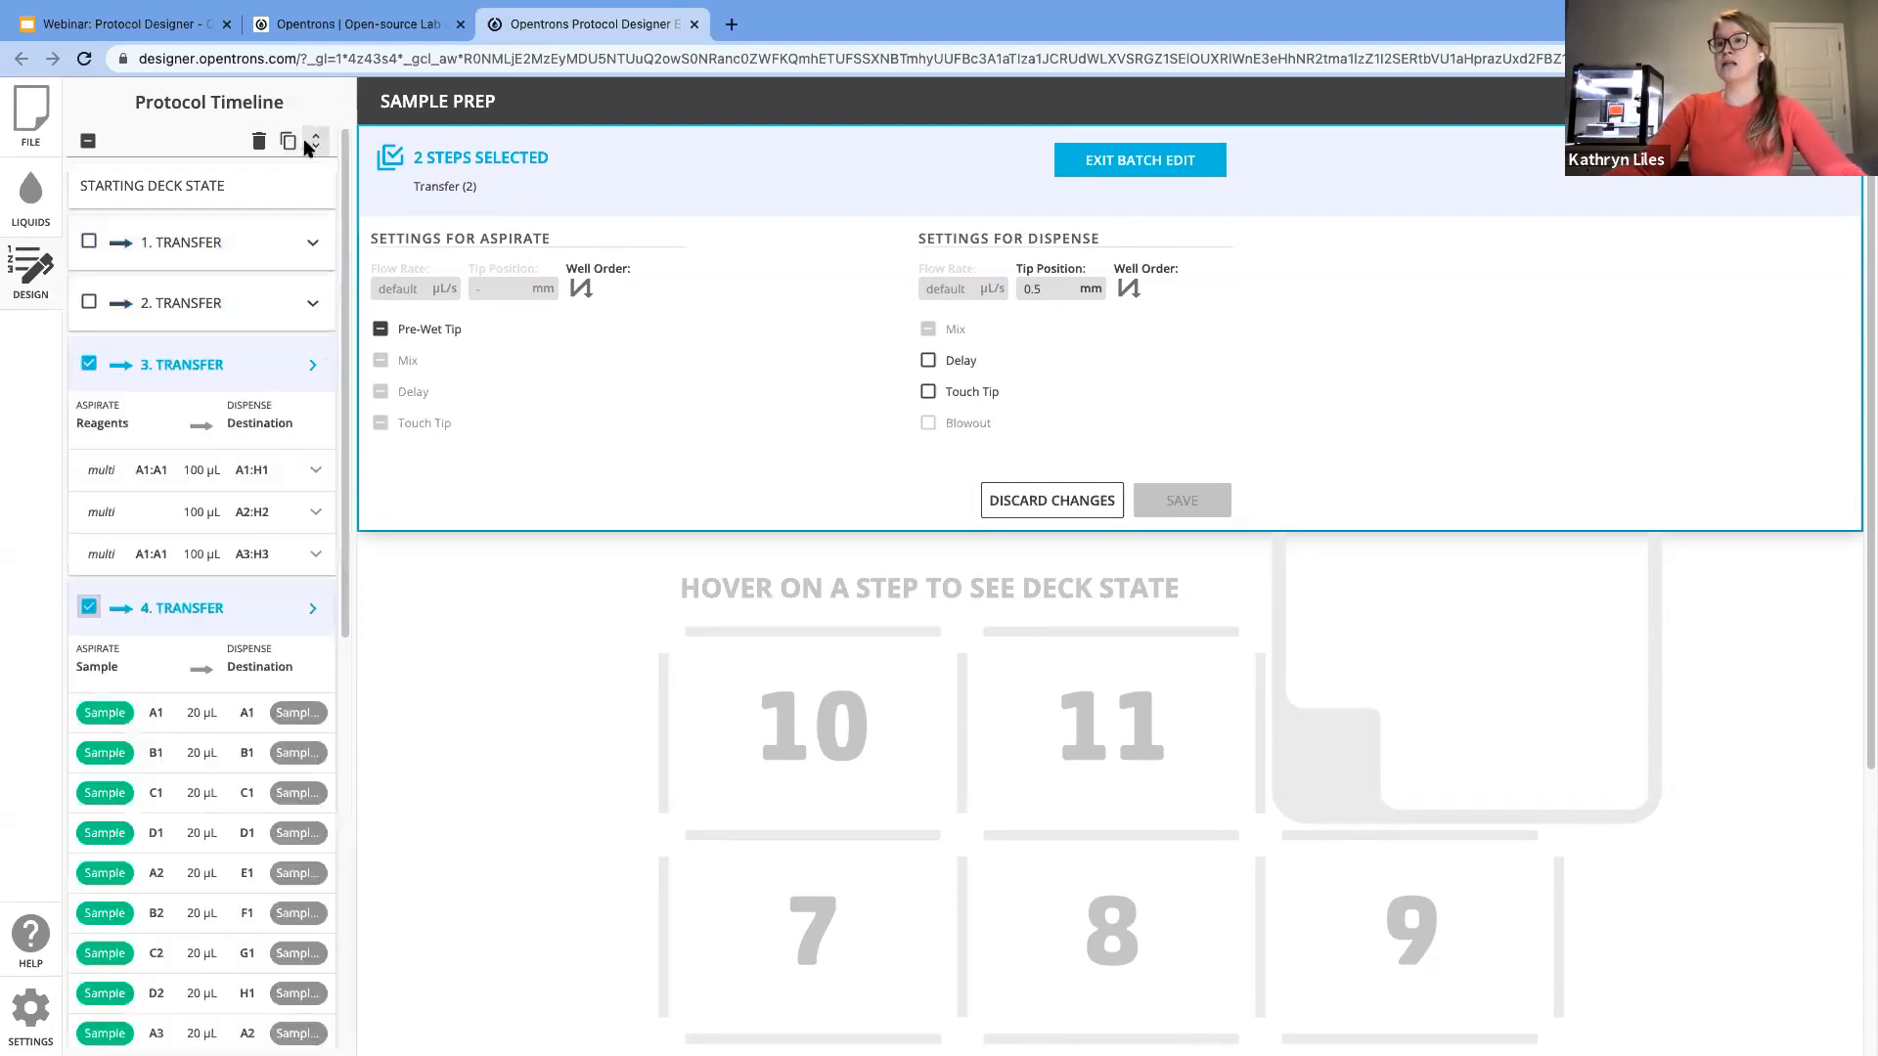
click(315, 611)
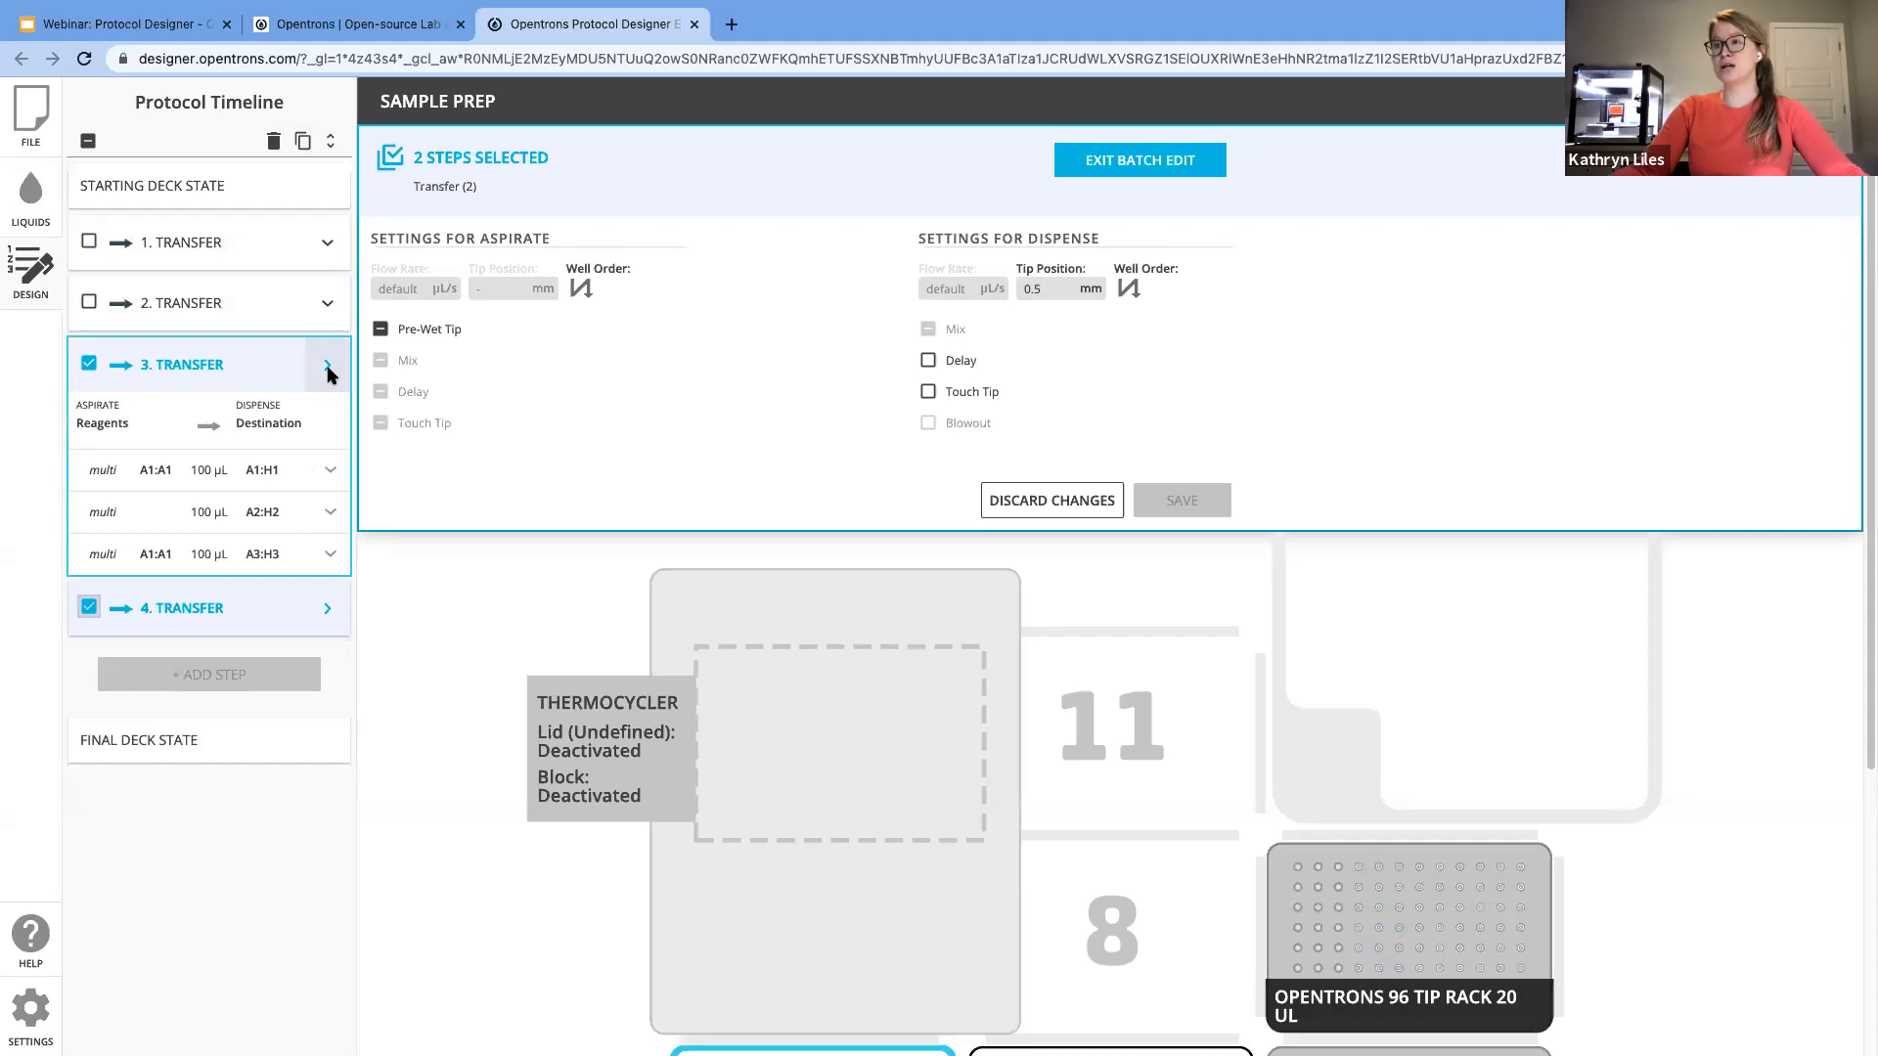
click(326, 365)
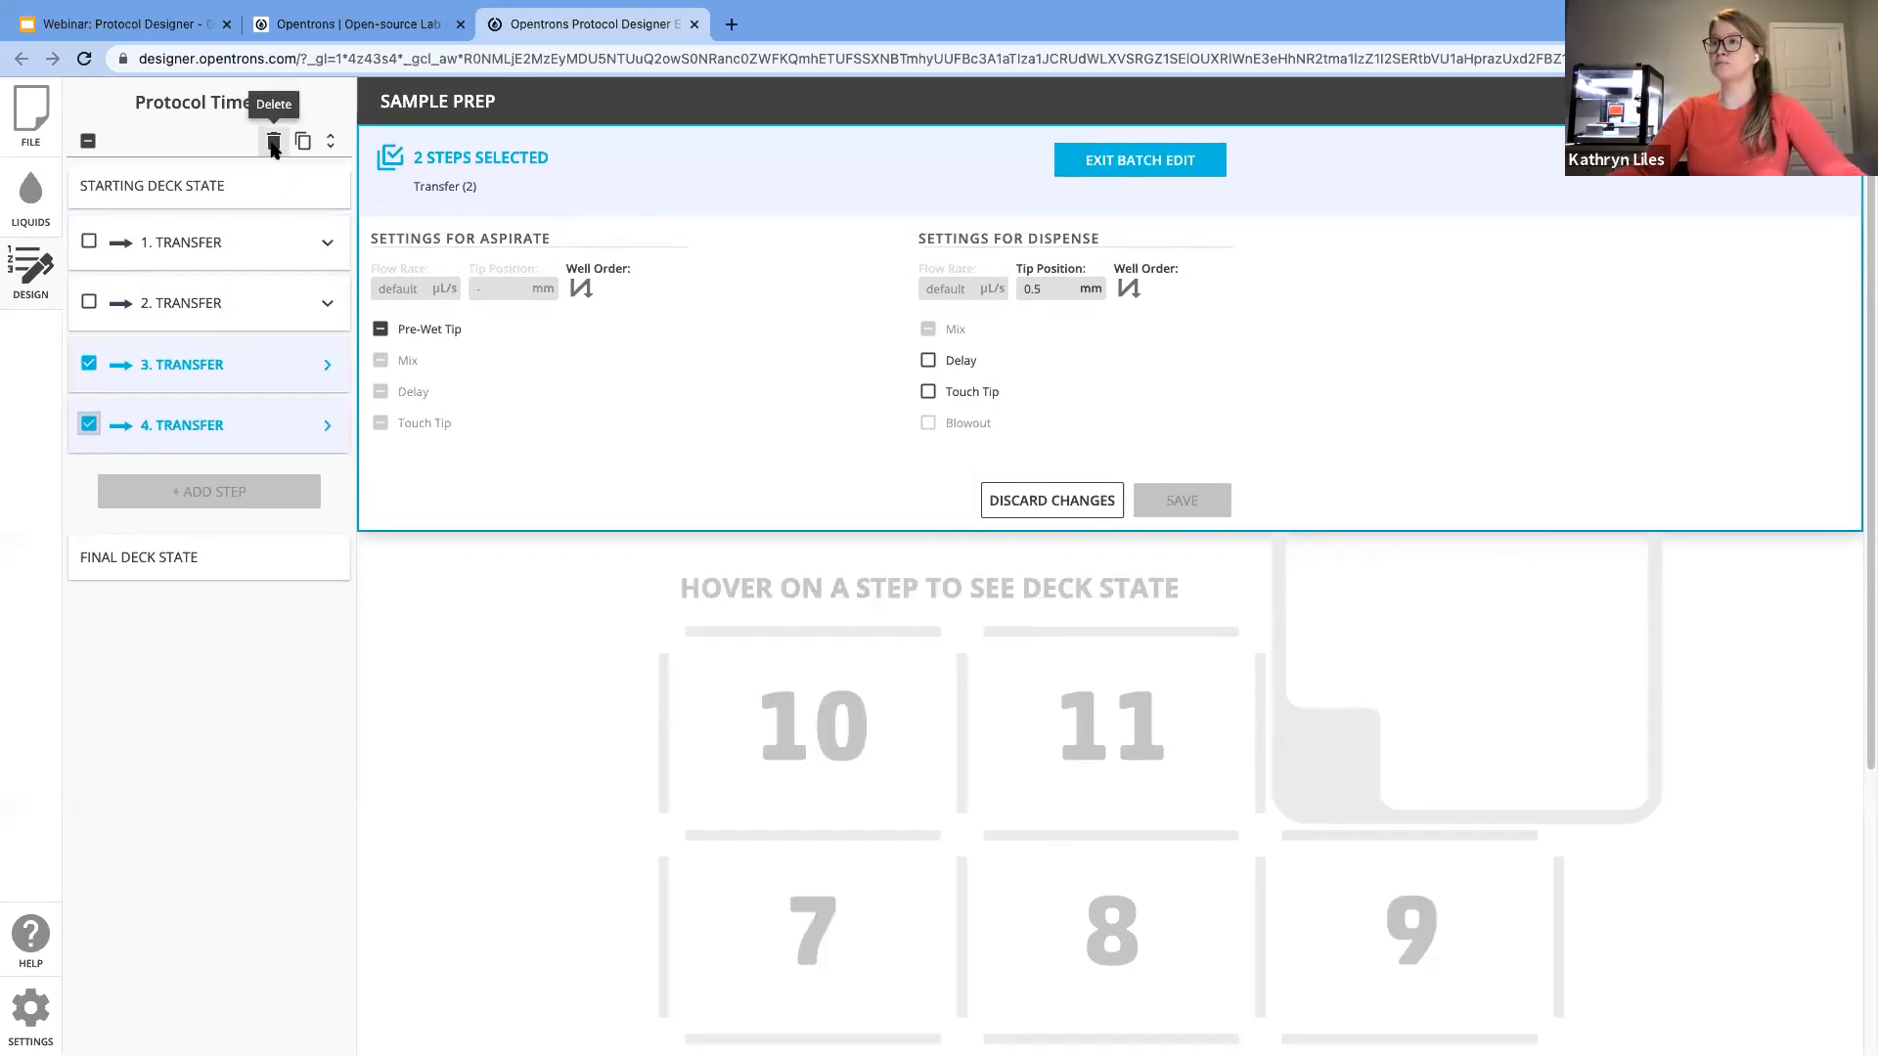
Step: Delete the two duplicated transfer steps and exit batch edit
click(274, 143)
click(1283, 351)
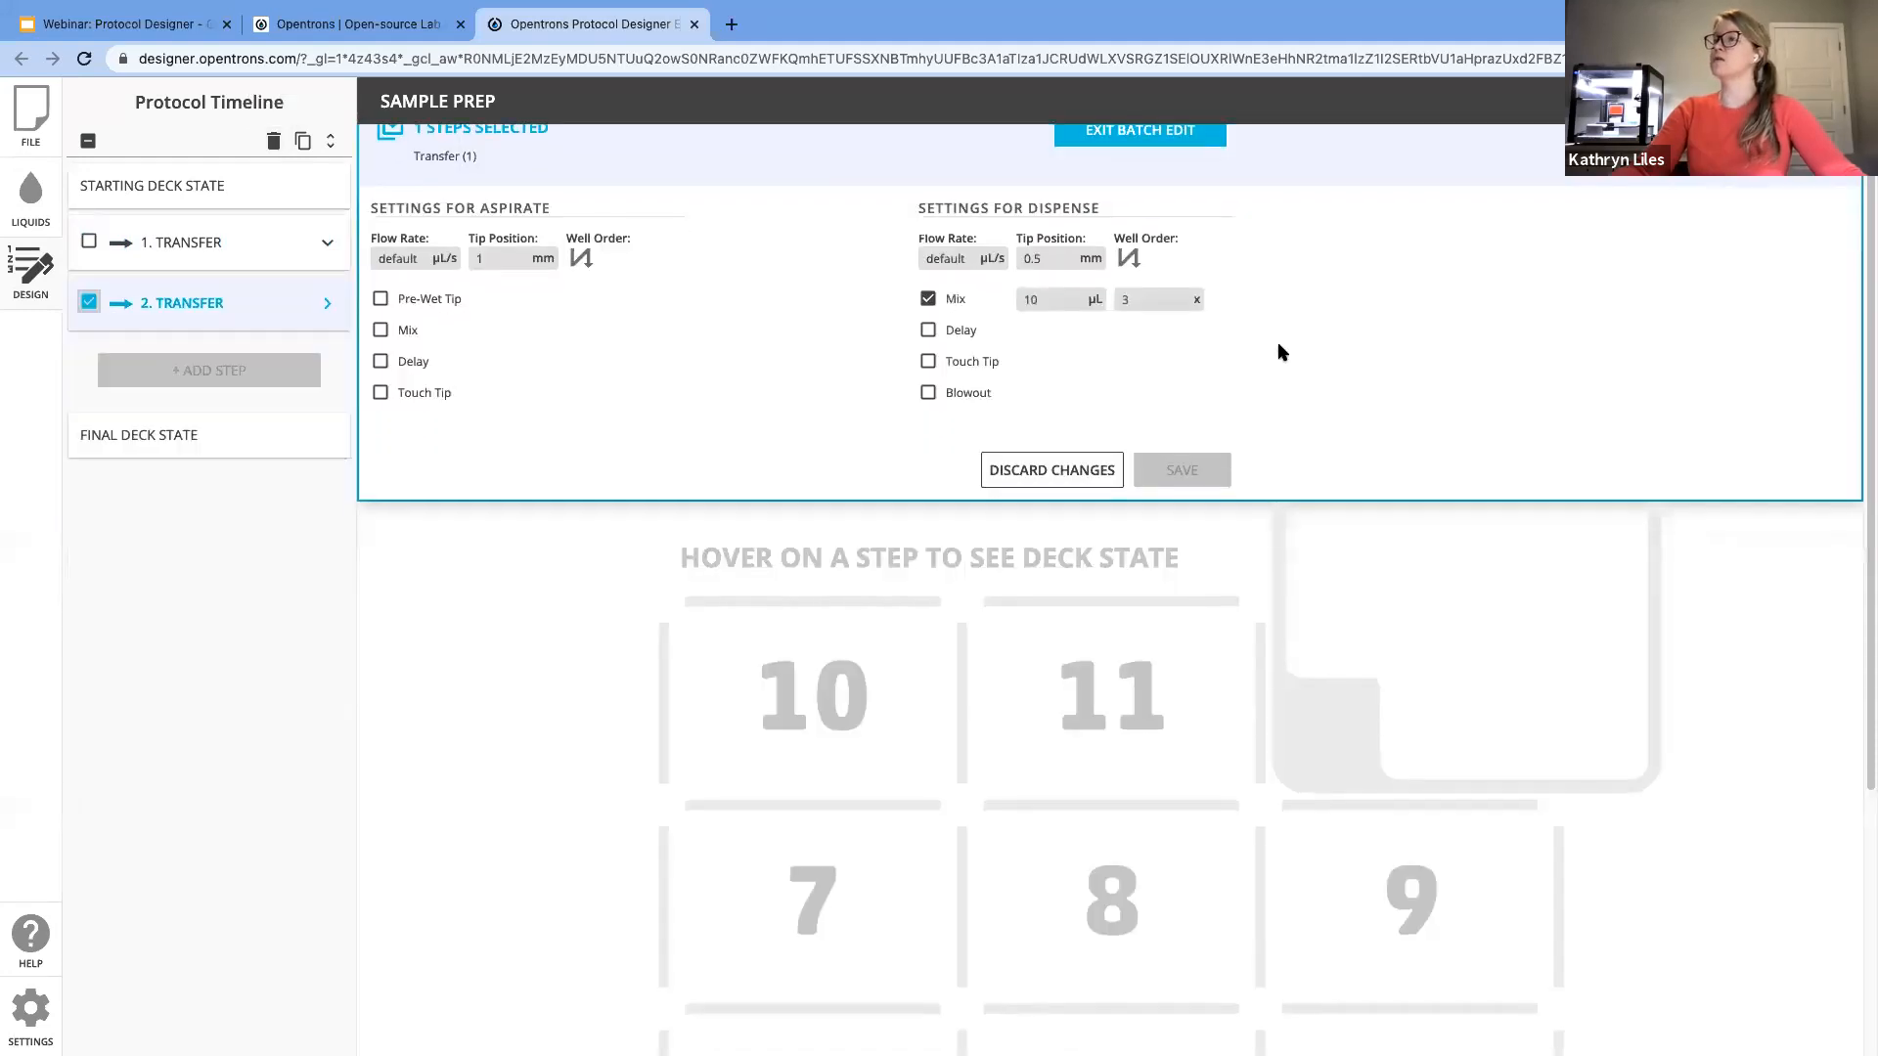
click(1156, 165)
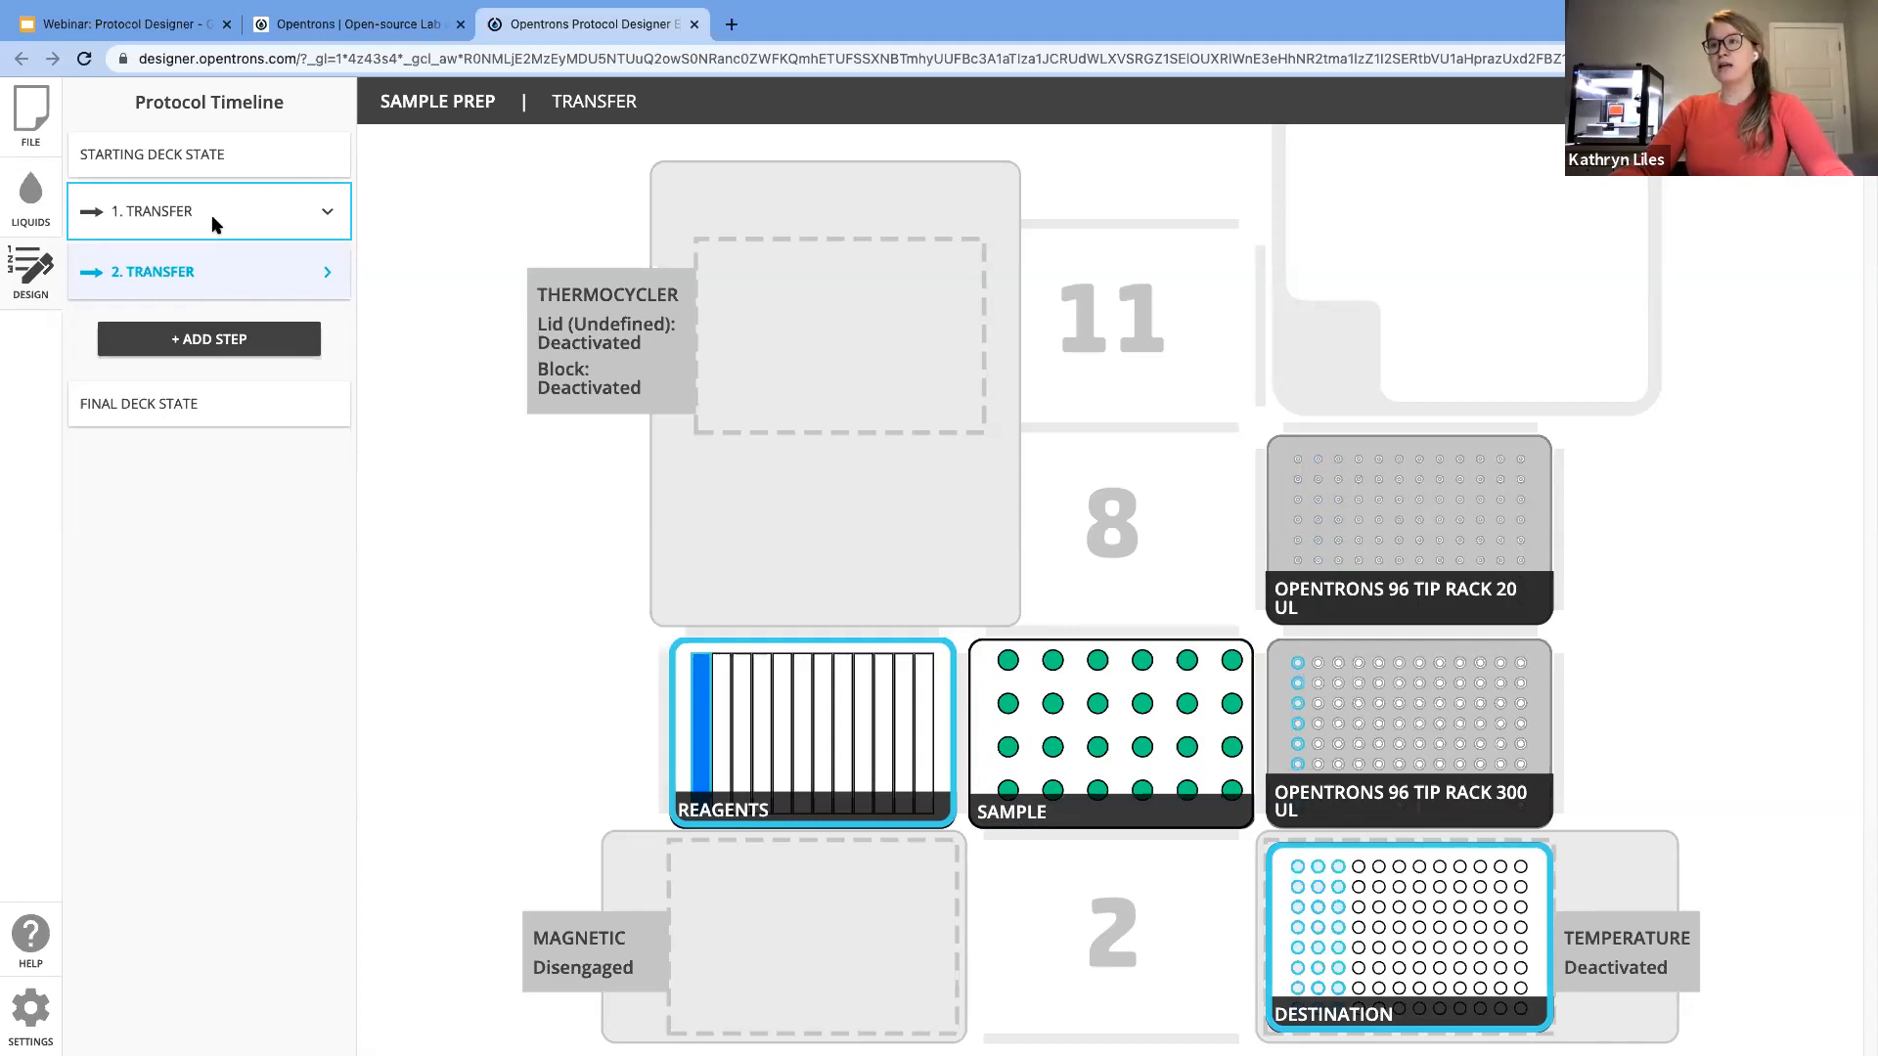
Step: Rename the first transfer step as "Lysis Transfer" through its step notes, and save the step
click(179, 220)
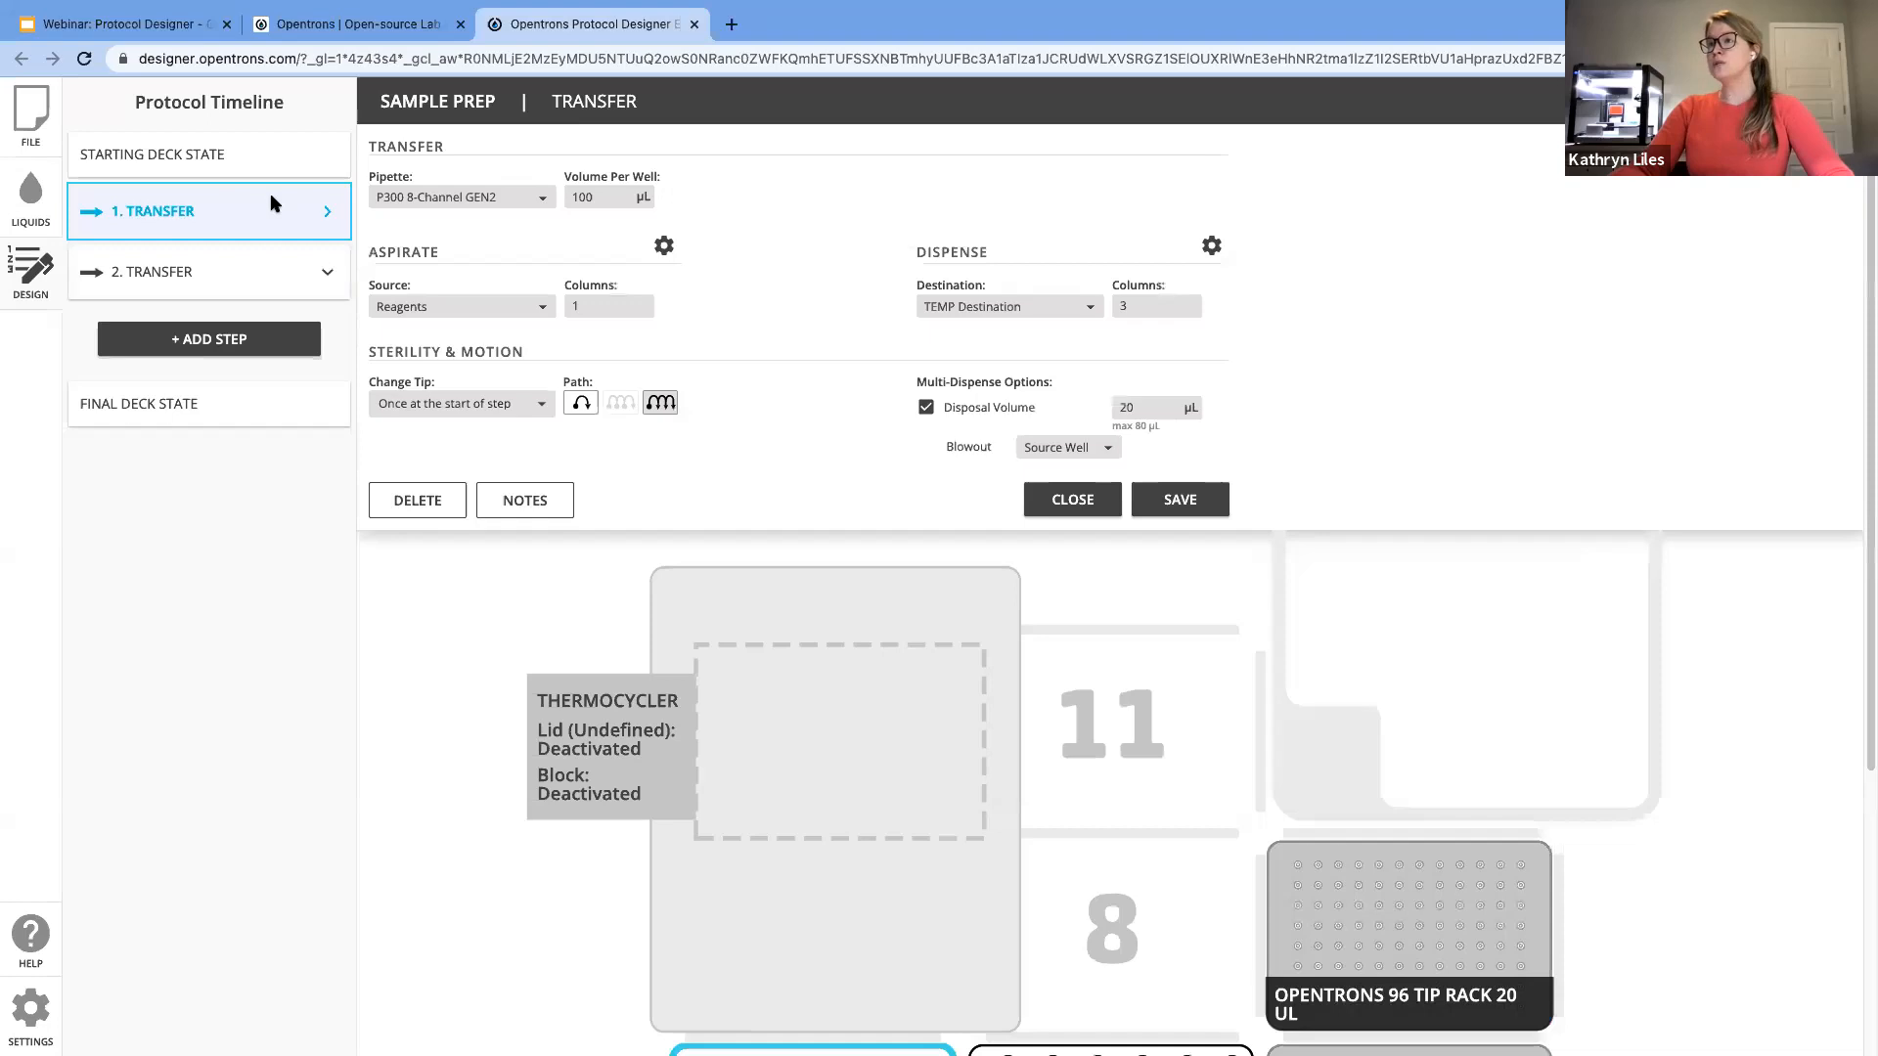
click(529, 505)
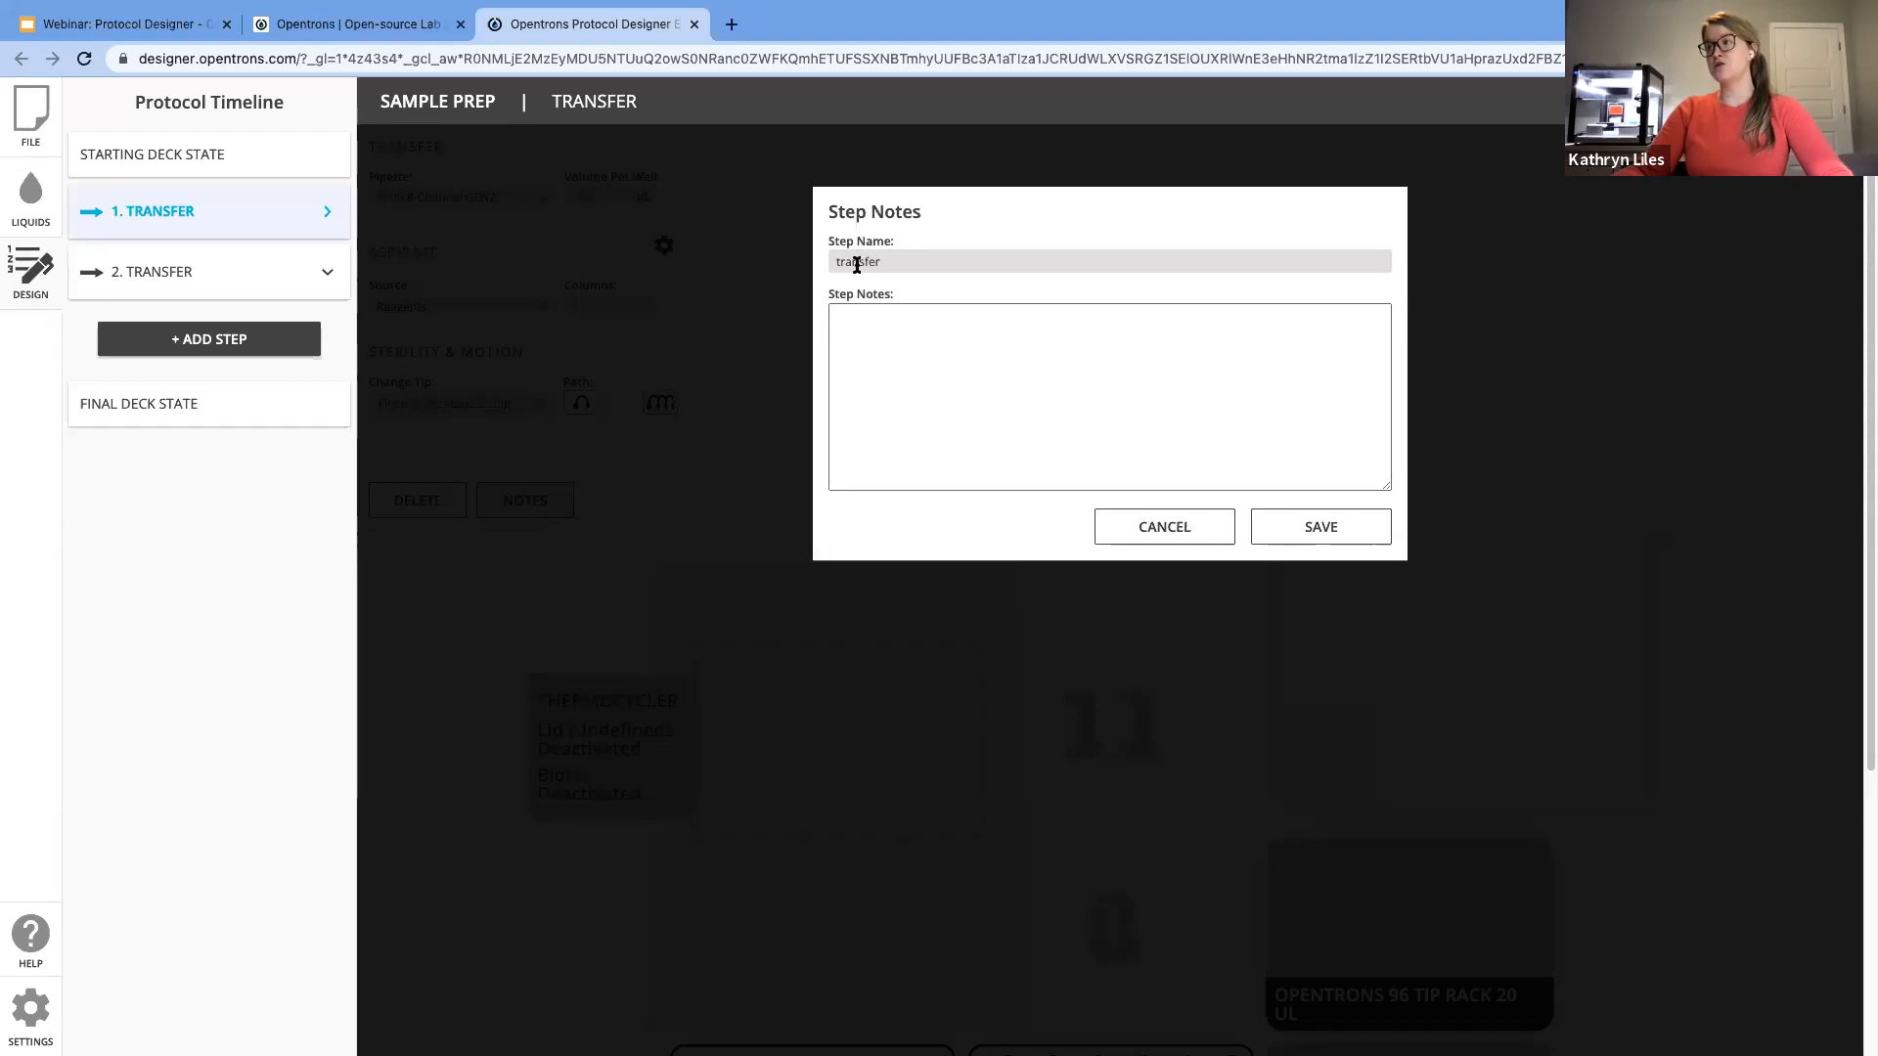
drag(912, 260, 820, 269)
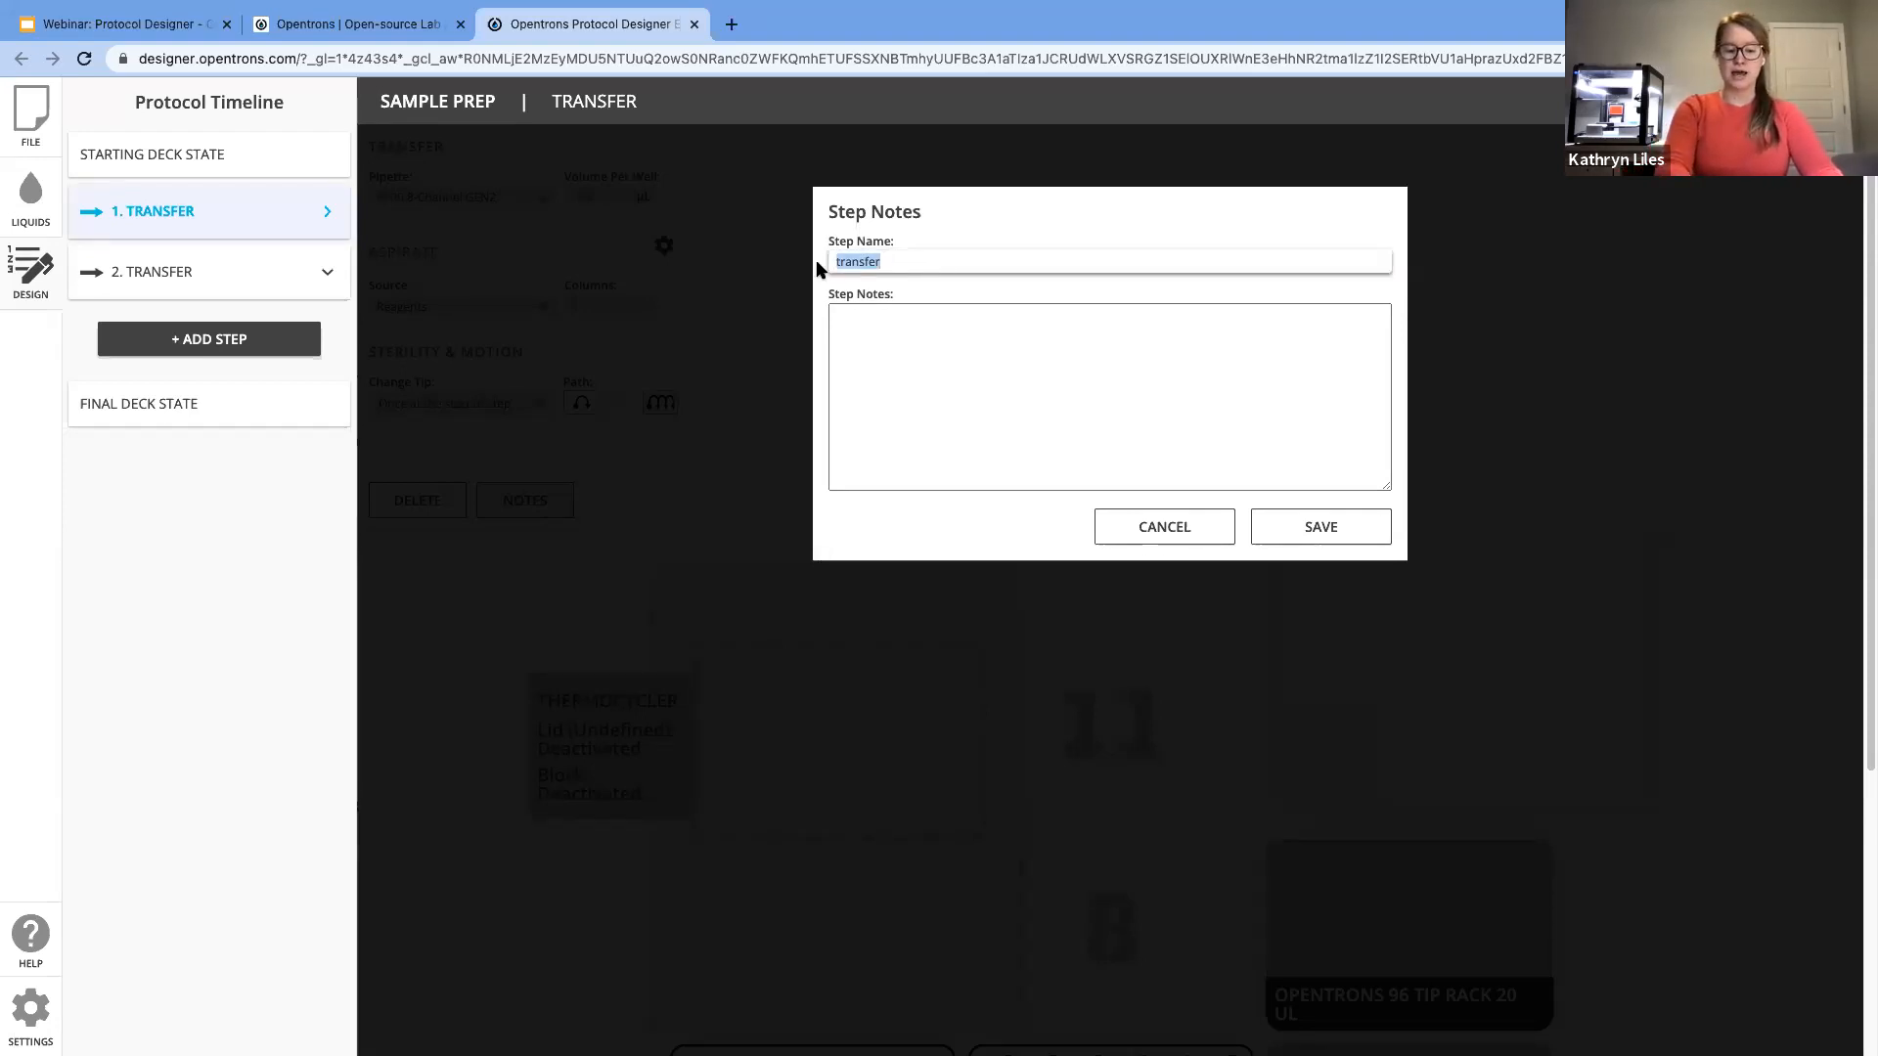
text(L)
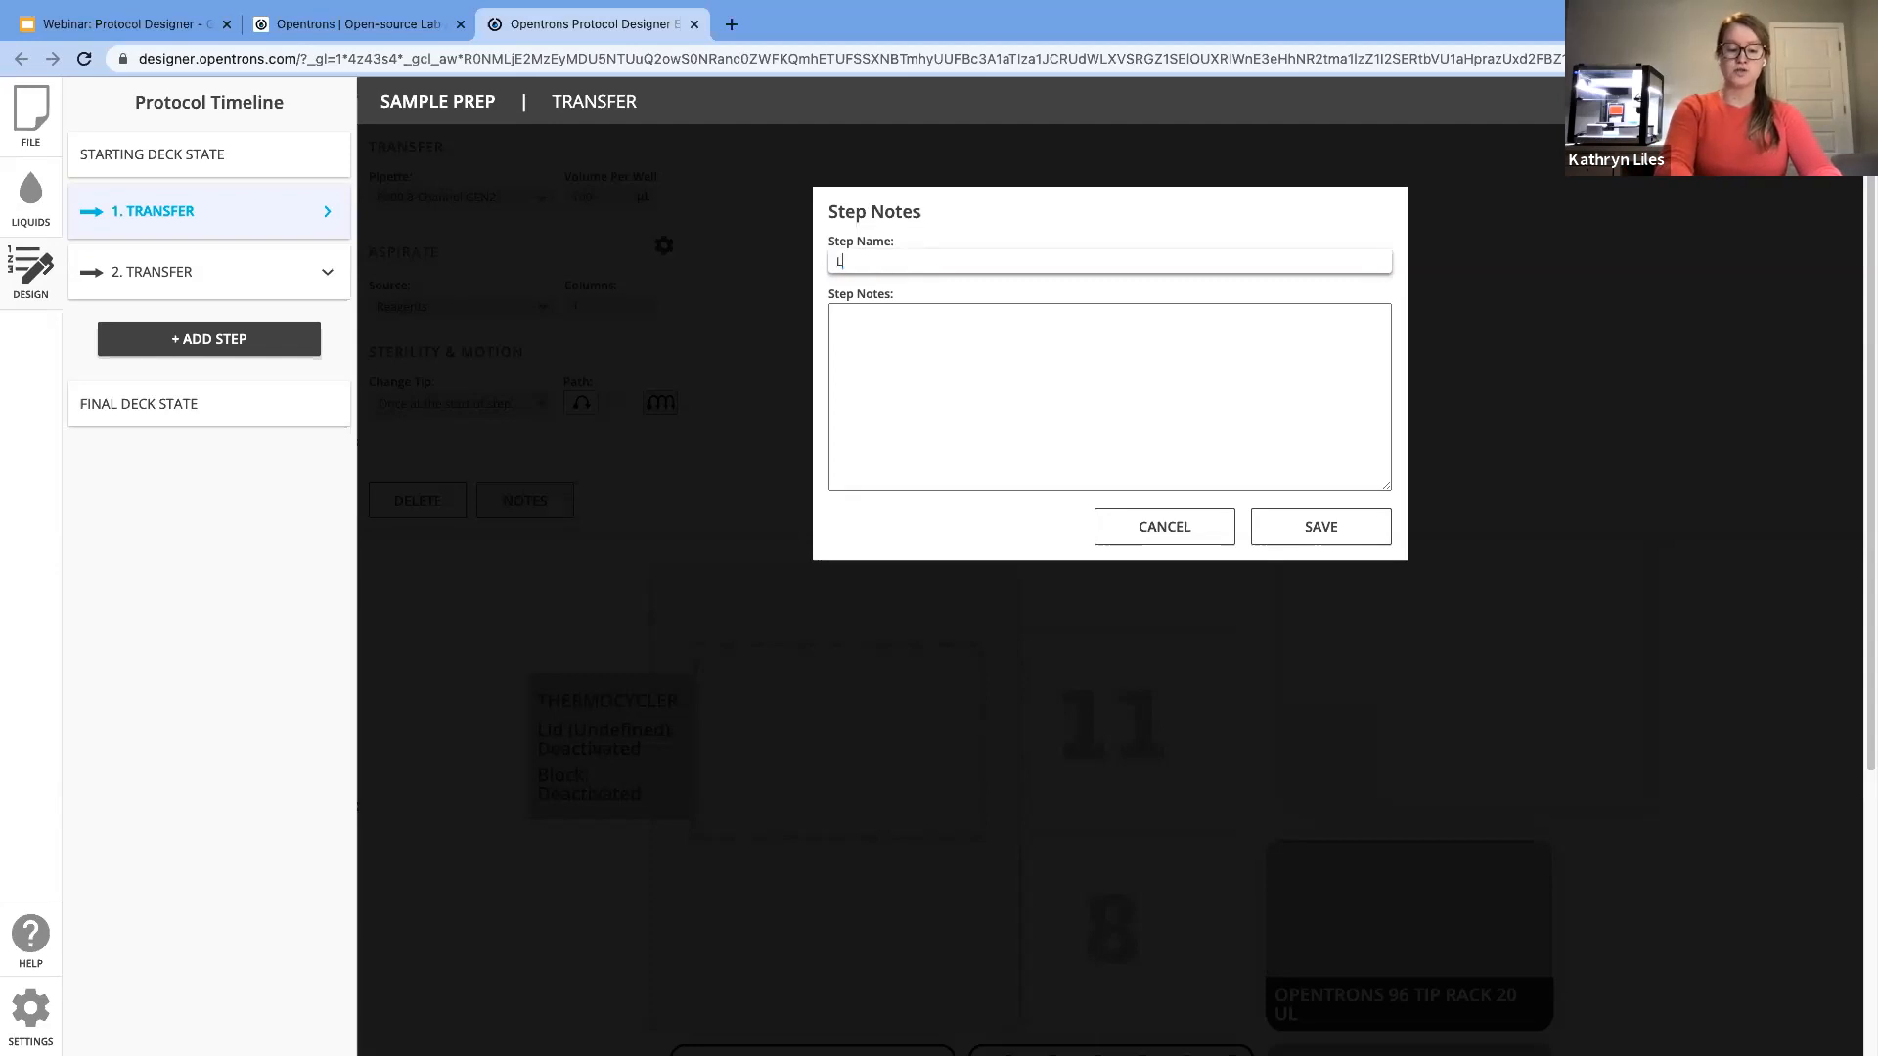
text(ysis Transfer)
click(1358, 538)
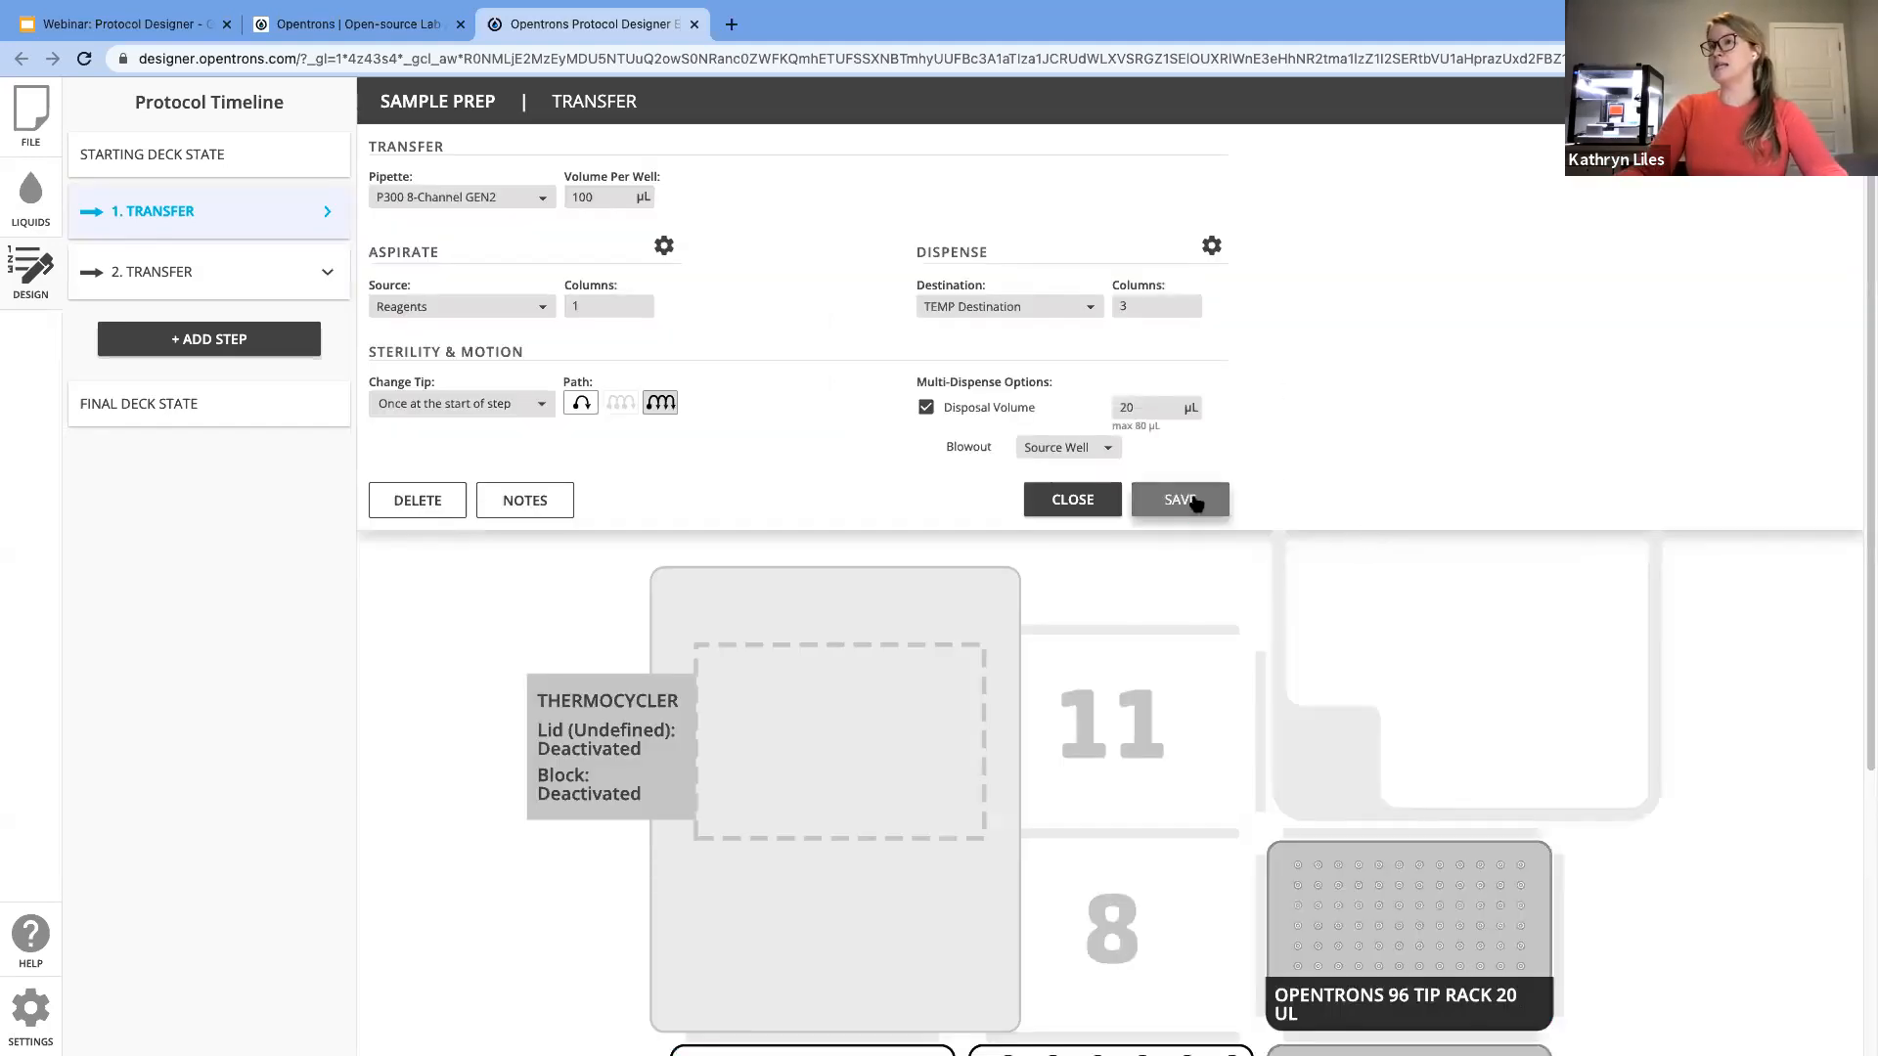
click(1195, 503)
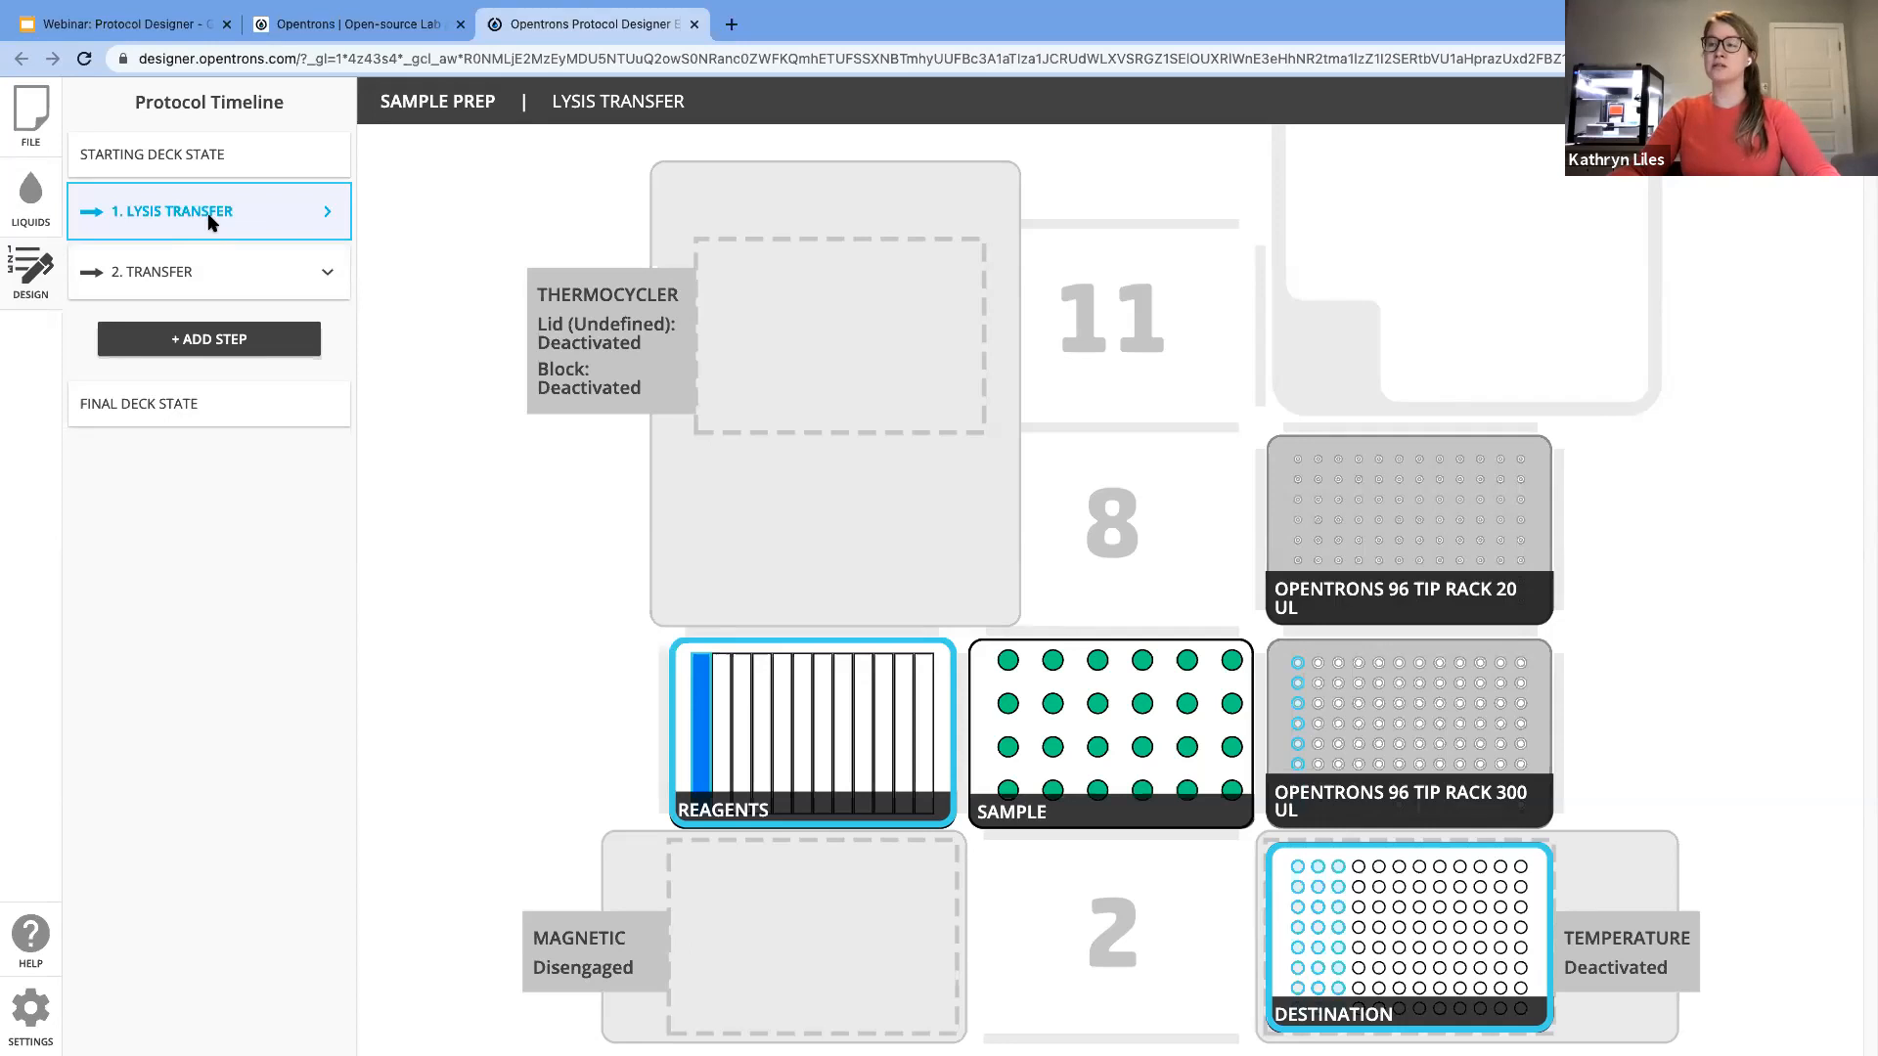
Step: Rename the second transfer step as "Sample Transfer" through its step notes, and save the step
click(223, 278)
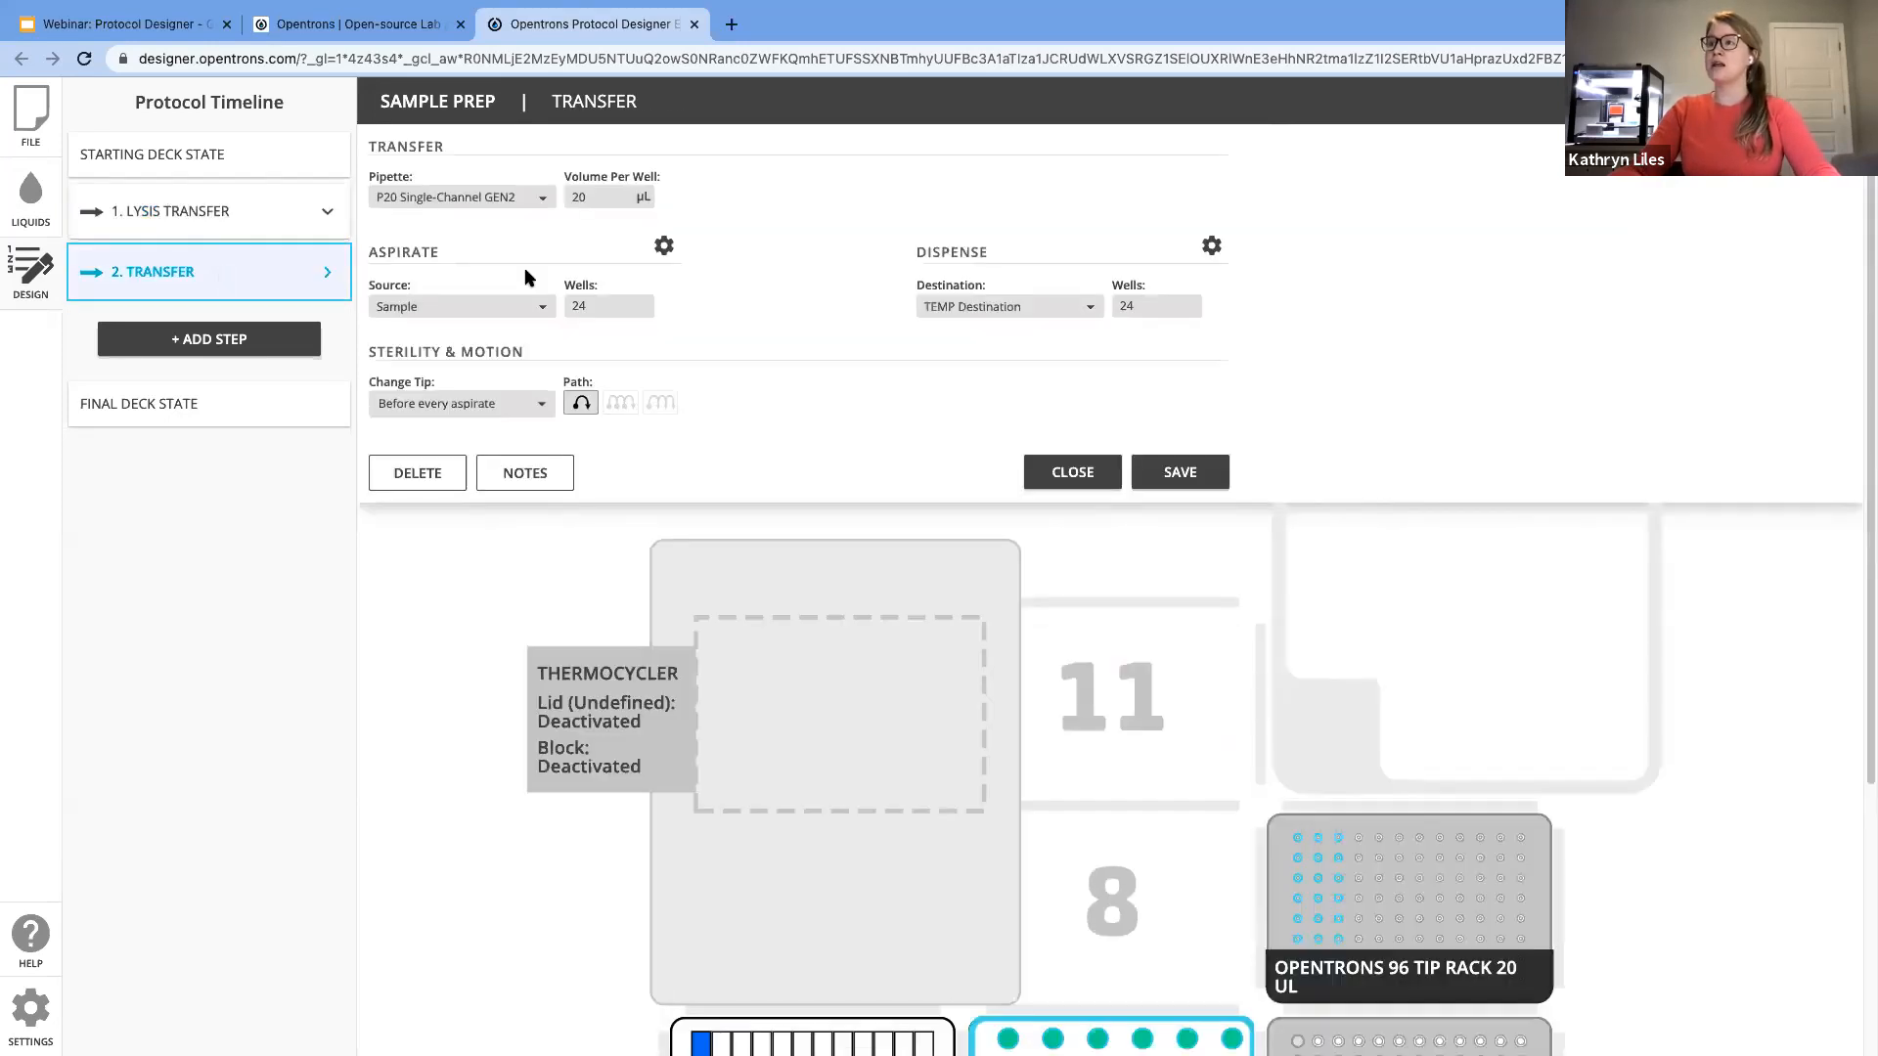
click(571, 470)
drag(970, 269, 824, 267)
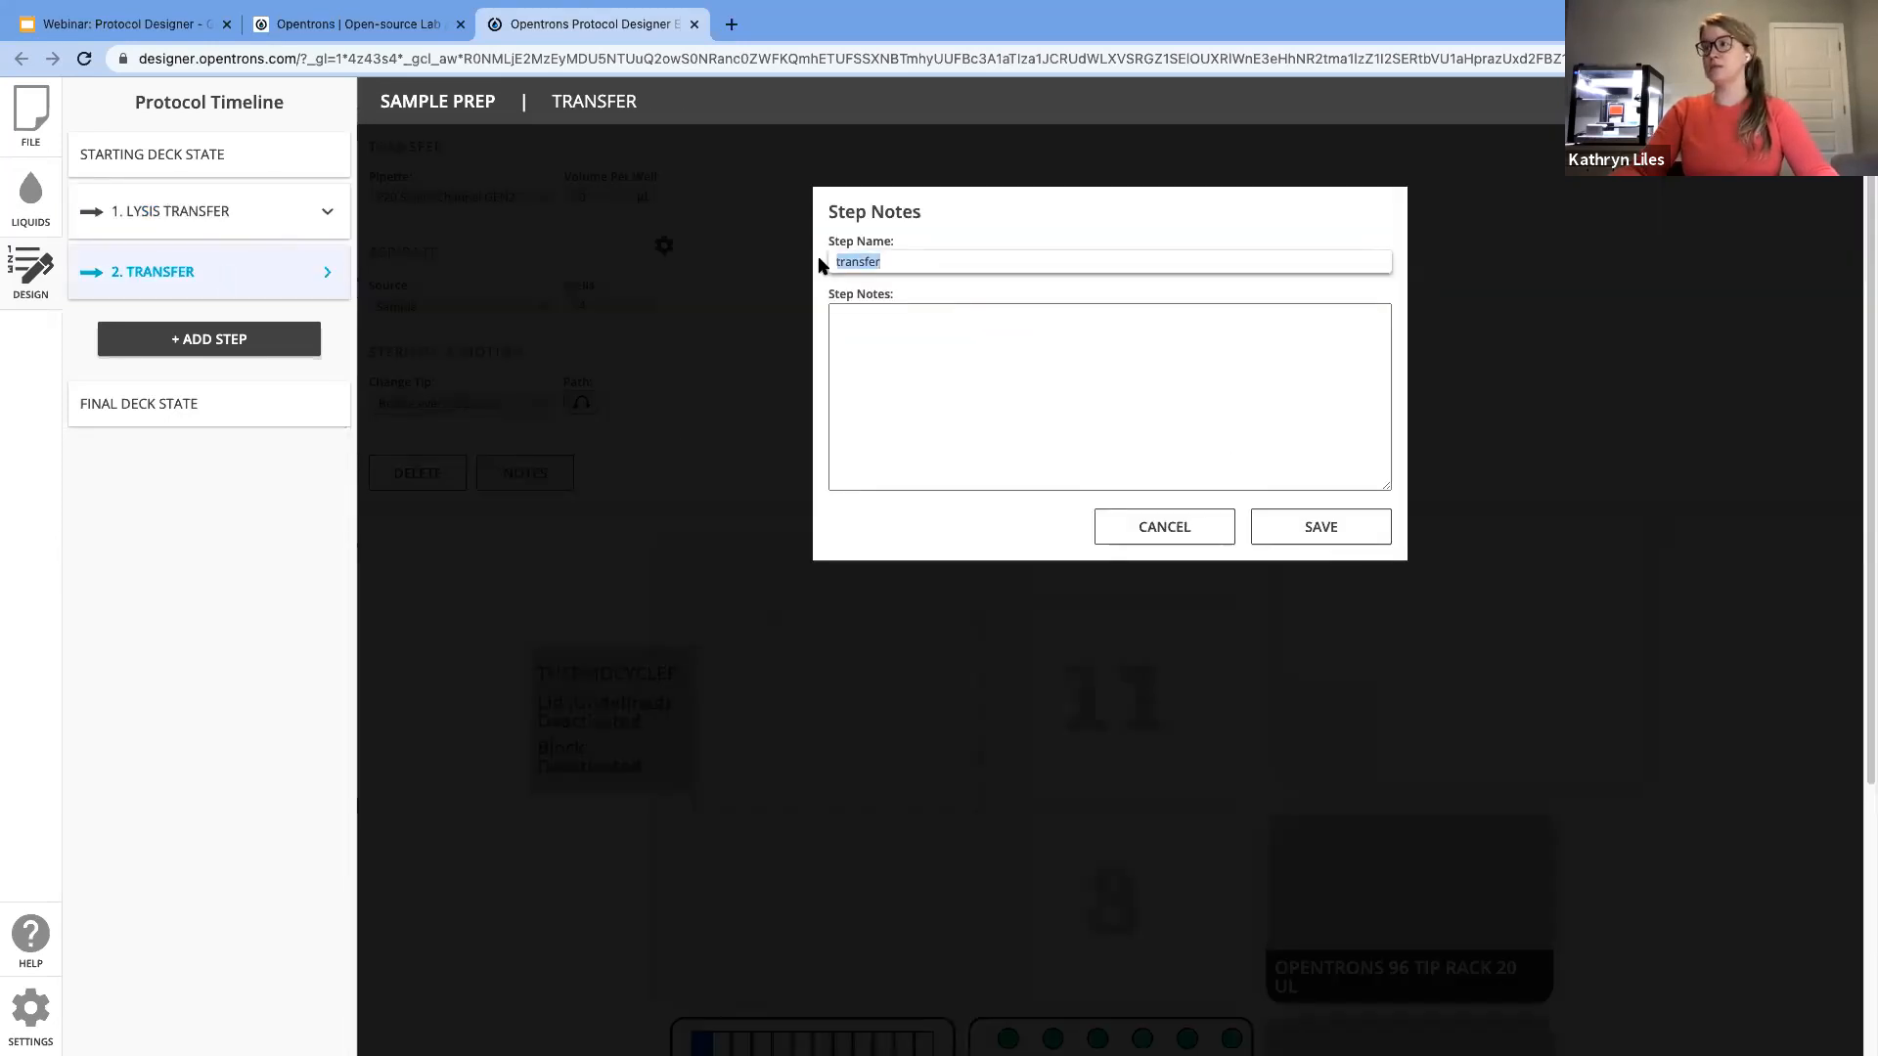
text(Sampoe)
key(BackSpace)
key(BackSpace)
text(le Tra)
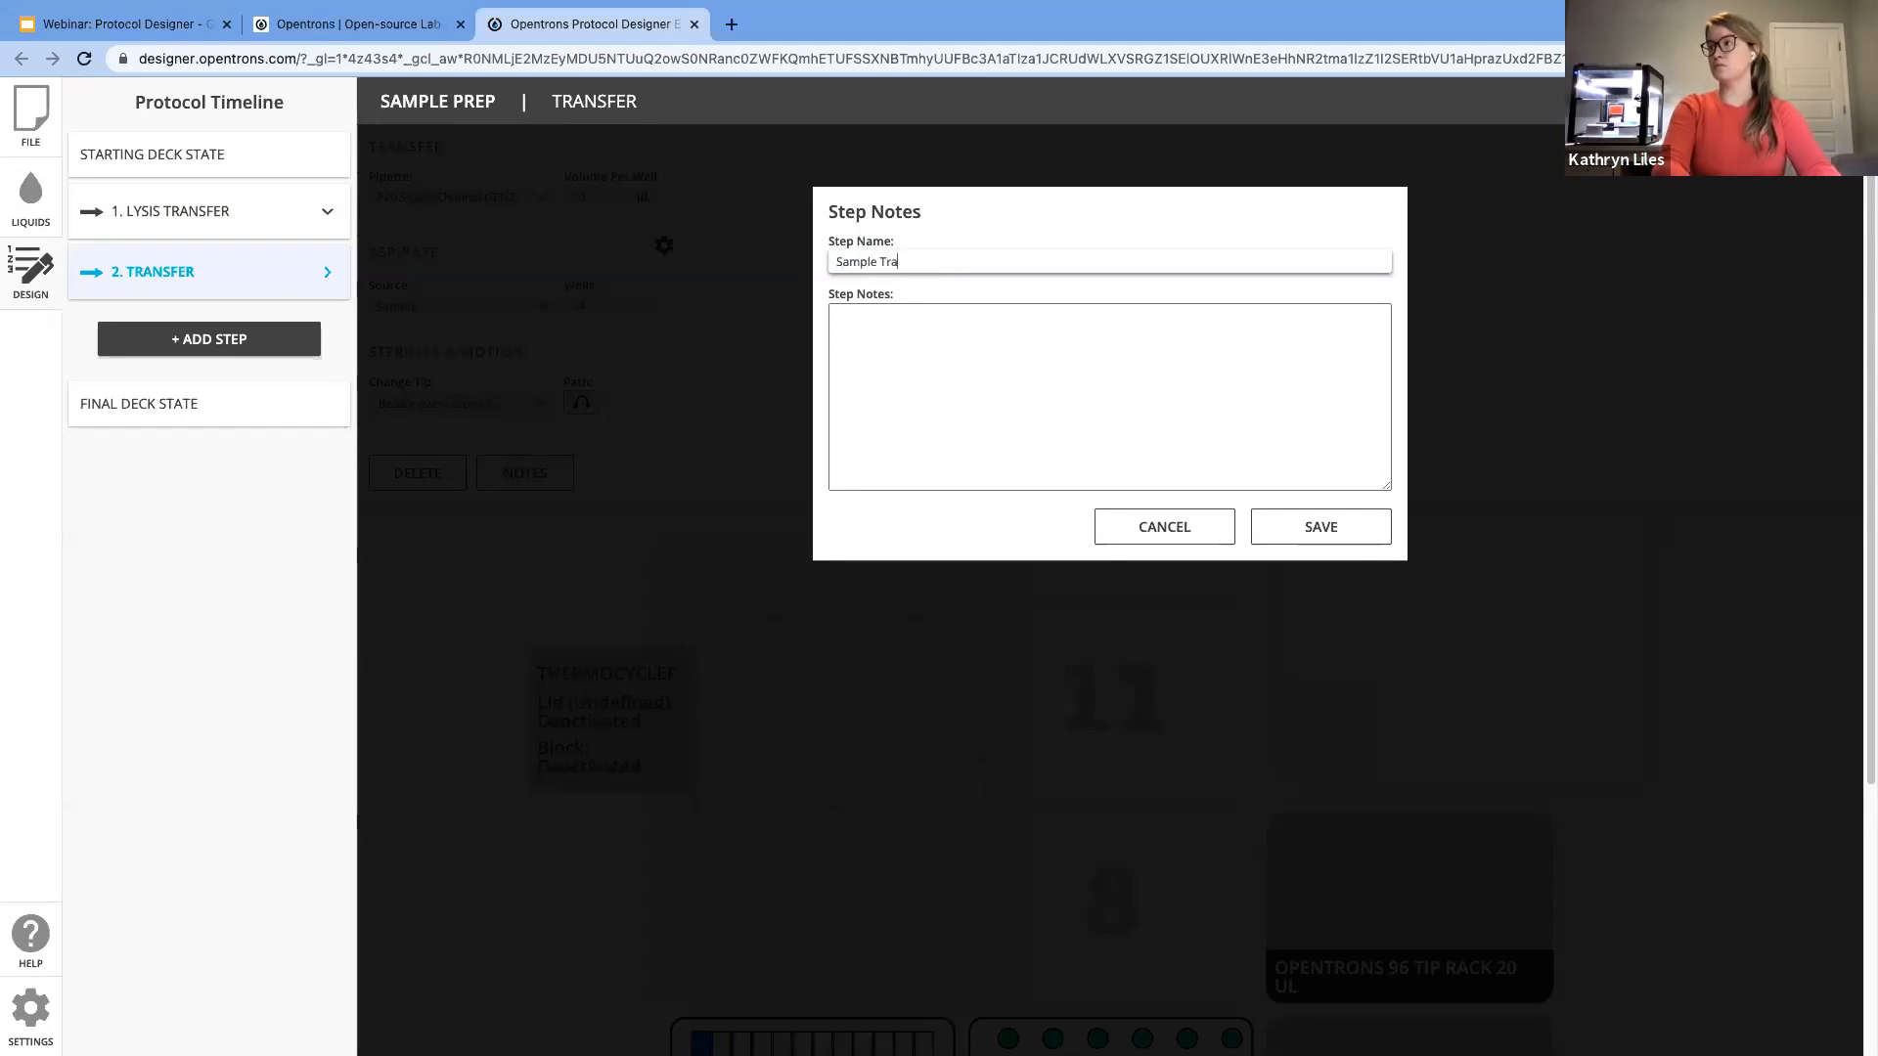
text(nsfer)
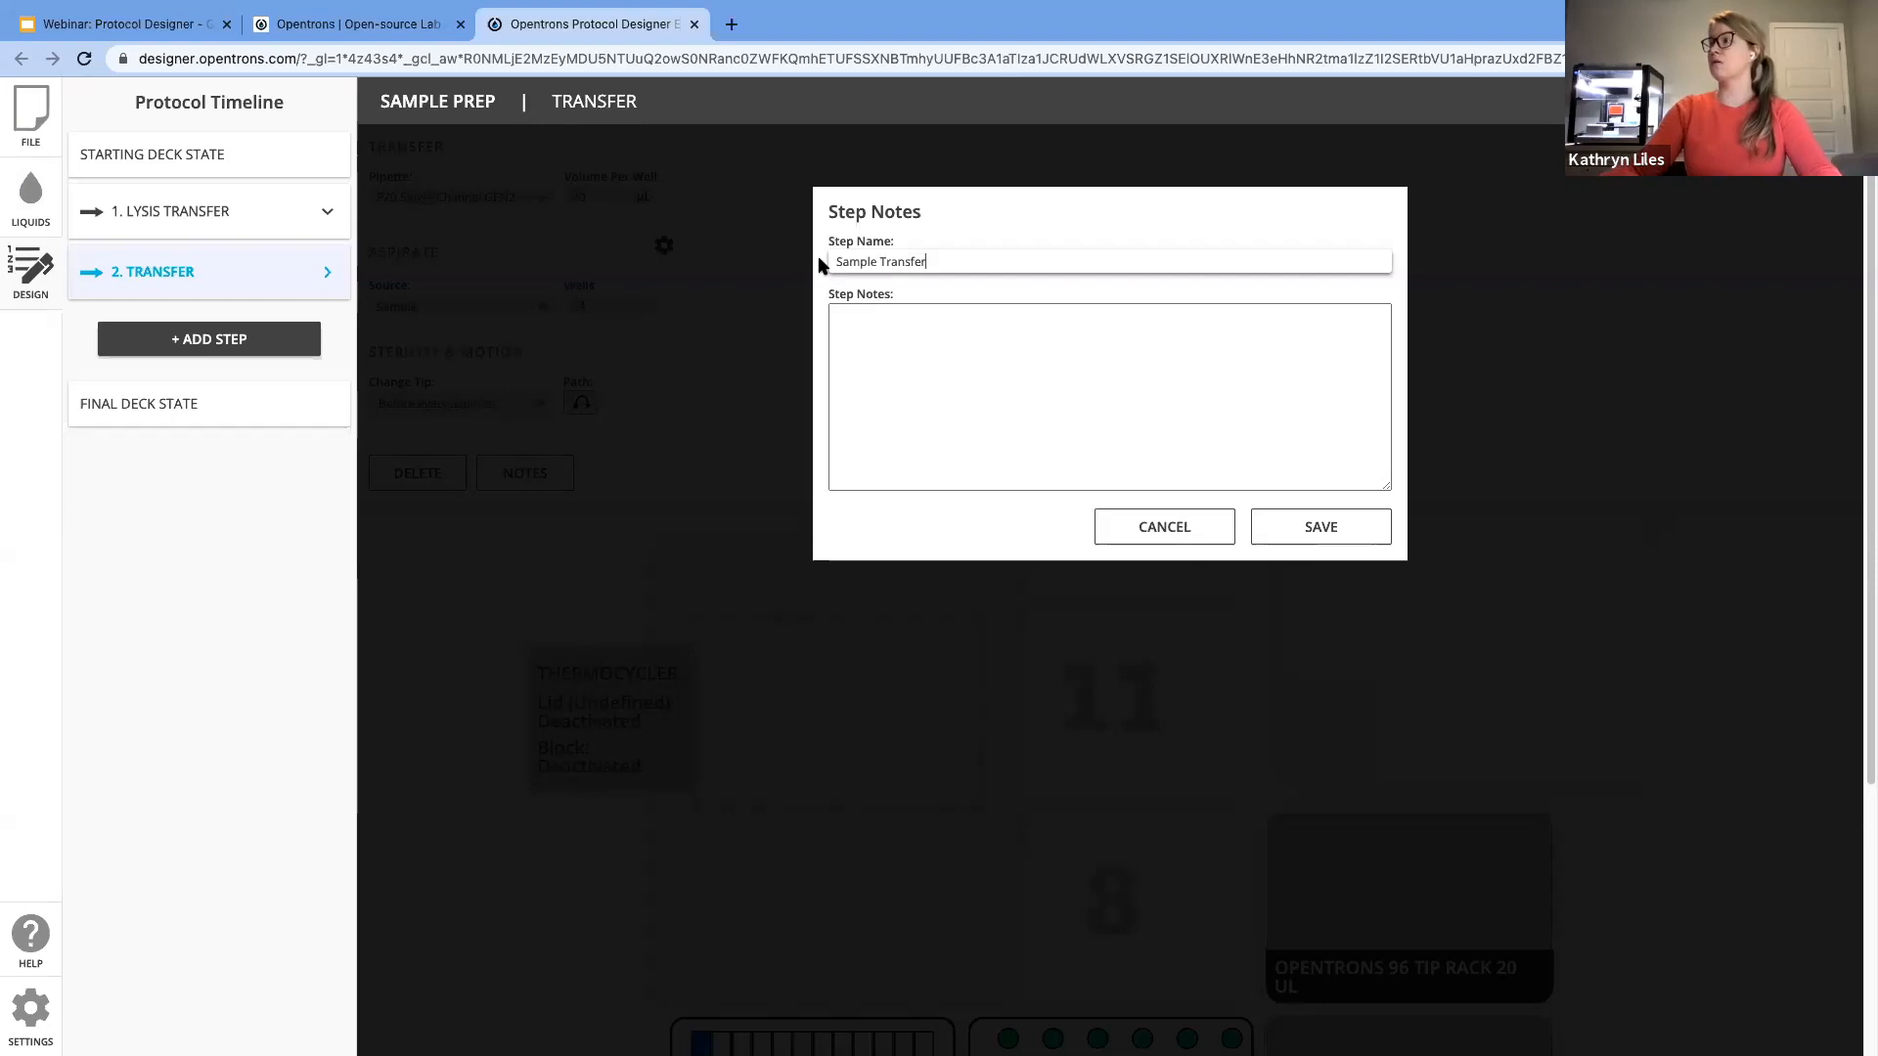
click(1375, 540)
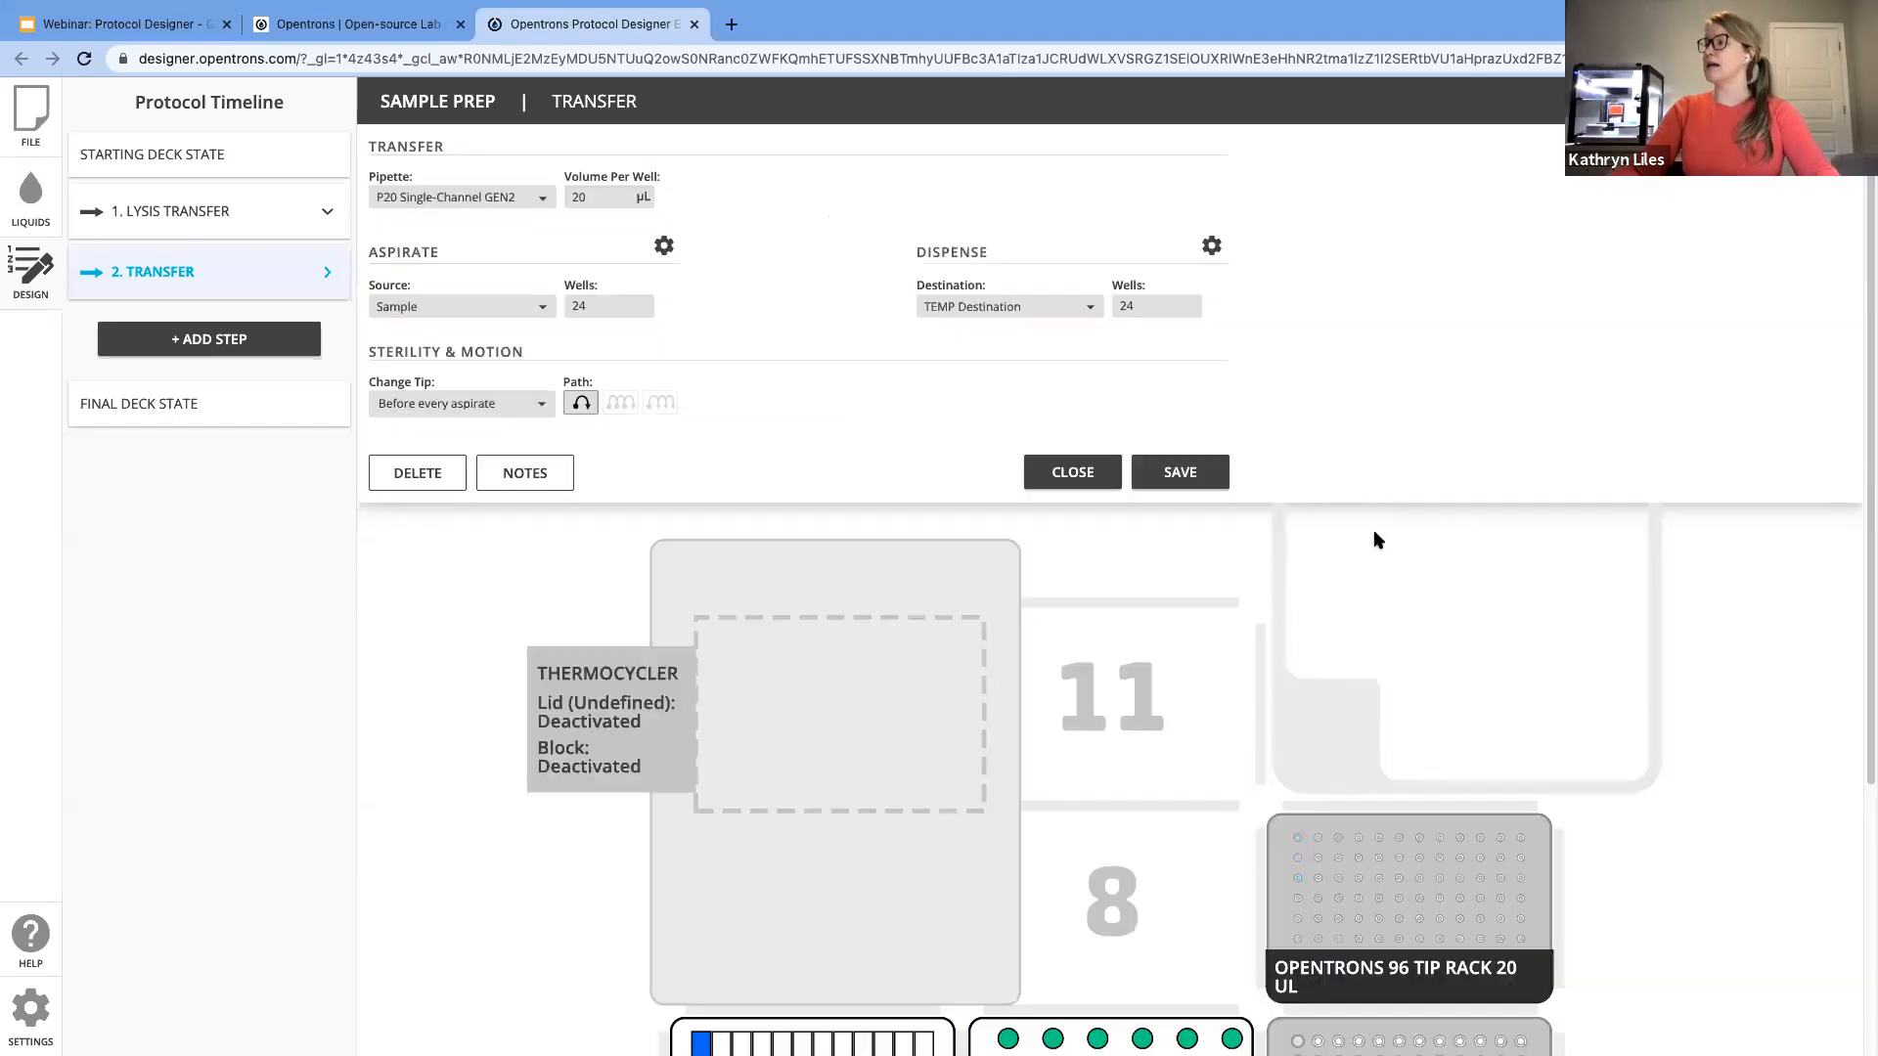
click(1209, 475)
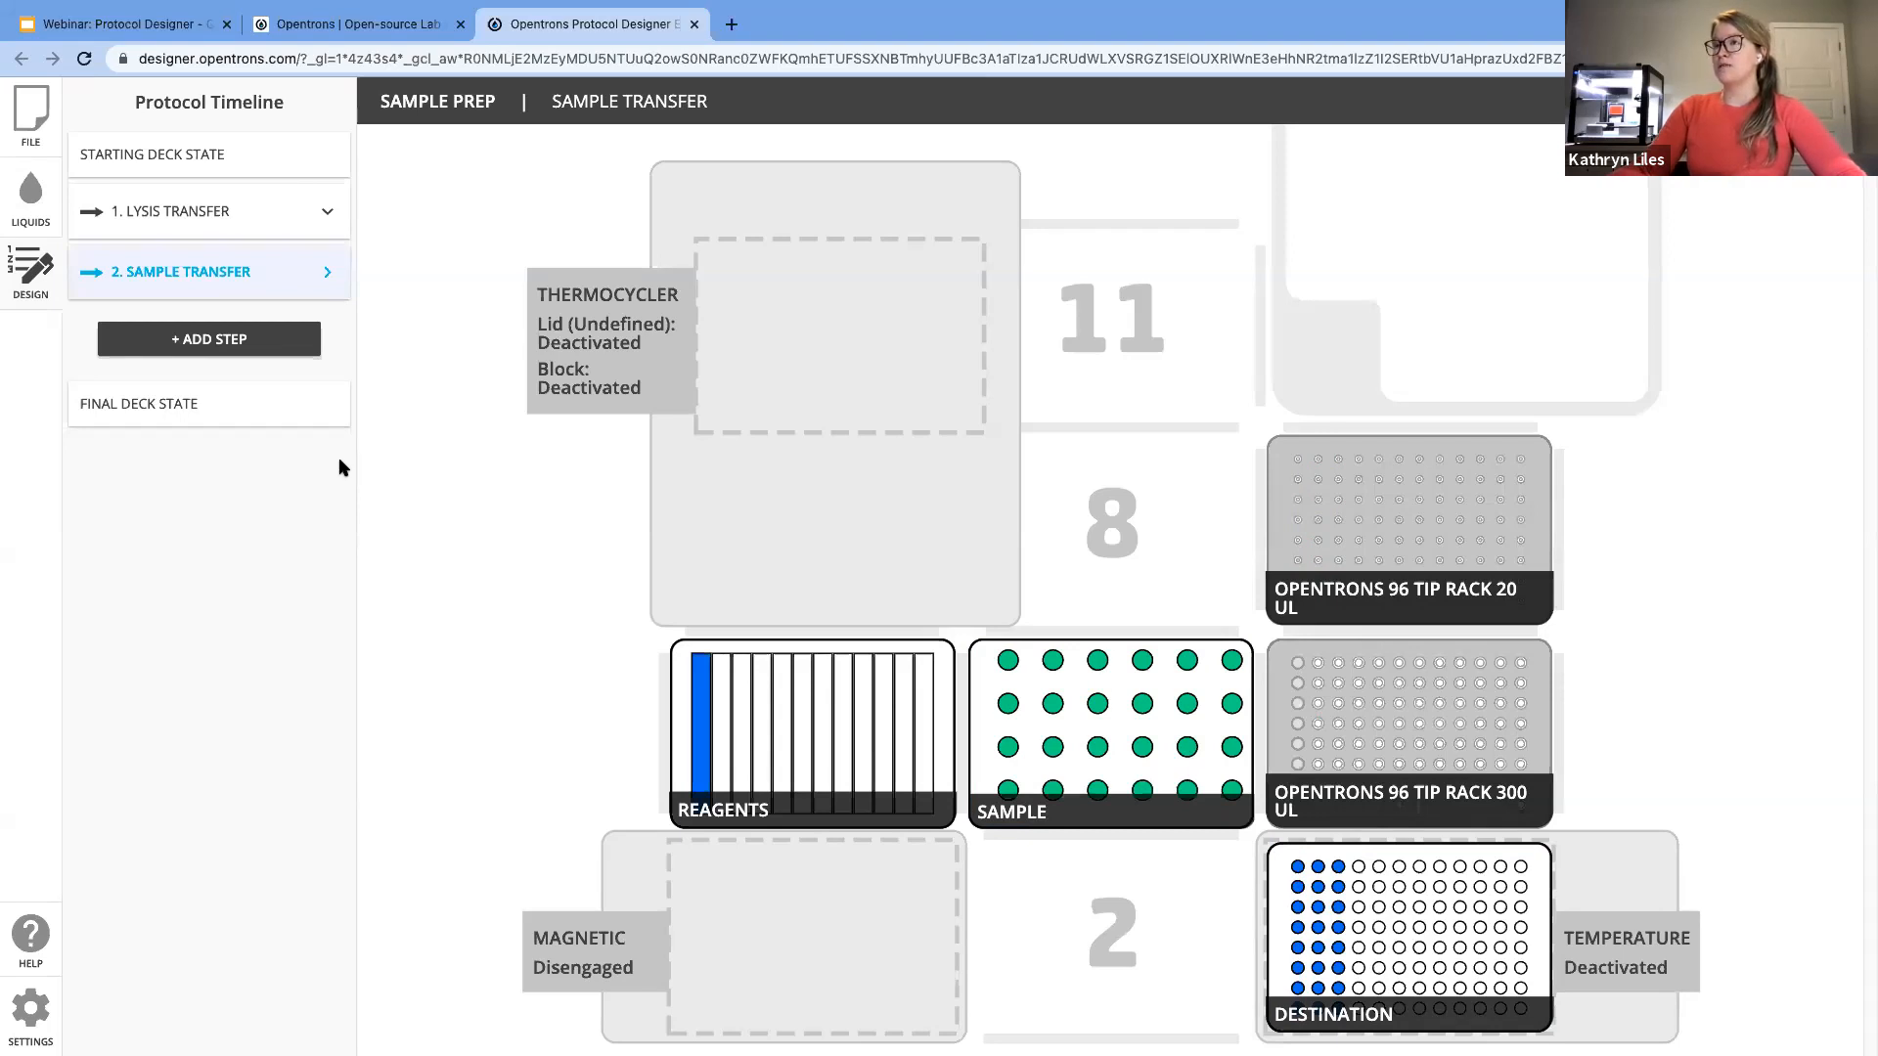
Step: Open the protocol's file details and review its information, pipettes and modules
click(32, 134)
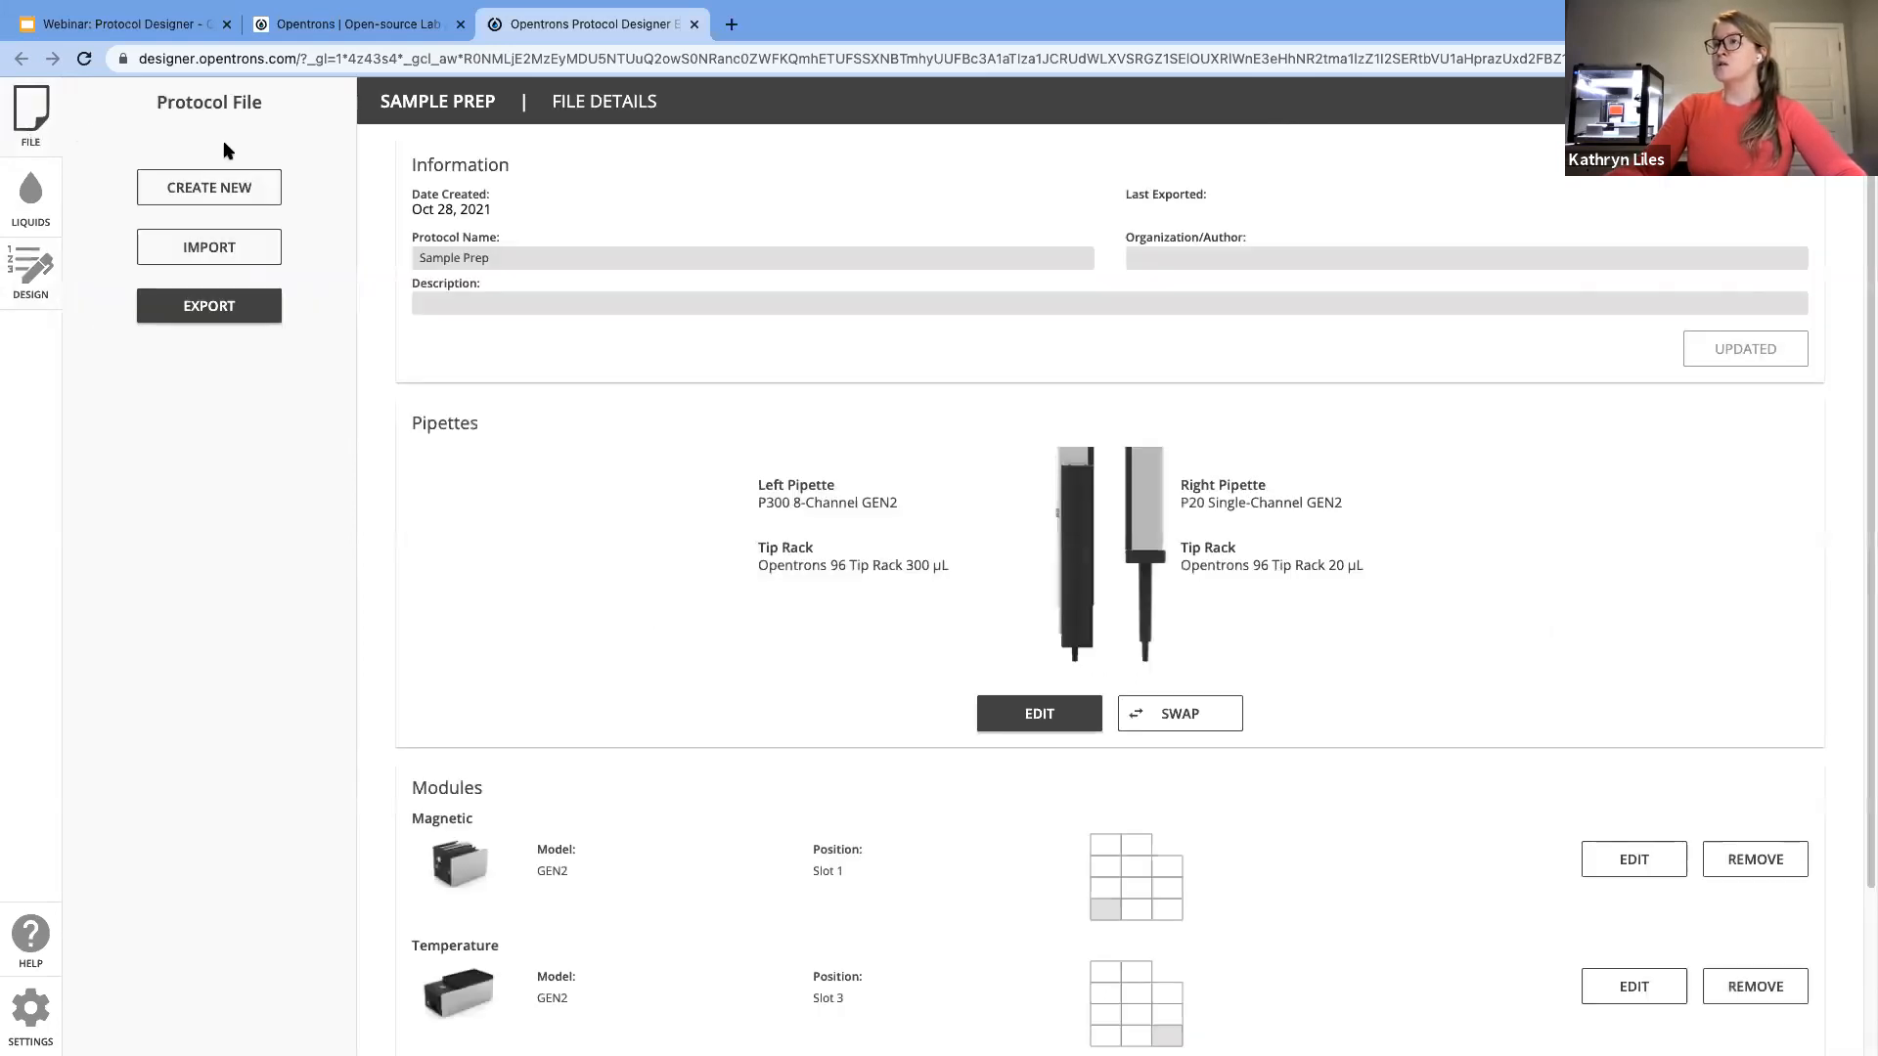
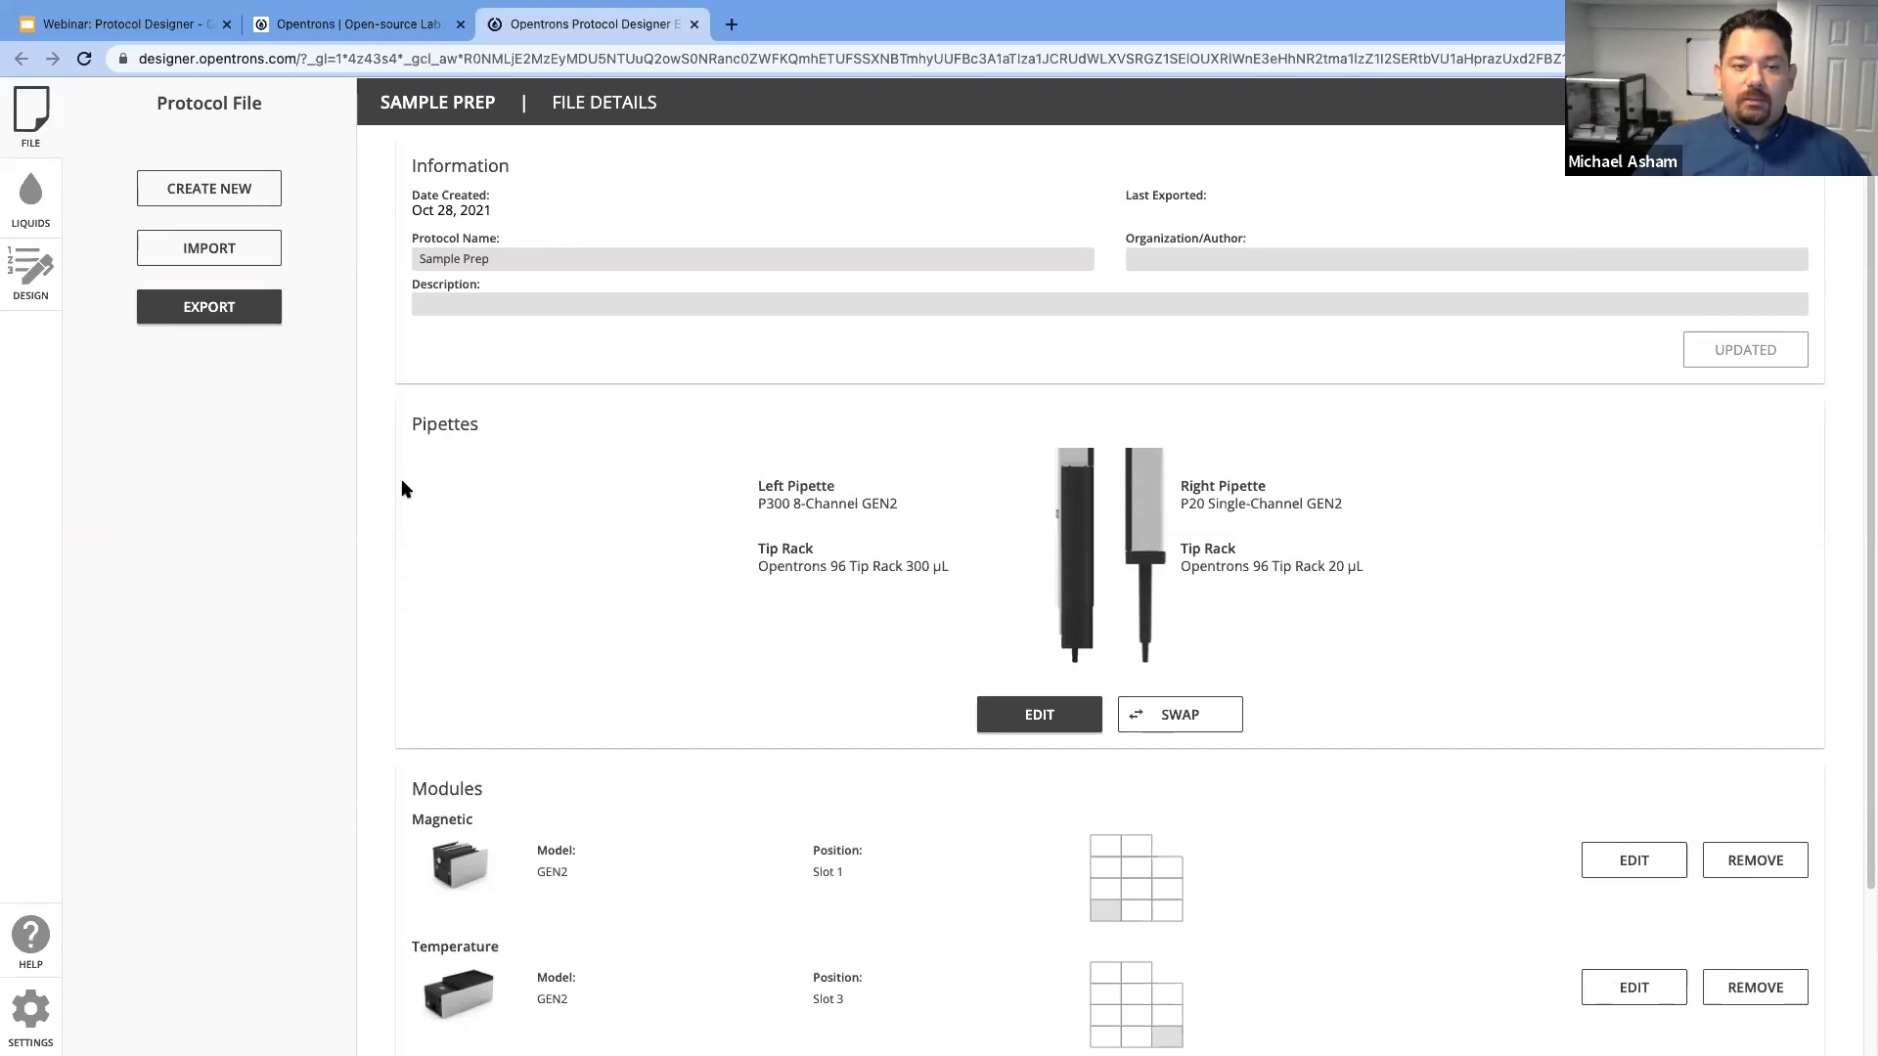
scroll(685, 524, down, 3)
scroll(685, 531, down, 2)
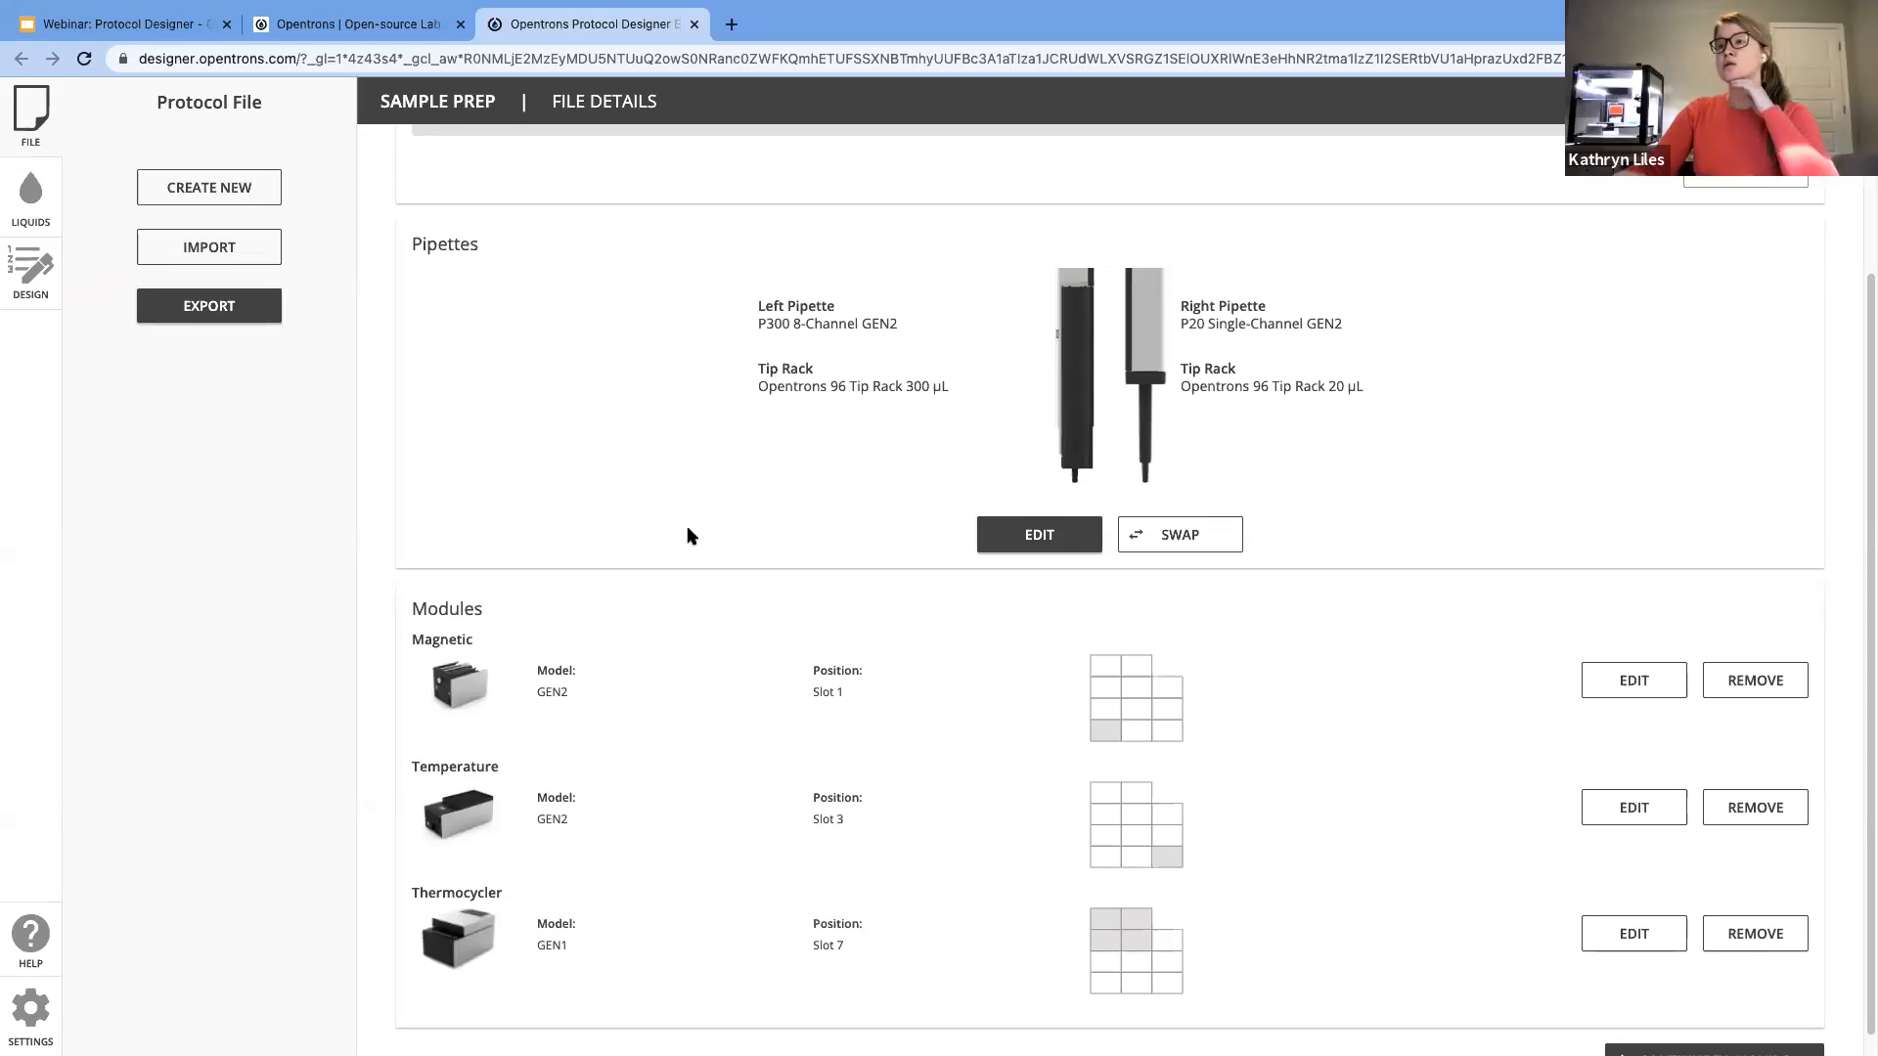
scroll(688, 535, down, 1)
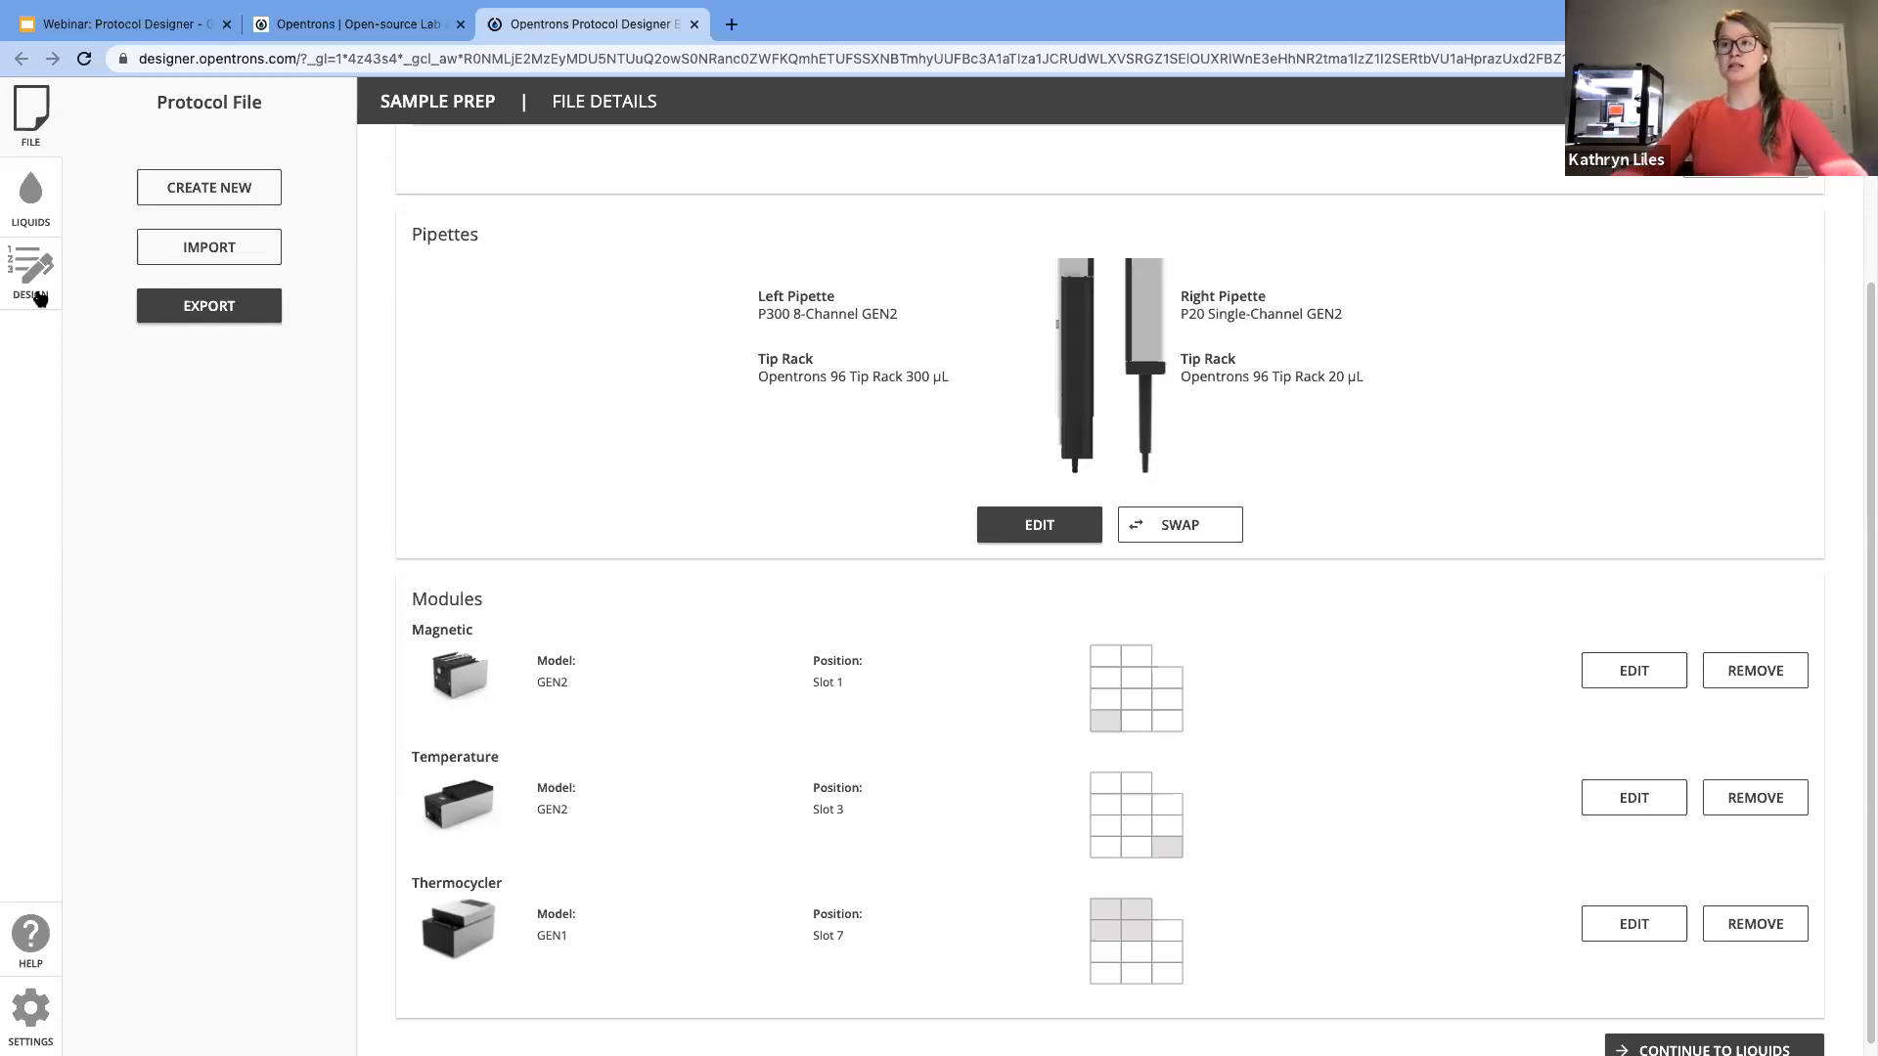
Step: Add a pause until told to resume with the message "Add a seal to the plate in the thermal cycler.", save it and collapse its details
click(37, 298)
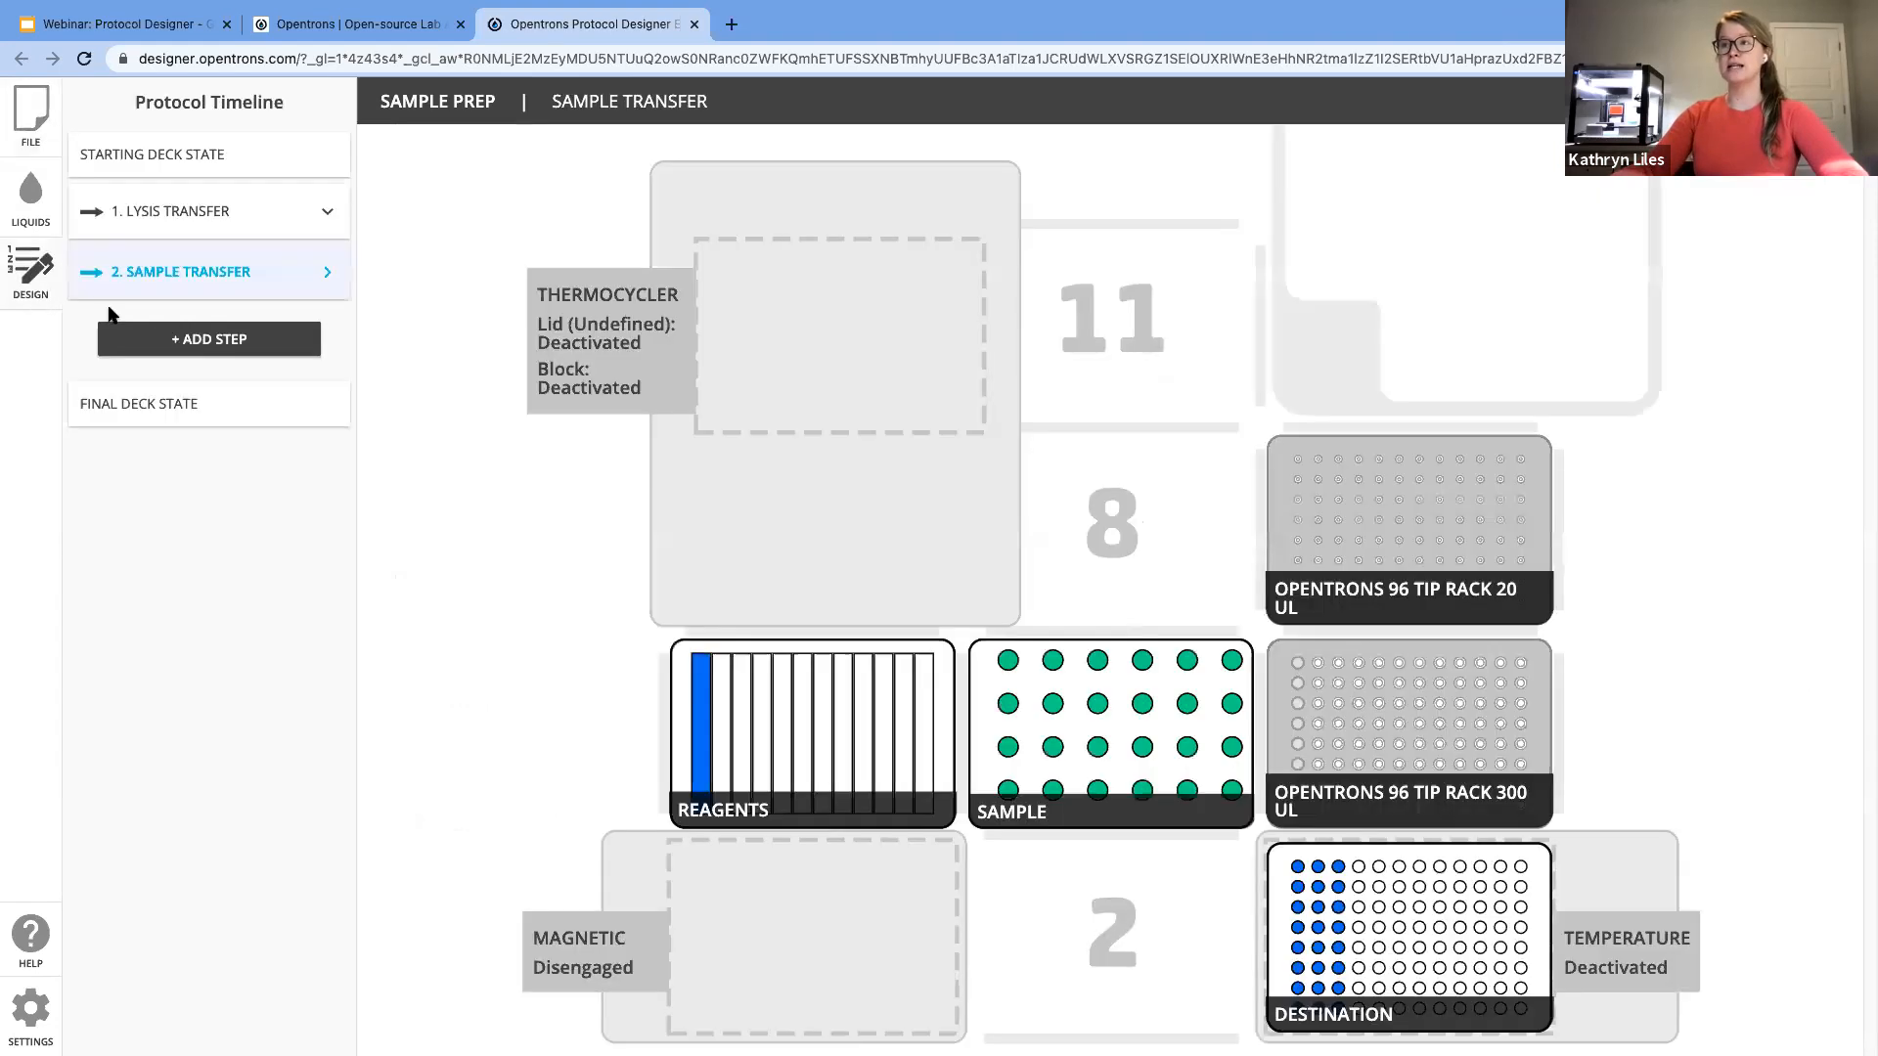
click(220, 343)
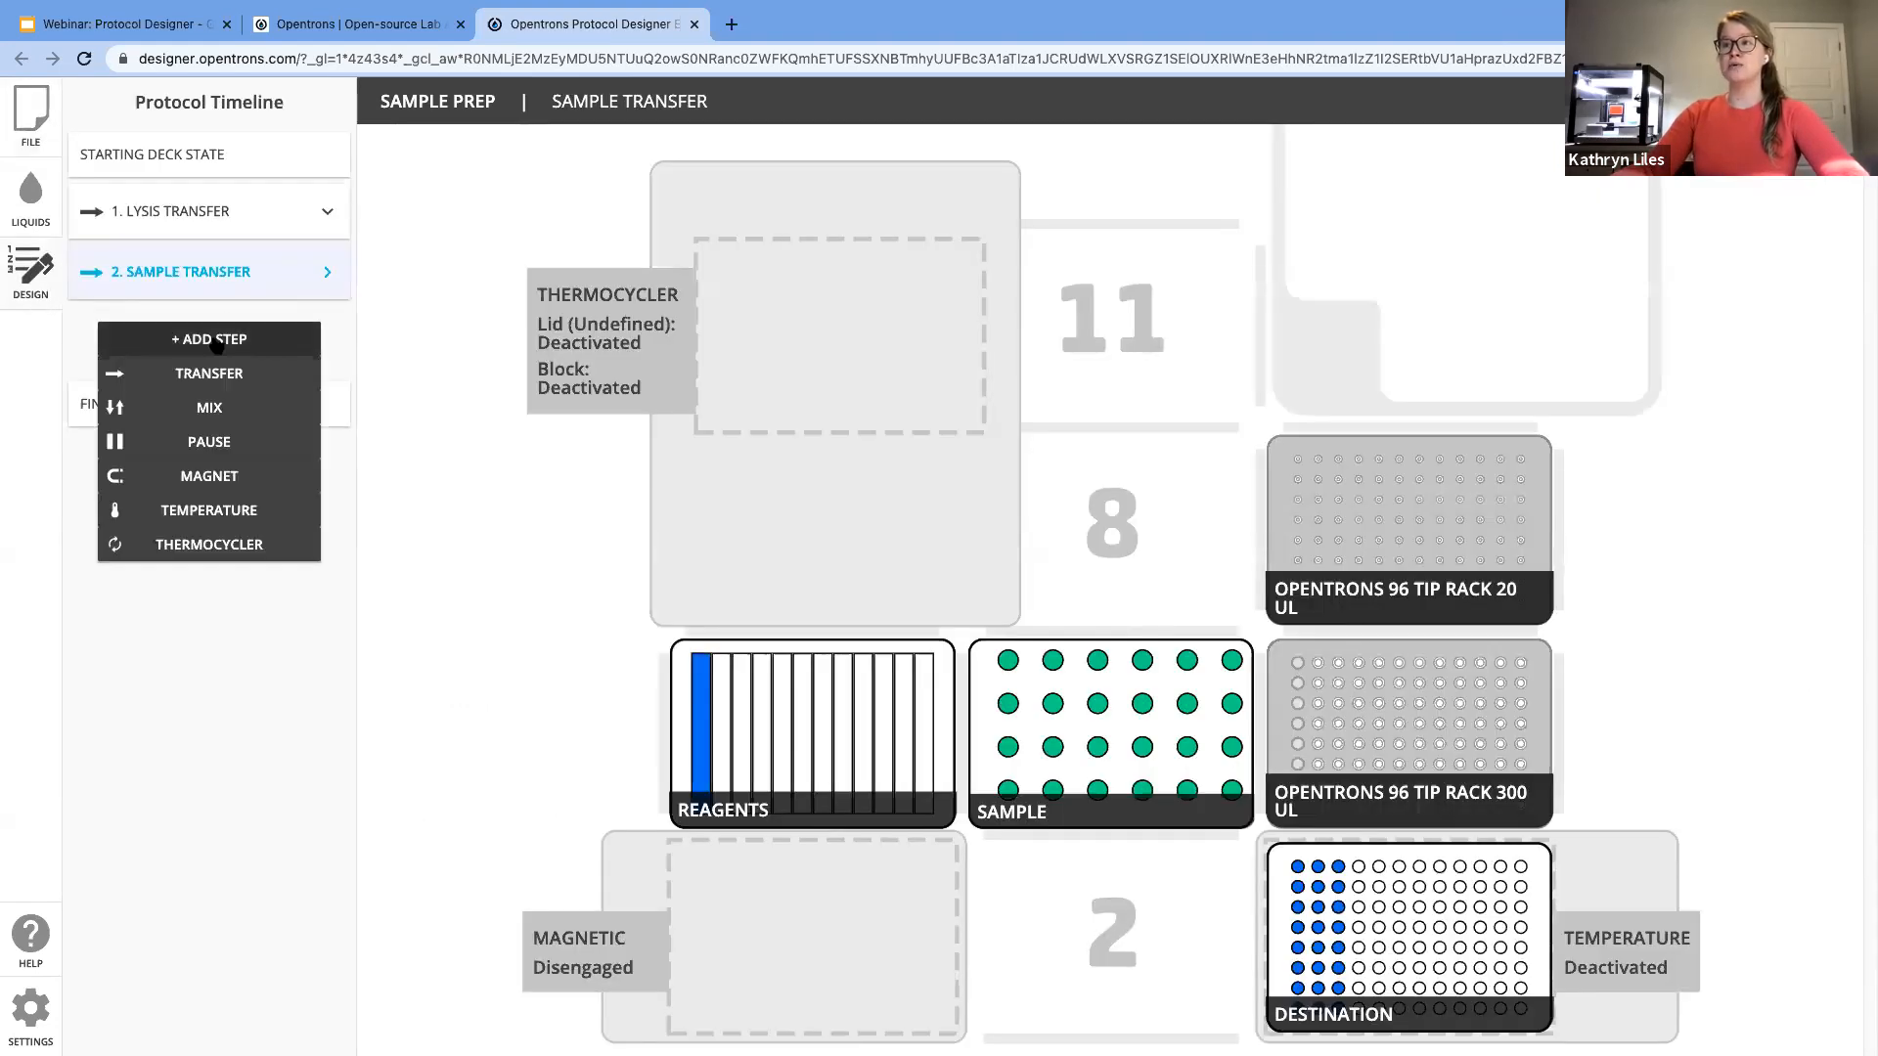
click(209, 442)
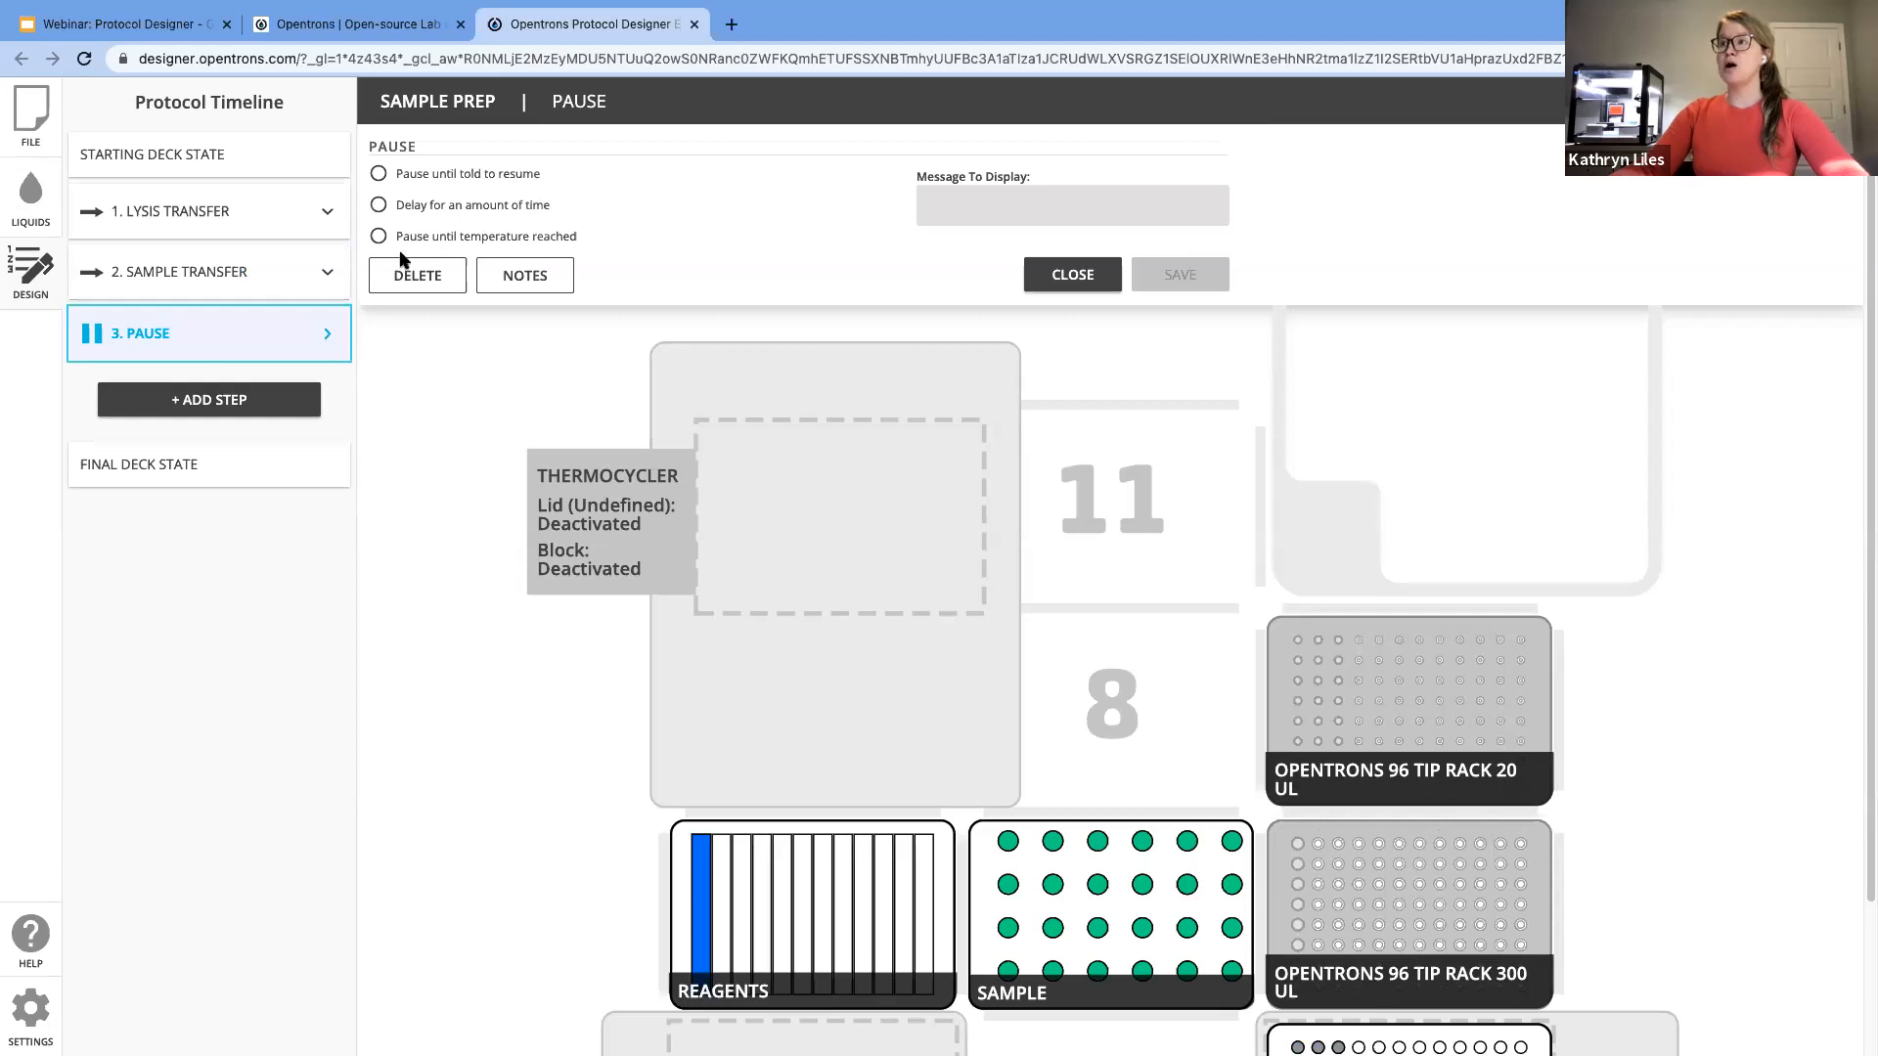
click(379, 173)
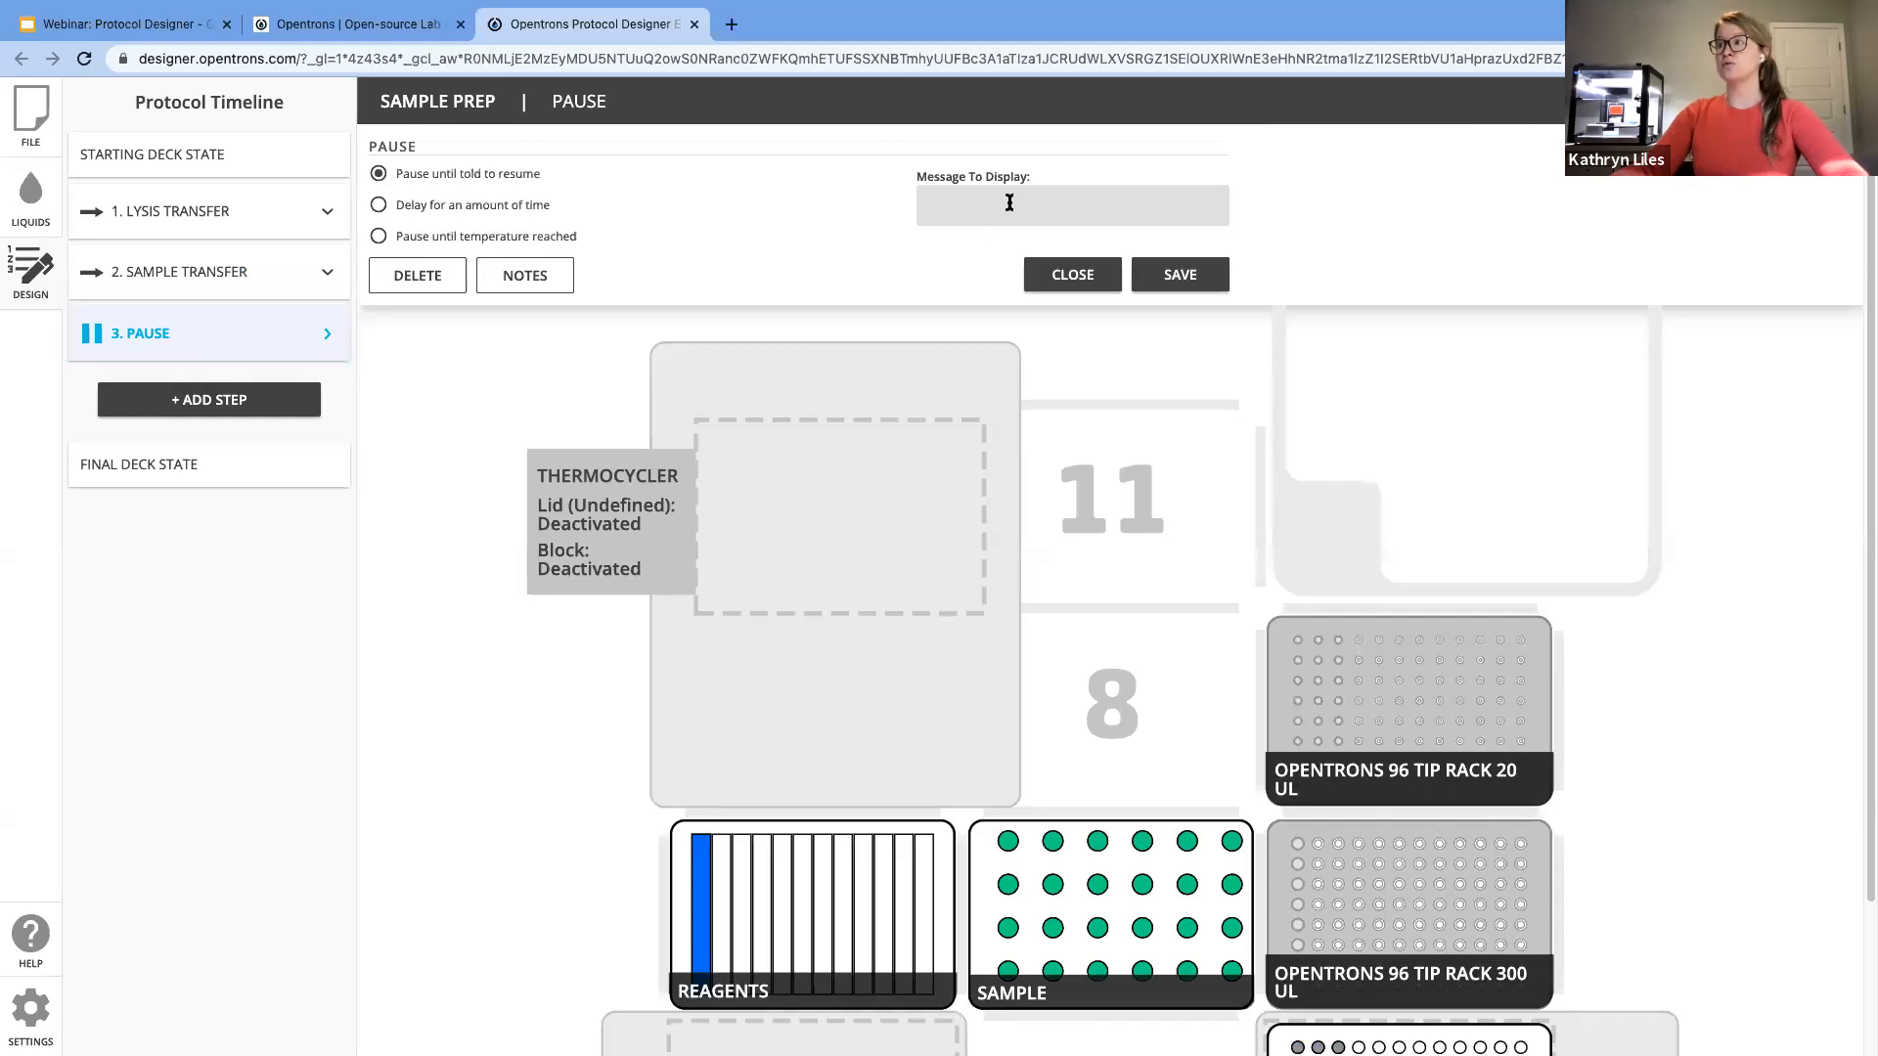
click(1007, 201)
text(Add )
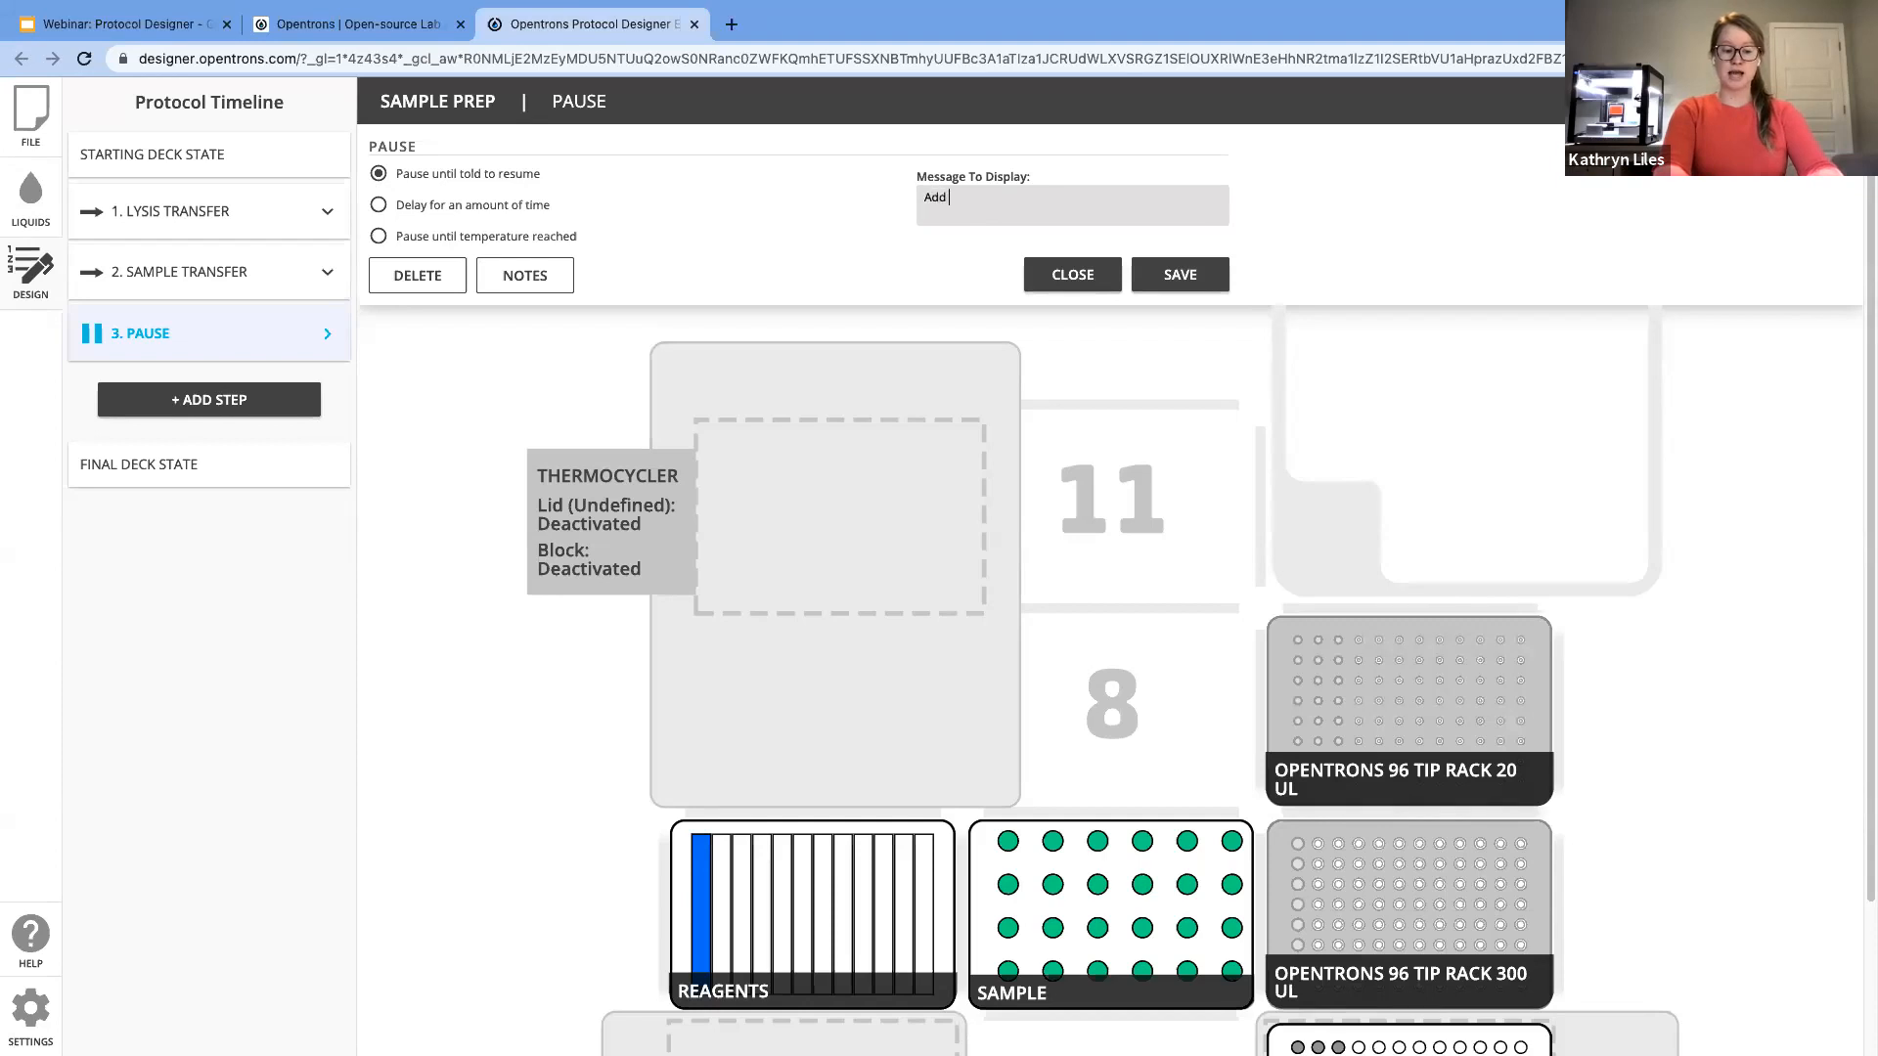
text(a seal to the plate in the )
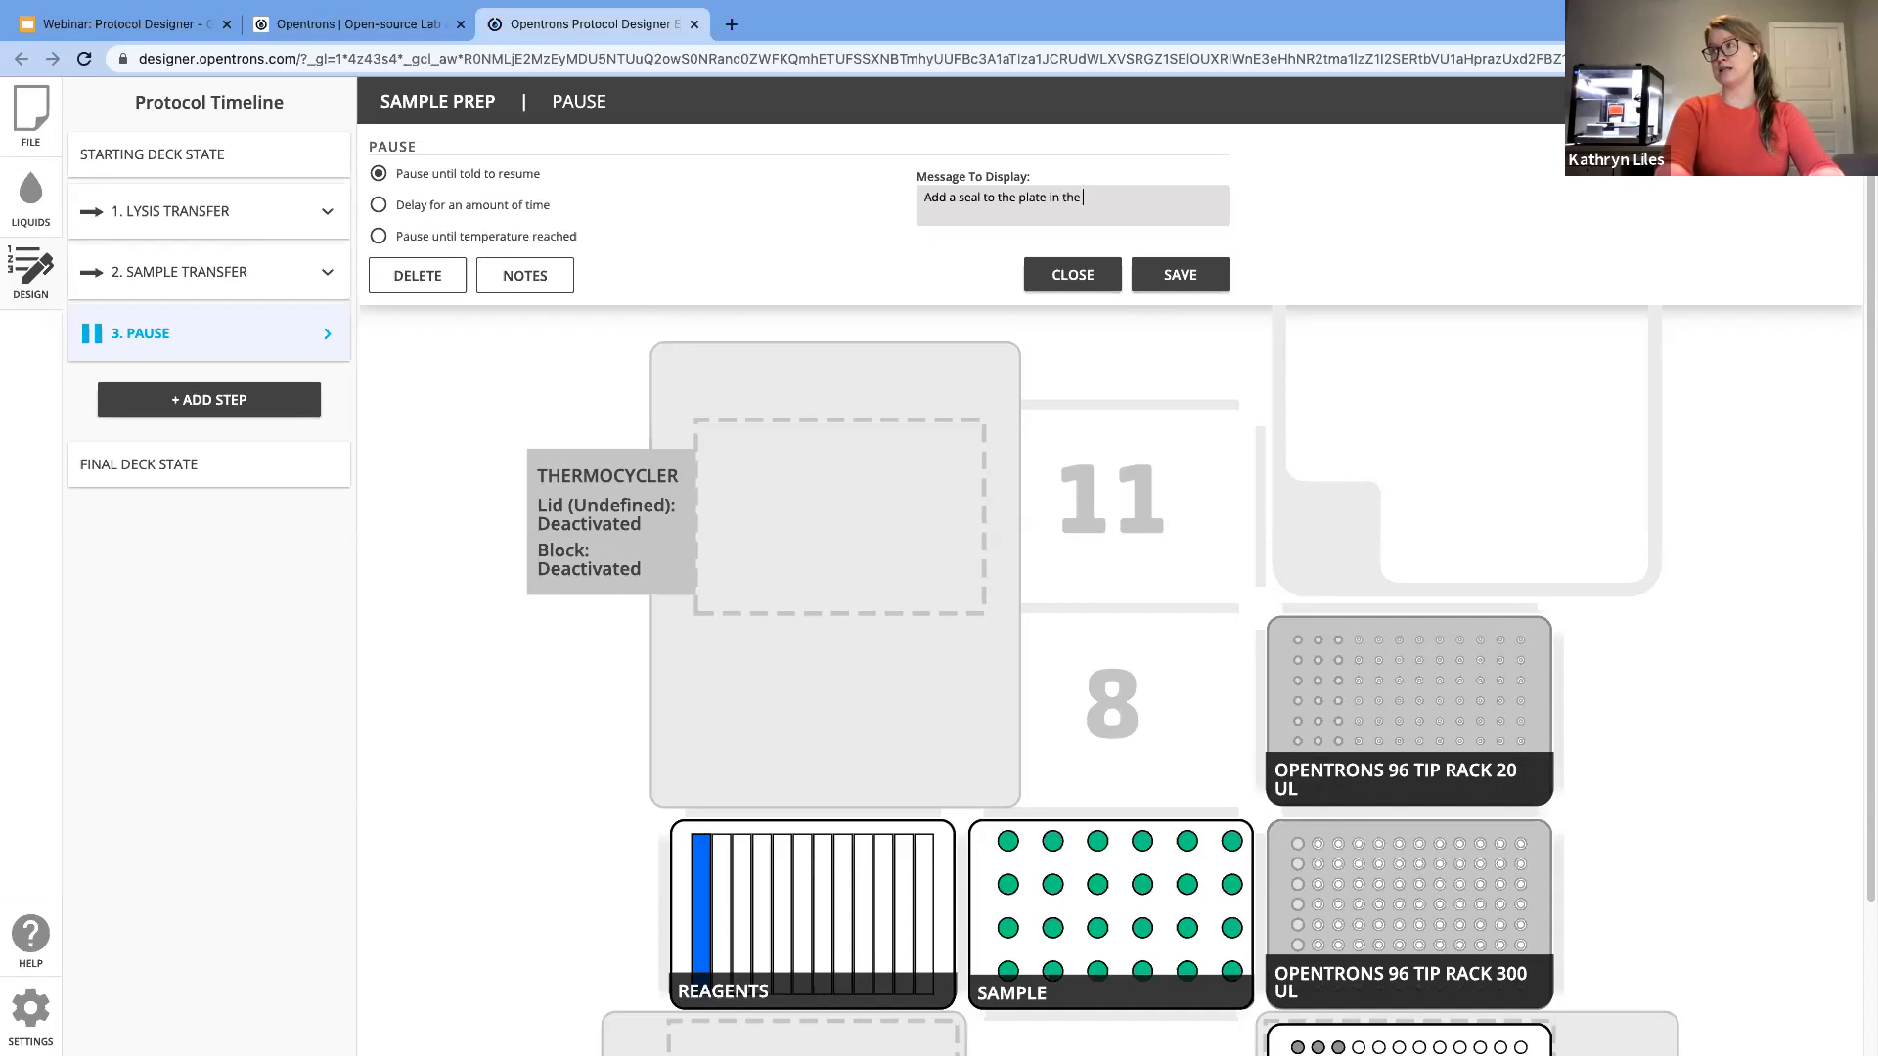
text(thermal cycler.)
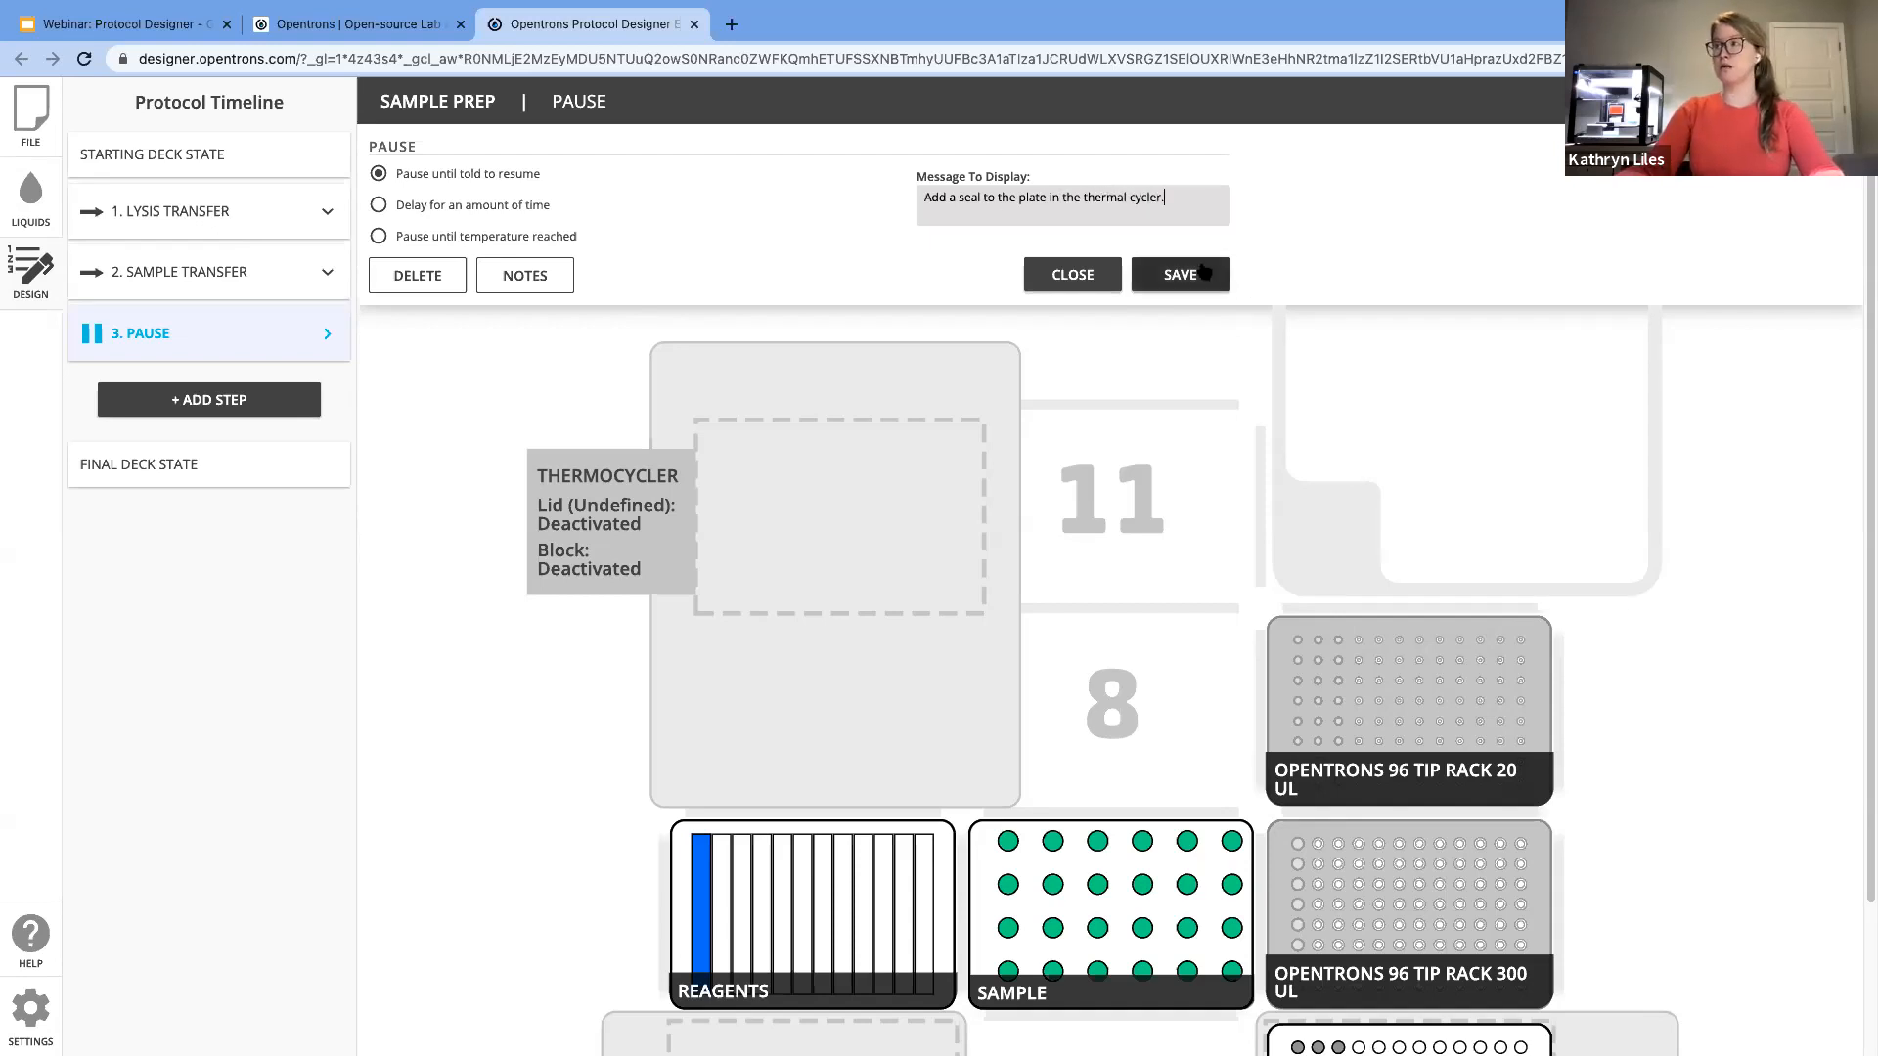
click(1203, 274)
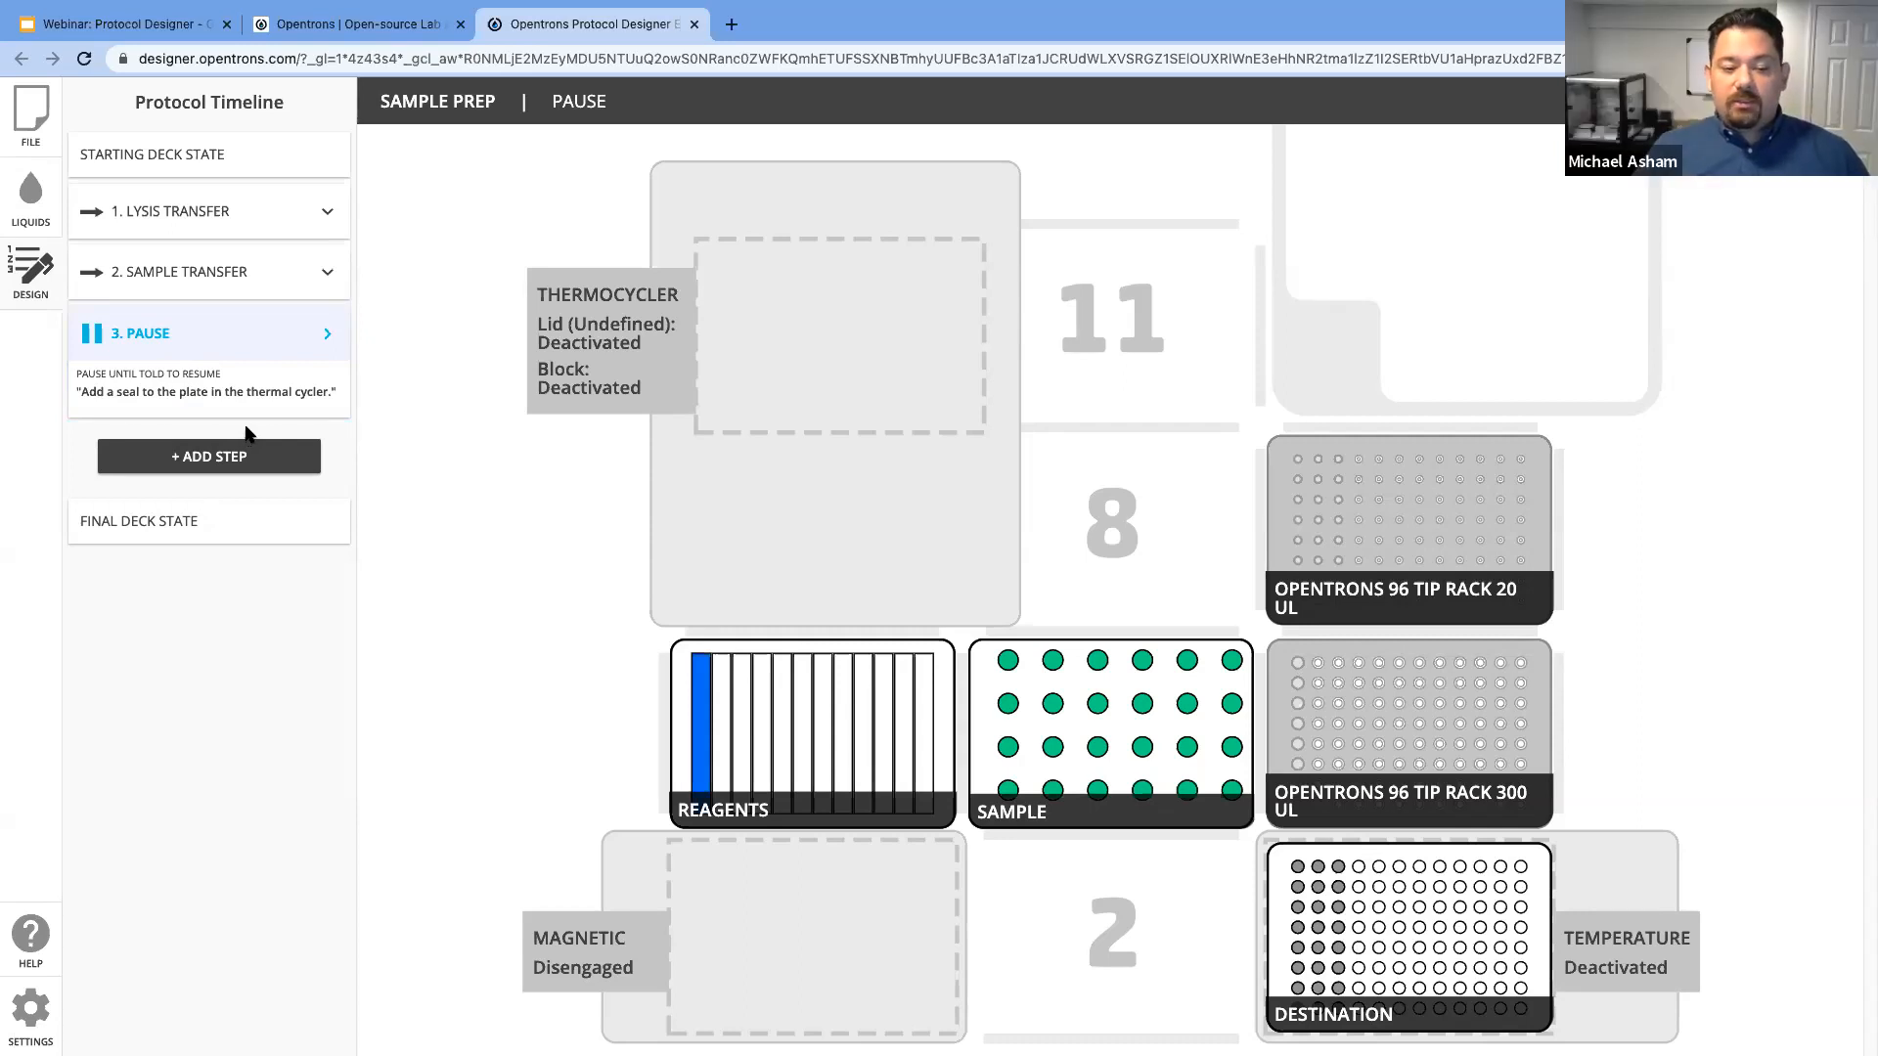
click(327, 338)
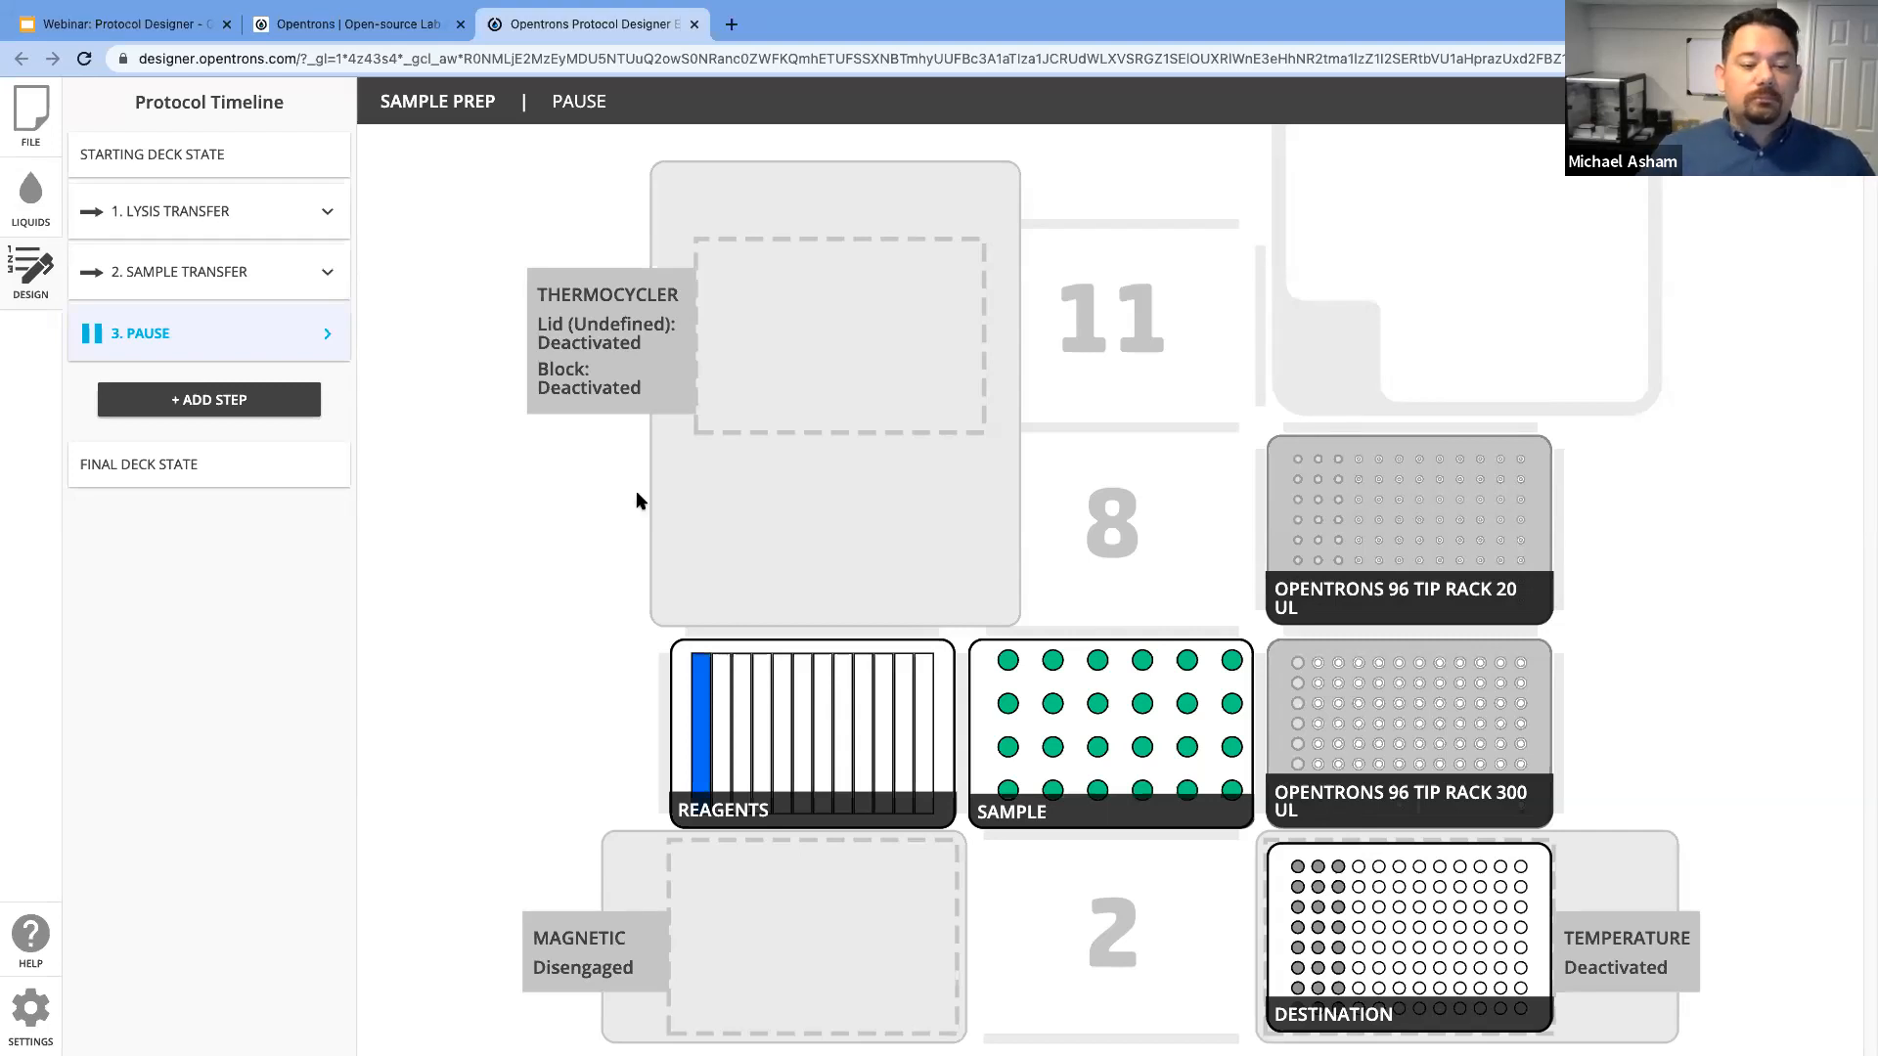
Step: Set the Lysis Transfer's aspirate tip position to a custom 5 mm in its advanced settings, and save the step
click(277, 231)
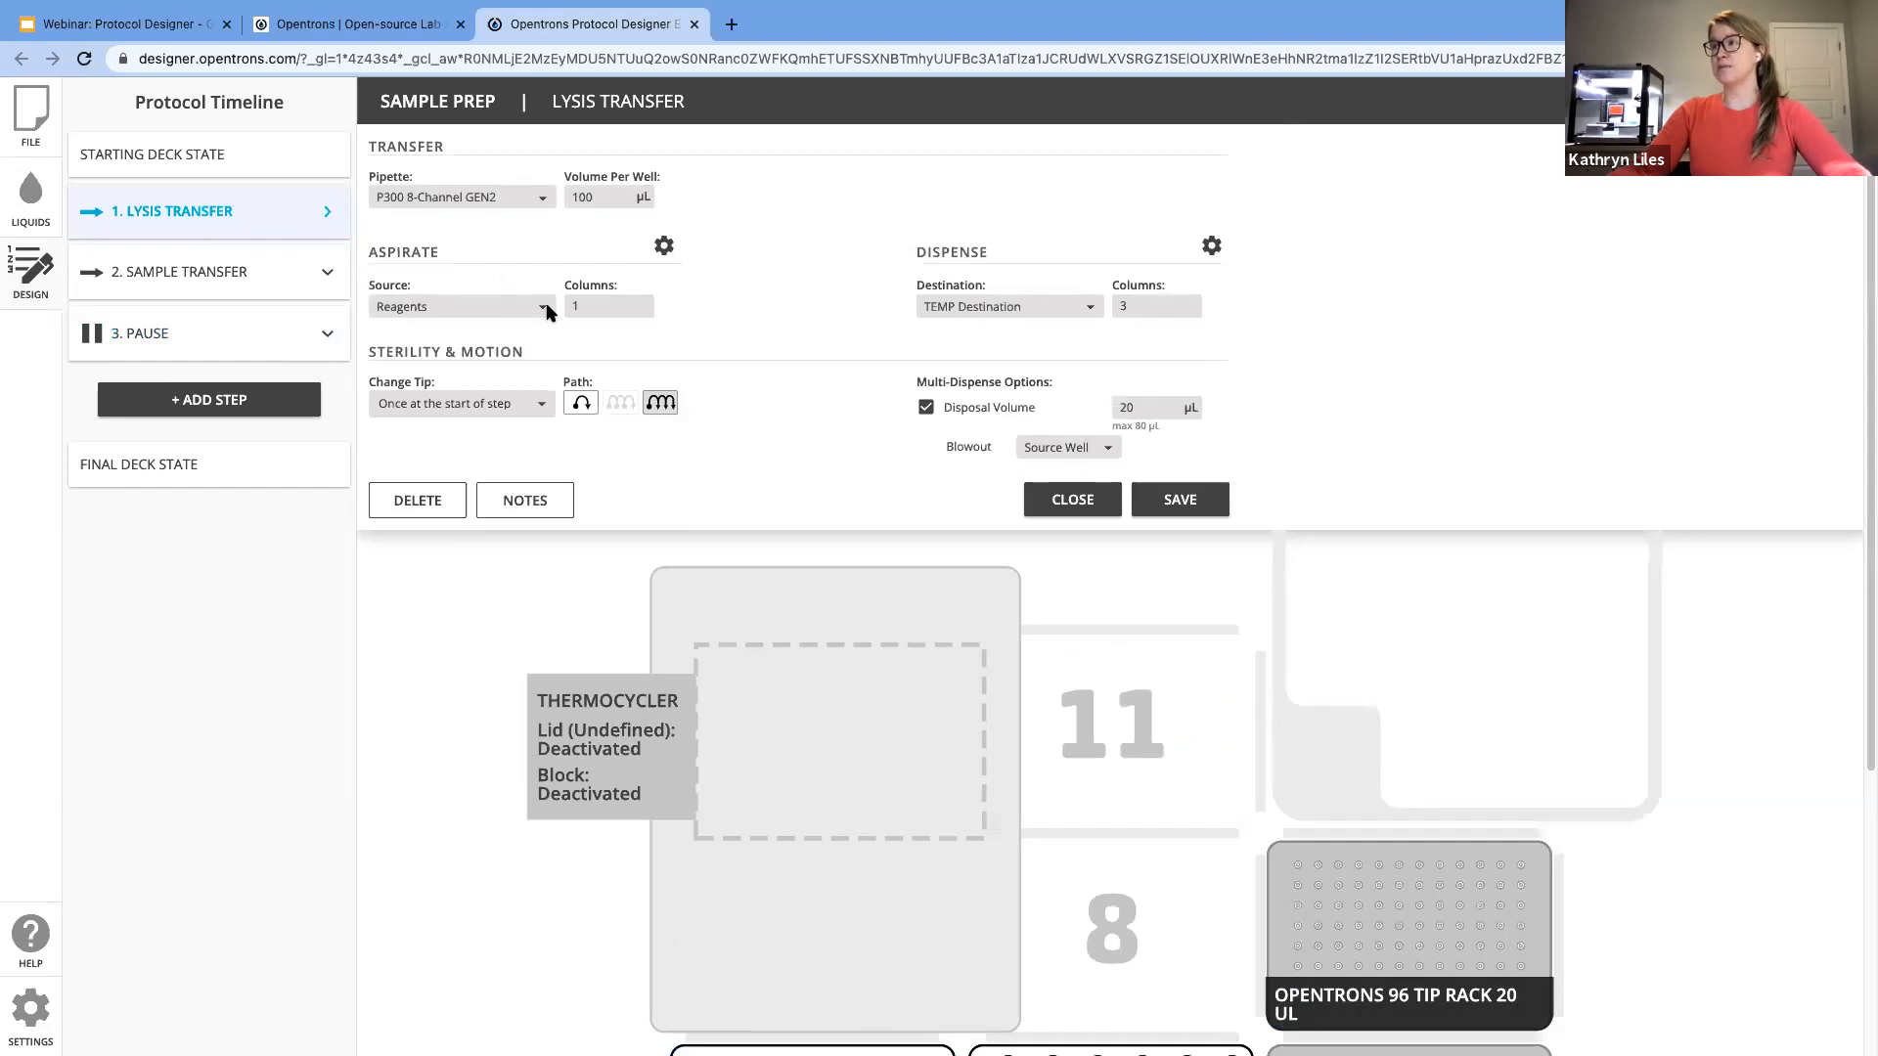
click(661, 253)
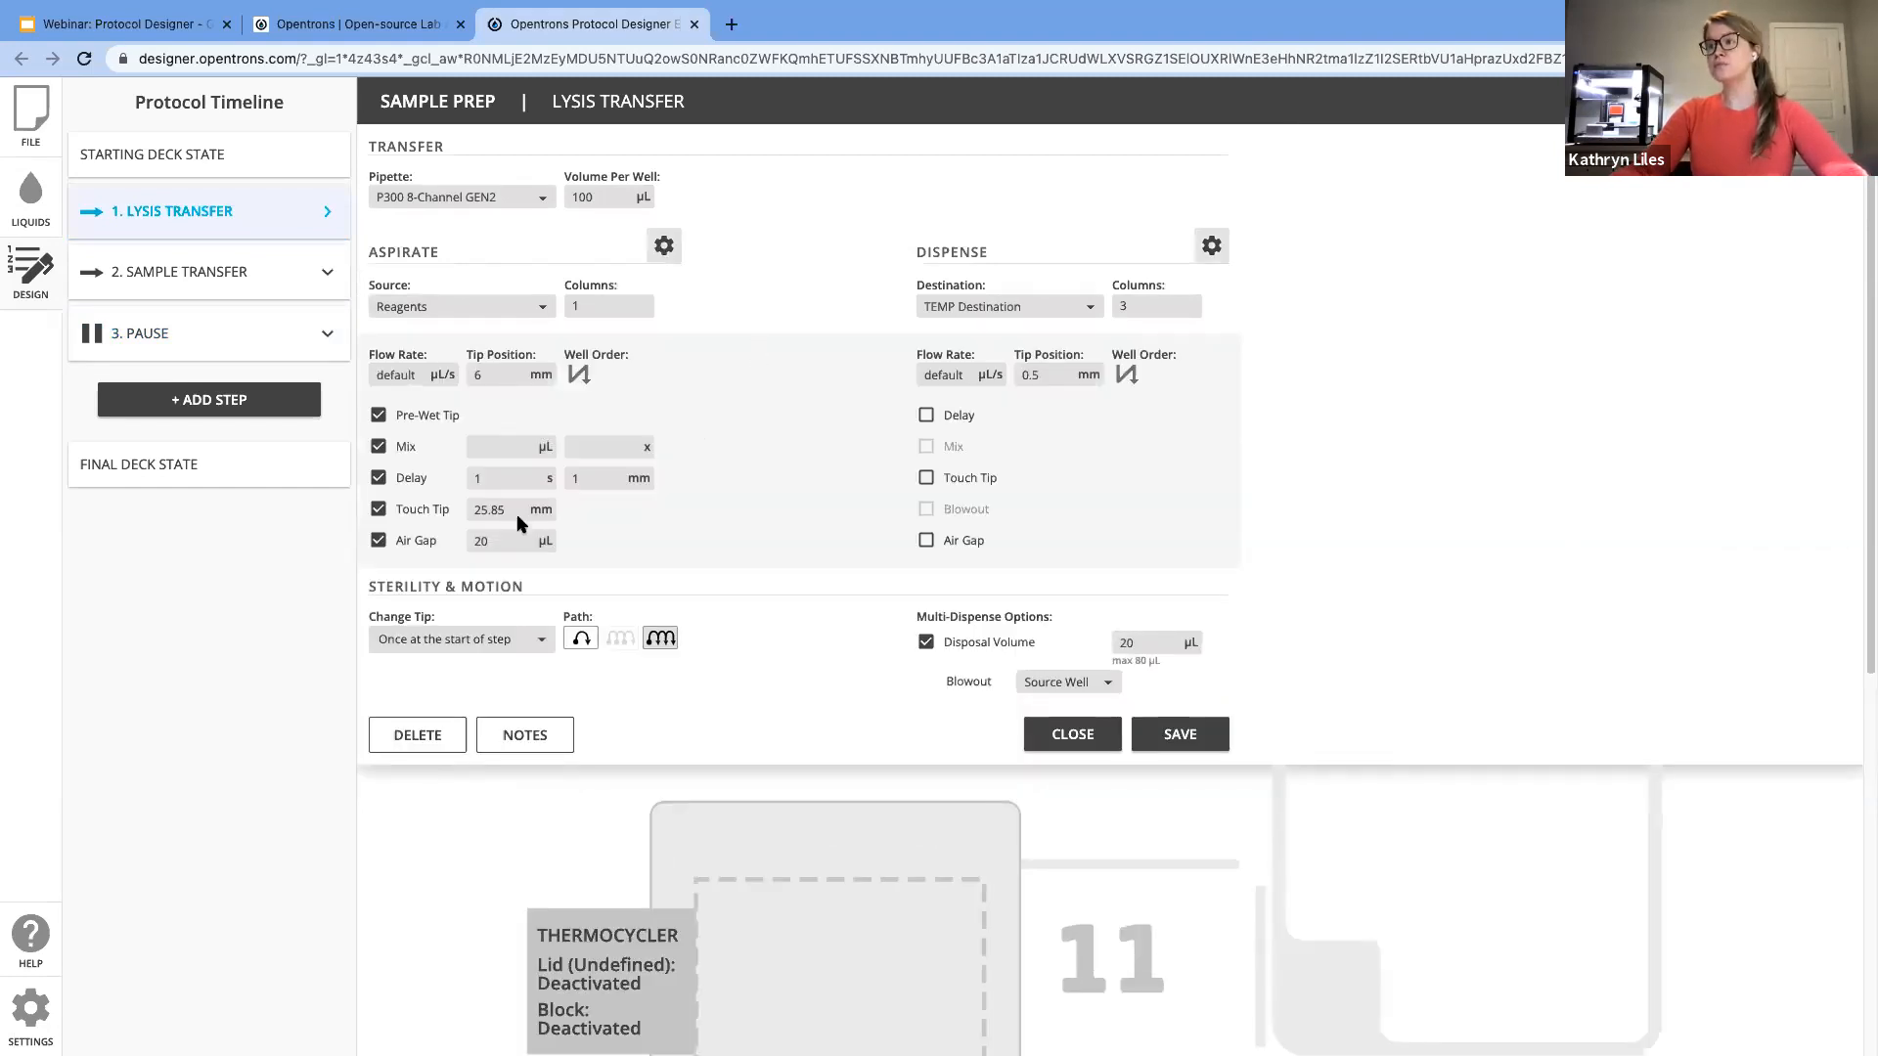
mouse_move(507, 510)
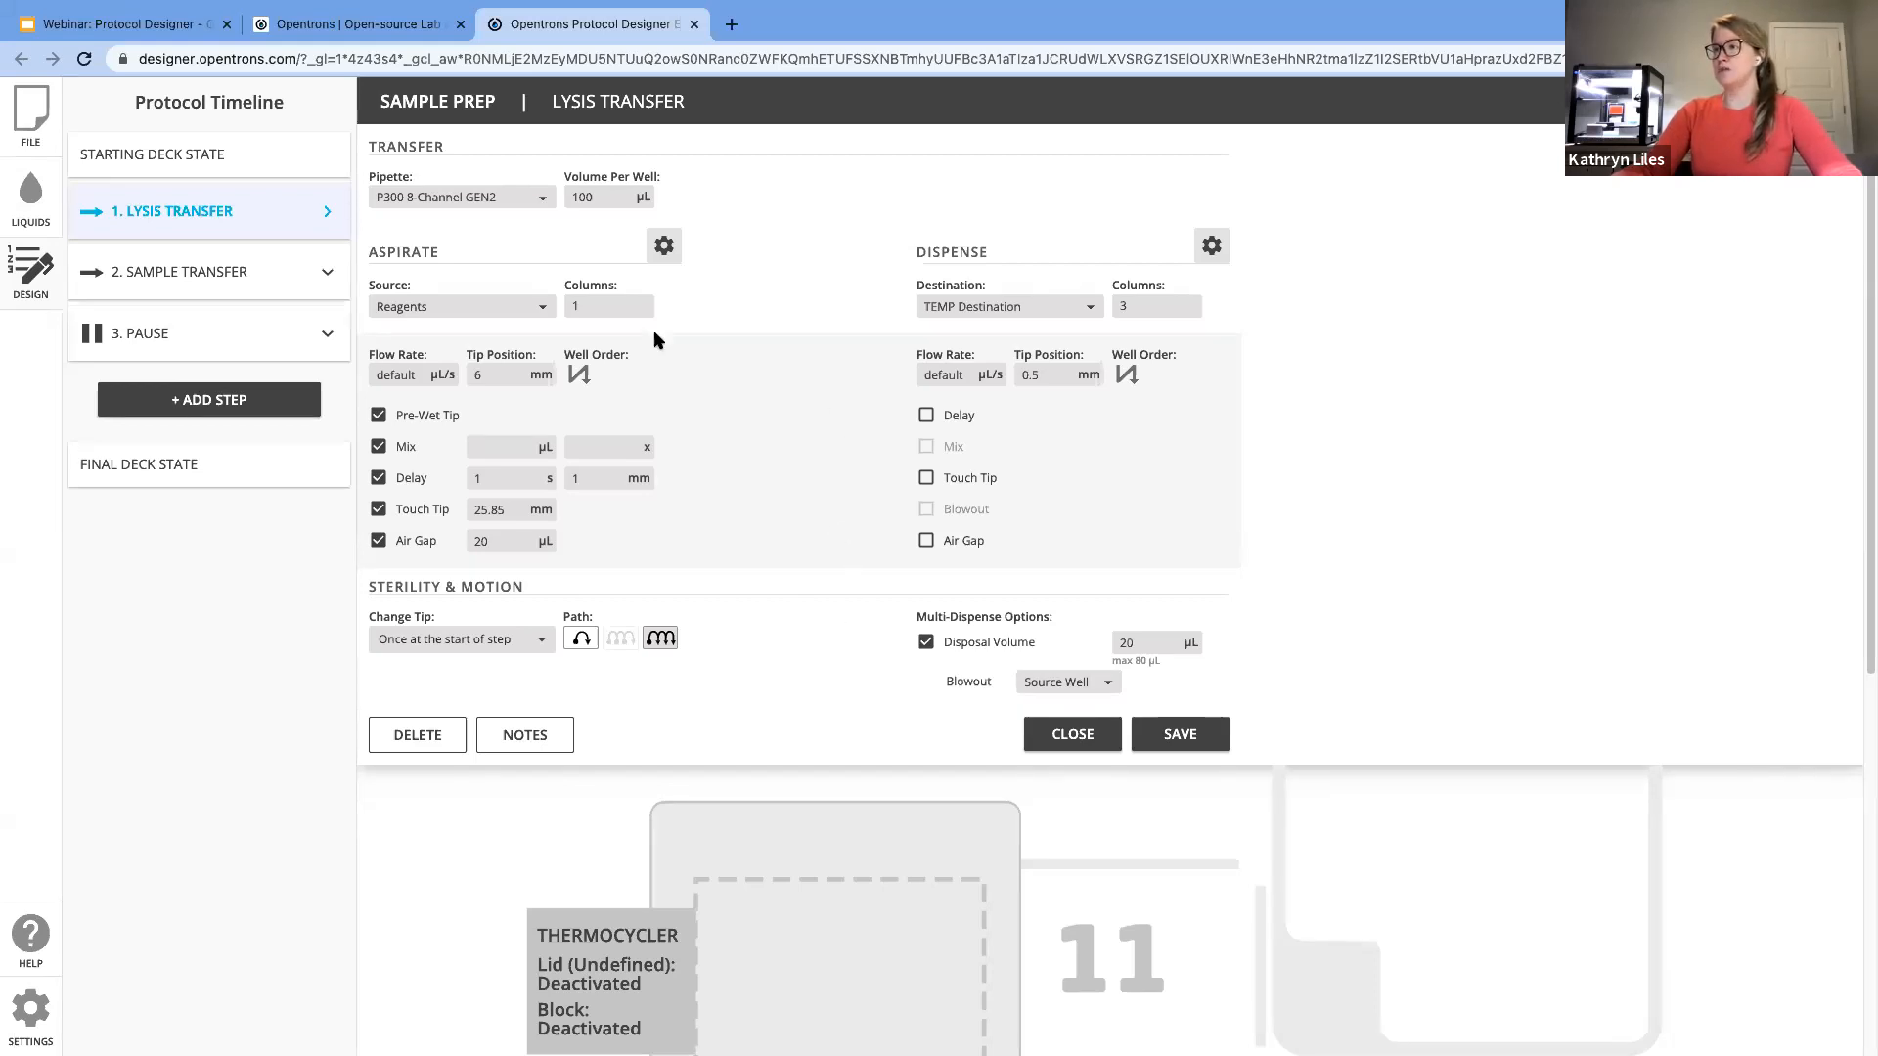
mouse_move(526, 366)
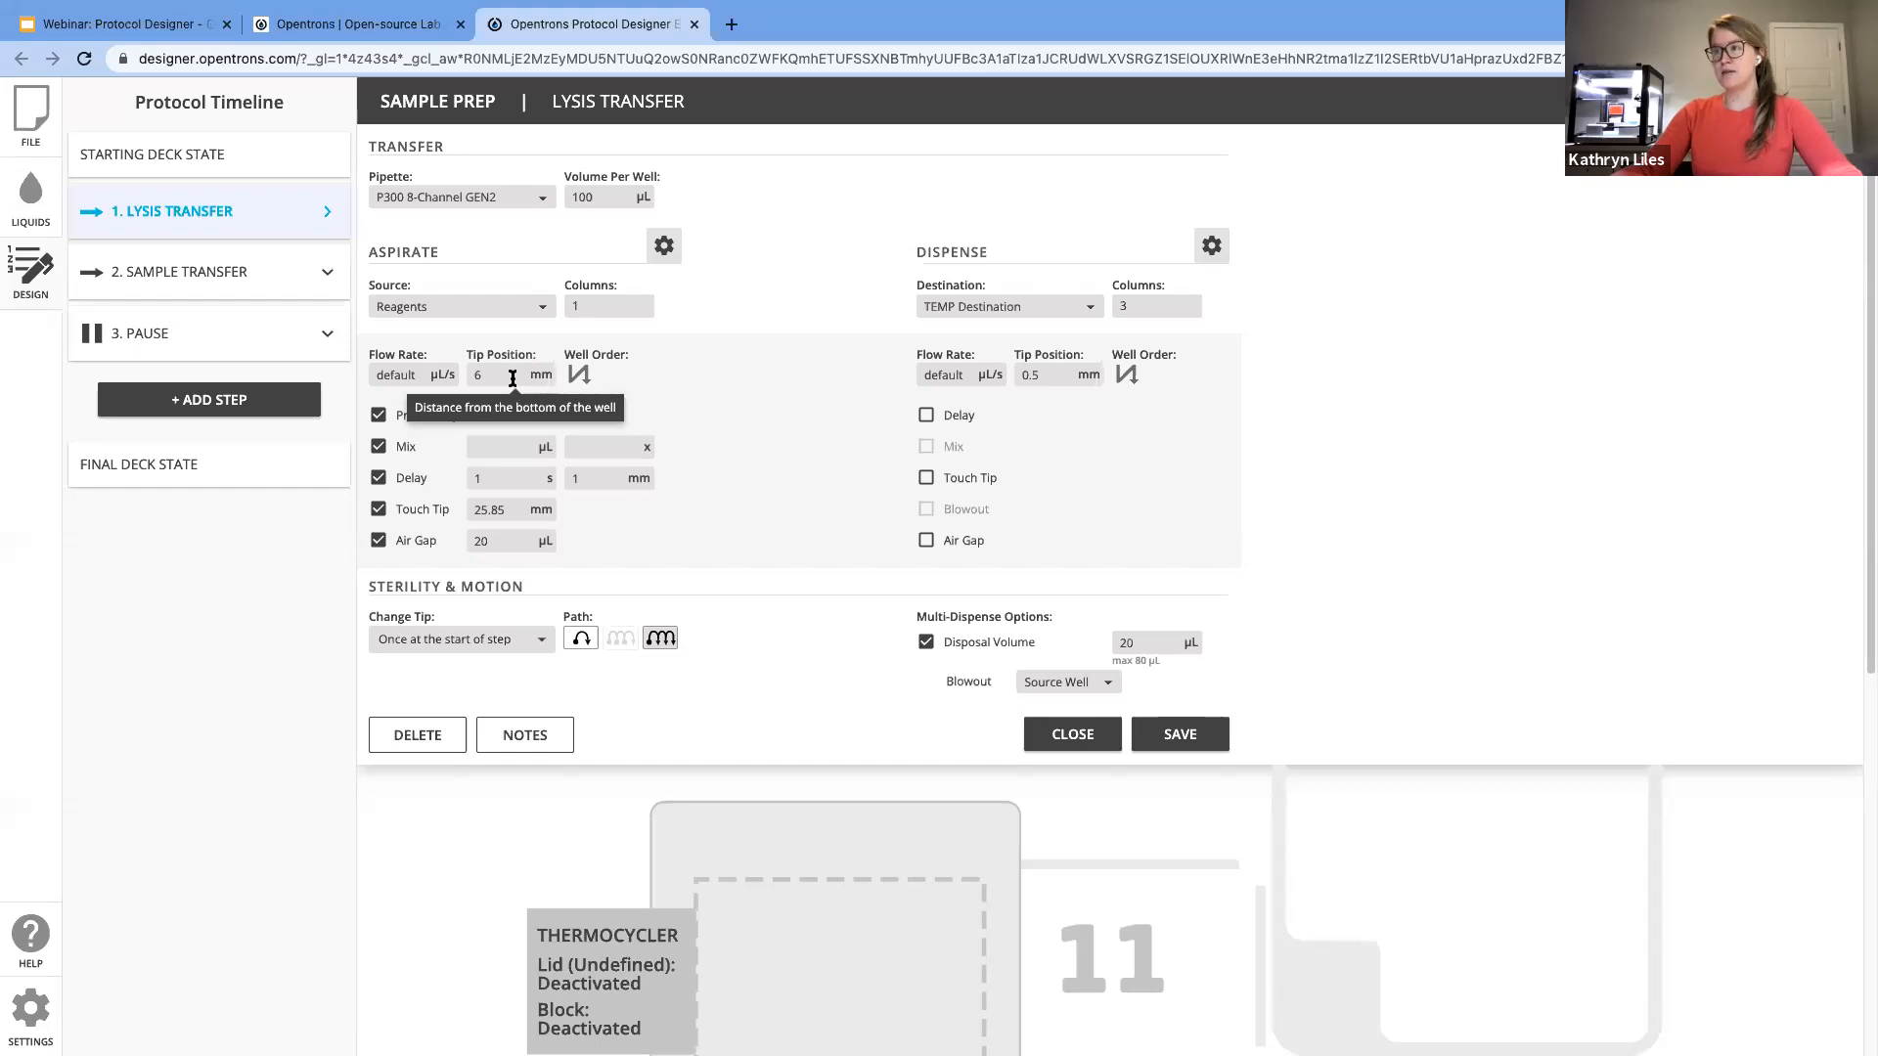
drag(467, 354, 557, 358)
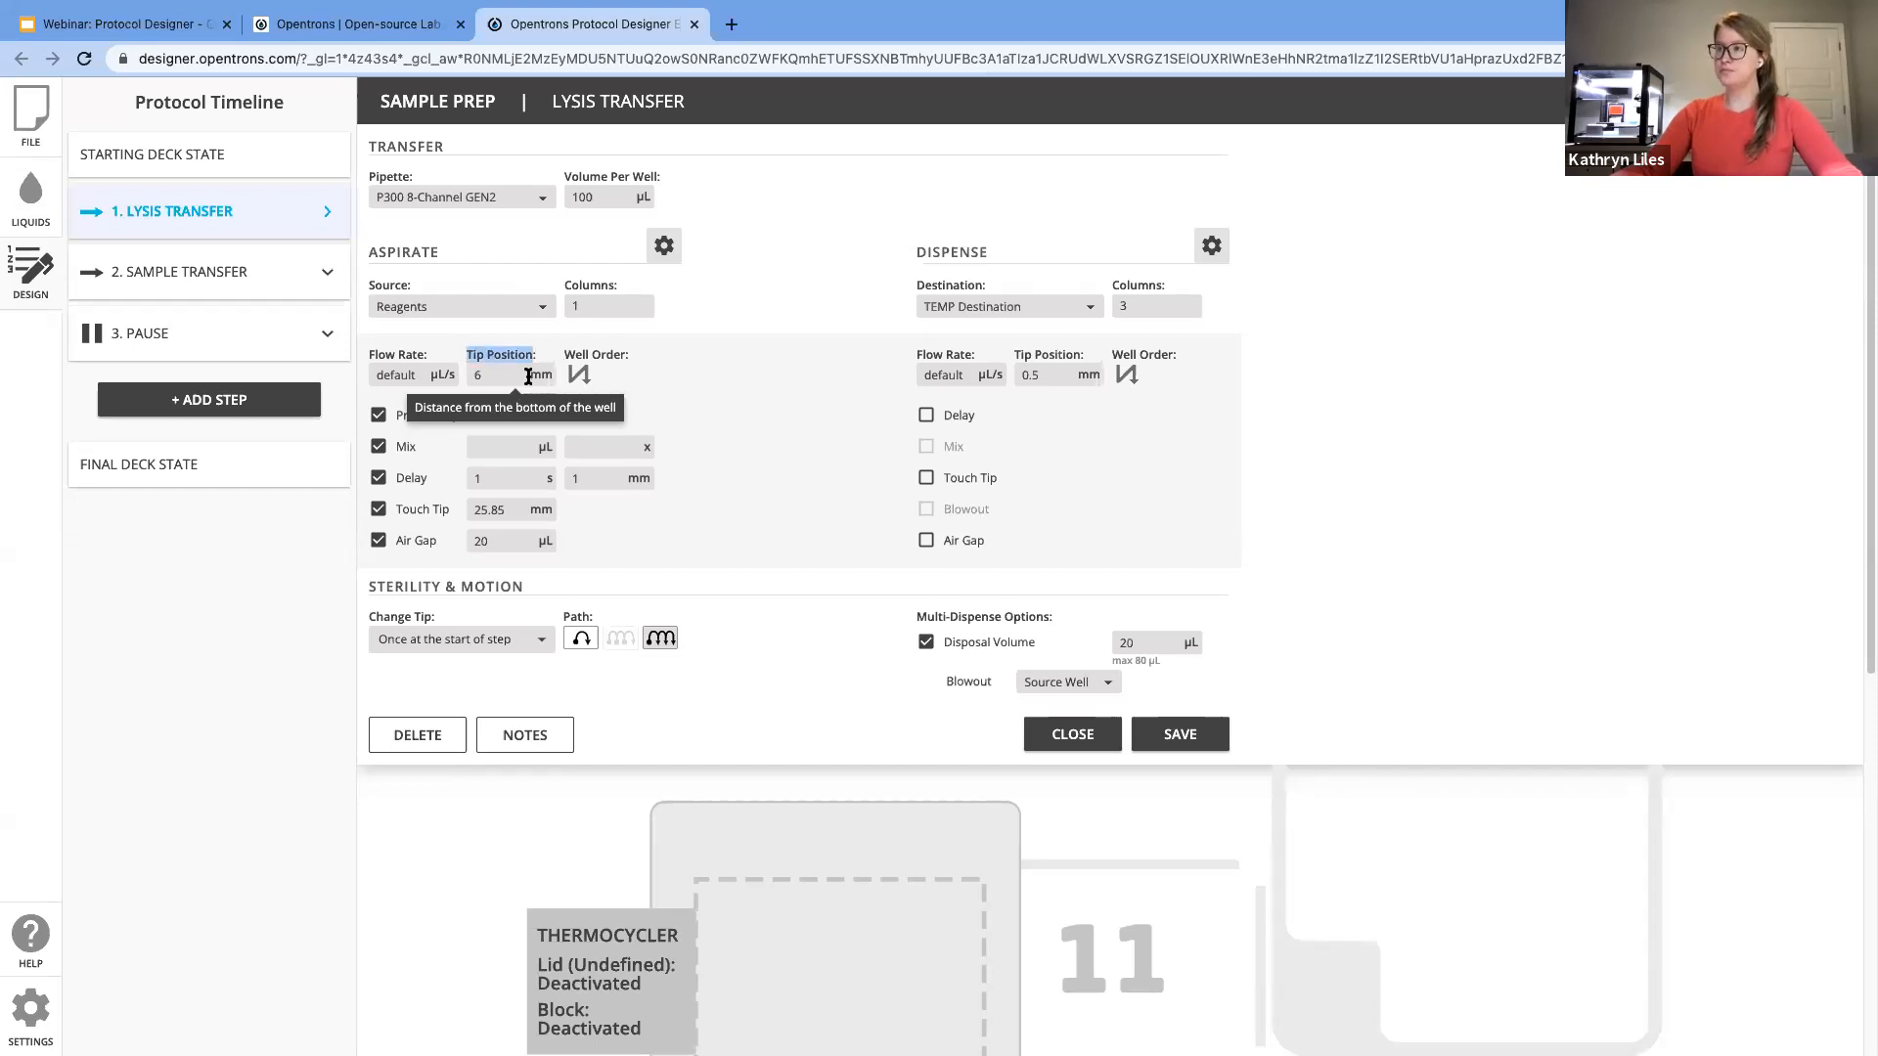
click(528, 375)
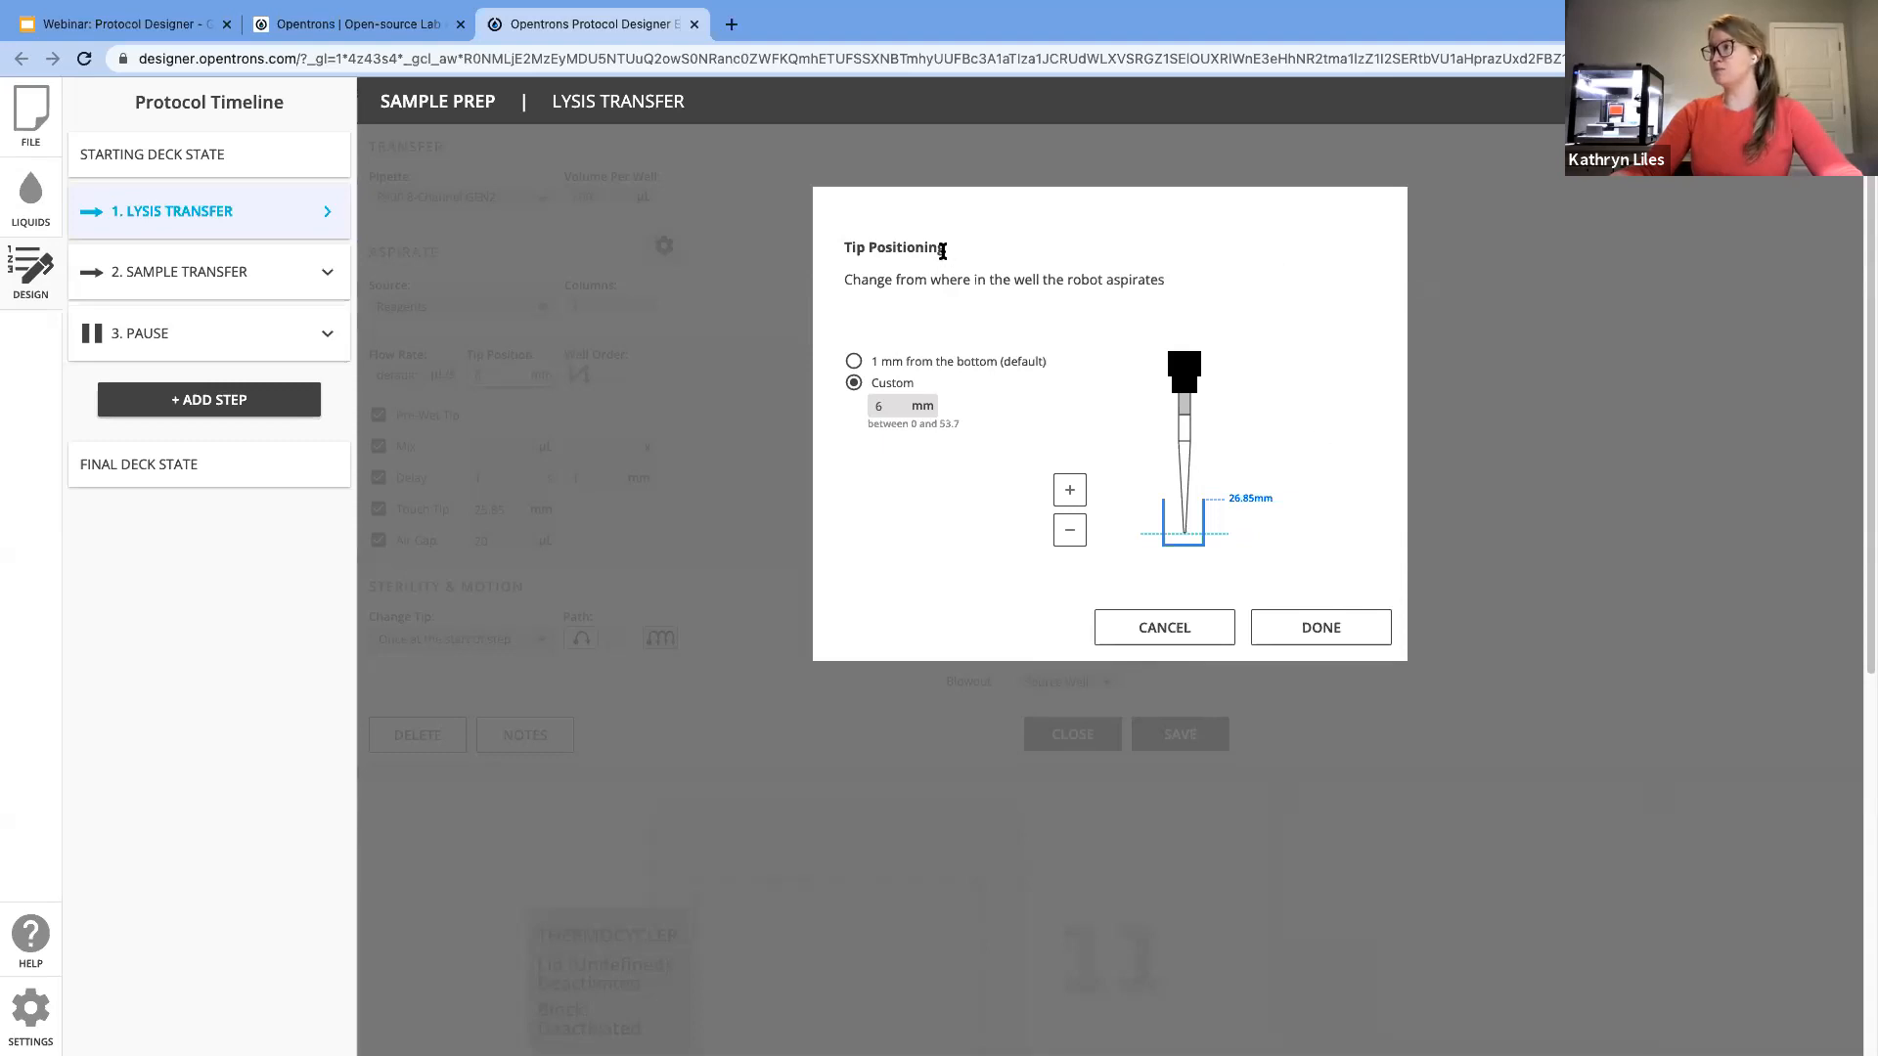
click(909, 363)
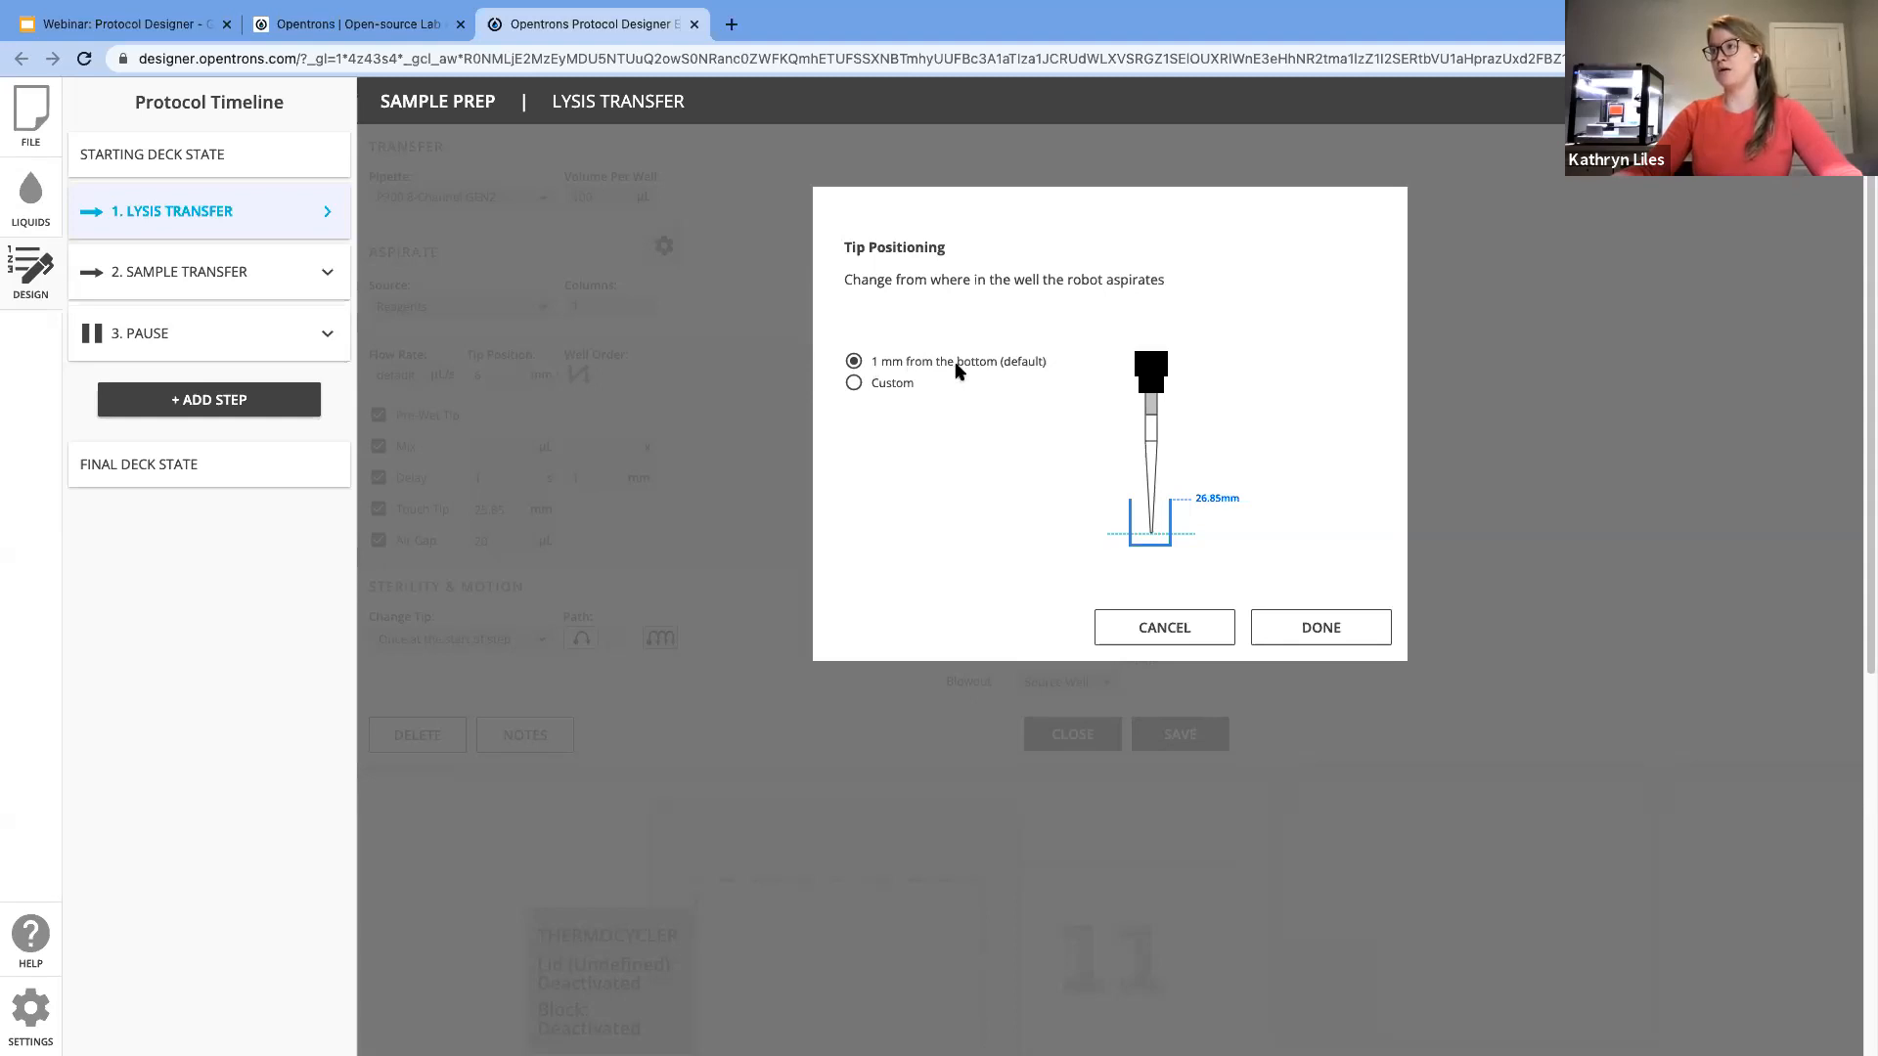
click(897, 385)
click(1065, 492)
click(1065, 492)
click(1065, 492)
click(1065, 492)
click(1065, 492)
click(1065, 492)
click(1071, 534)
click(1071, 534)
click(1071, 534)
click(1071, 534)
click(1071, 534)
click(1071, 534)
click(1071, 534)
click(1071, 534)
click(1070, 494)
click(1069, 494)
click(1070, 494)
click(1069, 494)
click(1069, 538)
click(1068, 538)
click(1068, 538)
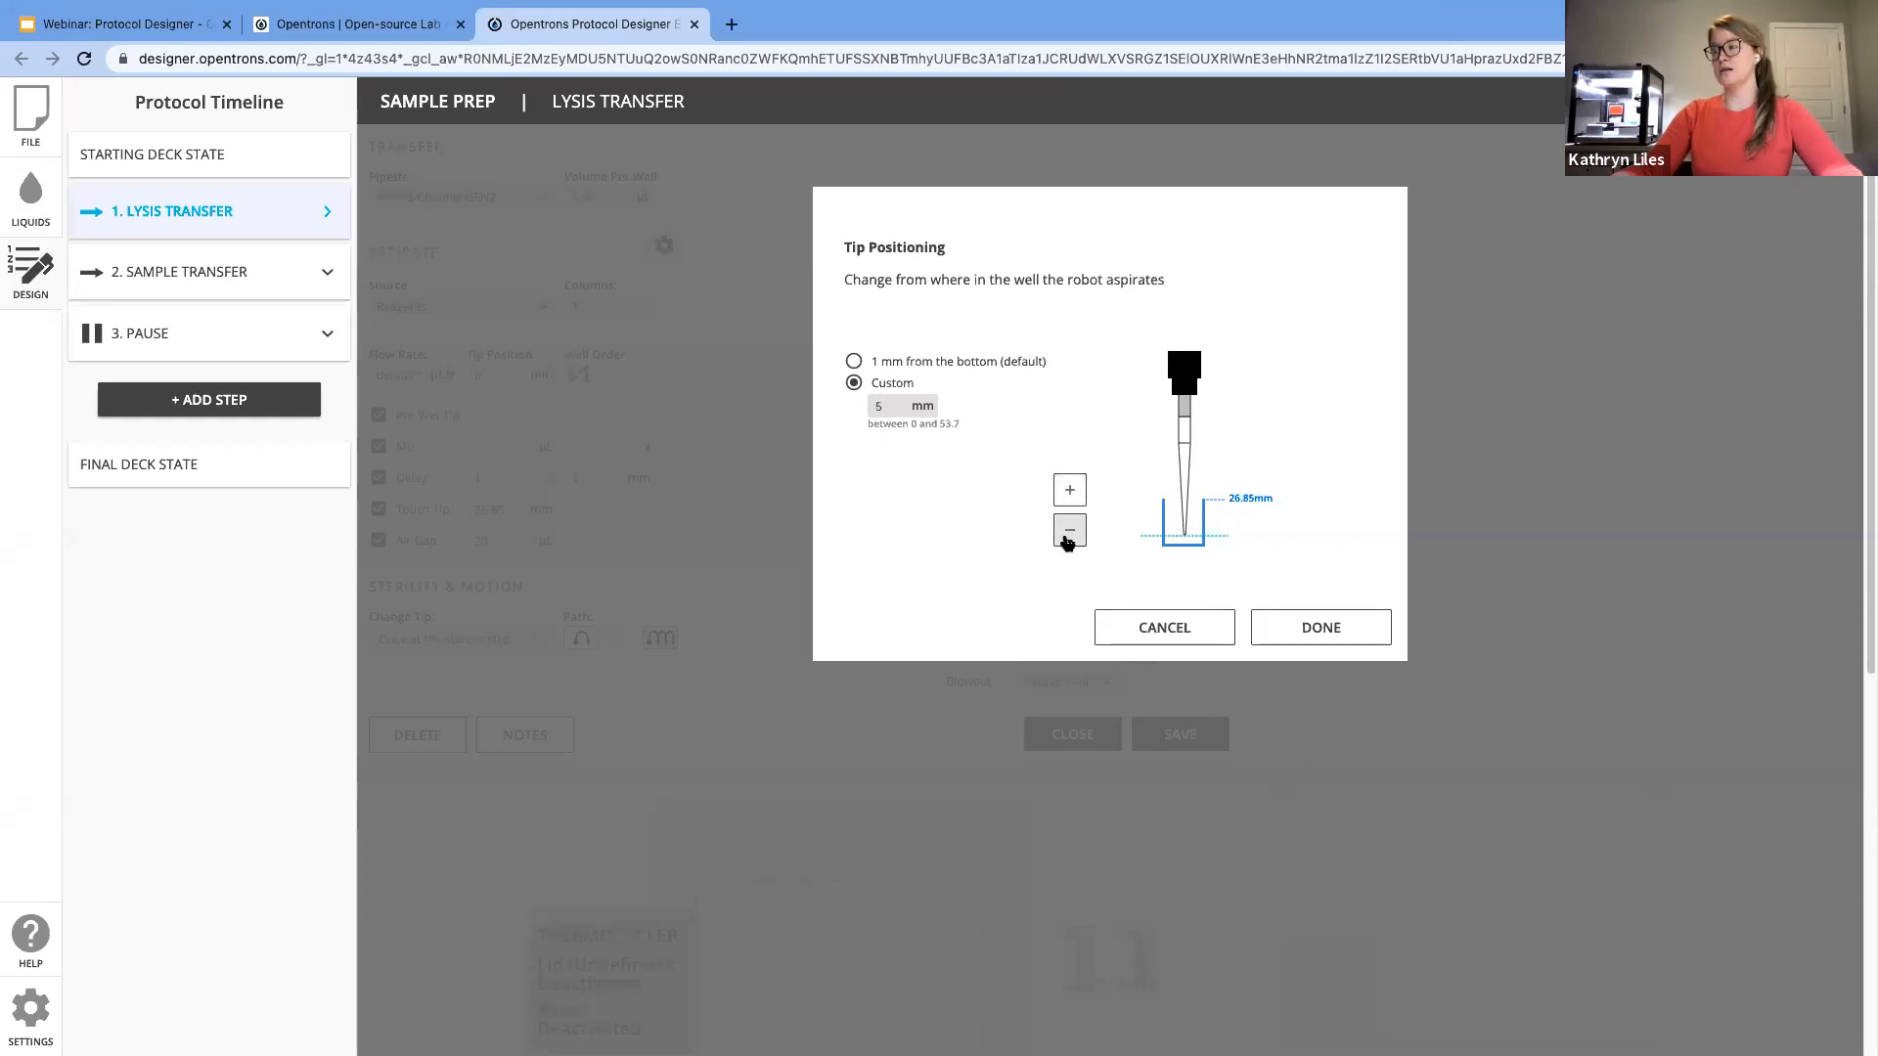
click(1322, 628)
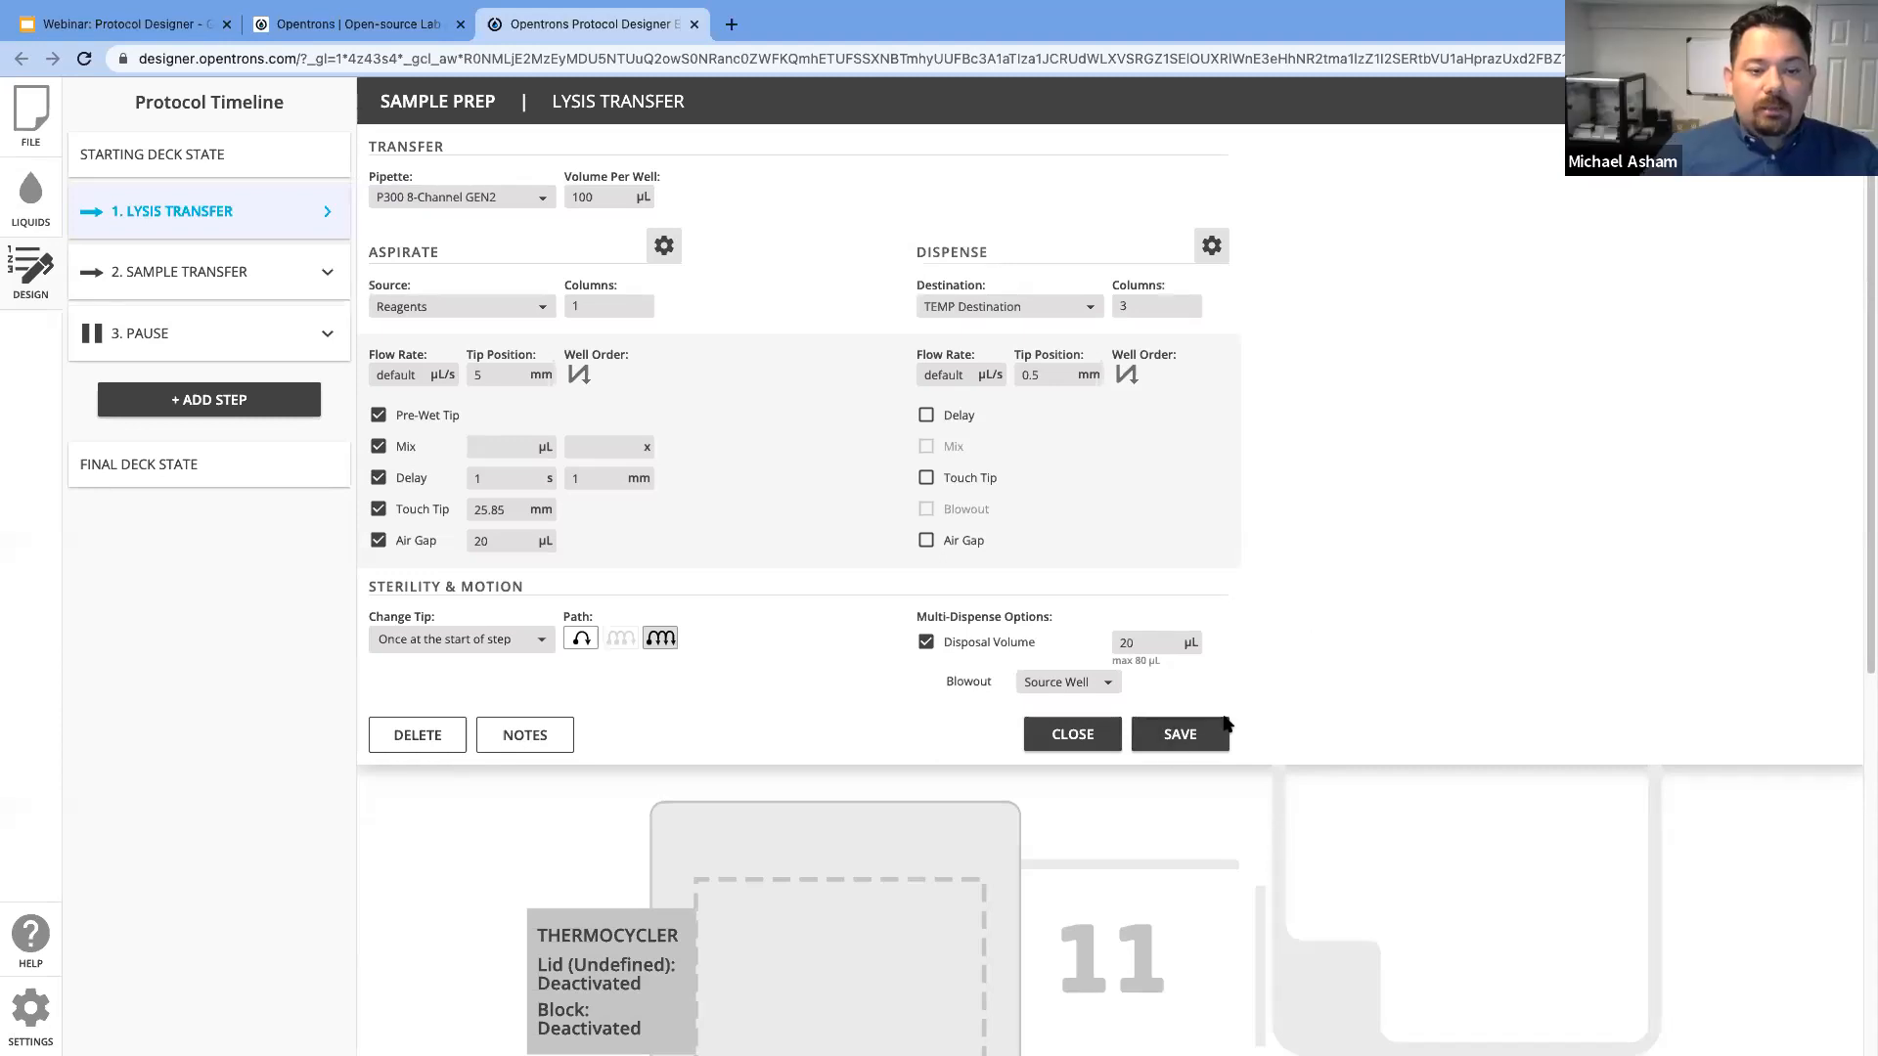
click(1186, 734)
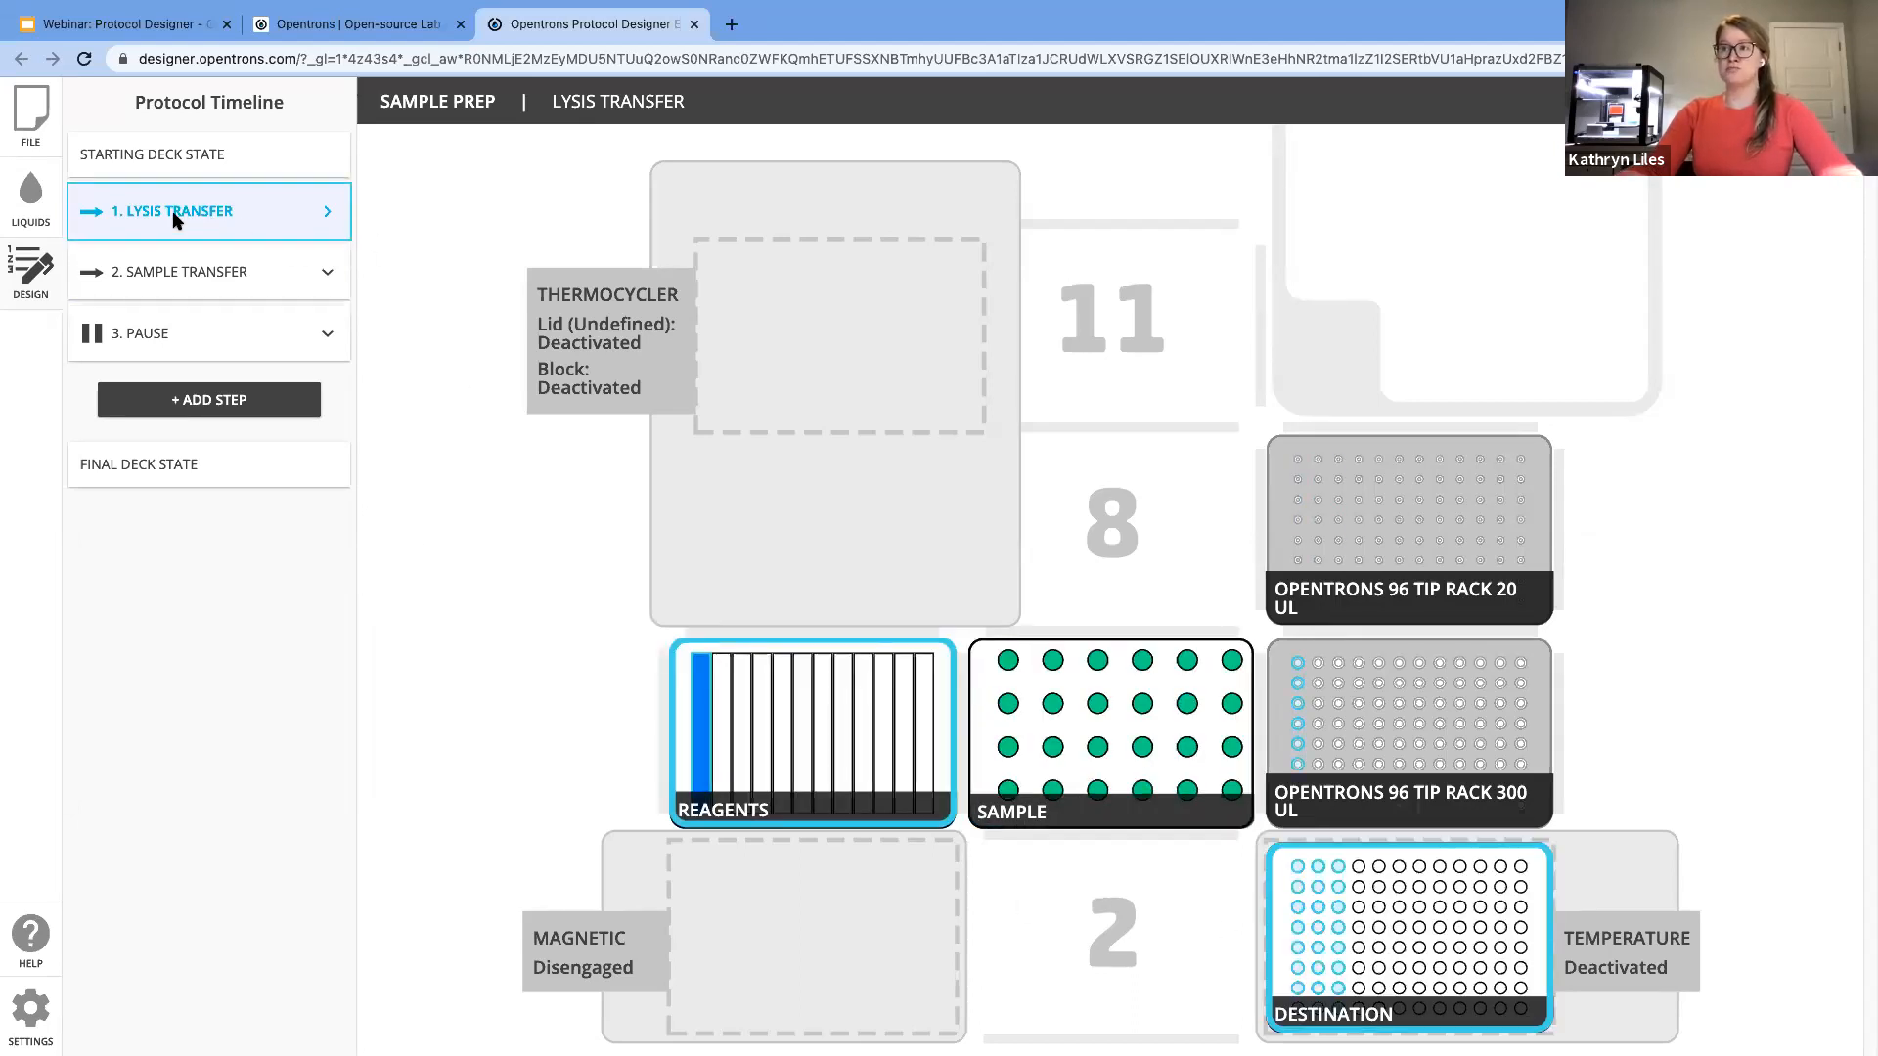
Step: Reselect columns 1 to 3 of the destination plate for the Lysis Transfer, and save the selection and the step
click(262, 208)
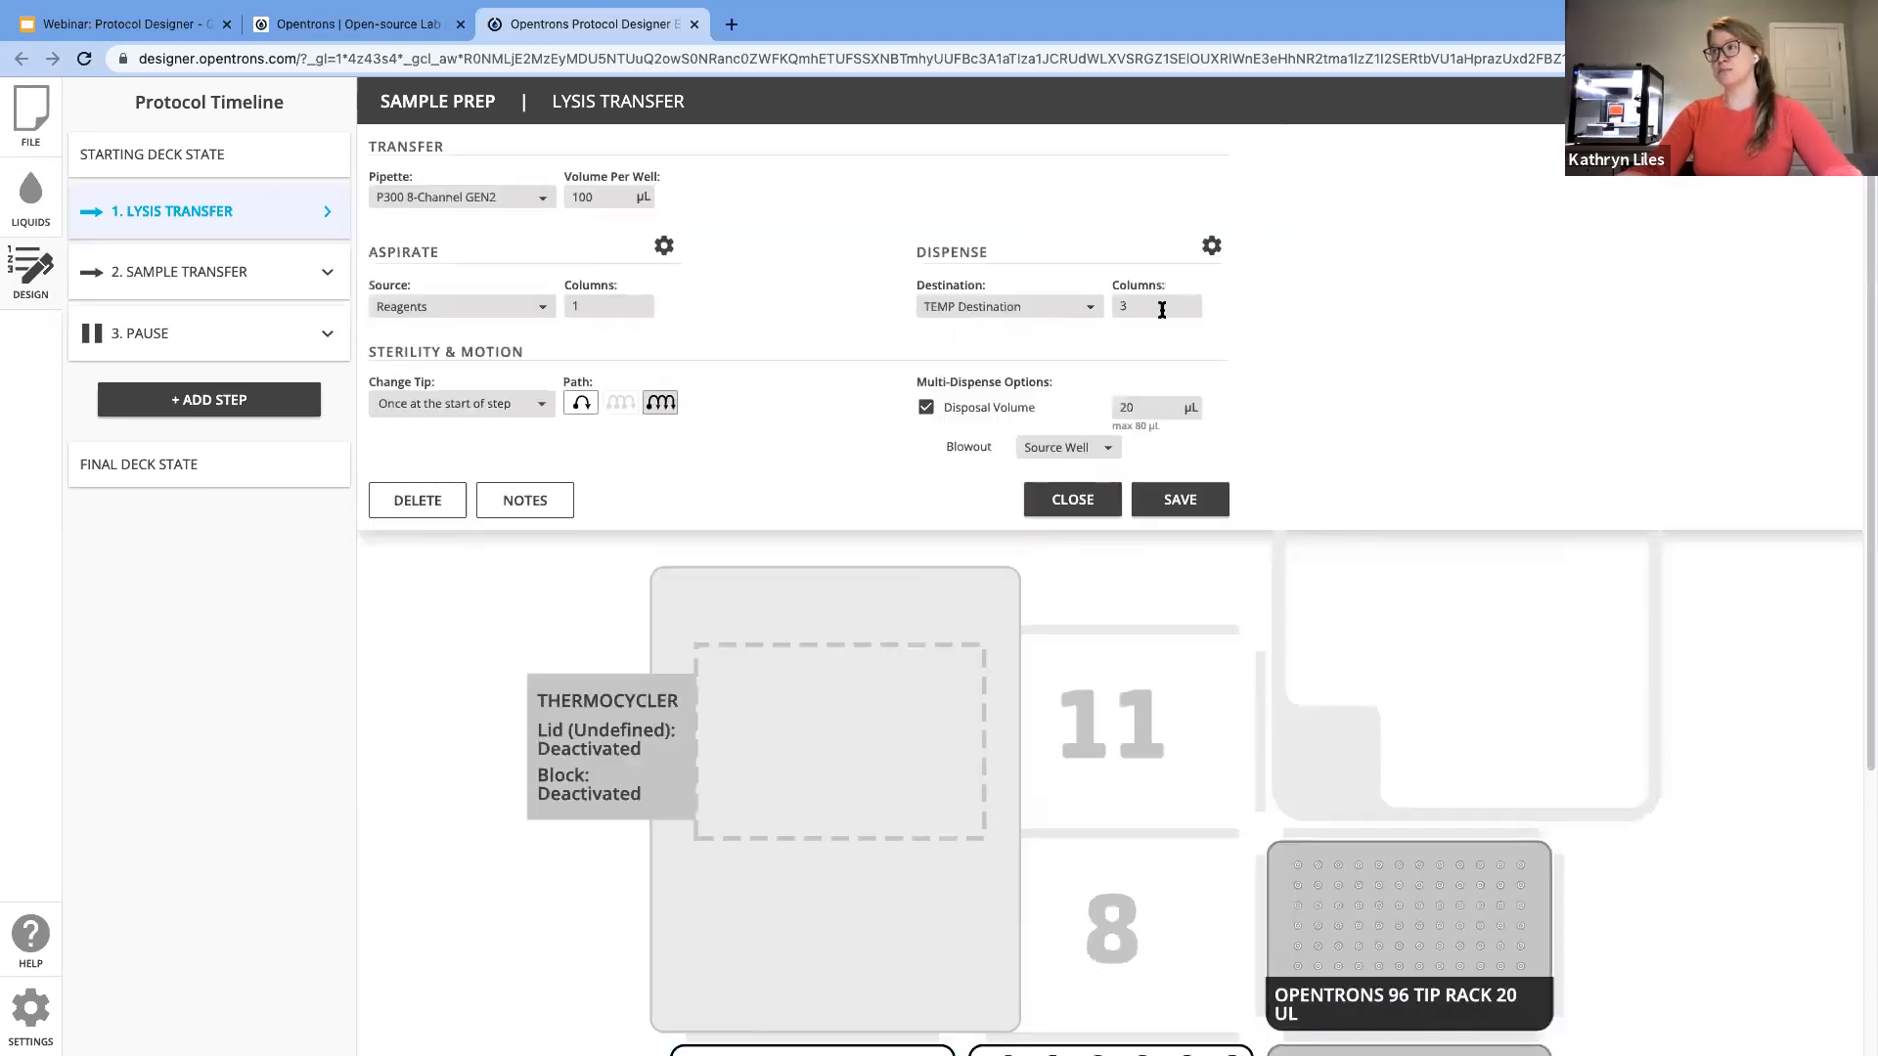
click(1164, 306)
drag(847, 285, 974, 587)
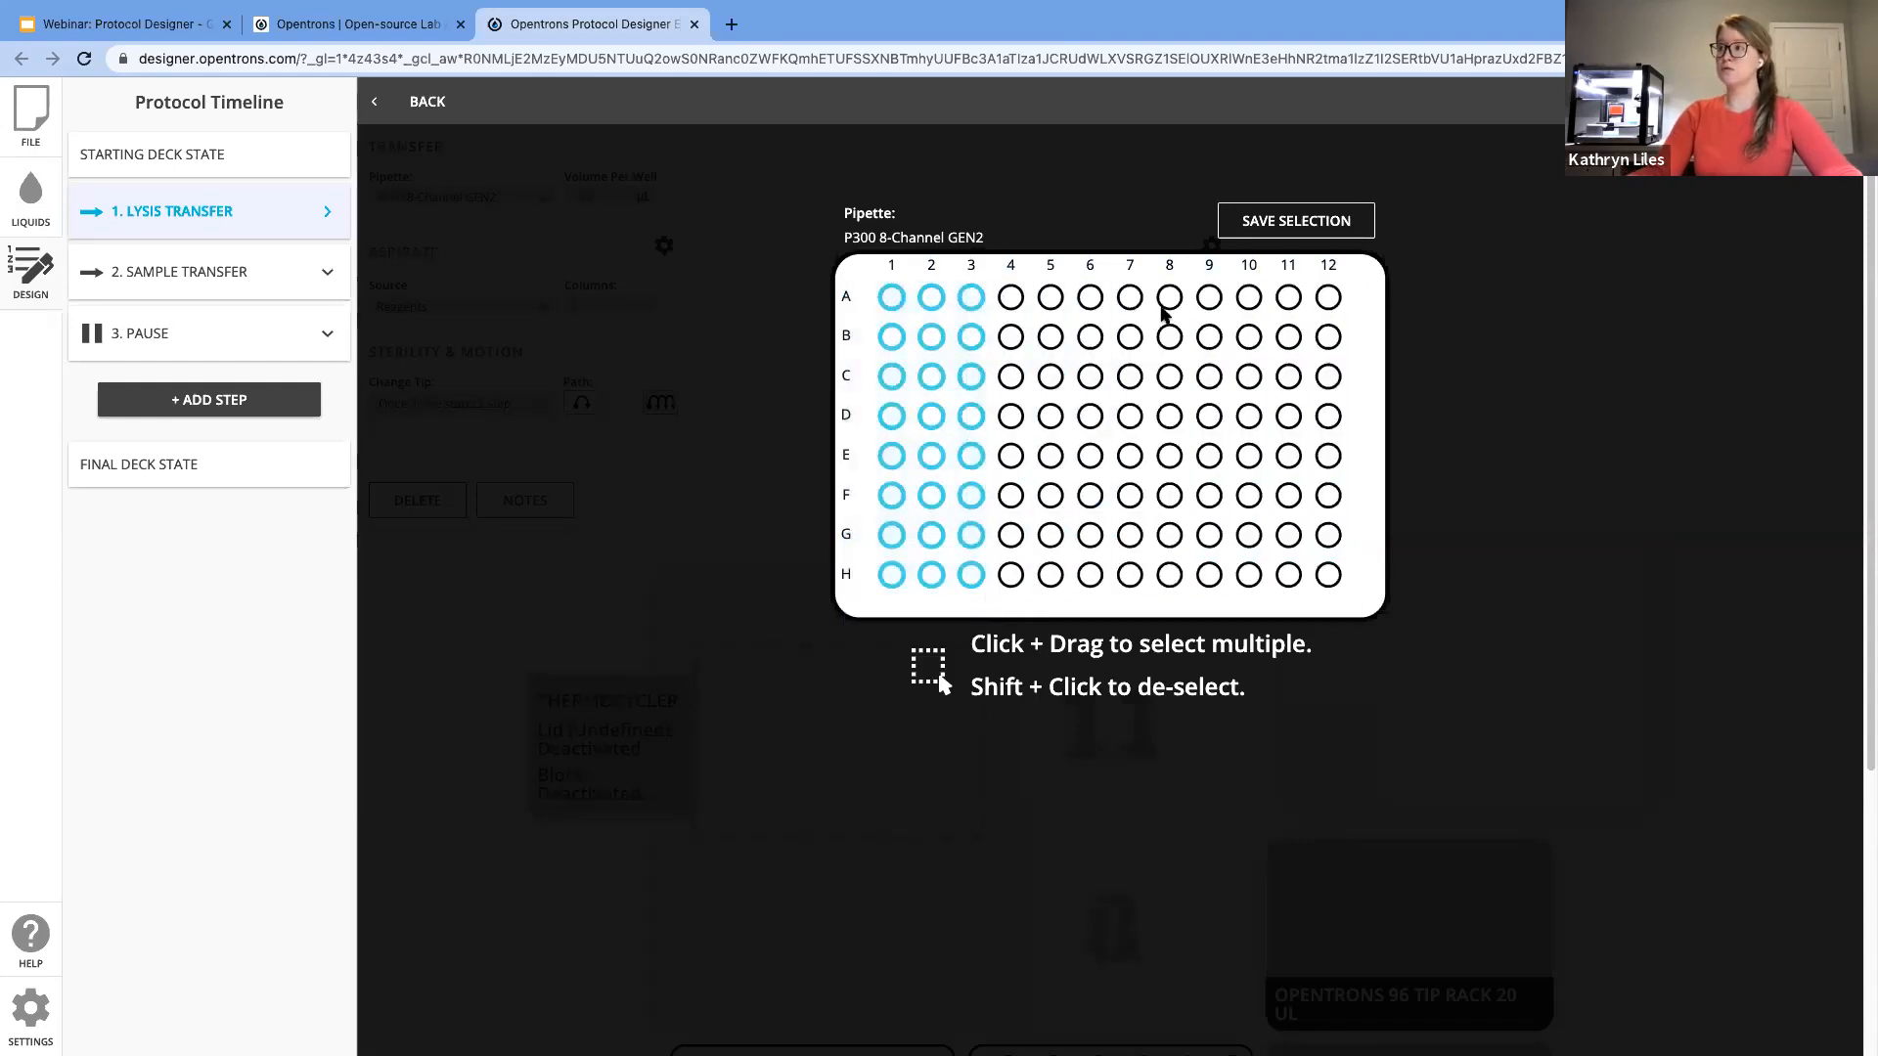
click(1274, 217)
click(1211, 506)
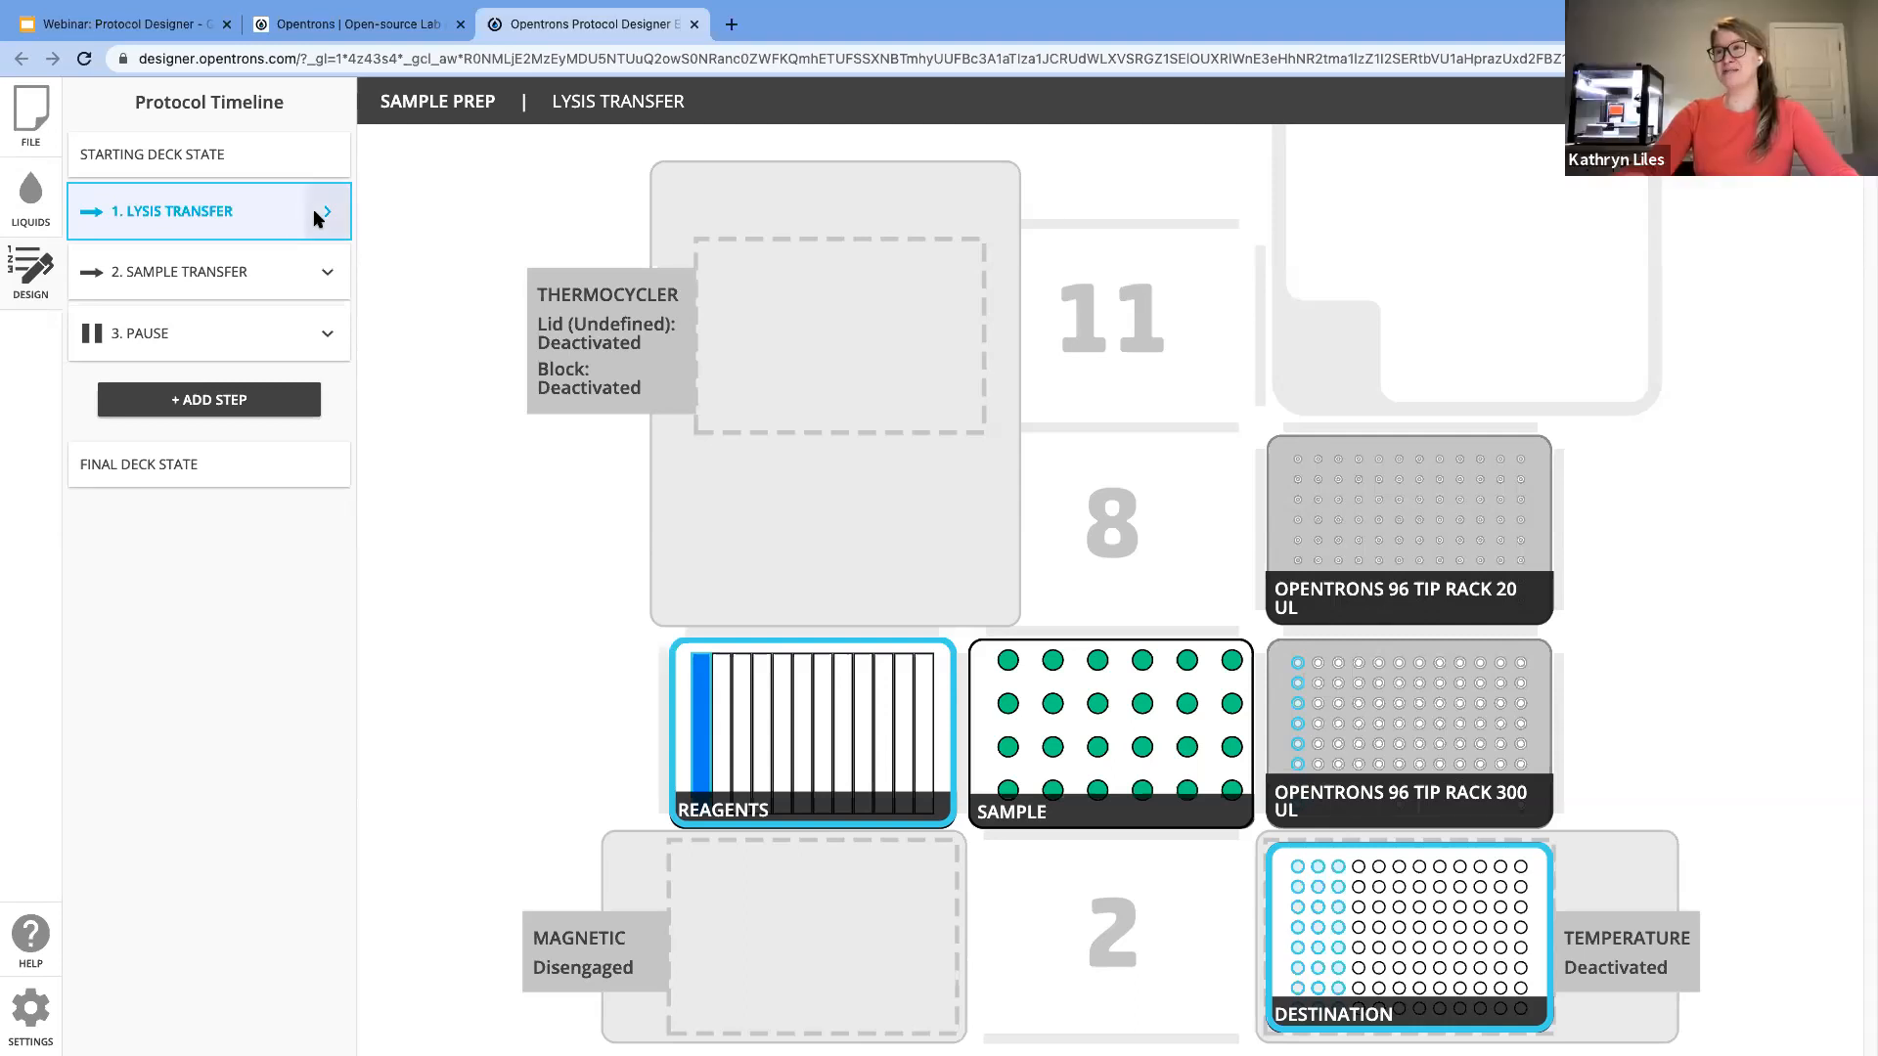
Step: Reopen the Lysis Transfer step and examine its advanced aspirate and dispense settings
click(264, 217)
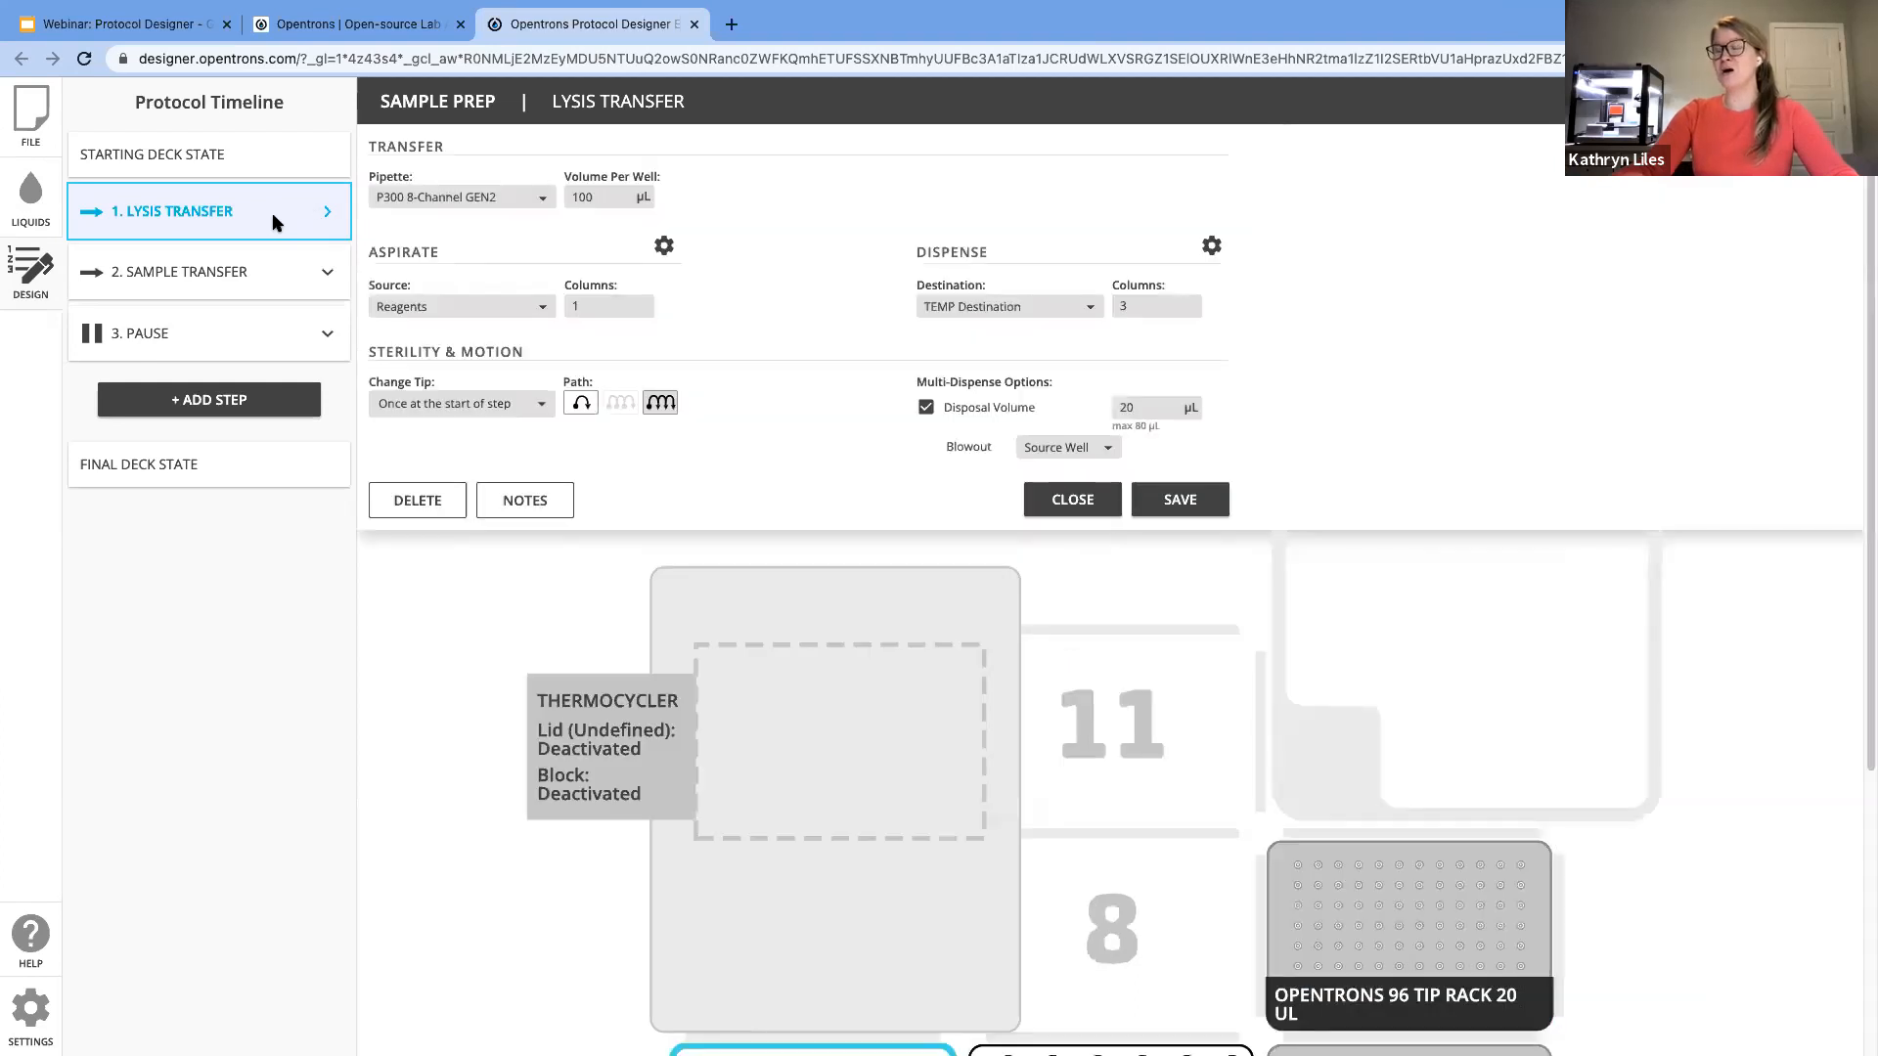
click(665, 248)
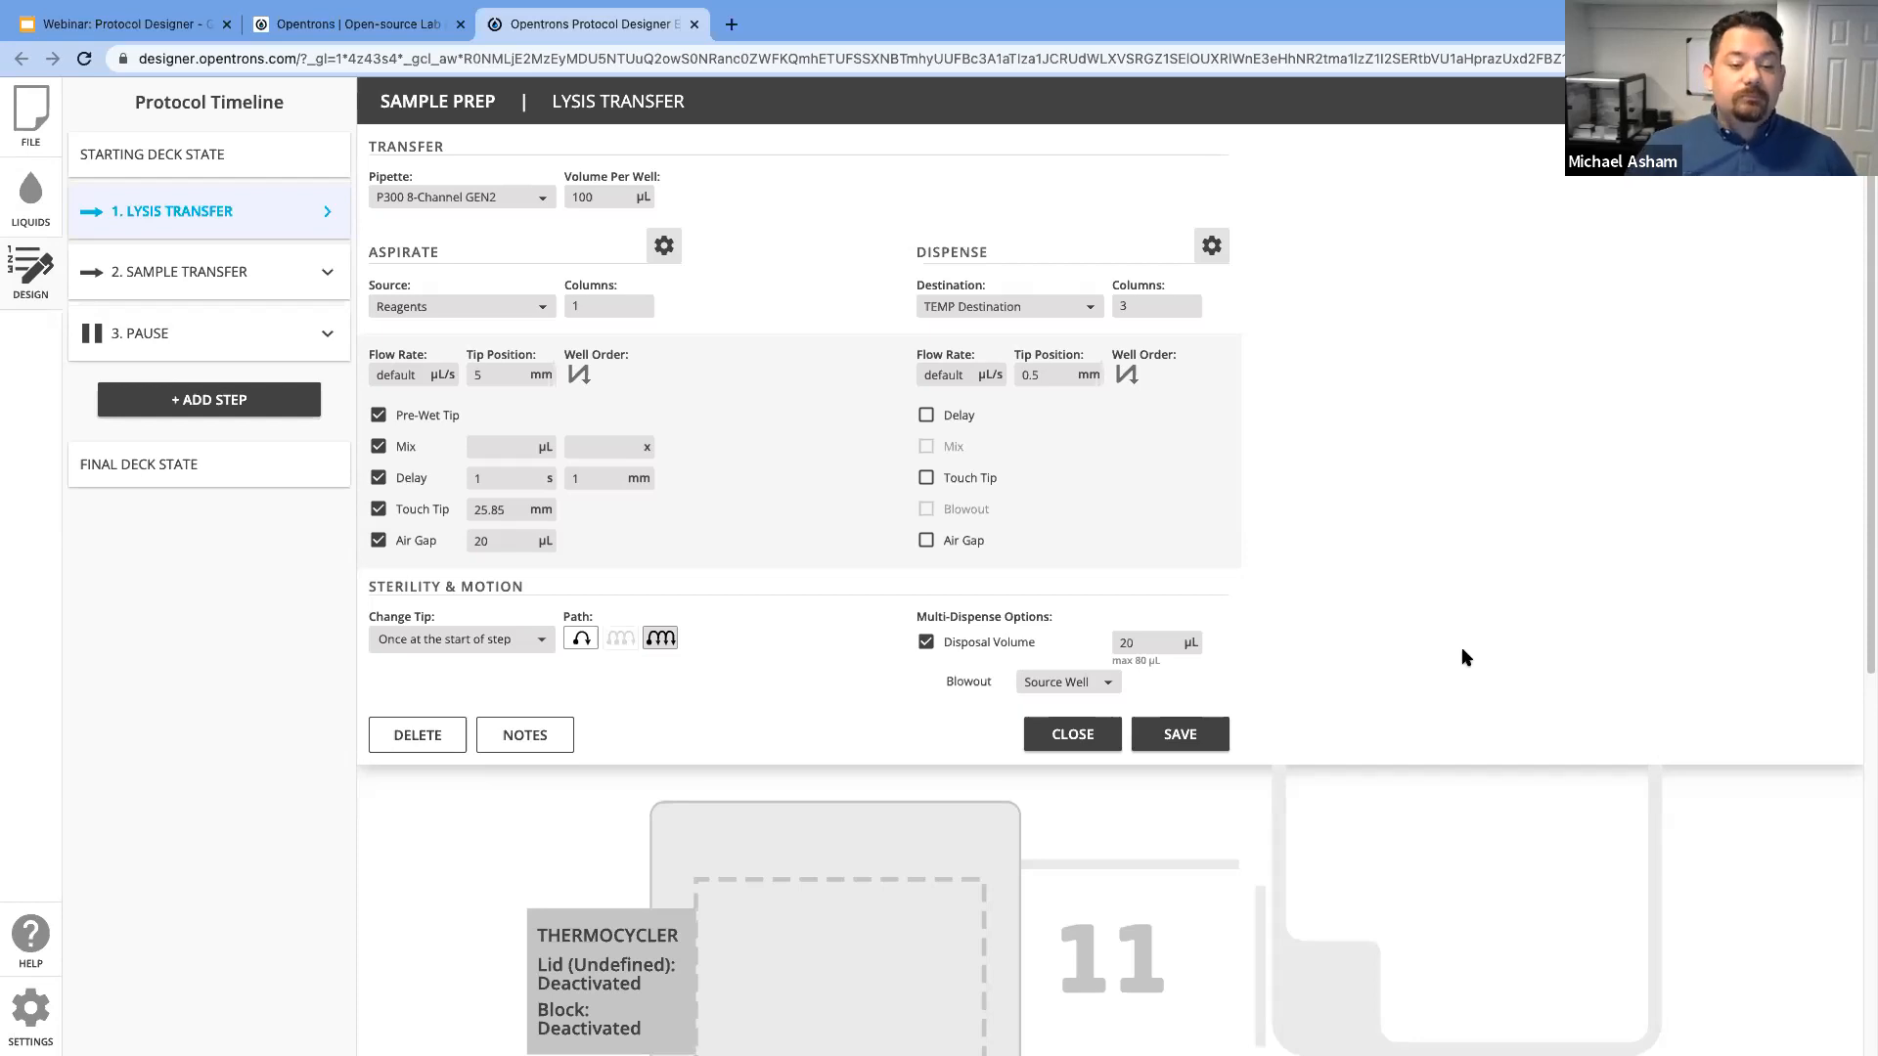
scroll(1465, 657, down, 1)
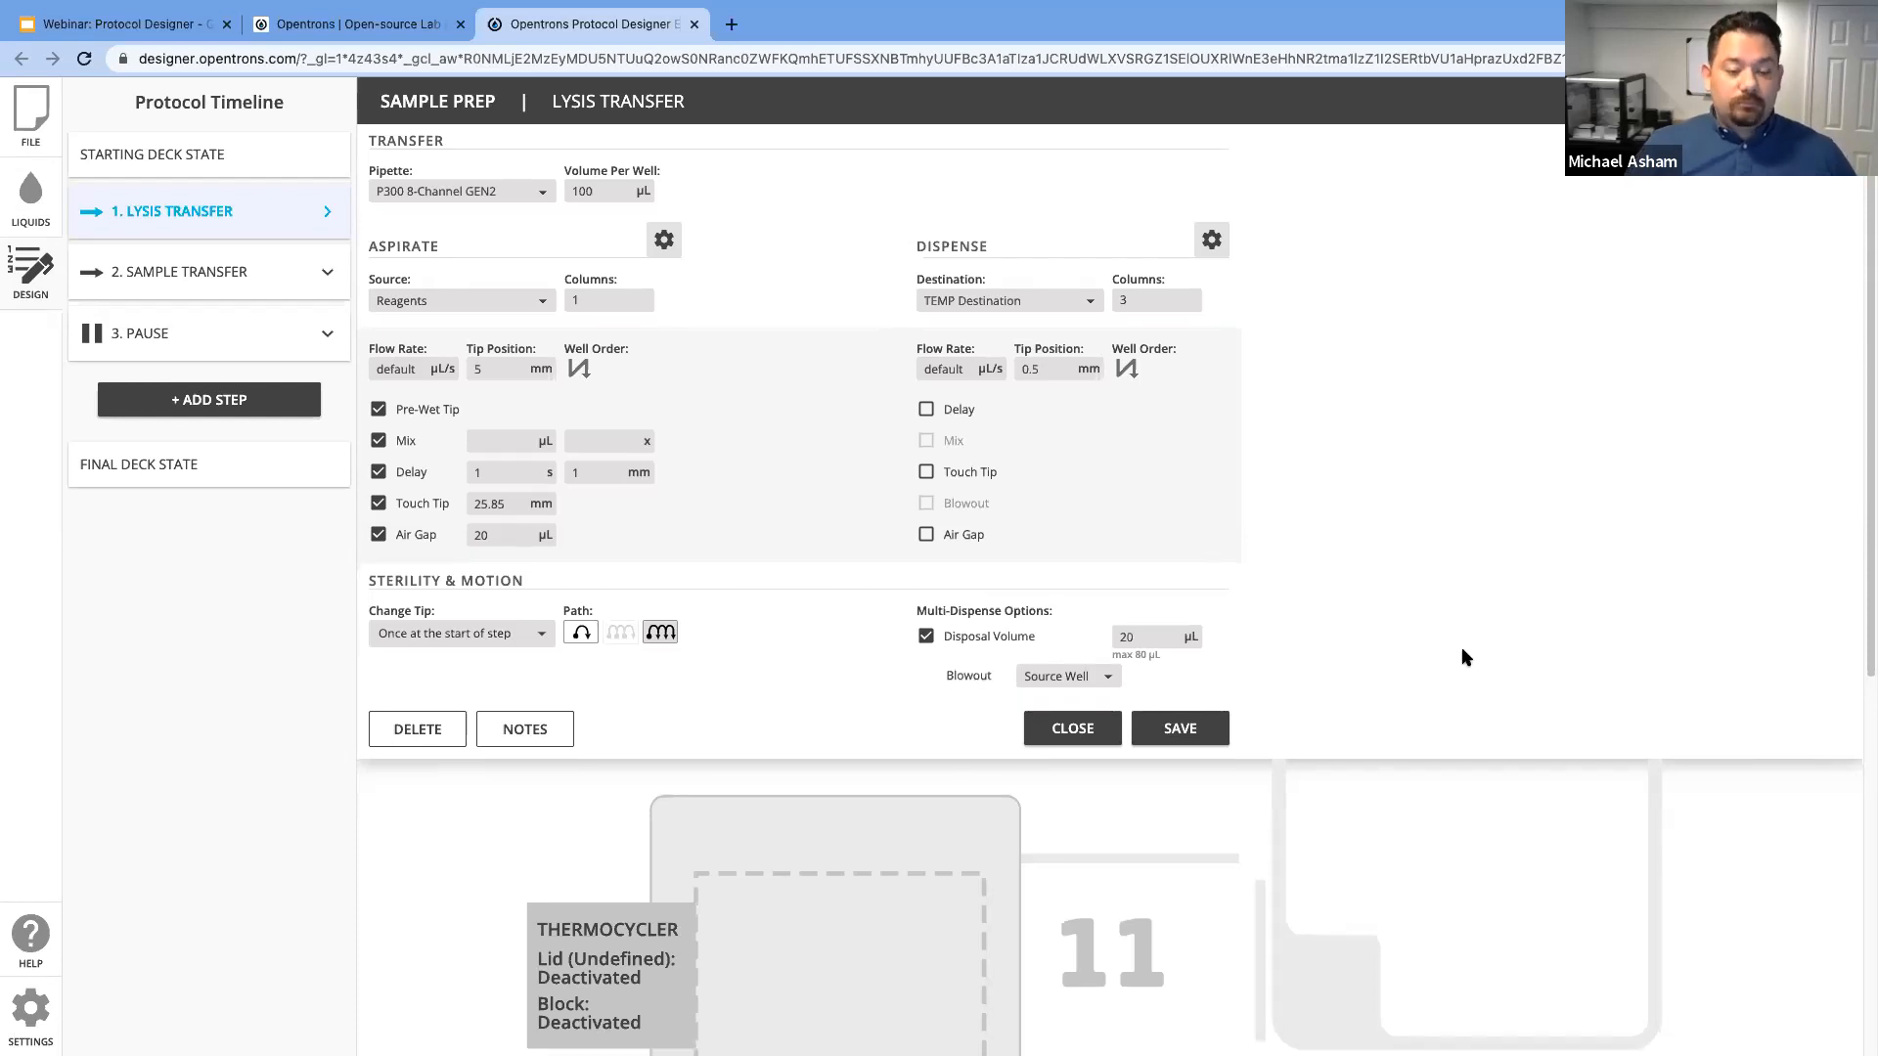
Step: Close the Lysis Transfer step's settings and examine the deck map
click(1073, 728)
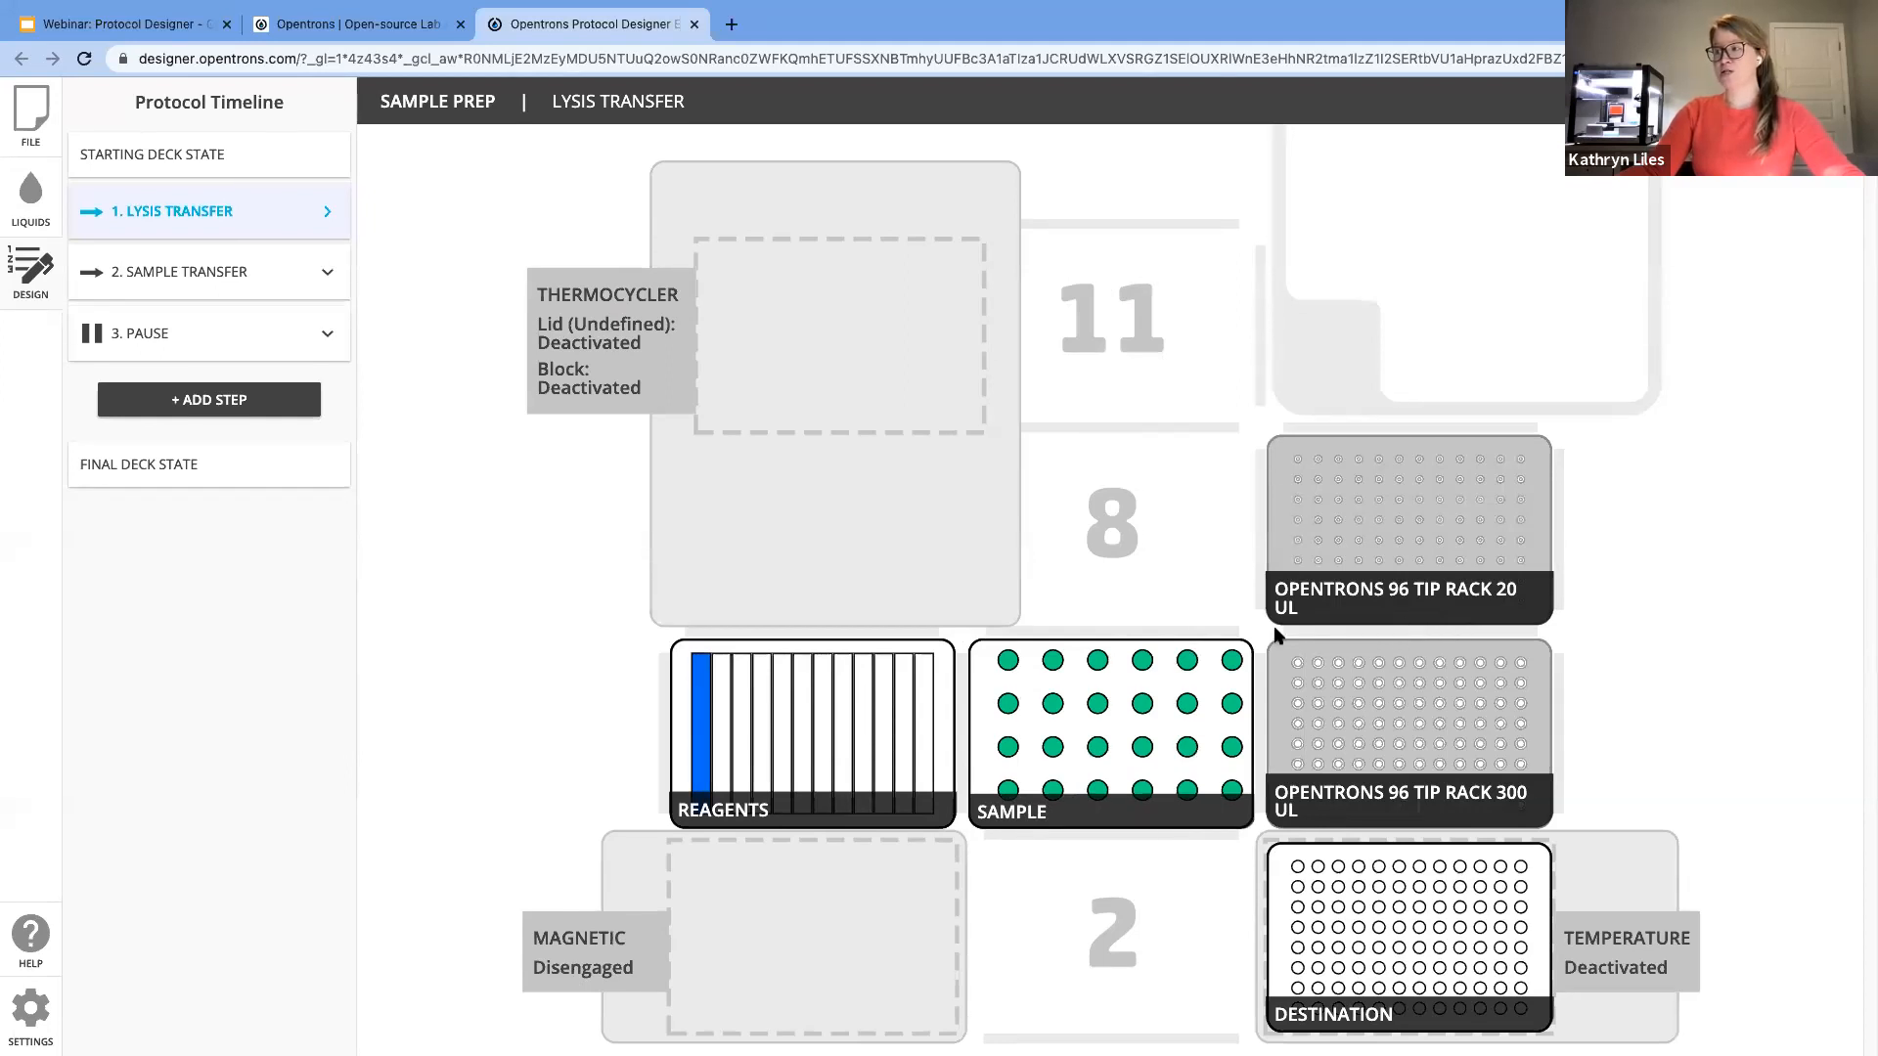
mouse_move(1155, 741)
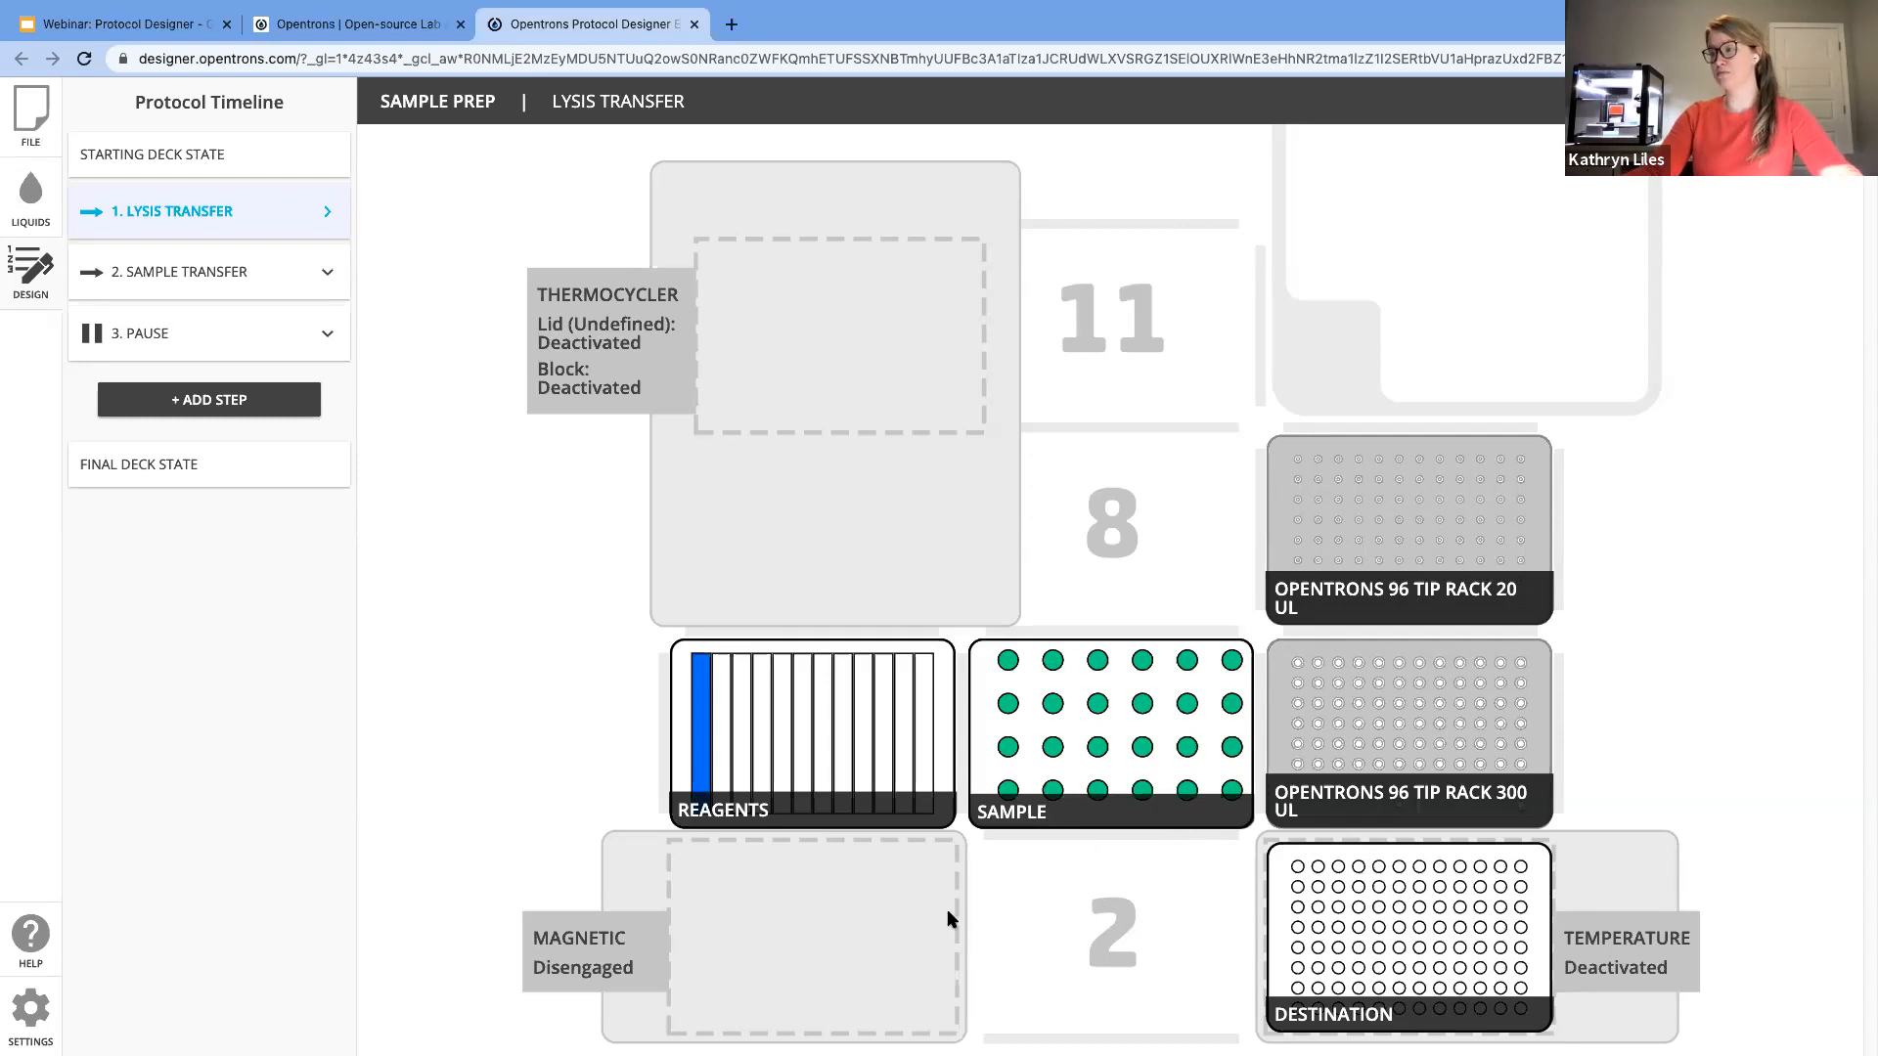
mouse_move(1086, 828)
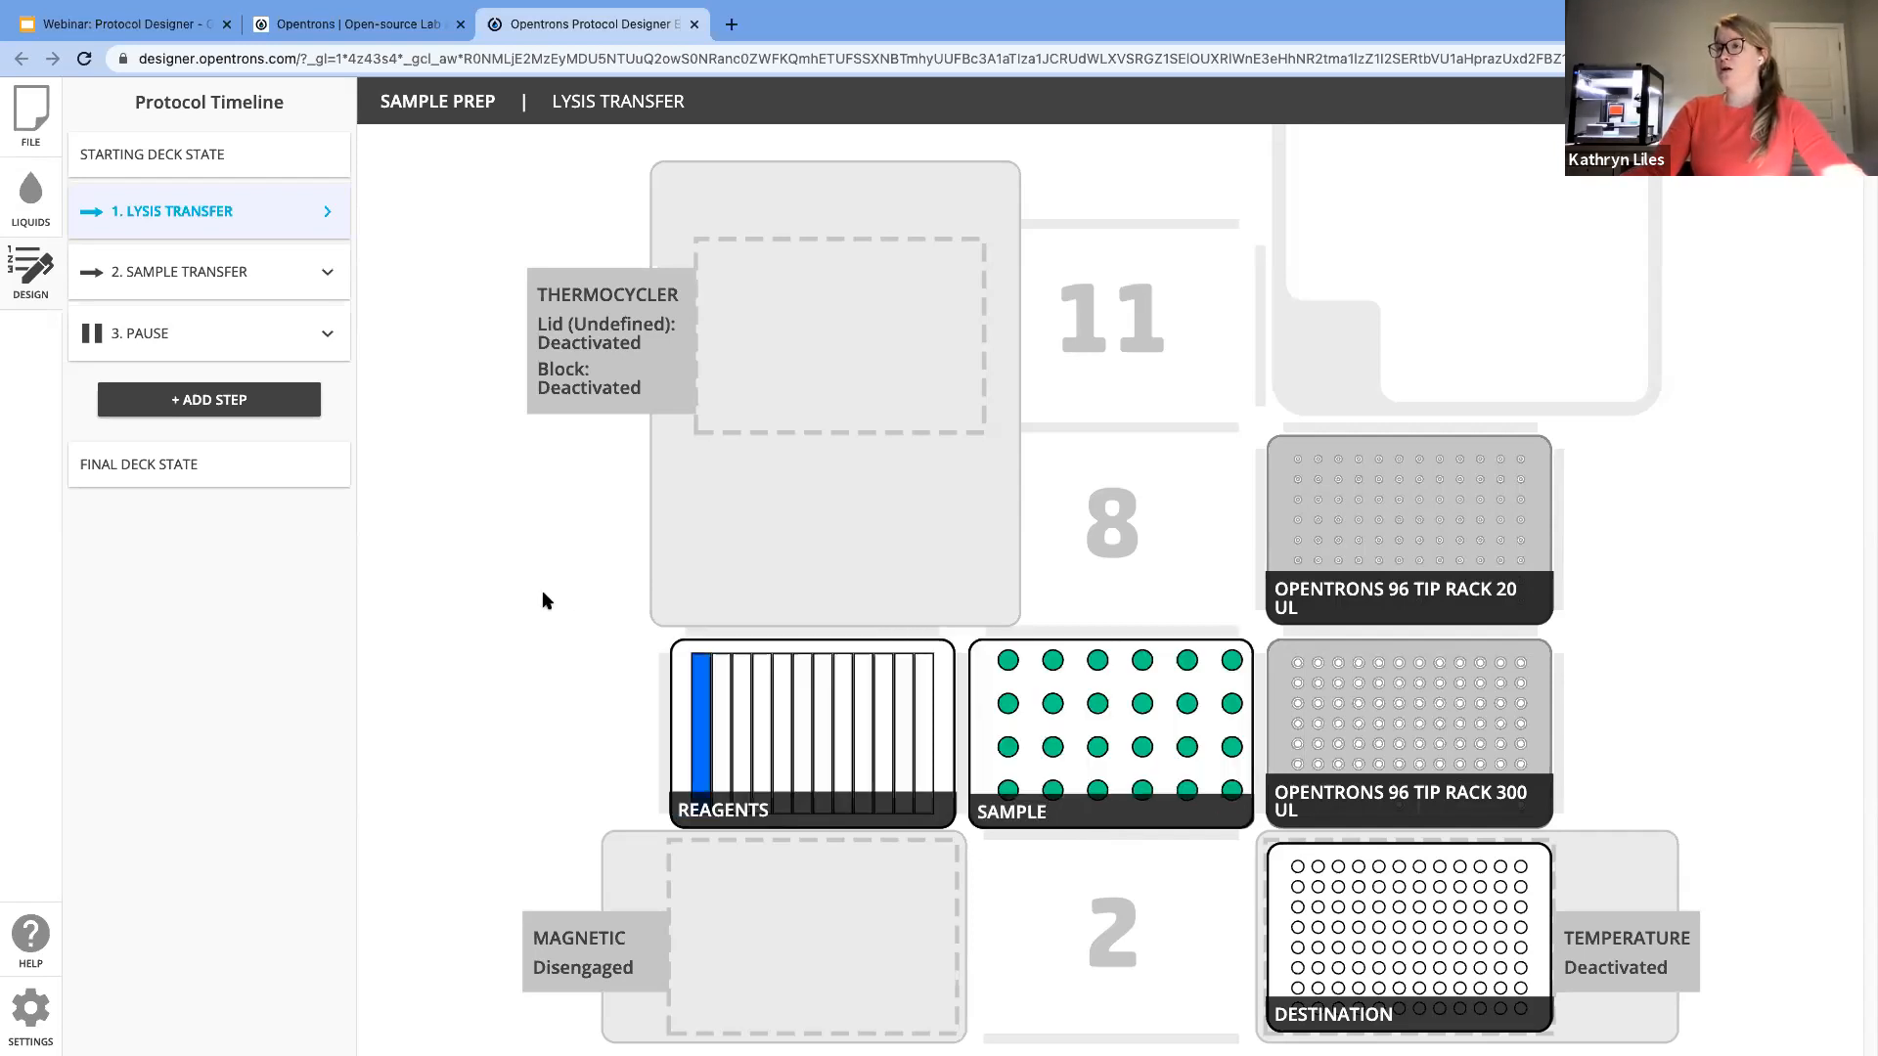
Step: Reopen the Lysis Transfer's aspirate tip positioning and compare the 1 mm default with the custom option
click(233, 228)
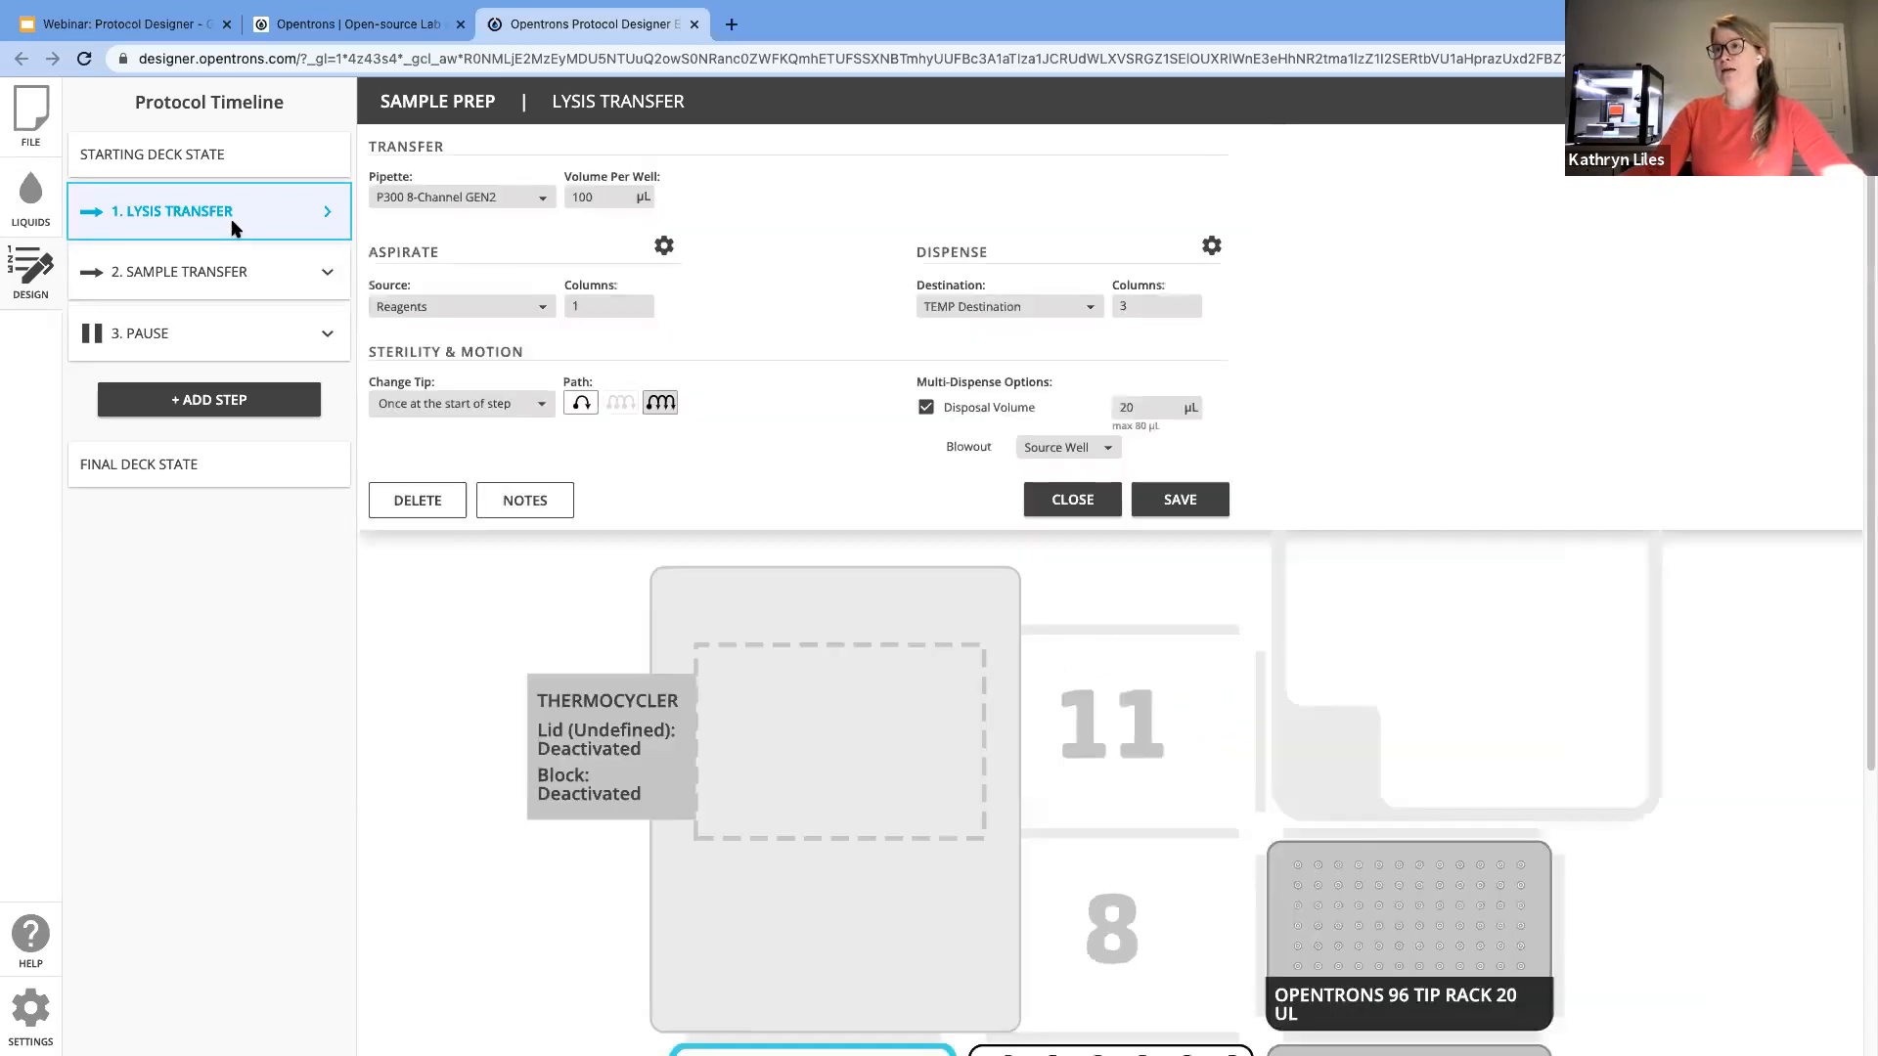
click(663, 249)
click(528, 376)
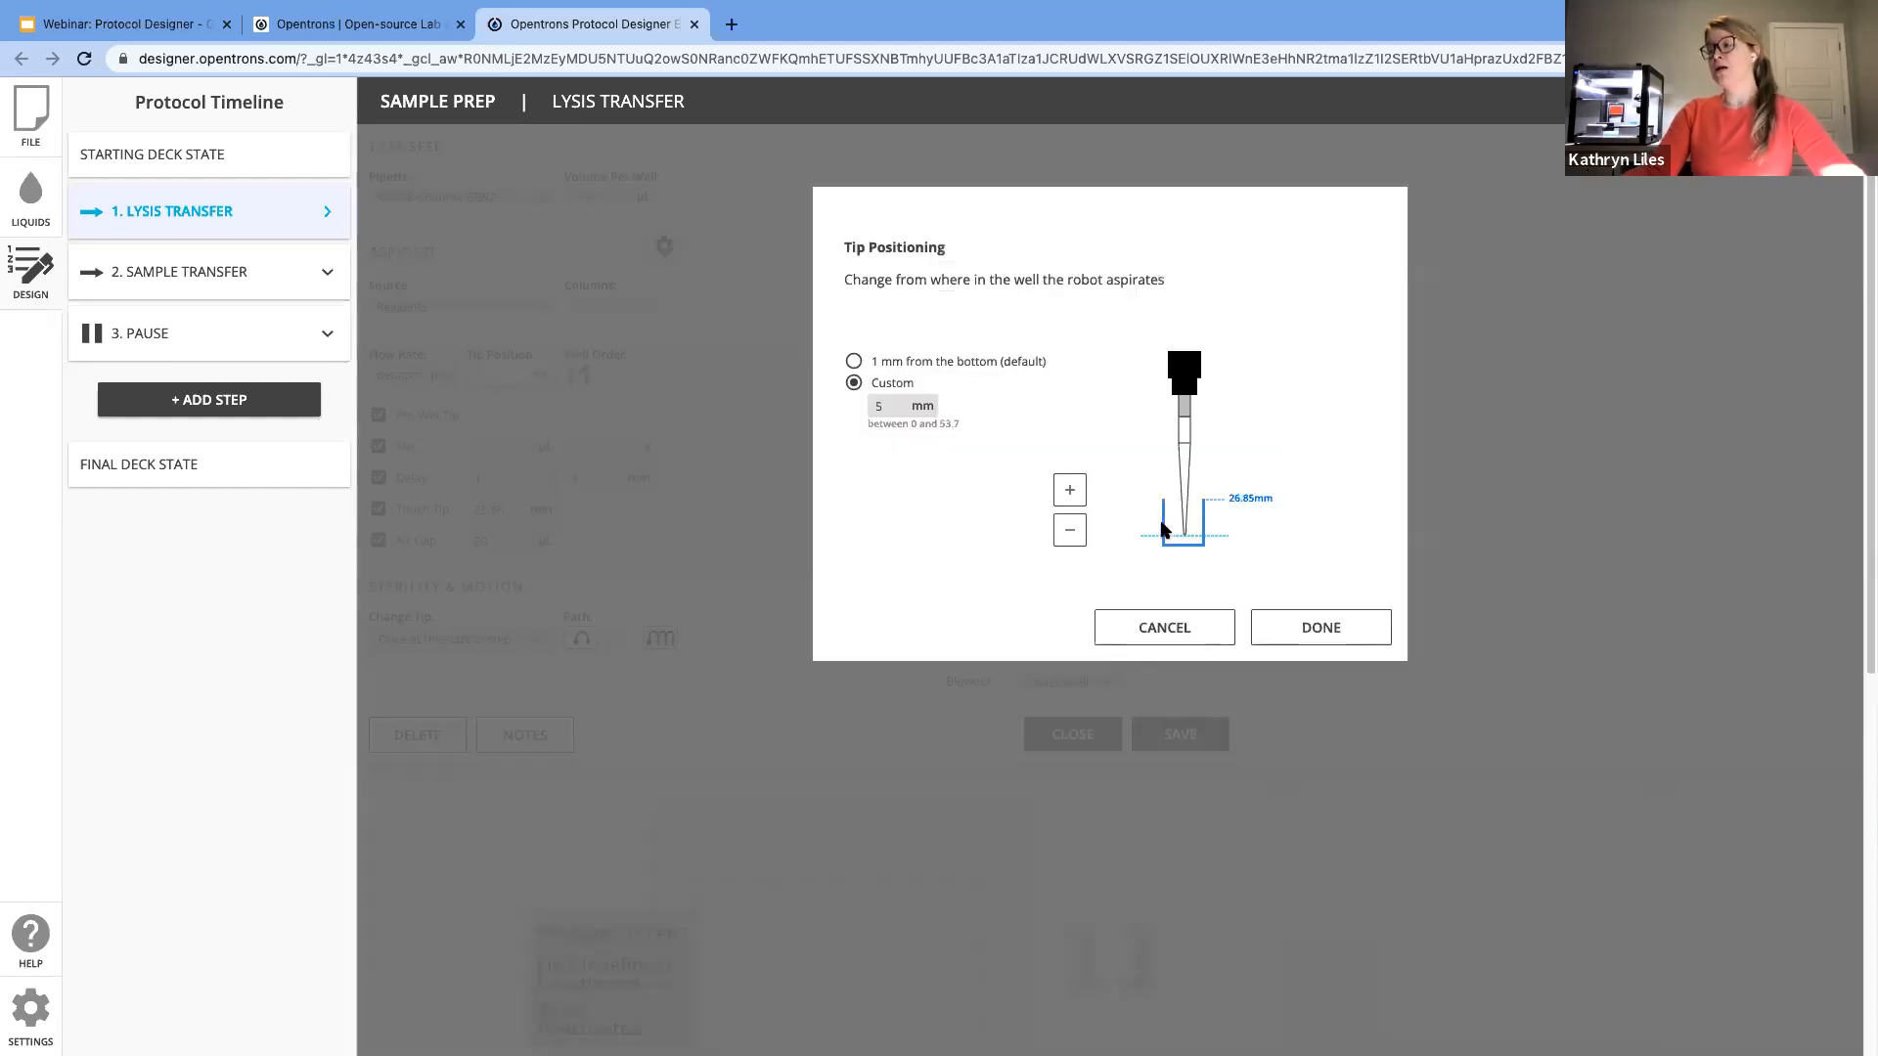
click(935, 362)
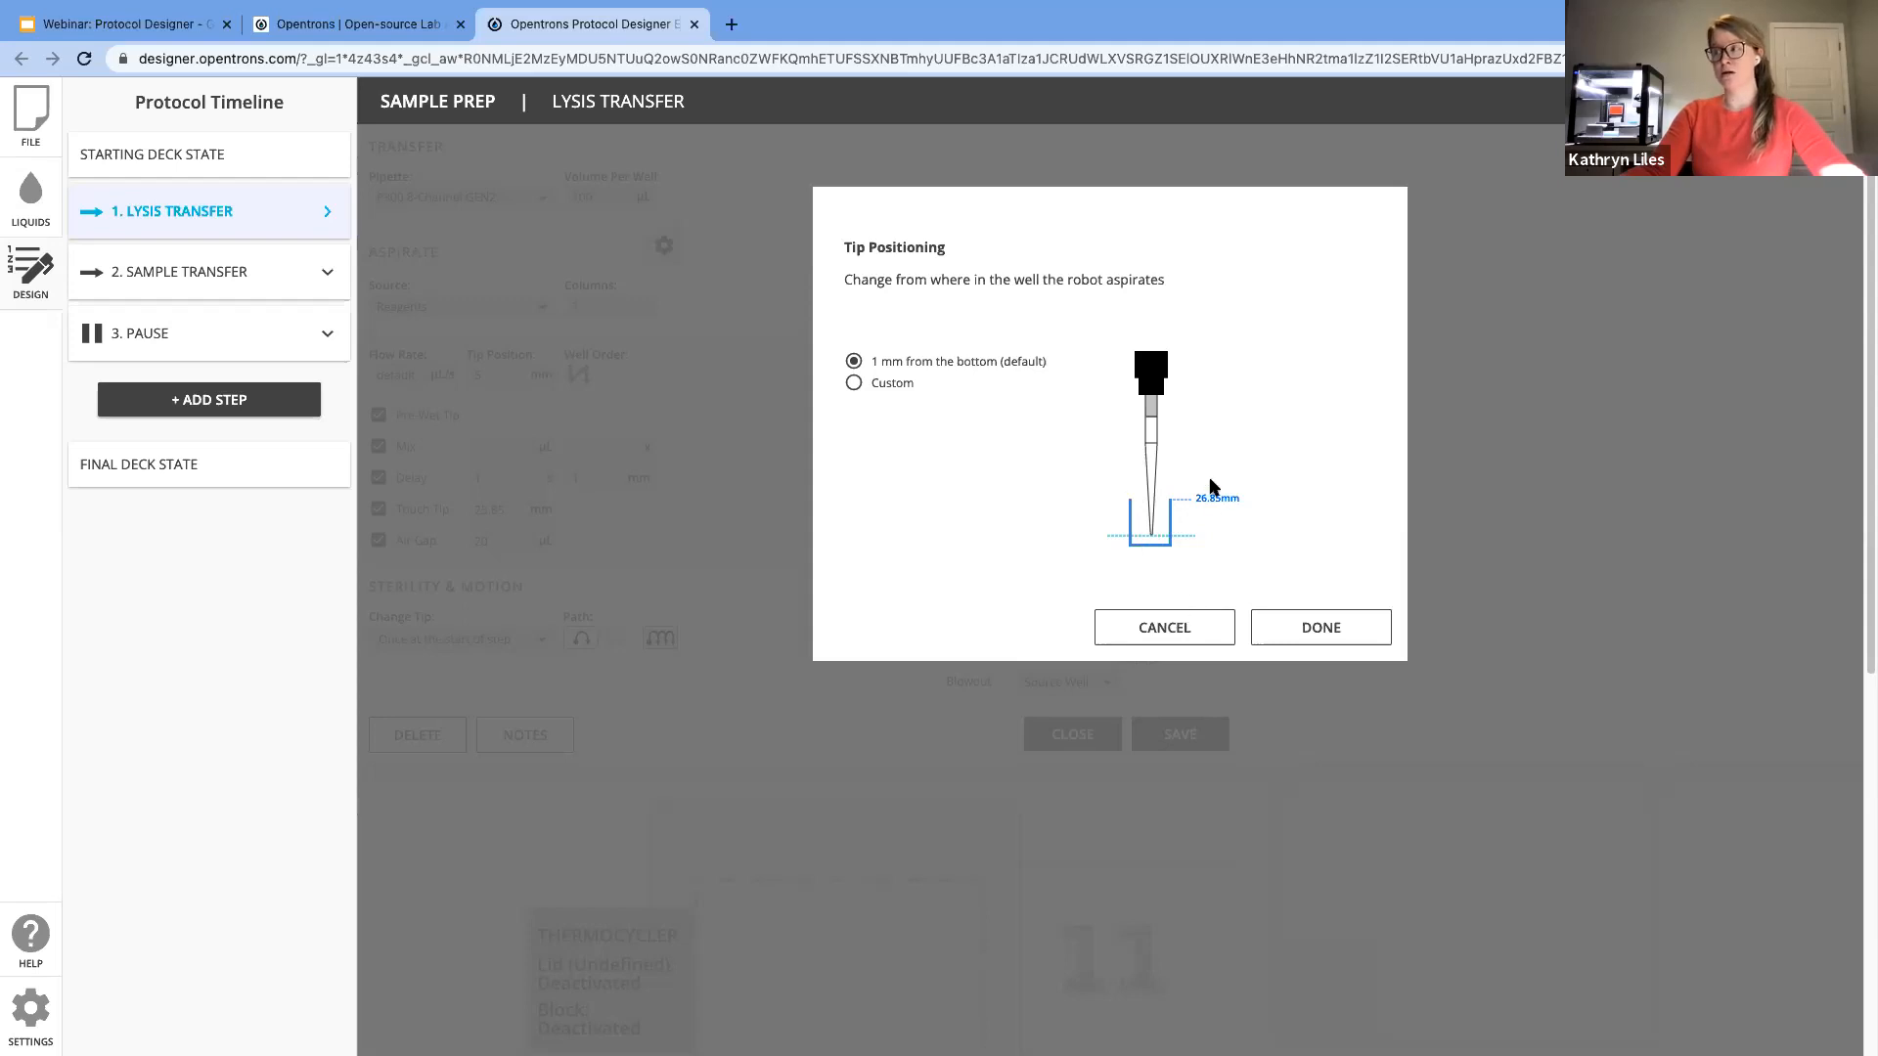
click(886, 385)
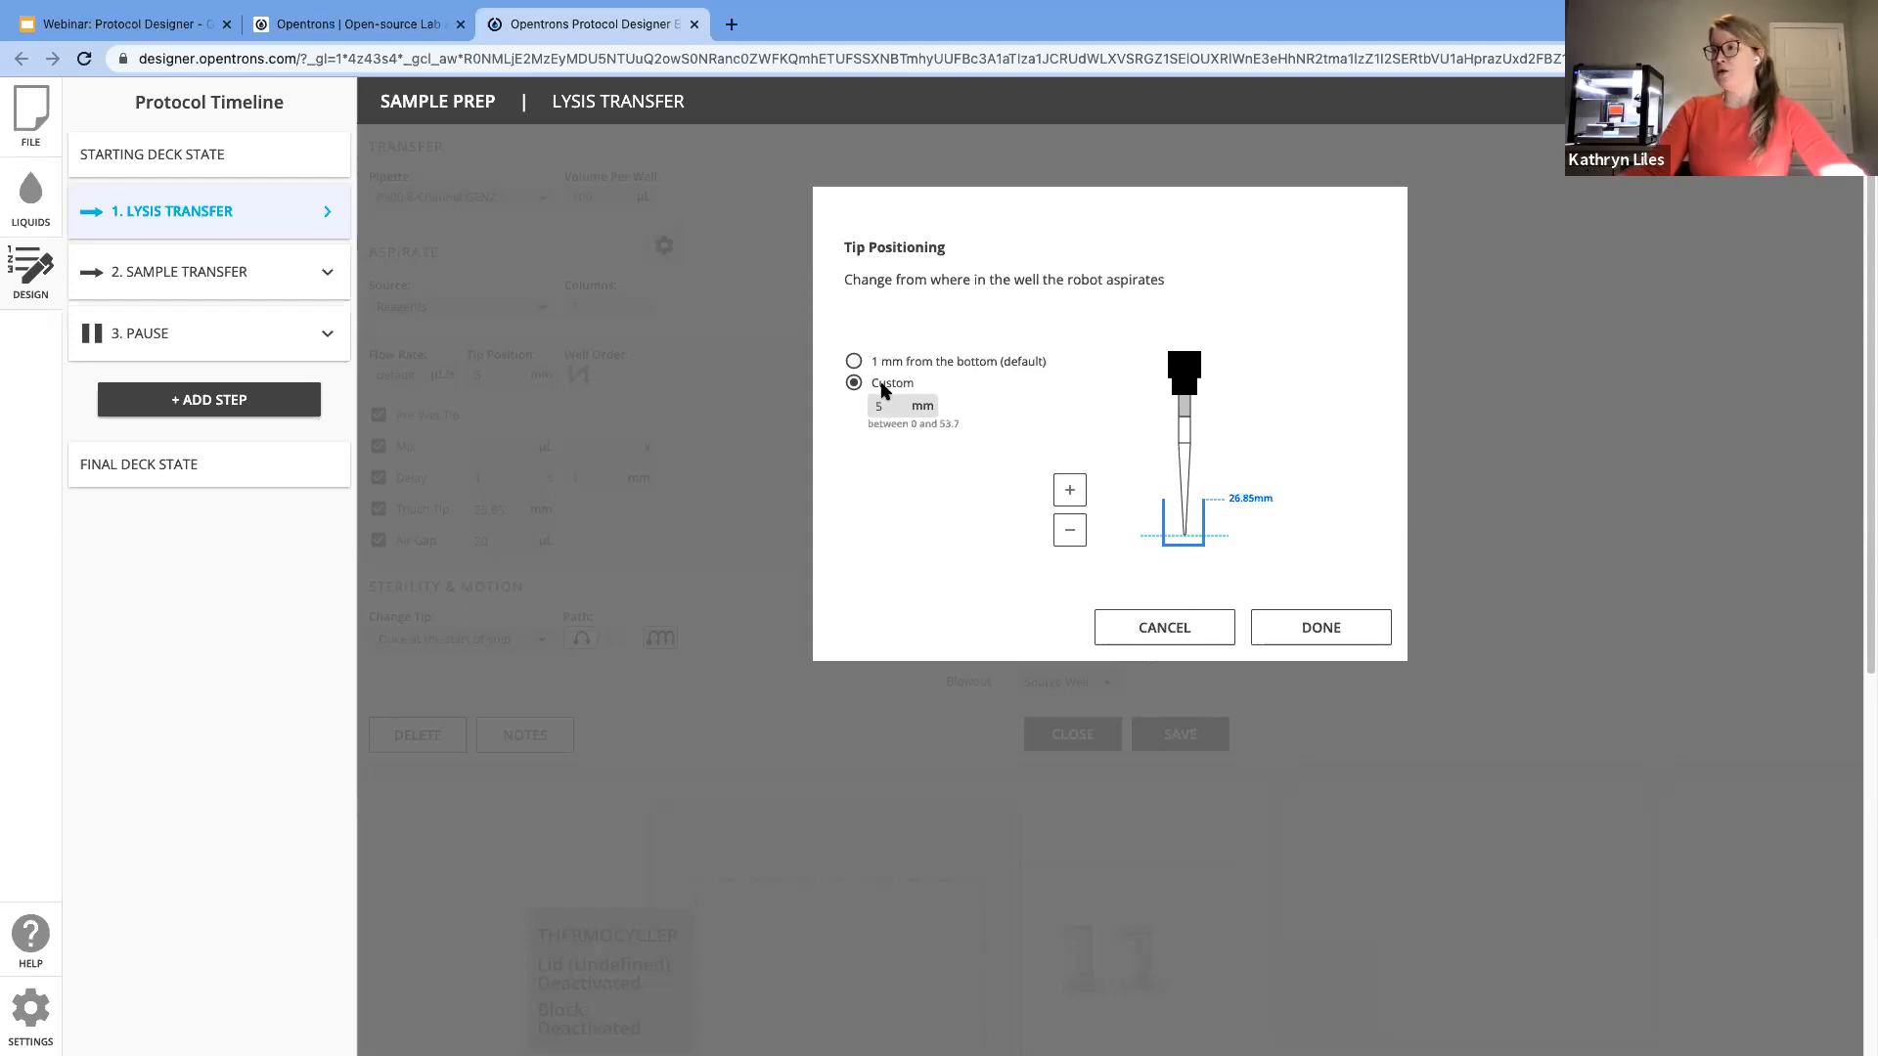
Step: Set the Lysis Transfer's custom aspirate tip position to 8 mm, and save the step
click(1069, 489)
click(1069, 489)
click(1069, 489)
click(1069, 489)
click(1070, 489)
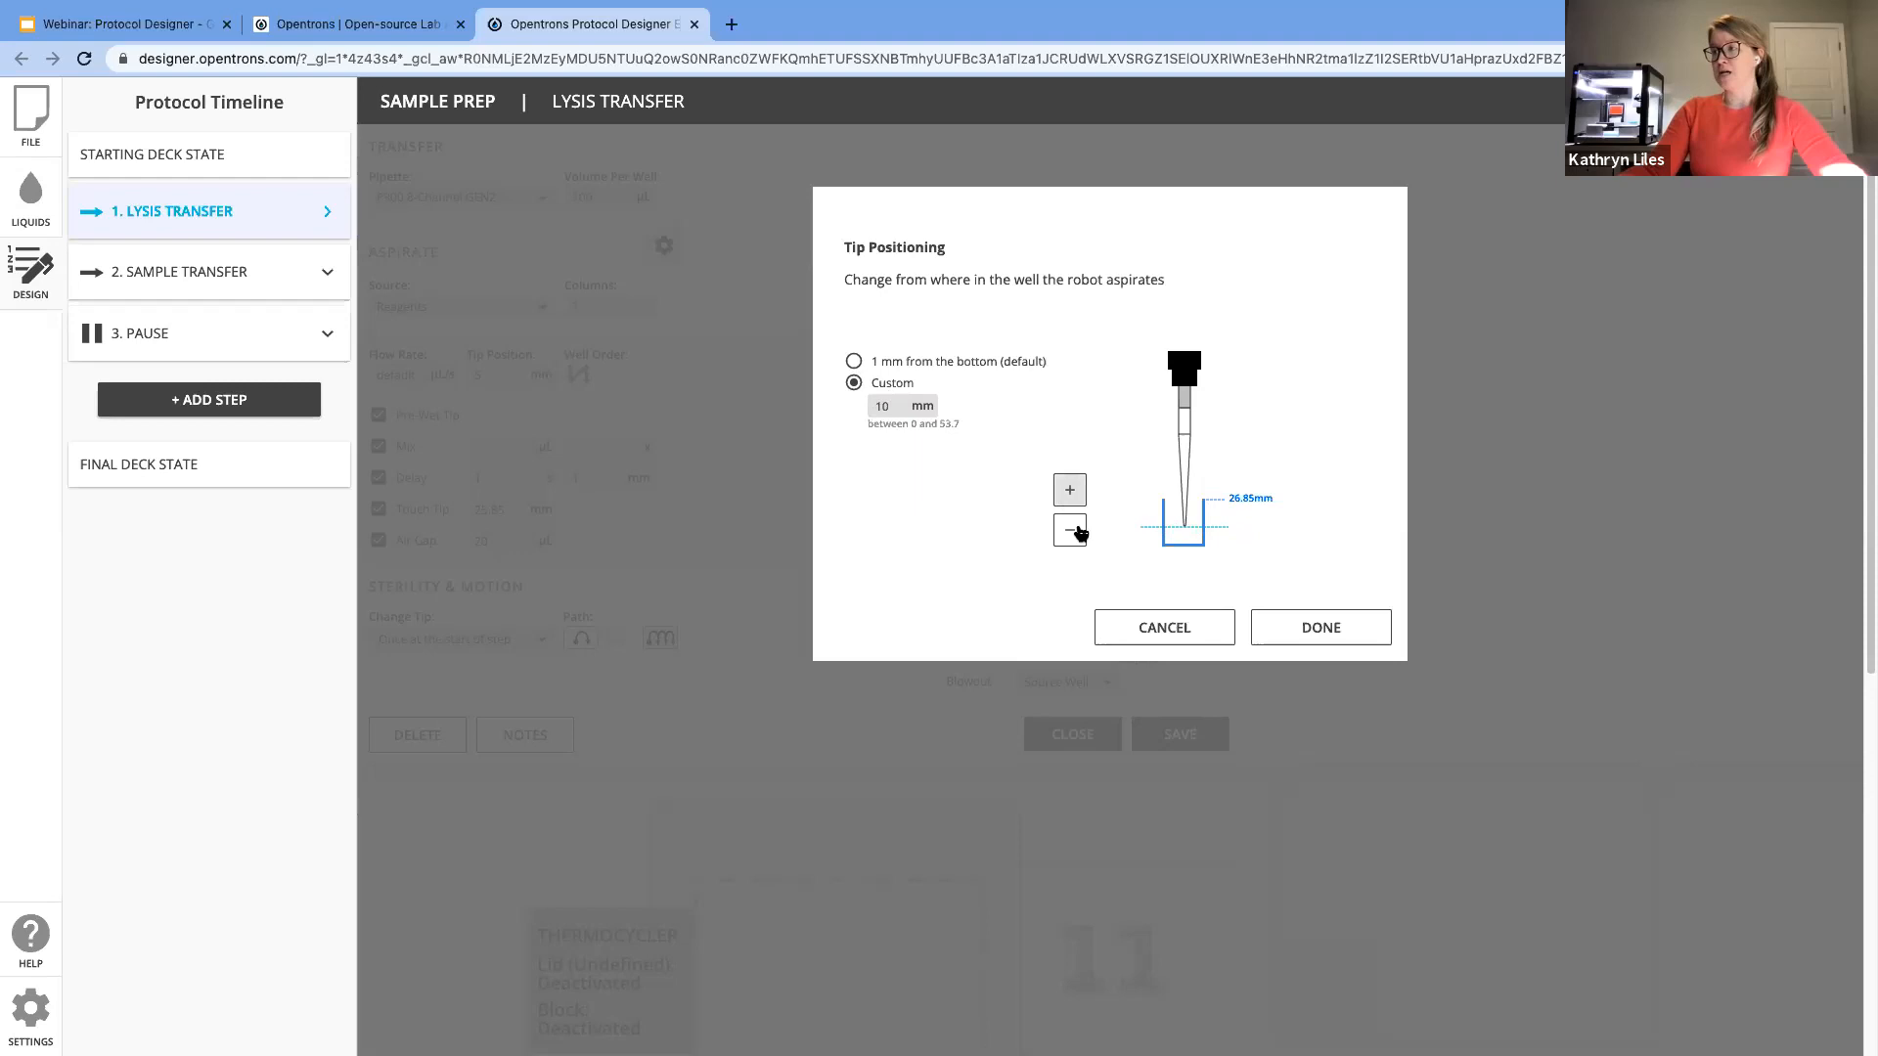
click(1077, 539)
click(1077, 539)
click(1077, 539)
click(1071, 494)
click(1070, 534)
click(1071, 494)
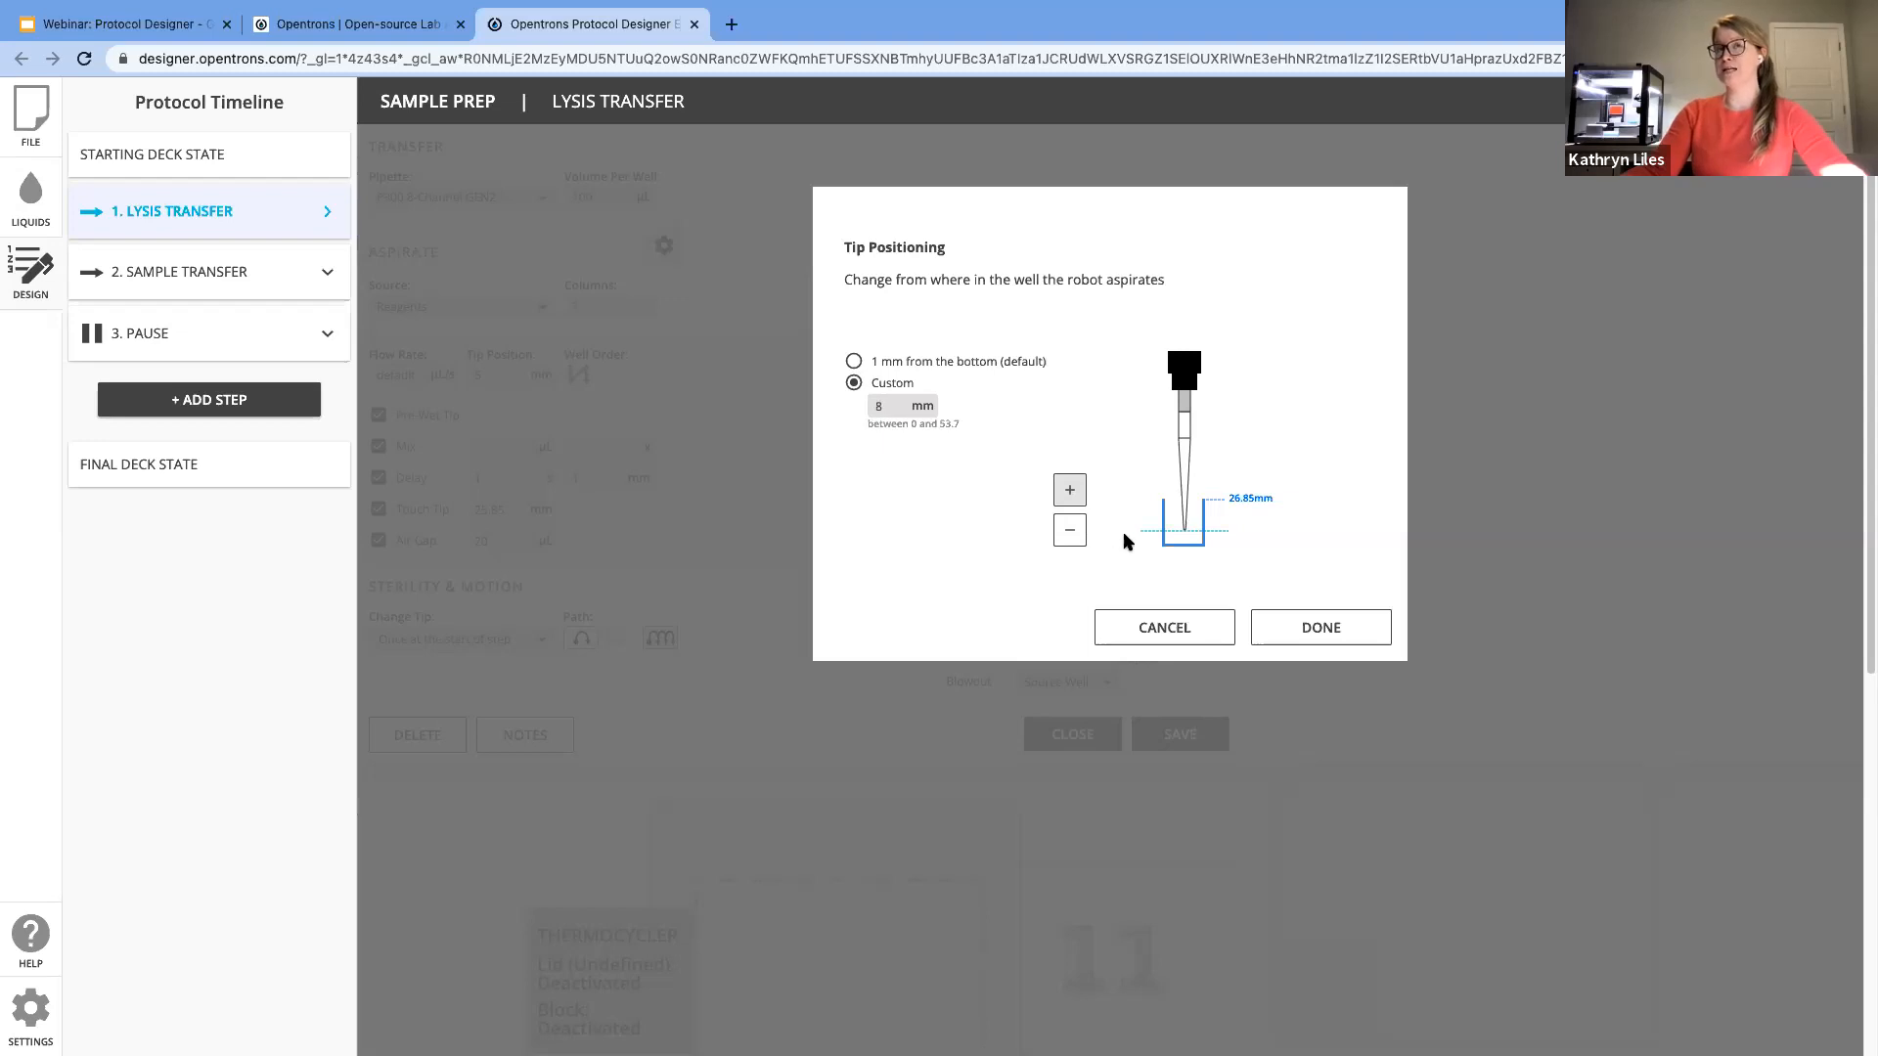
click(1301, 631)
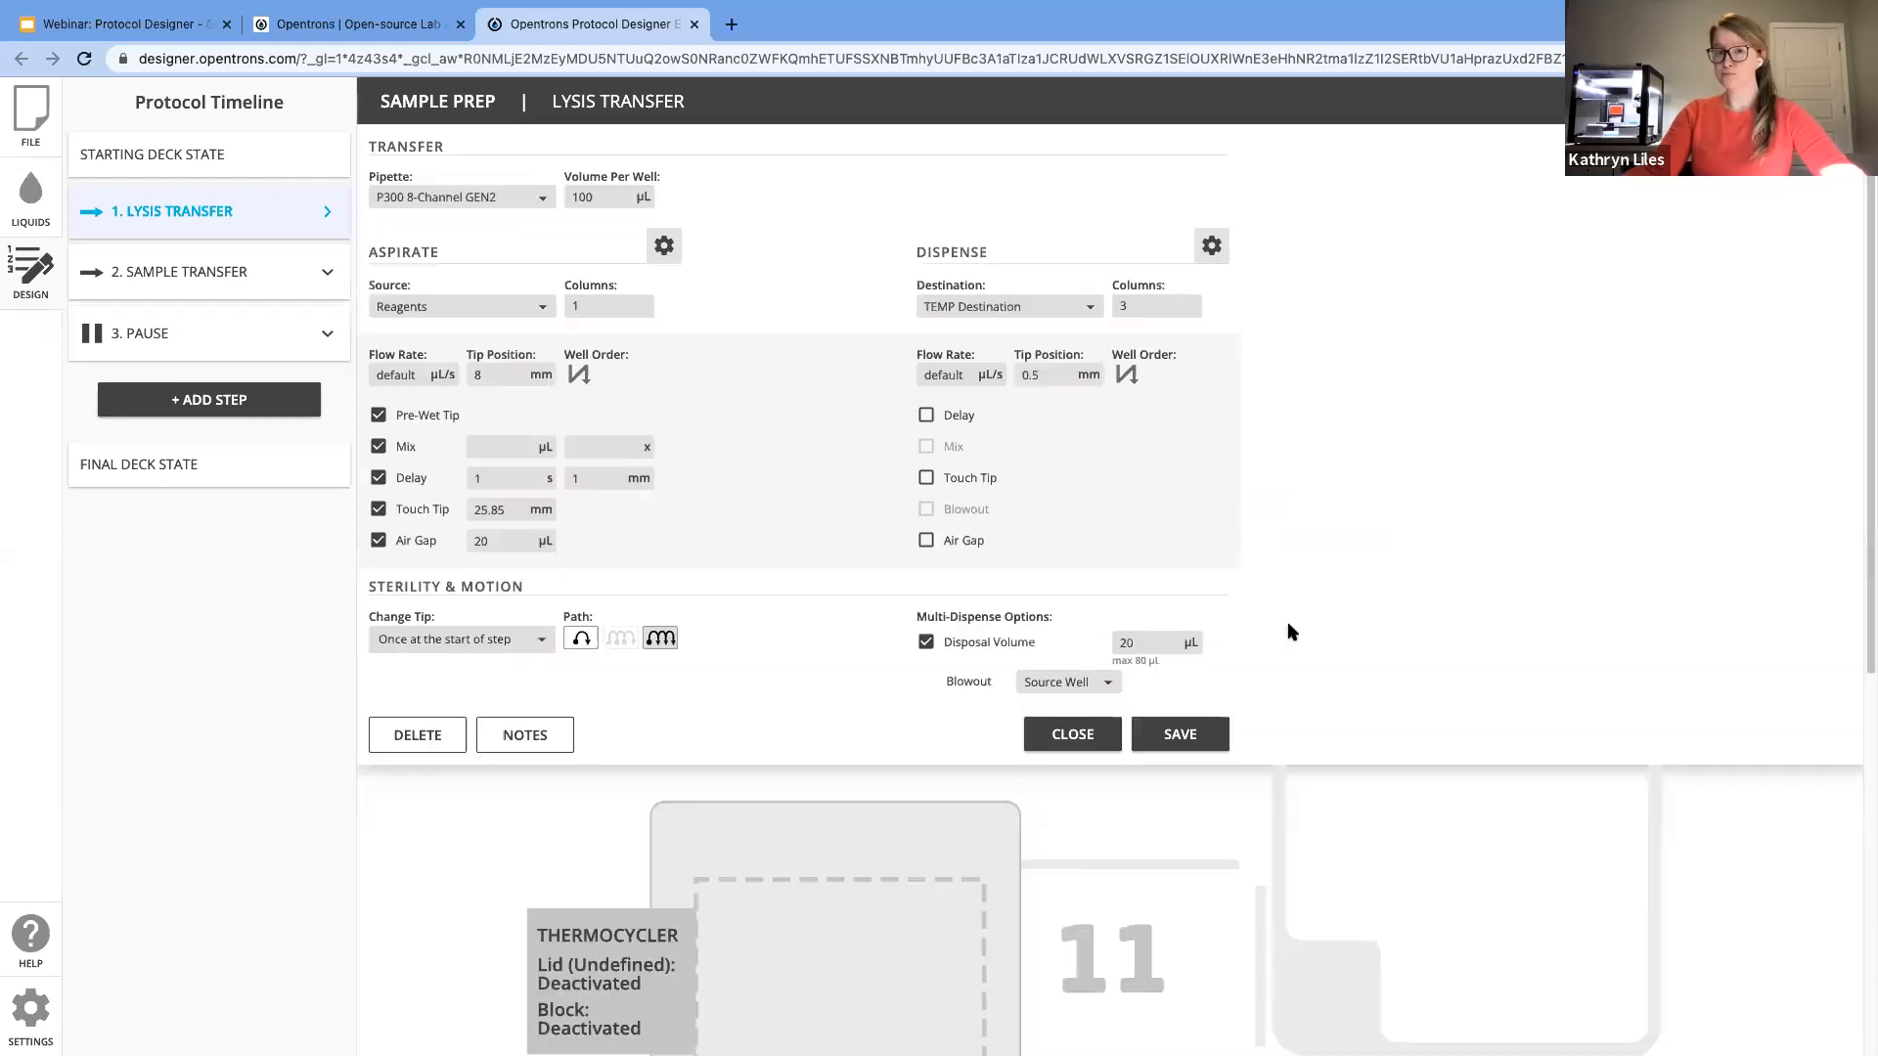
click(1172, 736)
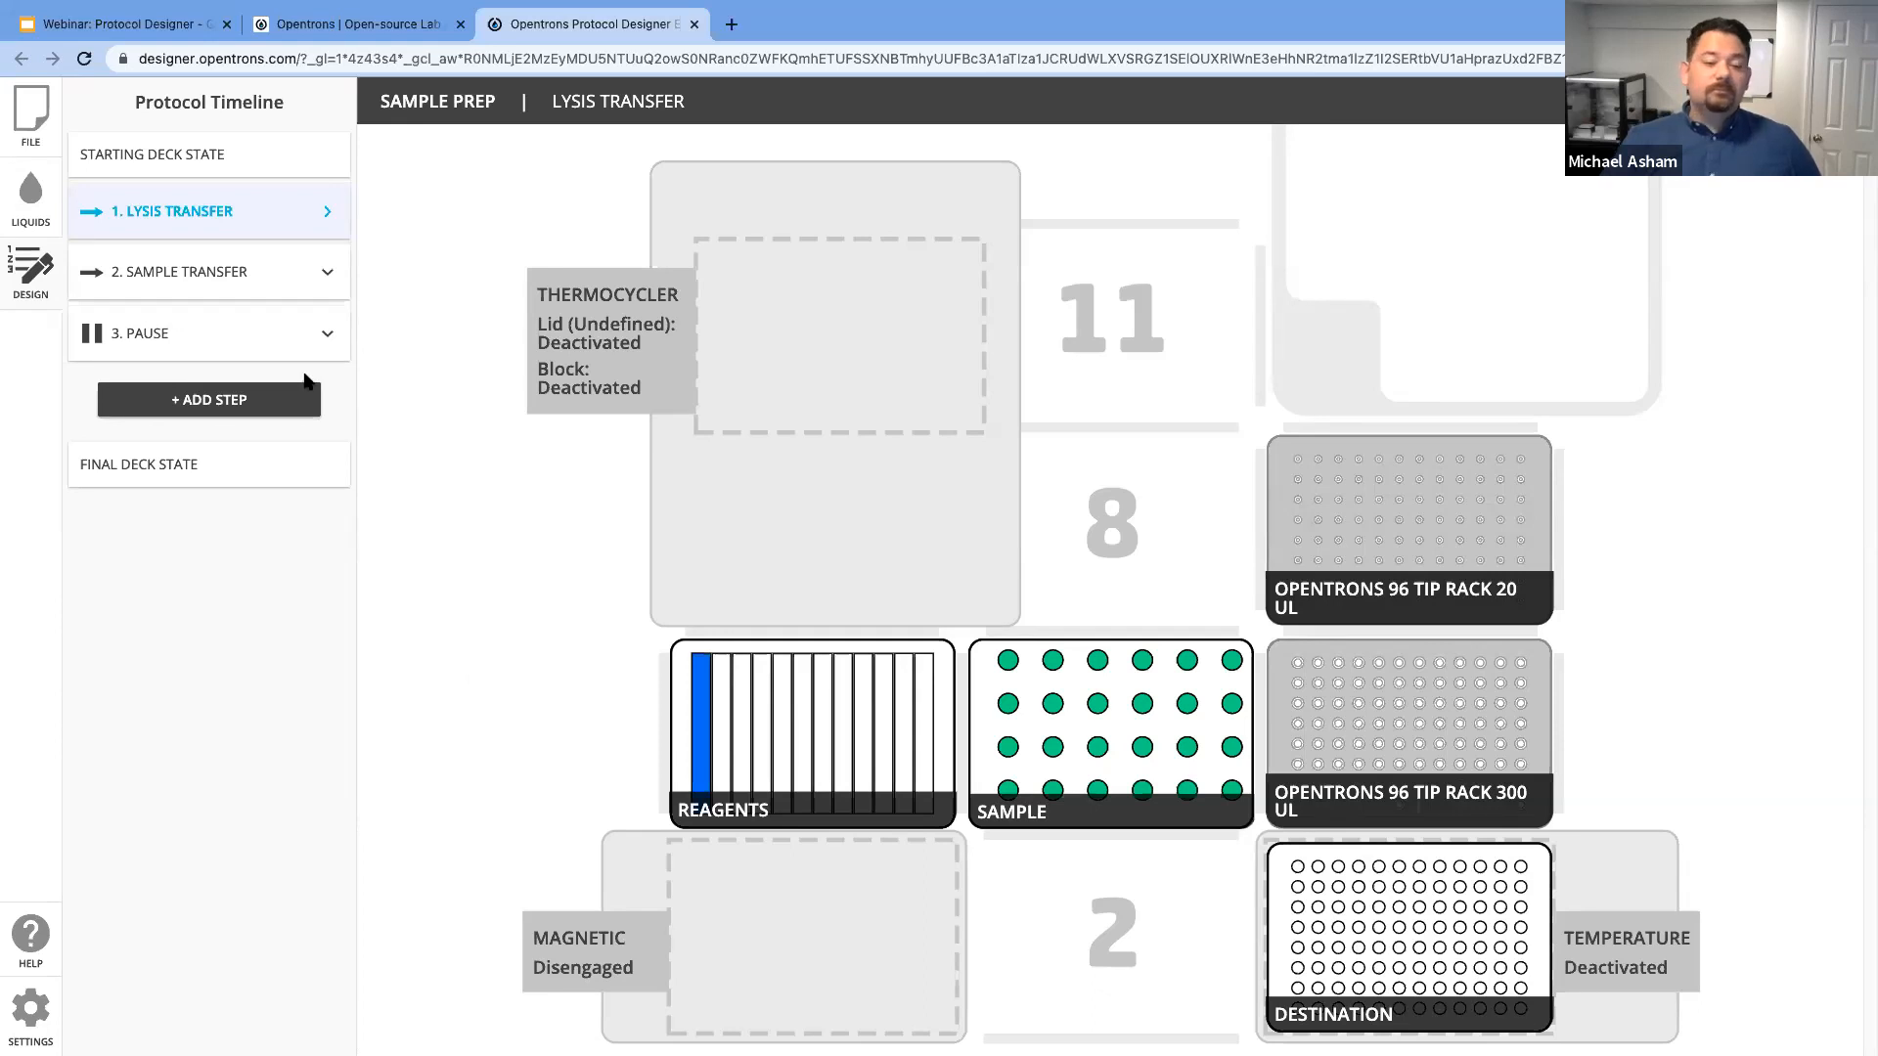
Step: Examine the protocol's file details, including its information, pipettes and modules
click(44, 156)
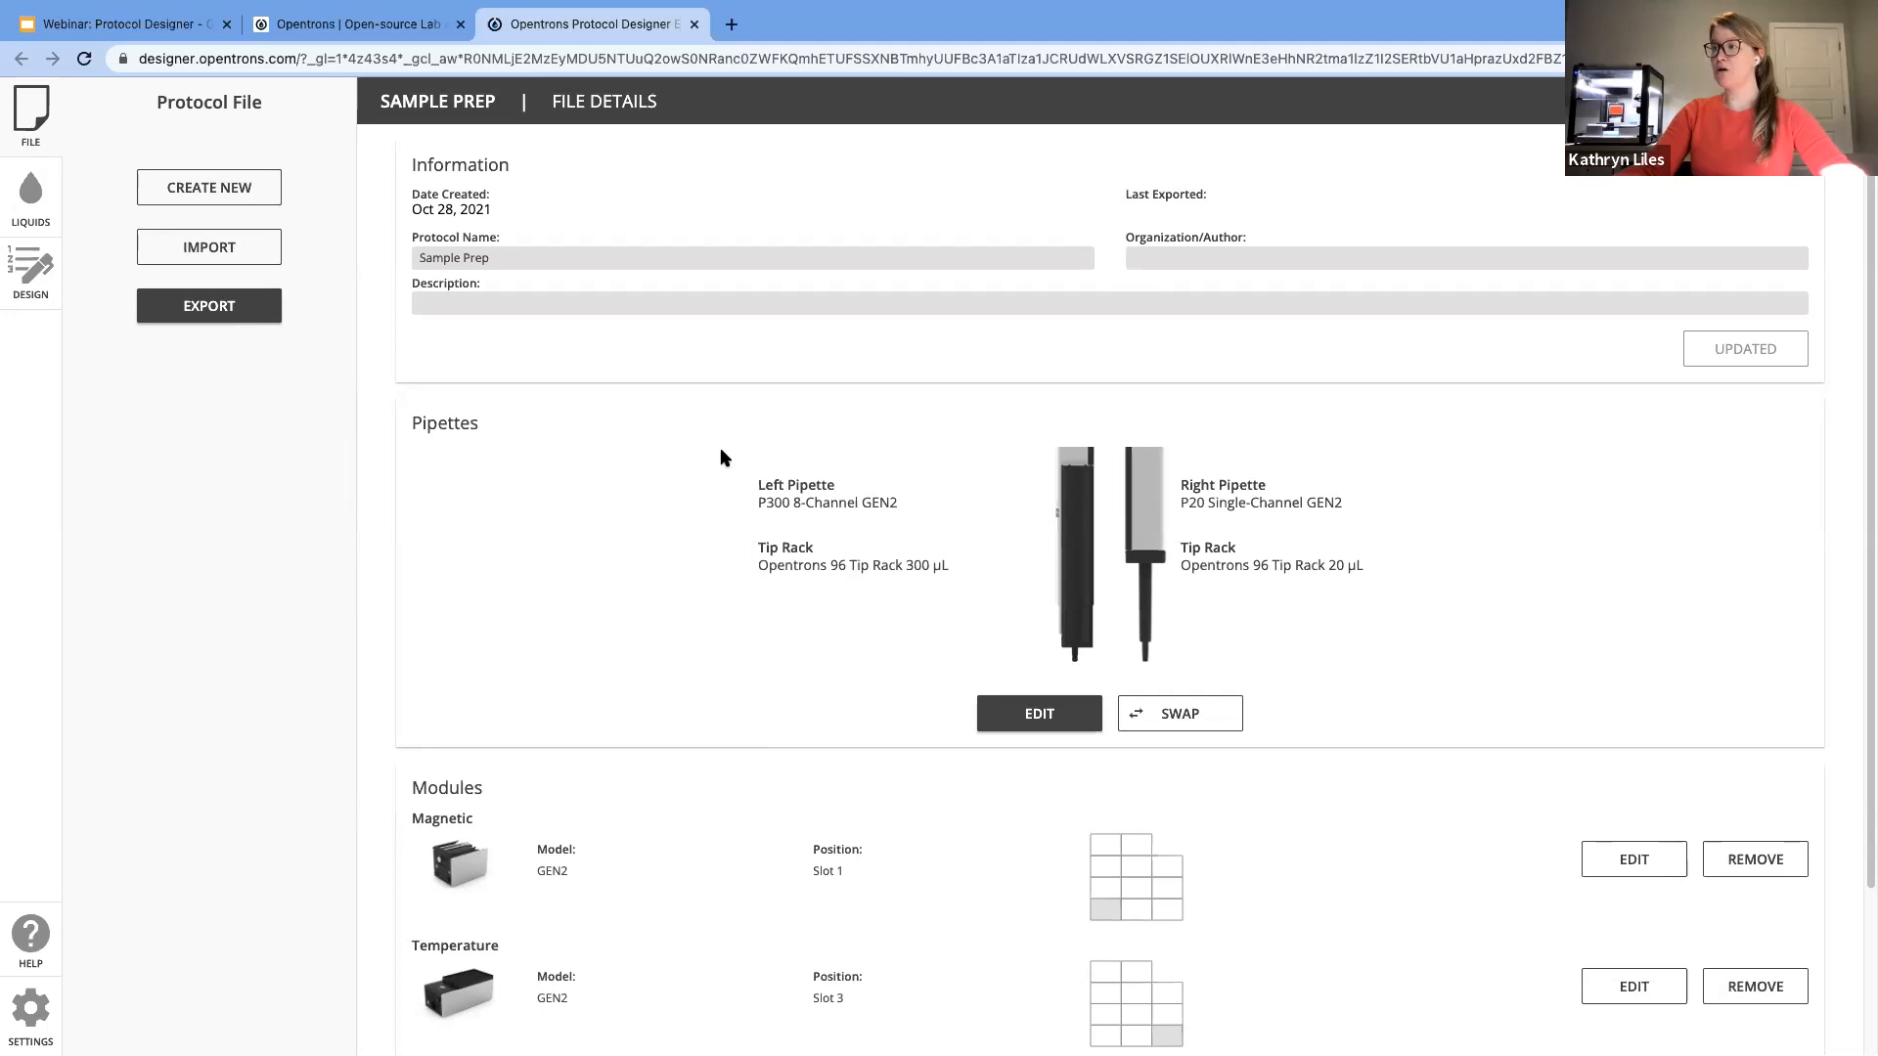
scroll(753, 738, down, 1)
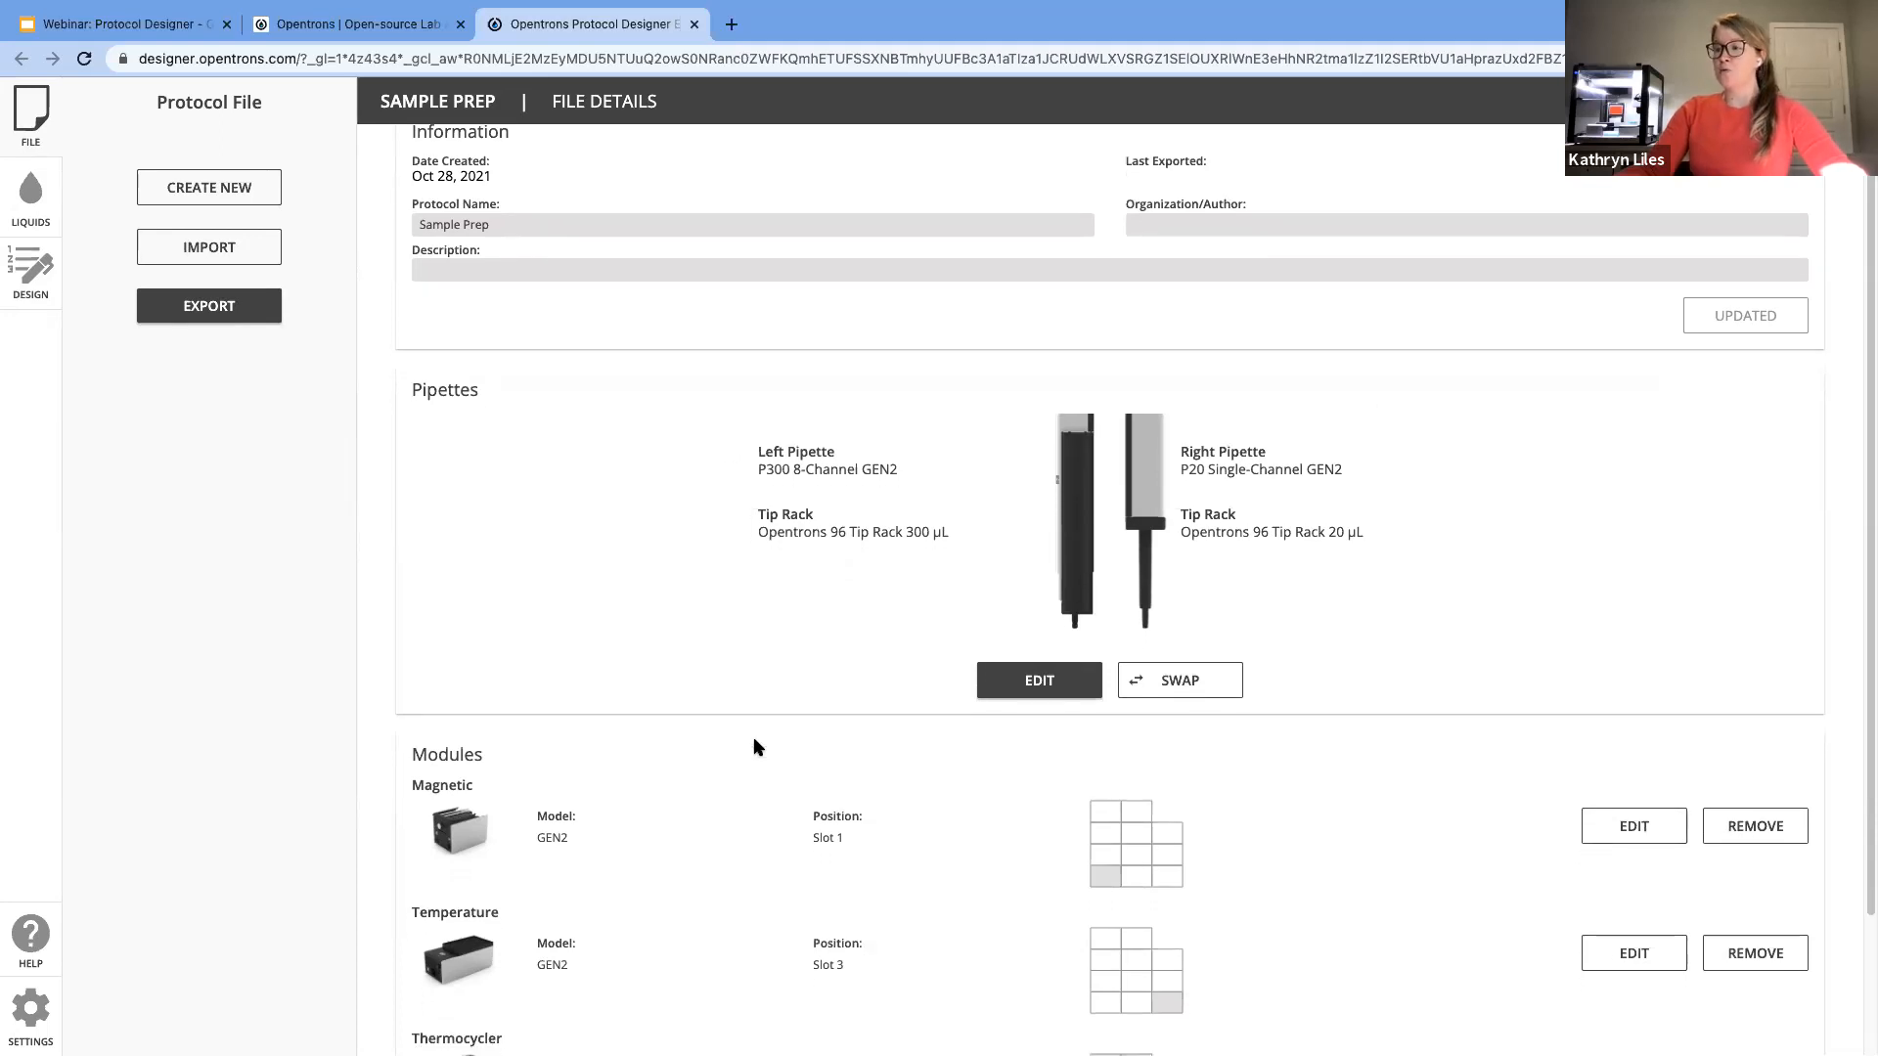
scroll(751, 724, down, 3)
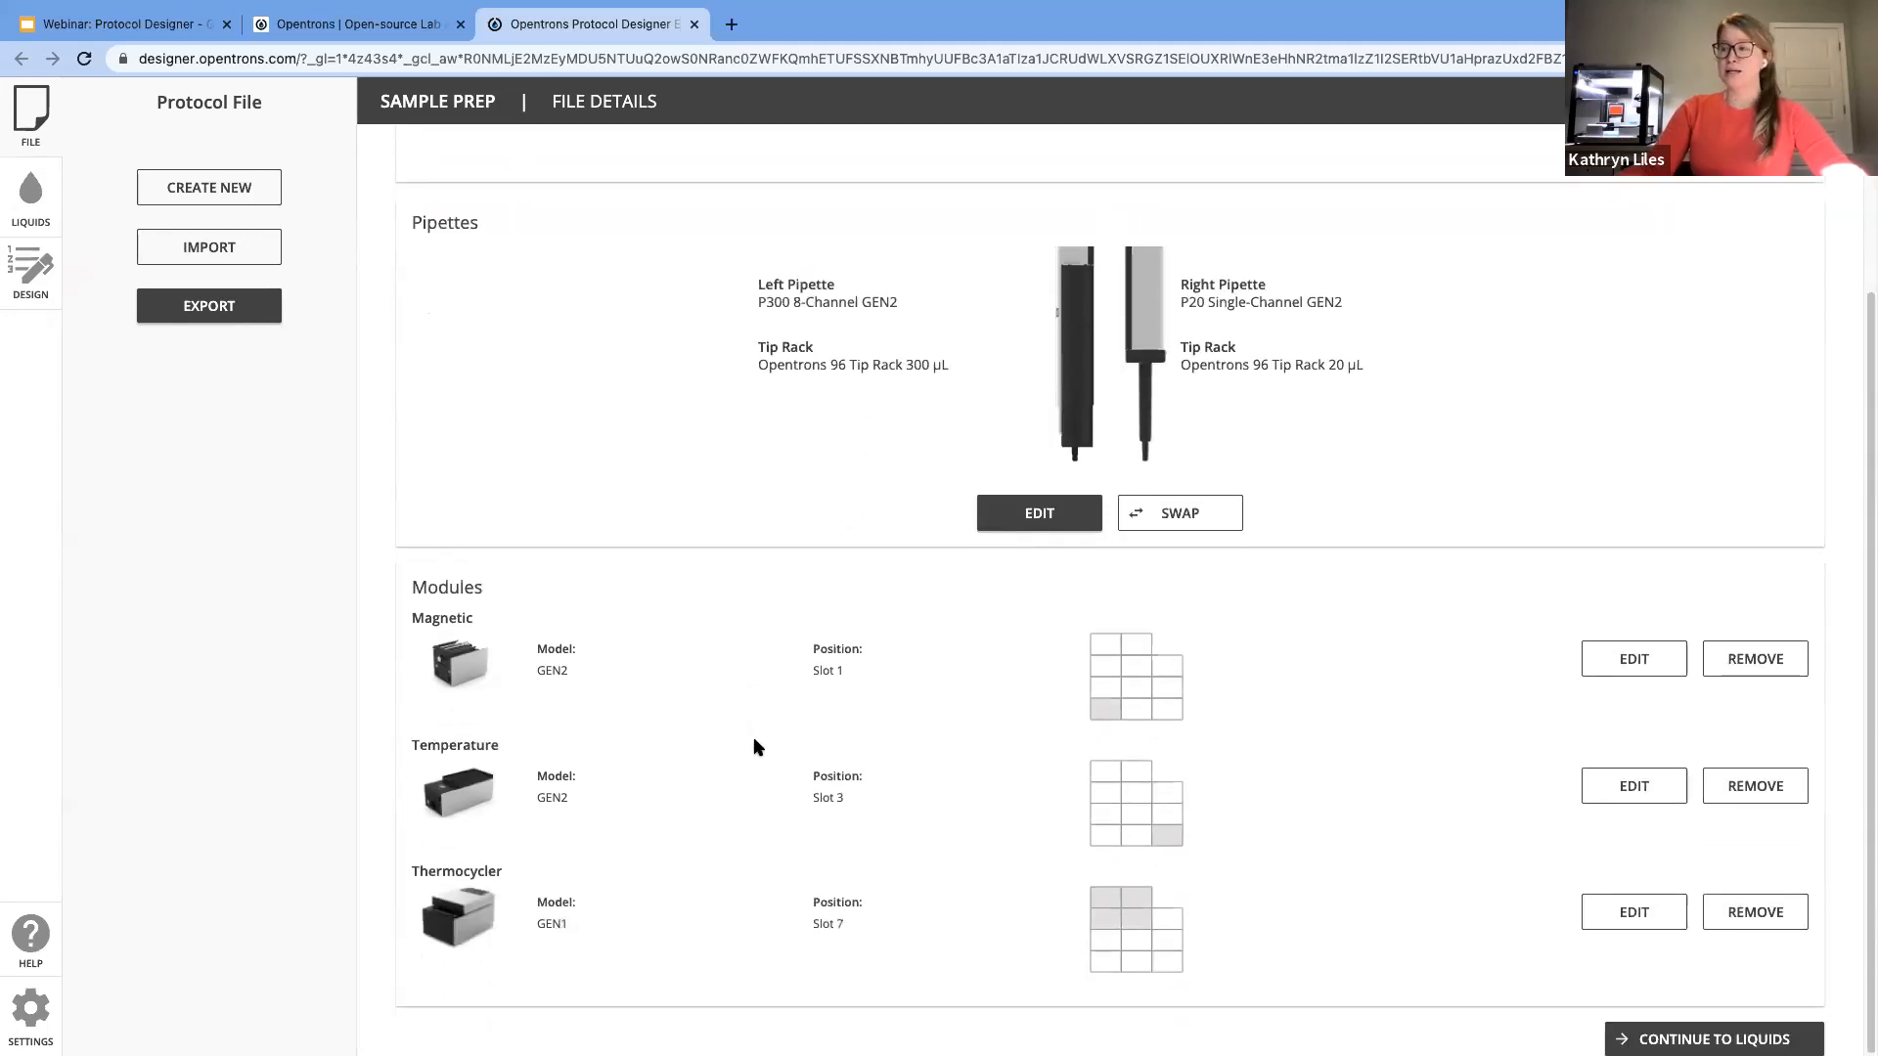
scroll(773, 753, up, 3)
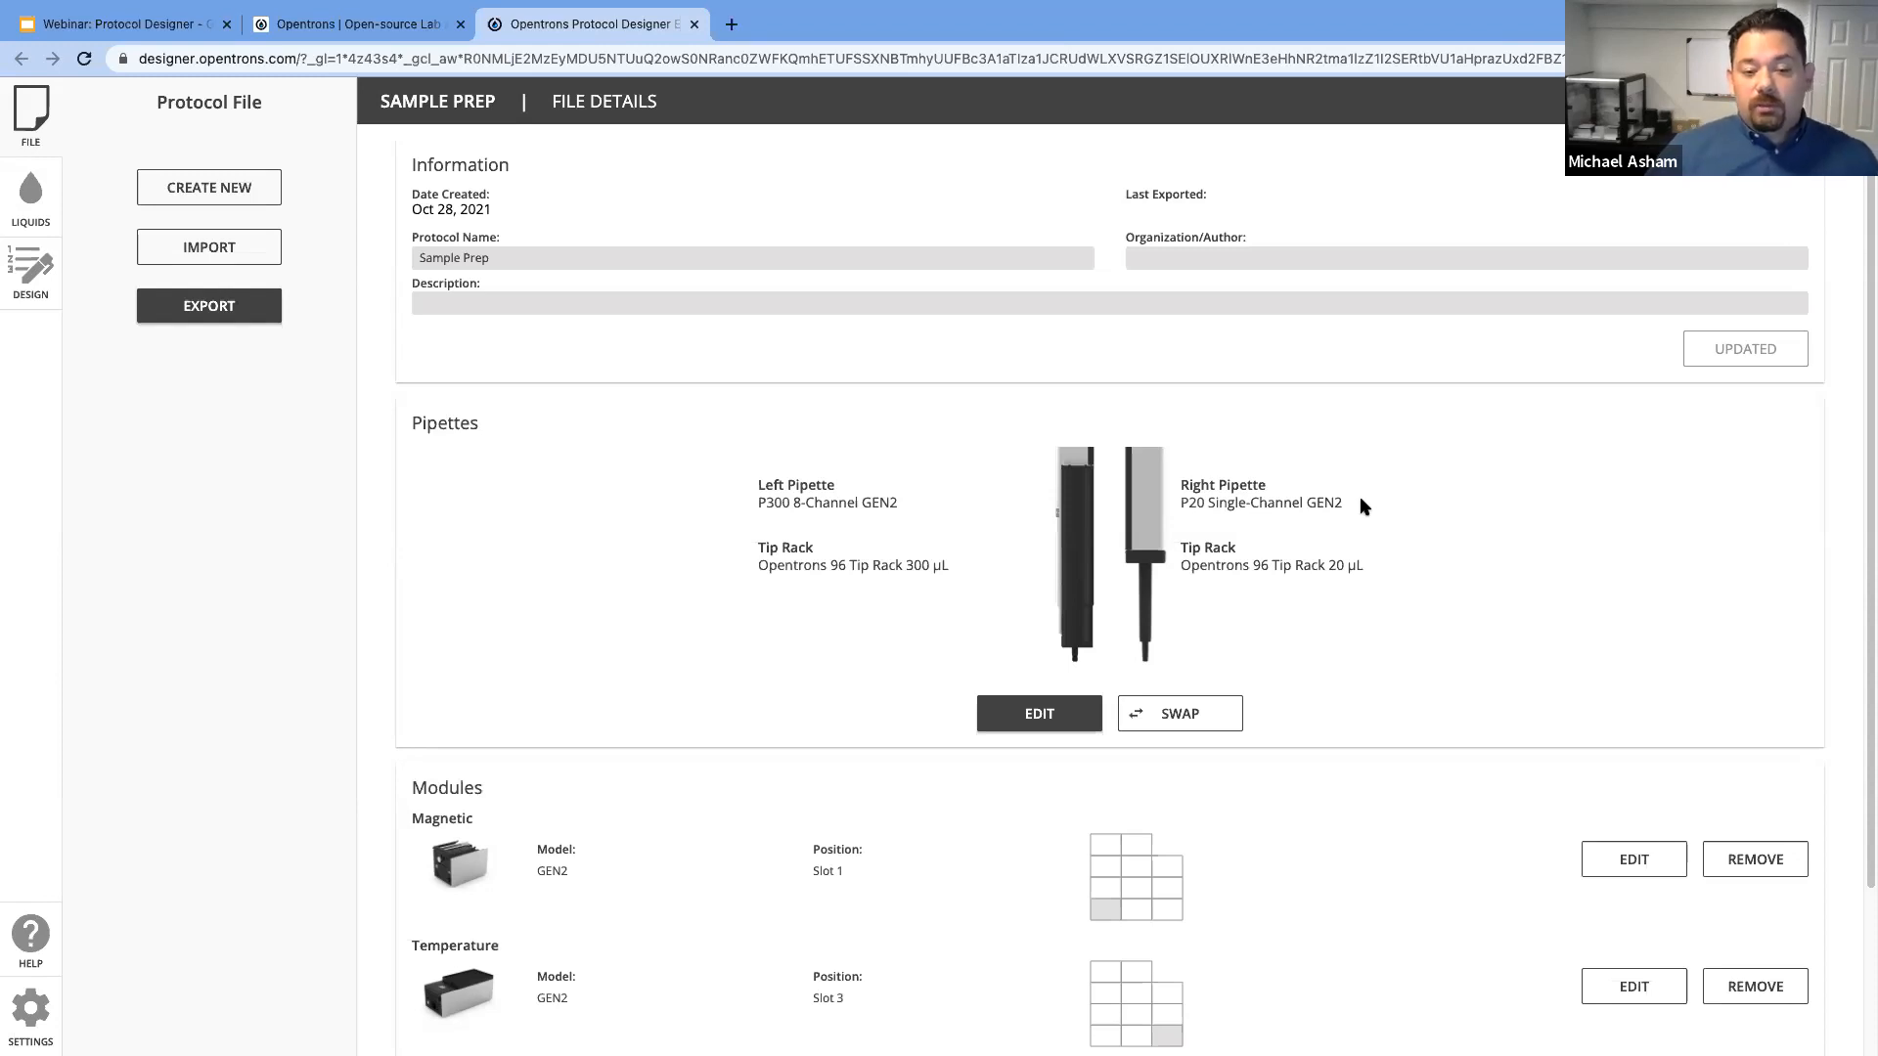
Step: Add a NEST 96 Well Plate 100 µL PCR Full Skirt to the thermocycler in the starting deck state
click(28, 292)
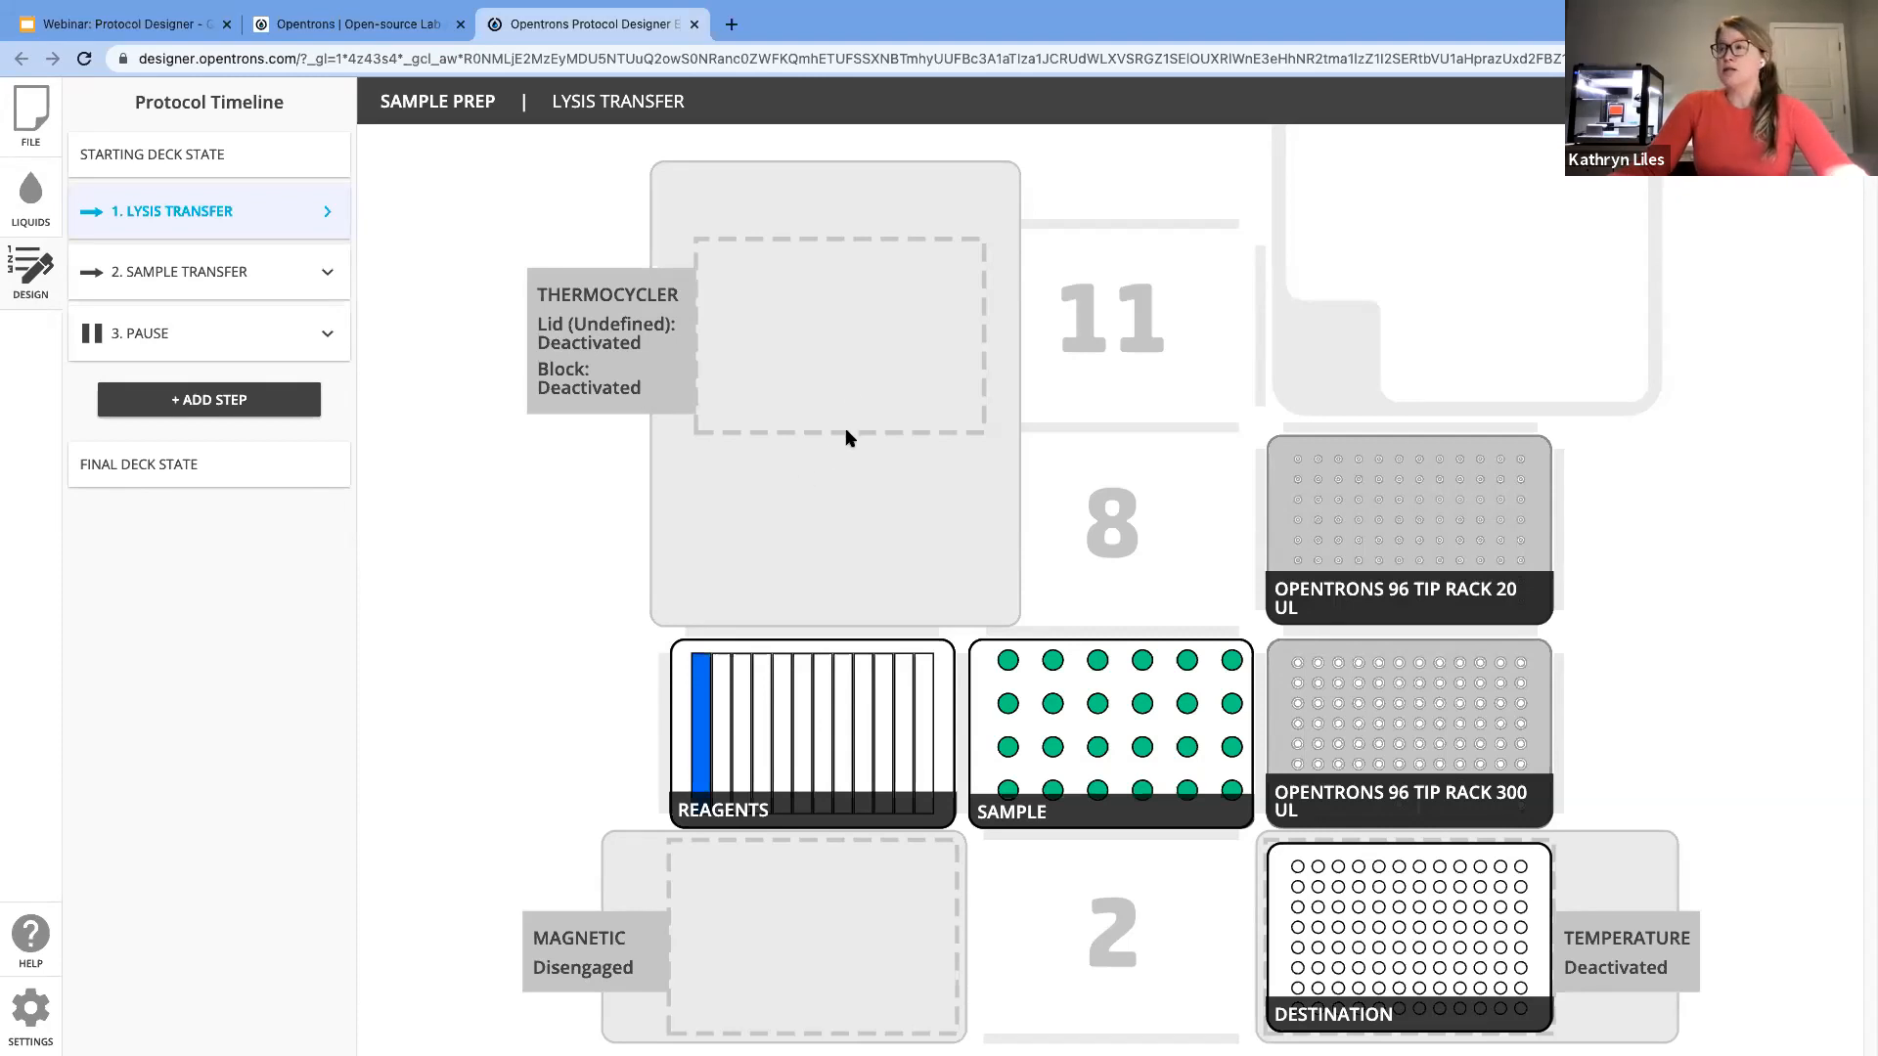
click(195, 154)
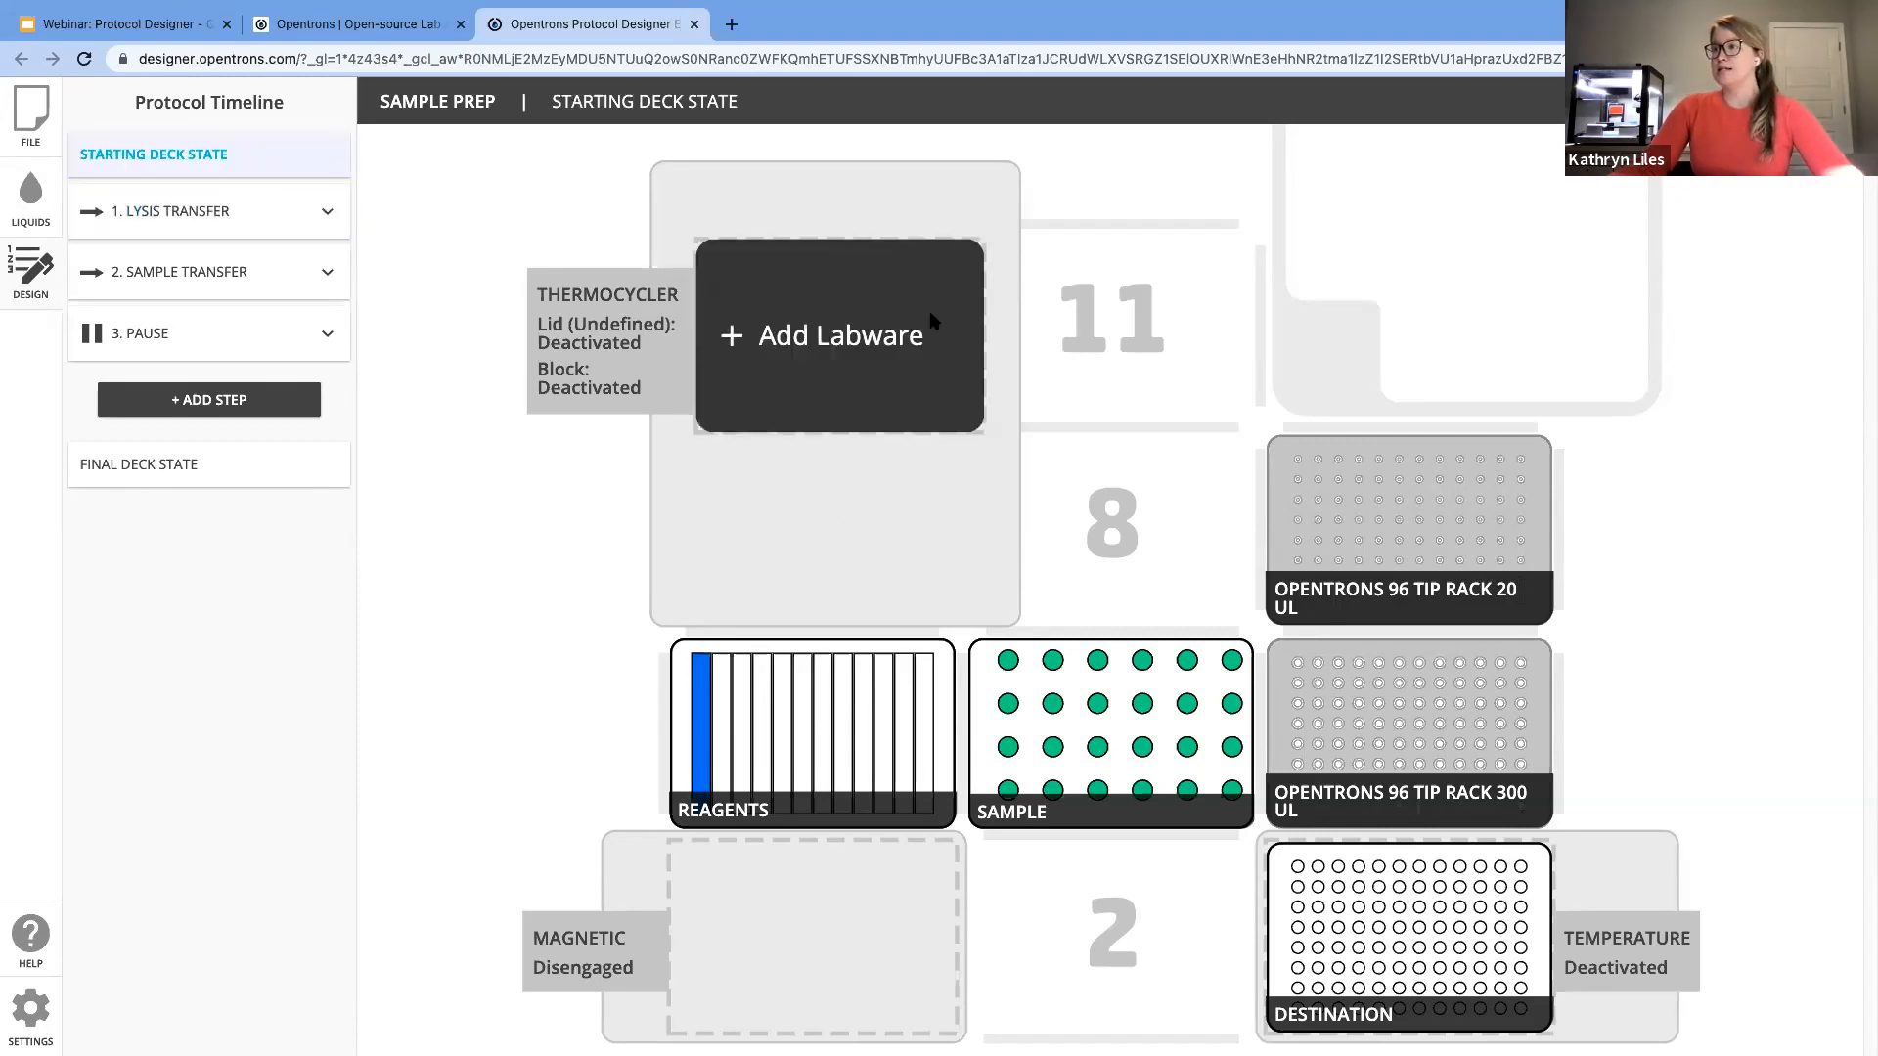
click(888, 336)
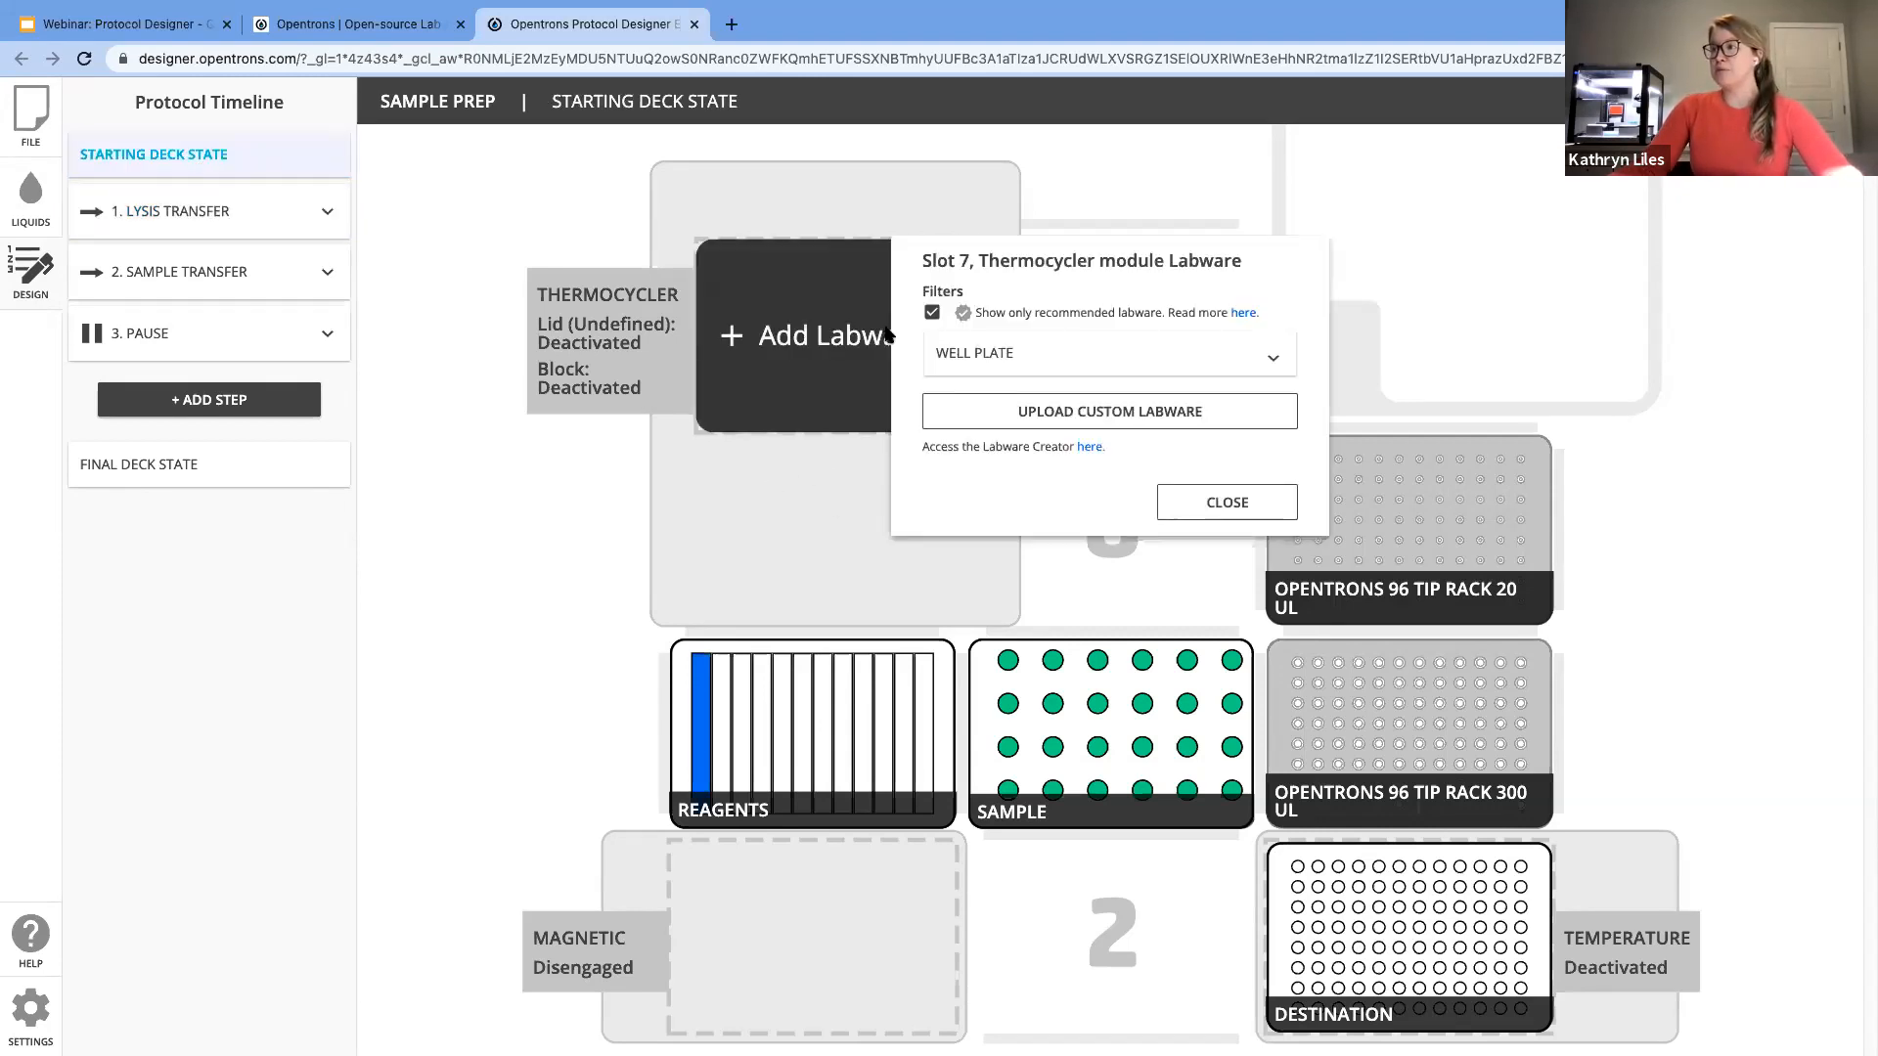
click(1044, 353)
click(1057, 394)
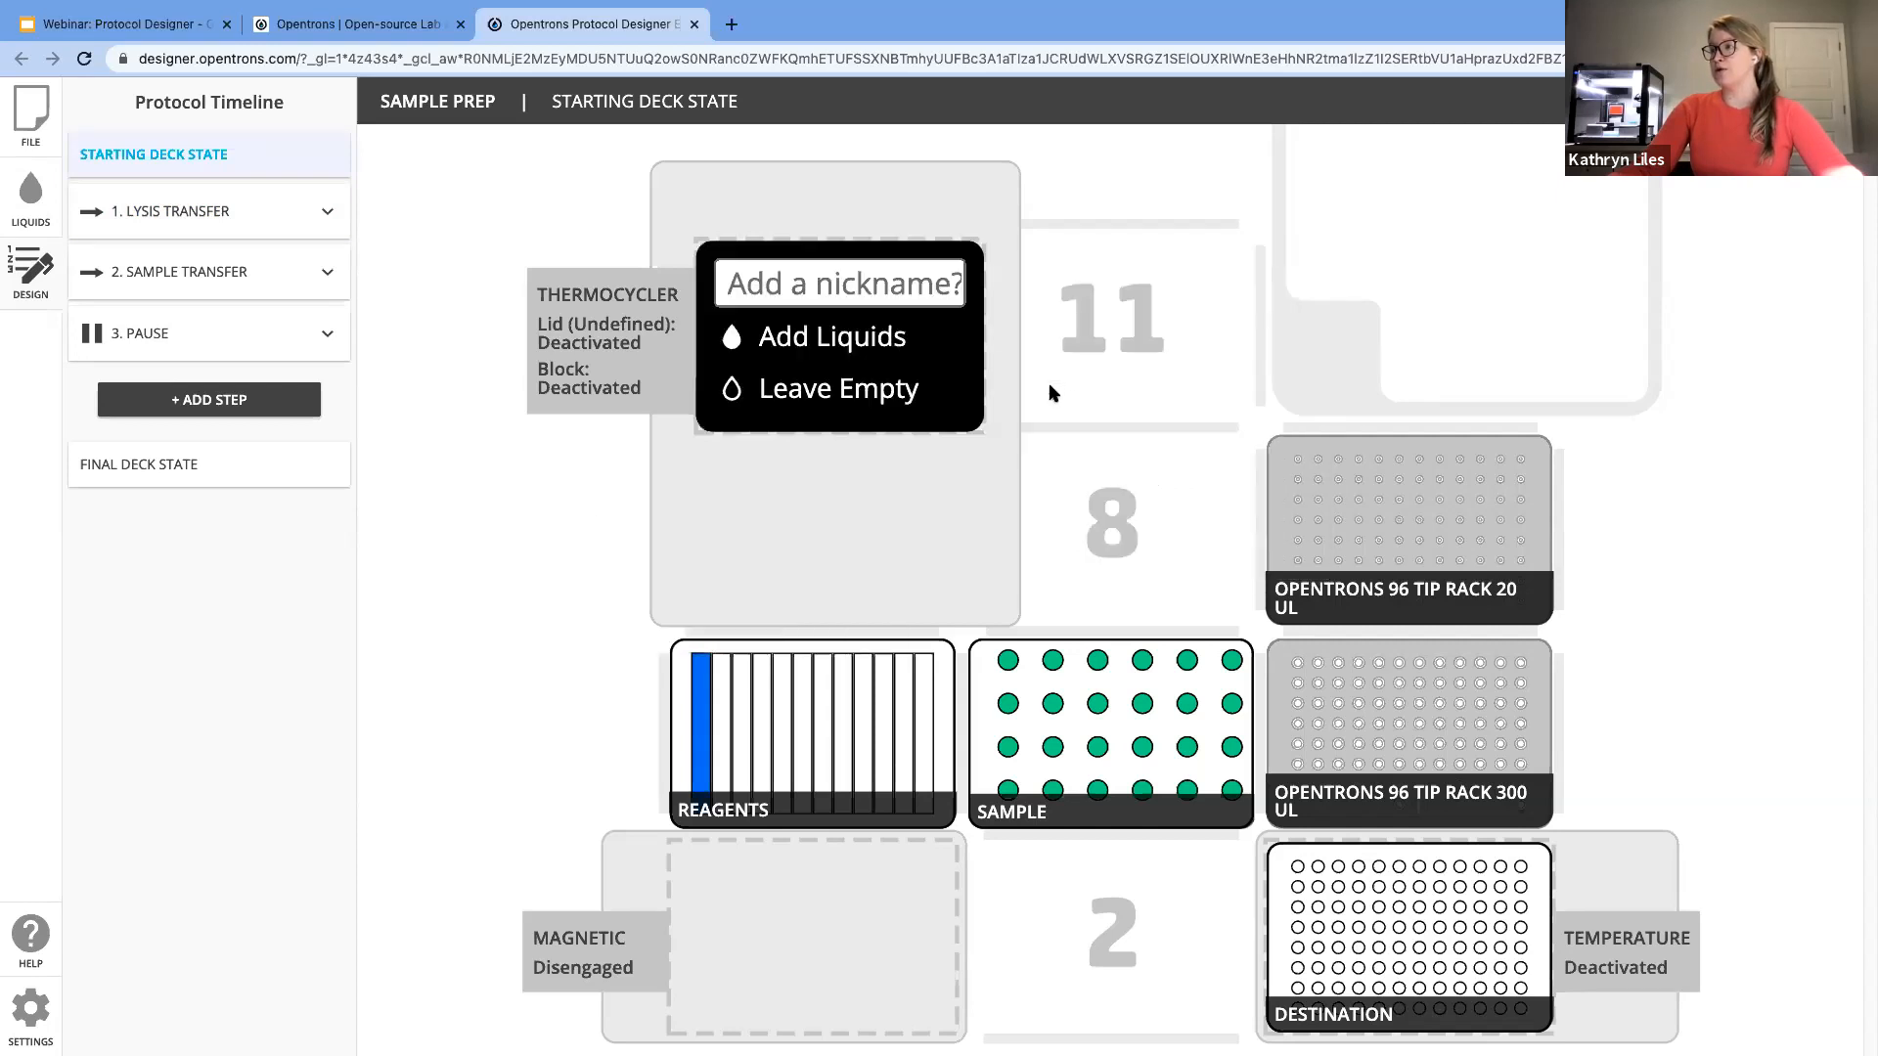
Step: Nickname the thermocycler plate "PCR Plat", leave it empty and return to the deck view
click(830, 286)
text(PCR)
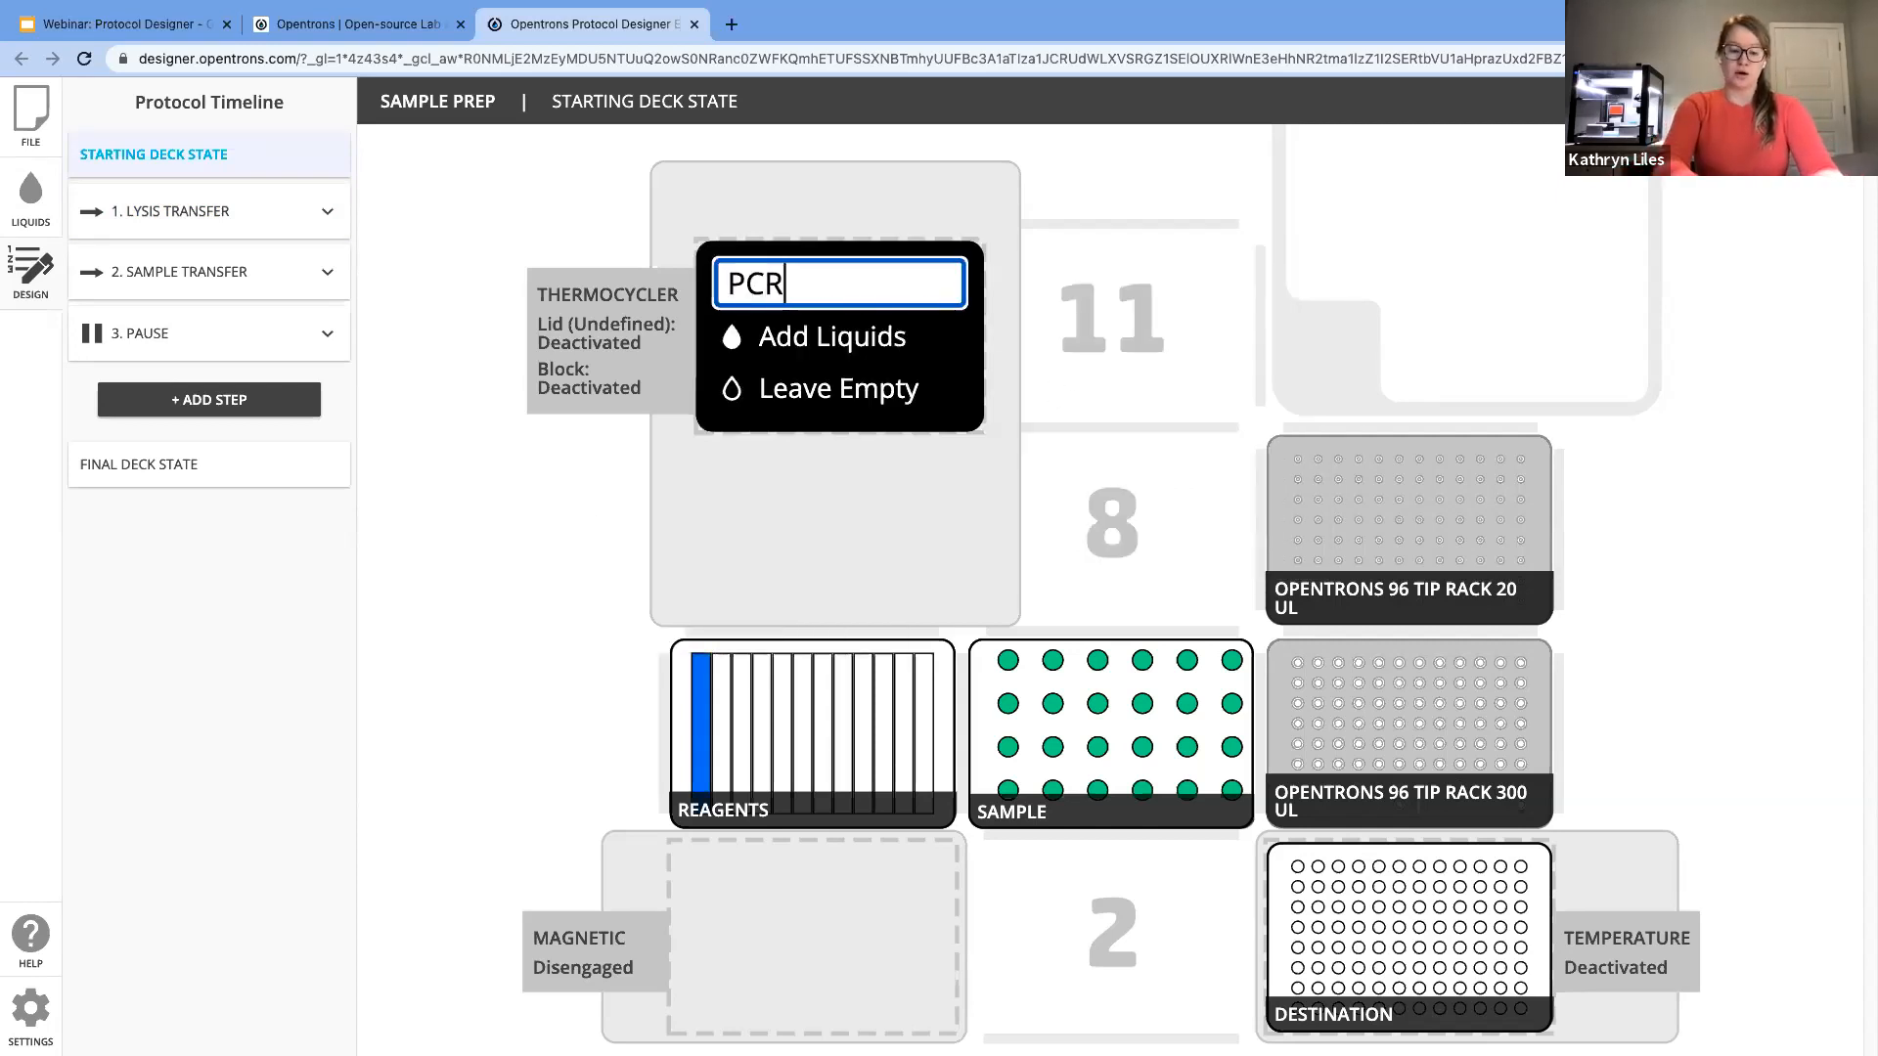
text( Plat)
click(884, 393)
click(854, 286)
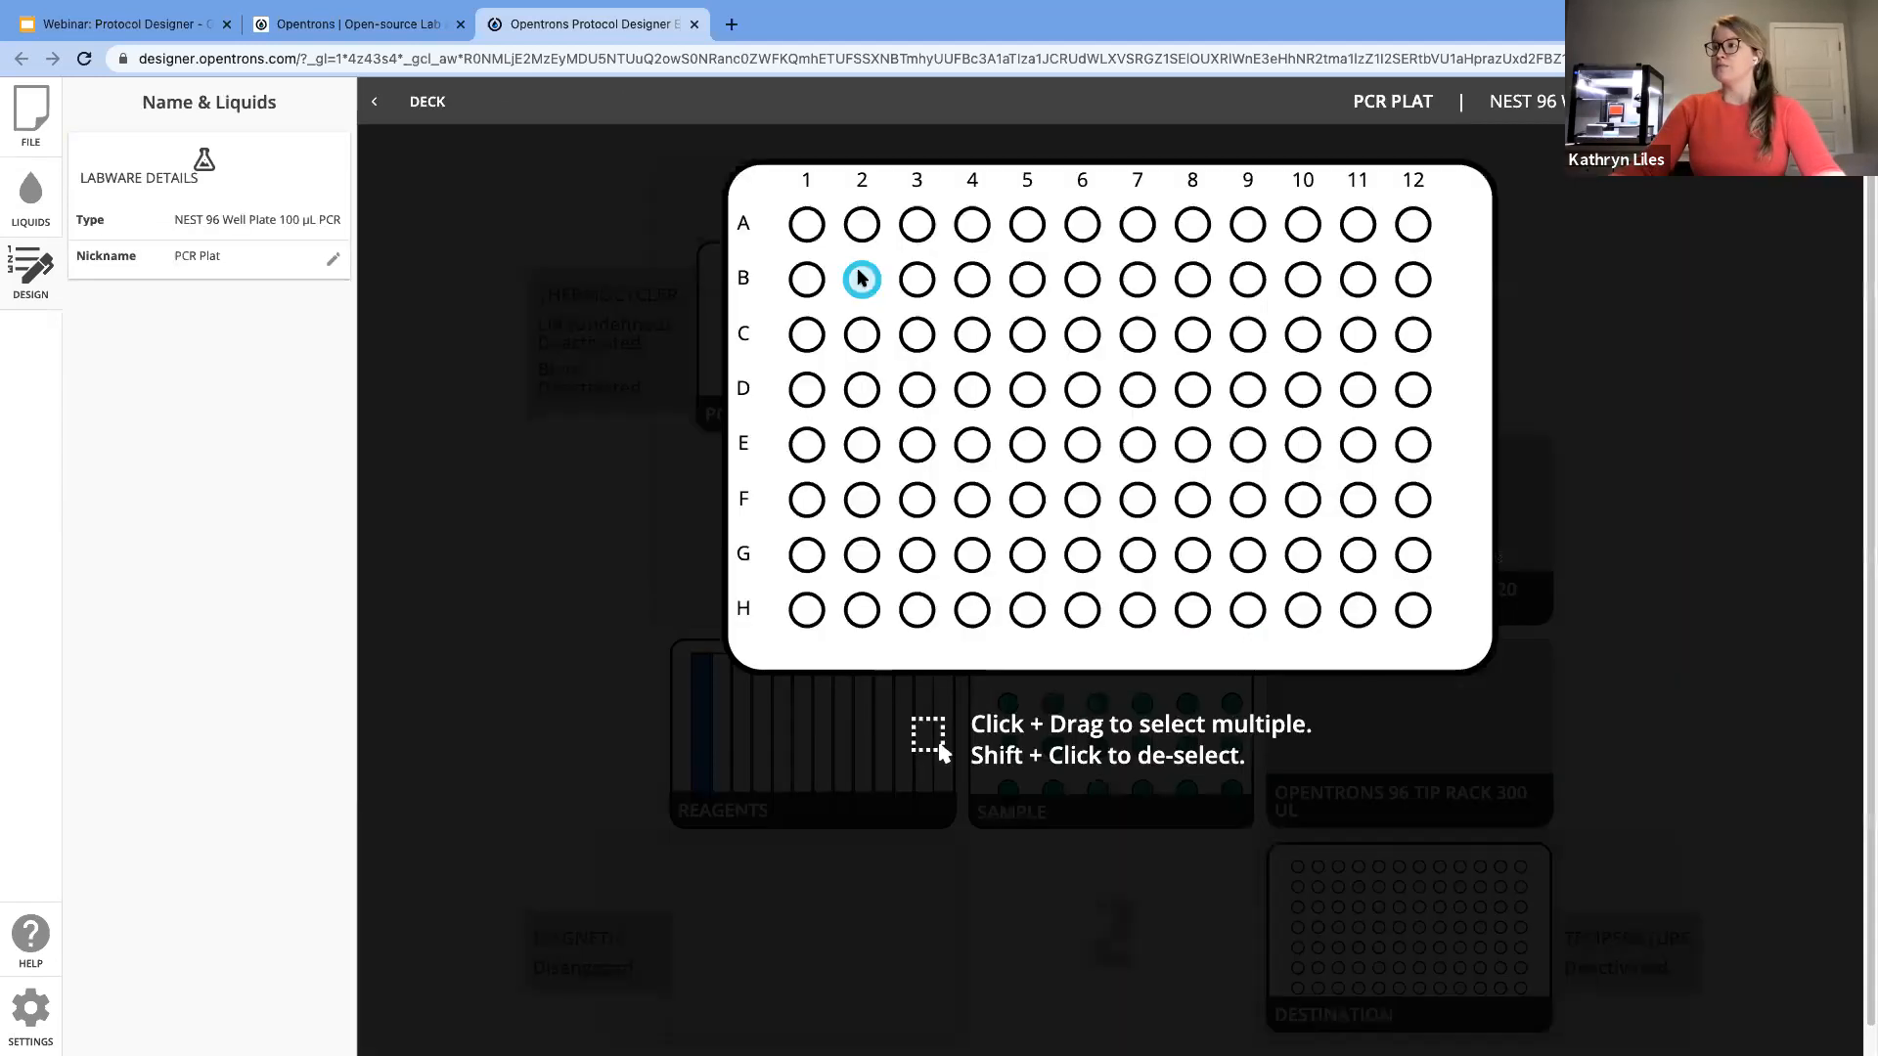
click(422, 103)
mouse_move(819, 269)
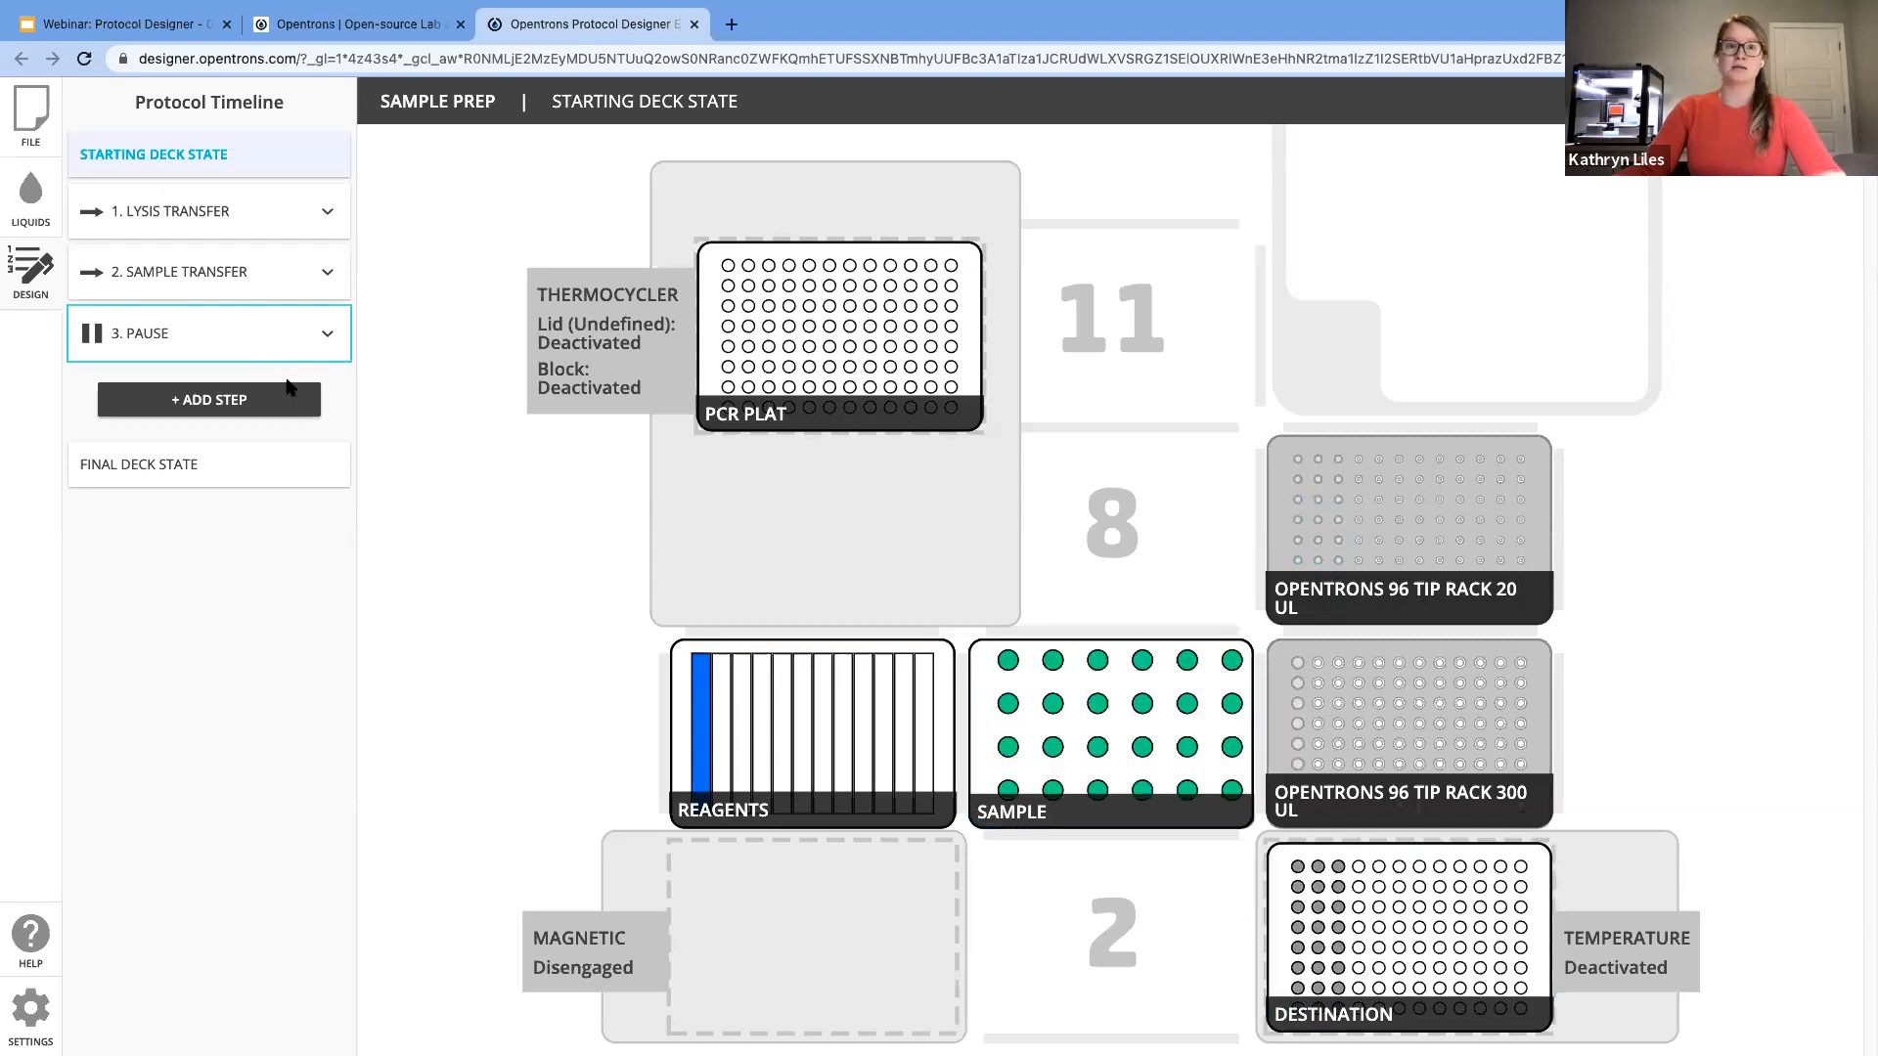
Step: Delete the "PCR Plat" well plate from the thermocycler and confirm the deletion
mouse_move(761, 335)
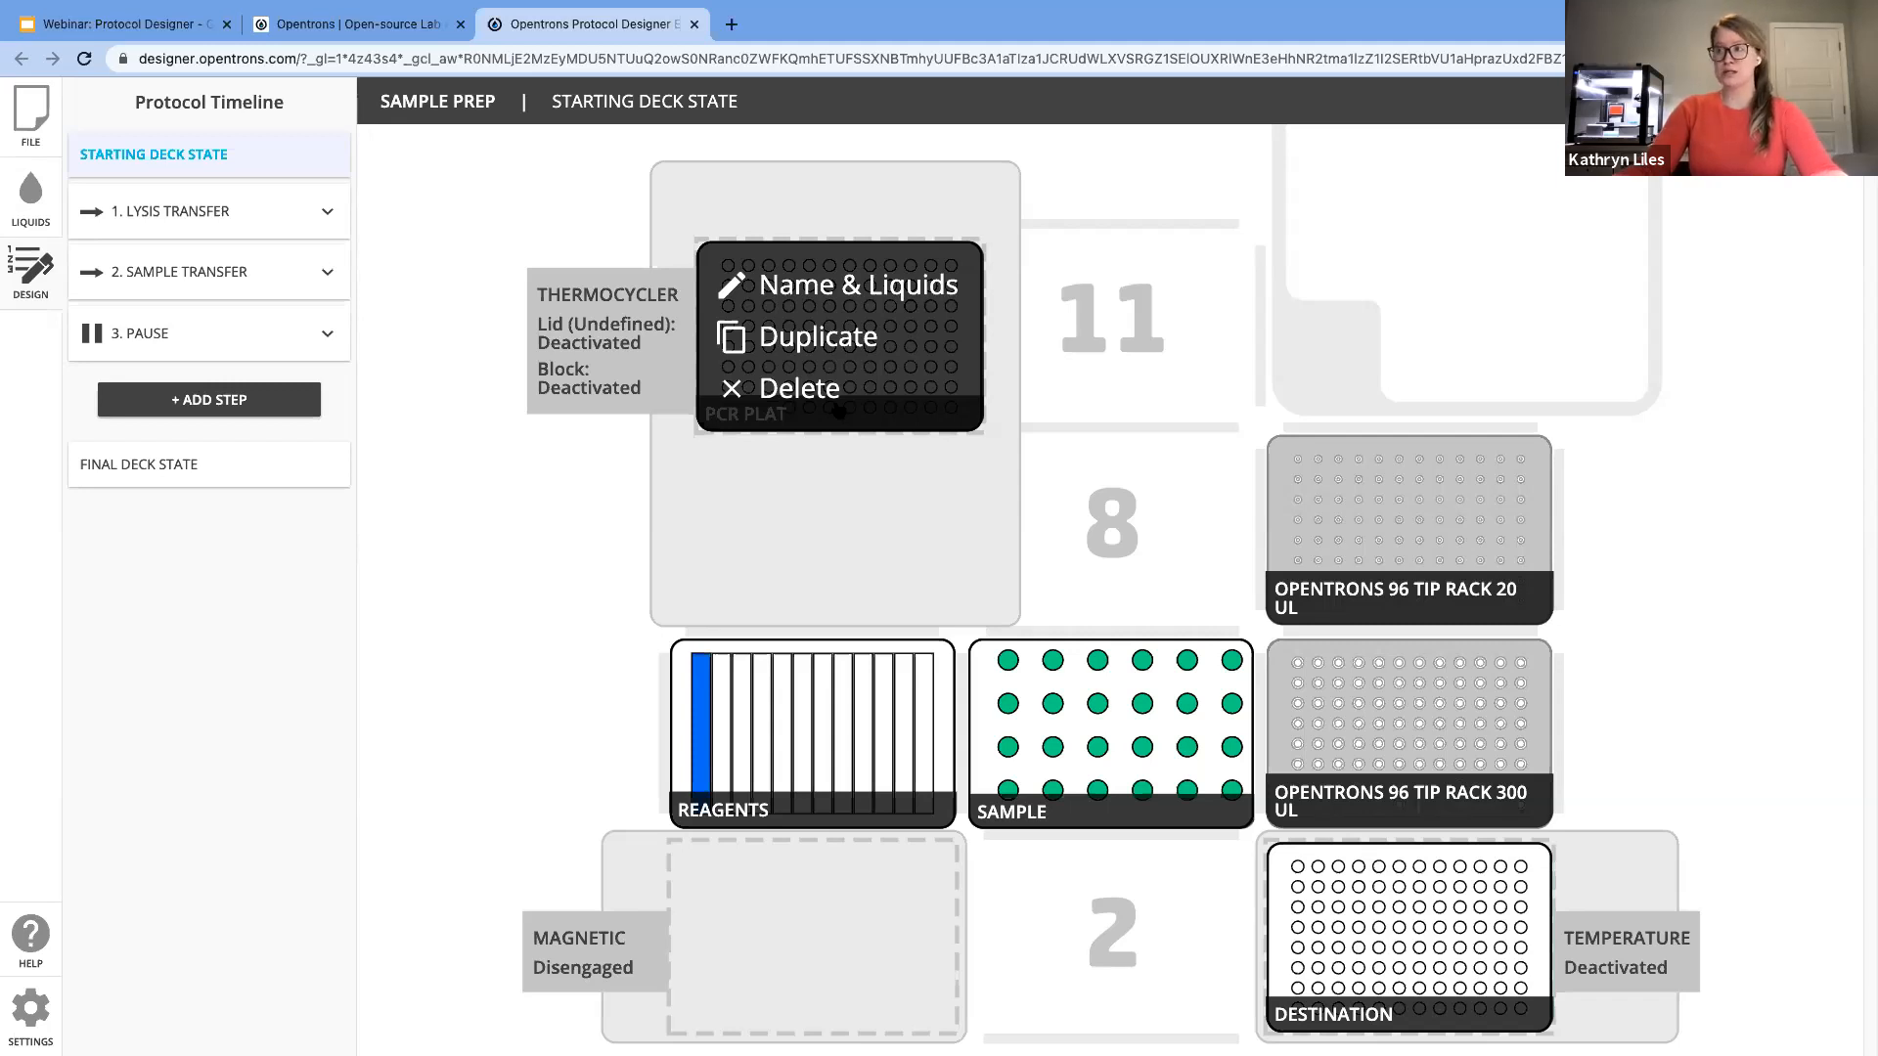
click(822, 391)
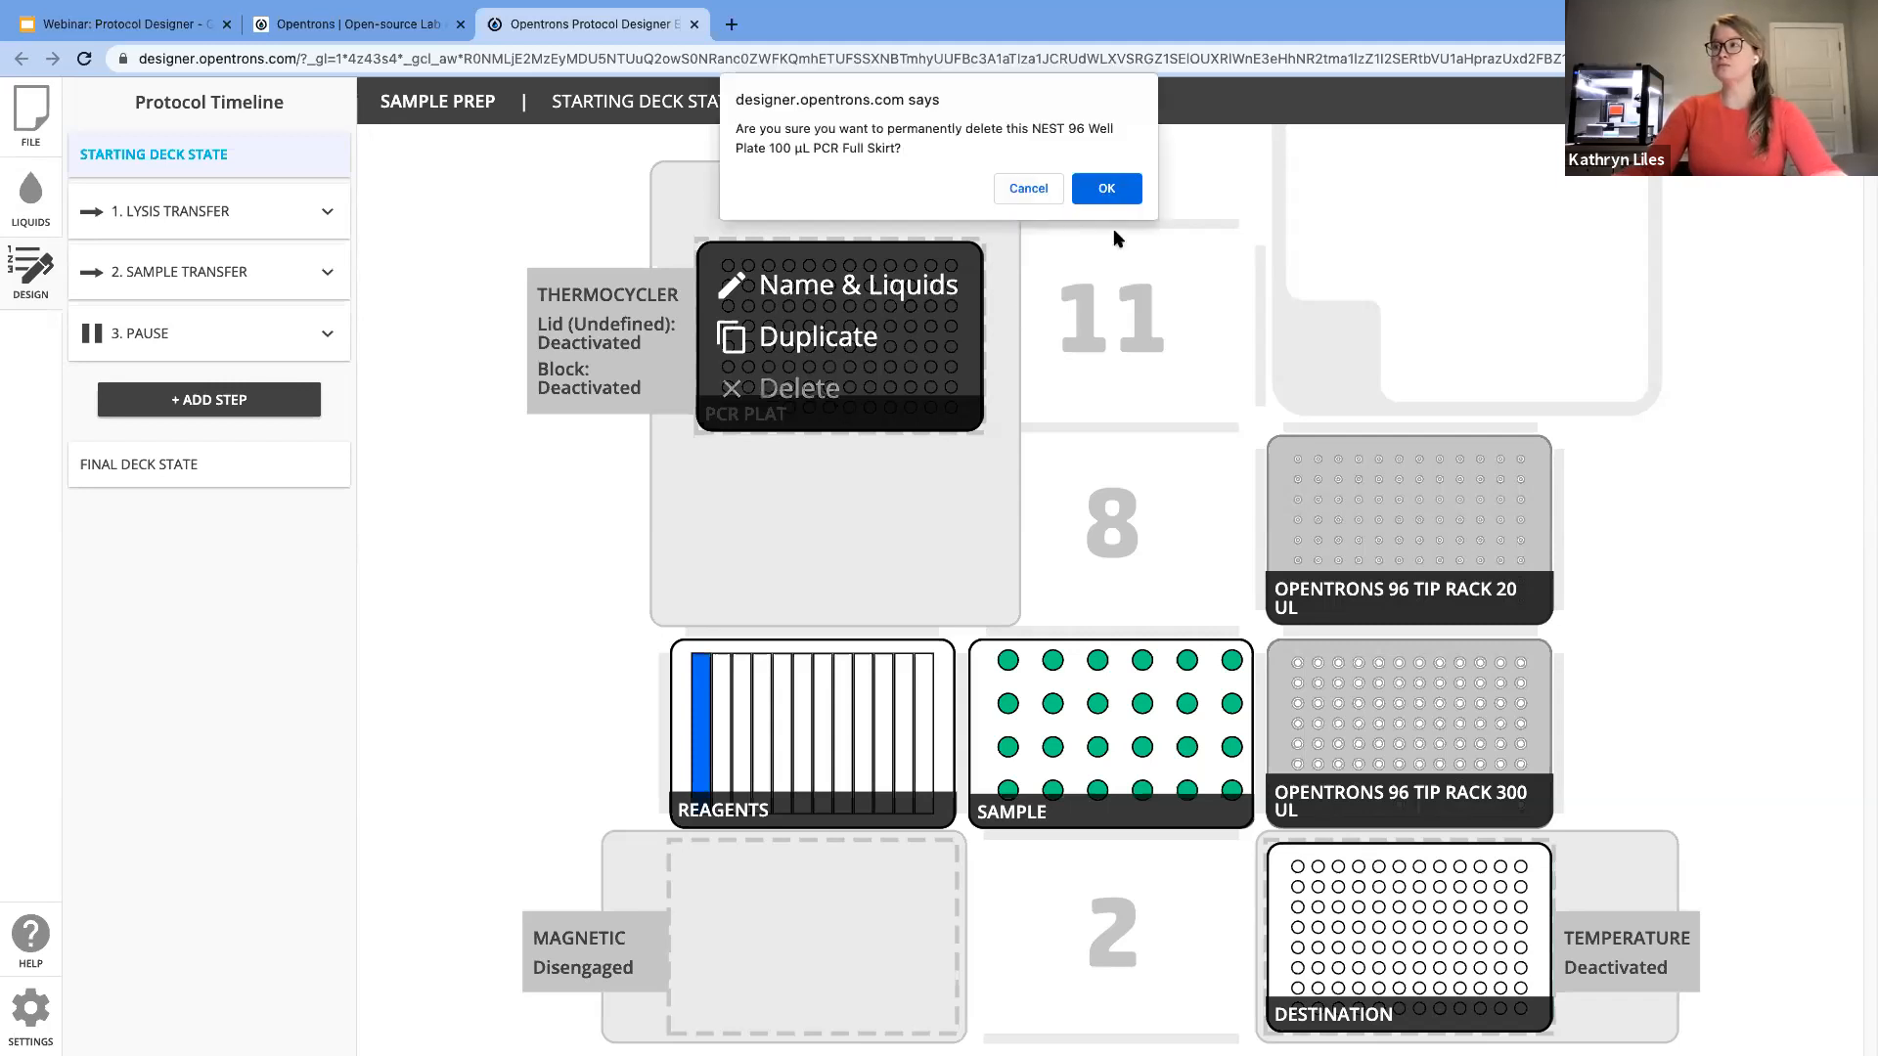
click(1106, 189)
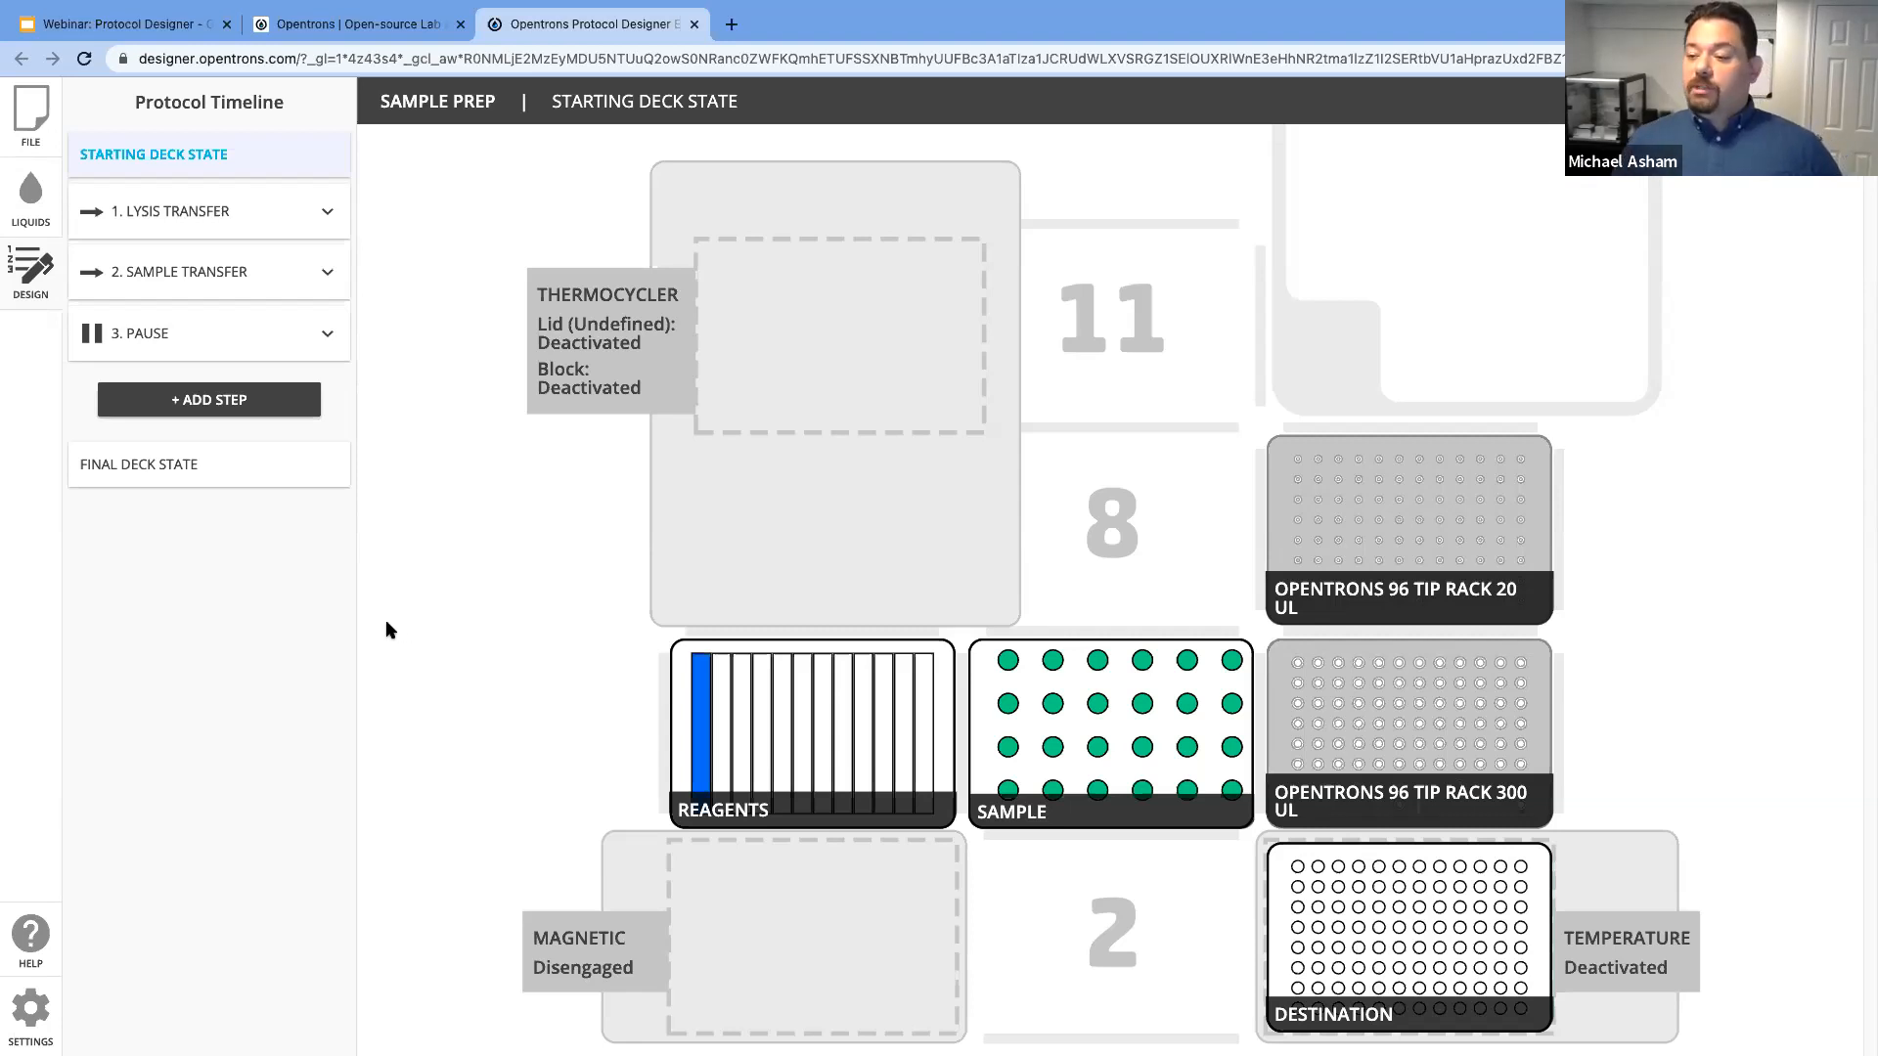
Step: Switch to the "Webinar: Protocol Designer" presentation in Google Slides and view the Questions? and Resources slides
click(132, 30)
drag(210, 251, 237, 883)
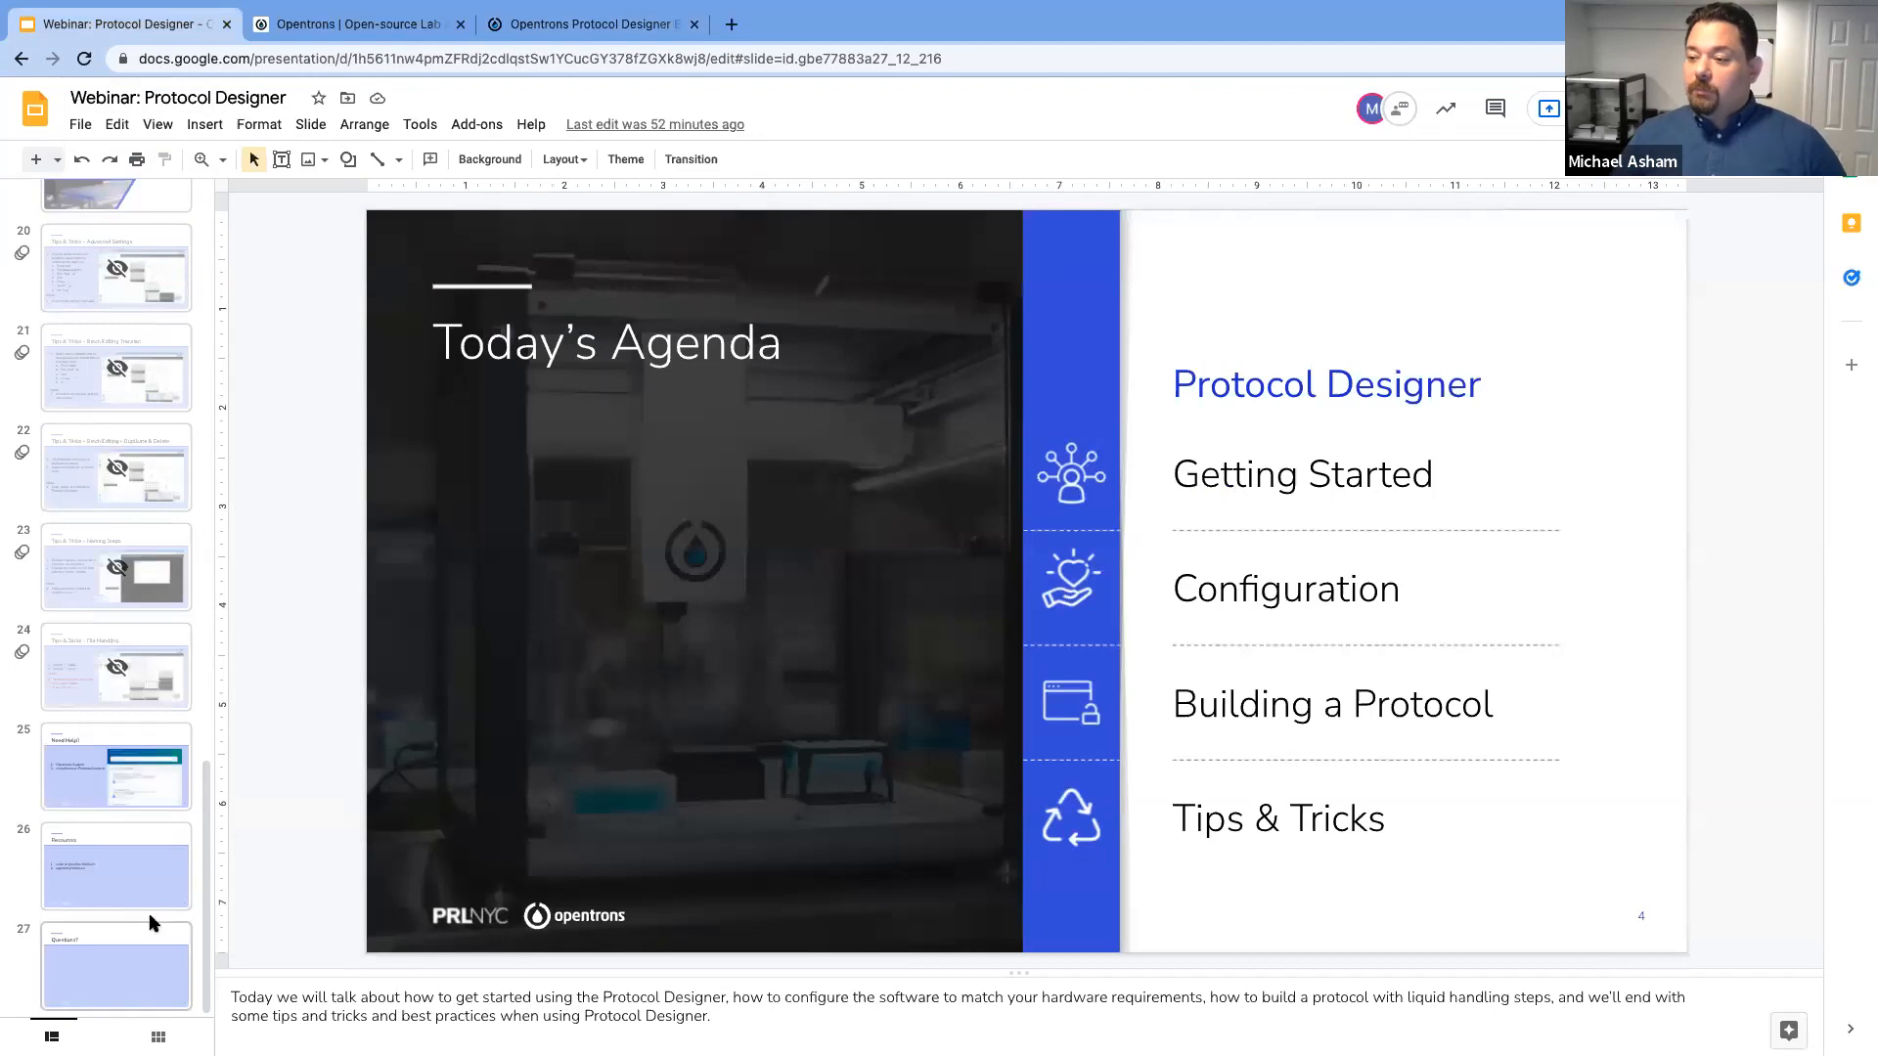
click(129, 947)
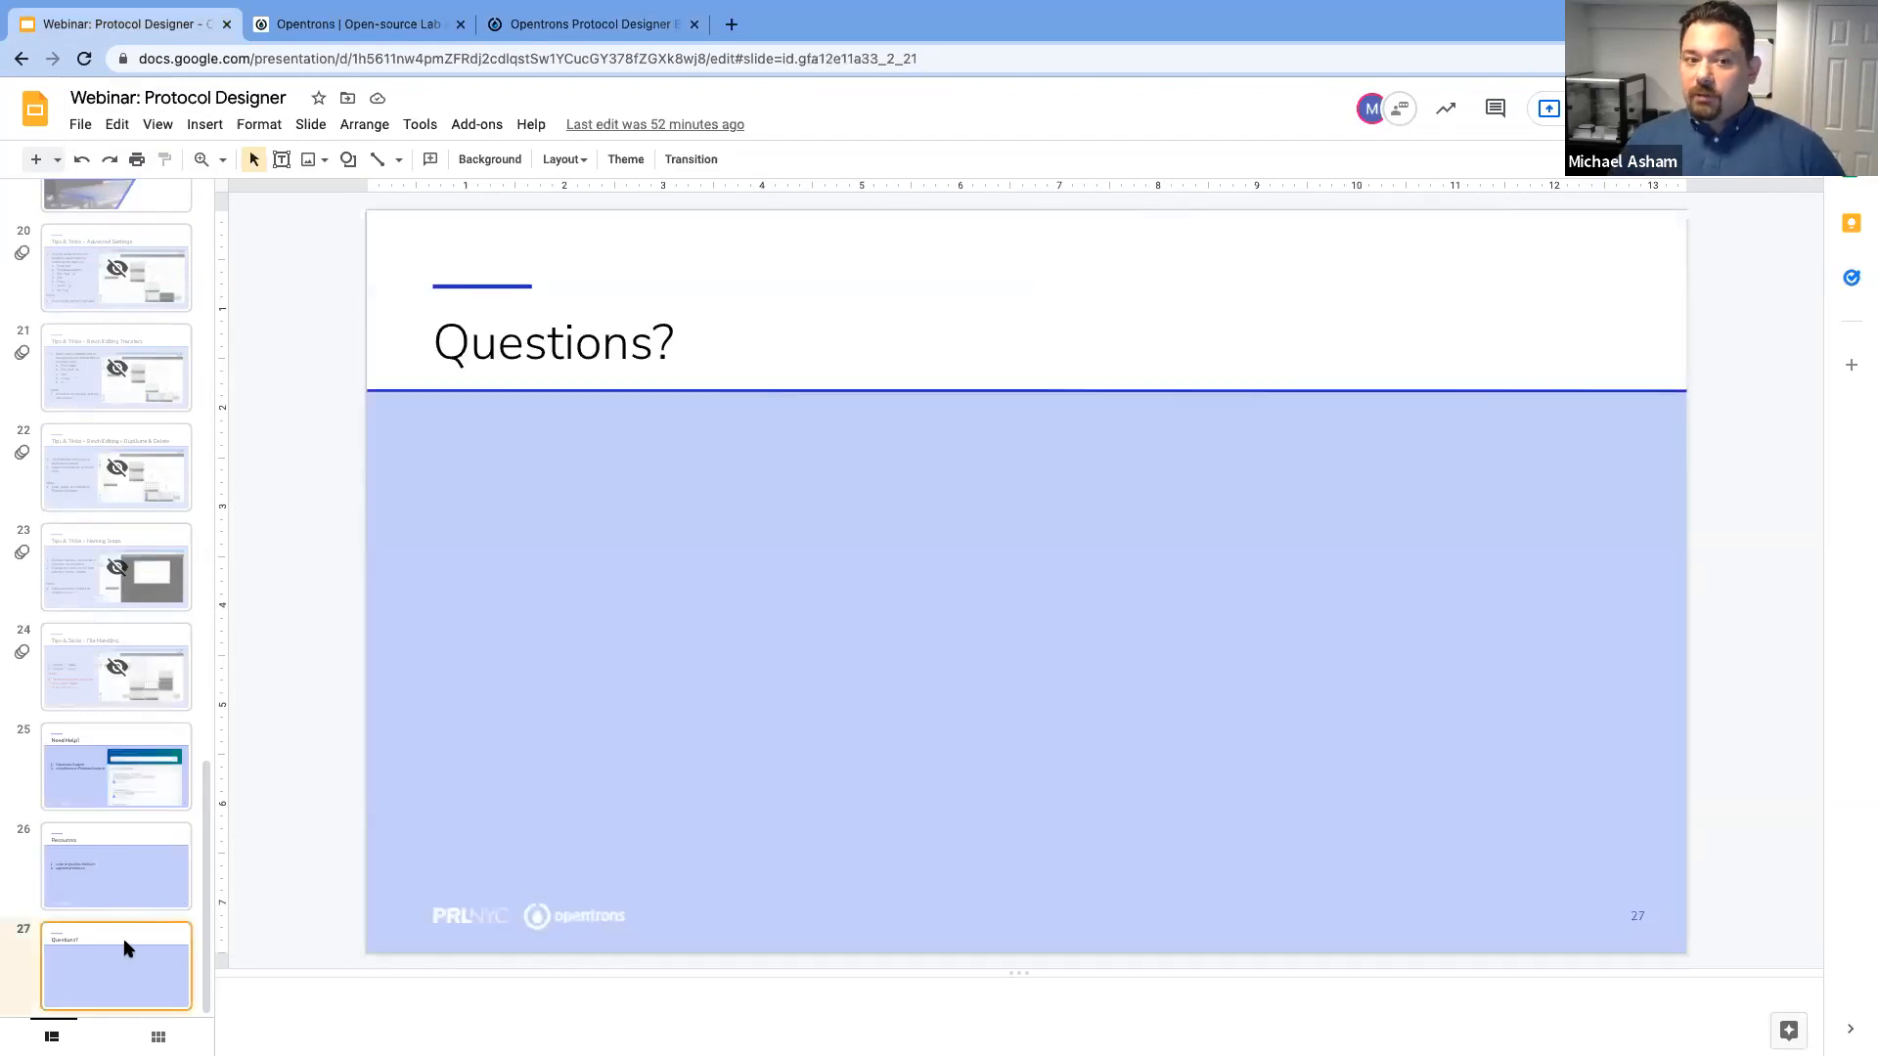
click(155, 874)
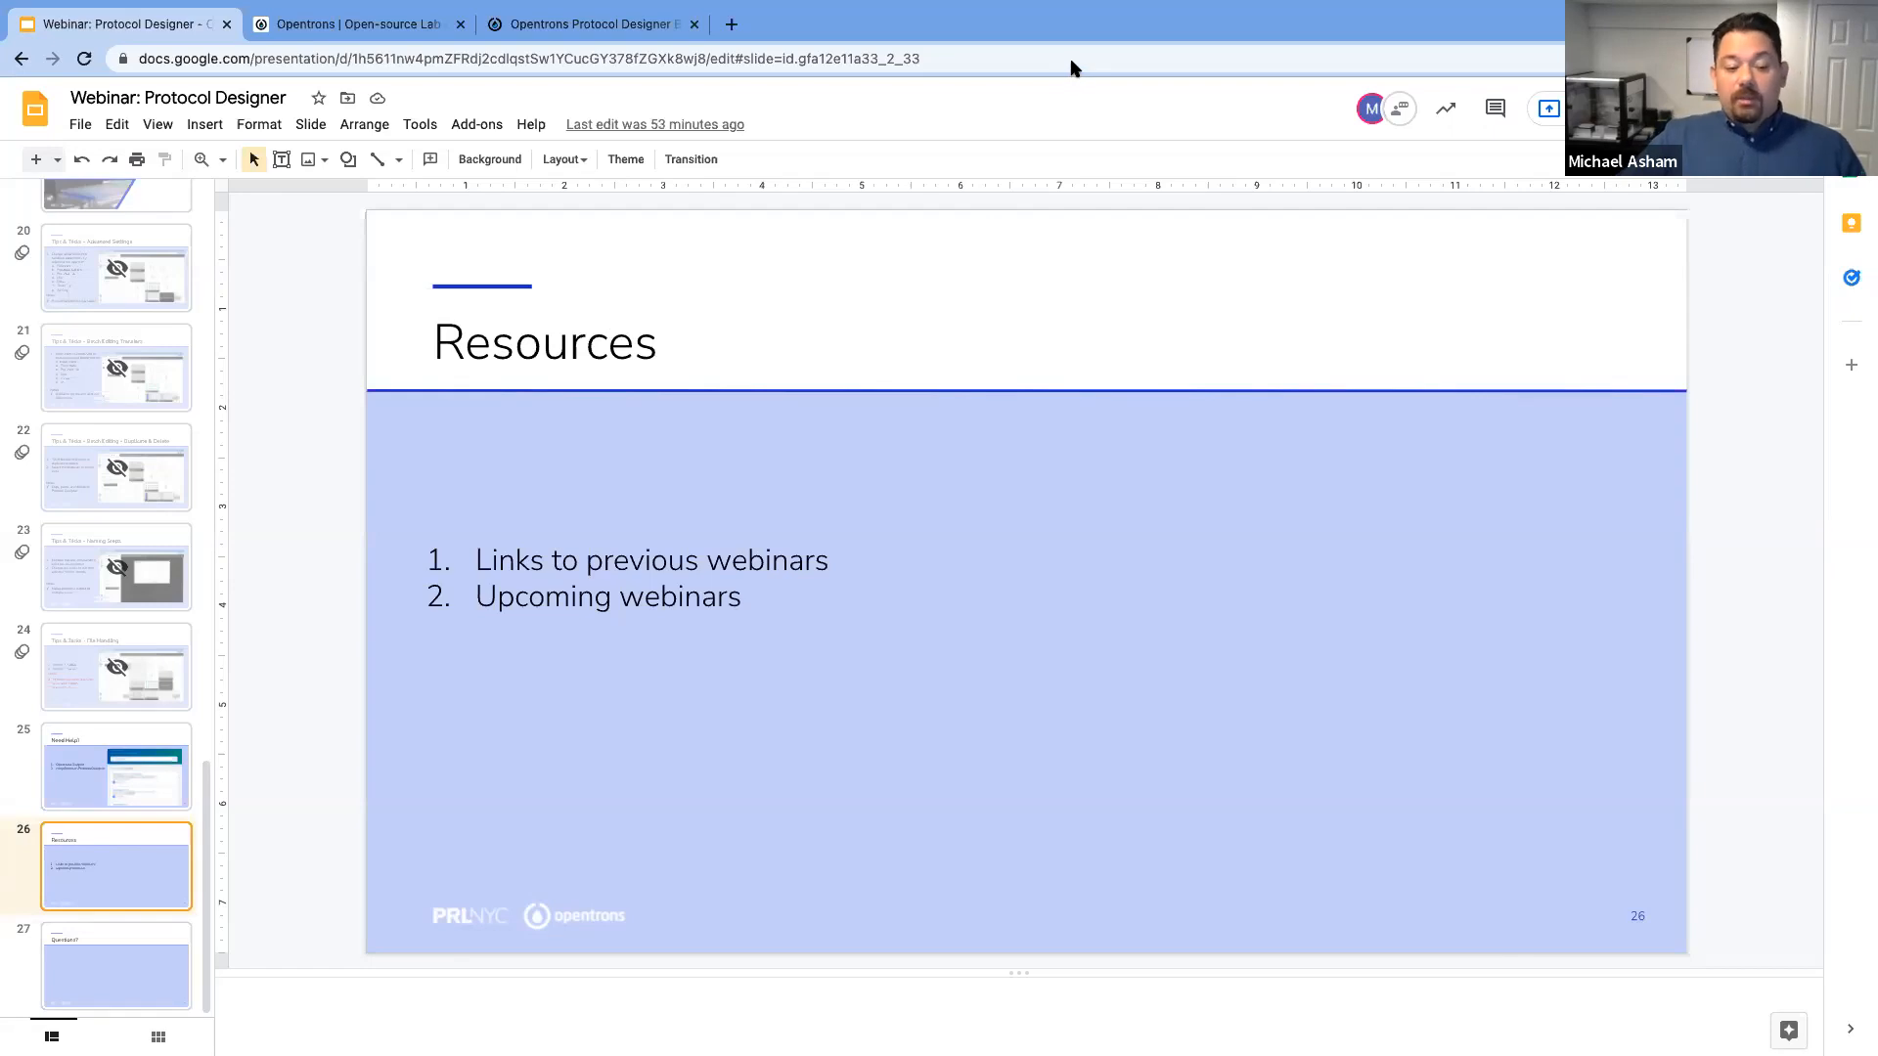
Step: Select an earlier slide of the presentation and start the full-screen slideshow
scroll(138, 252, up, 15)
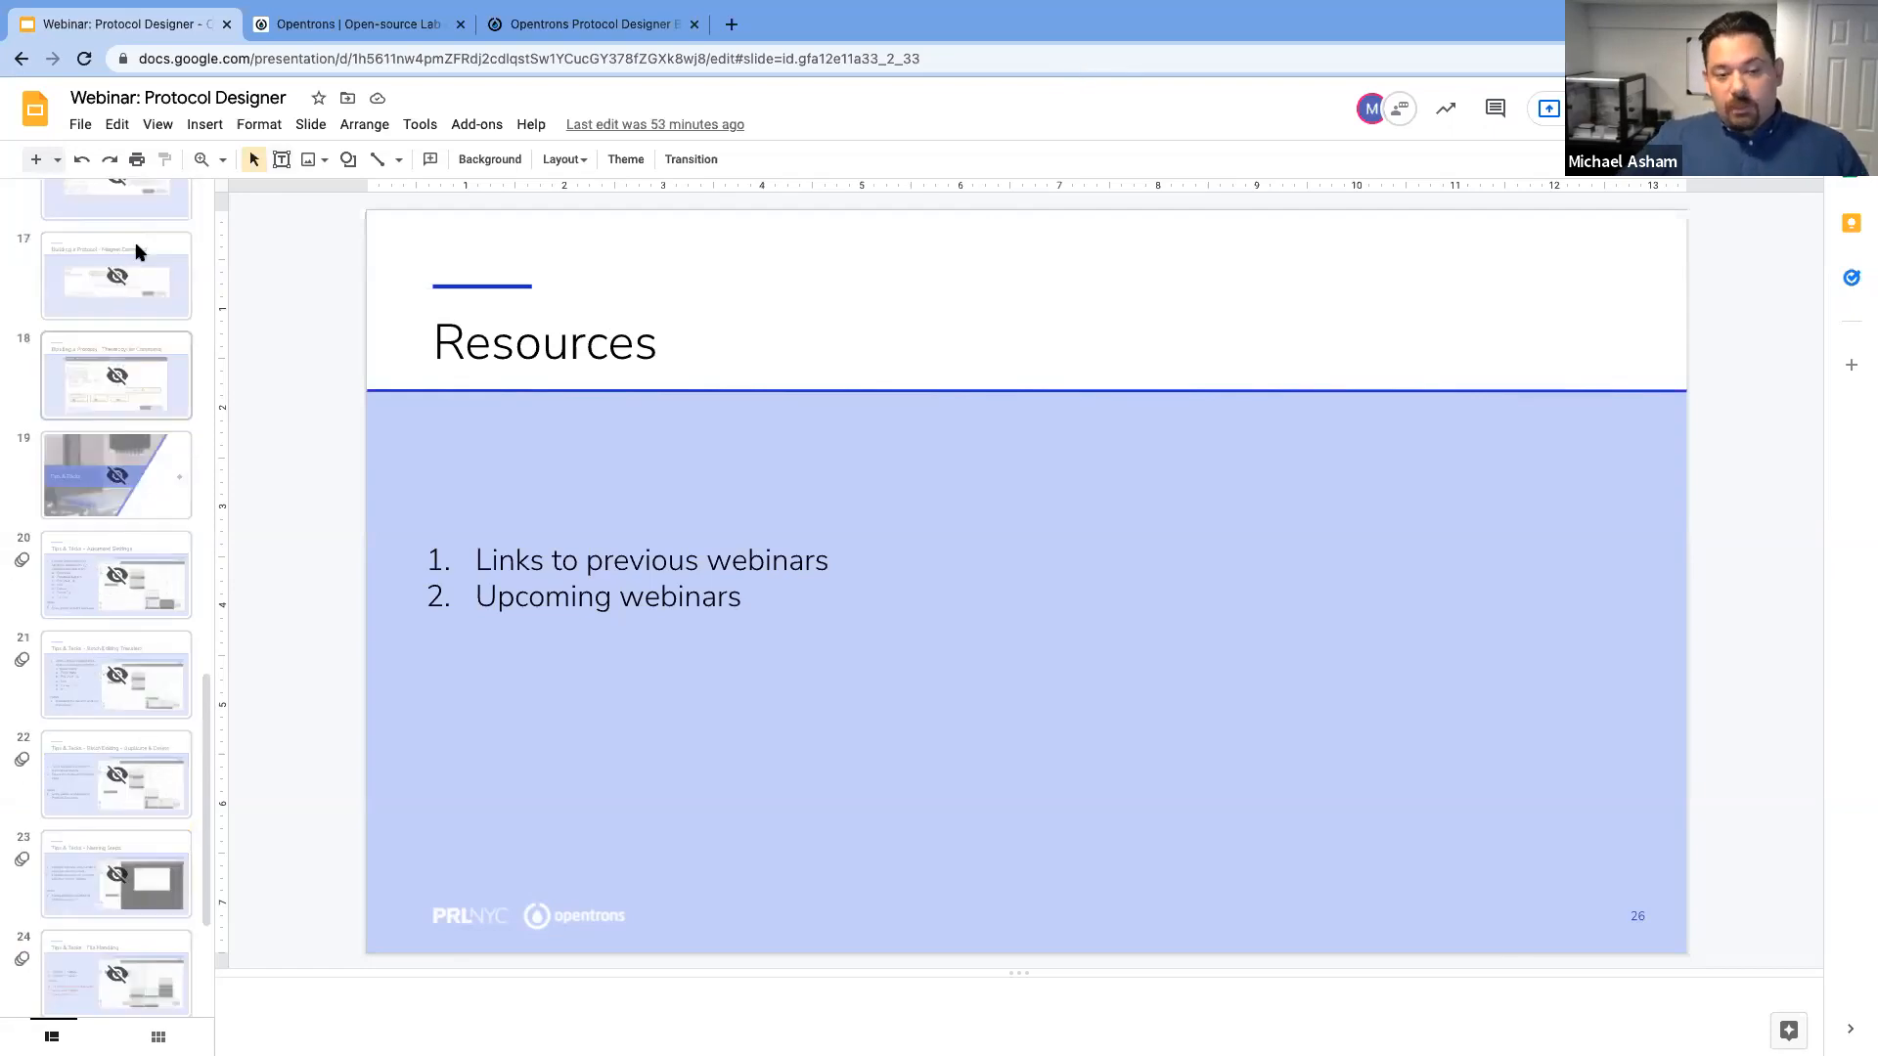
scroll(127, 235, up, 3)
click(127, 235)
click(1595, 109)
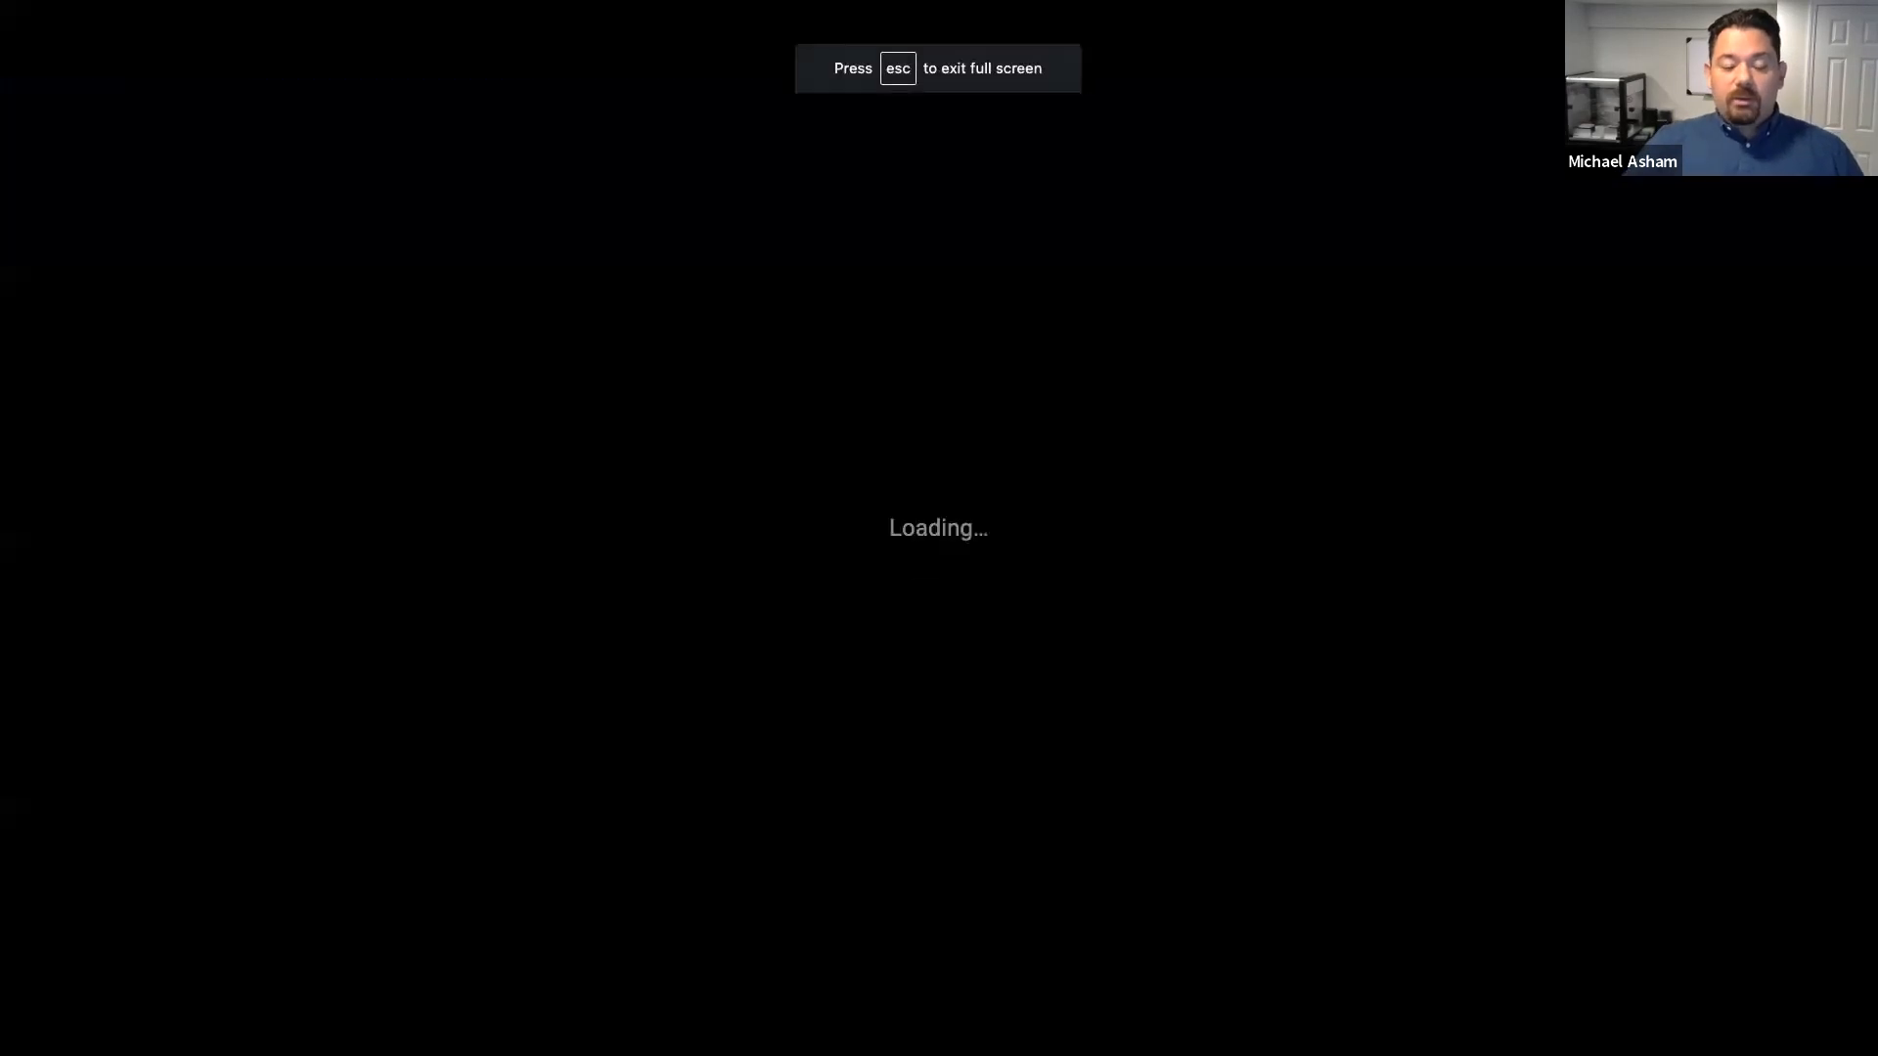